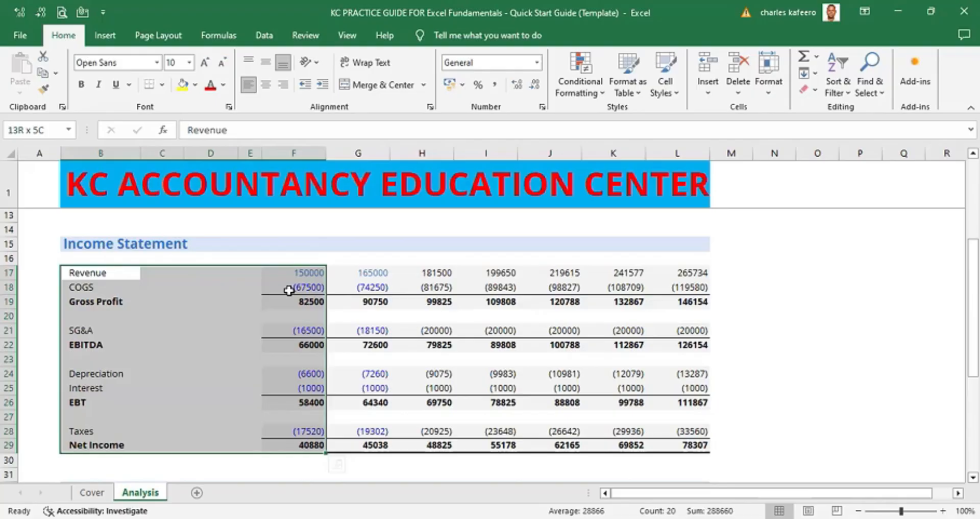
# - Copy the income statement labels and 2022 figures (rows 17–29) and paste them under the Common Size header starting at row 45
pyautogui.hotkey('ctrl', 'c')
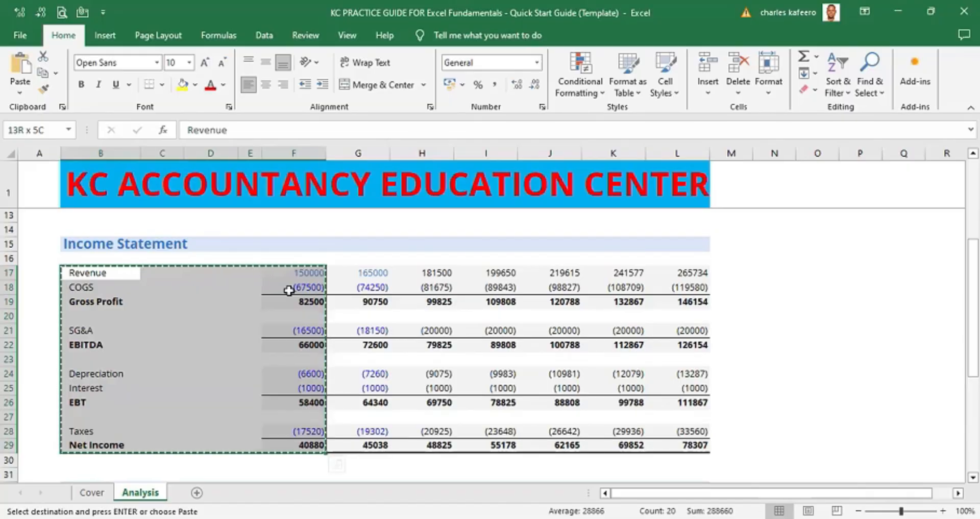
pyautogui.press('Down')
pyautogui.press('Down')
pyautogui.press('Down')
pyautogui.press('Down')
pyautogui.press('Down')
pyautogui.press('Down')
pyautogui.press('Down')
pyautogui.press('Down')
pyautogui.press('Down')
pyautogui.press('Down')
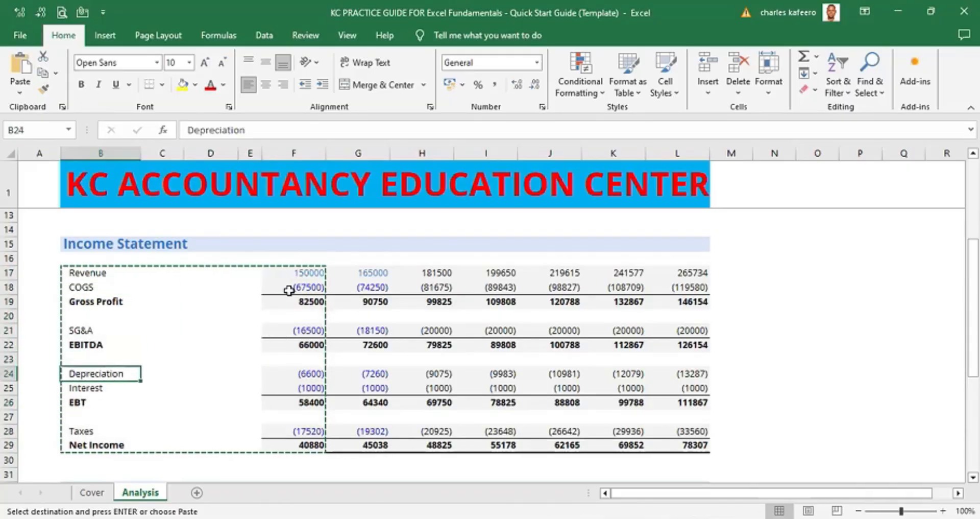
pyautogui.press('Down')
pyautogui.press('Down')
pyautogui.press('Down')
pyautogui.press('Down')
pyautogui.press('Down')
pyautogui.press('Down')
pyautogui.press('Down')
pyautogui.press('Down')
pyautogui.press('Down')
pyautogui.press('Down')
pyautogui.press('Down')
pyautogui.press('Down')
pyautogui.press('Down')
pyautogui.press('Down')
pyautogui.press('Down')
pyautogui.press('Down')
pyautogui.press('Down')
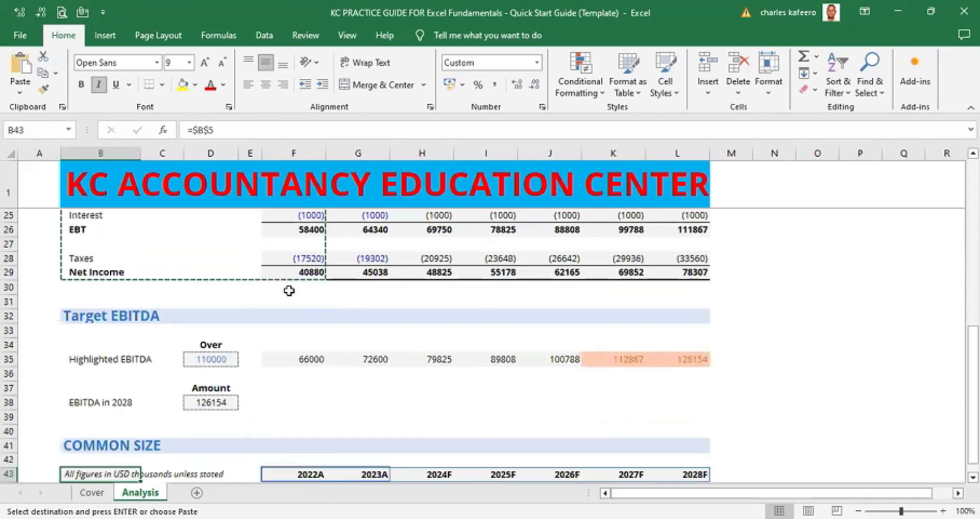
pyautogui.press('Down')
pyautogui.press('Down')
pyautogui.press('Down')
pyautogui.press('Up')
pyautogui.press('Up')
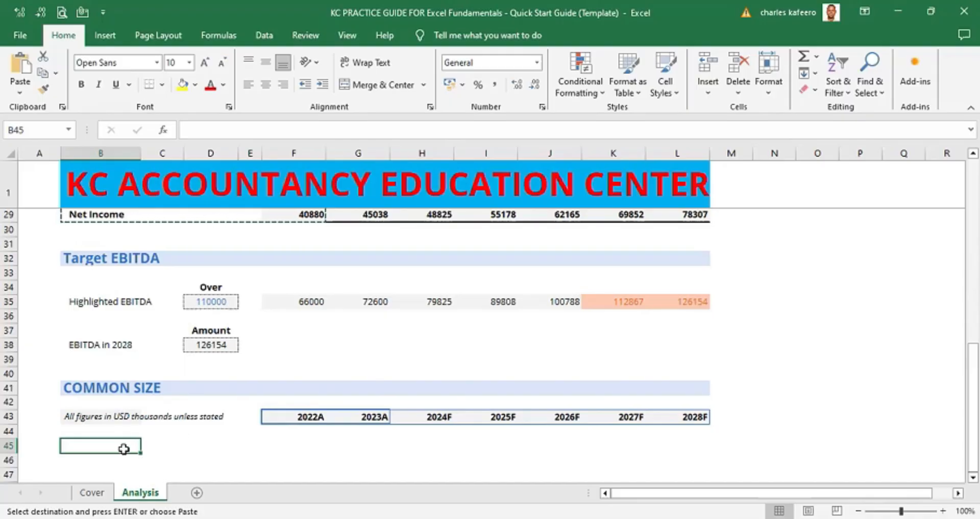
pyautogui.hotkey('ctrl', 'v')
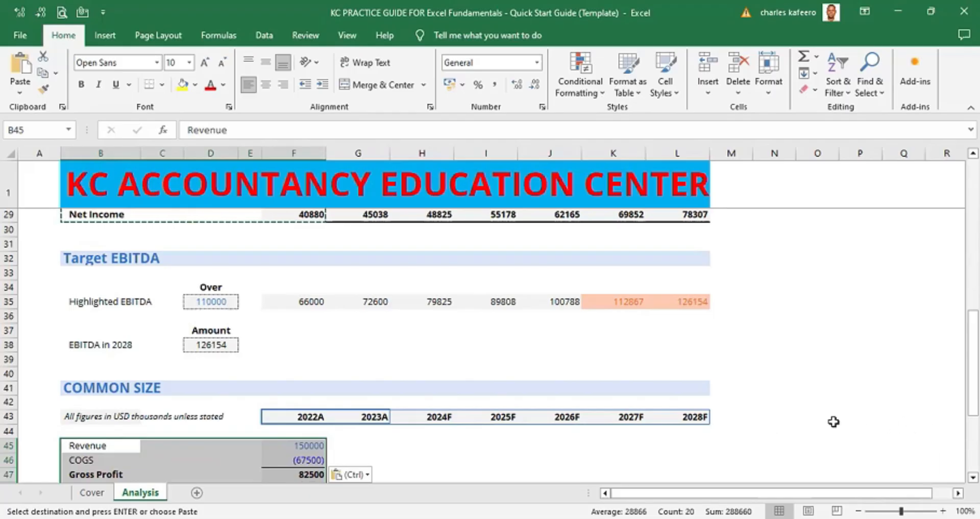
pyautogui.click(774, 445)
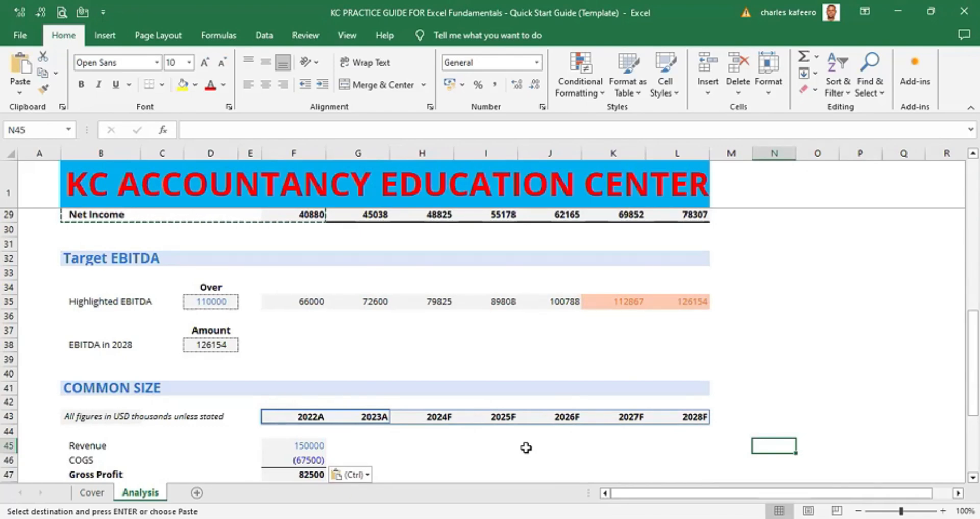
# - Examine the pasted figures in the 2022A column against the year headers of the Common Size section
pyautogui.scroll(-4, 973, 477)
pyautogui.scroll(-3, 973, 477)
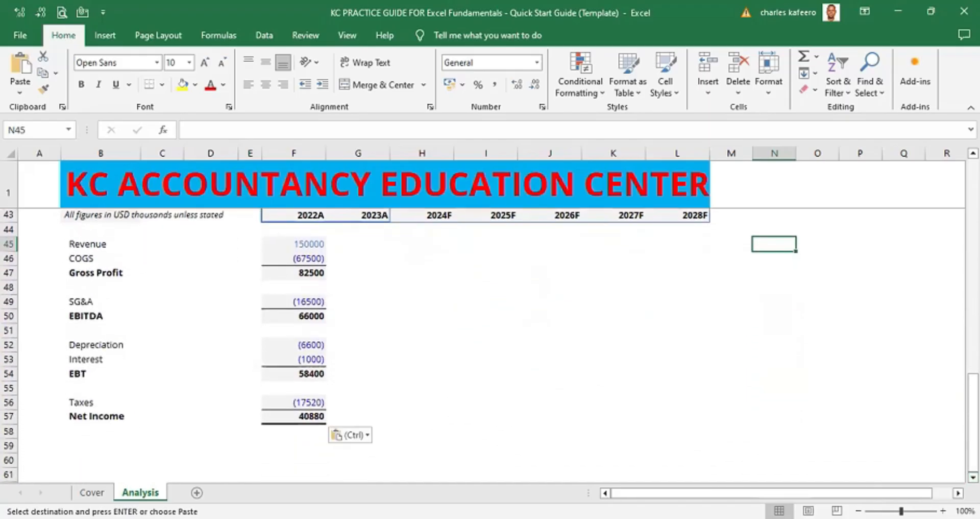
pyautogui.click(973, 153)
pyautogui.click(973, 153)
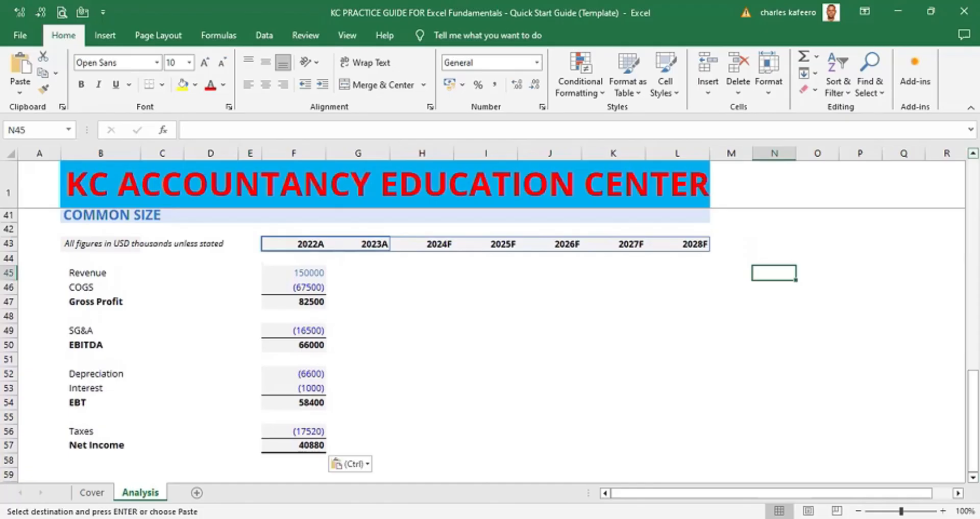
pyautogui.click(973, 153)
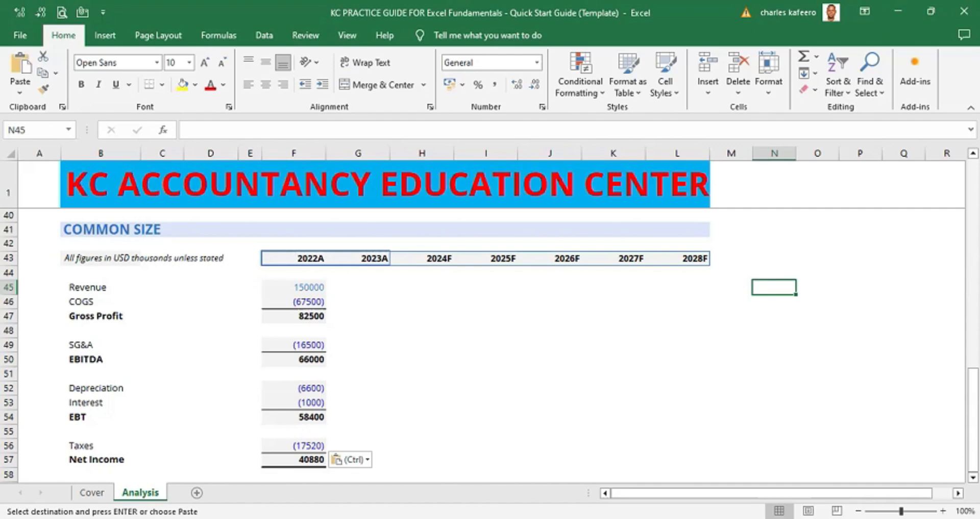
pyautogui.click(310, 287)
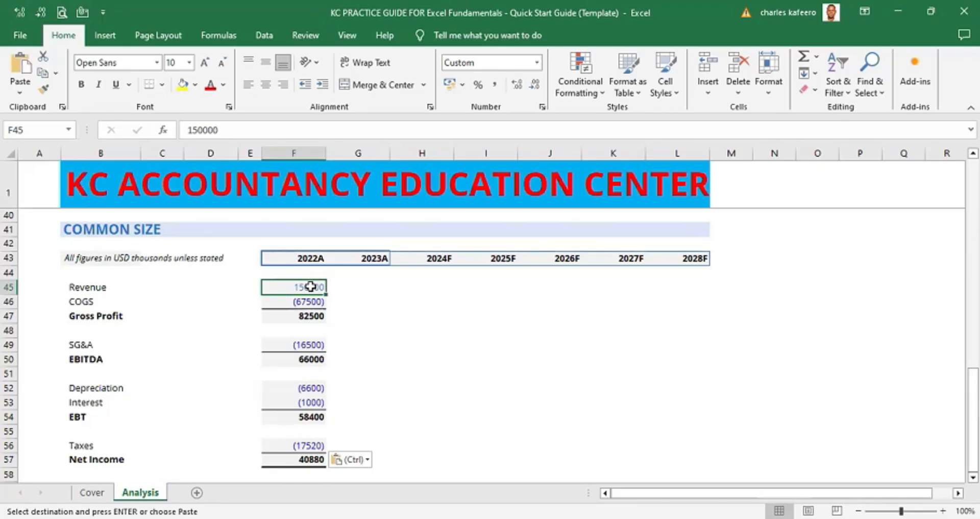
pyautogui.click(304, 153)
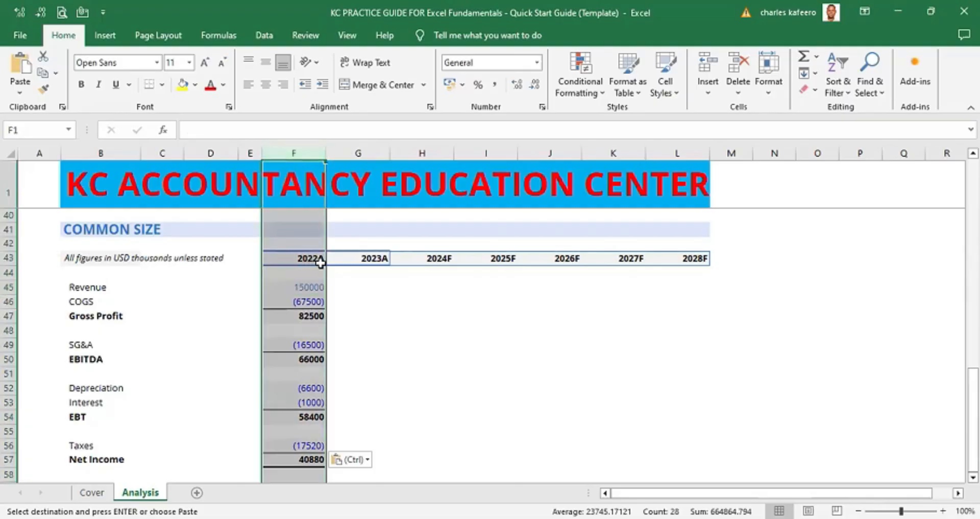
pyautogui.click(384, 296)
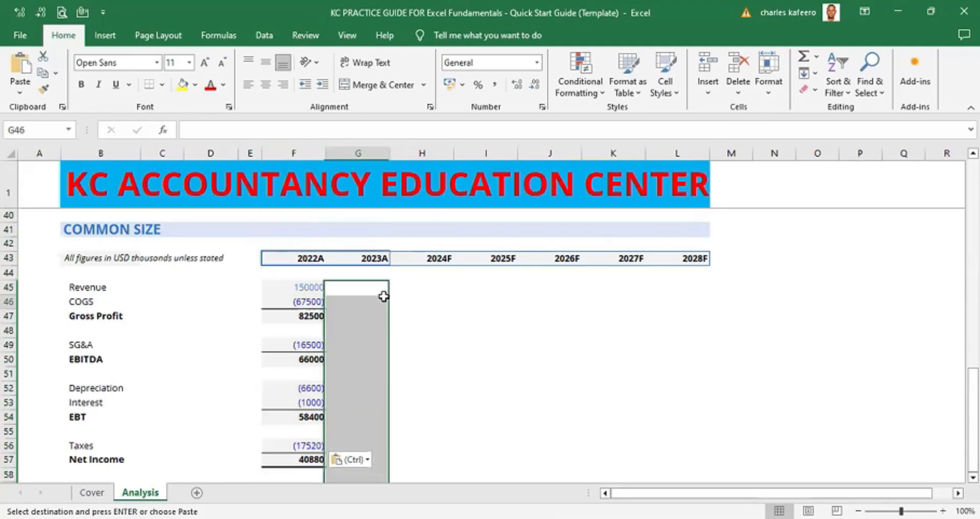
pyautogui.click(296, 284)
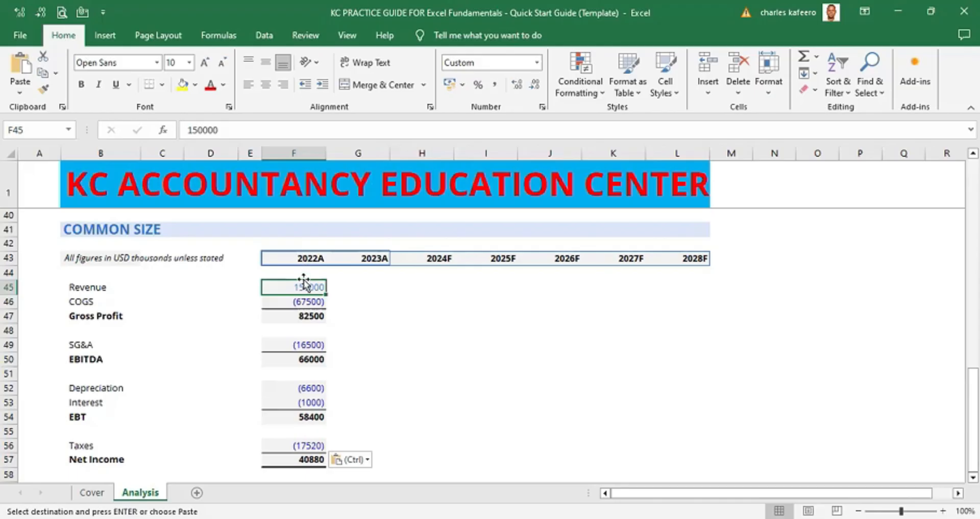
pyautogui.click(305, 149)
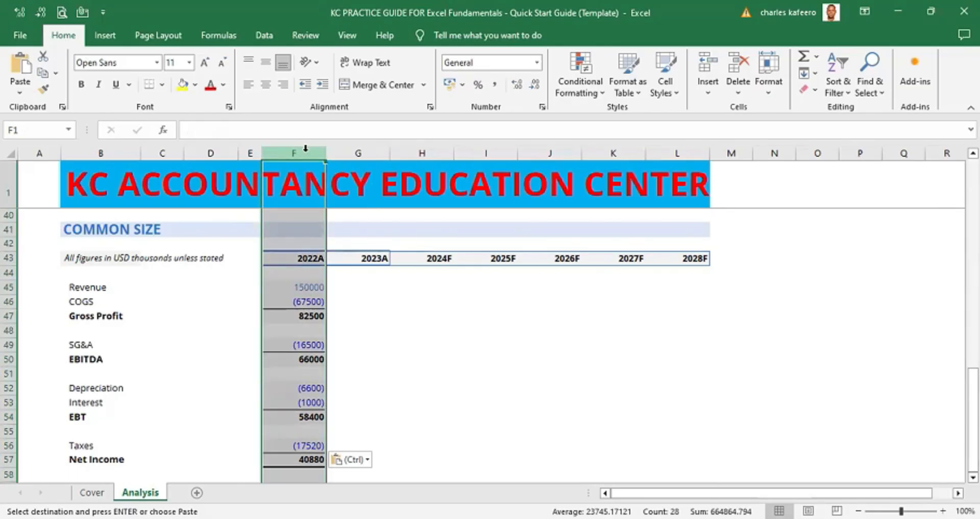
pyautogui.click(398, 319)
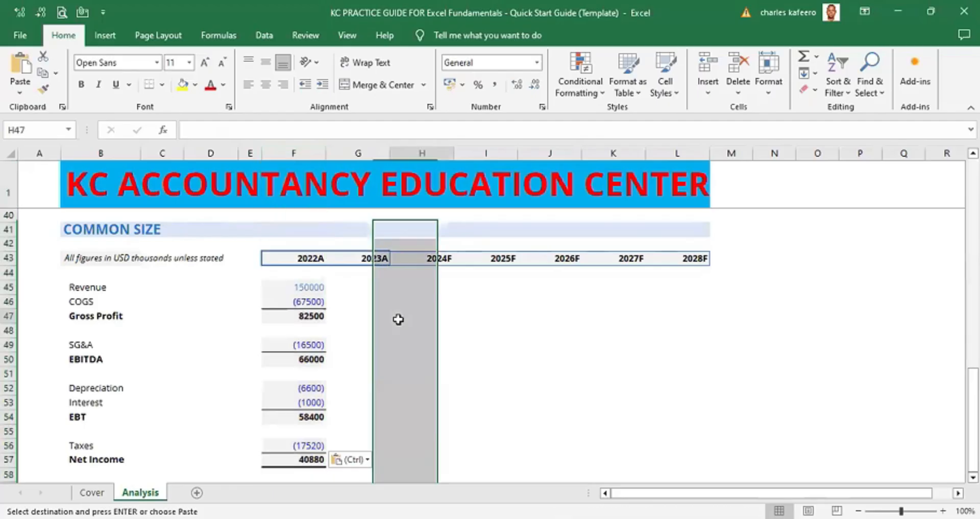
pyautogui.click(314, 255)
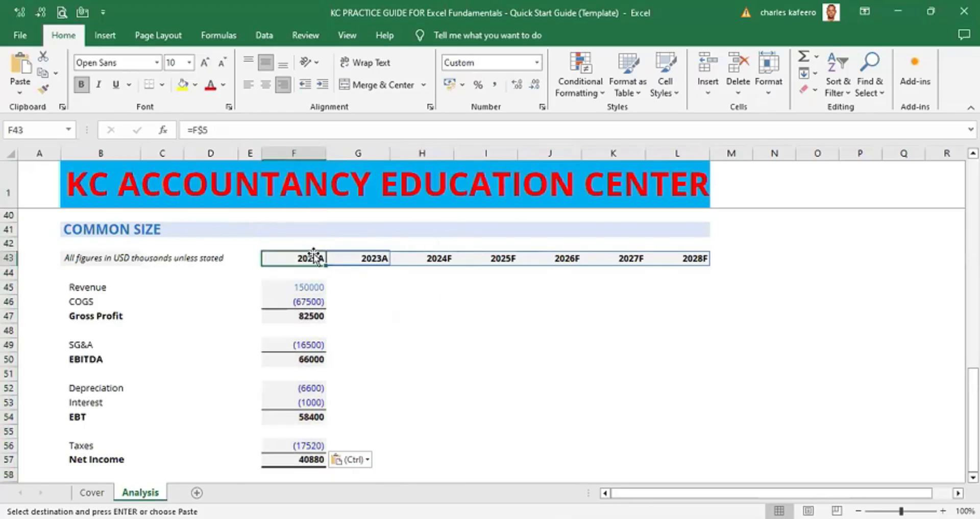
pyautogui.scroll(-2, 306, 256)
pyautogui.scroll(1, 305, 256)
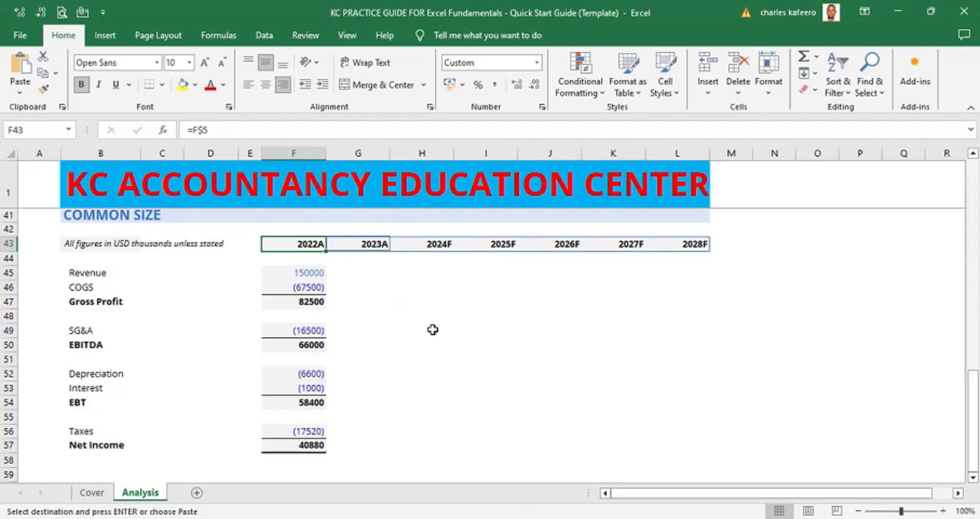
pyautogui.click(320, 273)
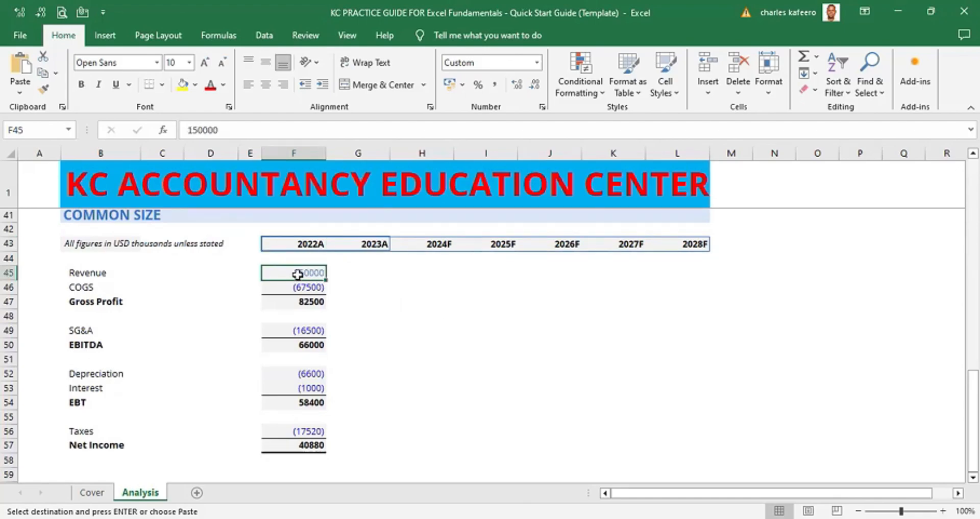
pyautogui.write('=')
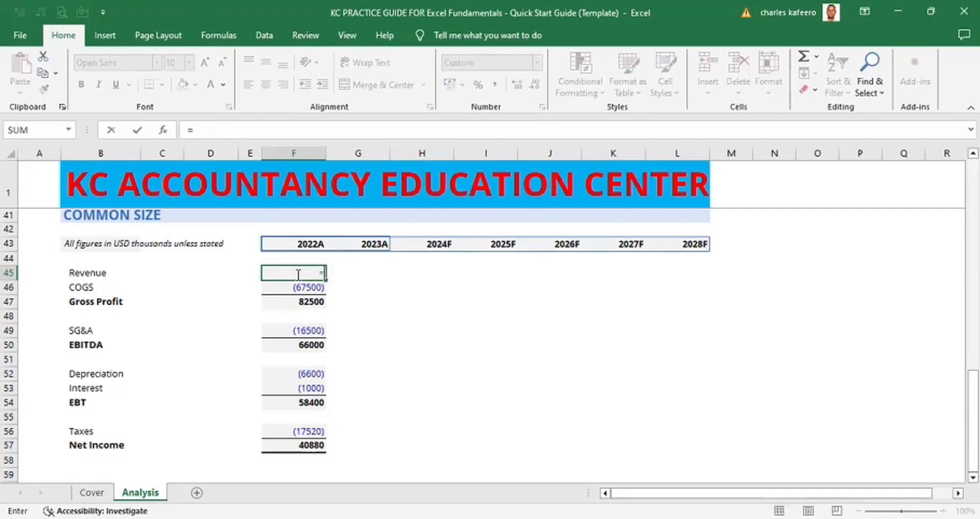
pyautogui.press('BackSpace')
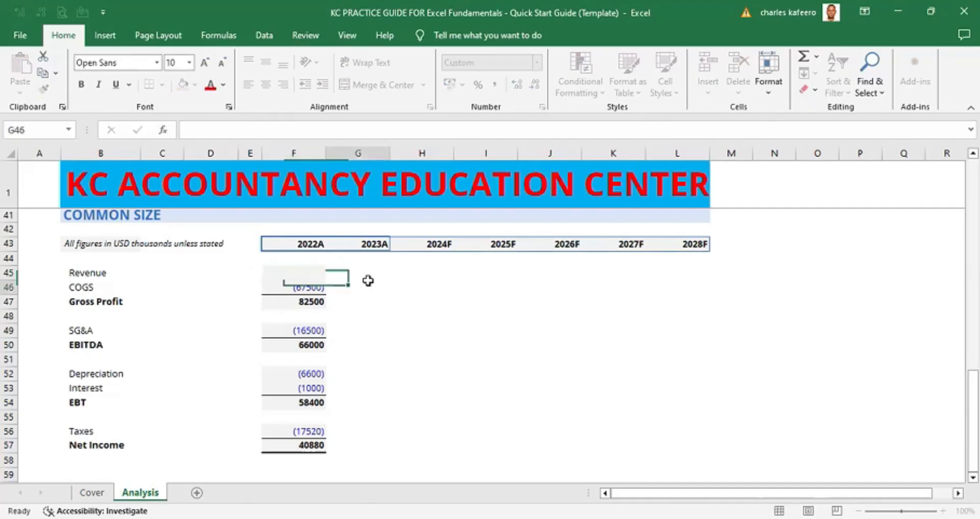
pyautogui.click(368, 285)
pyautogui.hotkey('ctrl', 'z')
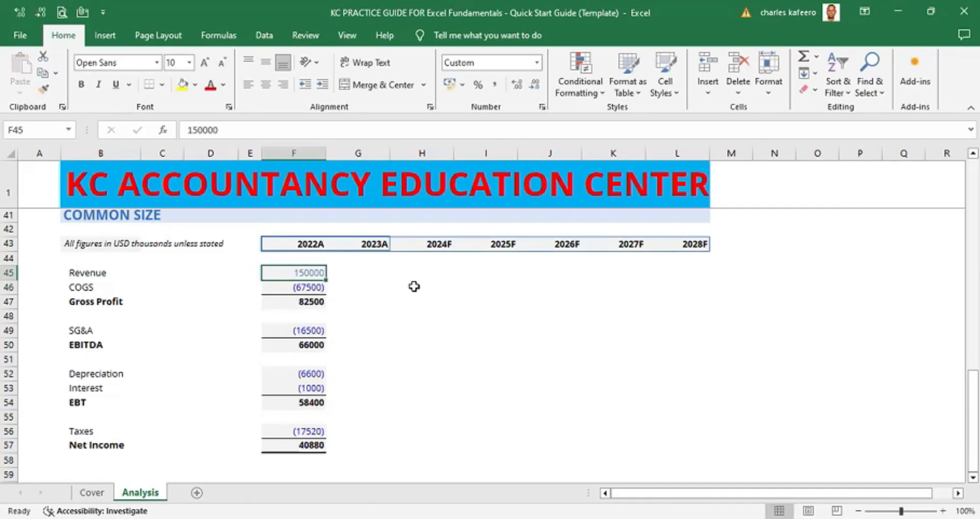
# - Examine the Common Size area spanning the 2022A to 2028F columns down to the Net Income row
pyautogui.click(413, 286)
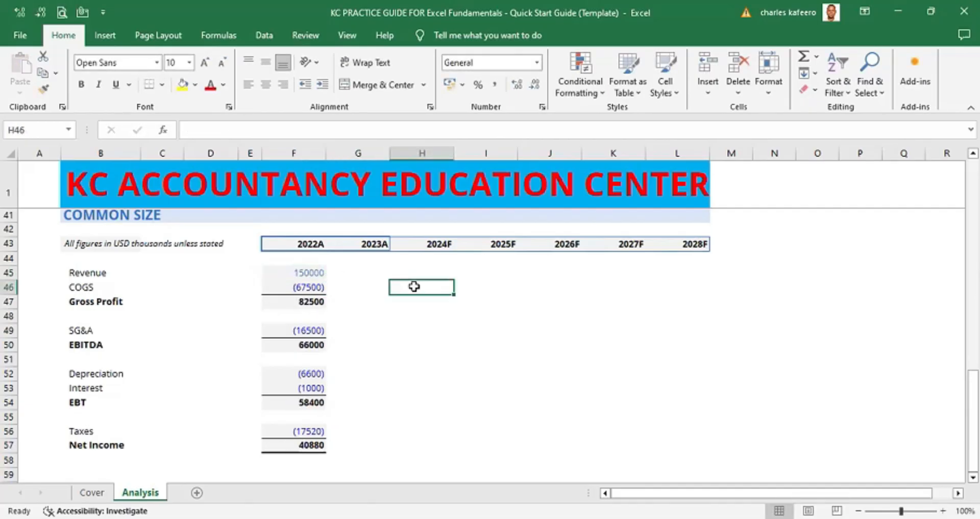
pyautogui.click(310, 243)
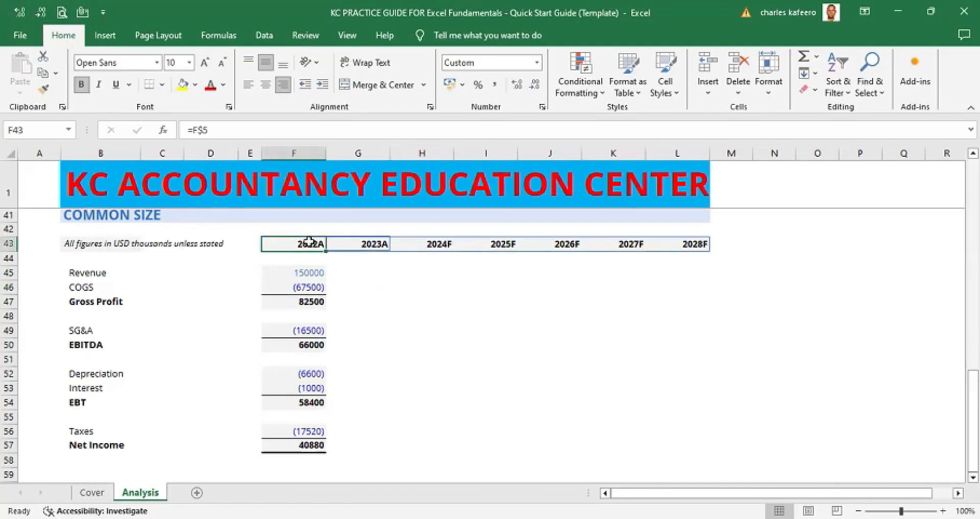
pyautogui.hotkey('shift', 'Down')
pyautogui.hotkey('shift', 'Down')
pyautogui.hotkey('shift', 'Down')
pyautogui.hotkey('shift', 'Down')
pyautogui.hotkey('shift', 'Down')
pyautogui.hotkey('shift', 'Down')
pyautogui.hotkey('shift', 'Down')
pyautogui.hotkey('shift', 'Down')
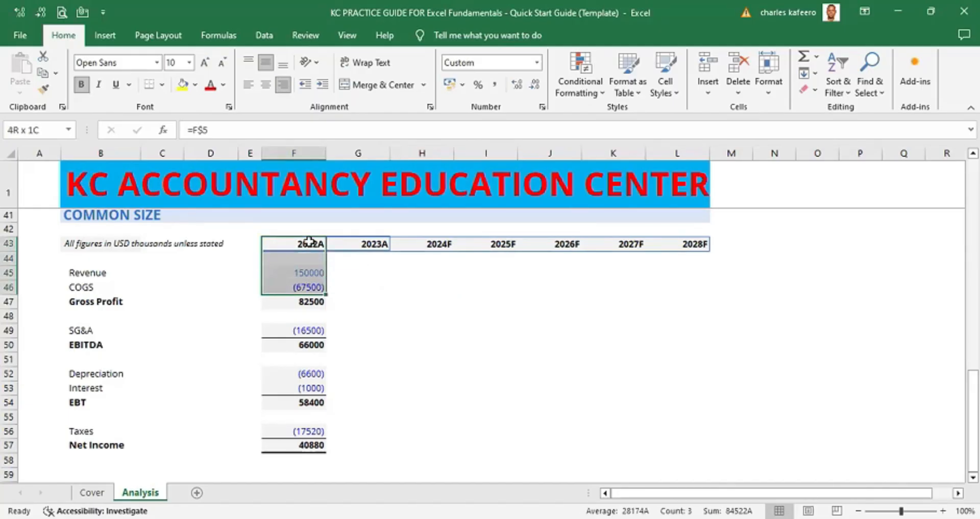
pyautogui.hotkey('shift', 'Down')
pyautogui.hotkey('shift', 'Down')
pyautogui.hotkey('shift', 'Down')
pyautogui.hotkey('shift', 'Down')
pyautogui.hotkey('shift', 'Down')
pyautogui.hotkey('shift', 'Down')
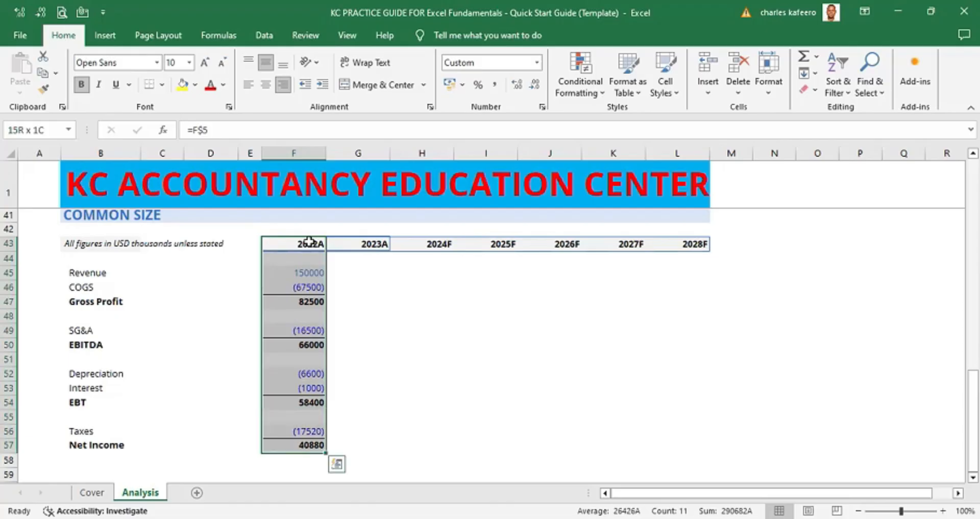
pyautogui.hotkey('shift', 'Right')
pyautogui.hotkey('shift', 'Right')
pyautogui.hotkey('shift', 'Right')
pyautogui.hotkey('shift', 'Right')
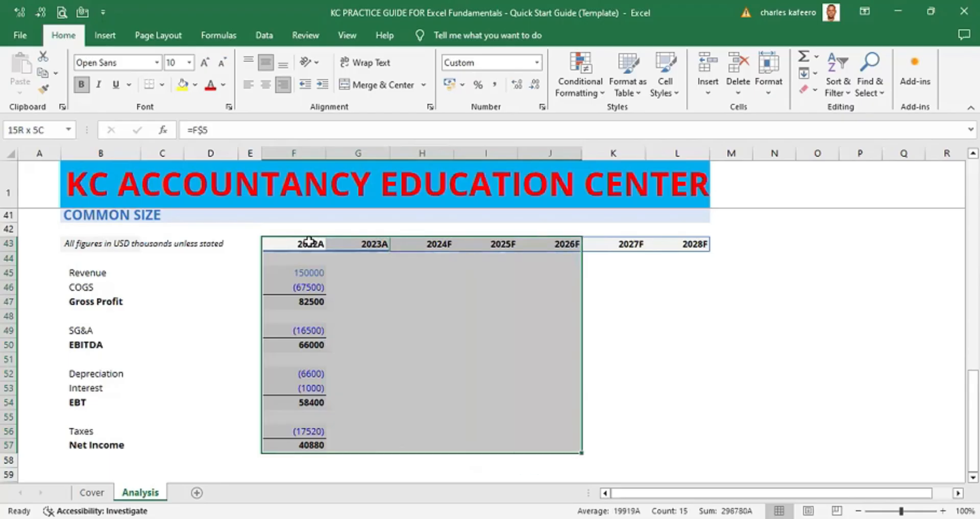
pyautogui.hotkey('shift', 'Right')
pyautogui.hotkey('shift', 'Right')
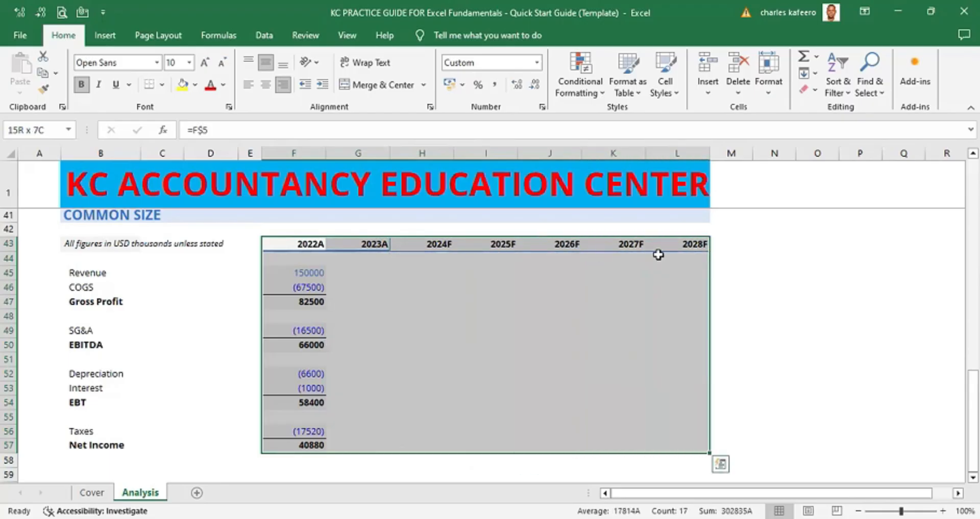
pyautogui.click(817, 284)
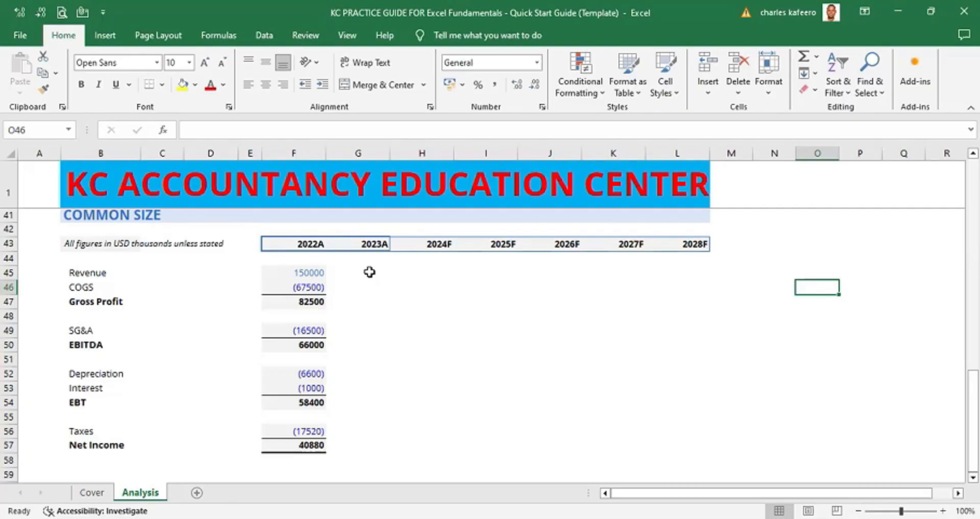
# - Set the font colour of the pasted 2022A figures from Revenue to Net Income to Automatic
pyautogui.click(306, 245)
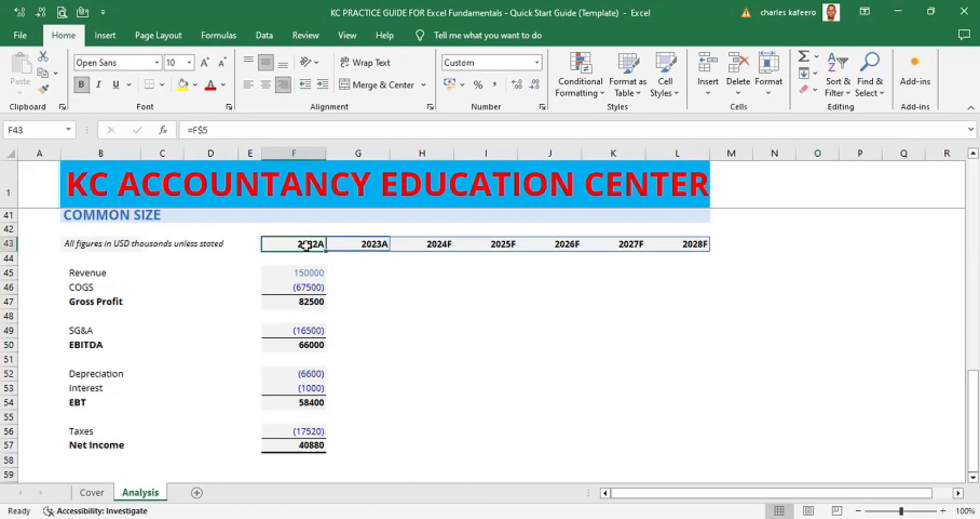
pyautogui.click(305, 270)
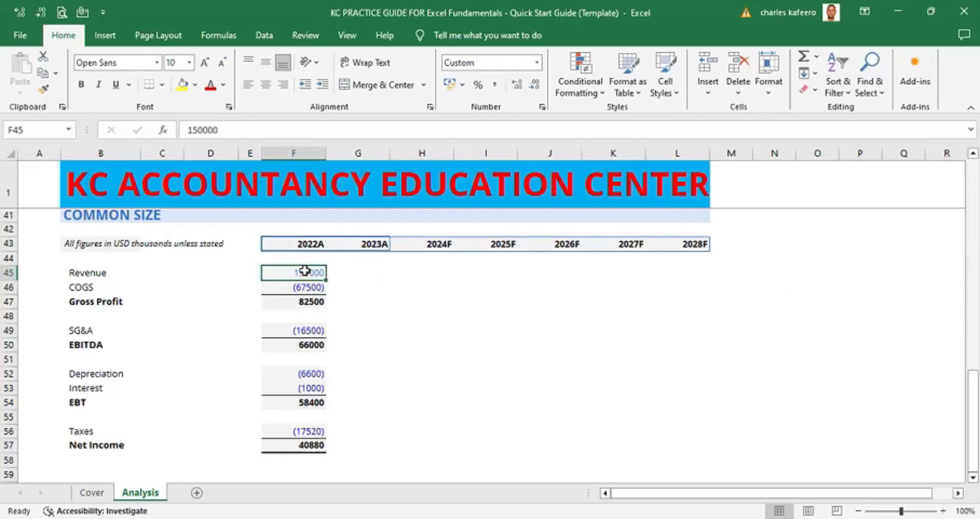
pyautogui.hotkey('shift', 'Down')
pyautogui.hotkey('shift', 'Down')
pyautogui.hotkey('shift', 'Down')
pyautogui.hotkey('shift', 'Down')
pyautogui.hotkey('shift', 'Down')
pyautogui.hotkey('shift', 'Down')
pyautogui.hotkey('shift', 'Down')
pyautogui.hotkey('shift', 'Down')
pyautogui.hotkey('shift', 'Down')
pyautogui.hotkey('shift', 'Down')
pyautogui.hotkey('shift', 'Down')
pyautogui.hotkey('shift', 'Down')
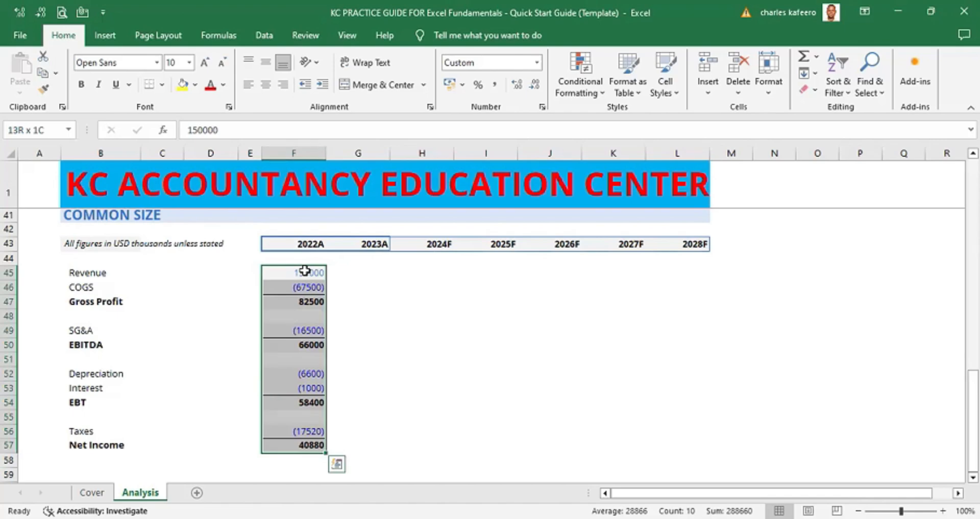
pyautogui.press('alt')
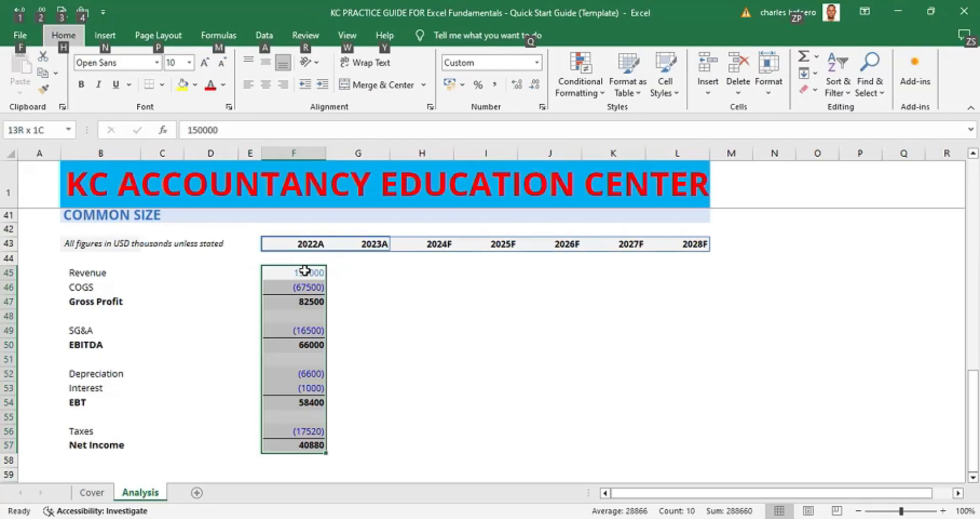
pyautogui.press('h')
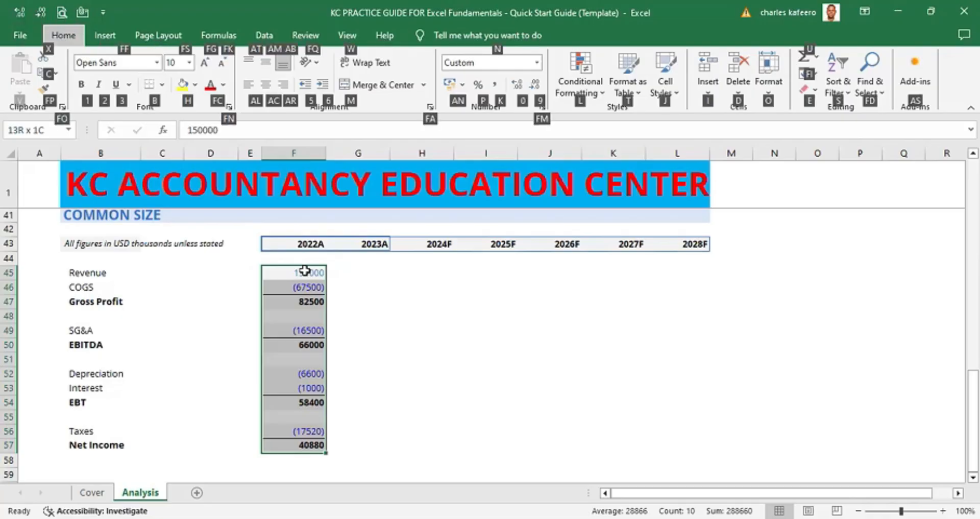
pyautogui.press('f')
pyautogui.press('c')
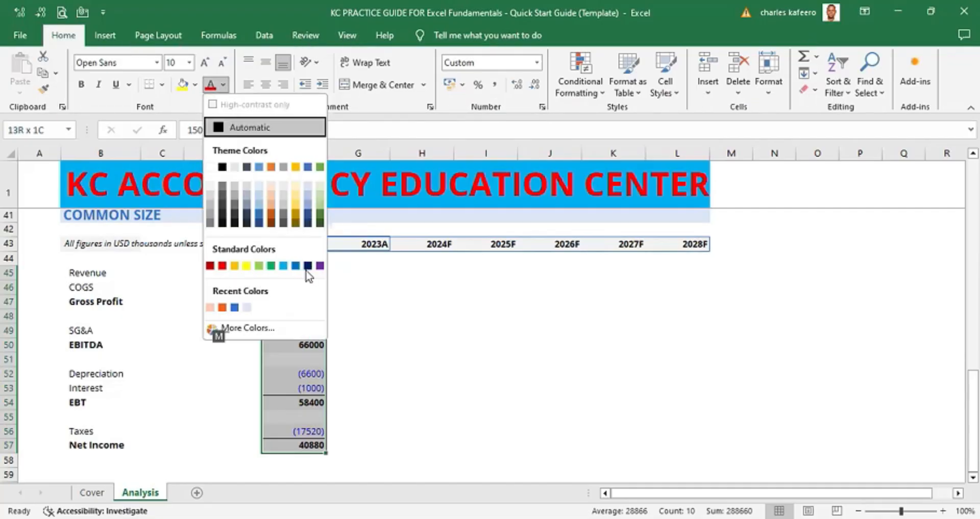
pyautogui.click(228, 127)
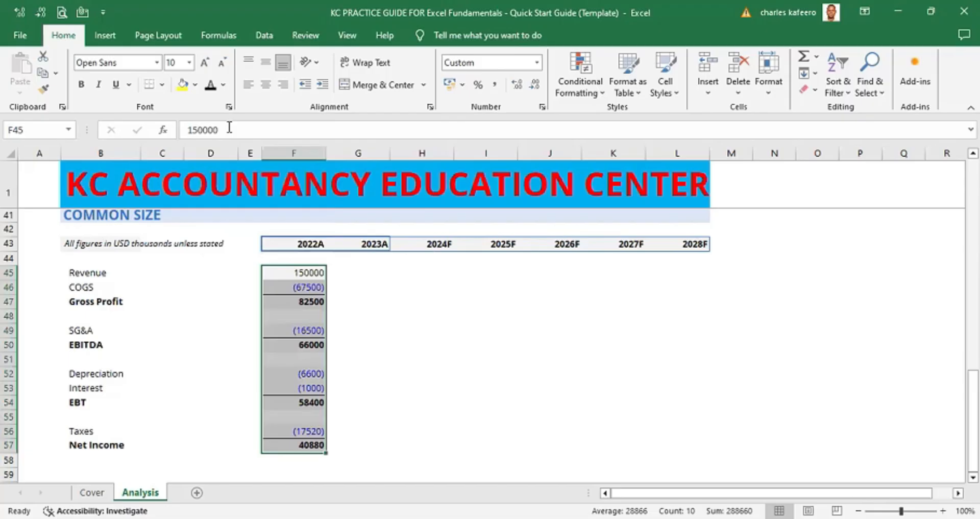
# - Change the number format of the 2022A COGS, SG&A and Taxes figures to the custom format 0;[BLACK](0)
pyautogui.click(427, 292)
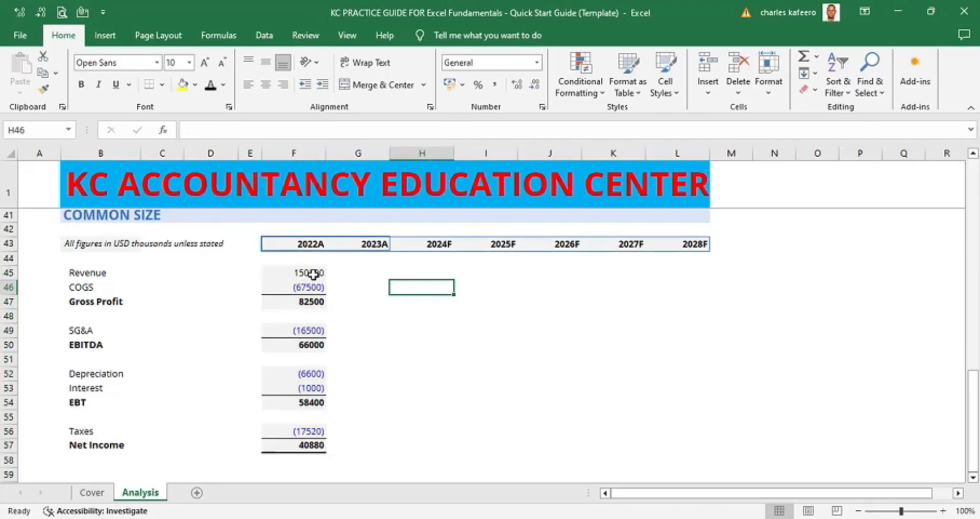
pyautogui.click(300, 285)
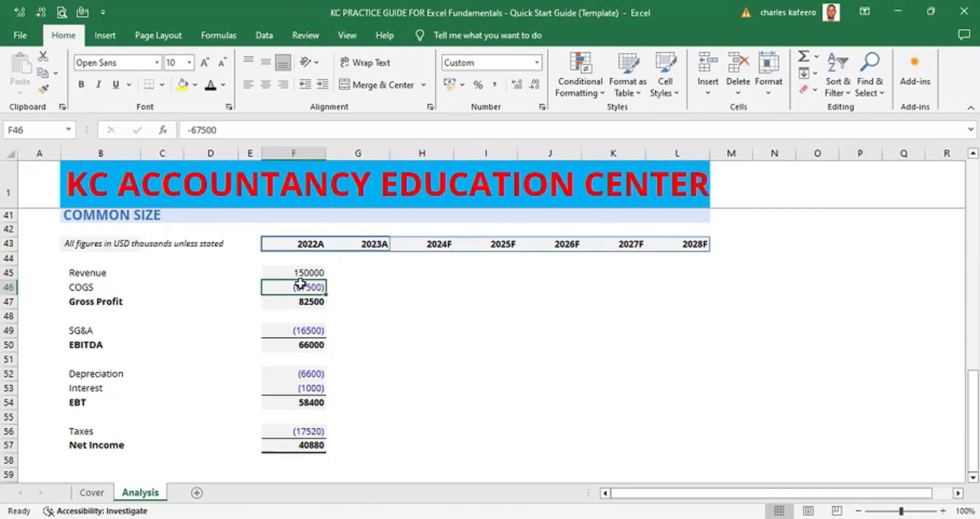
pyautogui.keyDown('ctrl'); pyautogui.click(283, 328); pyautogui.keyUp('ctrl')
pyautogui.keyDown('ctrl'); pyautogui.click(290, 430); pyautogui.keyUp('ctrl')
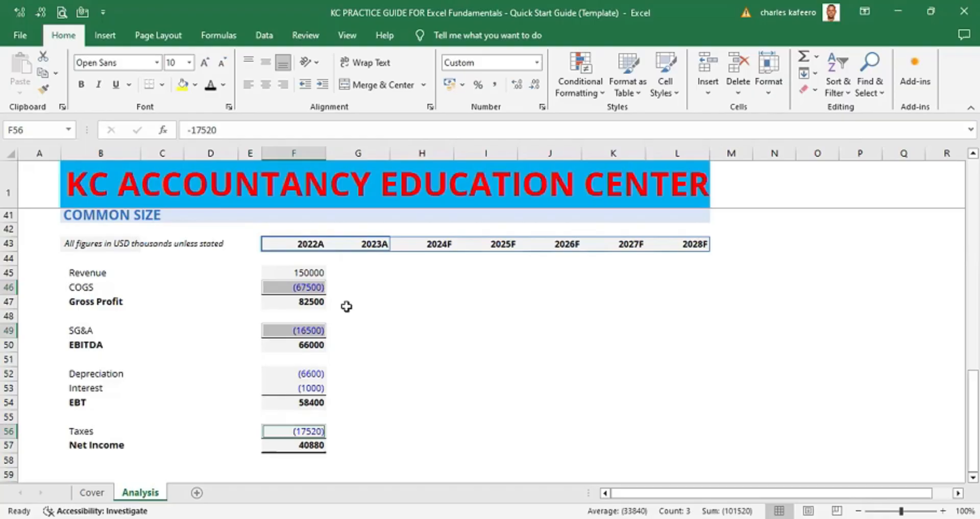
pyautogui.click(542, 107)
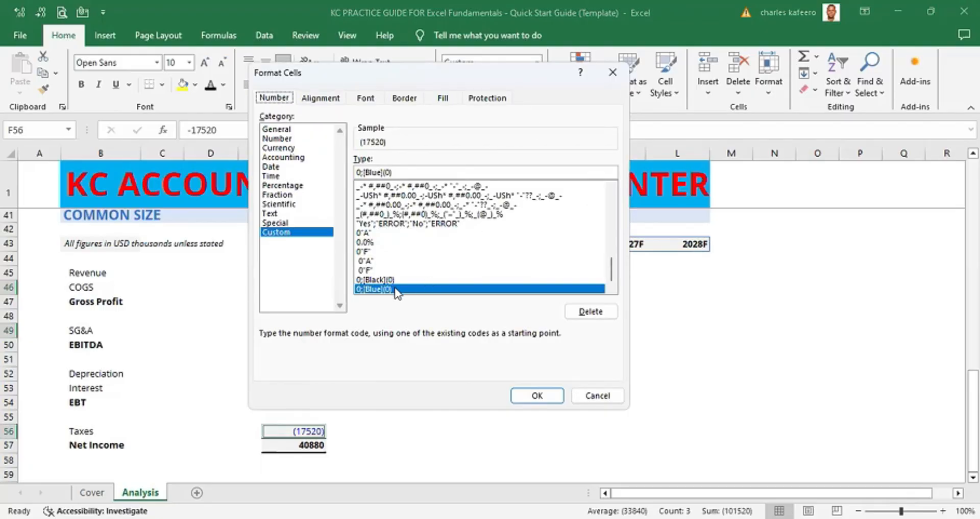
pyautogui.click(382, 171)
pyautogui.press('BackSpace')
pyautogui.press('BackSpace')
pyautogui.press('BackSpace')
pyautogui.press('BackSpace')
pyautogui.write('BLACK')
pyautogui.press('Return')
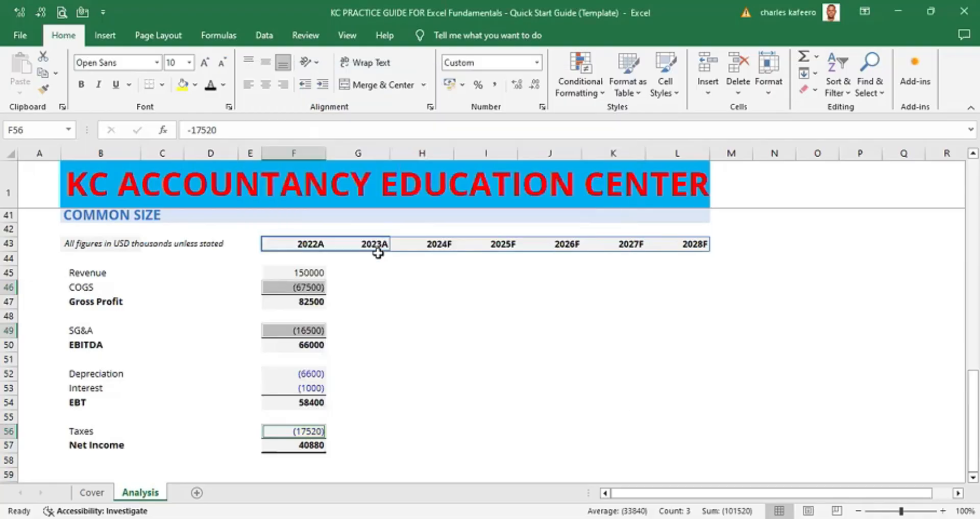
# - Apply the custom format 0;[BLACK](0) to the 2022A Depreciation and Interest figures as well
pyautogui.click(403, 298)
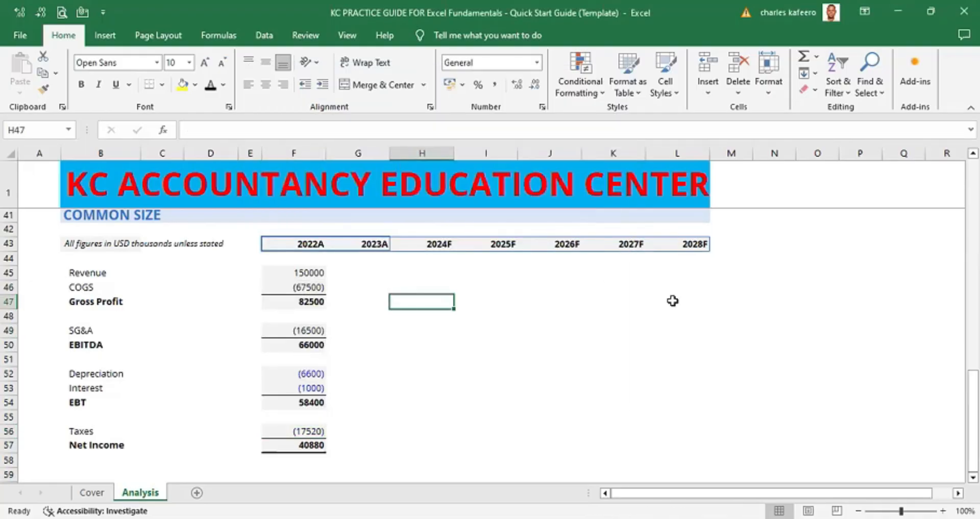
pyautogui.scroll(-2, 673, 300)
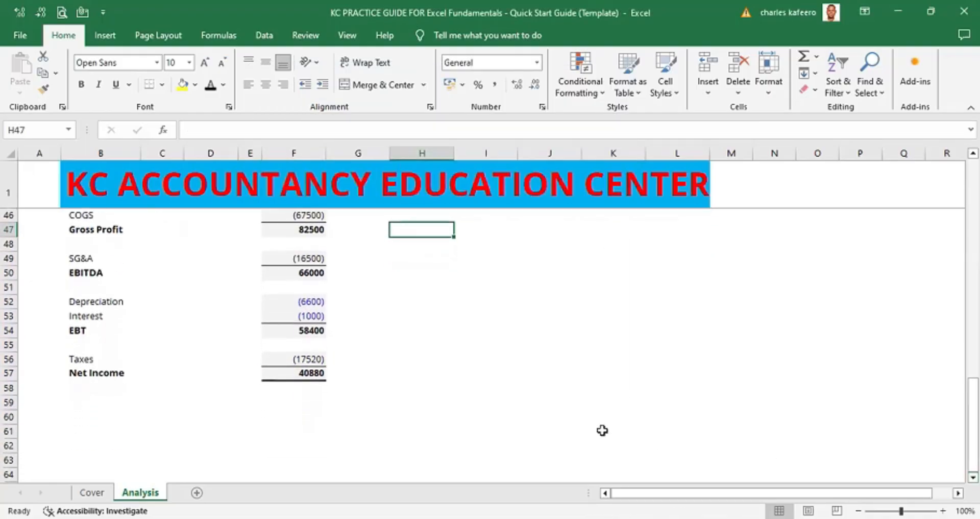
pyautogui.click(308, 301)
pyautogui.keyDown('ctrl'); pyautogui.click(308, 316); pyautogui.keyUp('ctrl')
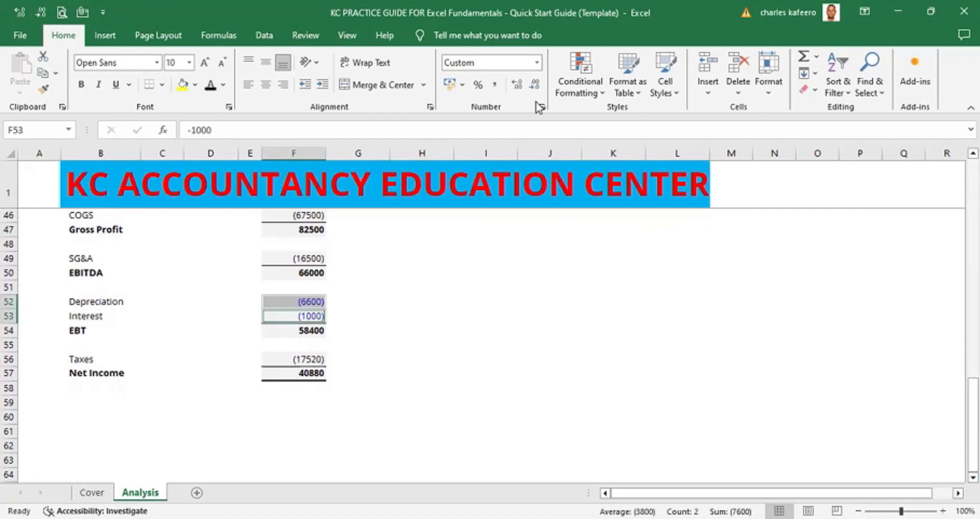
pyautogui.click(543, 107)
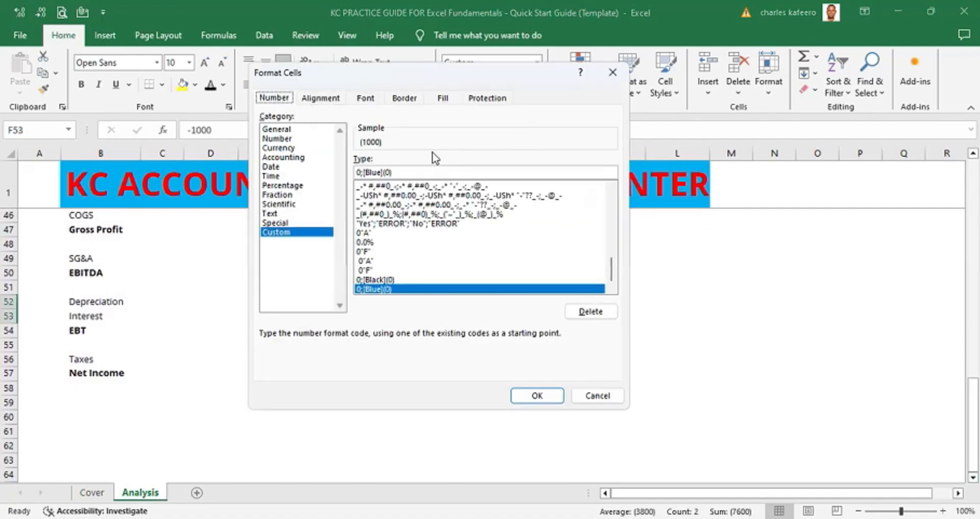
pyautogui.click(381, 172)
pyautogui.press('BackSpace')
pyautogui.press('BackSpace')
pyautogui.press('BackSpace')
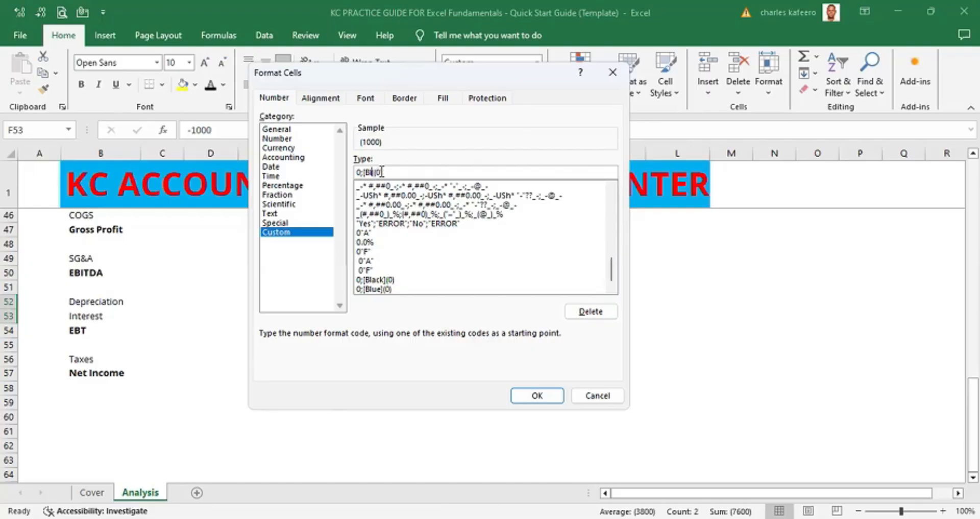
pyautogui.write('ACK')
pyautogui.press('Return')
pyautogui.click(486, 286)
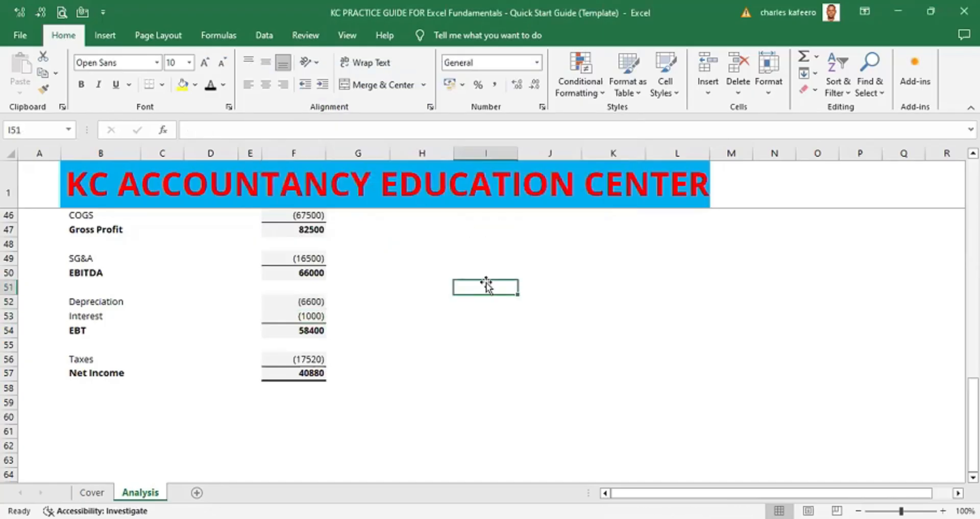
# - Replace the 2022A Revenue figure in the Common Size section with the formula =F17/F17
pyautogui.click(464, 301)
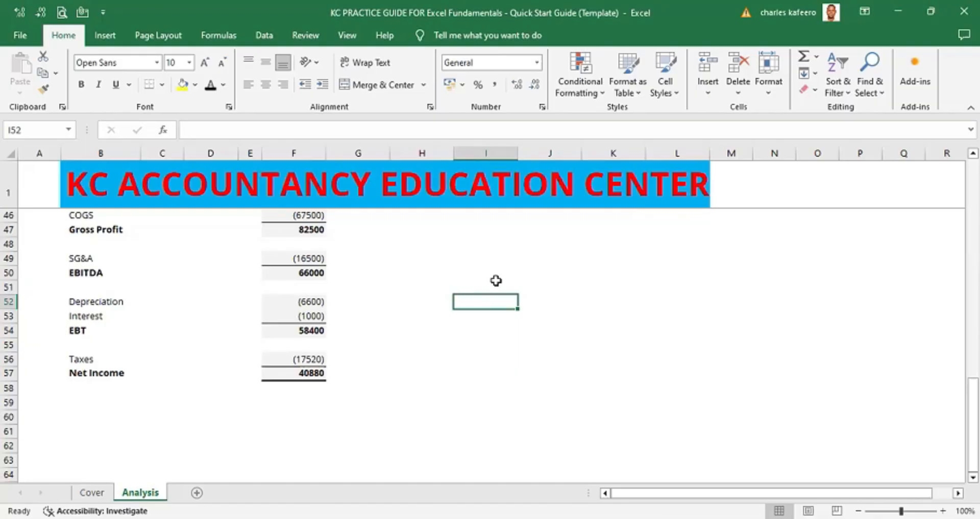
pyautogui.scroll(2, 312, 273)
pyautogui.click(312, 272)
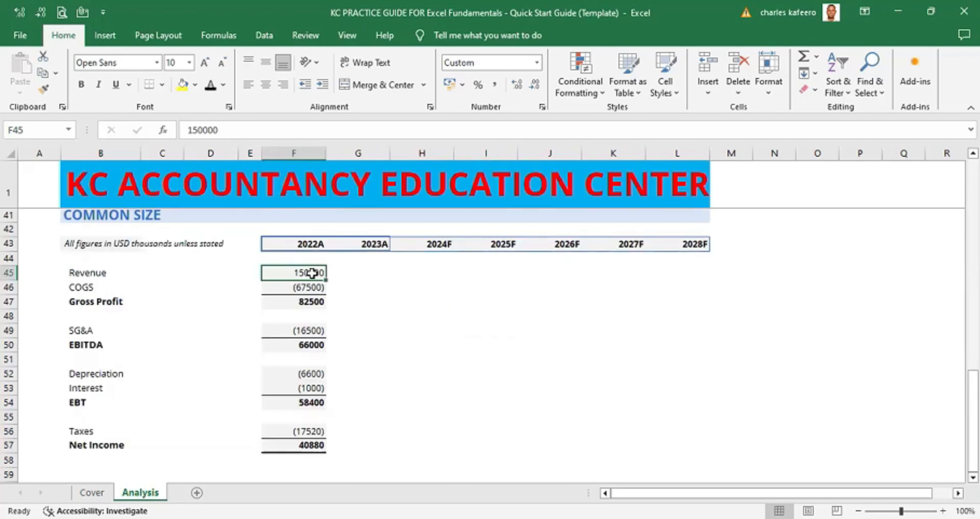
pyautogui.write('=')
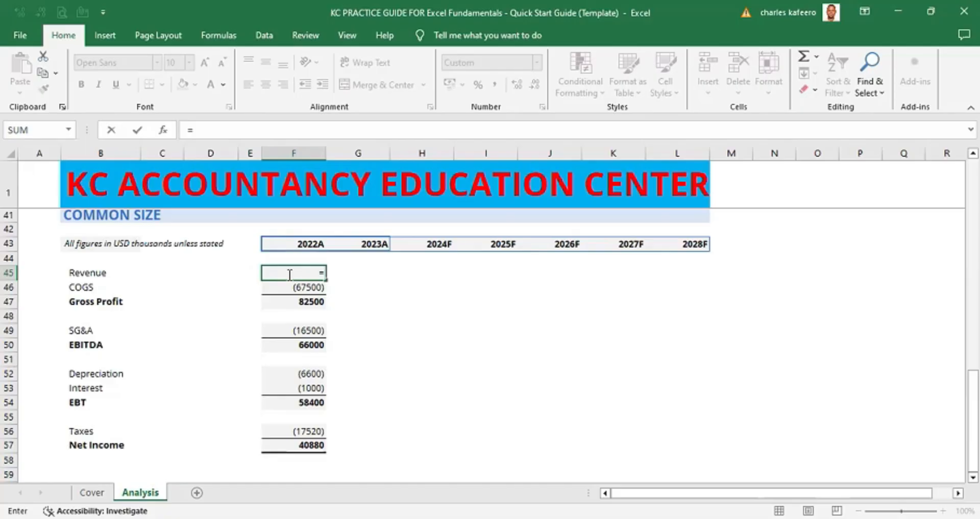
pyautogui.press('Up')
pyautogui.press('Up')
pyautogui.press('Up')
pyautogui.press('Up')
pyautogui.press('Up')
pyautogui.press('Up')
pyautogui.press('Up')
pyautogui.press('Up')
pyautogui.press('Up')
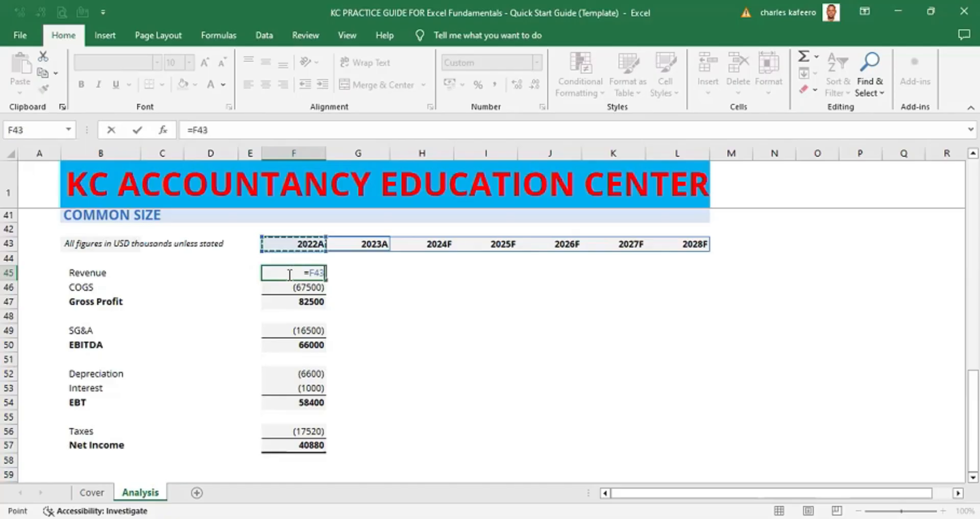
pyautogui.press('Up')
pyautogui.press('Up')
pyautogui.press('Up')
pyautogui.press('Up')
pyautogui.press('Up')
pyautogui.press('Up')
pyautogui.press('Up')
pyautogui.press('Up')
pyautogui.press('Up')
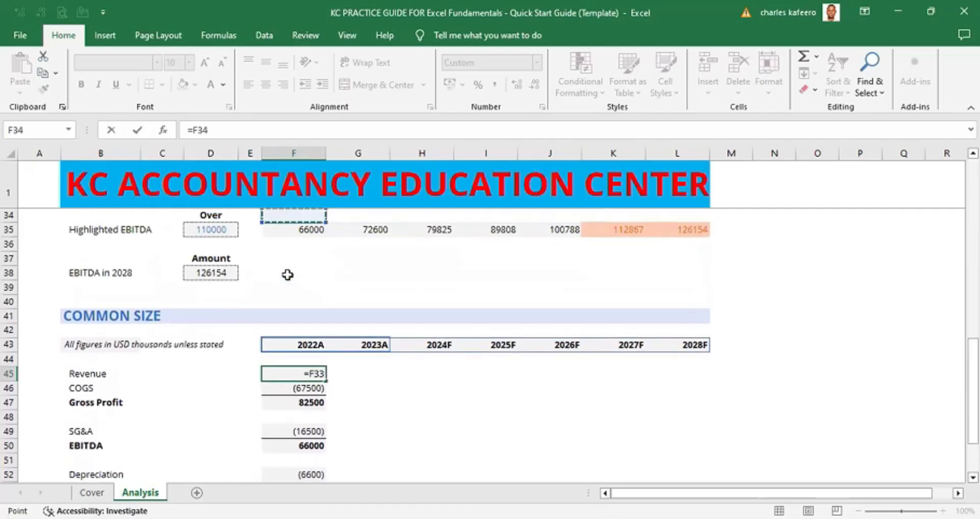
pyautogui.press('Up')
pyautogui.press('Up')
pyautogui.press('Up')
pyautogui.press('Up')
pyautogui.press('Up')
pyautogui.press('Up')
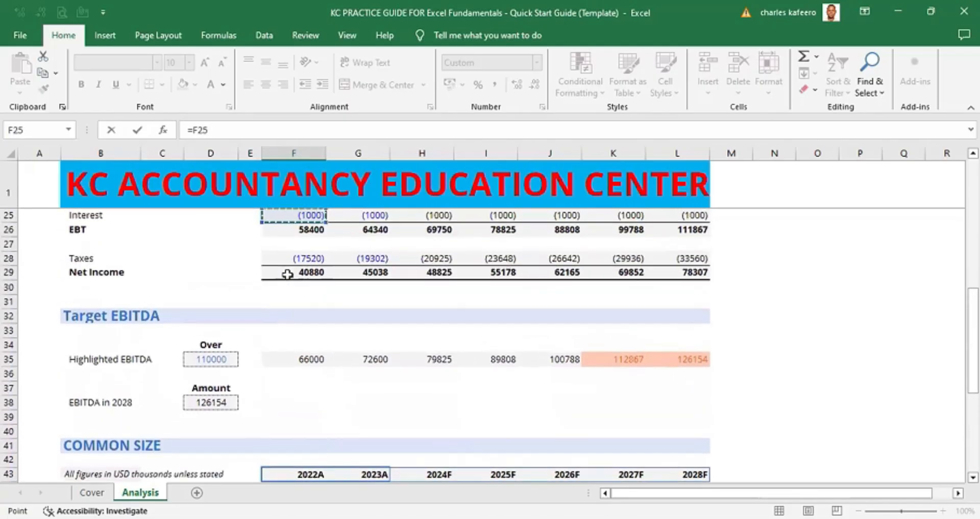
pyautogui.press('Up')
pyautogui.press('Up')
pyautogui.press('Up')
pyautogui.press('Up')
pyautogui.press('Up')
pyautogui.press('Up')
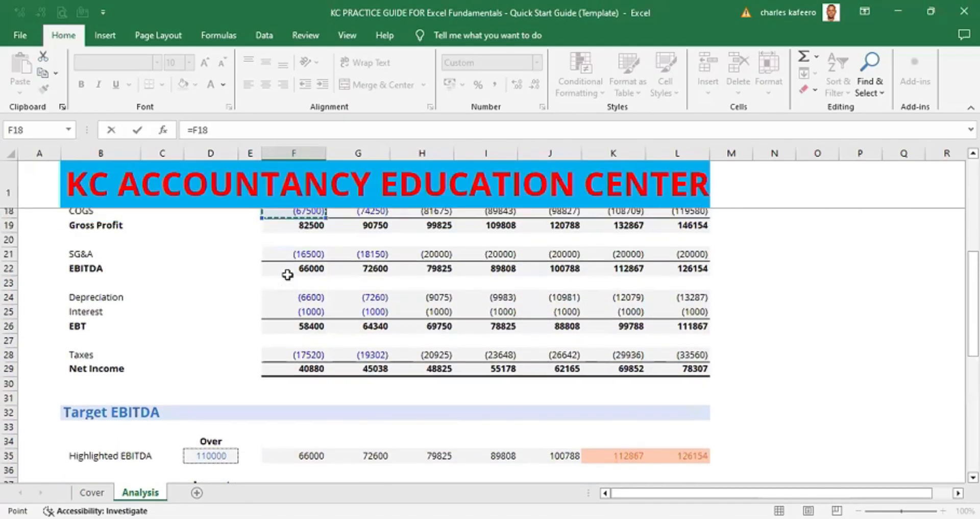
pyautogui.press('Down')
pyautogui.press('Down')
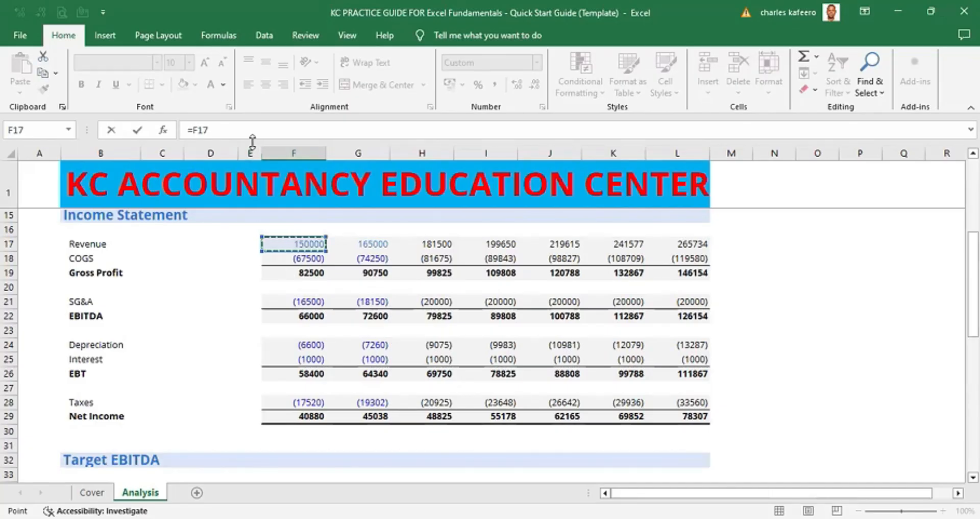
pyautogui.write('/')
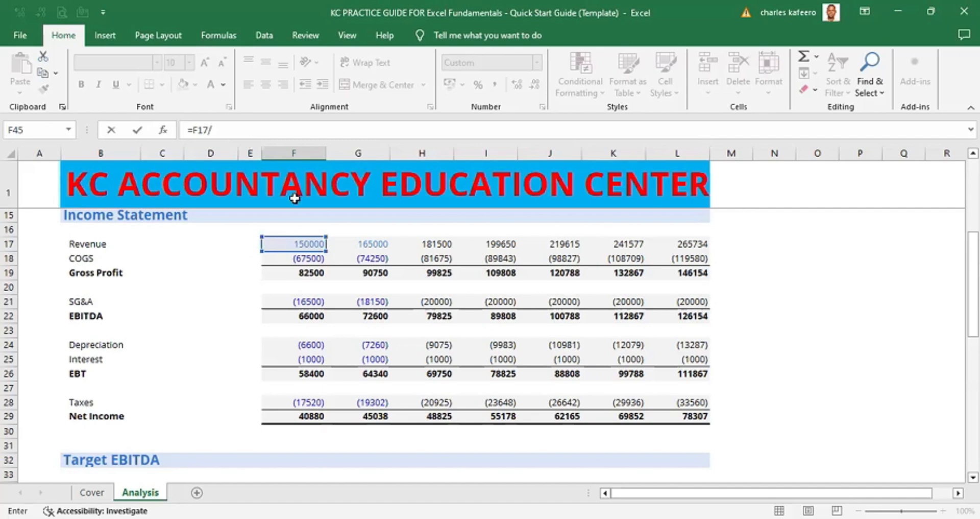
pyautogui.click(300, 242)
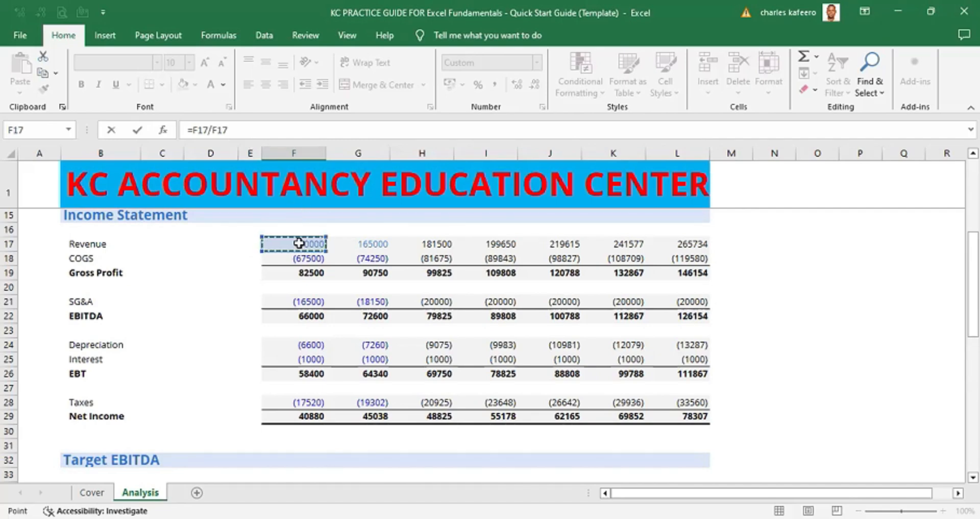
pyautogui.hotkey('ctrl', 'Return')
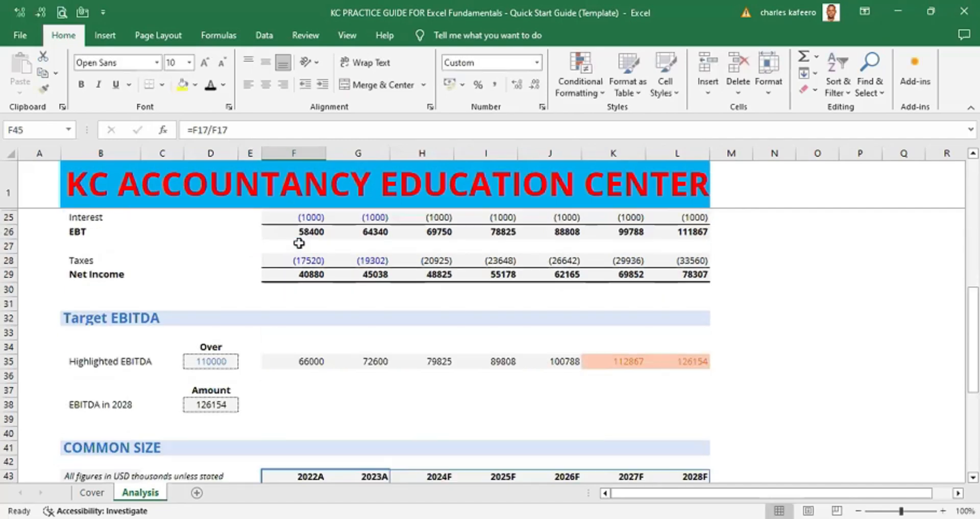
pyautogui.scroll(-3, 754, 343)
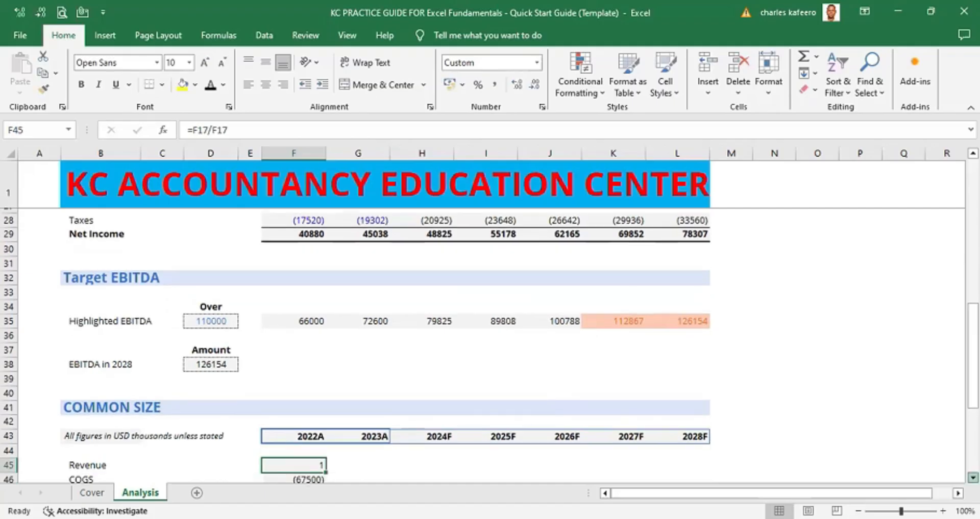
pyautogui.scroll(-3, 489, 344)
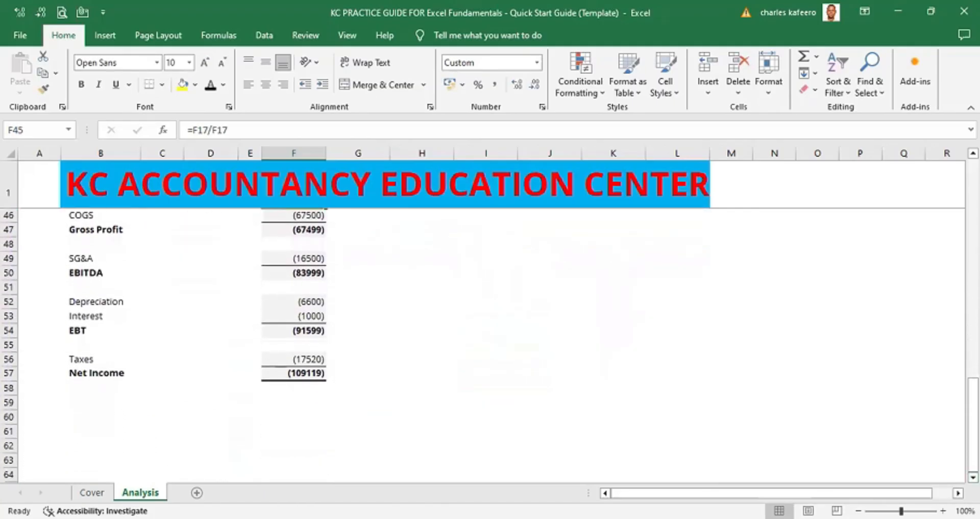
pyautogui.scroll(2, 490, 341)
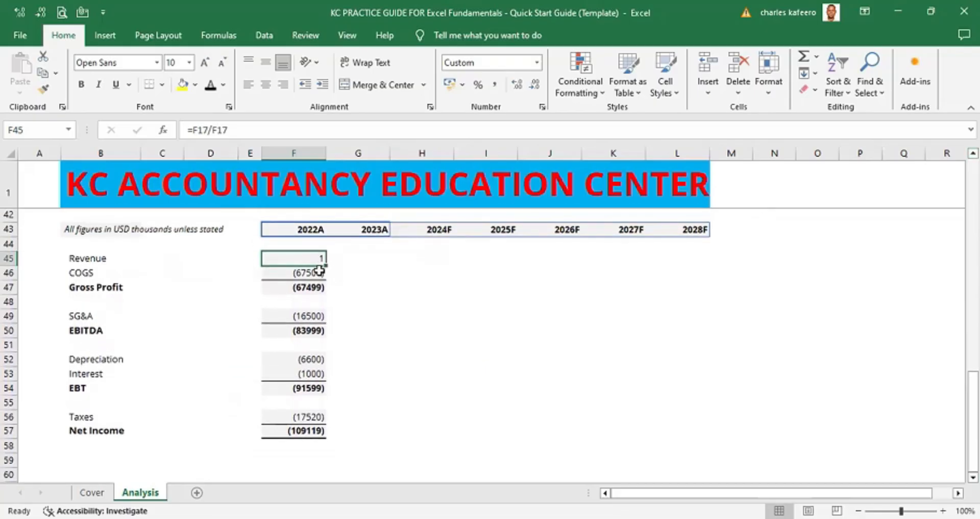
pyautogui.click(309, 273)
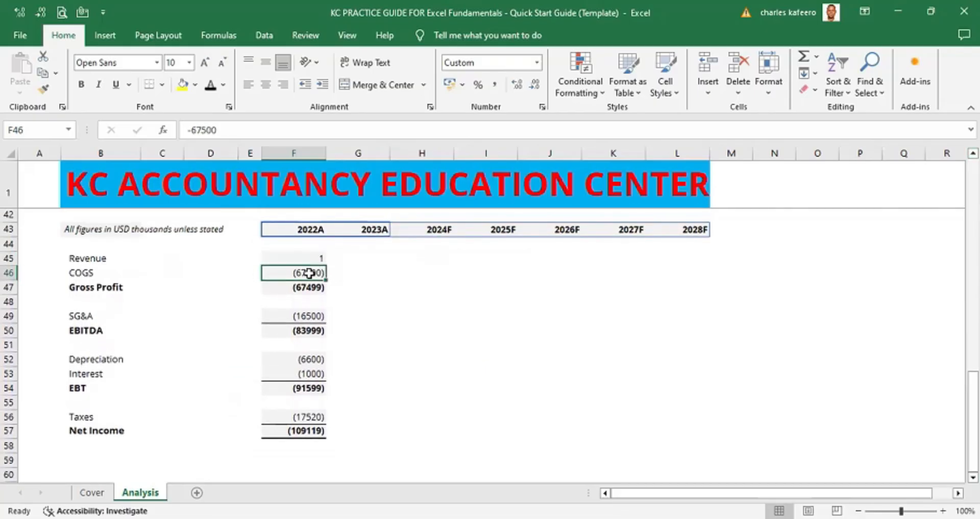
pyautogui.write('=')
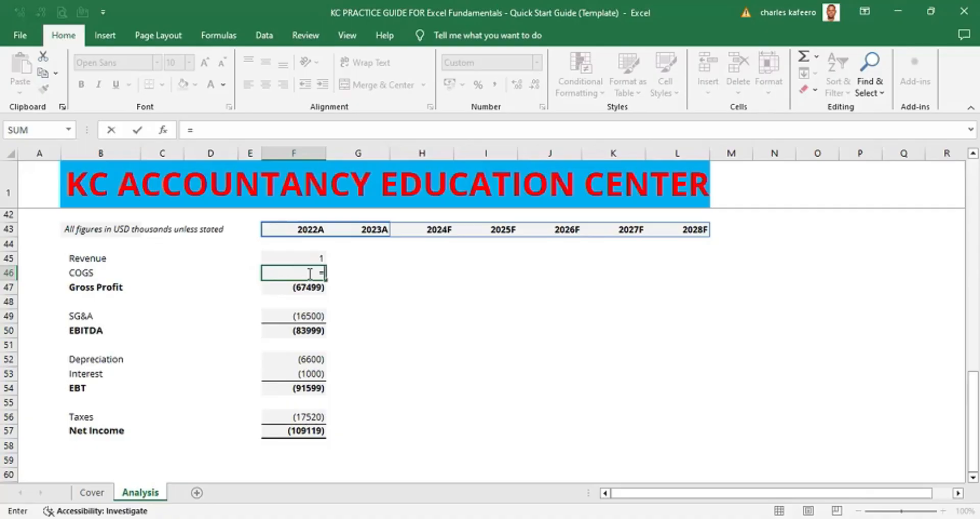
pyautogui.press('Escape')
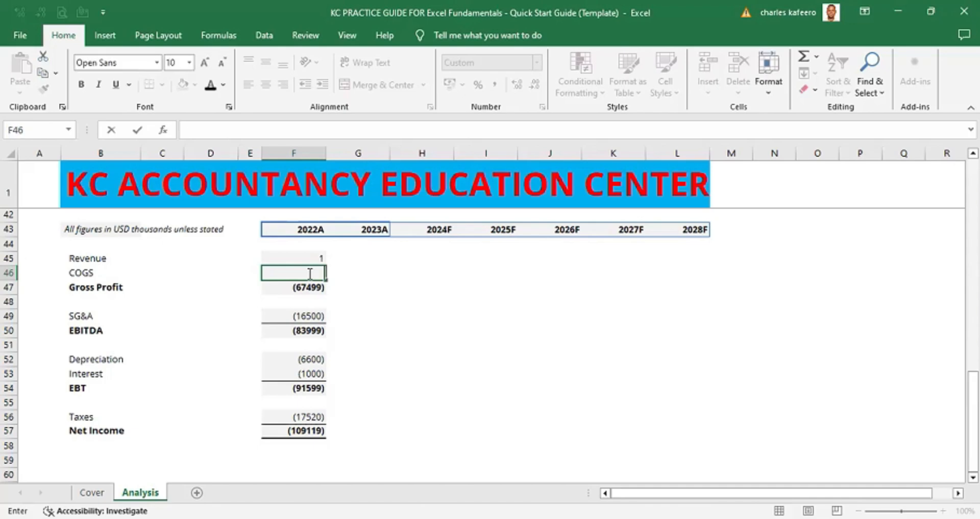
# - Add the note "LINE ITEM / REVENUE VALUE" in cell M45 beside the Common Size table
pyautogui.click(376, 271)
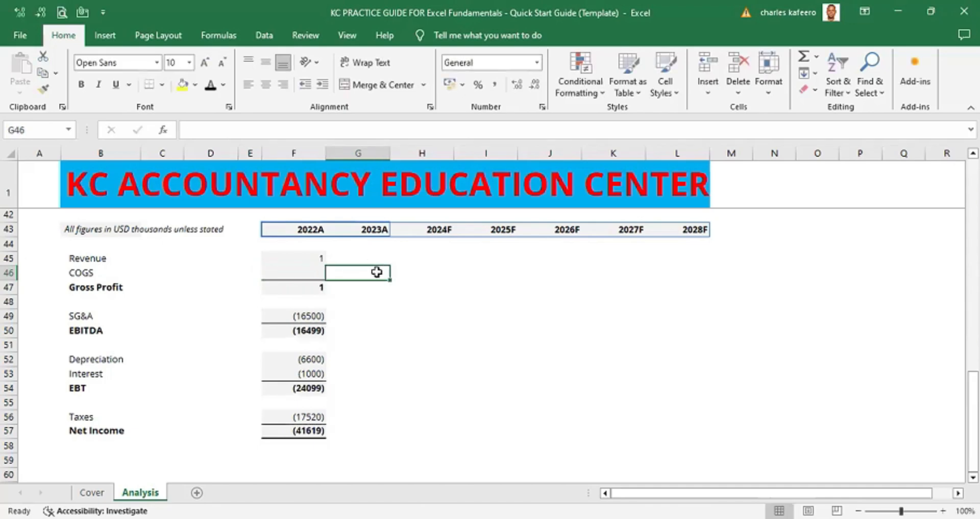
pyautogui.click(317, 258)
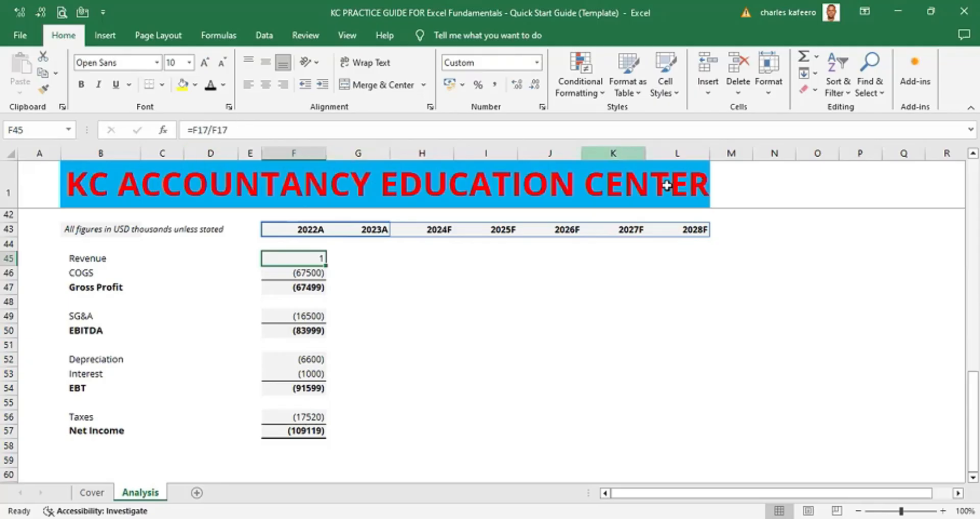
pyautogui.click(725, 261)
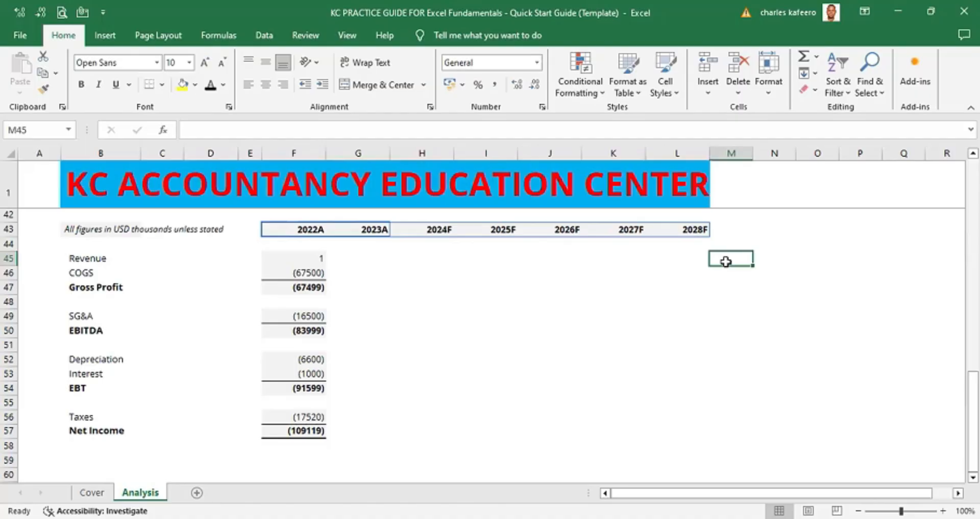
pyautogui.write('LIN')
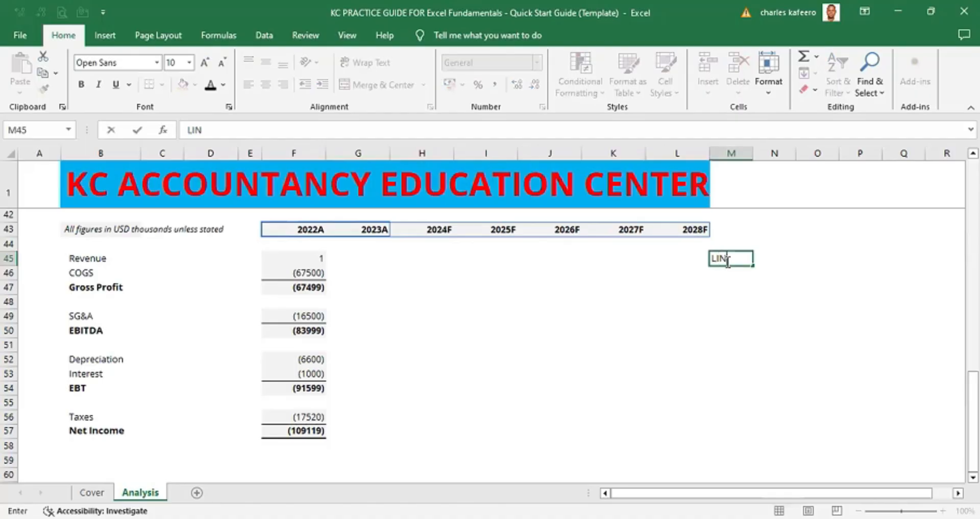
pyautogui.write('E ITEM / REVENUE VALUE')
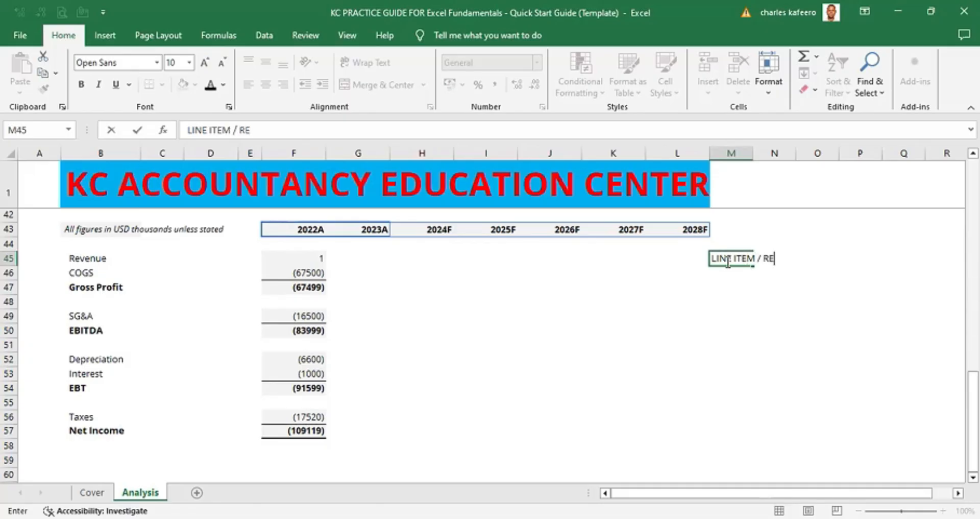
pyautogui.click(865, 274)
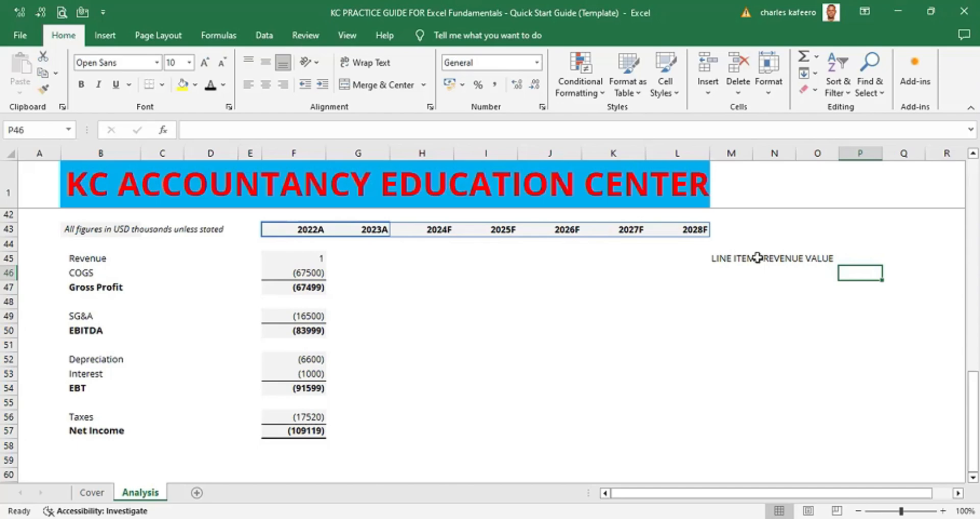
pyautogui.click(775, 256)
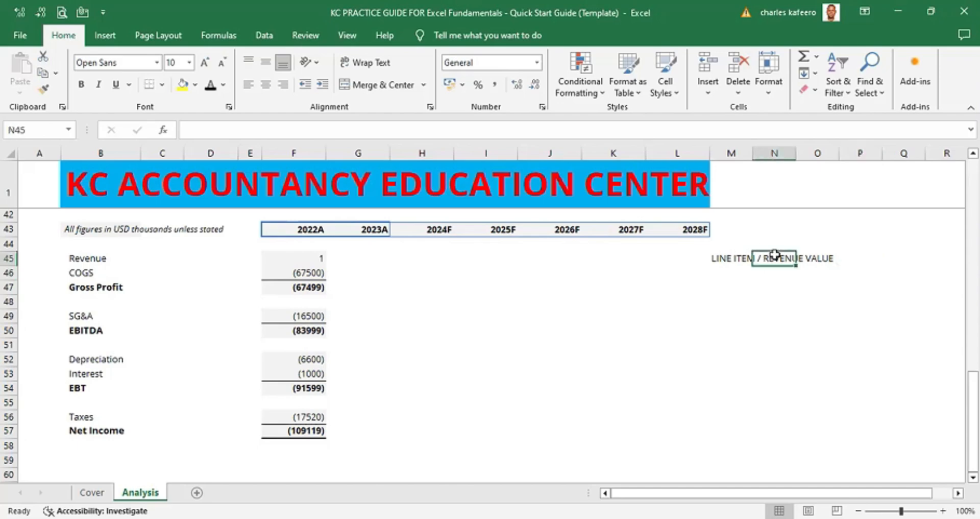
# - Delete the note in cell M45
pyautogui.click(730, 256)
pyautogui.press('Delete')
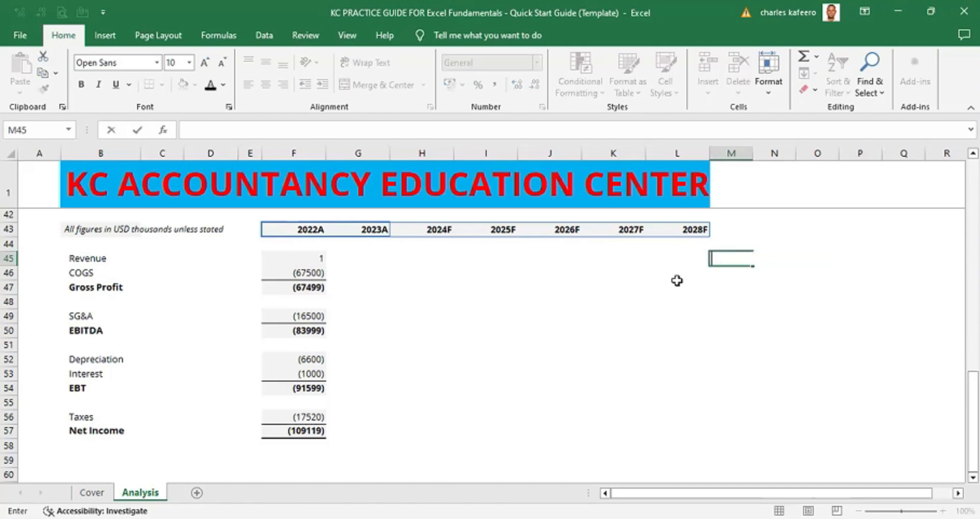
pyautogui.click(654, 306)
# - Edit the 2022A Revenue formula in the Common Size section to =F17/F$17 so the revenue row is locked
pyautogui.click(315, 257)
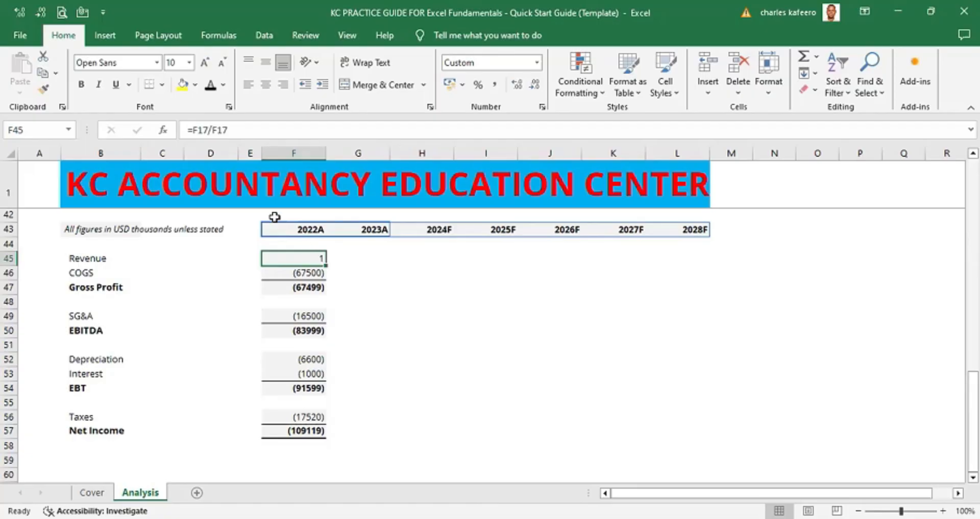
pyautogui.click(218, 130)
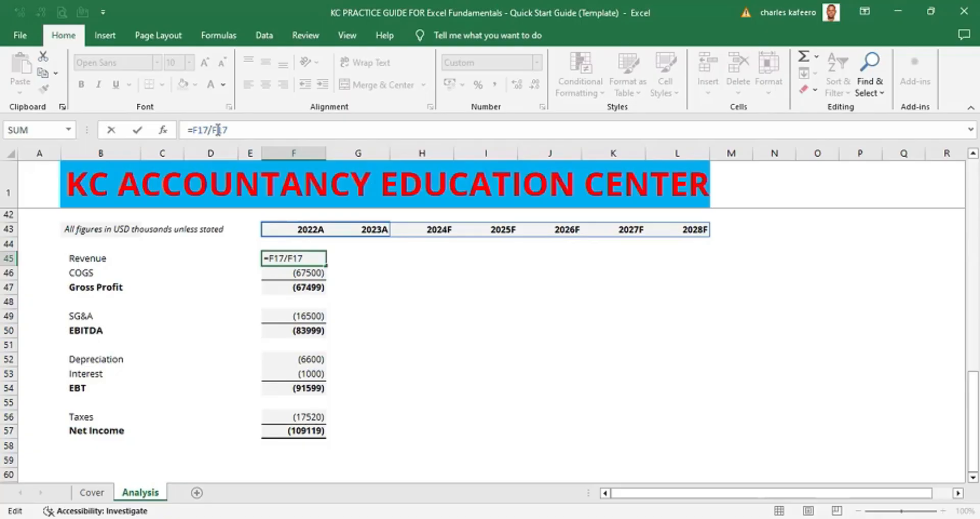
pyautogui.click(218, 129)
pyautogui.write('$')
pyautogui.click(214, 129)
pyautogui.write('$')
pyautogui.press('BackSpace')
pyautogui.click(973, 153)
pyautogui.click(973, 153)
pyautogui.click(973, 153)
pyautogui.click(974, 153)
pyautogui.click(973, 153)
pyautogui.scroll(6, 973, 153)
pyautogui.scroll(2, 973, 153)
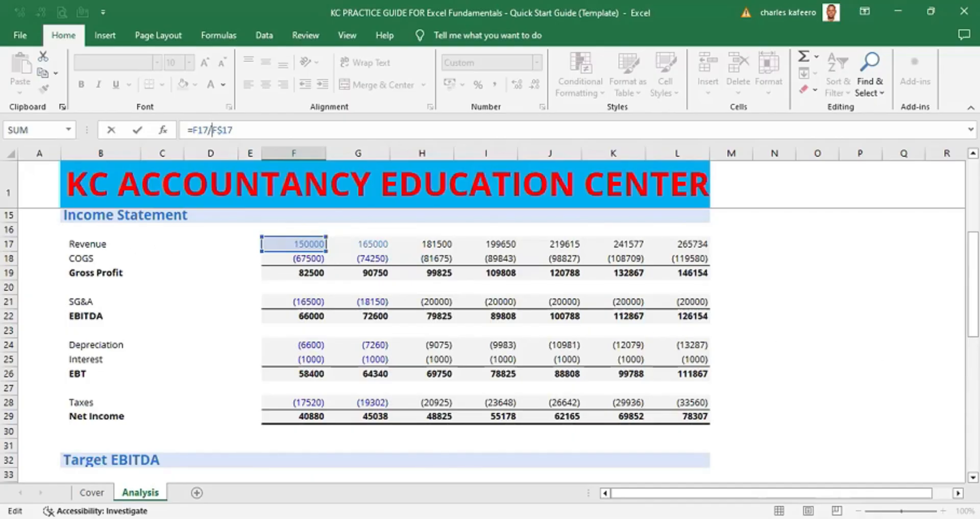
pyautogui.scroll(-3, 973, 477)
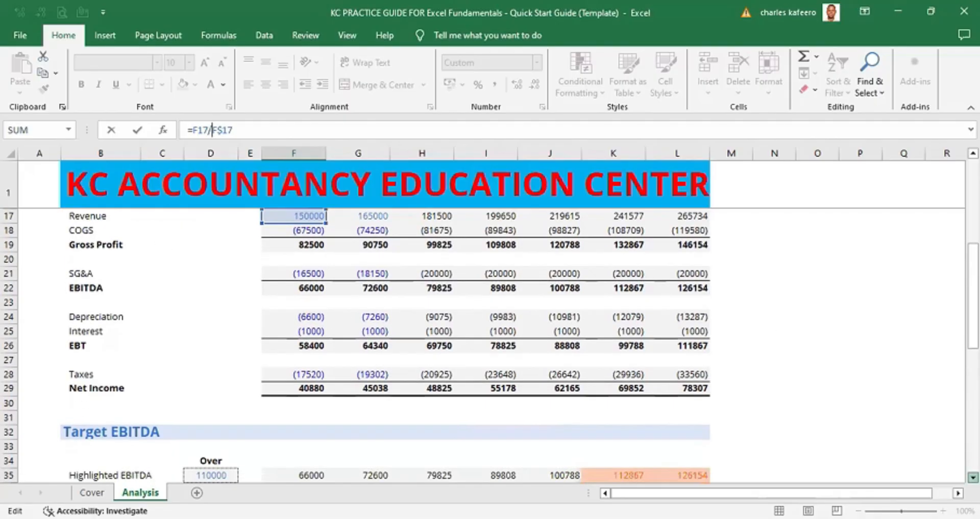
pyautogui.scroll(-5, 285, 272)
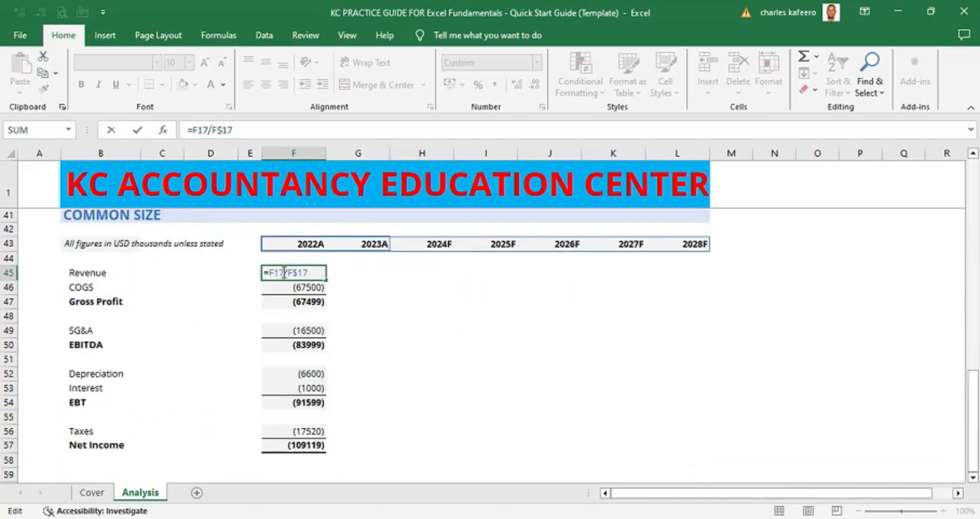
pyautogui.hotkey('ctrl', 'Return')
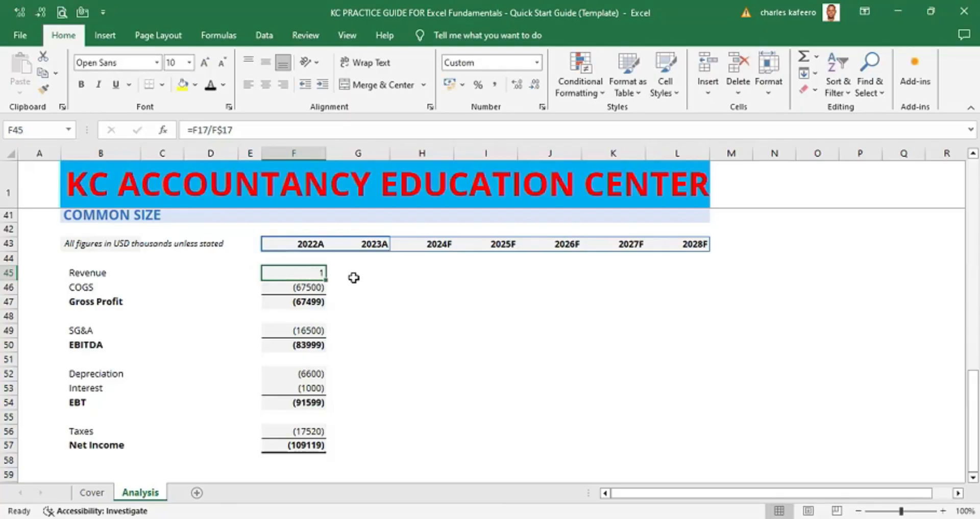
# - Undo the last four changes
pyautogui.hotkey('ctrl', 'z')
pyautogui.hotkey('ctrl', 'z')
pyautogui.hotkey('ctrl', 'z')
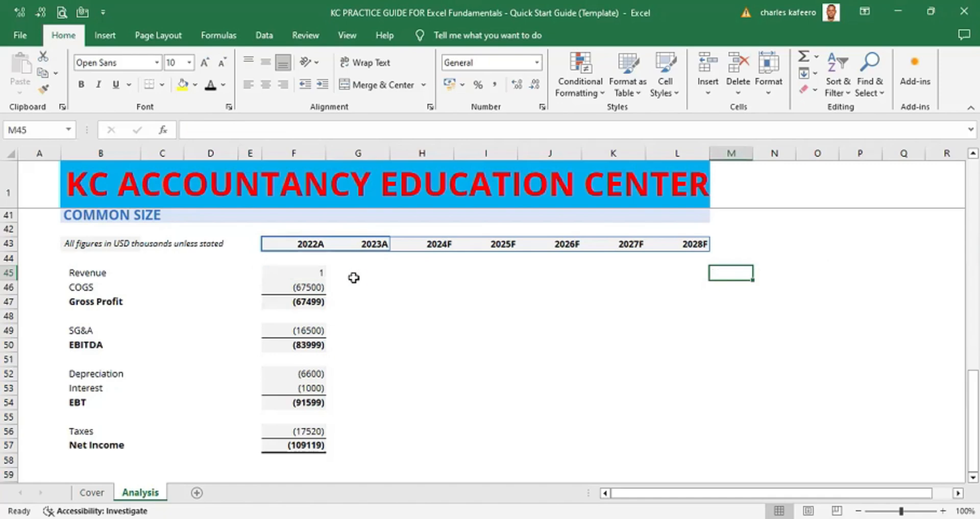
pyautogui.hotkey('ctrl', 'z')
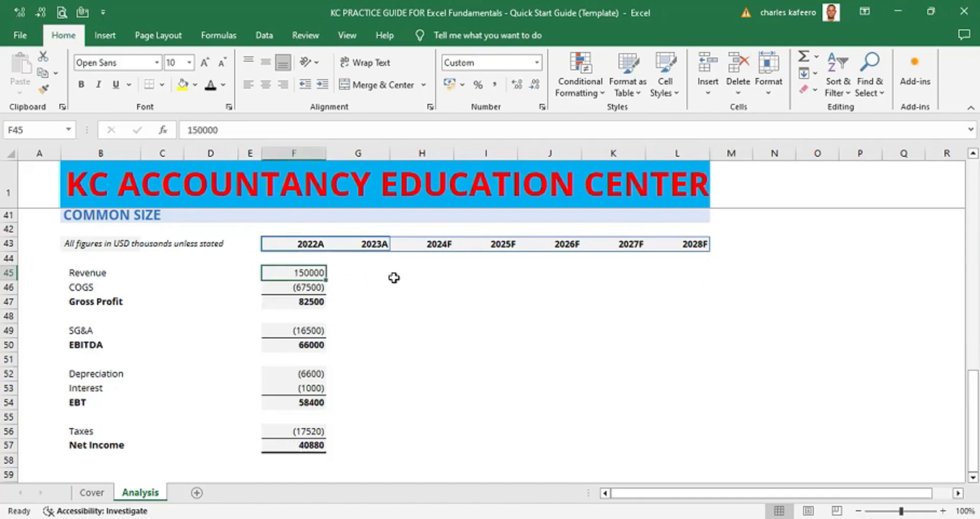
# - Enter the formula =F45/F17 in the 2022A Revenue cell of the Common Size section
pyautogui.click(420, 290)
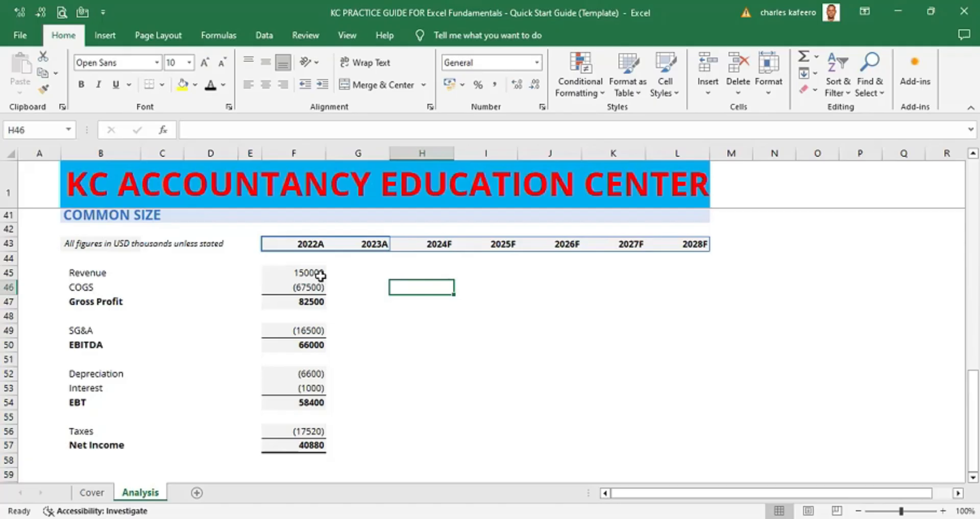
pyautogui.click(316, 274)
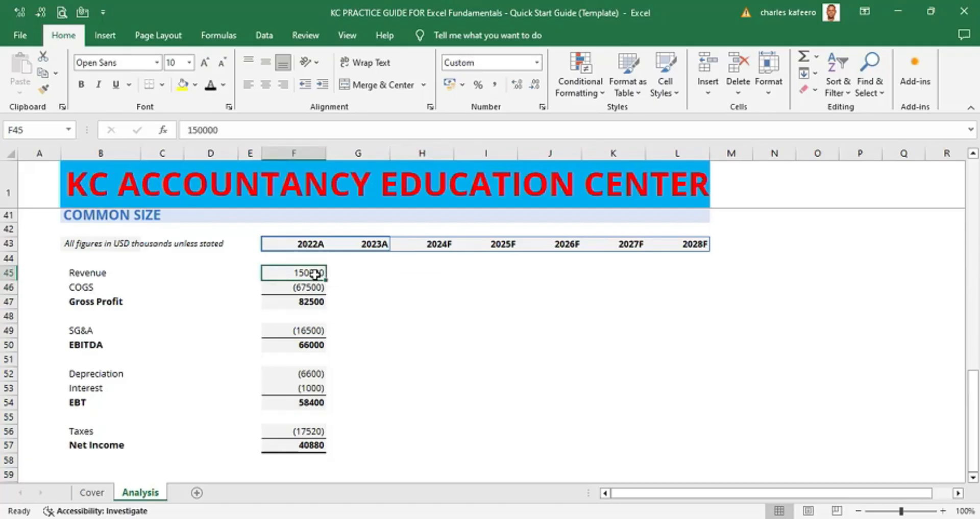
pyautogui.write('=')
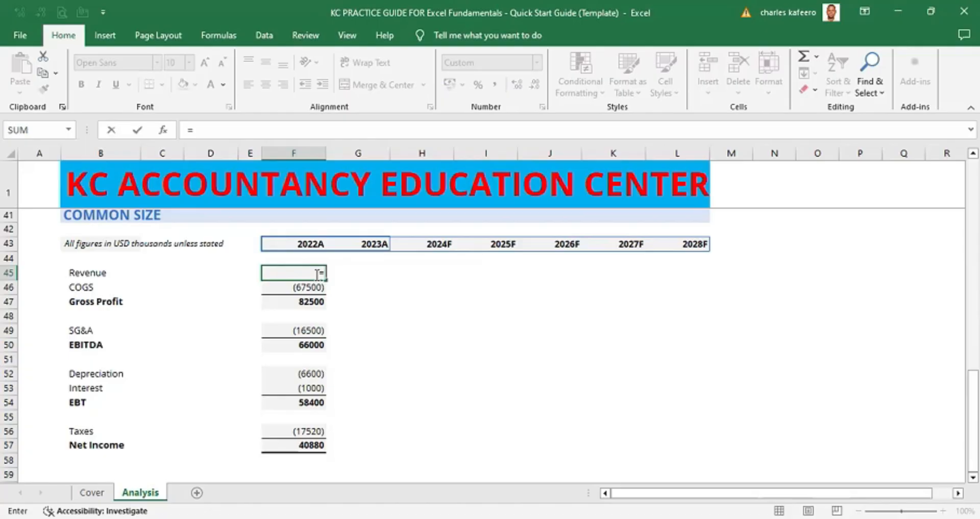
pyautogui.write('F')
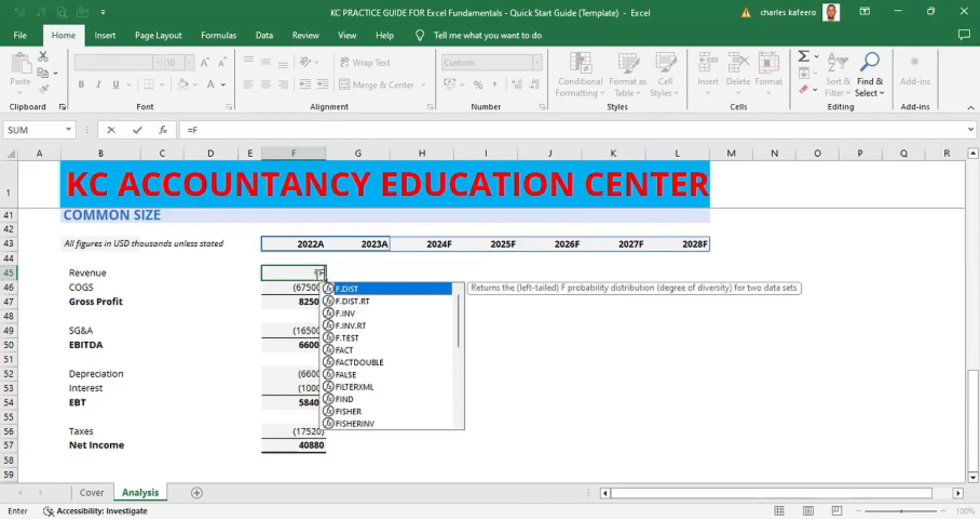
pyautogui.write('45/')
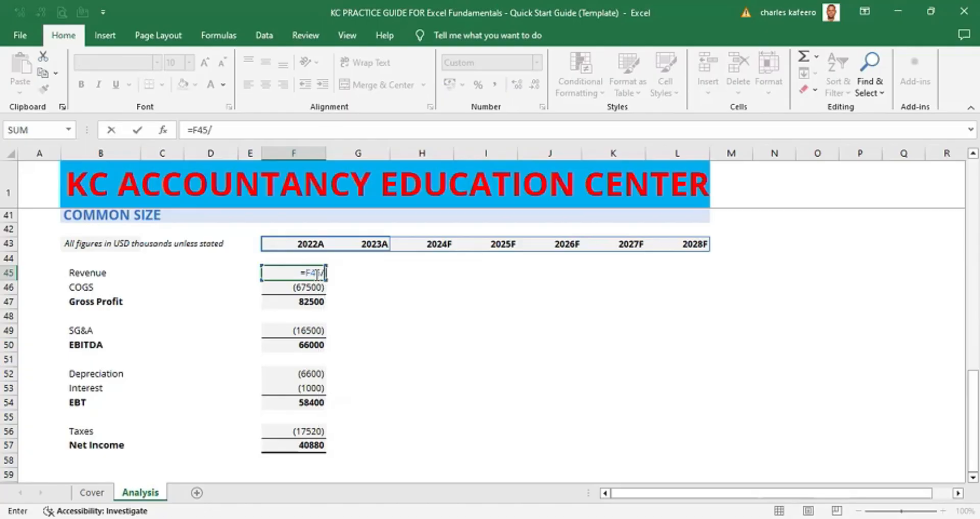
pyautogui.press('Up')
pyautogui.press('Up')
pyautogui.press('Up')
pyautogui.press('Up')
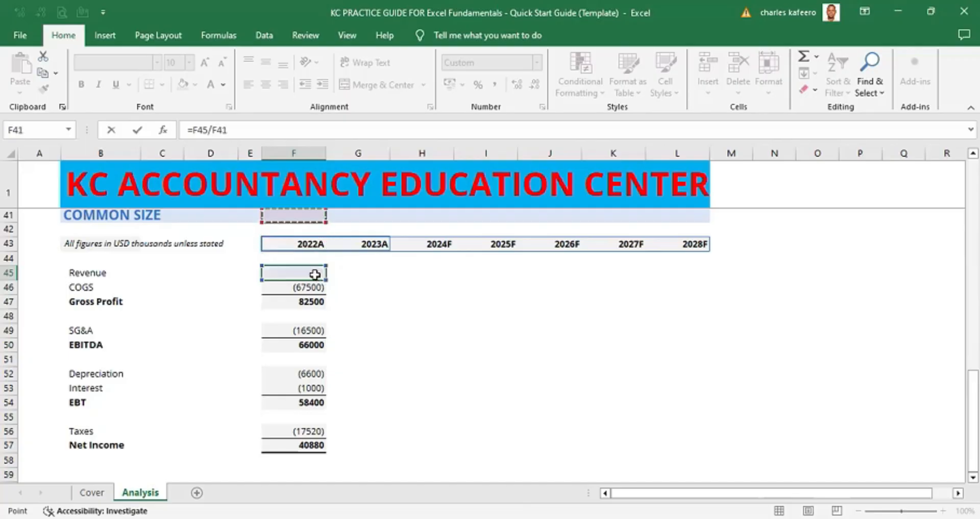
pyautogui.press('Up')
pyautogui.press('Up')
pyautogui.press('Up')
pyautogui.press('Up')
pyautogui.press('Up')
pyautogui.press('Up')
pyautogui.press('Up')
pyautogui.press('Up')
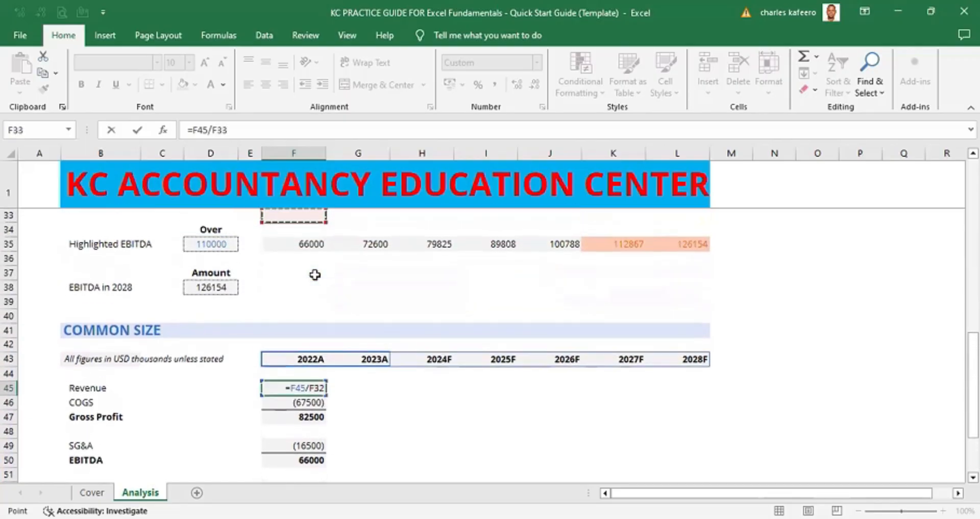
pyautogui.press('Up')
pyautogui.press('Up')
pyautogui.press('Up')
pyautogui.press('Up')
pyautogui.press('Up')
pyautogui.press('Up')
pyautogui.press('Up')
pyautogui.press('Up')
pyautogui.press('Up')
pyautogui.press('Up')
pyautogui.press('Up')
pyautogui.press('Up')
pyautogui.press('Up')
pyautogui.press('Up')
pyautogui.press('Up')
pyautogui.press('Up')
pyautogui.press('Return')
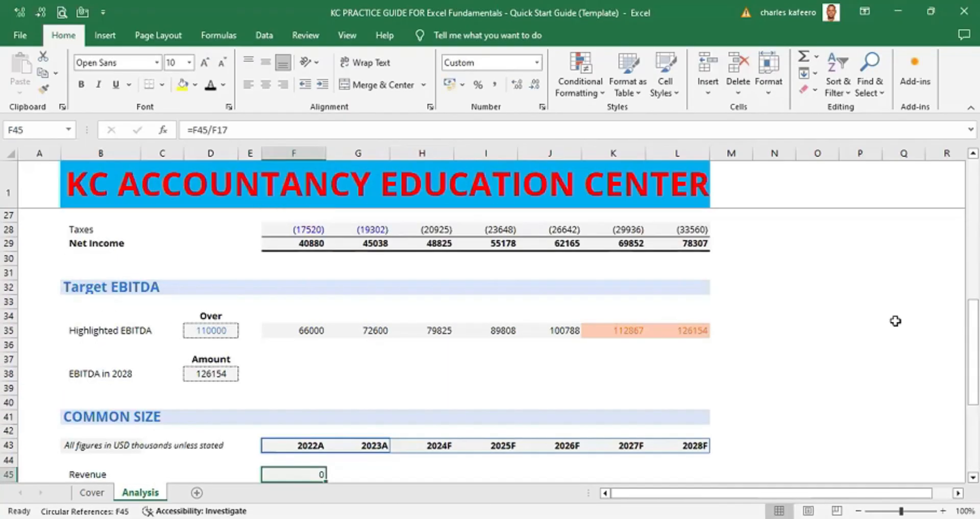
# - Rewrite the 2022A Revenue formula in the Common Size section as =F17/F$17
pyautogui.scroll(-1, 896, 321)
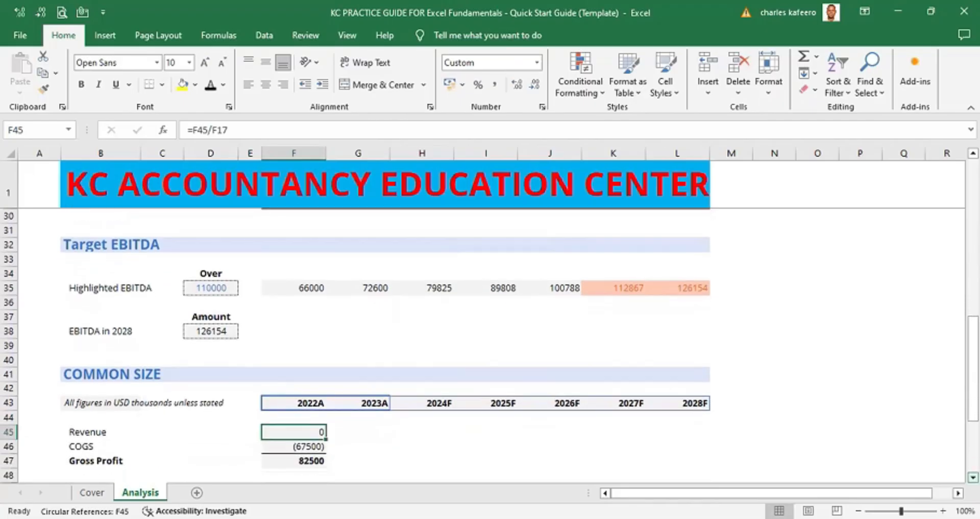
pyautogui.scroll(-3, 827, 407)
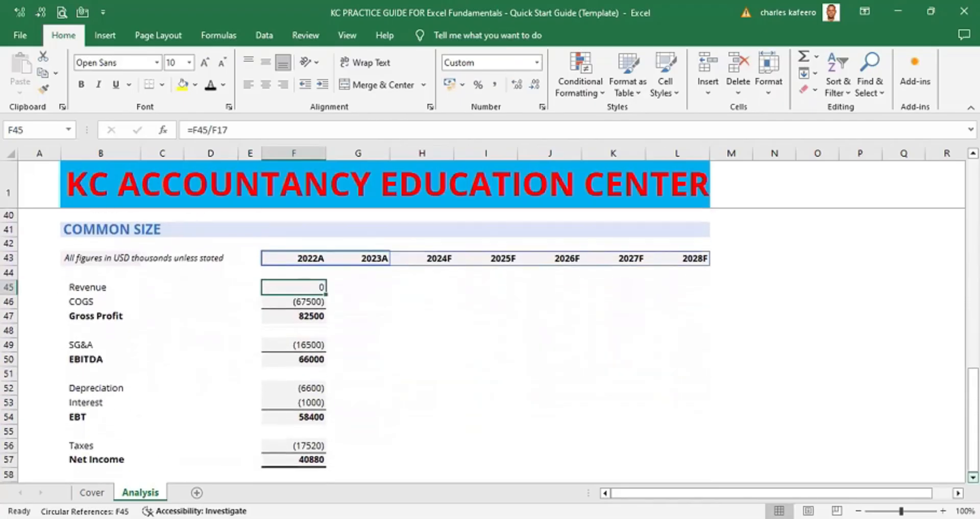
pyautogui.doubleClick(320, 286)
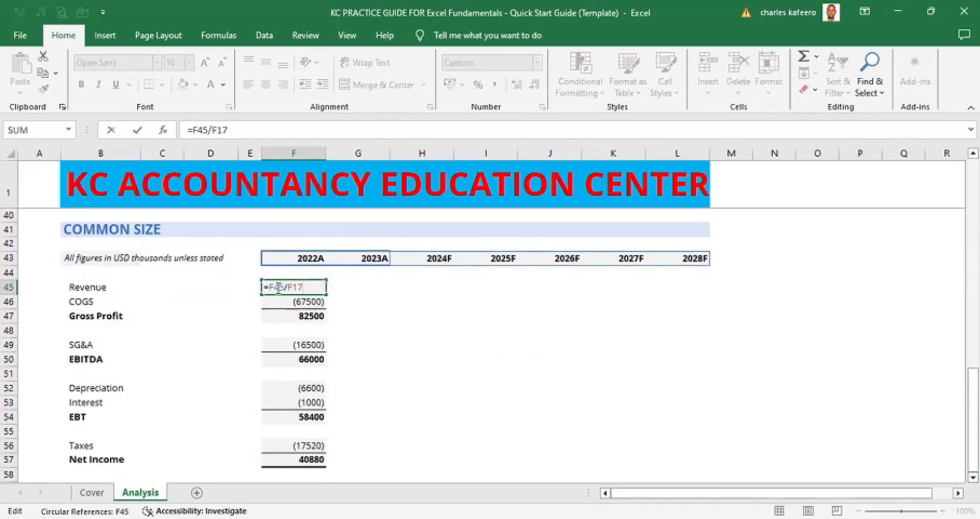
pyautogui.press('BackSpace')
pyautogui.press('BackSpace')
pyautogui.press('BackSpace')
pyautogui.press('BackSpace')
pyautogui.press('BackSpace')
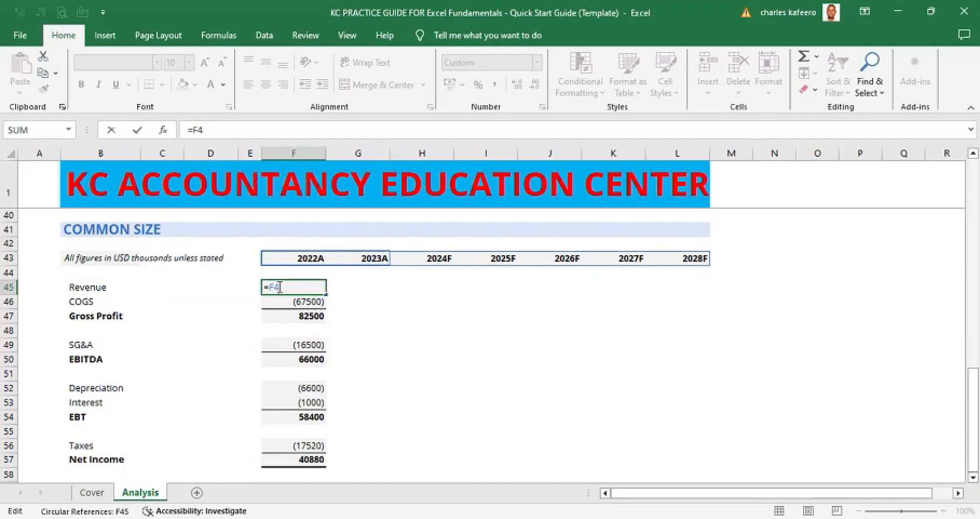
pyautogui.press('BackSpace')
pyautogui.write('17/F17')
pyautogui.click(295, 286)
pyautogui.write('$')
pyautogui.hotkey('ctrl', 'Return')
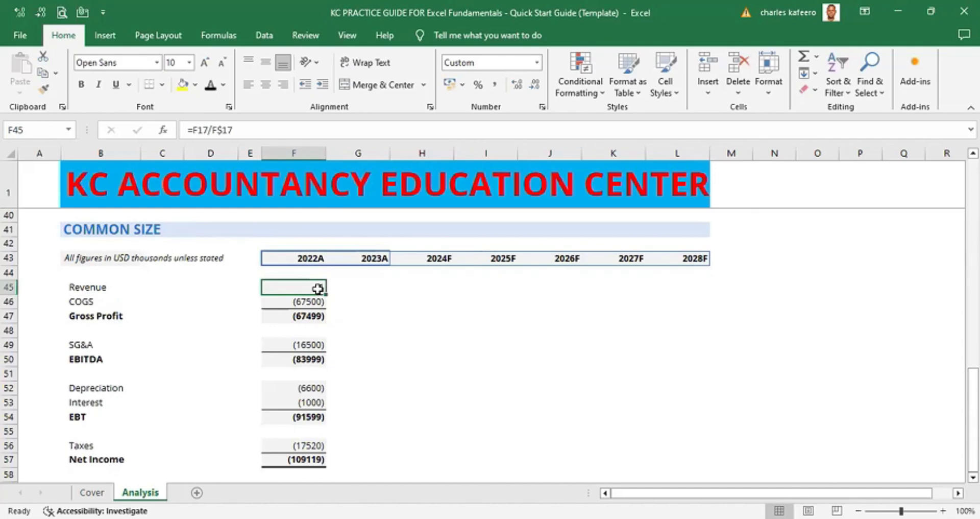
# - Try to paste the Revenue formula into the 2022A COGS cell using Paste Special
pyautogui.click(406, 290)
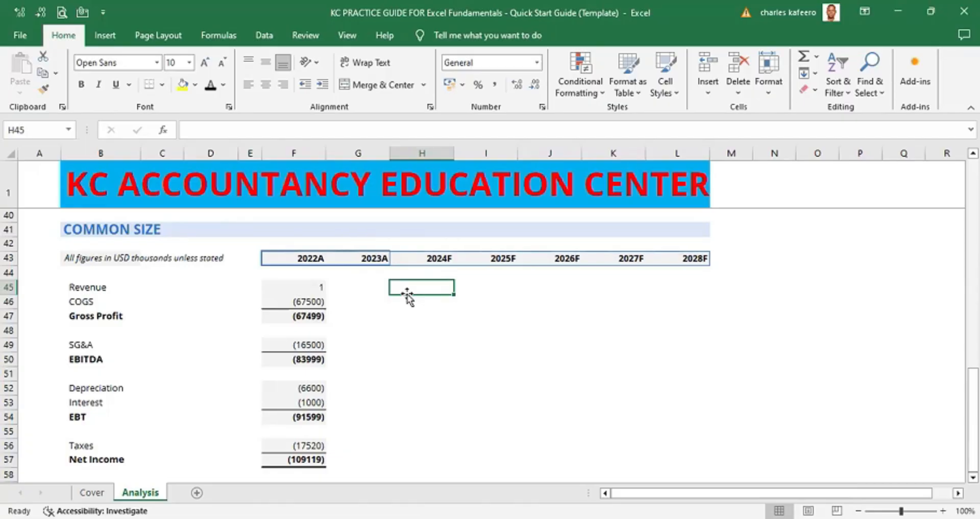
pyautogui.click(308, 284)
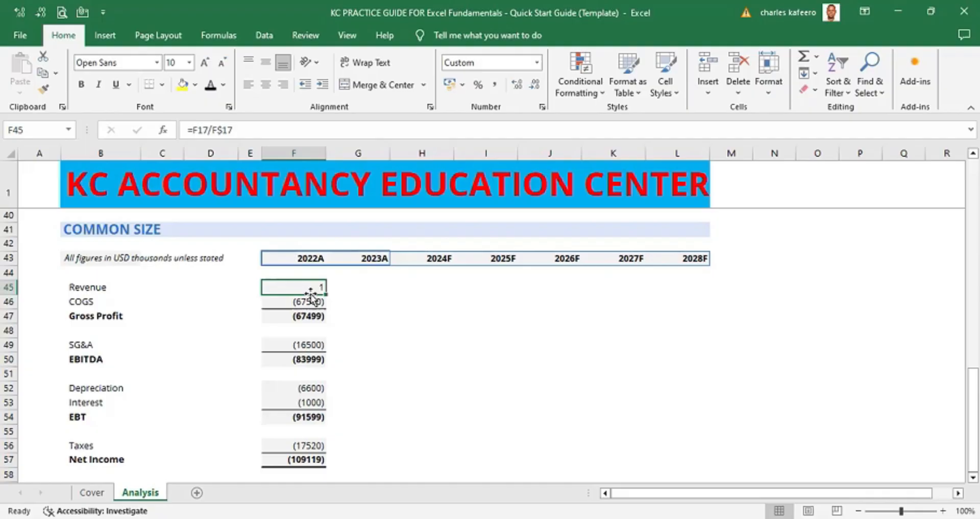
pyautogui.hotkey('shift', 'Down')
pyautogui.hotkey('shift', 'Down')
pyautogui.hotkey('shift', 'Down')
pyautogui.hotkey('shift', 'Down')
pyautogui.hotkey('shift', 'Down')
pyautogui.hotkey('shift', 'Down')
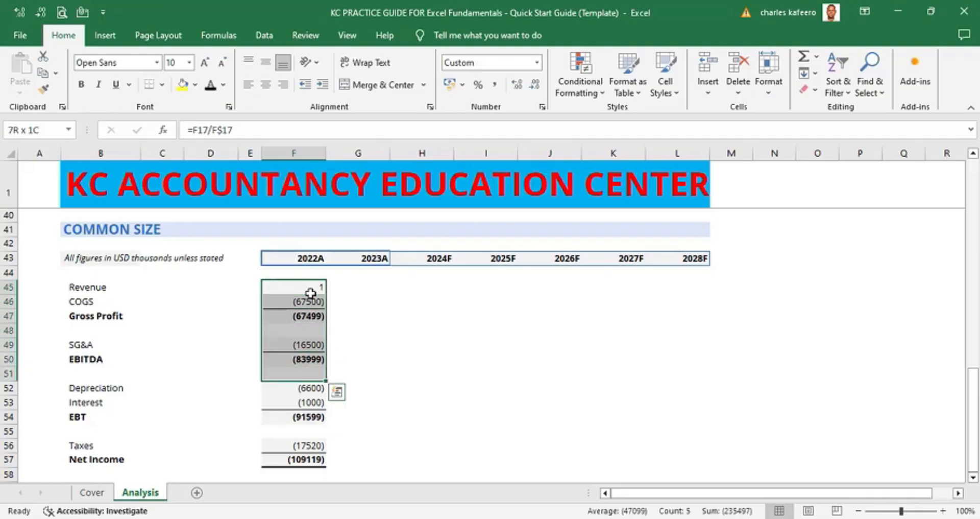
pyautogui.hotkey('shift', 'Up')
pyautogui.hotkey('shift', 'Up')
pyautogui.hotkey('shift', 'Up')
pyautogui.hotkey('shift', 'Up')
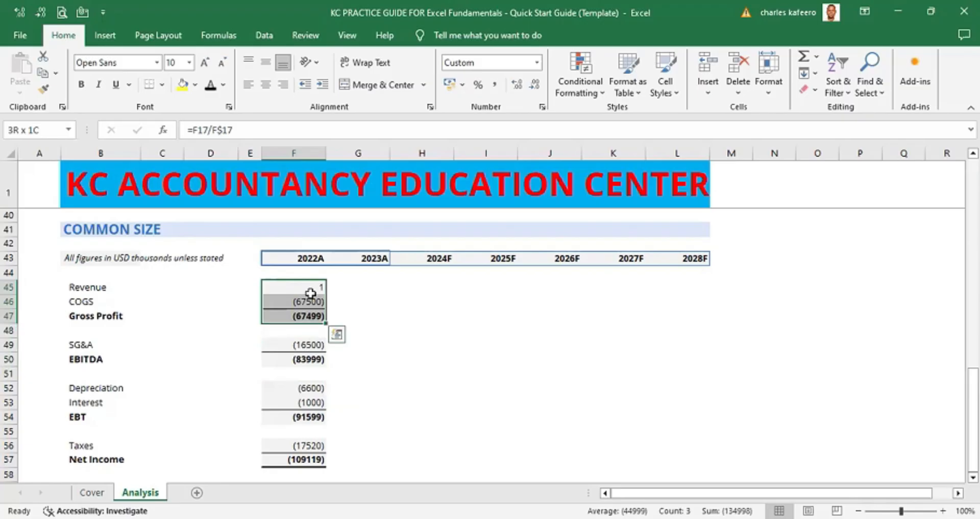
pyautogui.hotkey('shift', 'Up')
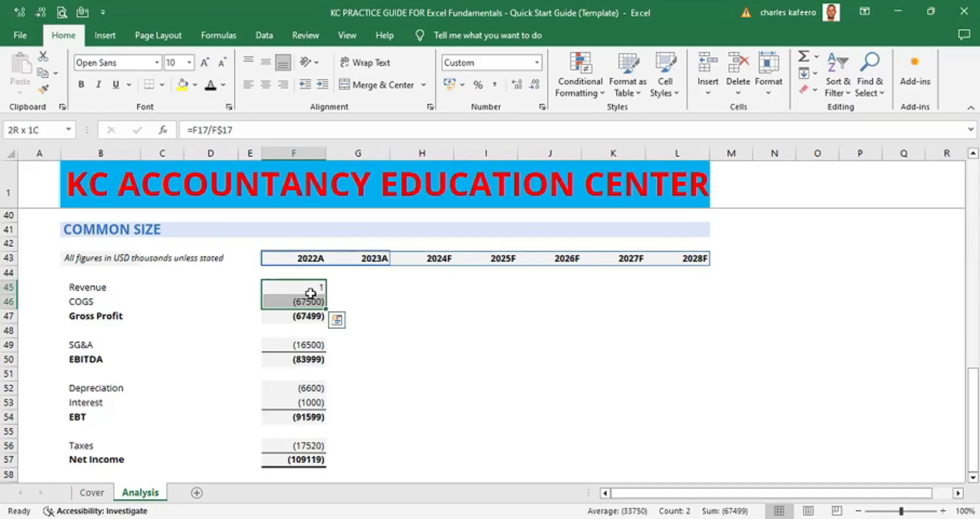
pyautogui.press('alt')
pyautogui.press('e')
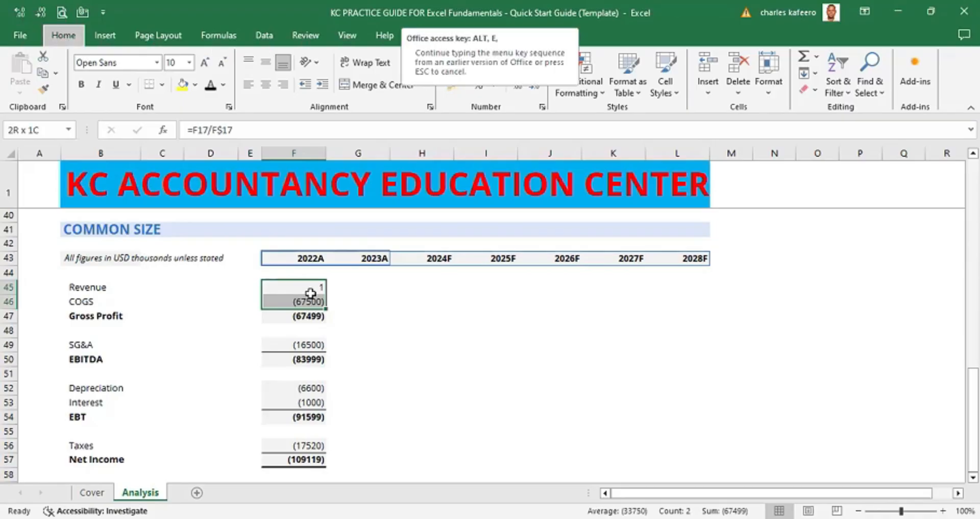
pyautogui.press('s')
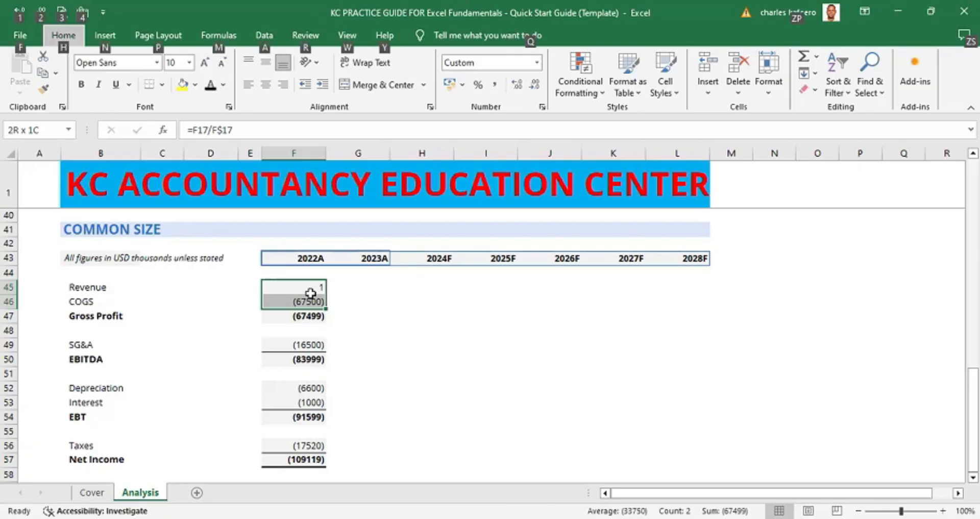
pyautogui.click(313, 284)
pyautogui.hotkey('shift', 'Down')
pyautogui.press('alt')
pyautogui.press('e')
pyautogui.press('s')
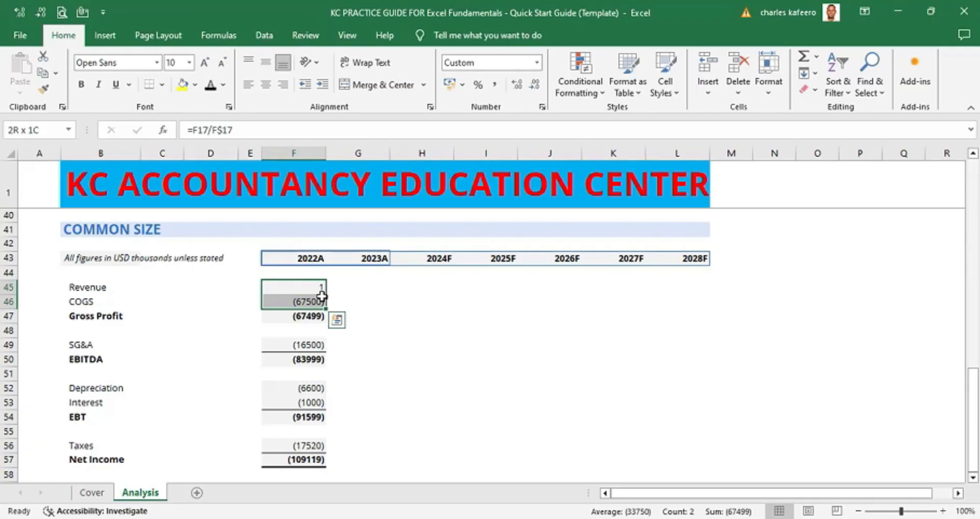
pyautogui.click(377, 313)
# - Enter the formula =F18/F$17 in the 2022A COGS cell of the Common Size section
pyautogui.click(303, 297)
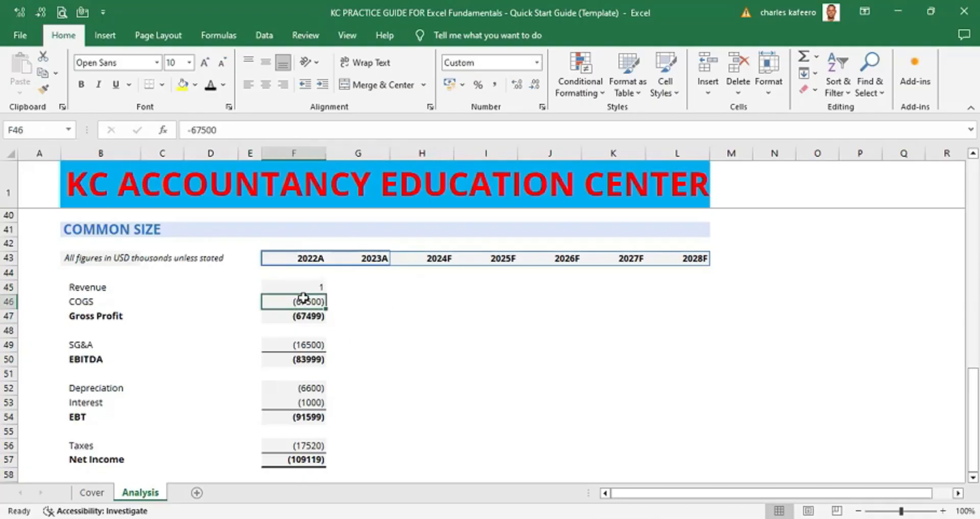
pyautogui.write('=')
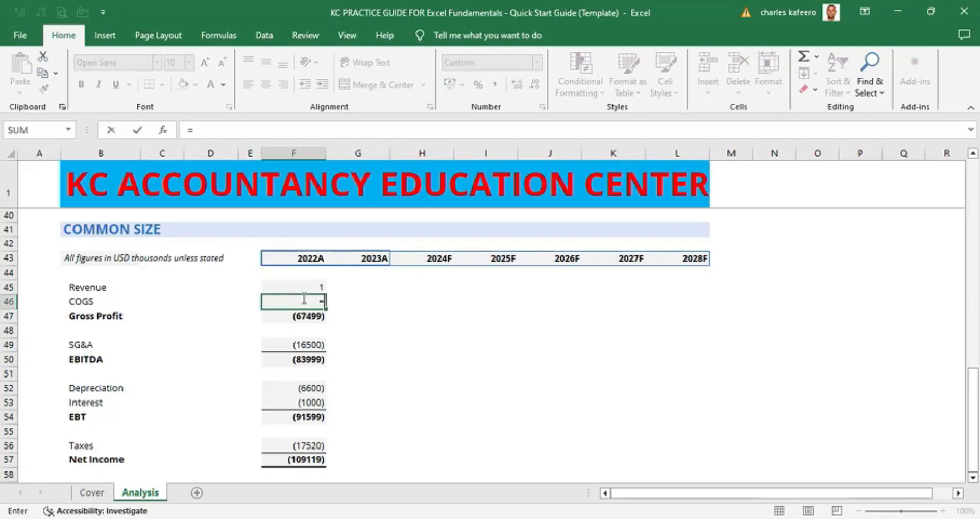
pyautogui.press('Up')
pyautogui.press('Up')
pyautogui.press('Up')
pyautogui.press('Up')
pyautogui.press('Up')
pyautogui.press('Up')
pyautogui.press('Up')
pyautogui.press('Up')
pyautogui.press('Up')
pyautogui.press('Up')
pyautogui.press('Up')
pyautogui.press('Up')
pyautogui.press('Up')
pyautogui.press('Up')
pyautogui.press('Up')
pyautogui.press('Up')
pyautogui.press('Up')
pyautogui.press('Up')
pyautogui.press('Up')
pyautogui.press('Up')
pyautogui.press('Up')
pyautogui.press('Up')
pyautogui.press('Up')
pyautogui.press('Up')
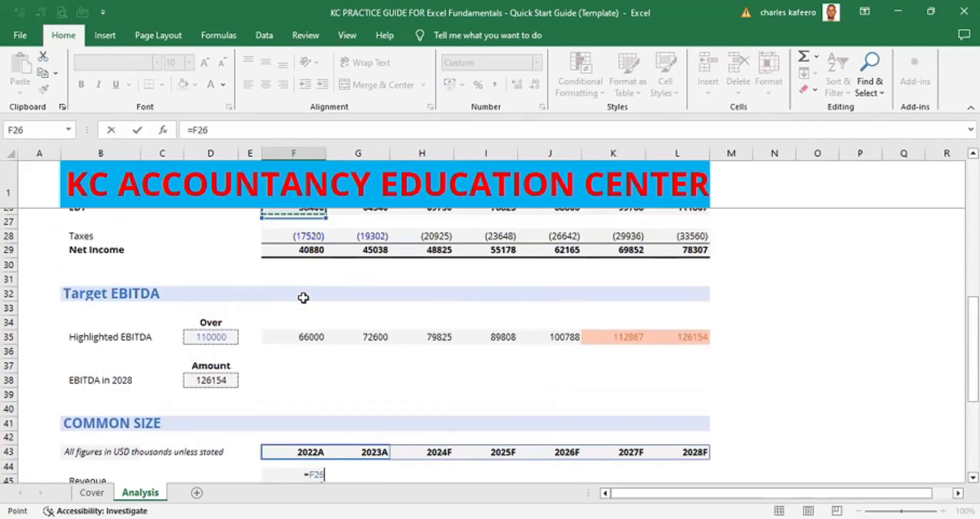
pyautogui.press('Up')
pyautogui.press('Up')
pyautogui.press('Up')
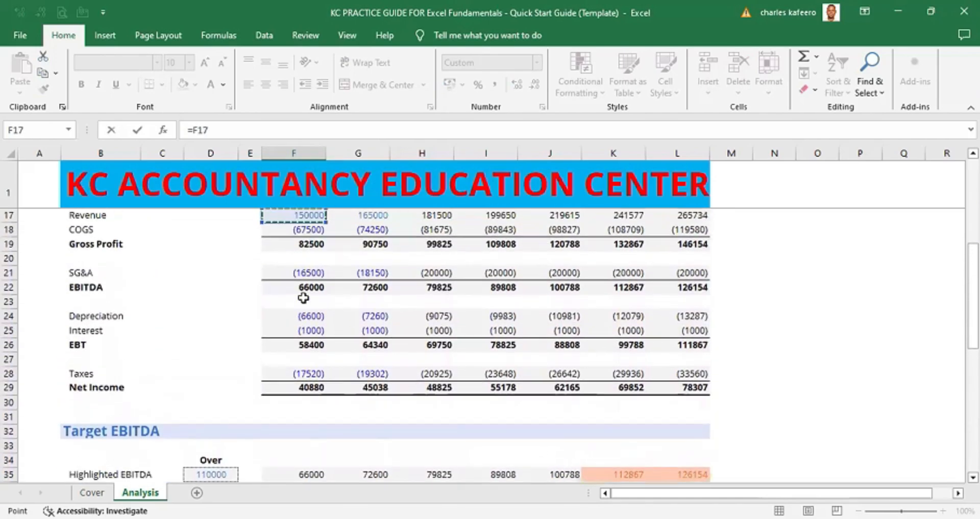
pyautogui.press('Down')
pyautogui.press('Up')
pyautogui.press('Down')
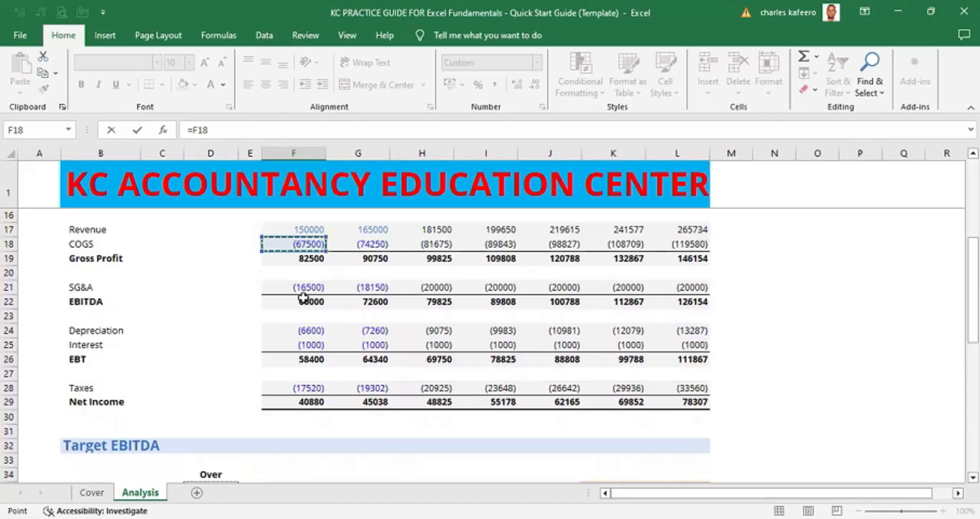
pyautogui.write('/')
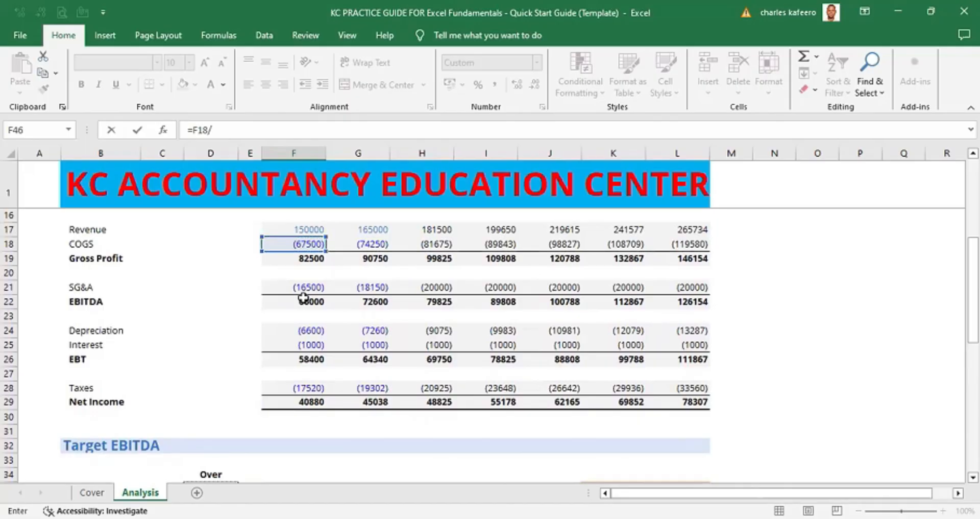
pyautogui.press('Up')
pyautogui.press('Up')
pyautogui.press('Up')
pyautogui.press('Up')
pyautogui.press('Up')
pyautogui.press('Up')
pyautogui.press('Up')
pyautogui.press('Up')
pyautogui.press('Up')
pyautogui.press('Up')
pyautogui.press('Up')
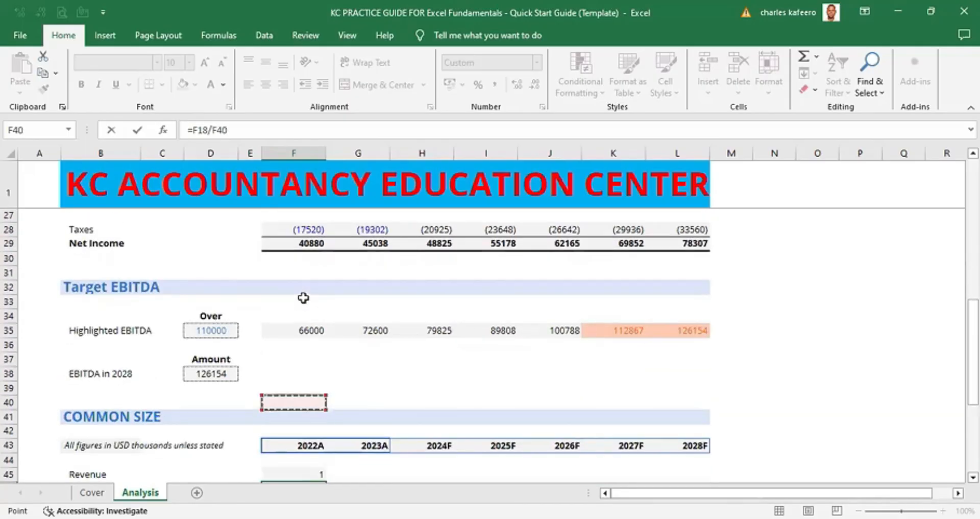
pyautogui.press('Up')
pyautogui.press('Up')
pyautogui.press('Up')
pyautogui.press('Up')
pyautogui.press('Up')
pyautogui.press('Up')
pyautogui.press('Up')
pyautogui.press('Up')
pyautogui.press('Up')
pyautogui.press('Up')
pyautogui.press('Up')
pyautogui.press('Up')
pyautogui.press('Up')
pyautogui.press('Up')
pyautogui.press('Up')
pyautogui.press('Up')
pyautogui.press('Up')
pyautogui.press('Up')
pyautogui.press('Up')
pyautogui.press('Up')
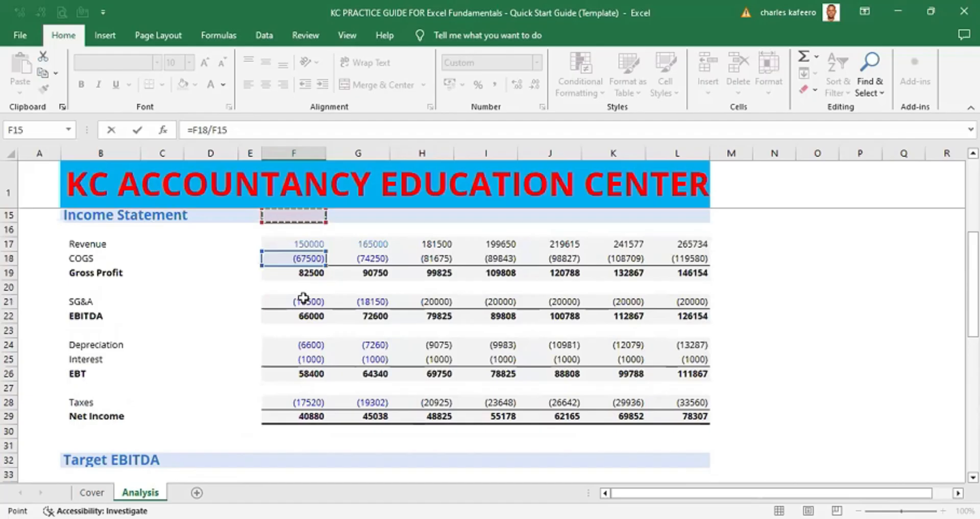
pyautogui.press('Down')
pyautogui.press('Down')
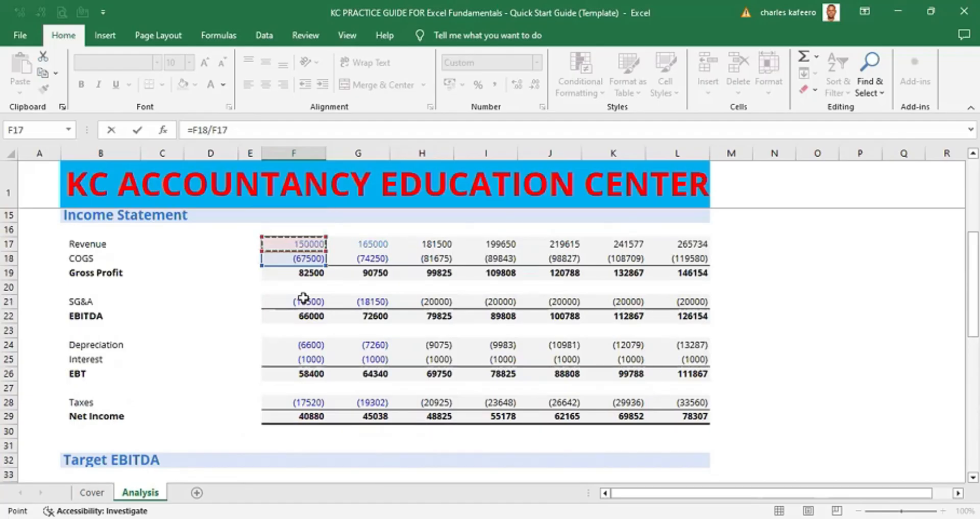
pyautogui.click(220, 129)
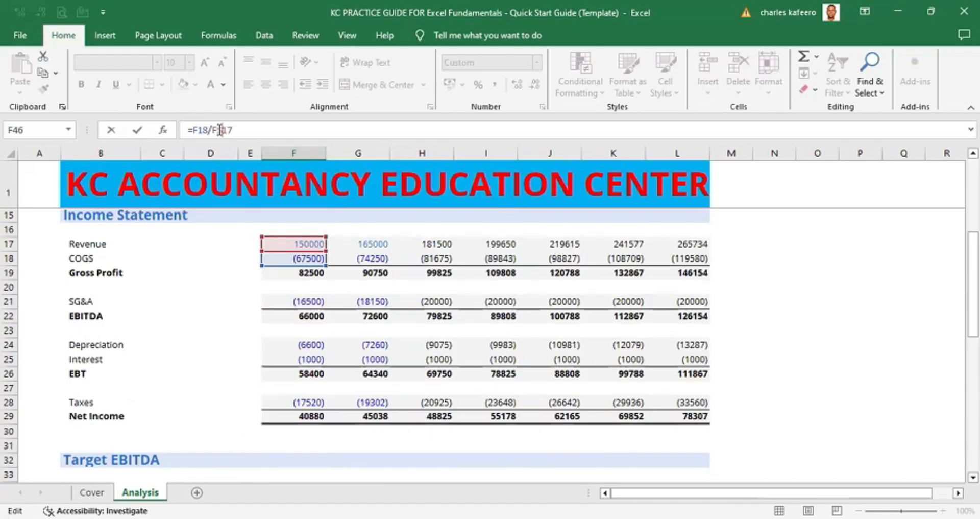
pyautogui.write('$')
pyautogui.hotkey('ctrl', 'Return')
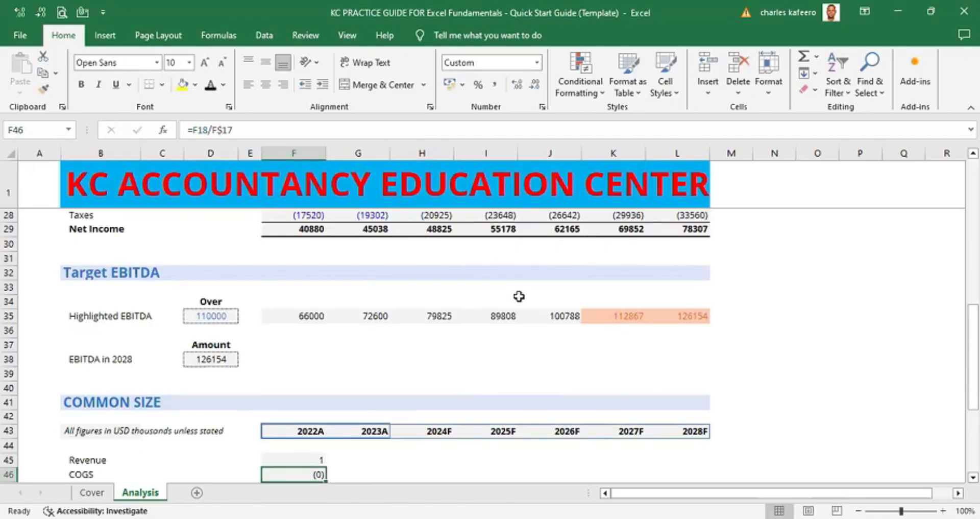
# - Edit the 2022A COGS formula to =-F18/F17, removing the dollar sign and adding a minus sign
pyautogui.scroll(-1, 519, 296)
pyautogui.click(225, 129)
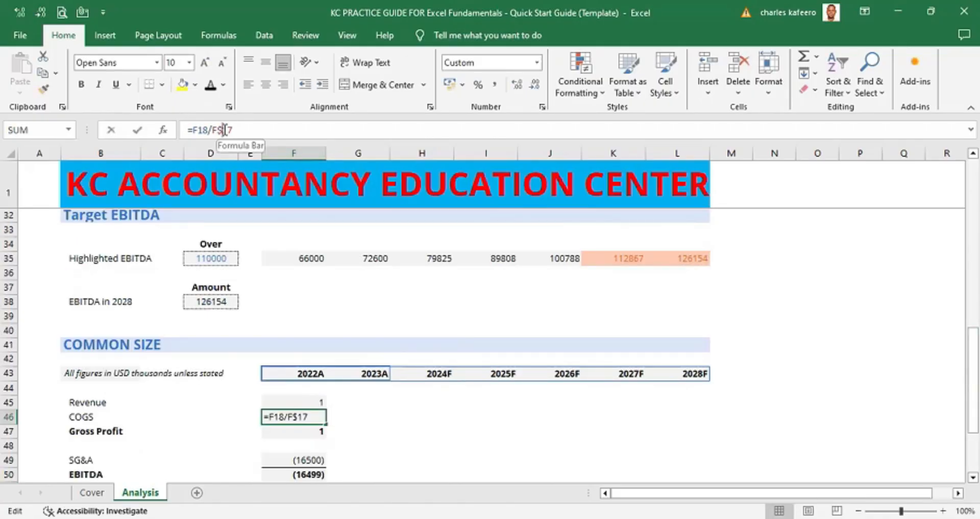
pyautogui.press('BackSpace')
pyautogui.scroll(-2, 269, 302)
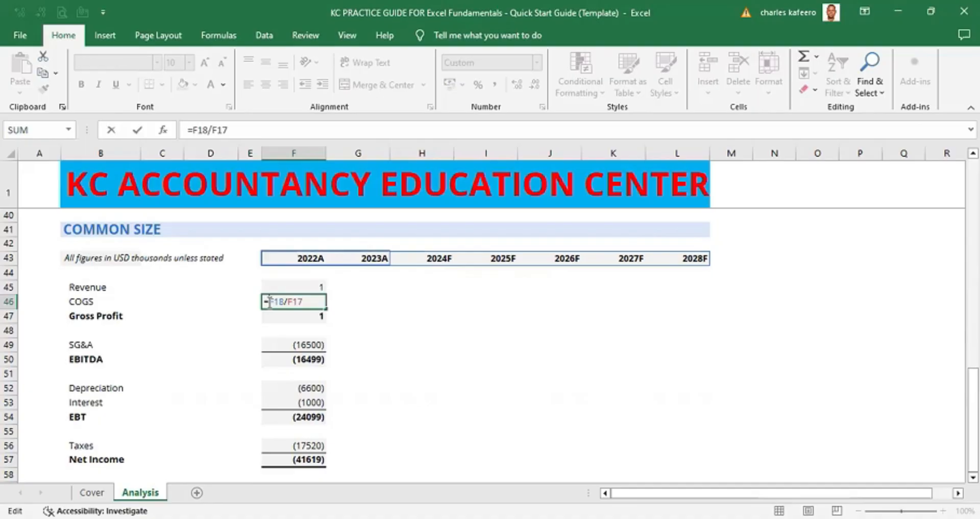
pyautogui.write('-')
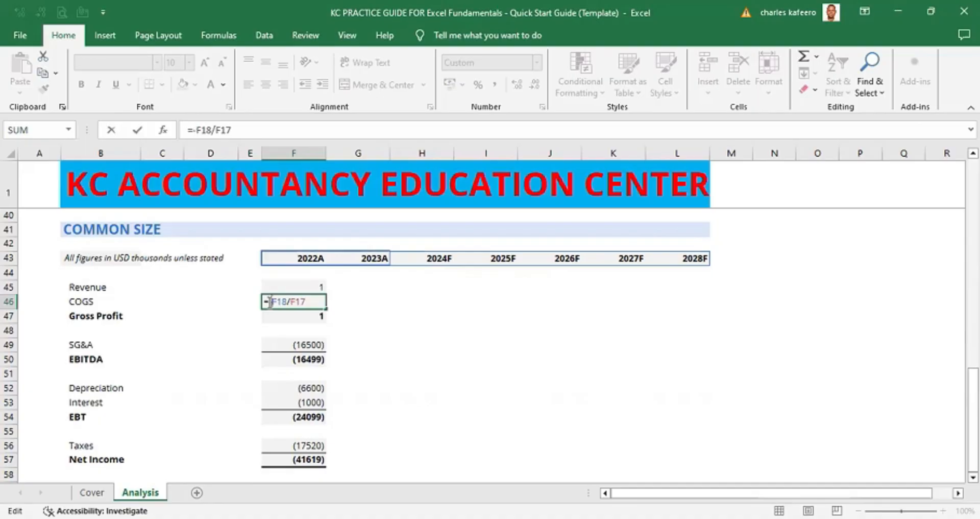
pyautogui.hotkey('ctrl', 'Return')
pyautogui.scroll(4, 345, 308)
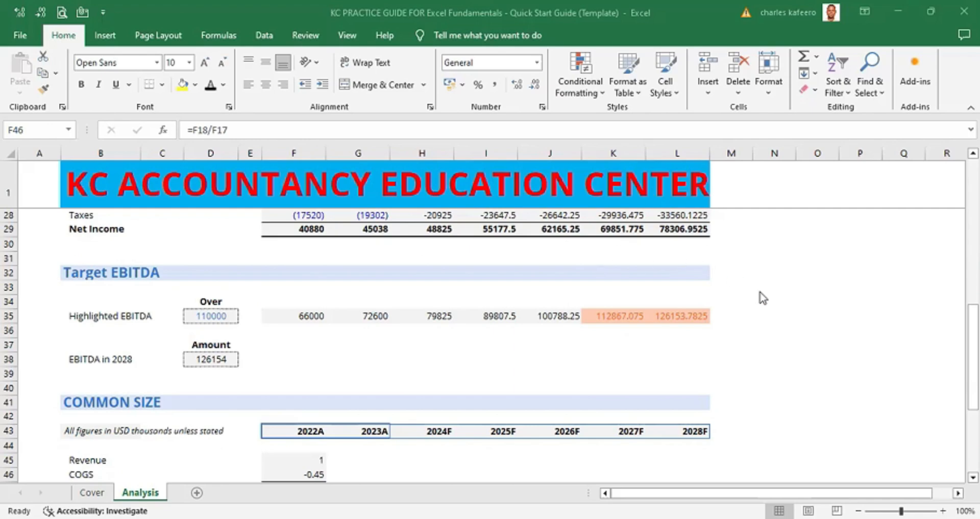
pyautogui.scroll(-6, 761, 296)
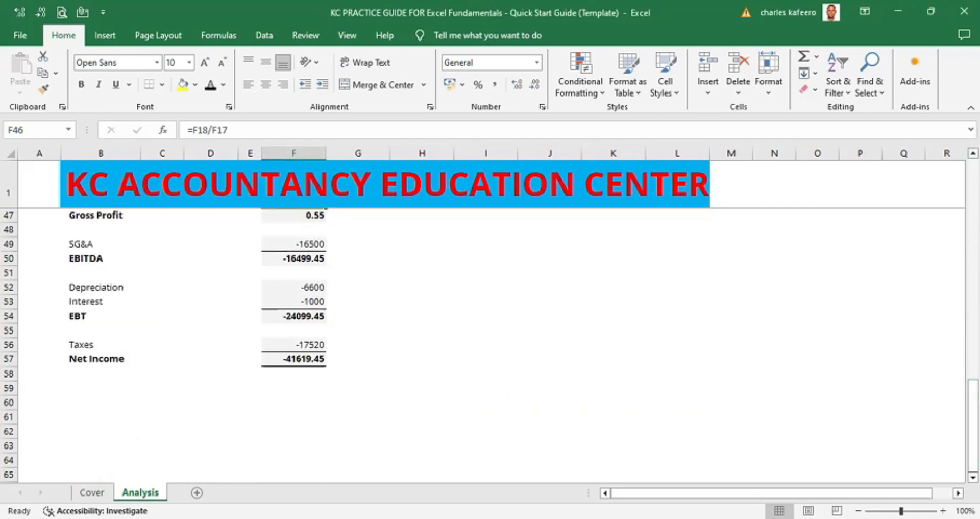
# - Undo the last two changes and re-enter the 2022A Revenue cell of the Common Size section as =F17/F$17
pyautogui.hotkey('ctrl', 'z')
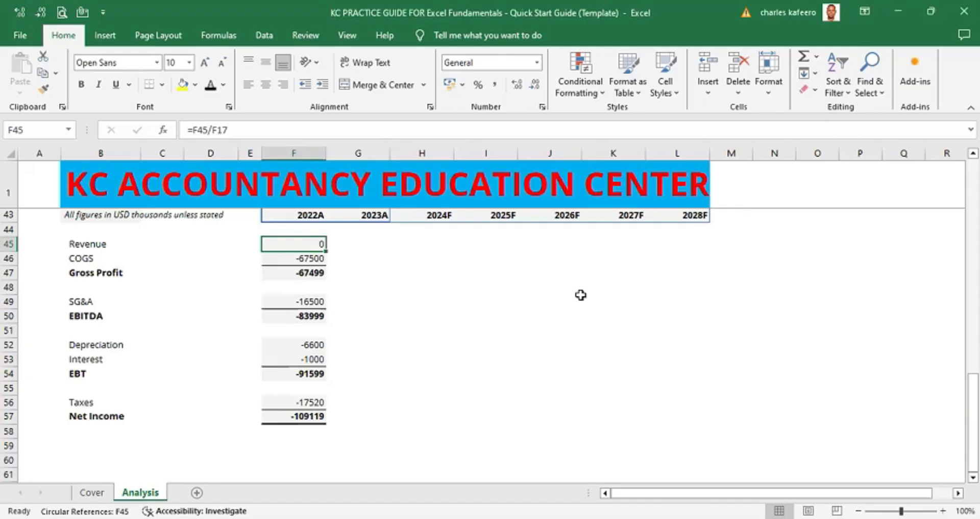
pyautogui.hotkey('ctrl', 'z')
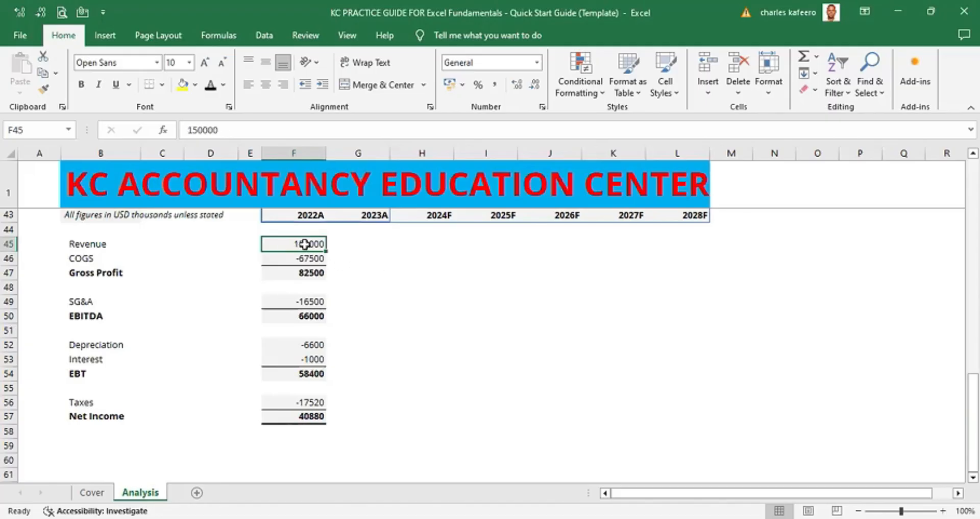
pyautogui.press('Delete')
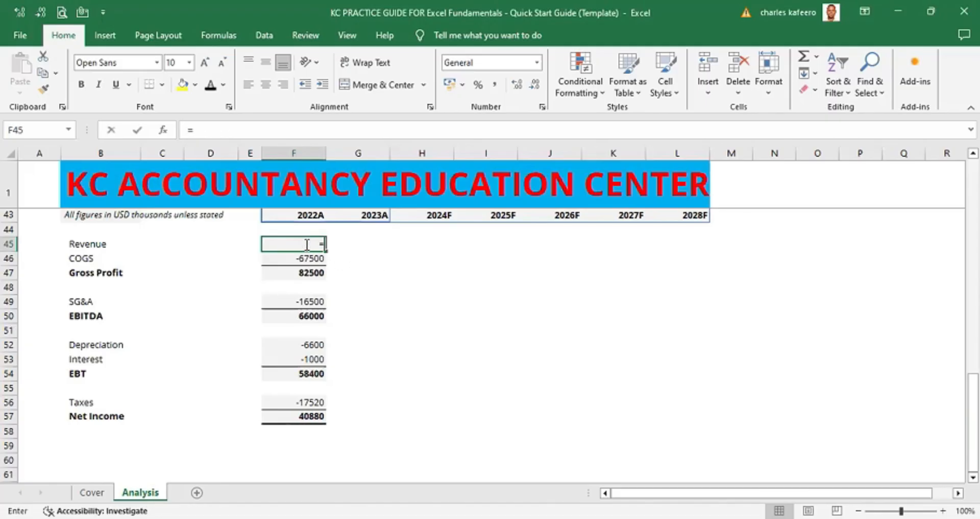
pyautogui.write('=')
pyautogui.press('Up')
pyautogui.press('Up')
pyautogui.press('Up')
pyautogui.press('Up')
pyautogui.press('Up')
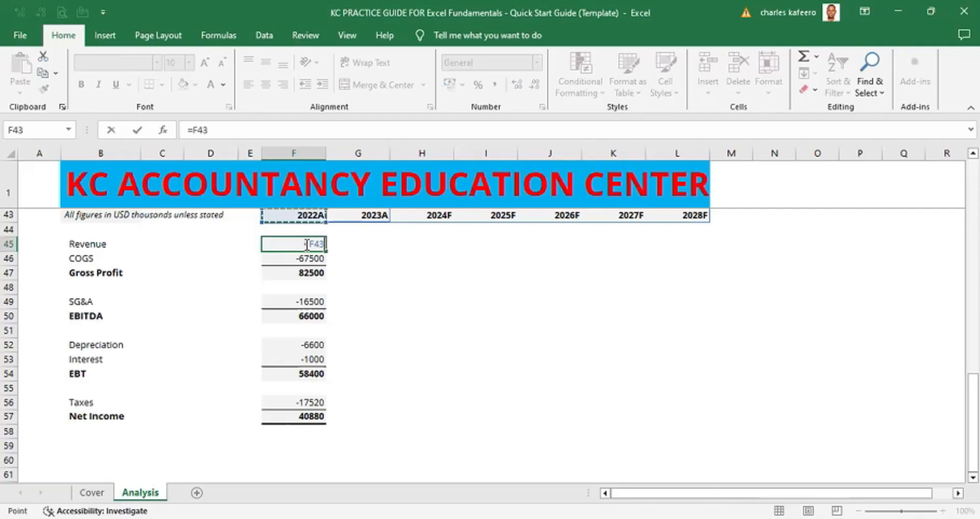
pyautogui.press('Up')
pyautogui.press('Up')
pyautogui.press('Up')
pyautogui.press('Up')
pyautogui.press('Up')
pyautogui.press('Up')
pyautogui.press('Up')
pyautogui.press('Up')
pyautogui.press('Up')
pyautogui.press('Up')
pyautogui.press('Up')
pyautogui.press('Up')
pyautogui.press('Up')
pyautogui.press('Up')
pyautogui.press('Up')
pyautogui.press('Up')
pyautogui.press('Up')
pyautogui.press('Up')
pyautogui.press('Up')
pyautogui.press('Up')
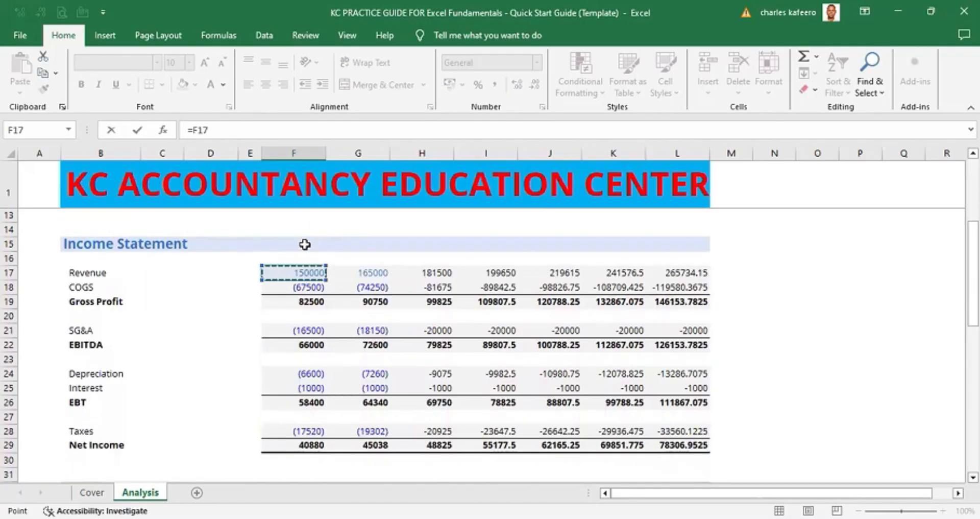
pyautogui.write('/')
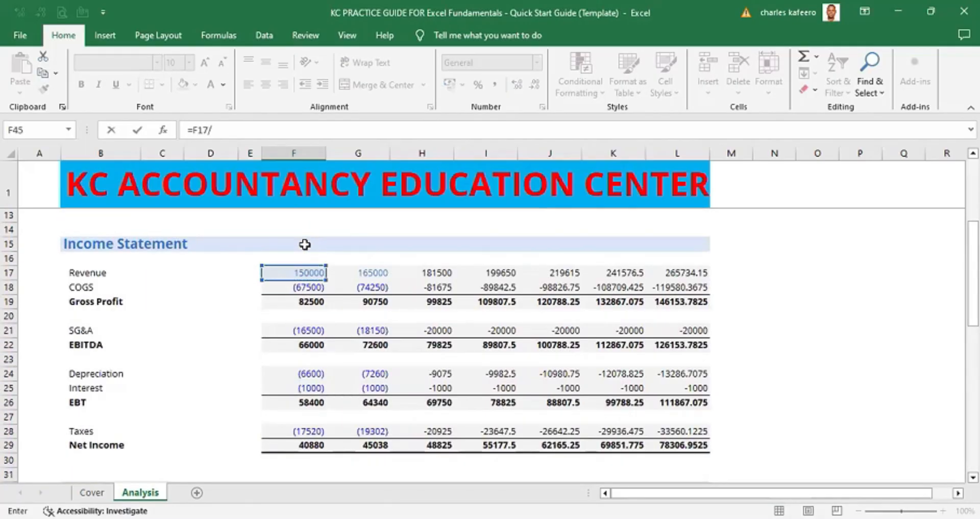
pyautogui.click(306, 272)
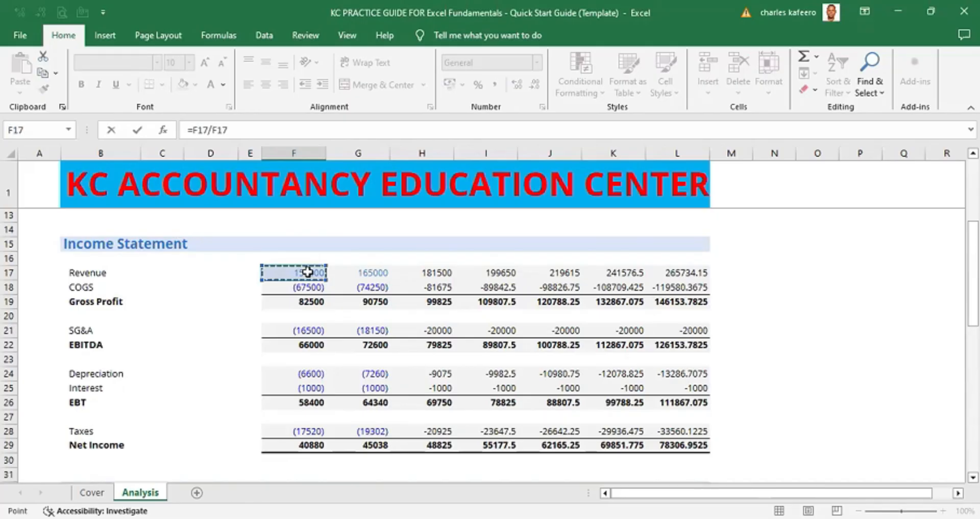
pyautogui.click(218, 130)
pyautogui.write('$')
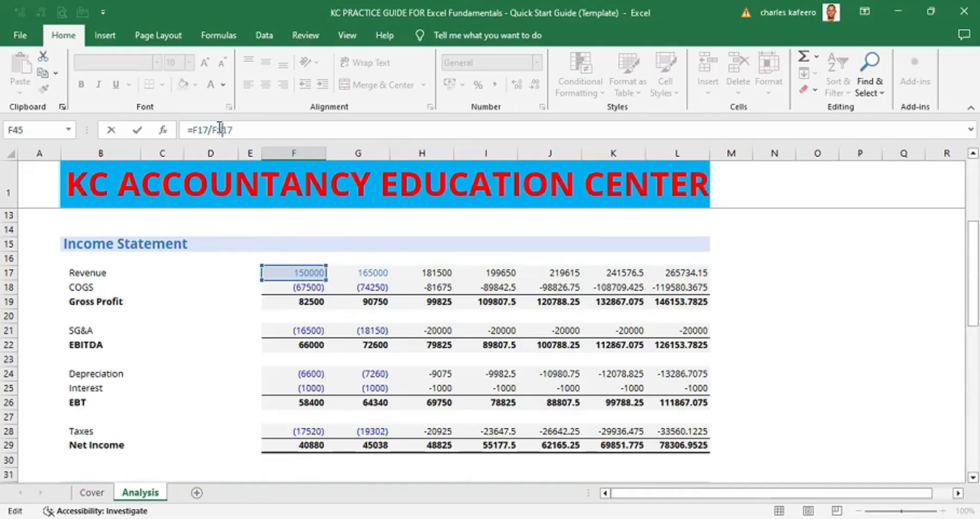
pyautogui.hotkey('ctrl', 'Return')
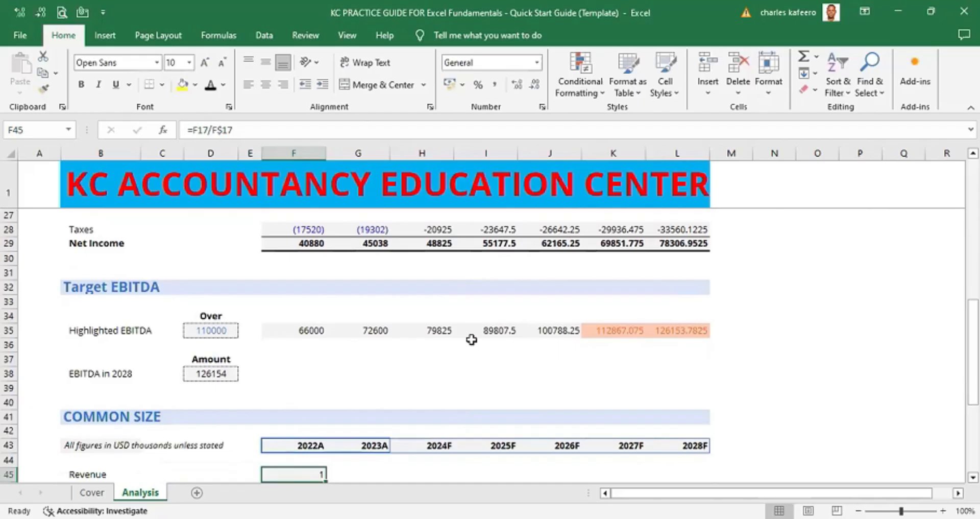
# - Enter the formula =F18/F$17 in the 2022A COGS cell of the Common Size section, anchoring the Revenue row
pyautogui.scroll(-2, 490, 347)
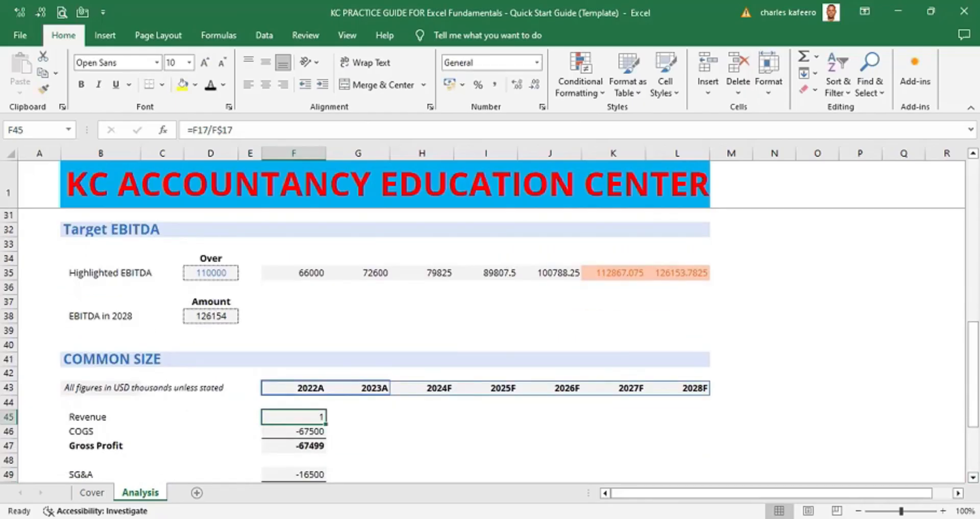
pyautogui.scroll(4, 490, 316)
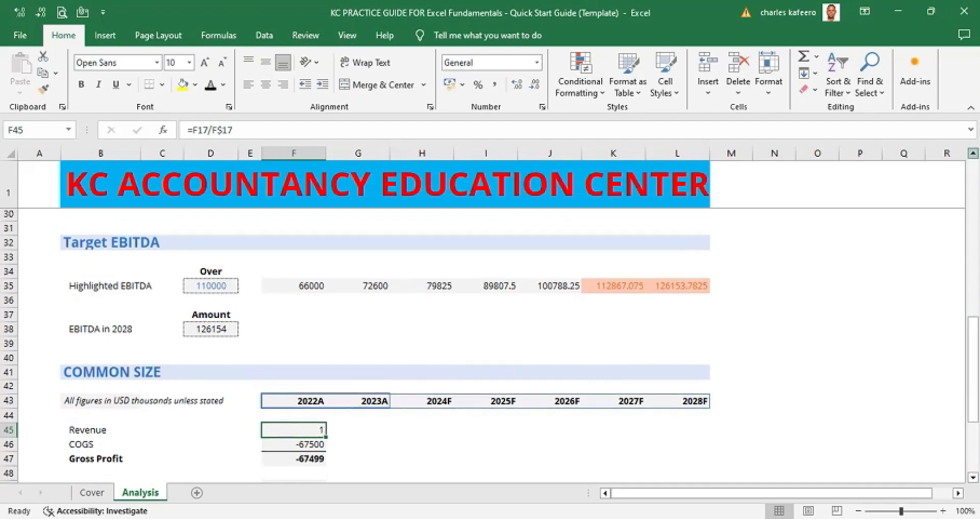
pyautogui.scroll(2, 514, 302)
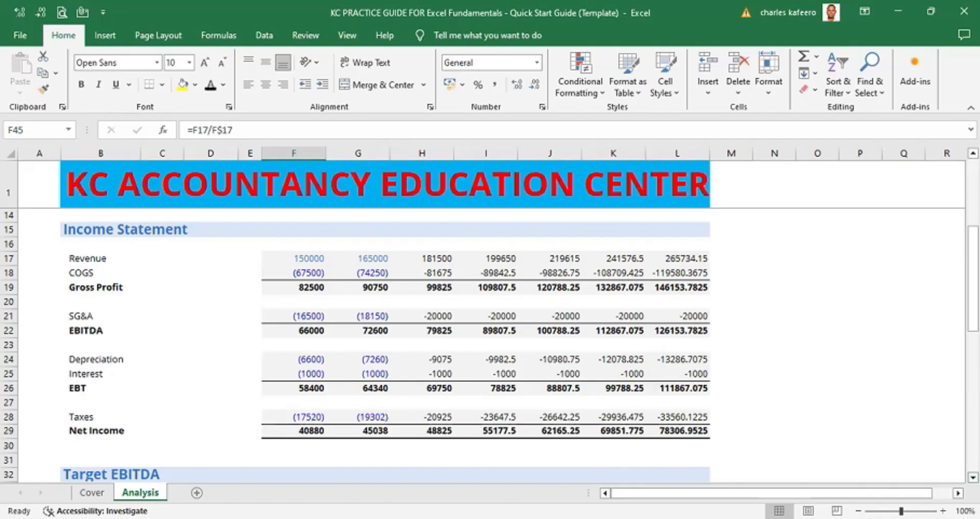
pyautogui.scroll(-11, 642, 272)
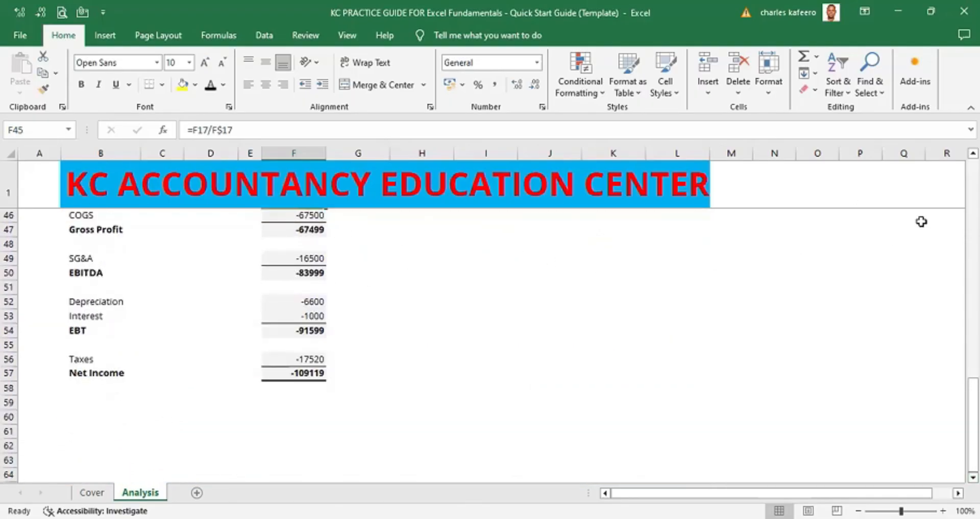
pyautogui.scroll(1, 500, 247)
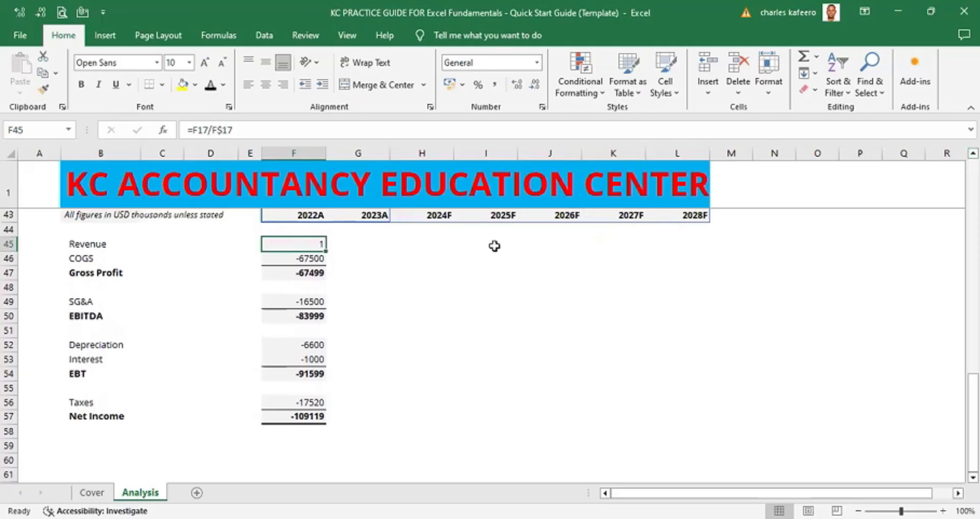
pyautogui.click(315, 258)
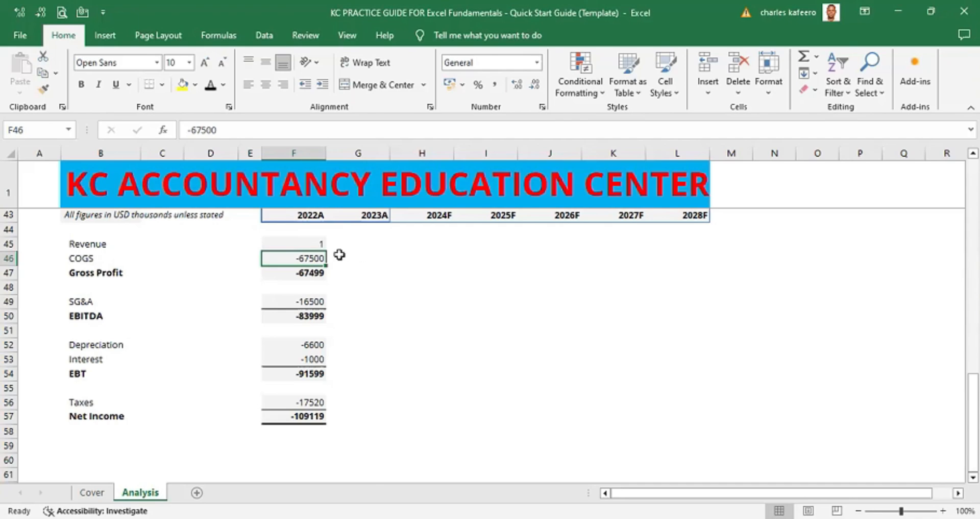
pyautogui.write('=')
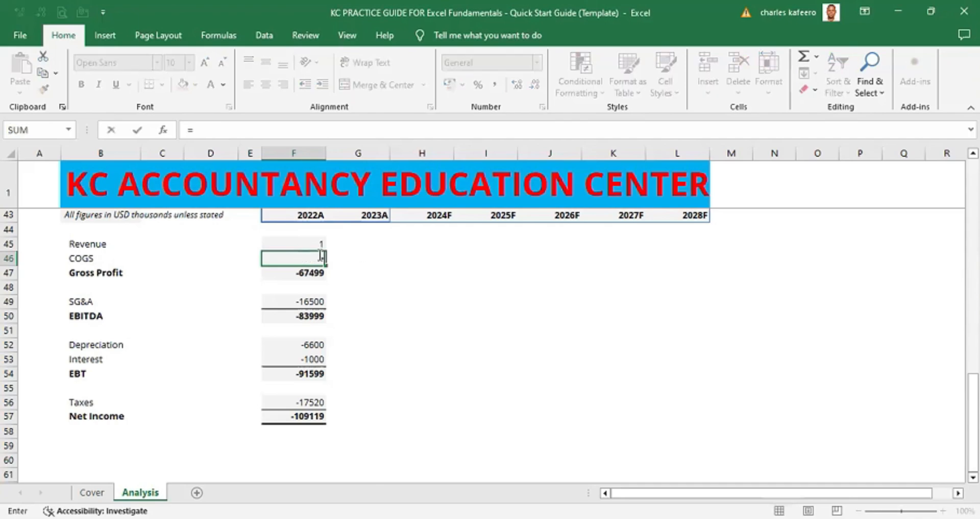
pyautogui.press('Up')
pyautogui.press('Up')
pyautogui.press('Up')
pyautogui.press('Up')
pyautogui.press('Up')
pyautogui.press('Up')
pyautogui.press('Up')
pyautogui.press('Up')
pyautogui.press('Up')
pyautogui.press('Up')
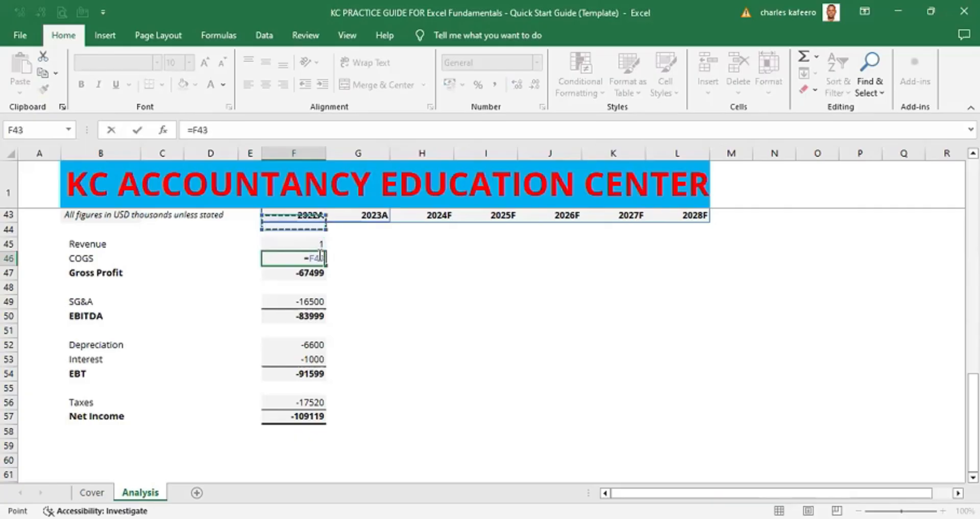
pyautogui.press('Up')
pyautogui.press('Up')
pyautogui.press('Up')
pyautogui.press('Up')
pyautogui.press('Up')
pyautogui.press('Up')
pyautogui.press('Up')
pyautogui.press('Up')
pyautogui.press('Up')
pyautogui.press('Up')
pyautogui.press('Up')
pyautogui.press('Up')
pyautogui.press('Up')
pyautogui.press('Up')
pyautogui.press('Up')
pyautogui.press('Up')
pyautogui.press('Up')
pyautogui.press('Up')
pyautogui.press('Up')
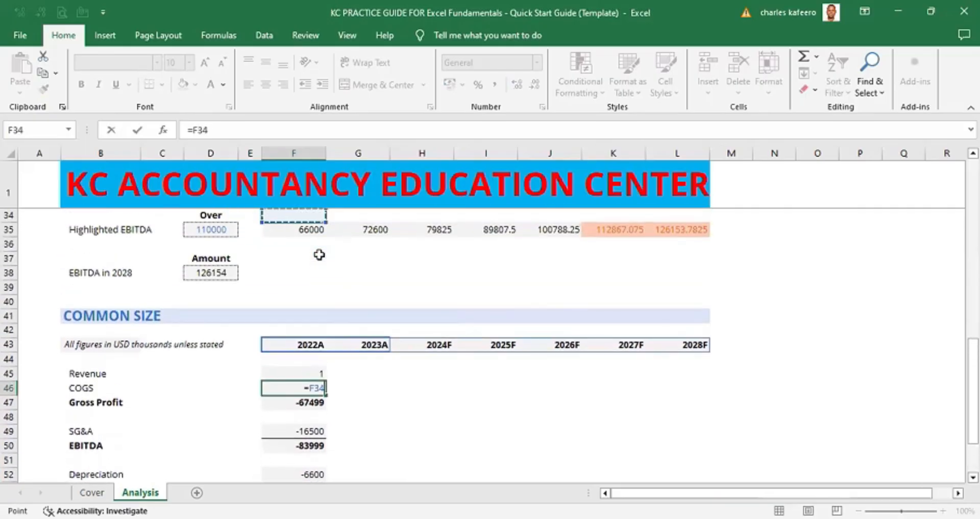
pyautogui.press('Down')
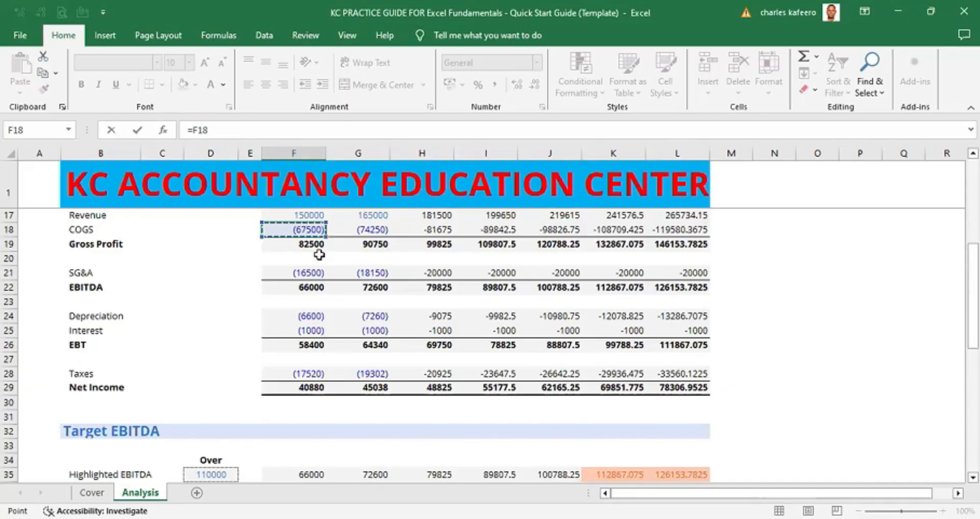
pyautogui.write('/')
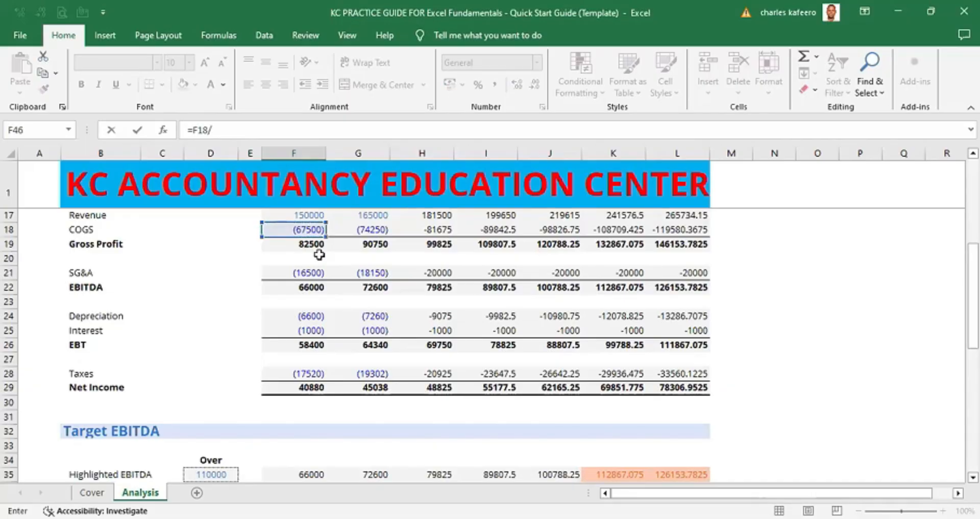
pyautogui.click(316, 214)
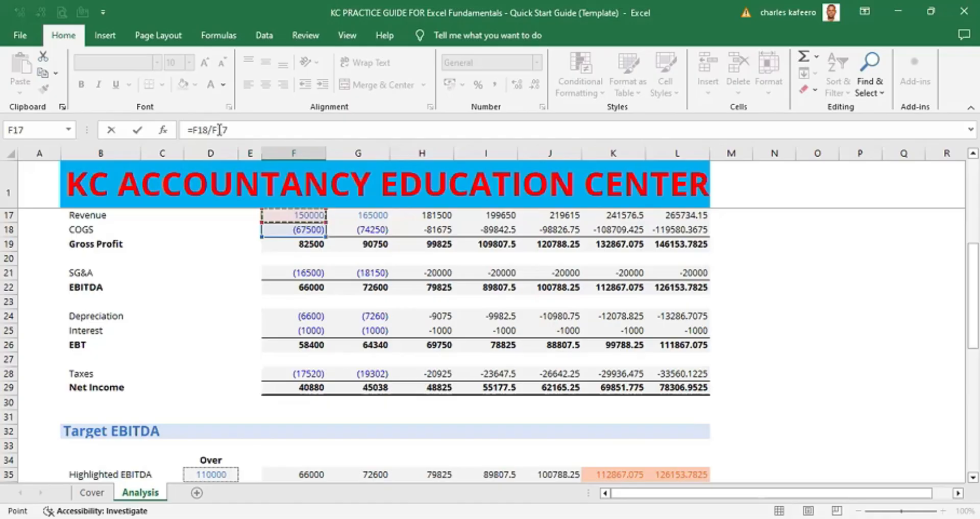
pyautogui.click(219, 130)
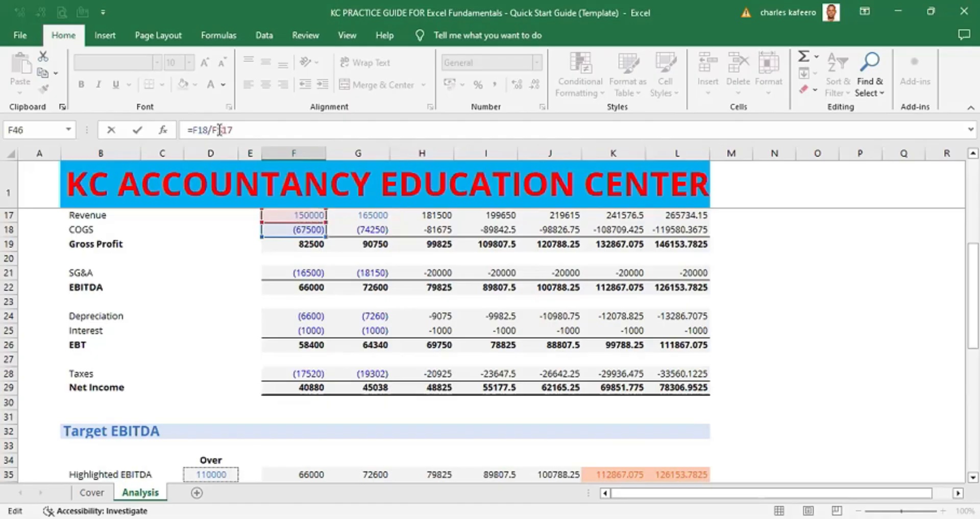
pyautogui.write('$')
pyautogui.hotkey('ctrl', 'Return')
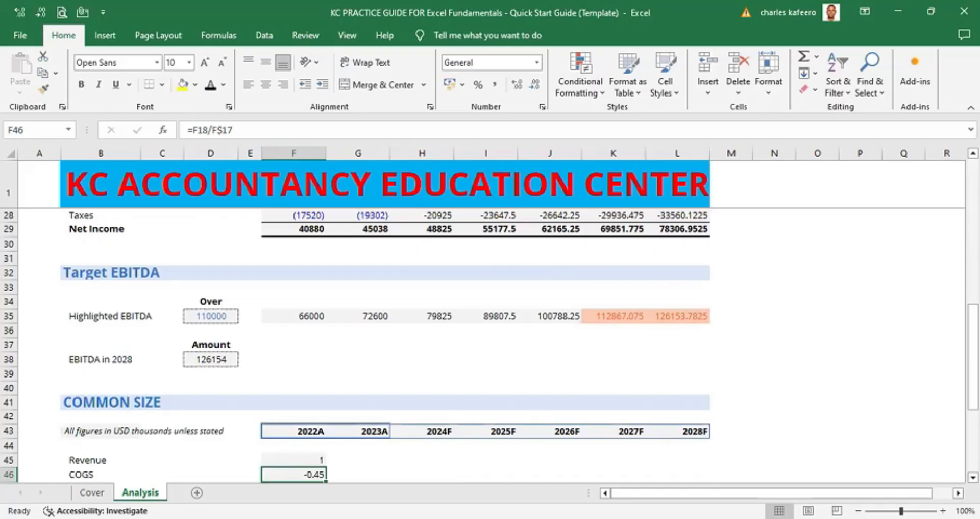
# - Check the 2022A Gross Profit formula in the Common Size section
pyautogui.click(973, 476)
pyautogui.click(973, 477)
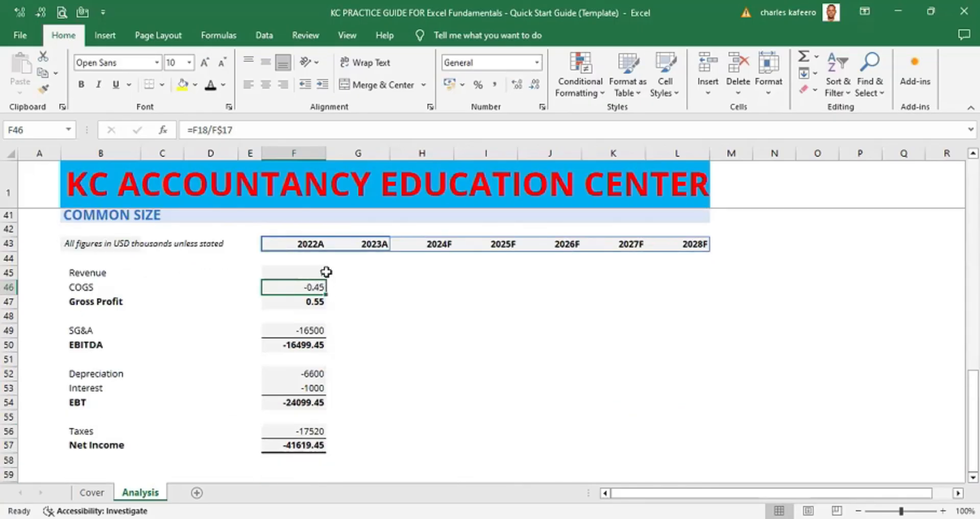
pyautogui.click(312, 300)
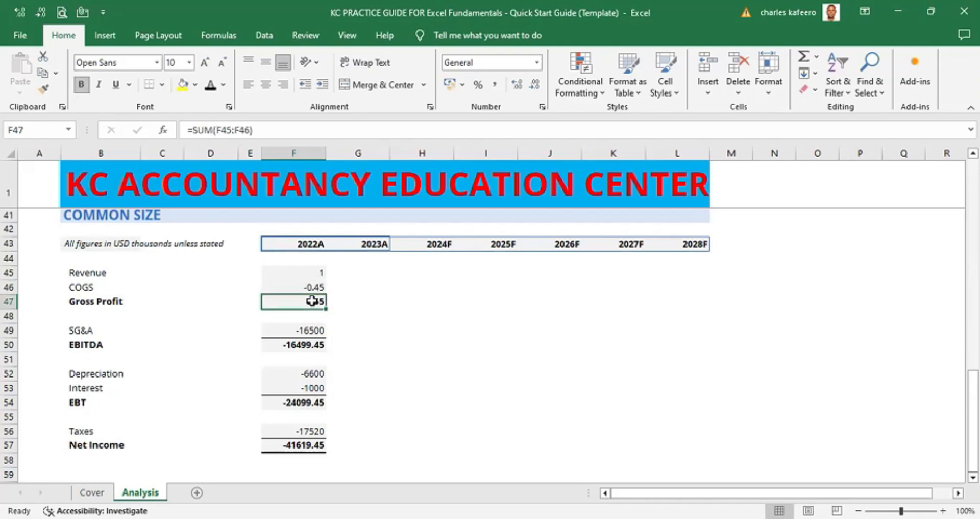
pyautogui.click(523, 305)
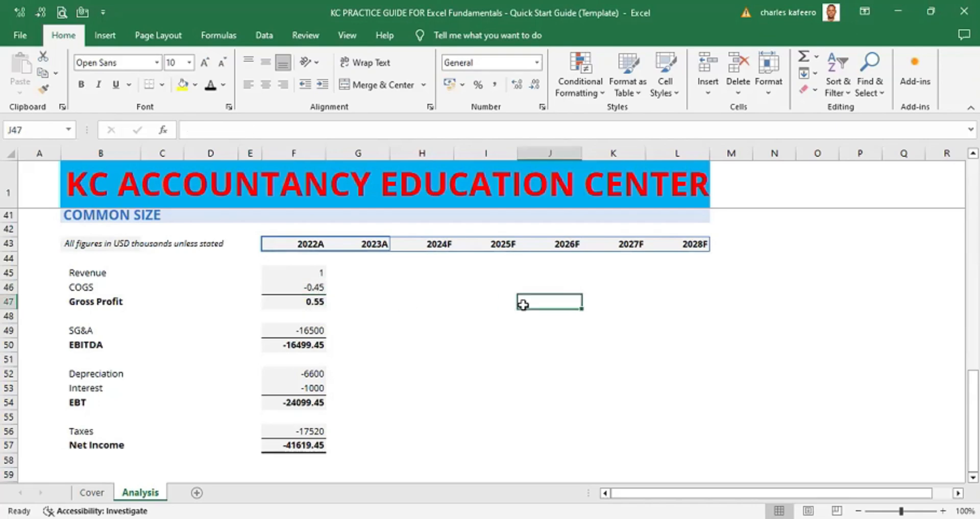
pyautogui.click(307, 329)
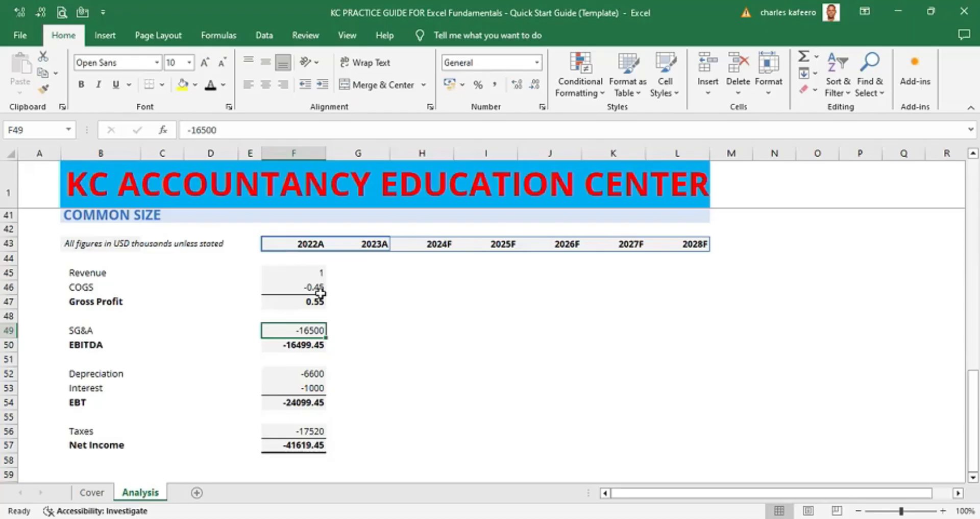
pyautogui.press('alt')
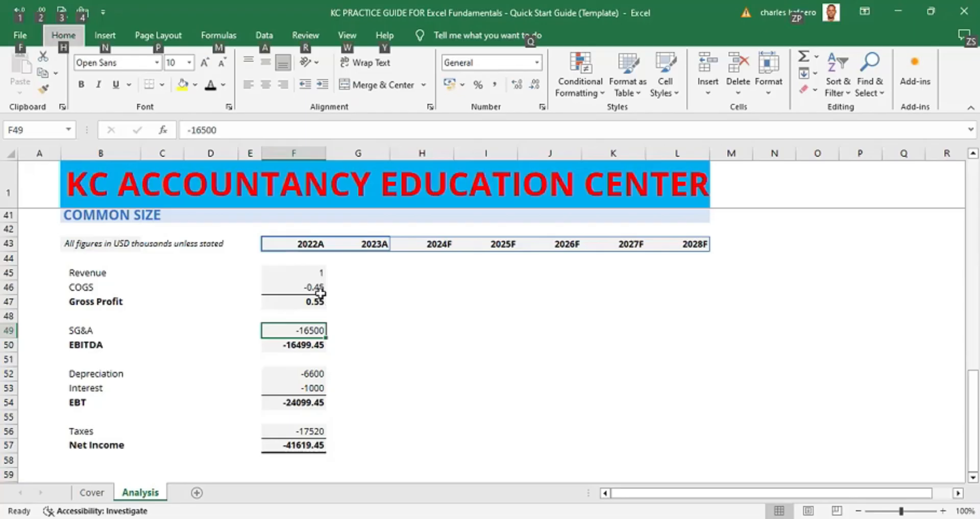
pyautogui.press('Escape')
# - Copy the 2022A Revenue ratio, clear the 2022A SG&A cell, and undo the clearing
pyautogui.click(306, 273)
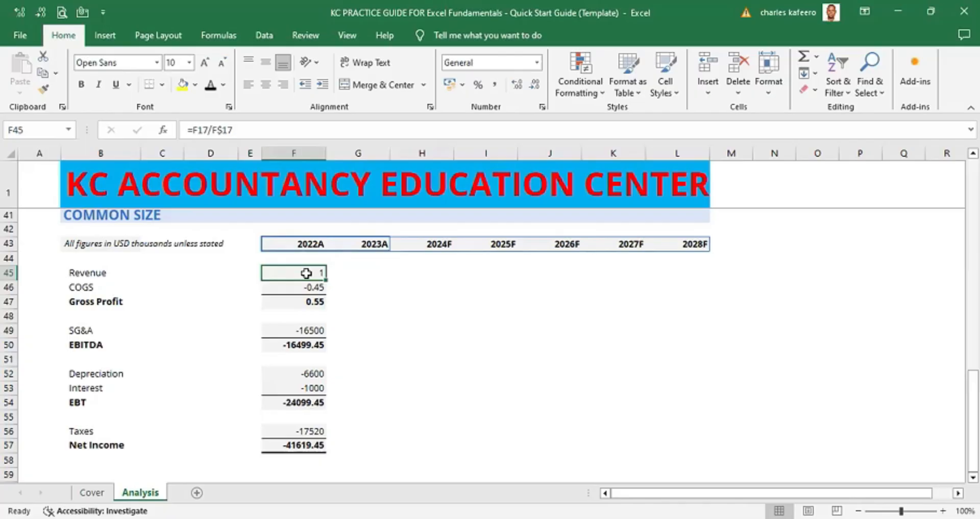
pyautogui.hotkey('ctrl', 'c')
pyautogui.click(310, 325)
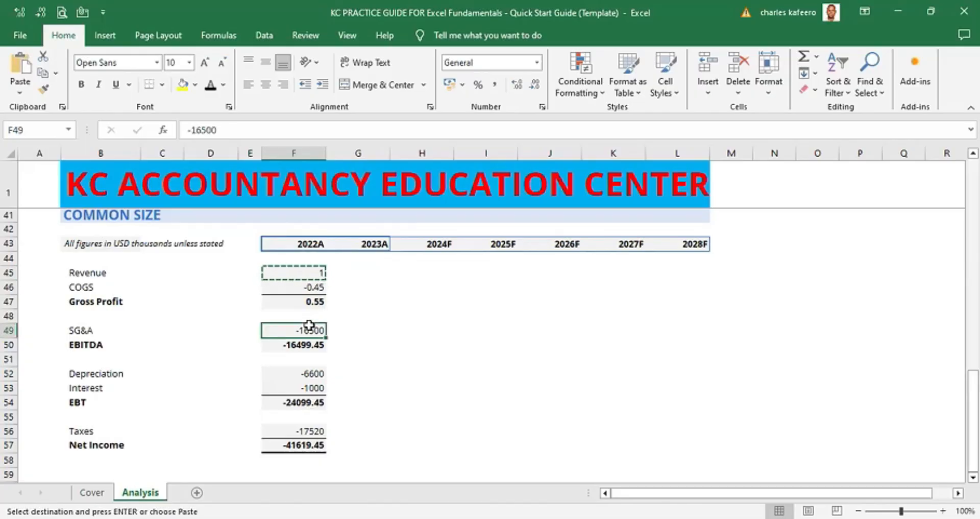
pyautogui.press('BackSpace')
pyautogui.click(422, 315)
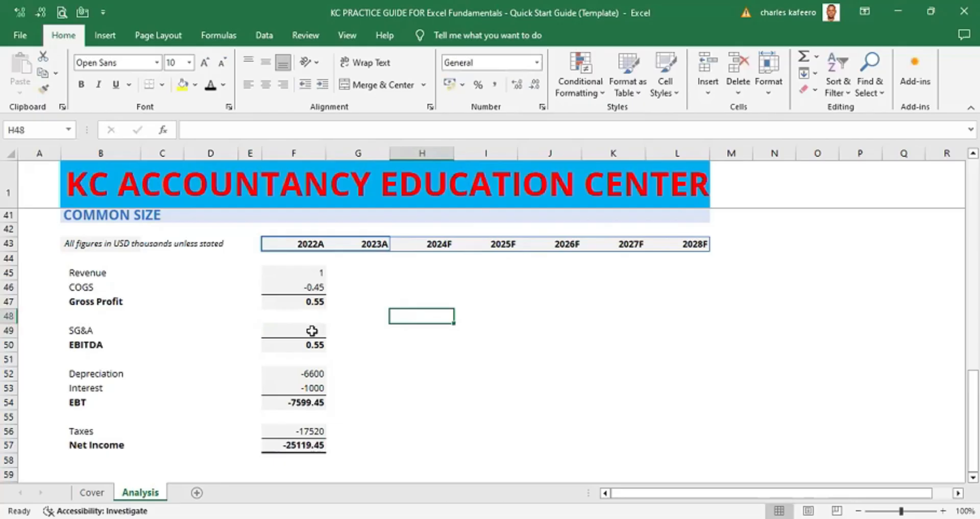
pyautogui.hotkey('ctrl', 'z')
# - Paste only the formula of the 2022A Revenue ratio into the 2022A SG&A cell using Paste Special
pyautogui.click(319, 274)
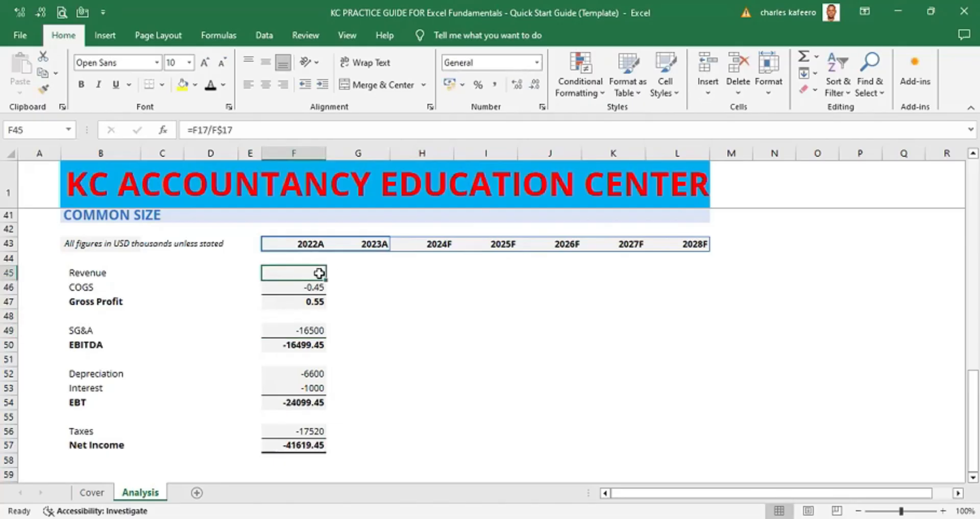
pyautogui.hotkey('ctrl', 'c')
pyautogui.click(311, 326)
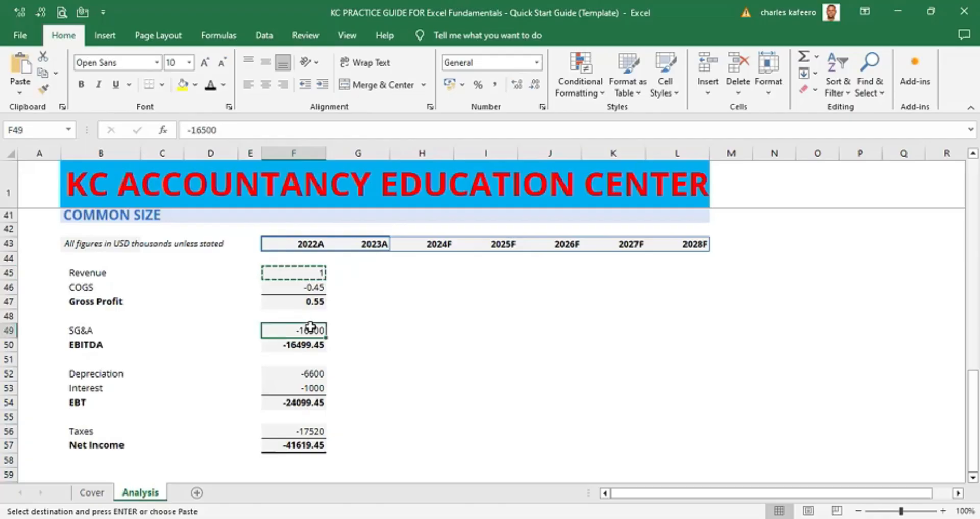
pyautogui.press('alt')
pyautogui.press('e')
pyautogui.press('s')
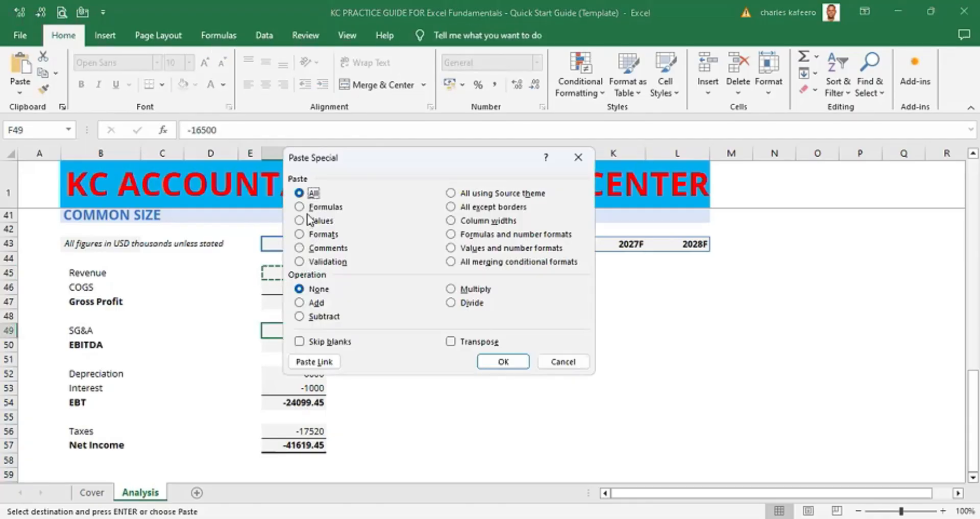
pyautogui.click(307, 209)
pyautogui.press('Return')
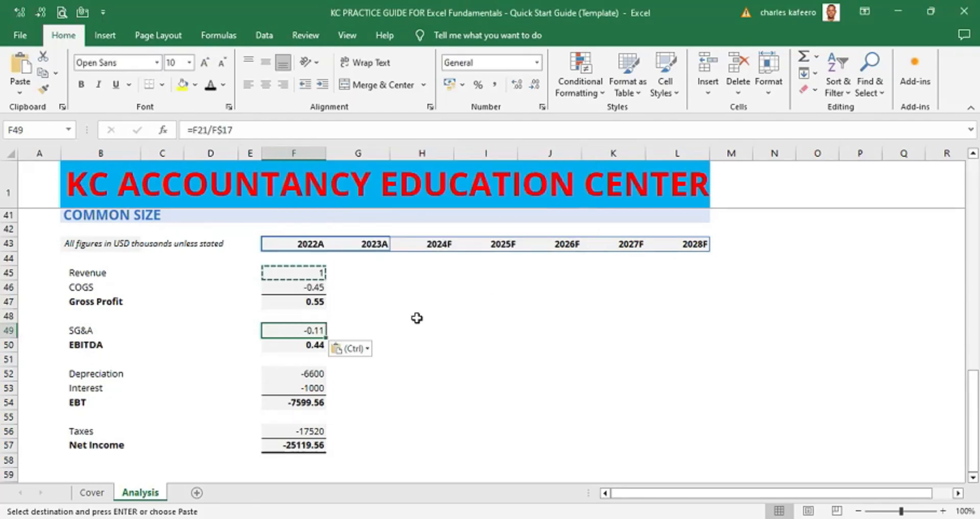
# - Inspect the formula in the 2022A SG&A cell of the Common Size section
pyautogui.click(416, 321)
pyautogui.doubleClick(312, 332)
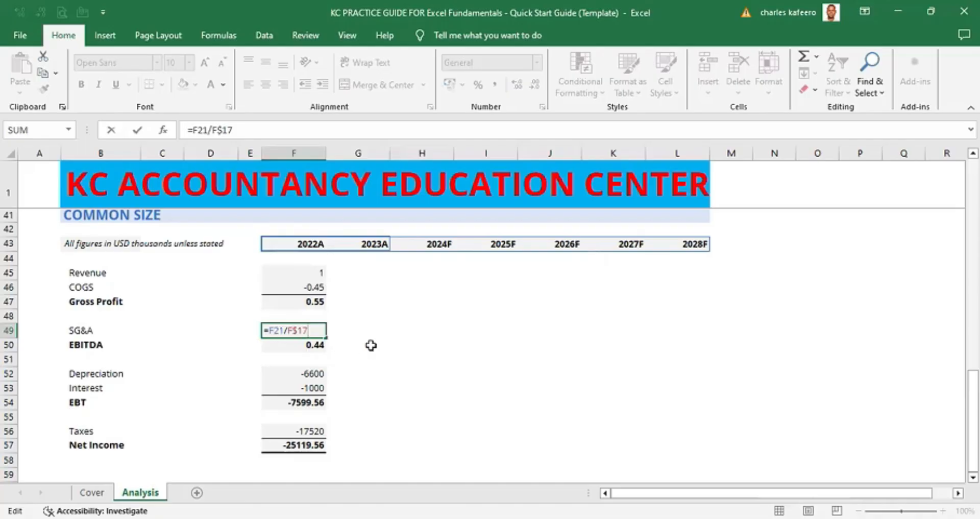
pyautogui.click(564, 320)
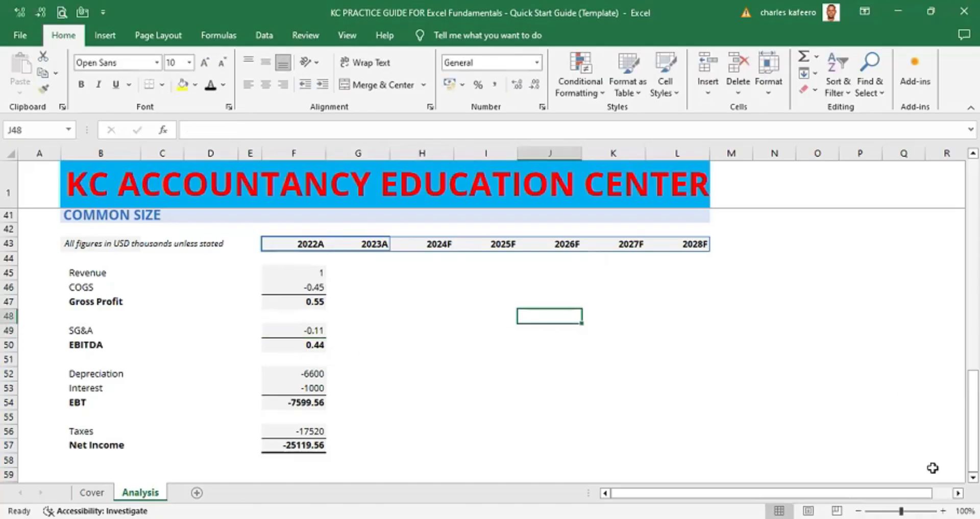
pyautogui.click(973, 478)
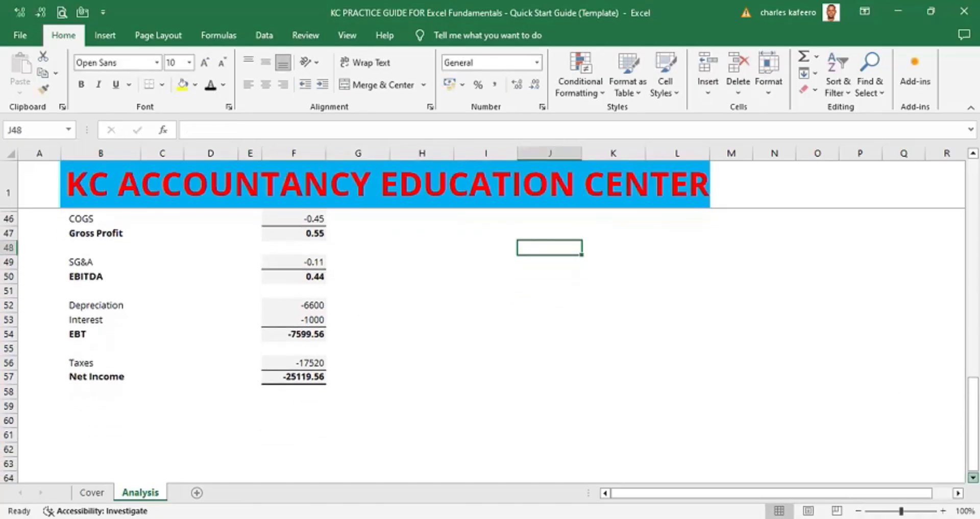
# - Try to Paste Special into the 2022A Depreciation and Interest cells
pyautogui.click(307, 271)
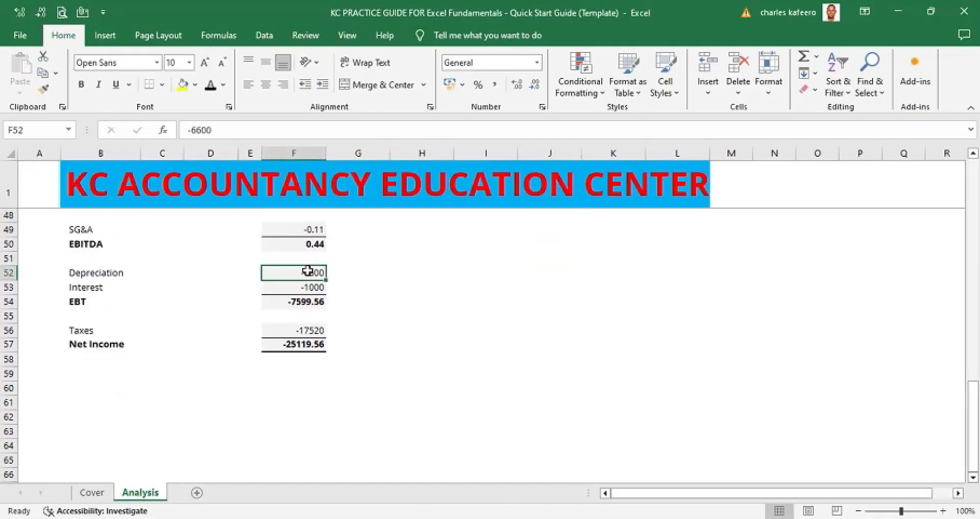
pyautogui.hotkey('shift', 'Down')
pyautogui.press('alt')
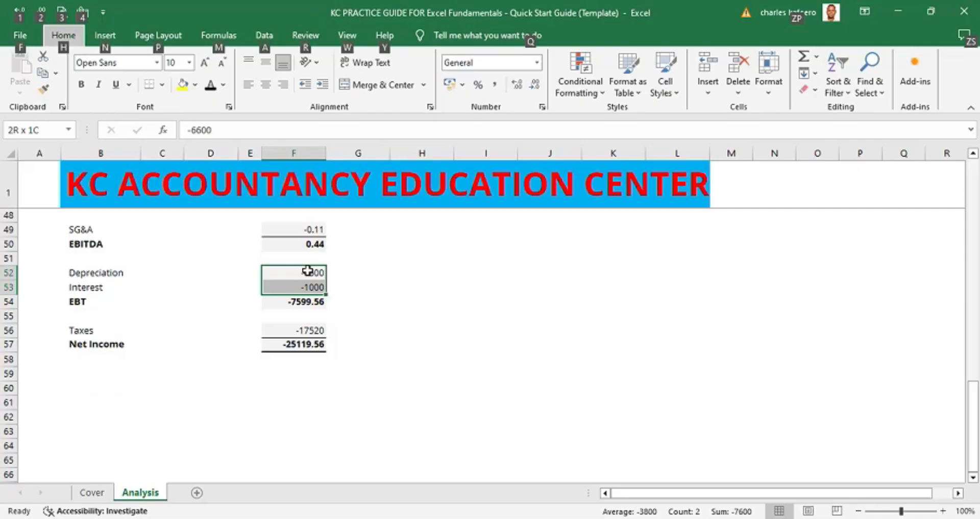
pyautogui.press('e')
pyautogui.press('s')
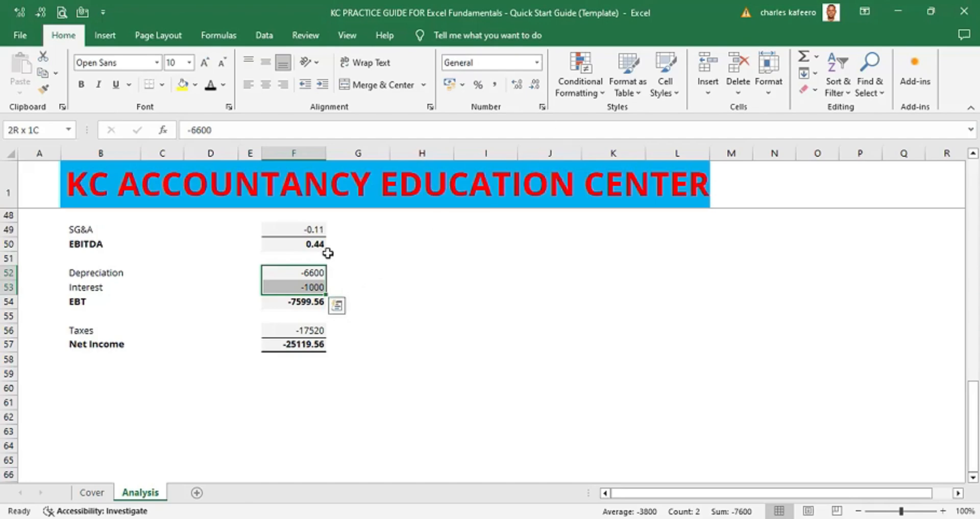
pyautogui.click(316, 272)
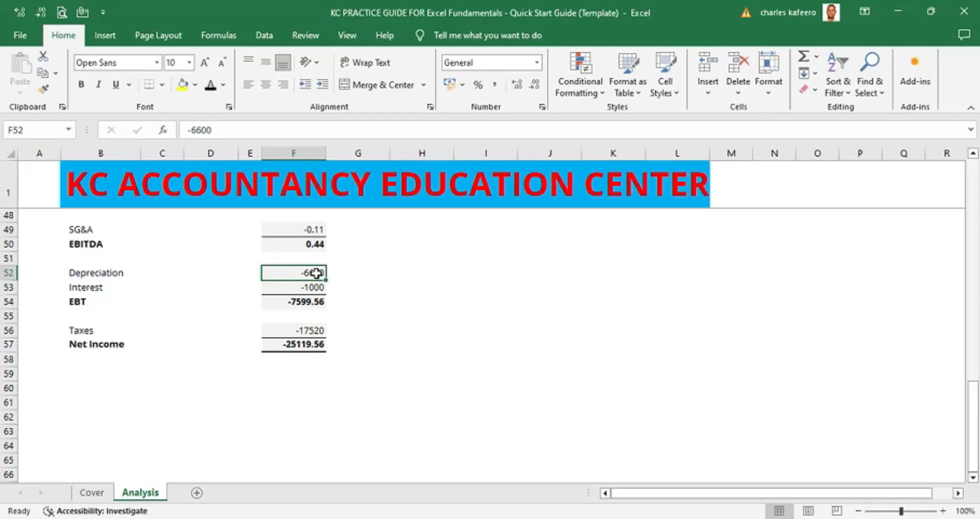
# - Copy the 2022A SG&A ratio and paste only its formula into the Depreciation and Interest cells
pyautogui.click(317, 228)
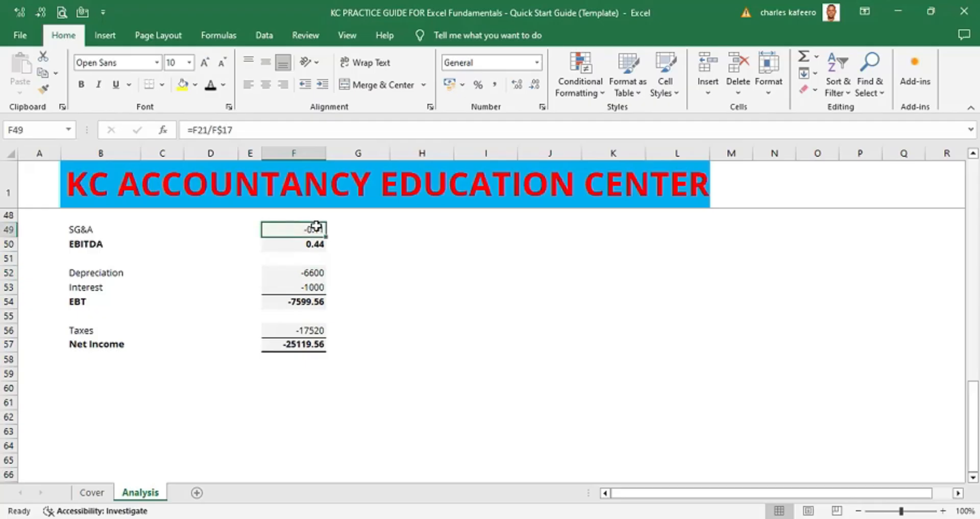
pyautogui.hotkey('ctrl', 'c')
pyautogui.click(314, 271)
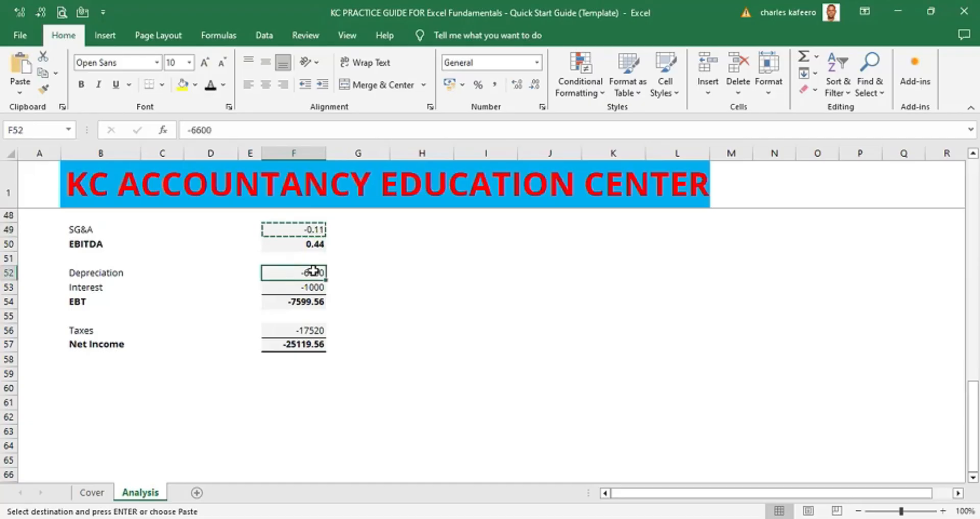
pyautogui.hotkey('shift', 'Down')
pyautogui.press('alt')
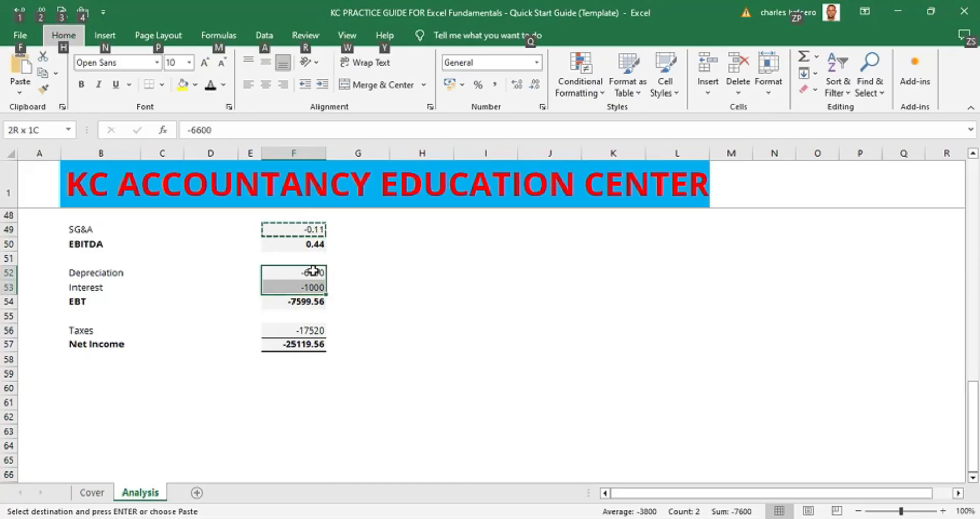
pyautogui.press('e')
pyautogui.press('s')
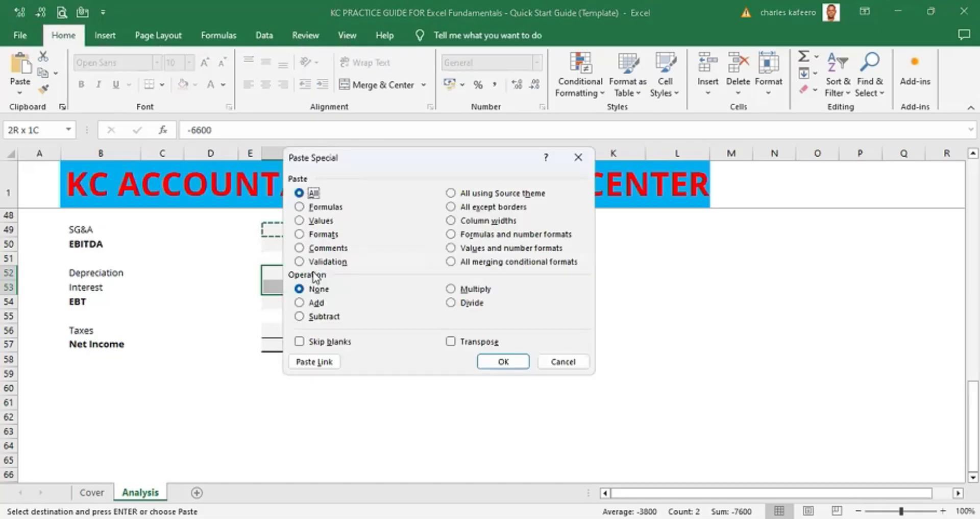
pyautogui.press('f')
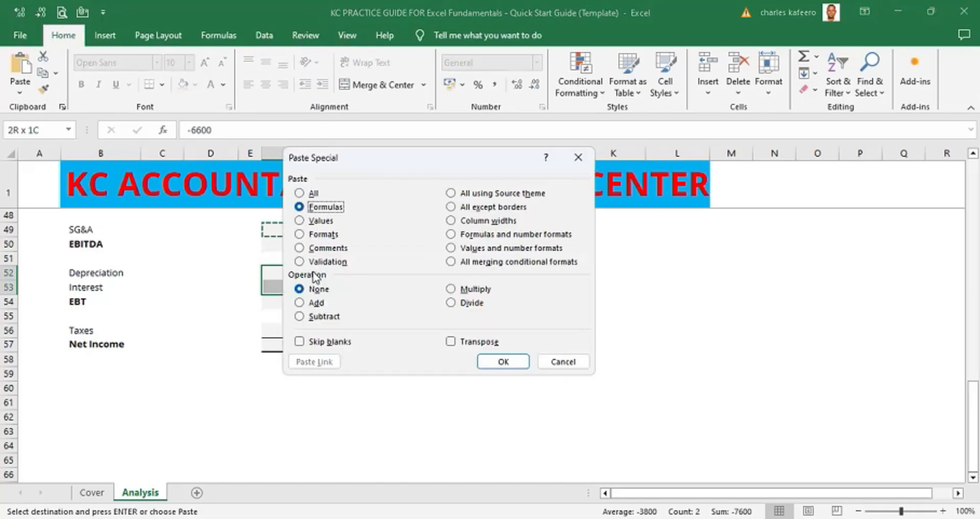
pyautogui.press('Return')
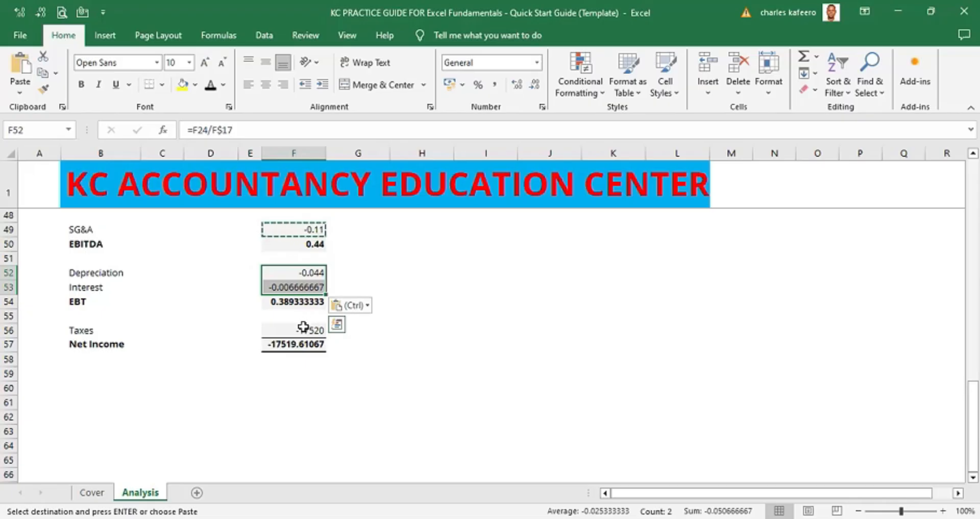
# - Paste only the copied ratio formula into the 2022A Taxes cell of the Common Size section
pyautogui.click(303, 327)
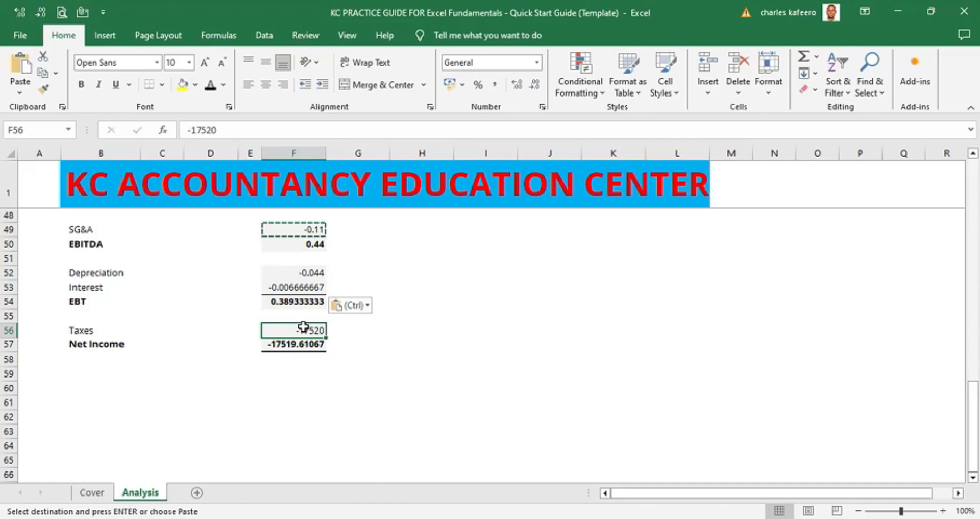
pyautogui.press('alt')
pyautogui.press('e')
pyautogui.press('s')
pyautogui.press('f')
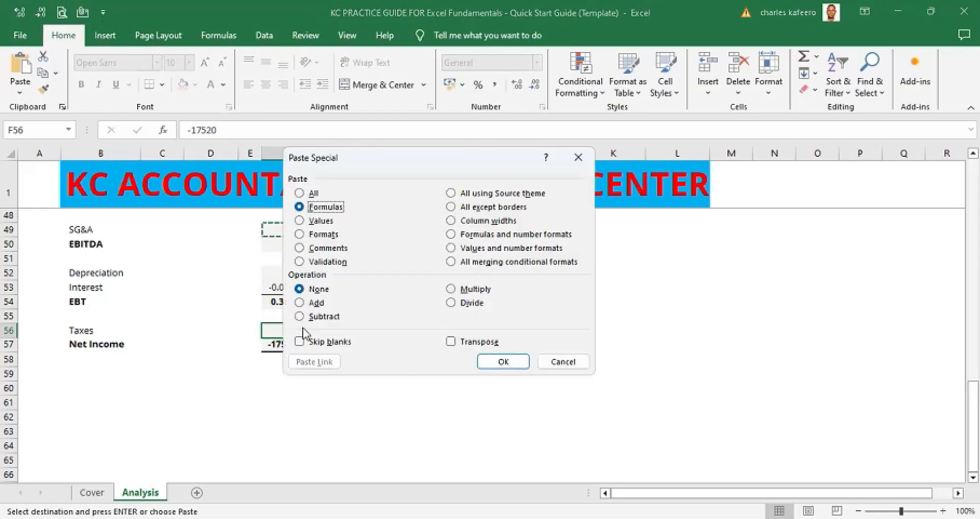
pyautogui.press('Return')
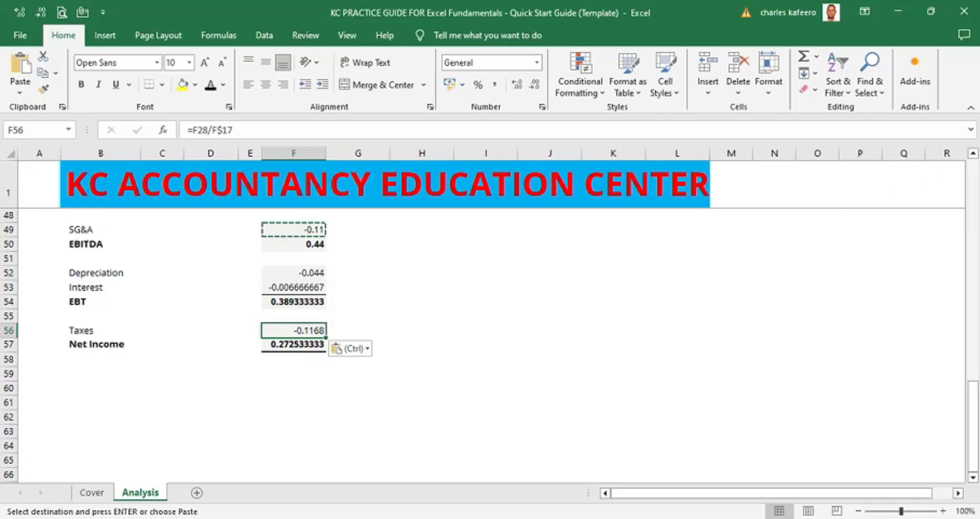
pyautogui.scroll(2, 553, 281)
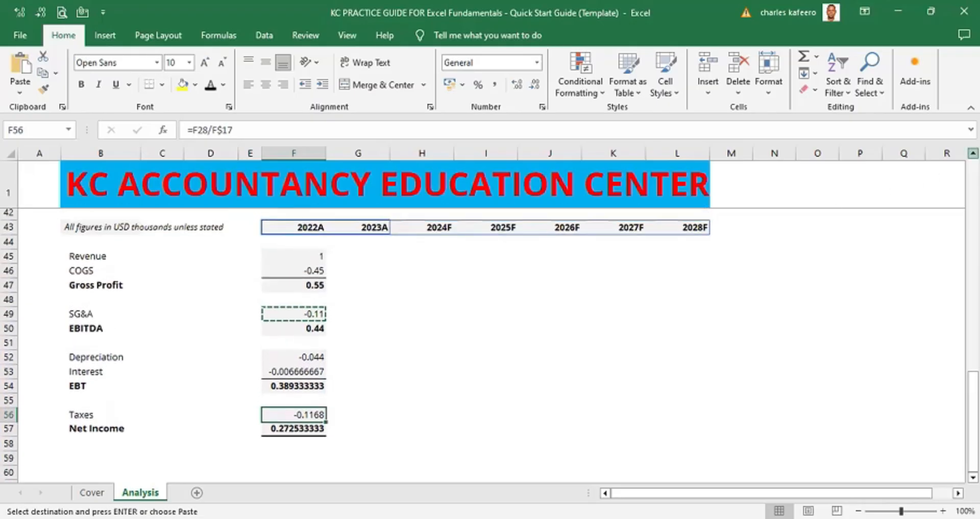
pyautogui.click(315, 257)
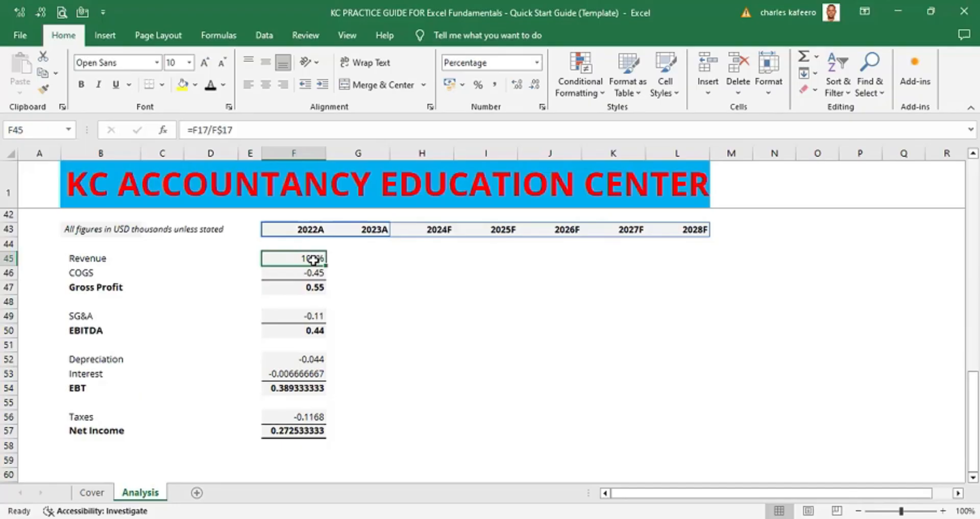
pyautogui.hotkey('shift', 'Down')
pyautogui.press('alt')
pyautogui.press('e')
pyautogui.press('Escape')
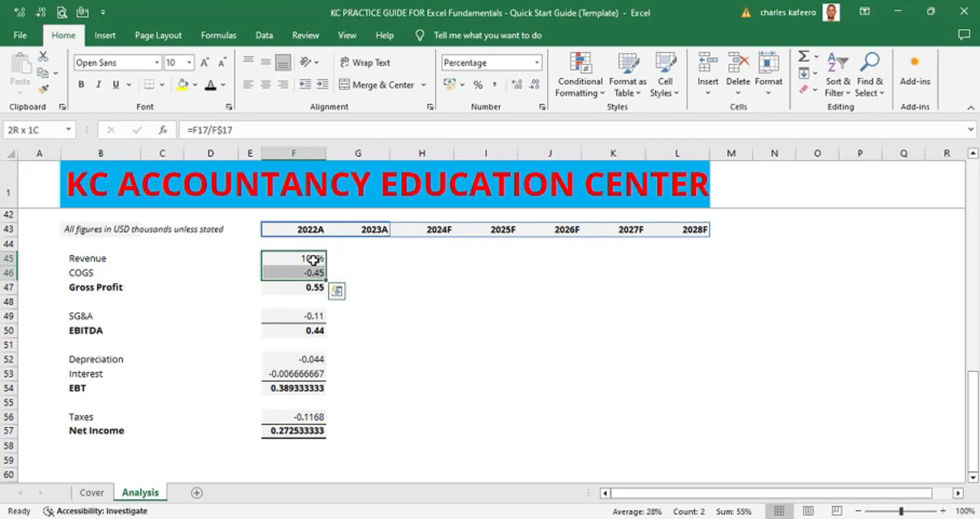
# - Format the 2022A COGS ratio as a percentage
pyautogui.click(310, 271)
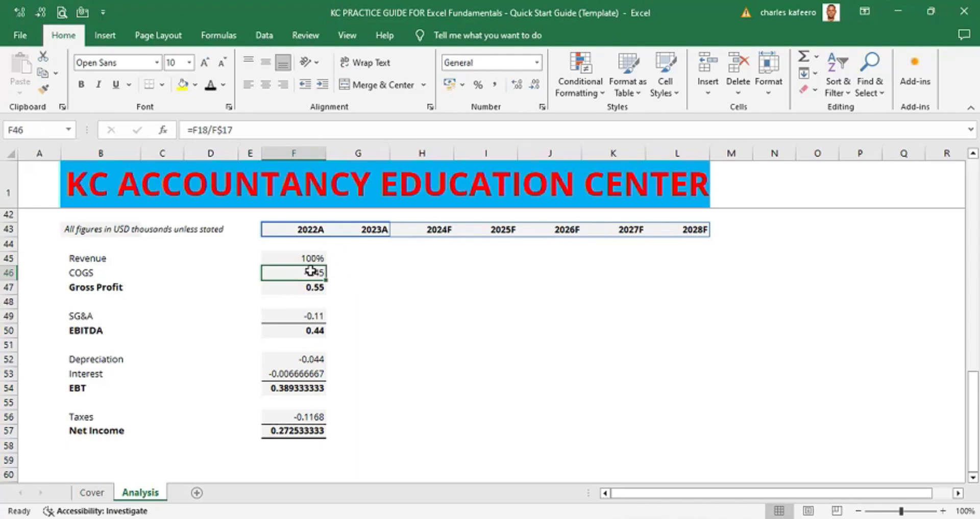
pyautogui.hotkey('ctrl', 'shift', '5')
pyautogui.click(425, 287)
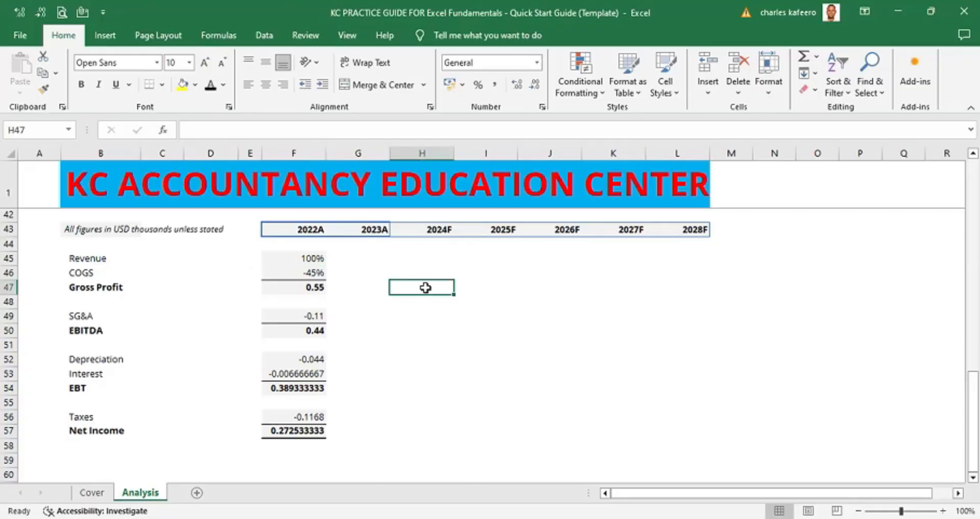
pyautogui.click(315, 273)
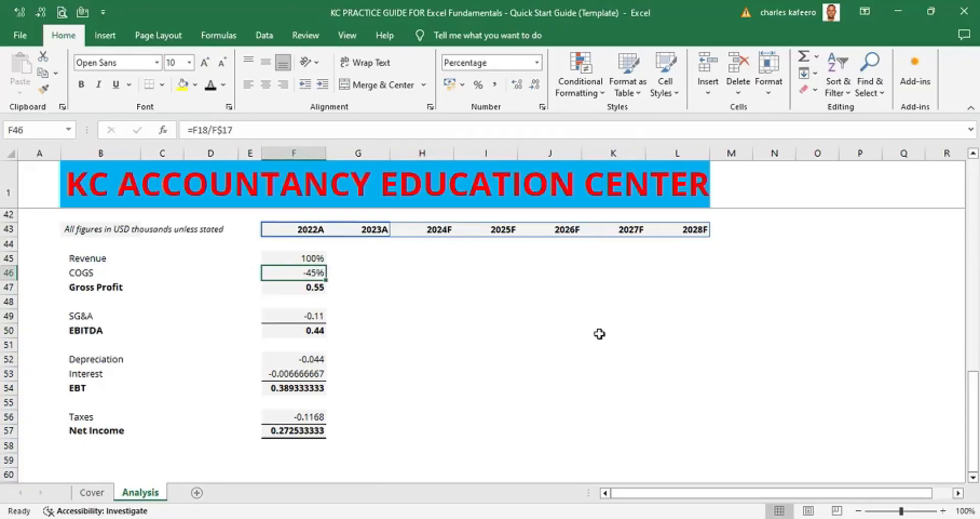
# - Format the 2022A SG&A, Depreciation and Interest ratios as percentages
pyautogui.click(972, 477)
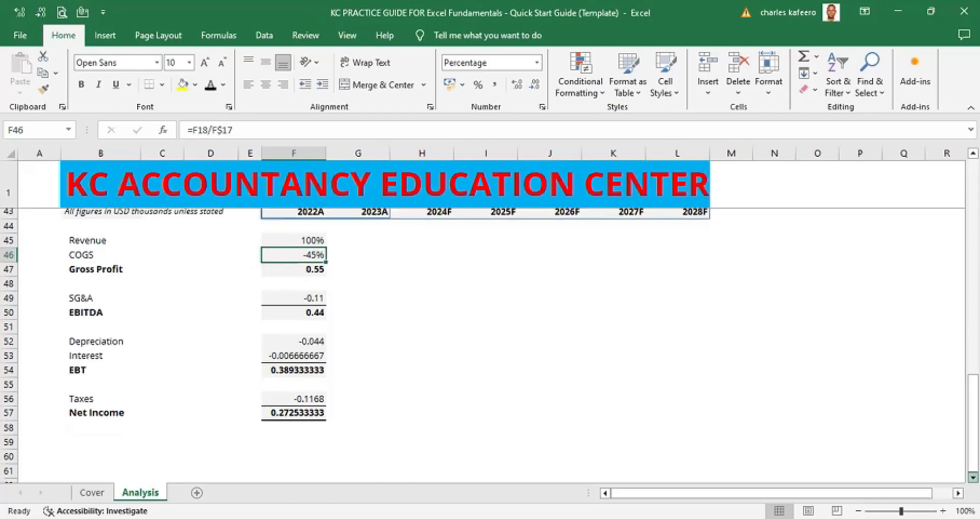
pyautogui.scroll(-1, 972, 476)
pyautogui.click(315, 256)
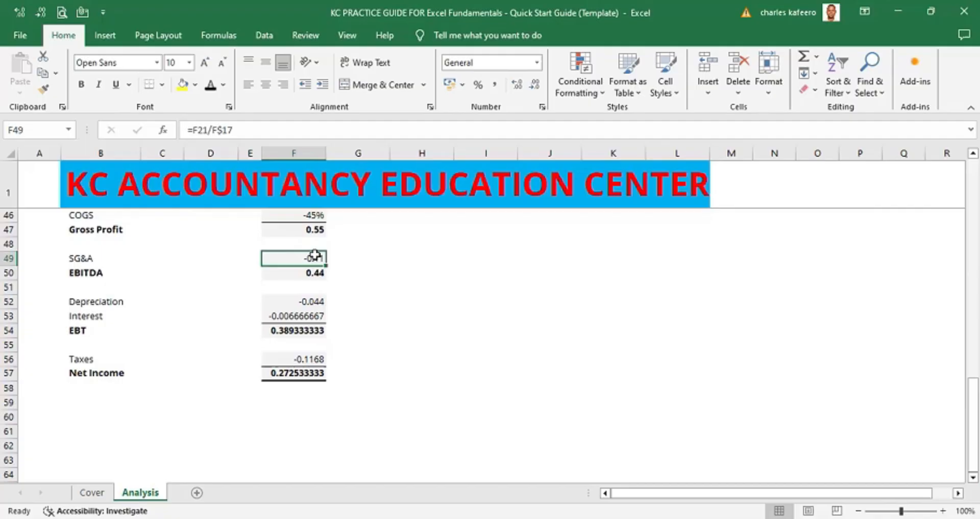
pyautogui.hotkey('ctrl', 'shift', '5')
pyautogui.click(312, 298)
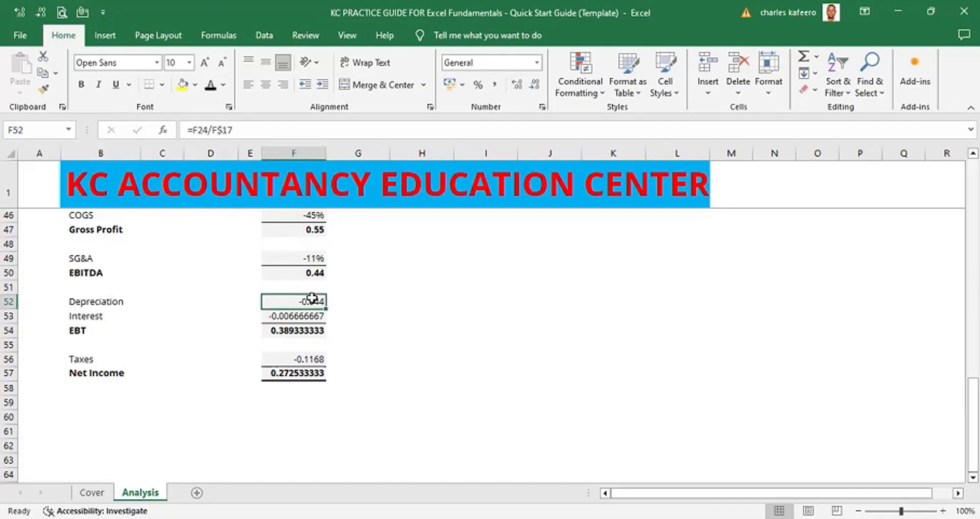
pyautogui.hotkey('ctrl', 'shift', '5')
pyautogui.click(310, 317)
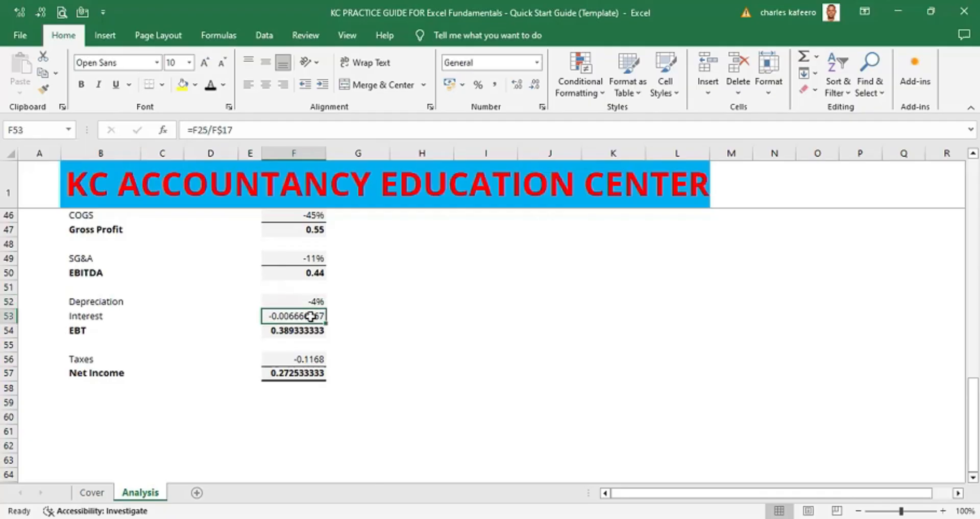
pyautogui.hotkey('ctrl', 'shift', '5')
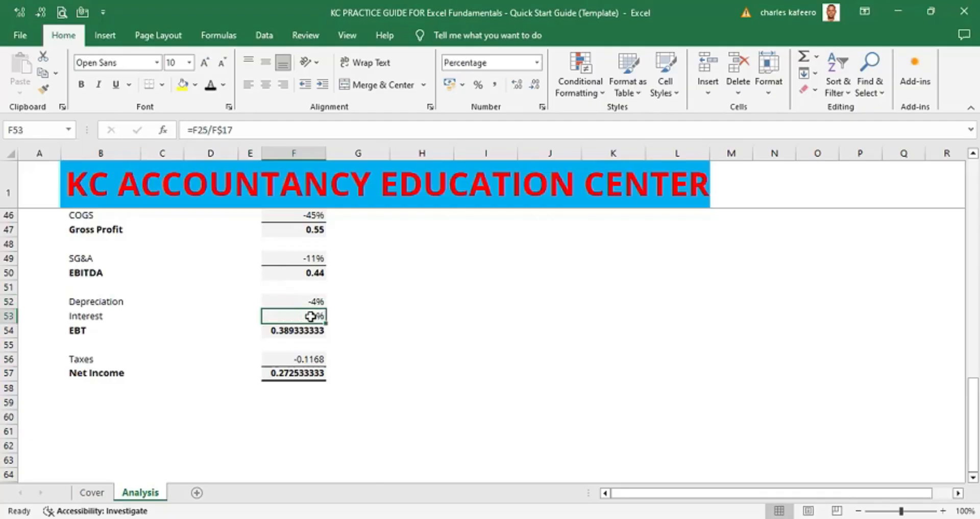
# - Format the 2022A Taxes ratio as a percentage
pyautogui.scroll(-1, 361, 310)
pyautogui.click(317, 314)
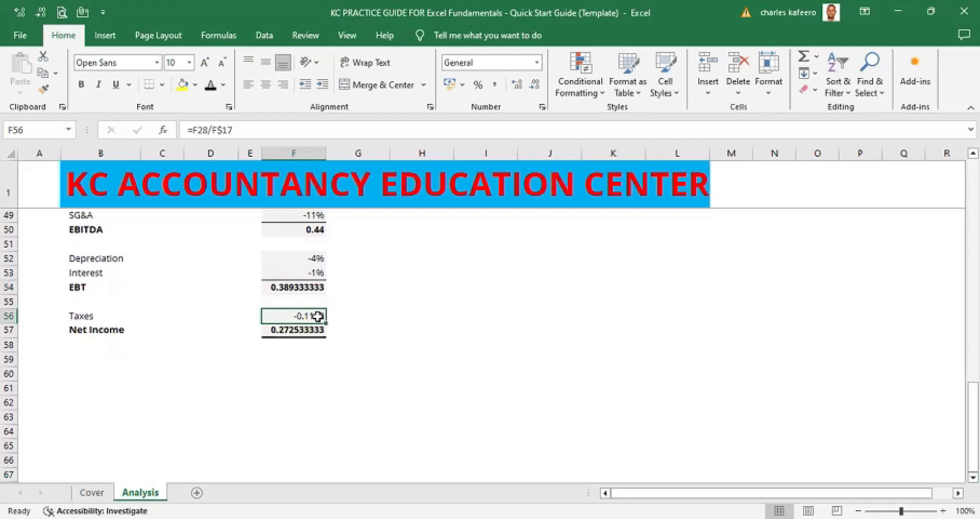
pyautogui.hotkey('ctrl', 'shift', '5')
pyautogui.click(395, 305)
pyautogui.click(301, 330)
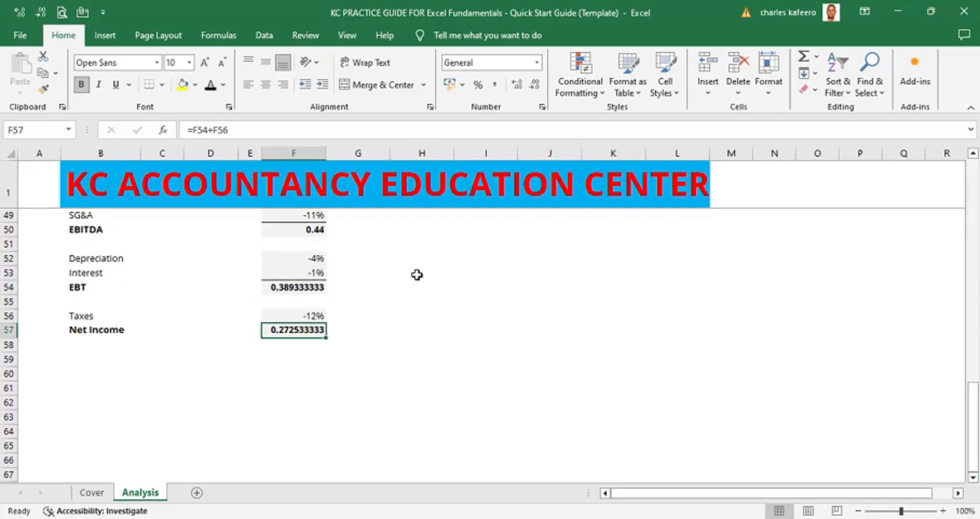
# - Select the 2022A COGS, SG&A, Depreciation, Interest and Taxes ratios, apply Accounting format, then reapply percentage format
pyautogui.click(973, 152)
pyautogui.scroll(2, 381, 258)
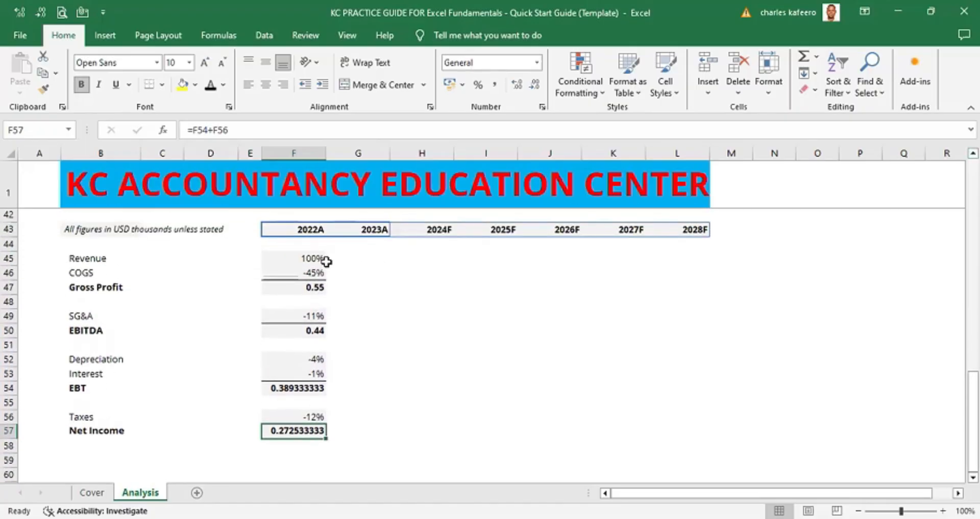
pyautogui.click(313, 272)
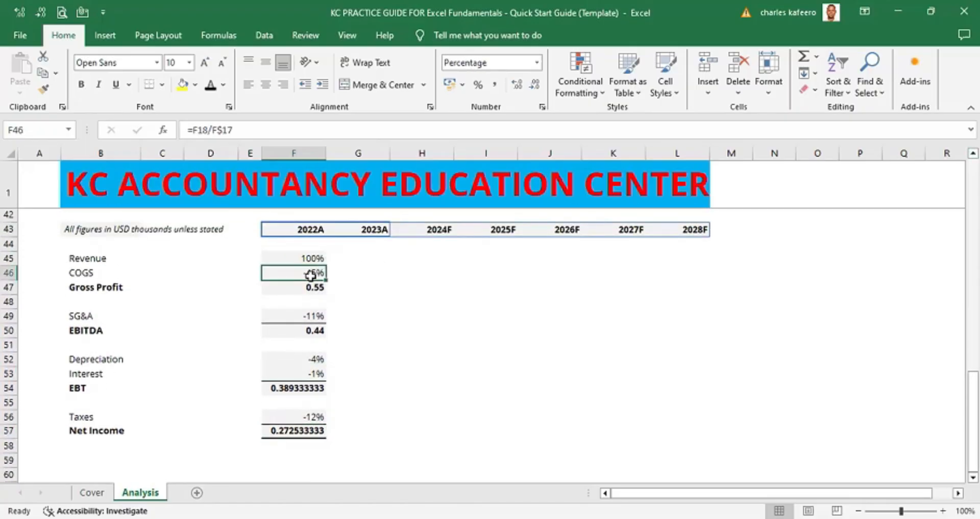
pyautogui.keyDown('ctrl'); pyautogui.click(316, 316); pyautogui.keyUp('ctrl')
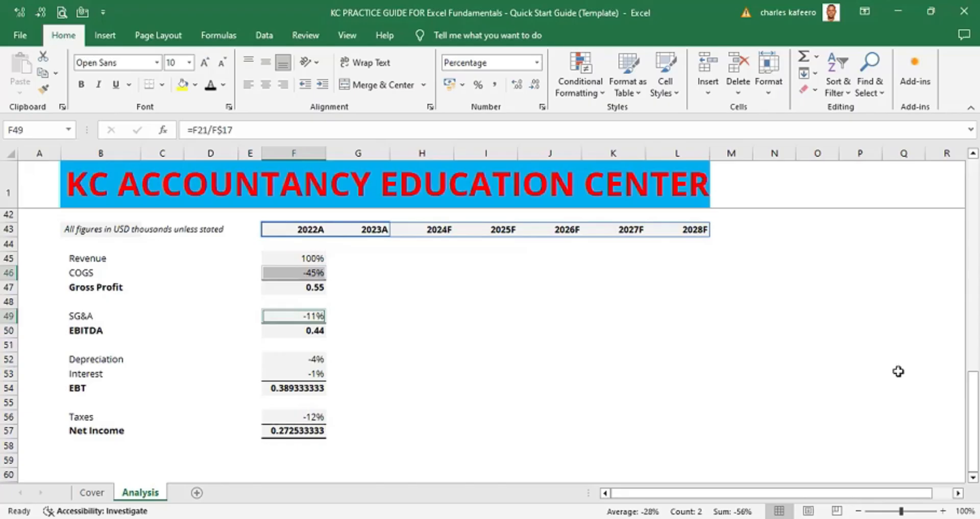
pyautogui.click(973, 476)
pyautogui.click(972, 477)
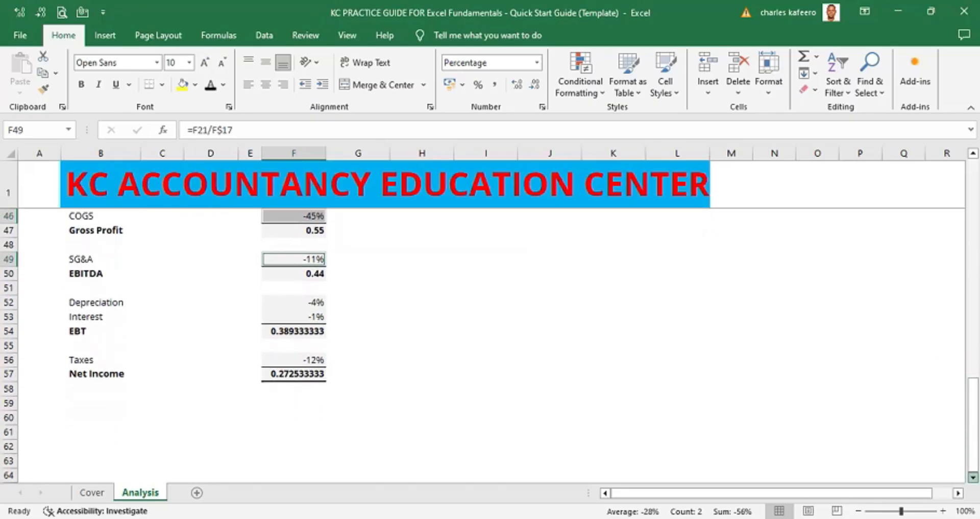
pyautogui.keyDown('ctrl'); pyautogui.click(308, 301); pyautogui.keyUp('ctrl')
pyautogui.keyDown('ctrl'); pyautogui.click(307, 316); pyautogui.keyUp('ctrl')
pyautogui.keyDown('ctrl'); pyautogui.click(308, 358); pyautogui.keyUp('ctrl')
pyautogui.click(973, 476)
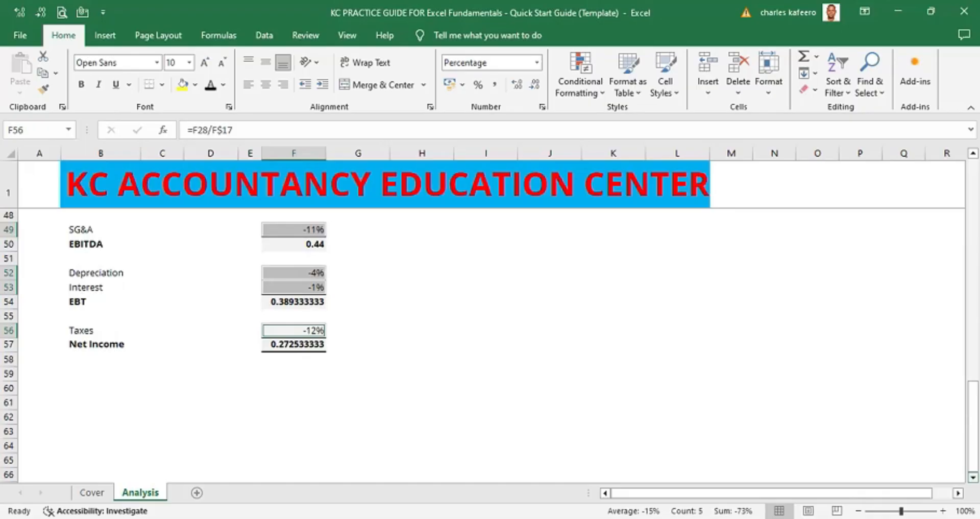
pyautogui.hotkey('ctrl', '1')
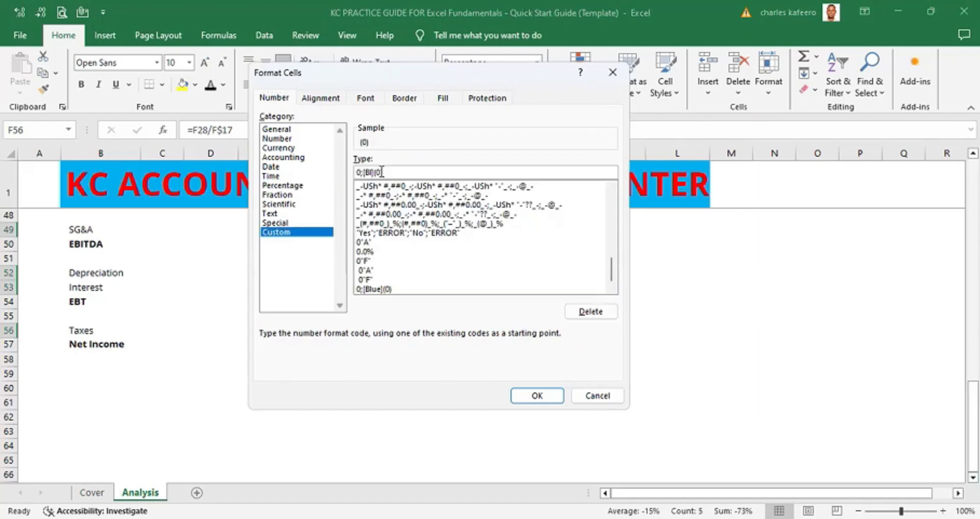
pyautogui.write('ACK')
pyautogui.press('Return')
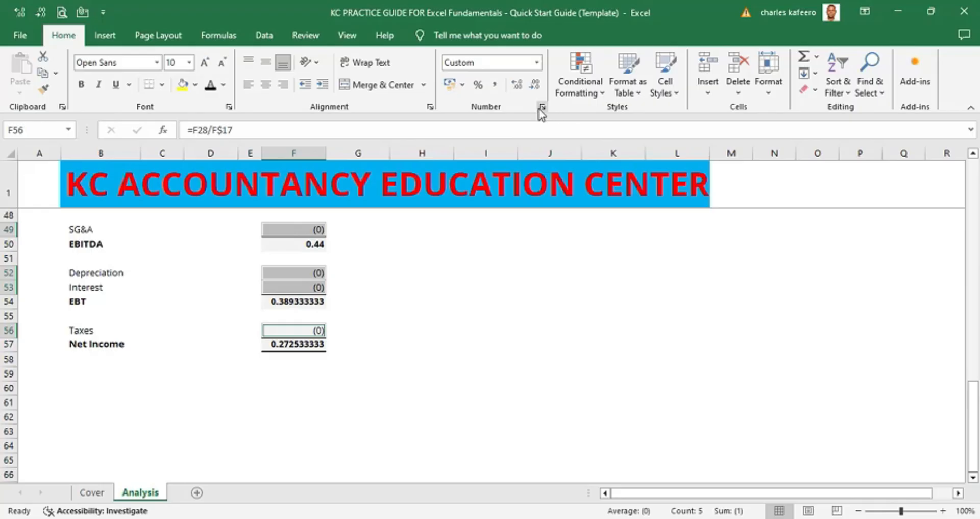
pyautogui.hotkey('ctrl', 'shift', '5')
# - Negate the 2022A COGS and SG&A ratio formulas by adding a leading minus sign
pyautogui.scroll(3, 387, 315)
pyautogui.click(381, 315)
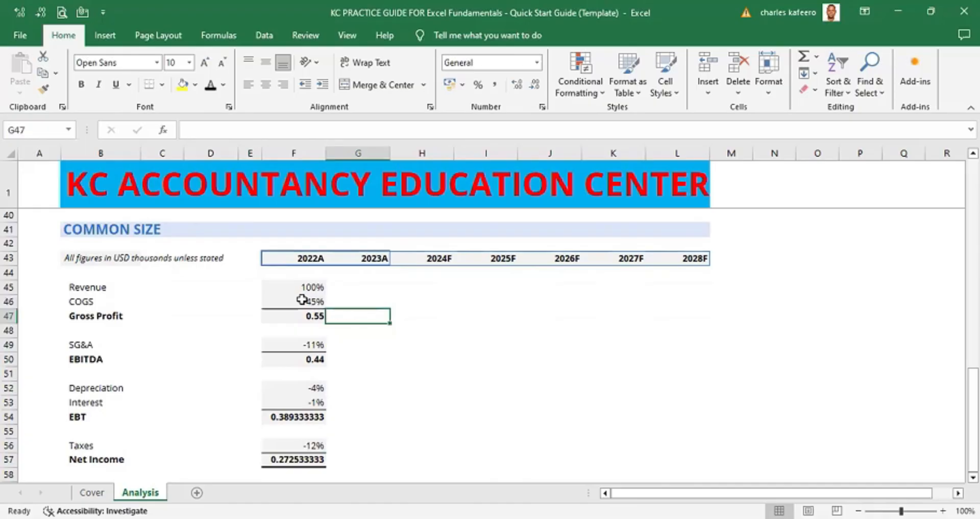
pyautogui.doubleClick(285, 302)
pyautogui.click(269, 301)
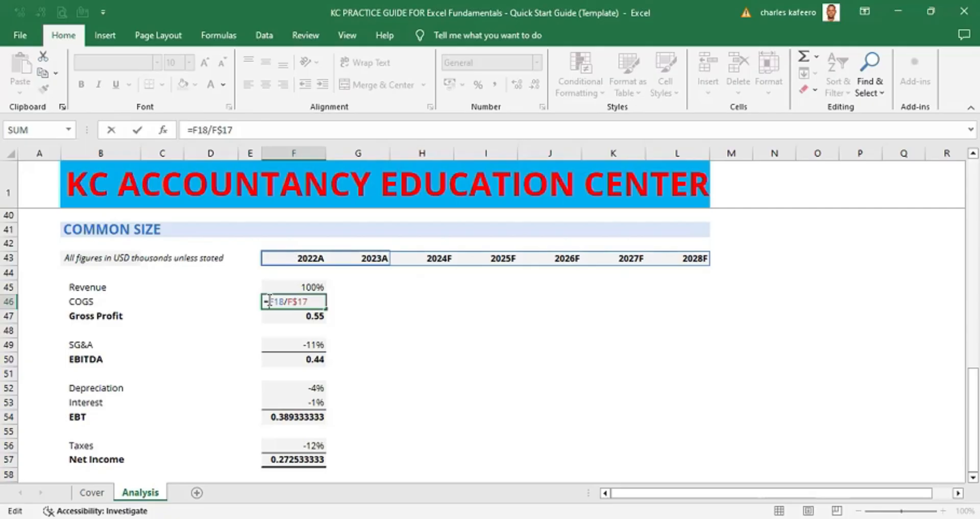
pyautogui.write('-')
pyautogui.hotkey('ctrl', 'Return')
pyautogui.click(313, 345)
pyautogui.doubleClick(313, 344)
pyautogui.click(269, 344)
pyautogui.write('-')
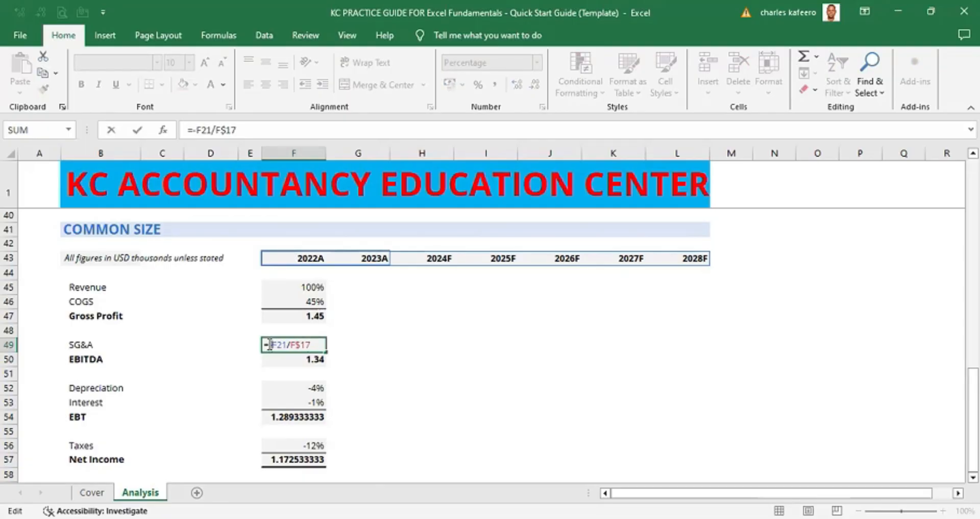
pyautogui.hotkey('ctrl', 'Return')
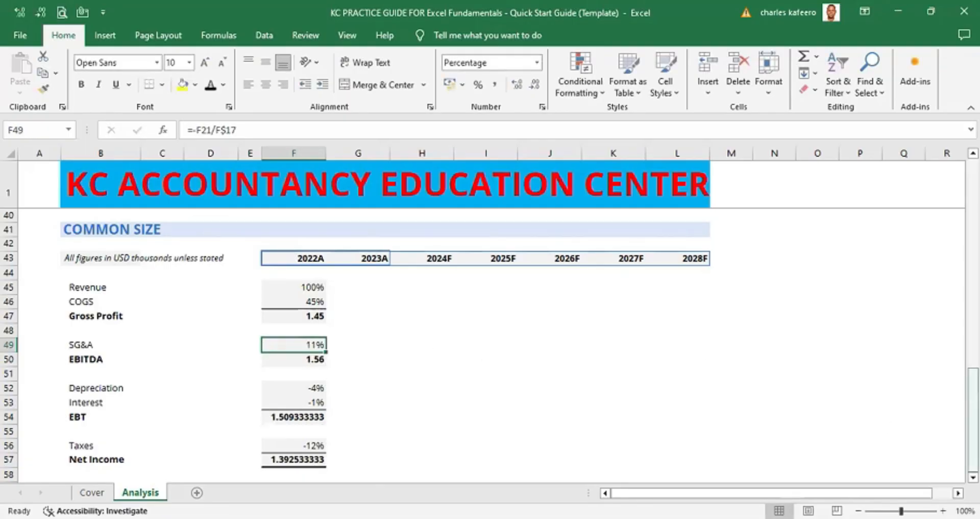
# - Negate the 2022A Depreciation, Interest and Taxes ratio formulas by adding a leading minus sign
pyautogui.click(973, 477)
pyautogui.scroll(-2, 490, 342)
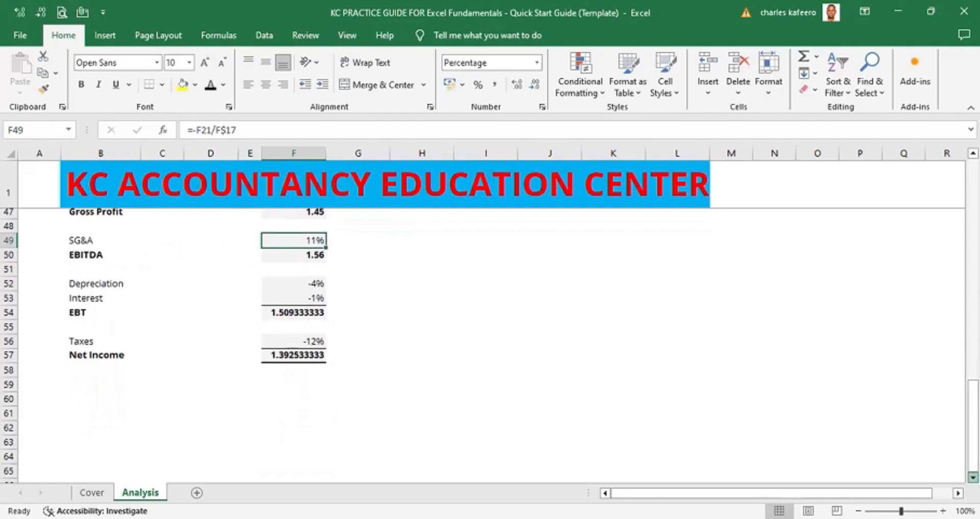
pyautogui.doubleClick(269, 272)
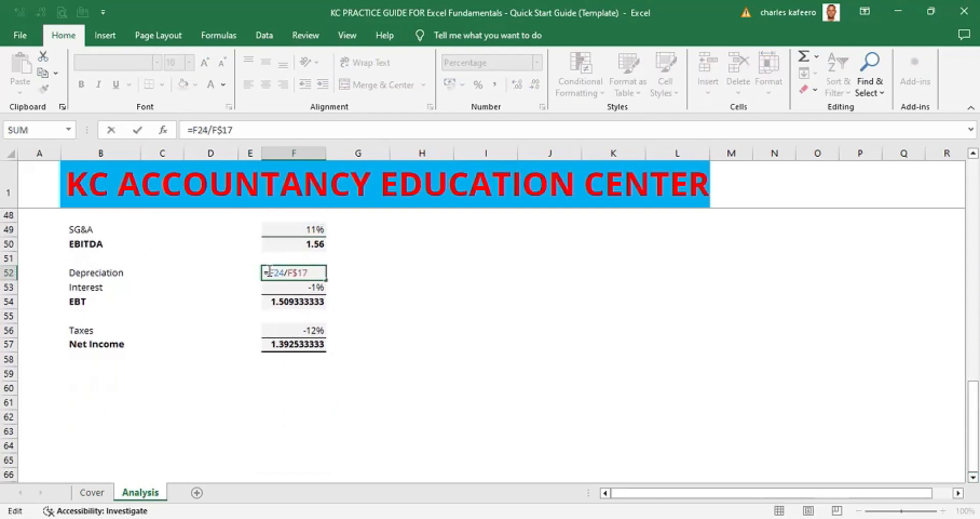
pyautogui.write('-')
pyautogui.hotkey('ctrl', 'Return')
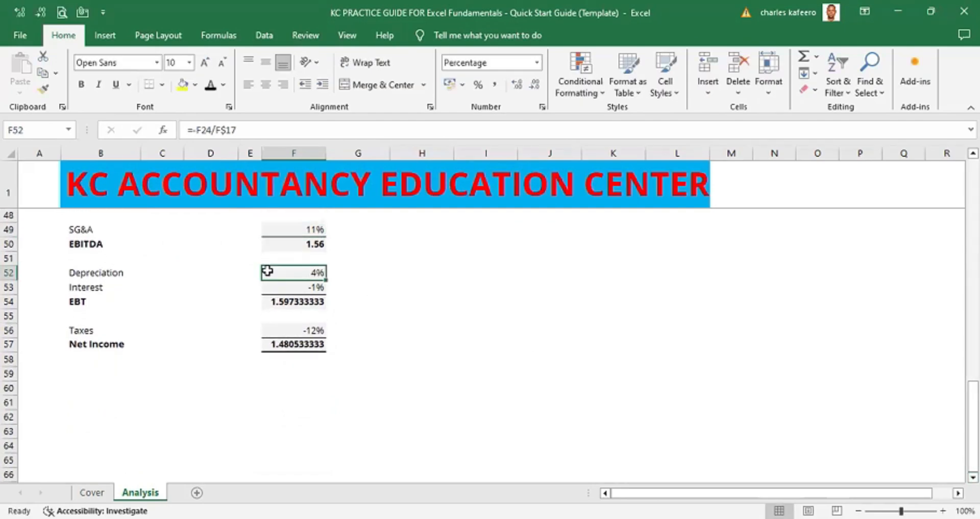
pyautogui.doubleClick(314, 287)
pyautogui.click(270, 287)
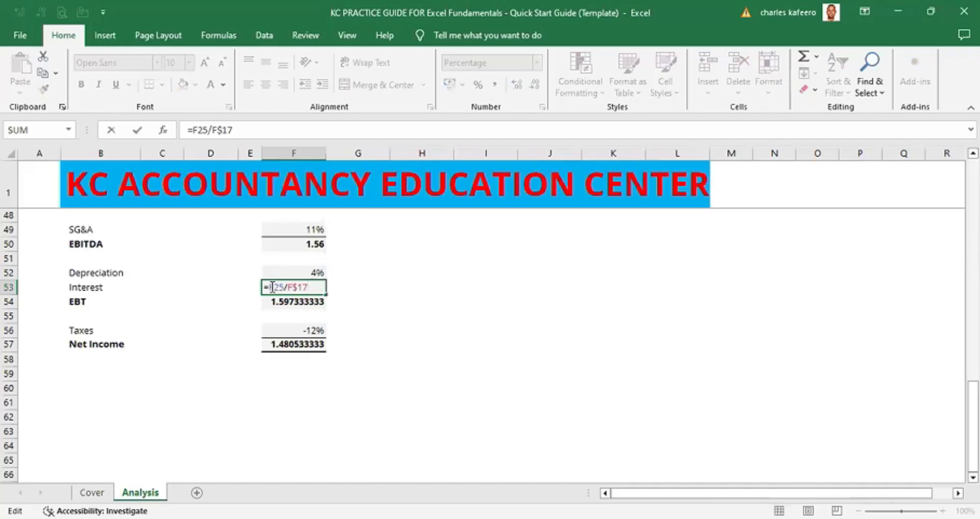
pyautogui.write('-')
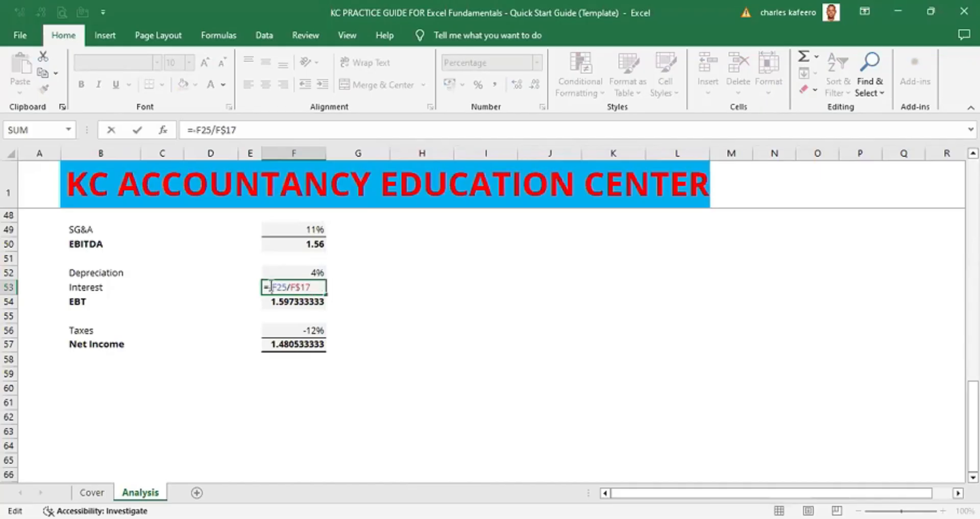
pyautogui.hotkey('ctrl', 'Return')
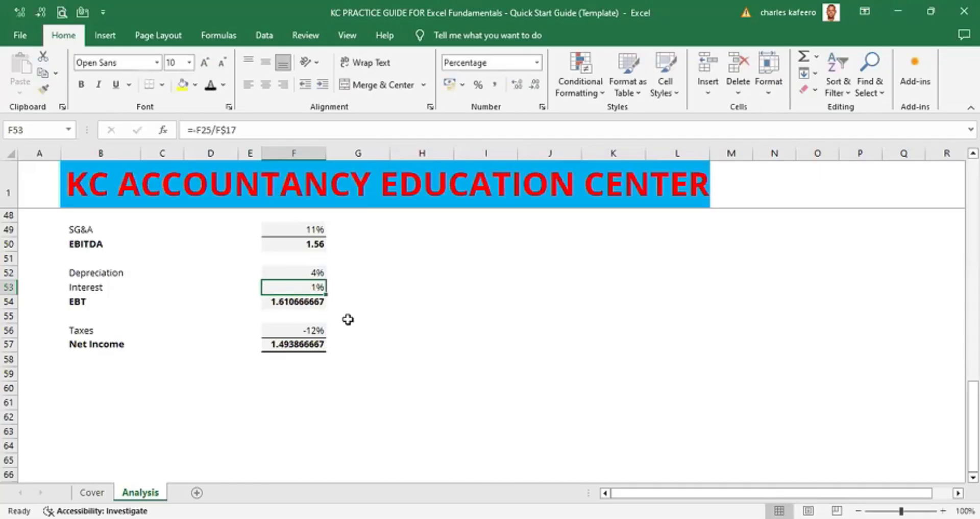
pyautogui.click(309, 324)
pyautogui.doubleClick(270, 329)
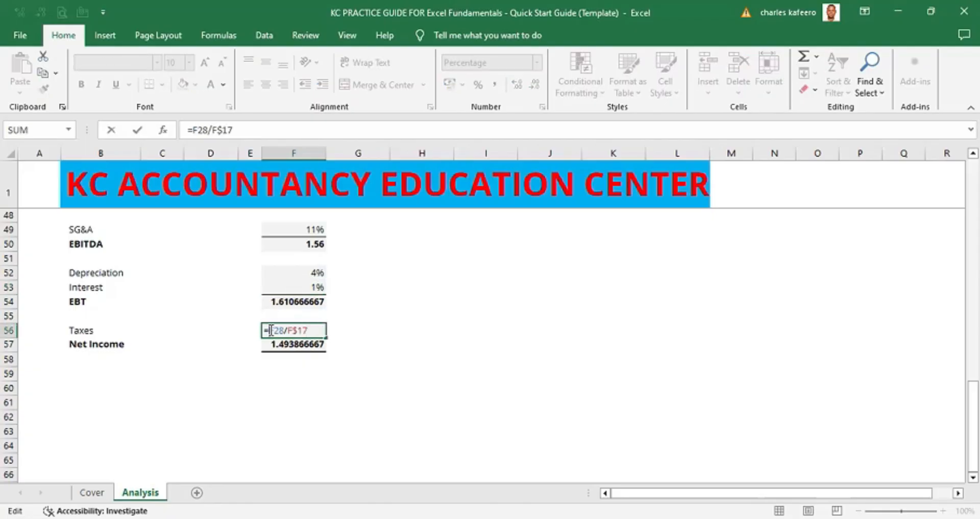
pyautogui.write('-')
pyautogui.hotkey('ctrl', 'Return')
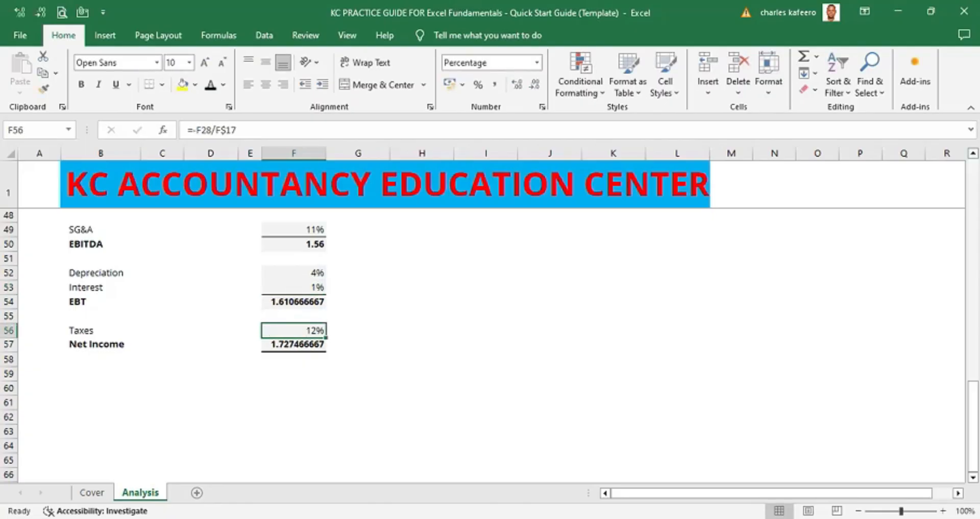
# - Rewrite the 2022A Gross Profit ratio formula as Revenue ratio minus COGS ratio
pyautogui.scroll(2, 490, 347)
pyautogui.scroll(1, 813, 205)
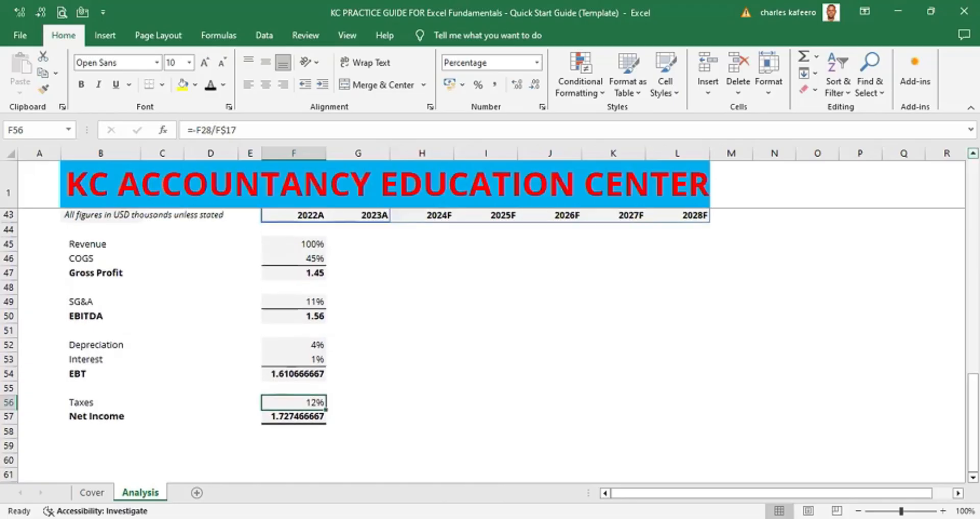
pyautogui.doubleClick(317, 273)
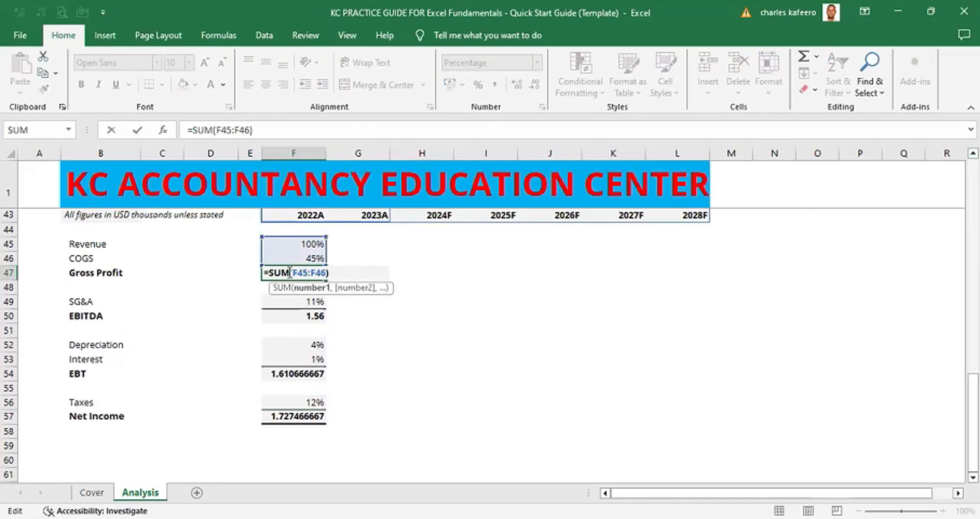
pyautogui.click(290, 272)
pyautogui.press('BackSpace')
pyautogui.press('BackSpace')
pyautogui.click(313, 272)
pyautogui.press('BackSpace')
pyautogui.press('BackSpace')
pyautogui.press('BackSpace')
pyautogui.press('BackSpace')
pyautogui.press('BackSpace')
pyautogui.press('BackSpace')
pyautogui.press('BackSpace')
pyautogui.press('BackSpace')
pyautogui.press('BackSpace')
pyautogui.press('BackSpace')
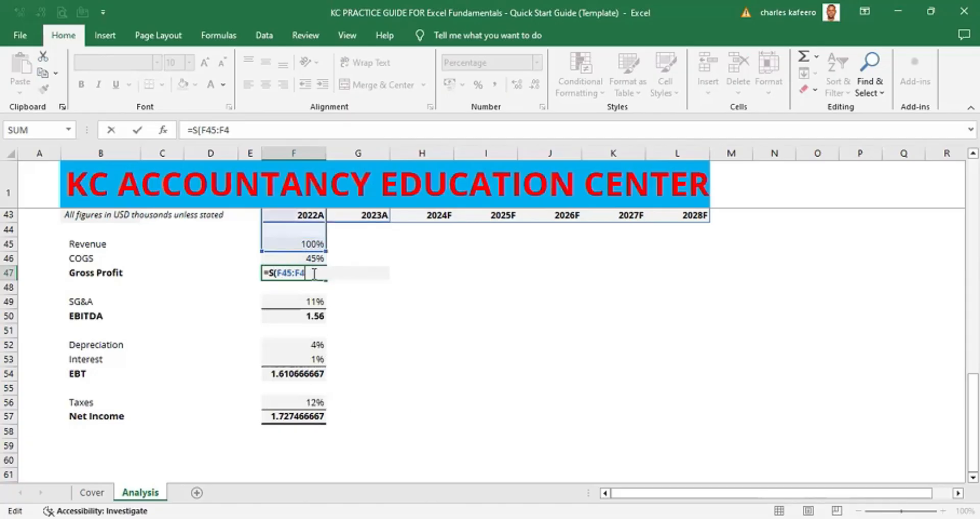
pyautogui.click(315, 242)
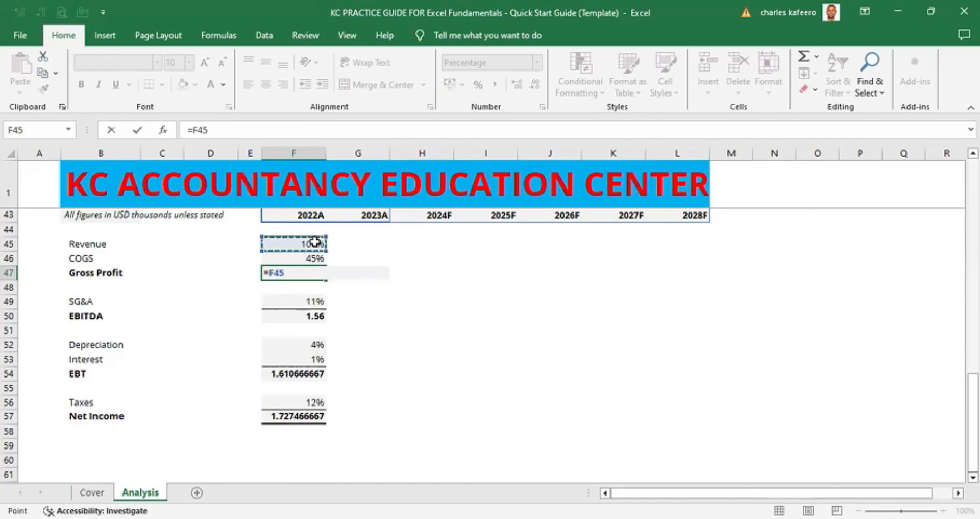
pyautogui.write('-')
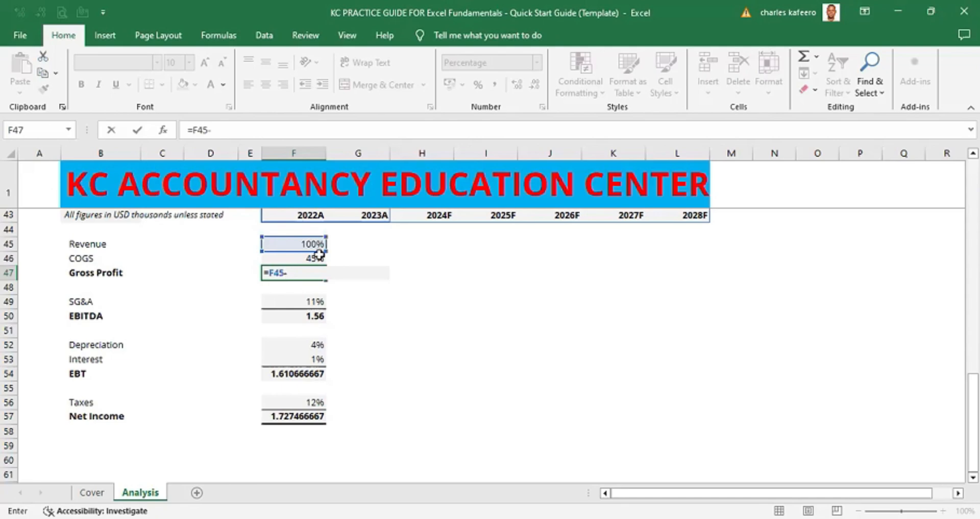
pyautogui.click(316, 254)
pyautogui.hotkey('ctrl', 'Return')
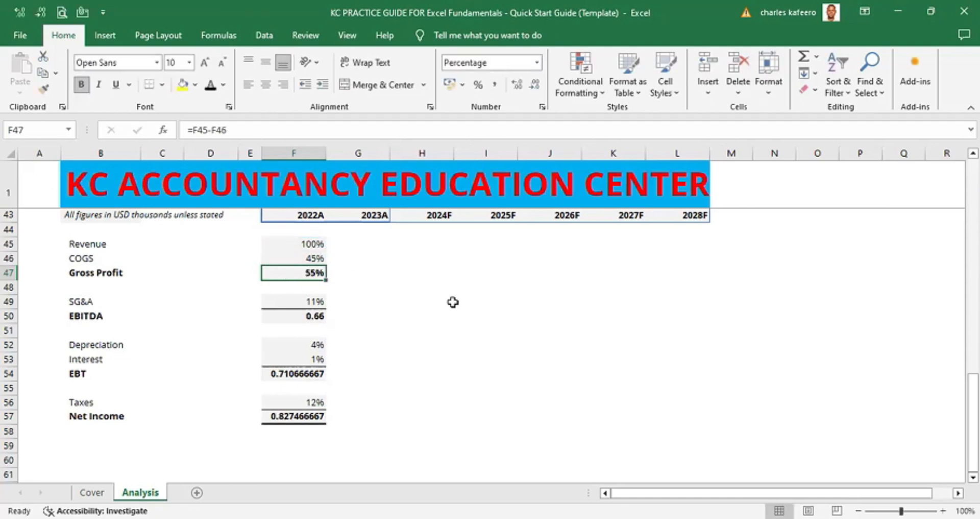
# - Change the 2022A EBITDA ratio formula to Gross Profit ratio minus SG&A ratio
pyautogui.click(315, 316)
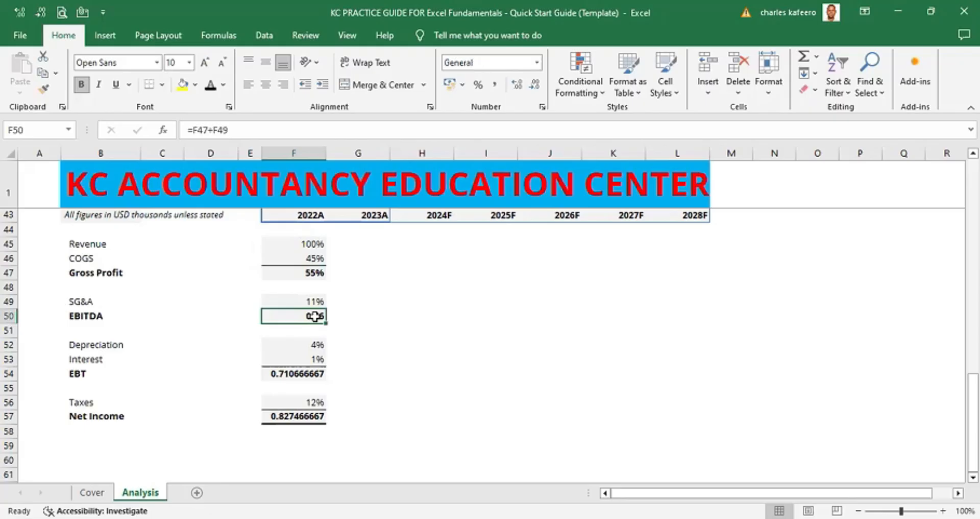
pyautogui.doubleClick(315, 316)
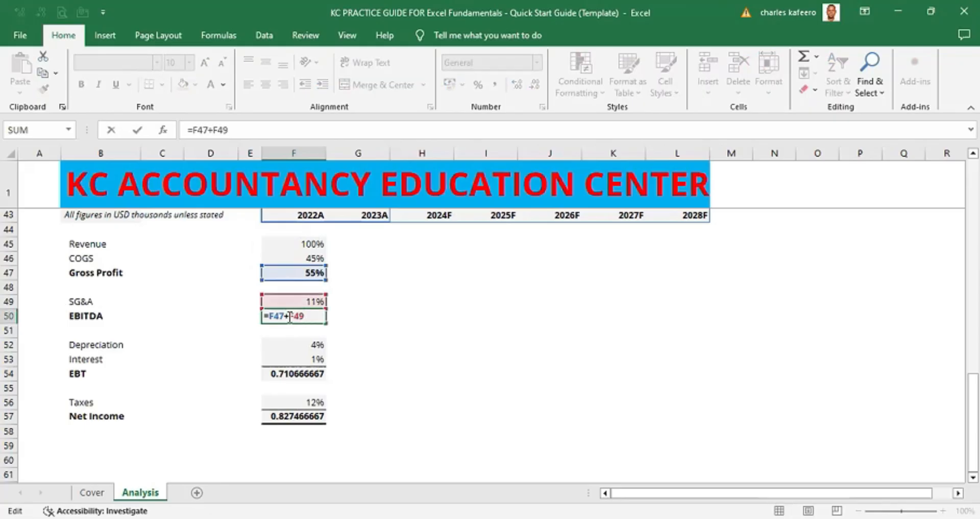
pyautogui.click(289, 316)
pyautogui.press('BackSpace')
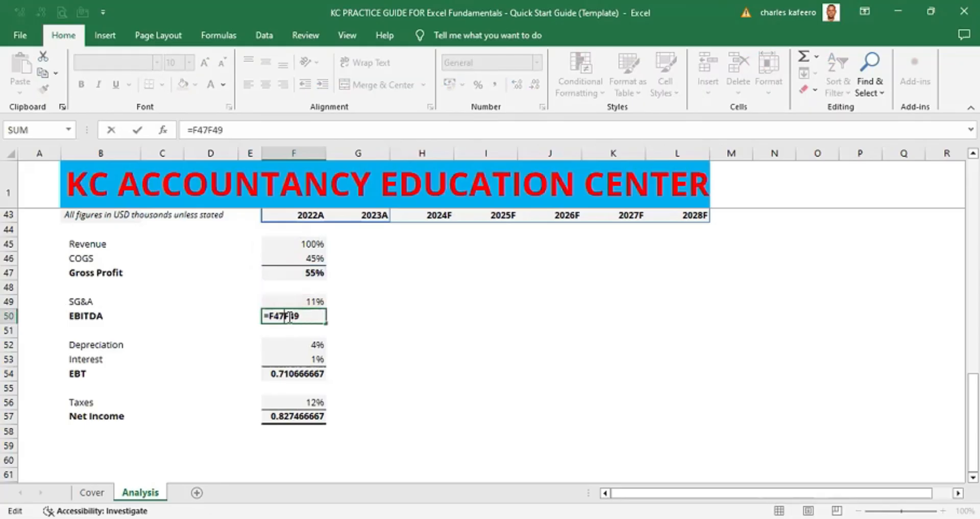
pyautogui.write('-')
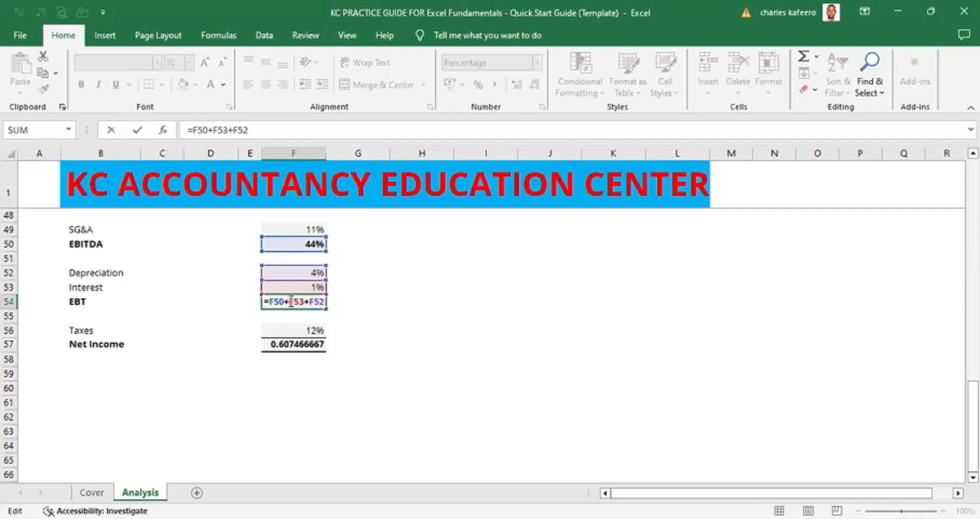
pyautogui.press('BackSpace')
pyautogui.write('-')
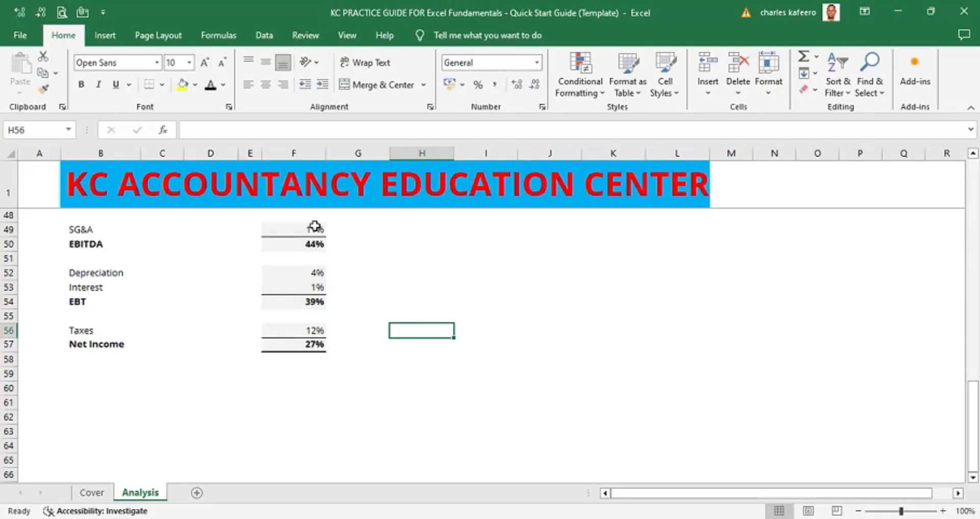
# - Show the 2022A SG&A through Net Income ratios as percentages with one decimal place
pyautogui.moveTo(315, 226); pyautogui.dragTo(316, 345)
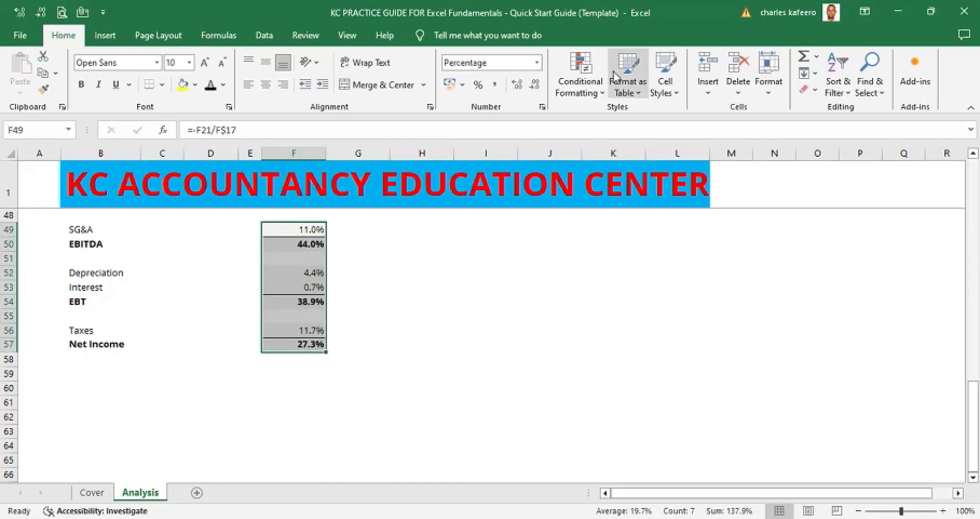
pyautogui.click(519, 244)
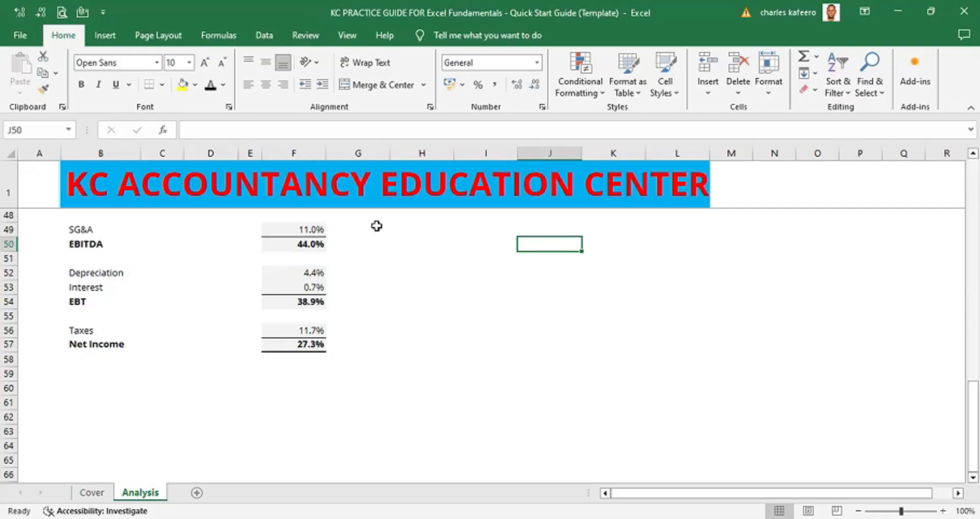
# - Fill the 2022A common-size formulas right across the 2023A to 2028F columns
pyautogui.click(311, 228)
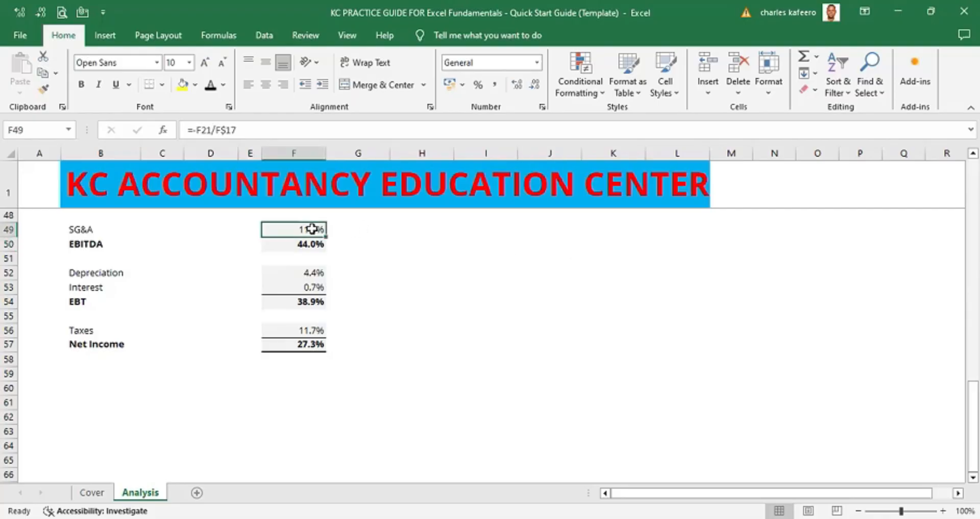
pyautogui.click(972, 153)
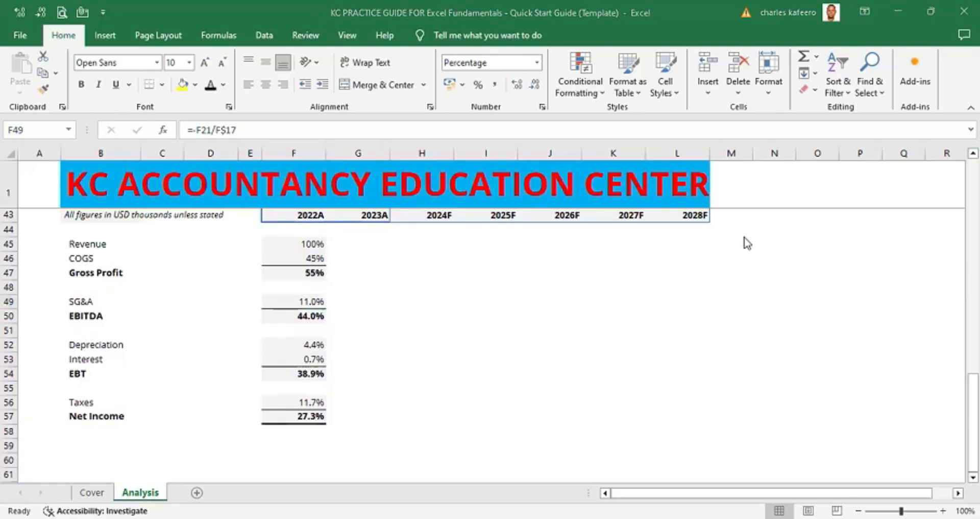
pyautogui.click(308, 245)
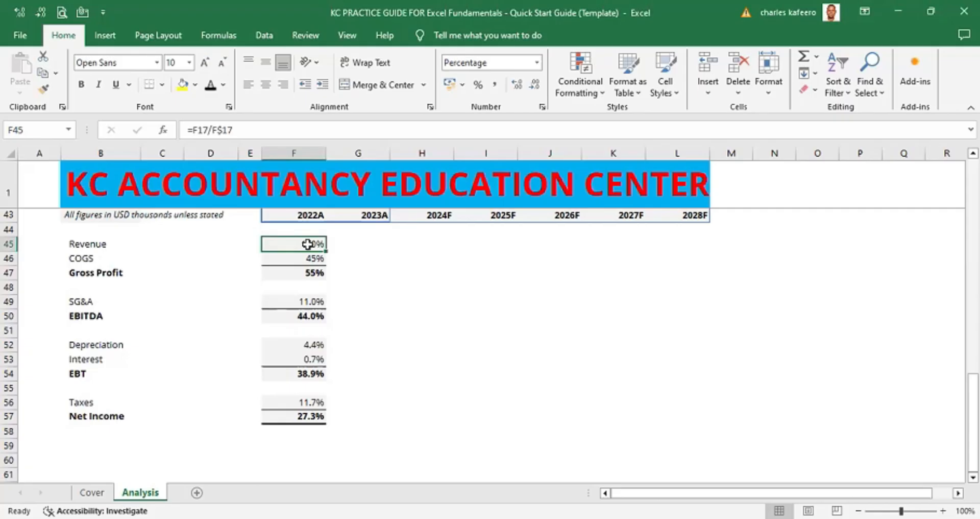
pyautogui.hotkey('shift', 'Down')
pyautogui.hotkey('shift', 'Down')
pyautogui.hotkey('shift', 'Down')
pyautogui.hotkey('shift', 'Down')
pyautogui.hotkey('shift', 'Down')
pyautogui.hotkey('shift', 'Down')
pyautogui.hotkey('shift', 'Down')
pyautogui.hotkey('shift', 'Down')
pyautogui.hotkey('shift', 'Down')
pyautogui.hotkey('shift', 'Down')
pyautogui.hotkey('shift', 'Down')
pyautogui.hotkey('shift', 'Down')
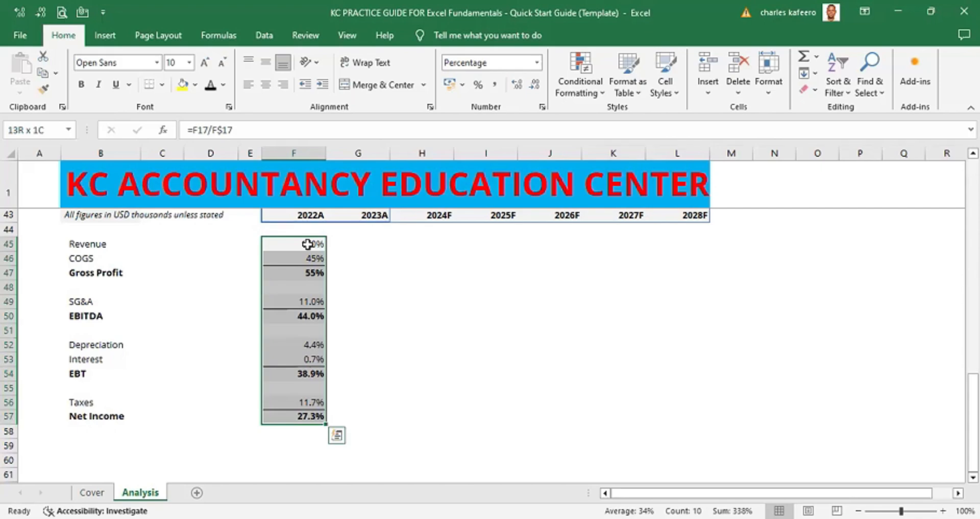
pyautogui.hotkey('shift', 'Right')
pyautogui.hotkey('shift', 'Right')
pyautogui.hotkey('shift', 'Right')
pyautogui.hotkey('shift', 'Right')
pyautogui.hotkey('shift', 'Right')
pyautogui.hotkey('shift', 'Right')
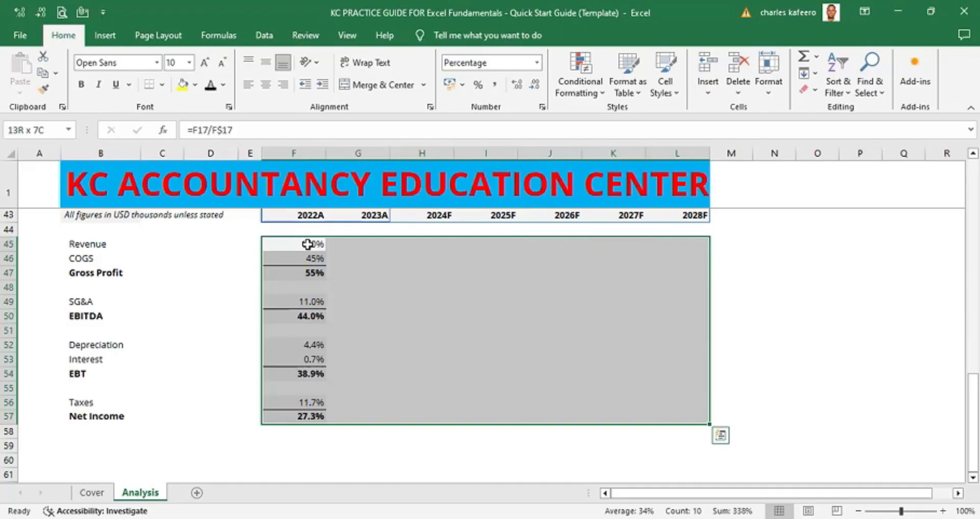
pyautogui.hotkey('ctrl', 'r')
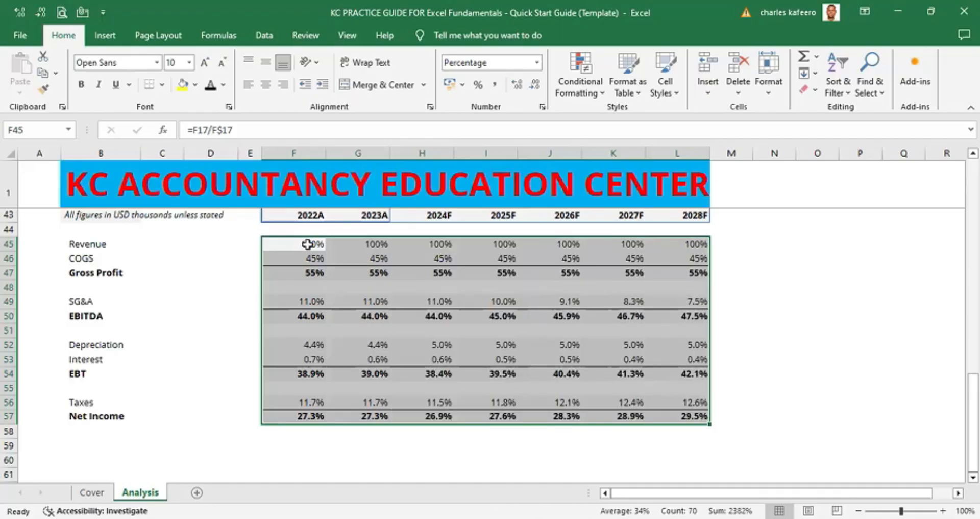
pyautogui.click(797, 313)
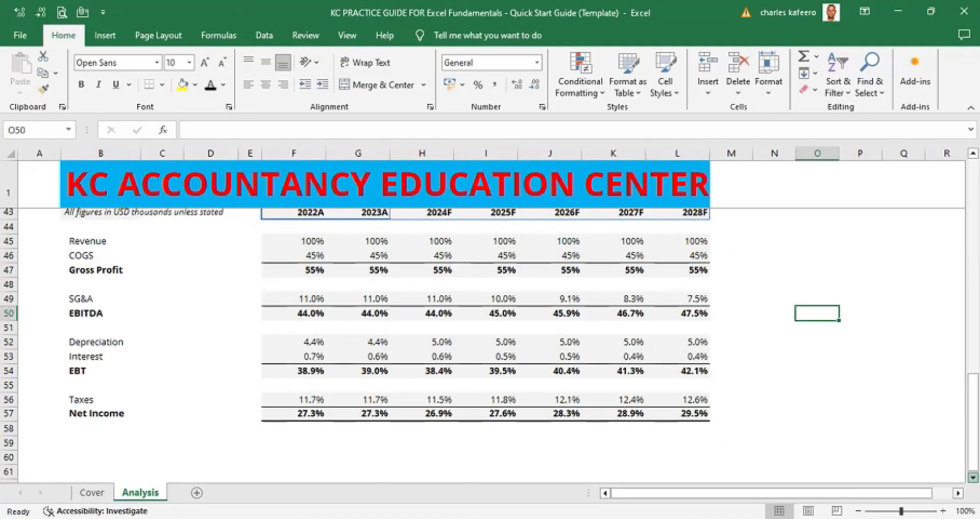
# - Examine the common-size subtotal rows and compare them with the original income statement above
pyautogui.scroll(-1, 490, 345)
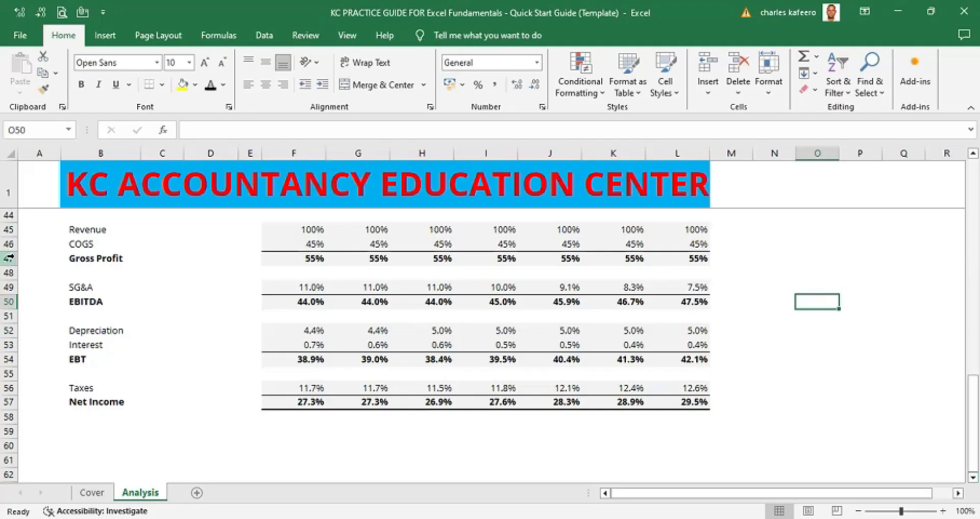
pyautogui.click(8, 257)
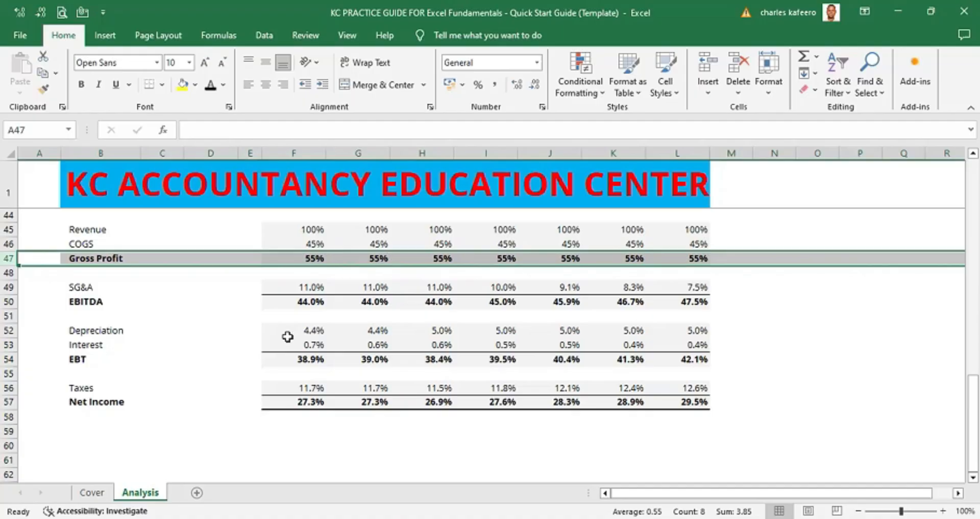
pyautogui.click(10, 359)
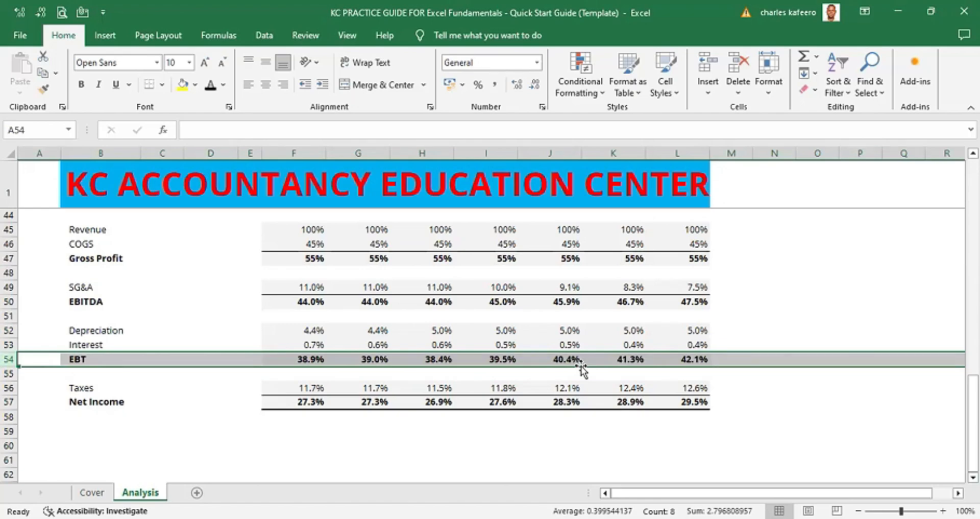
pyautogui.click(8, 388)
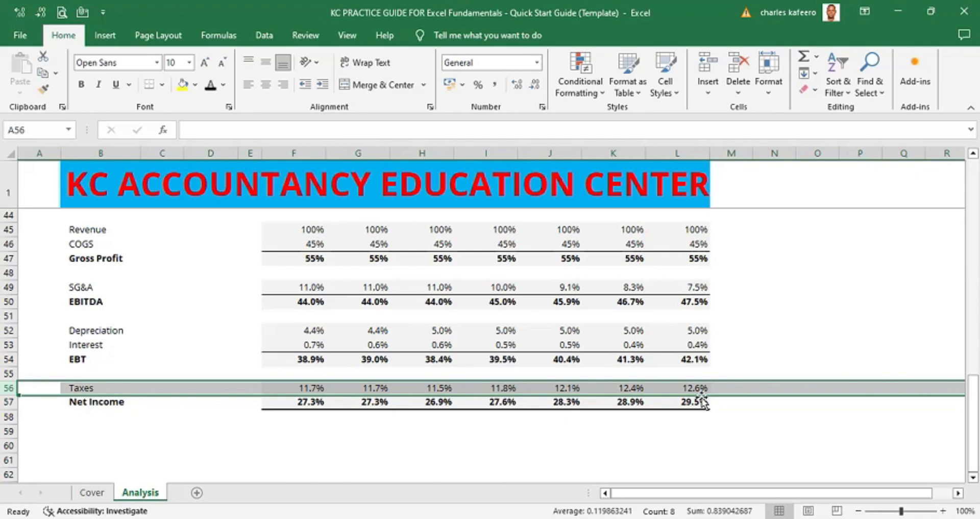
pyautogui.click(6, 402)
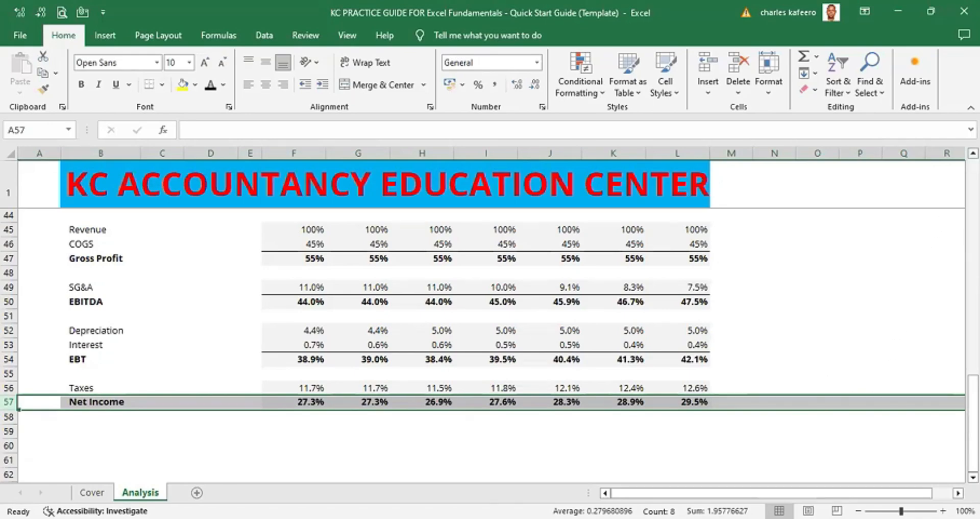
pyautogui.scroll(5, 490, 316)
pyautogui.scroll(5, 891, 364)
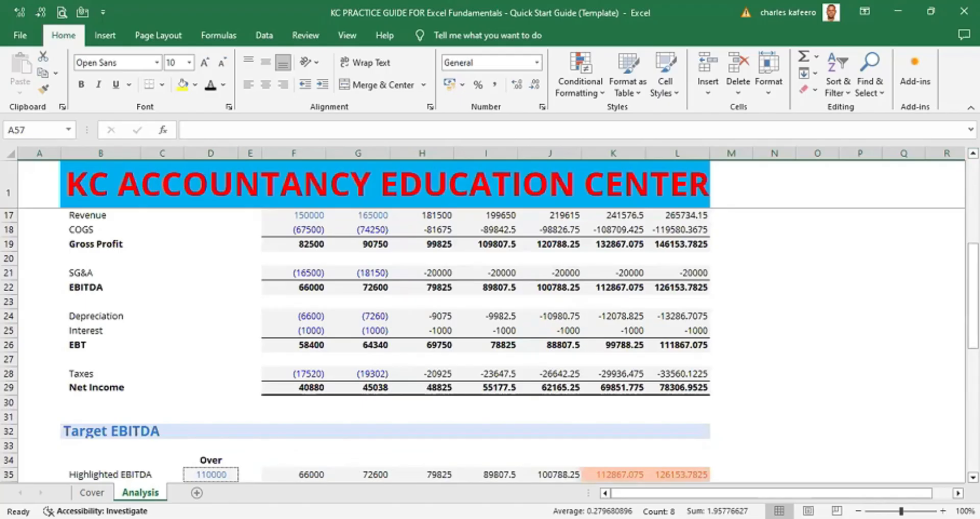
pyautogui.scroll(-8, 490, 346)
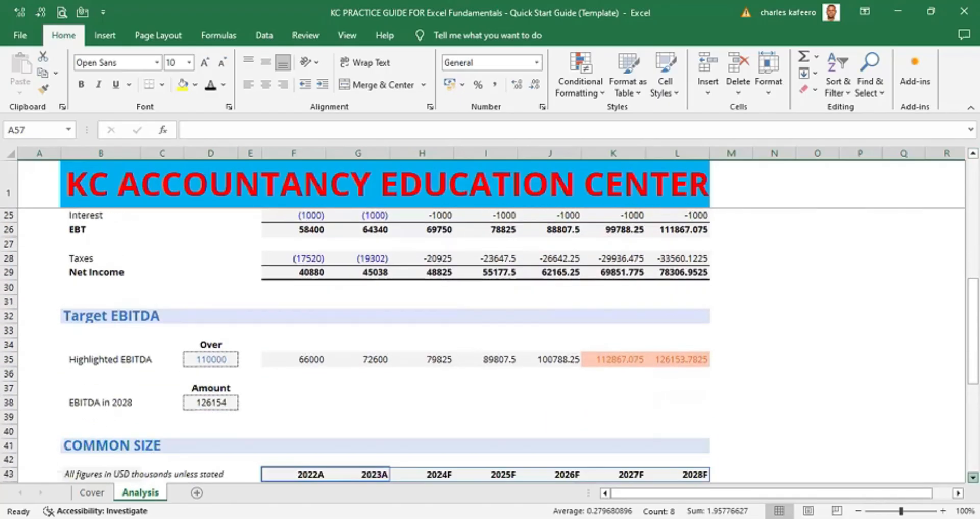
pyautogui.scroll(-1, 734, 367)
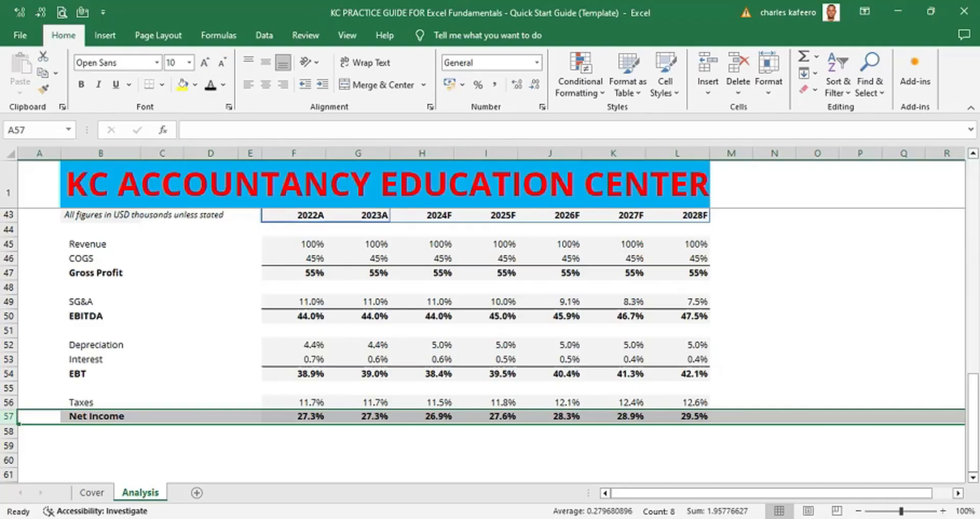
pyautogui.scroll(1, 490, 332)
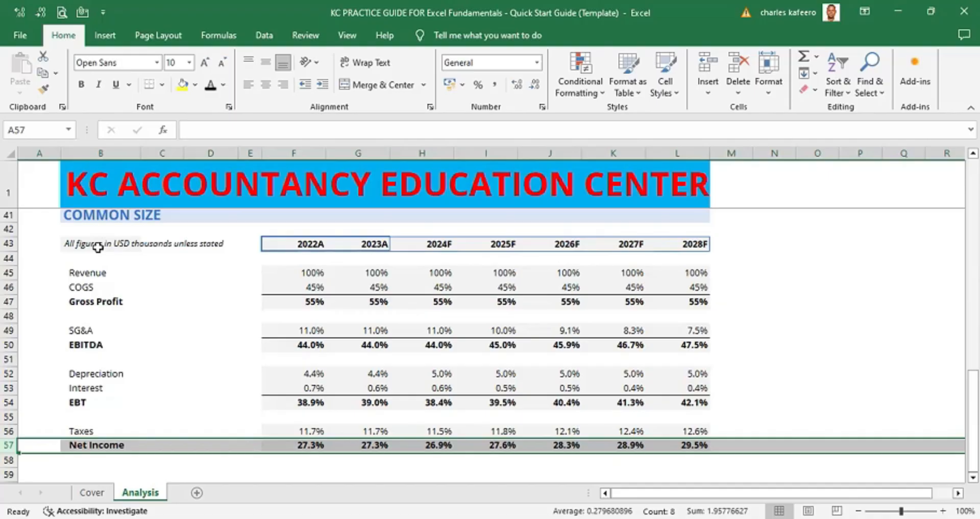
# - Copy the whole Income Statement block from row 15 to row 29 and paste it starting at cell B60
pyautogui.click(775, 330)
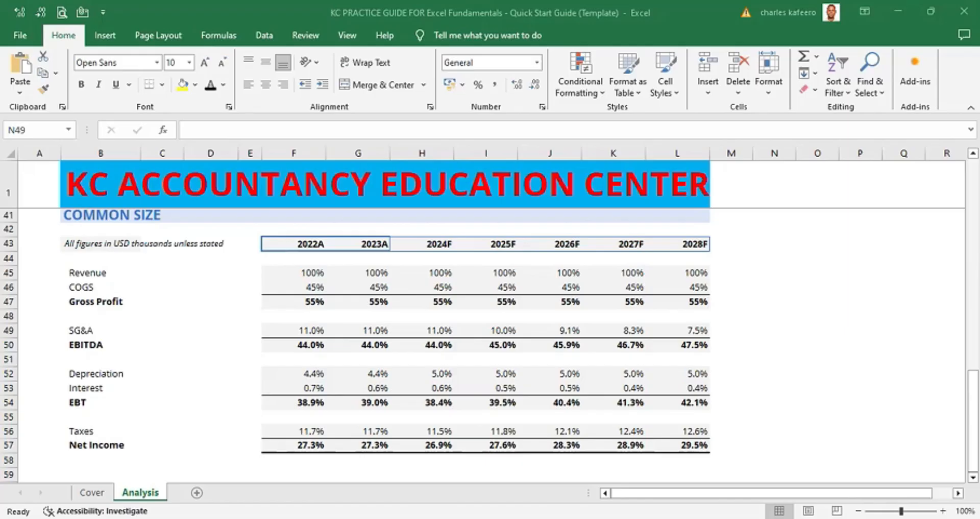
pyautogui.scroll(5, 490, 347)
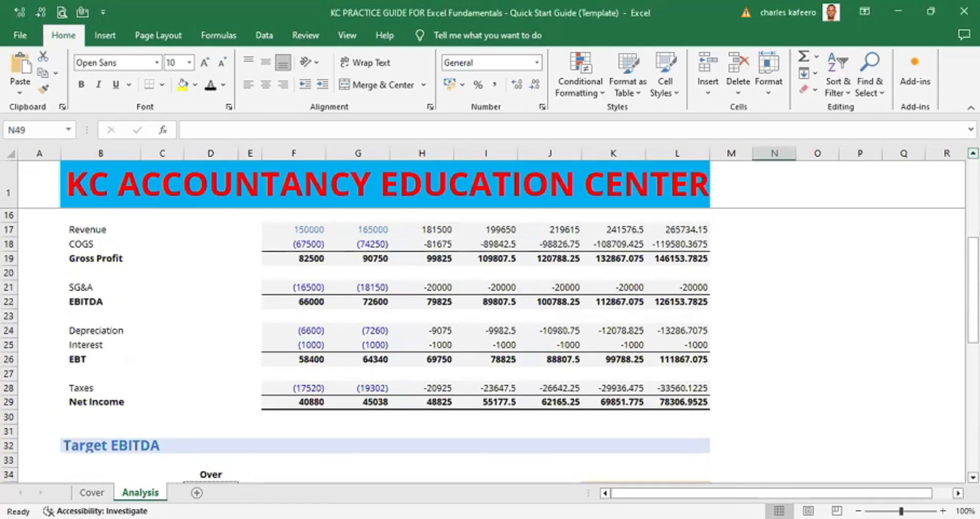
pyautogui.scroll(1, 490, 316)
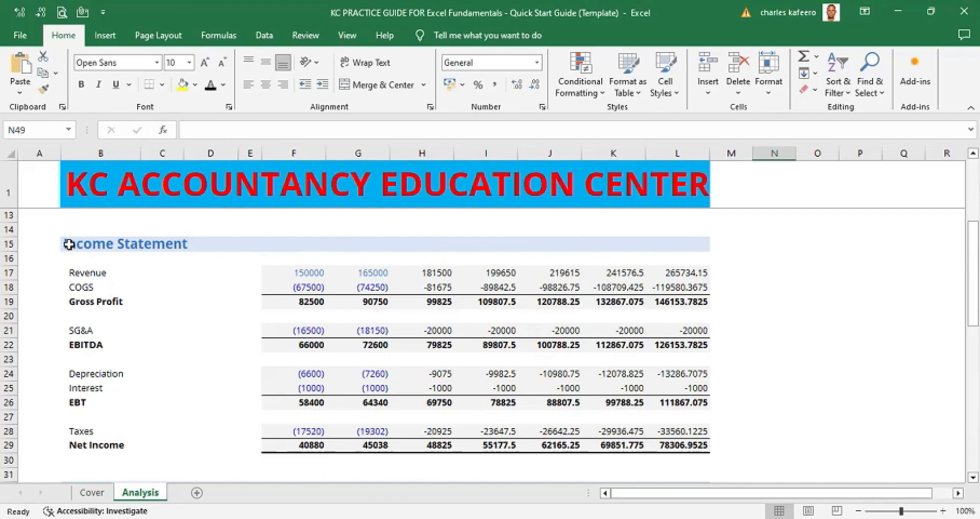
pyautogui.moveTo(69, 244); pyautogui.dragTo(702, 439)
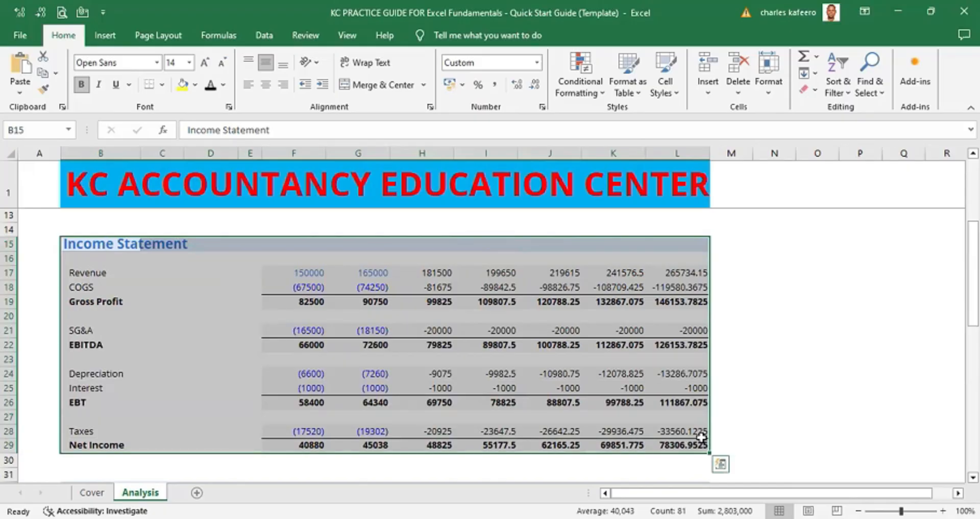
pyautogui.hotkey('ctrl', 'c')
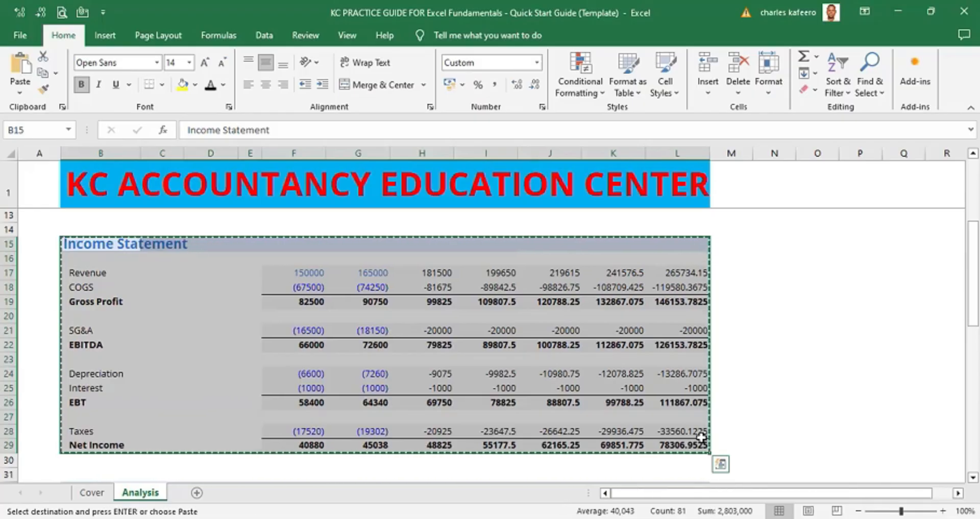
pyautogui.press('Down')
pyautogui.press('Down')
pyautogui.press('Down')
pyautogui.press('Down')
pyautogui.press('Down')
pyautogui.press('Down')
pyautogui.press('Down')
pyautogui.press('Down')
pyautogui.press('Down')
pyautogui.press('Down')
pyautogui.press('Down')
pyautogui.press('Down')
pyautogui.press('Down')
pyautogui.press('Down')
pyautogui.press('Down')
pyautogui.press('Down')
pyautogui.press('Down')
pyautogui.press('Down')
pyautogui.press('Down')
pyautogui.press('Down')
pyautogui.press('Down')
pyautogui.press('Down')
pyautogui.press('Down')
pyautogui.press('Down')
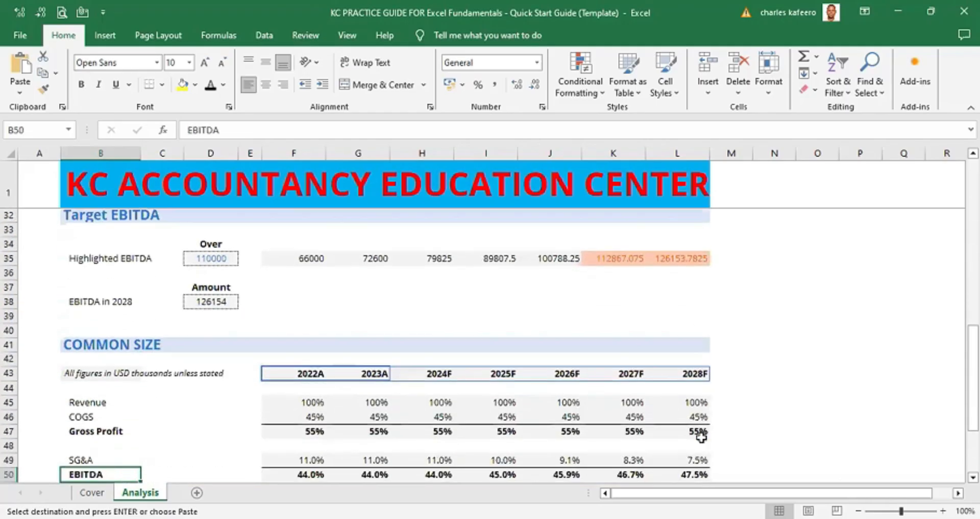
pyautogui.press('Down')
pyautogui.press('Down')
pyautogui.press('Down')
pyautogui.press('Down')
pyautogui.press('Down')
pyautogui.press('Down')
pyautogui.press('Down')
pyautogui.press('Down')
pyautogui.press('Down')
pyautogui.press('Down')
pyautogui.press('Down')
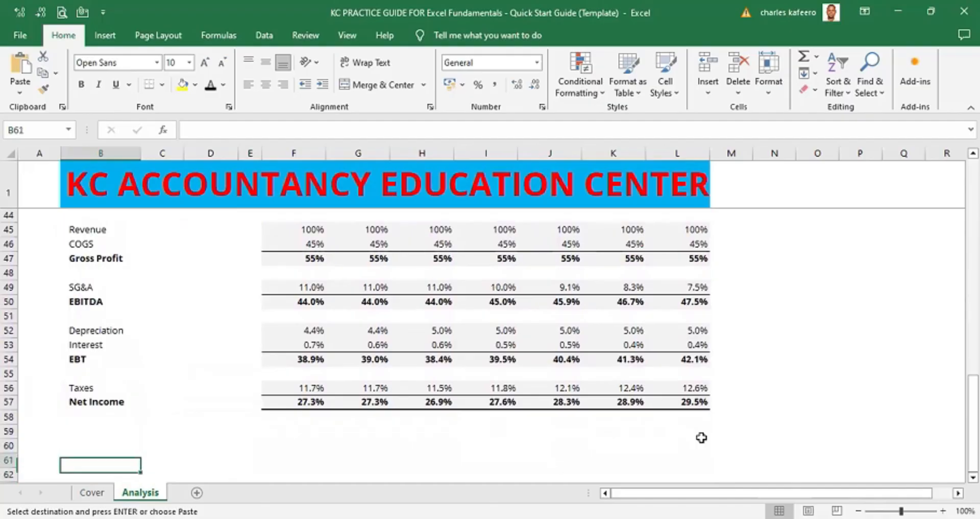
pyautogui.press('Up')
pyautogui.press('Down')
pyautogui.press('Up')
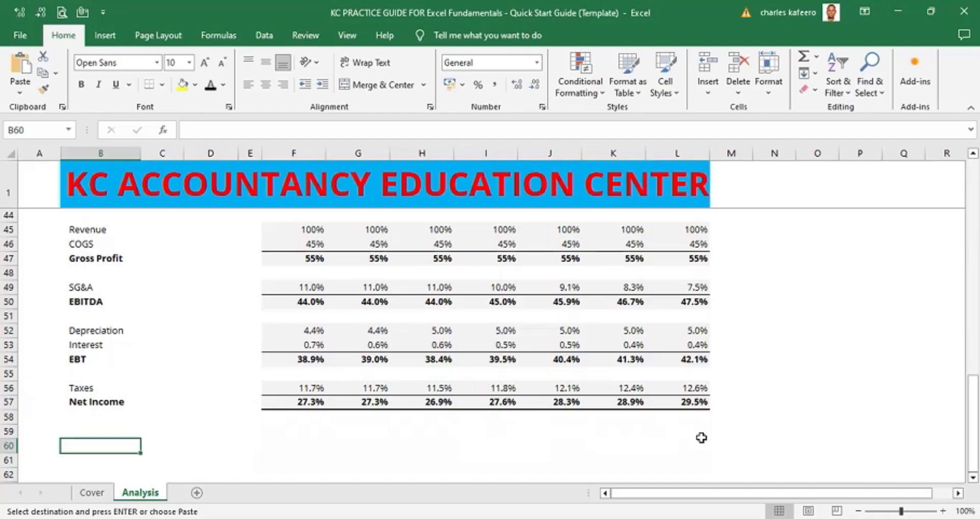
pyautogui.hotkey('ctrl', 'v')
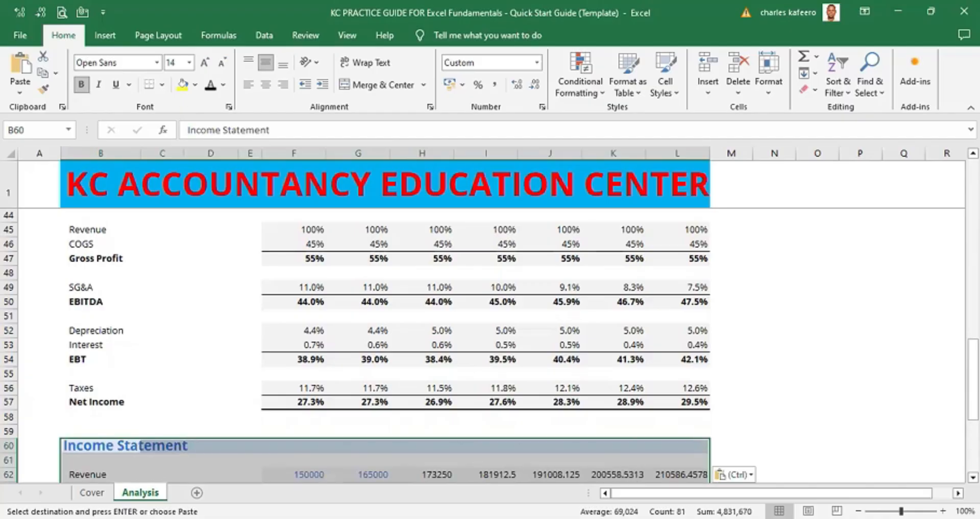
pyautogui.scroll(-4, 490, 347)
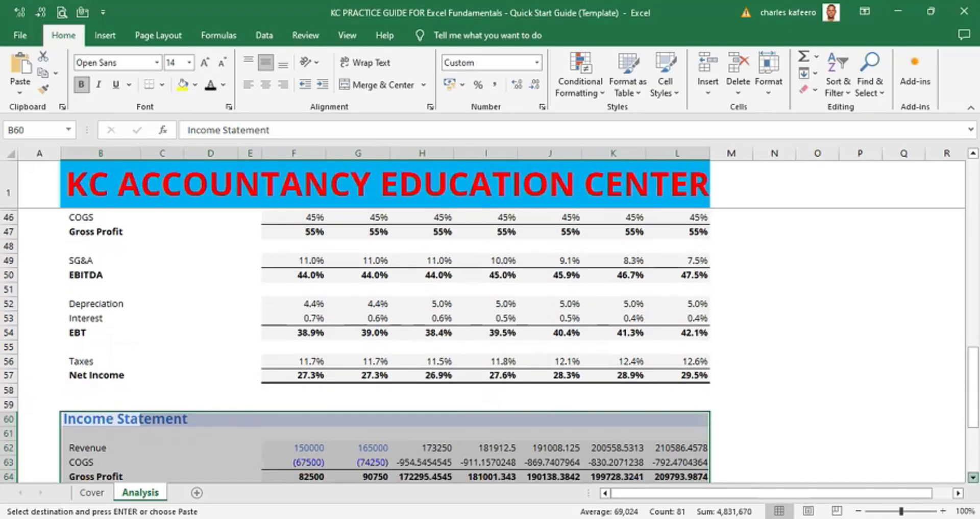
pyautogui.click(973, 477)
pyautogui.click(774, 331)
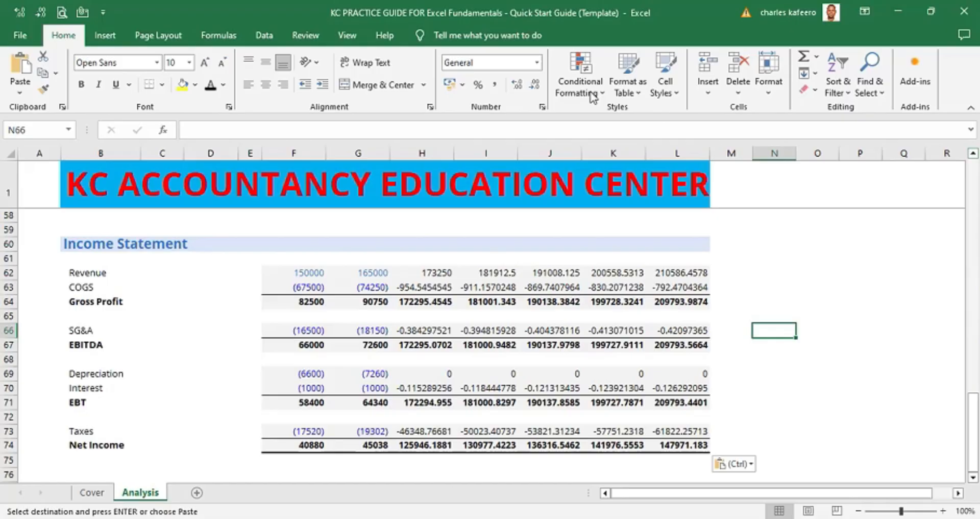
# - Insert a blank row at row 61 beneath the pasted heading, then undo the insertion
pyautogui.click(9, 258)
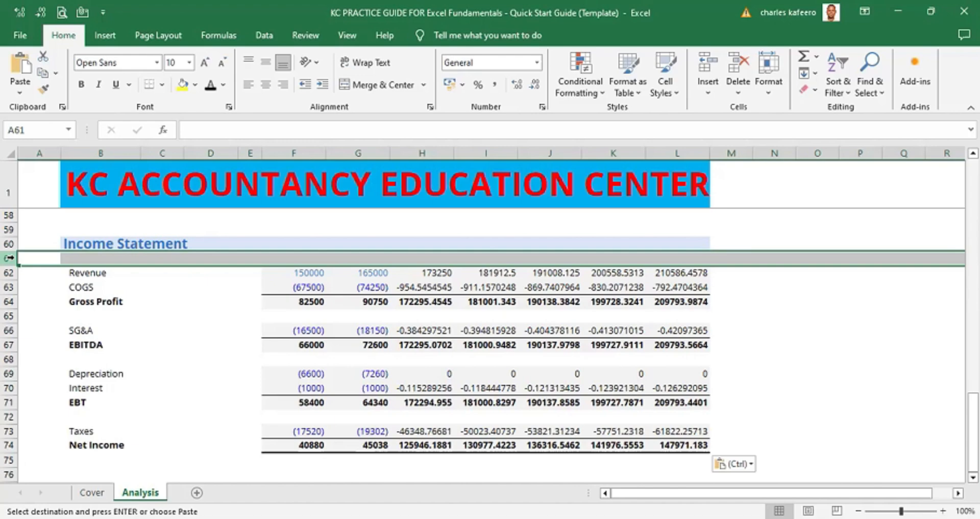
pyautogui.rightClick(92, 257)
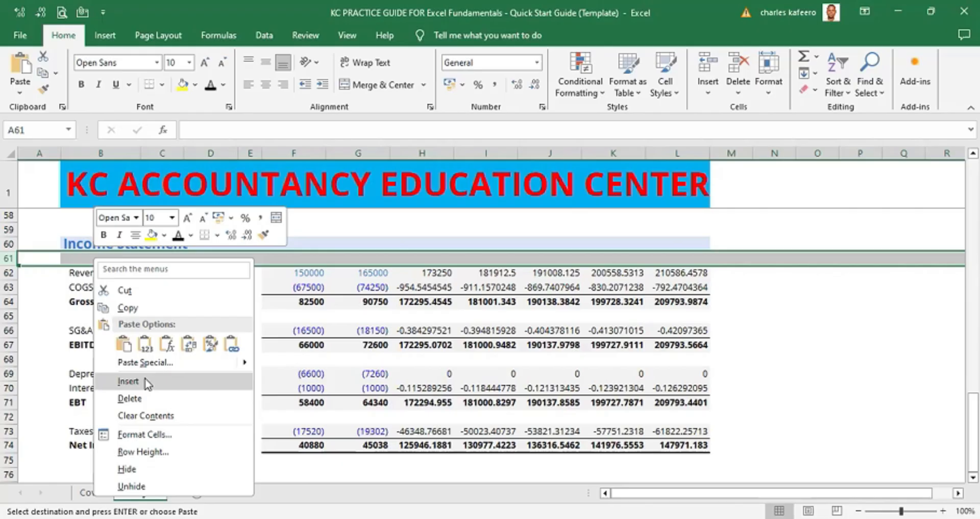
pyautogui.click(128, 381)
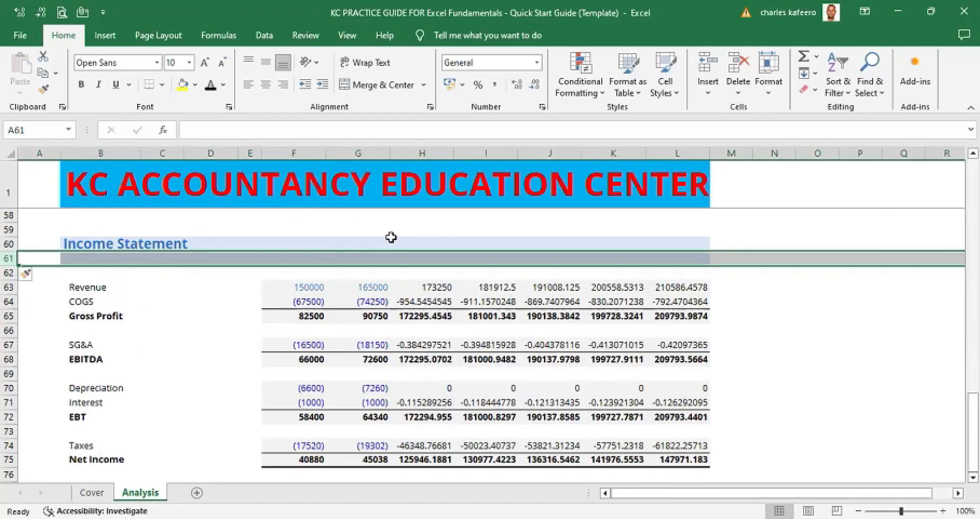
pyautogui.hotkey('ctrl', 'z')
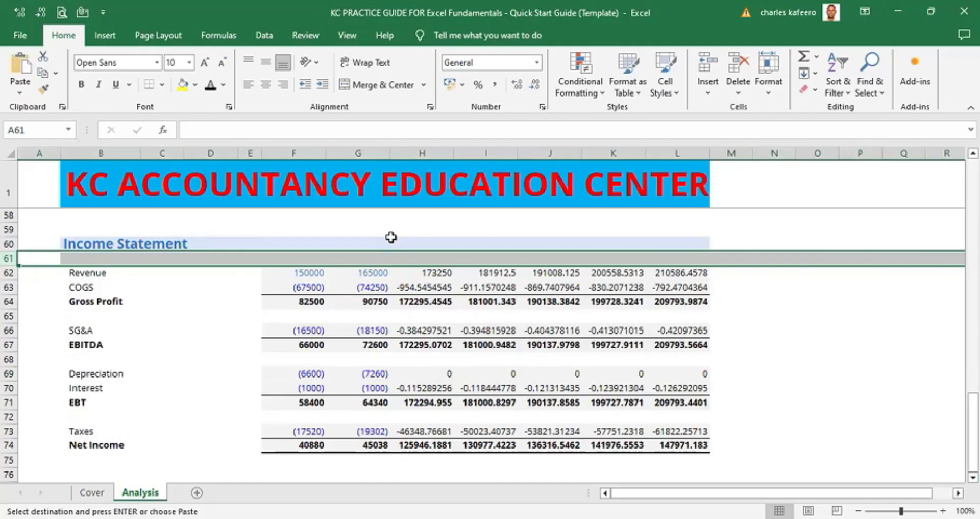
pyautogui.click(162, 299)
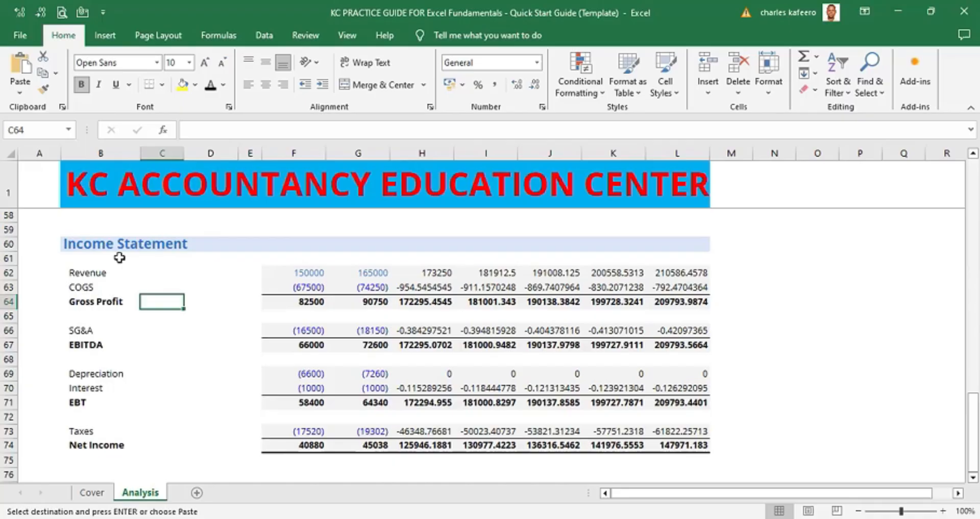
pyautogui.click(9, 258)
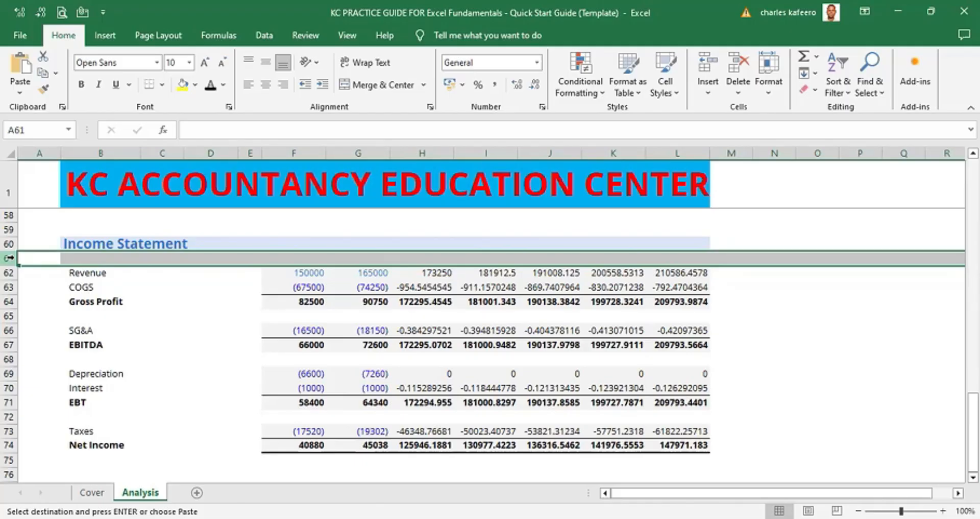
pyautogui.click(113, 299)
pyautogui.click(97, 261)
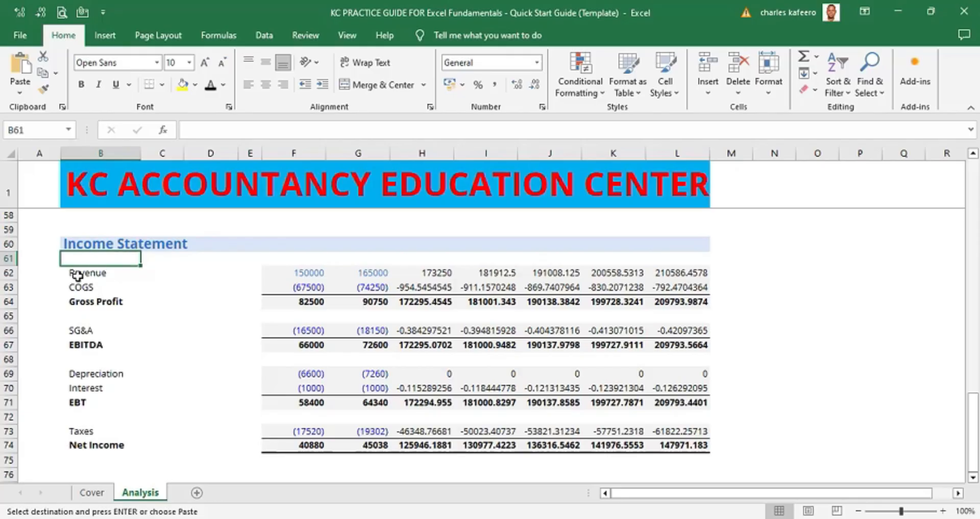
pyautogui.click(78, 276)
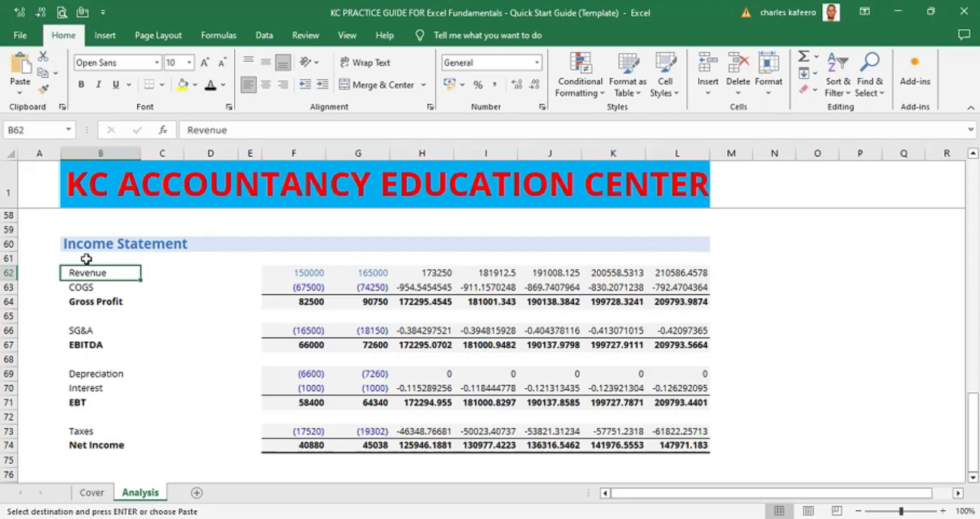
pyautogui.click(8, 258)
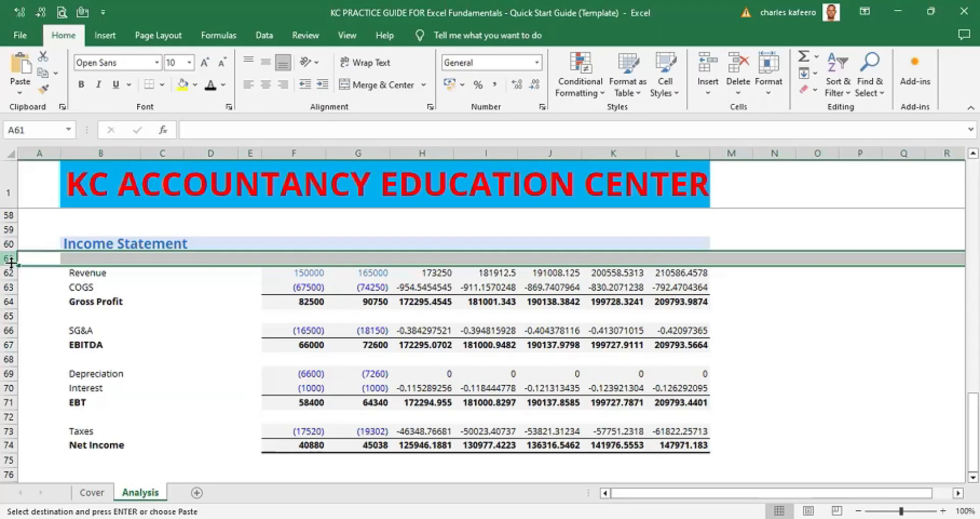
pyautogui.click(91, 270)
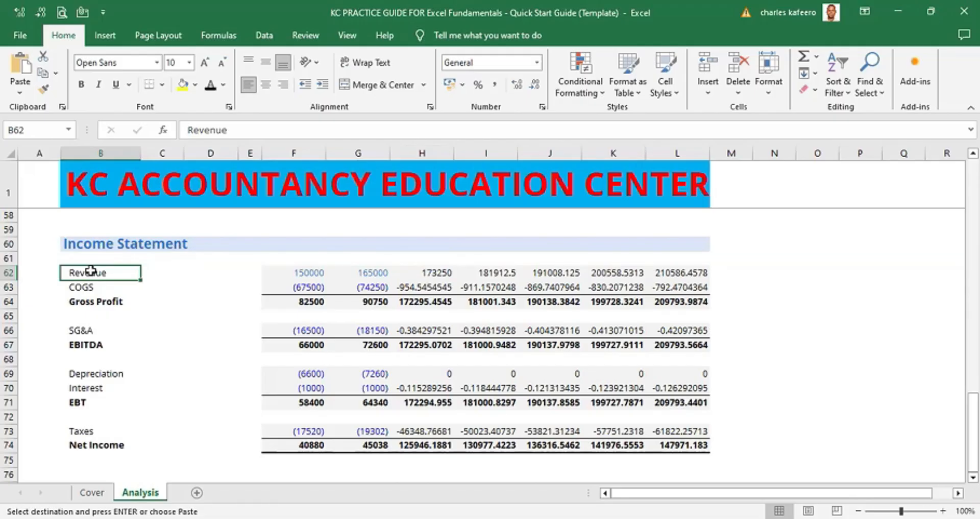
pyautogui.press('alt')
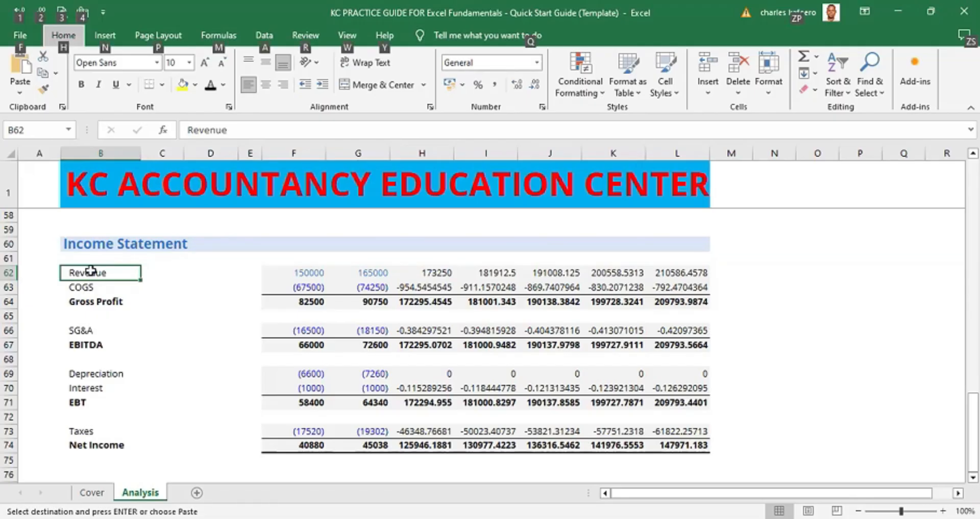
pyautogui.press('i')
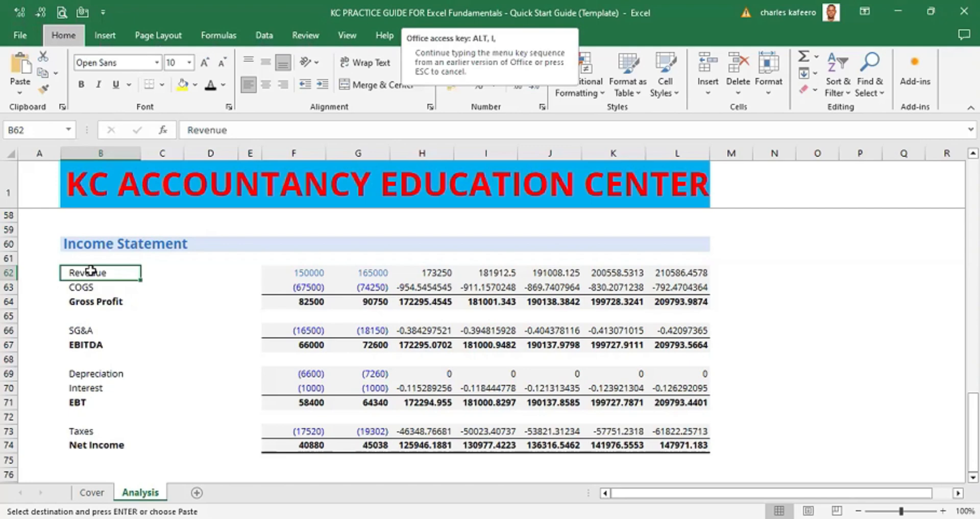
pyautogui.press('Escape')
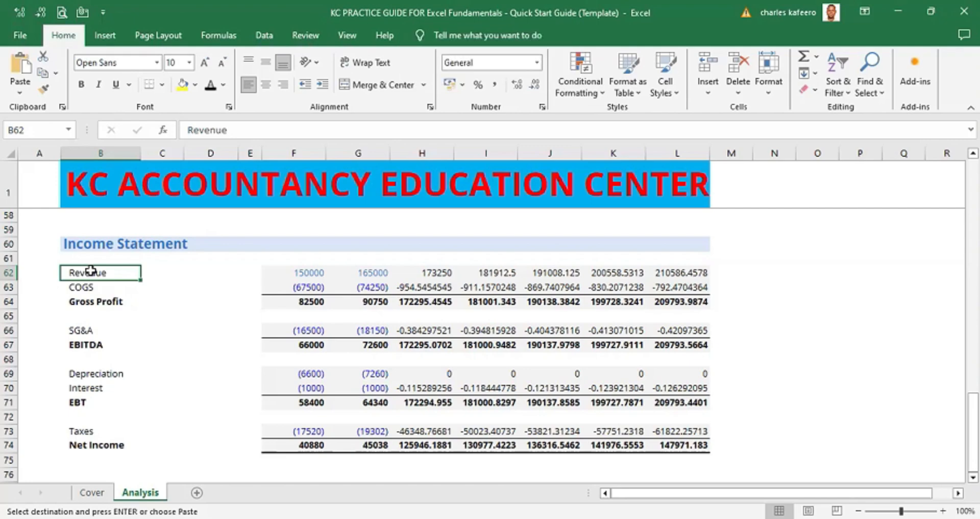
pyautogui.press('alt')
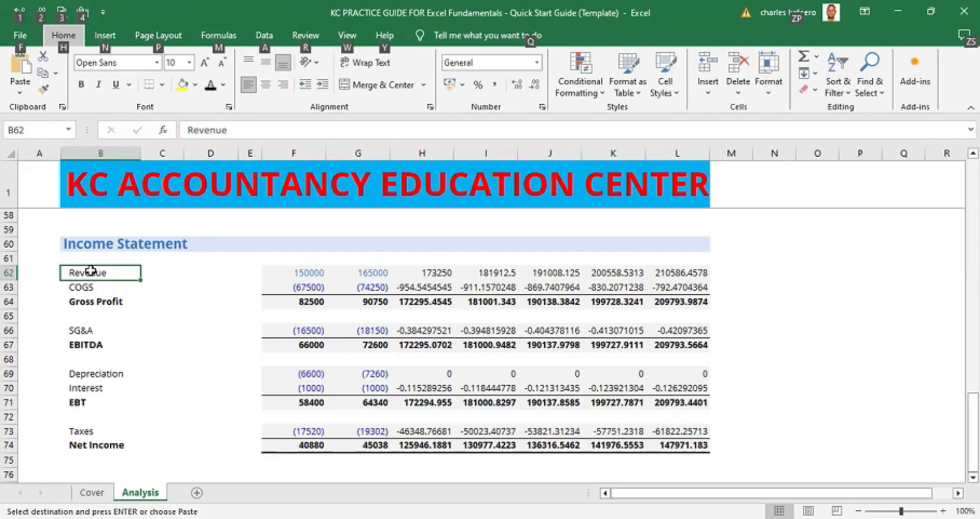
pyautogui.press('n')
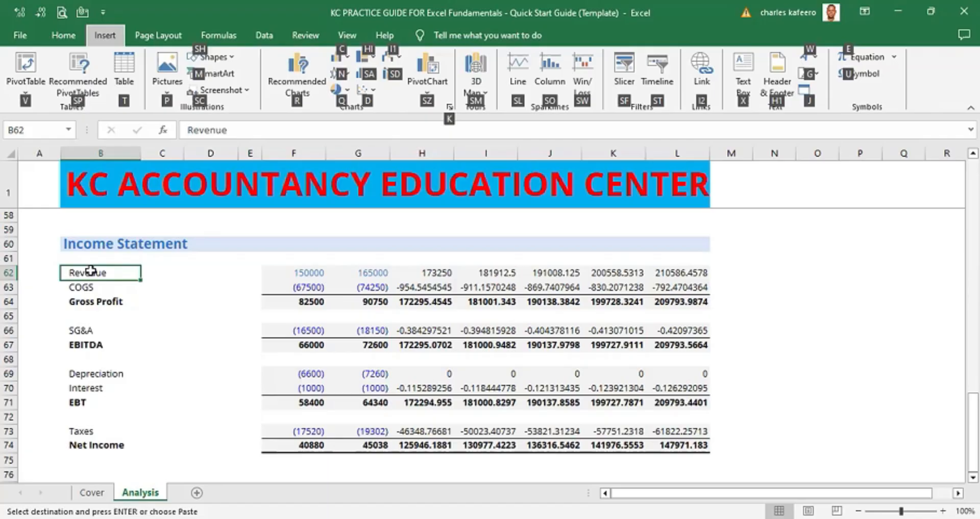
# - Insert a row above the pasted Revenue line at row 62 and undo it
pyautogui.click(245, 255)
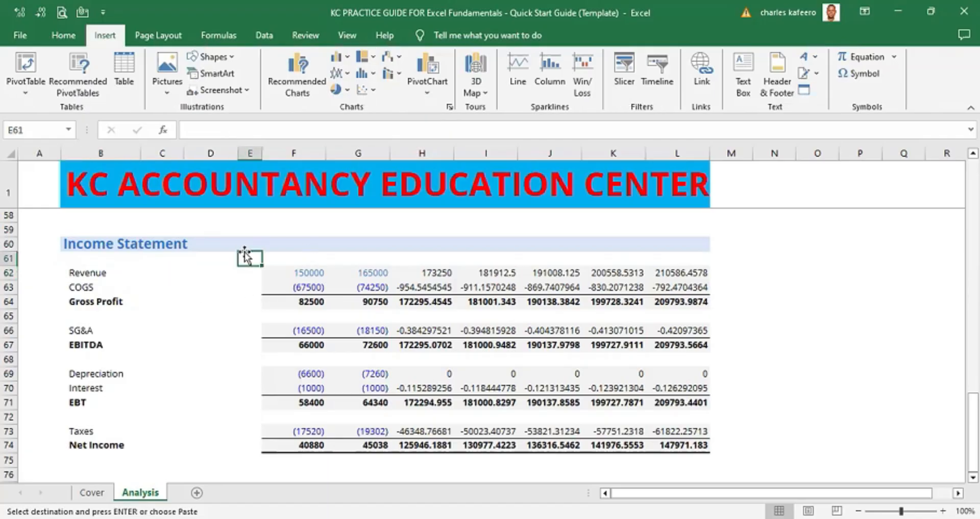
pyautogui.click(101, 273)
pyautogui.press('alt')
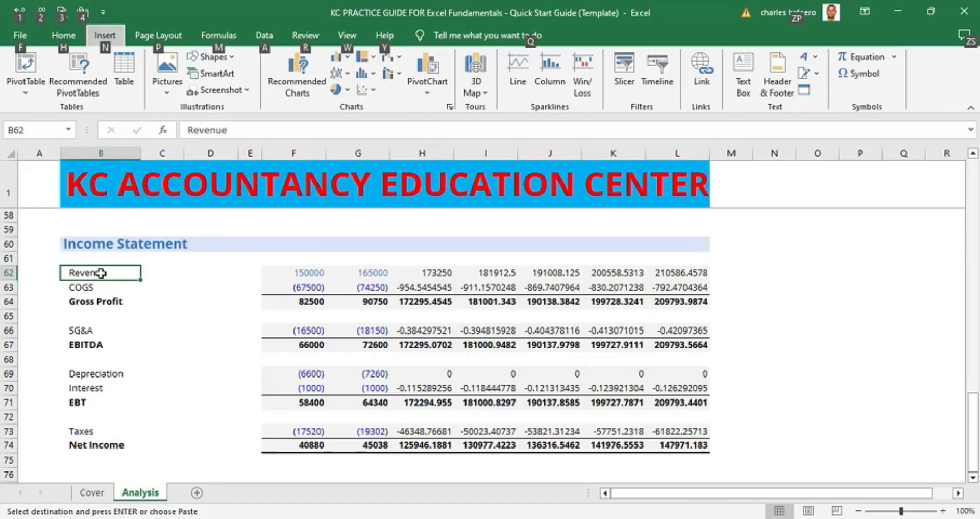
pyautogui.press('i')
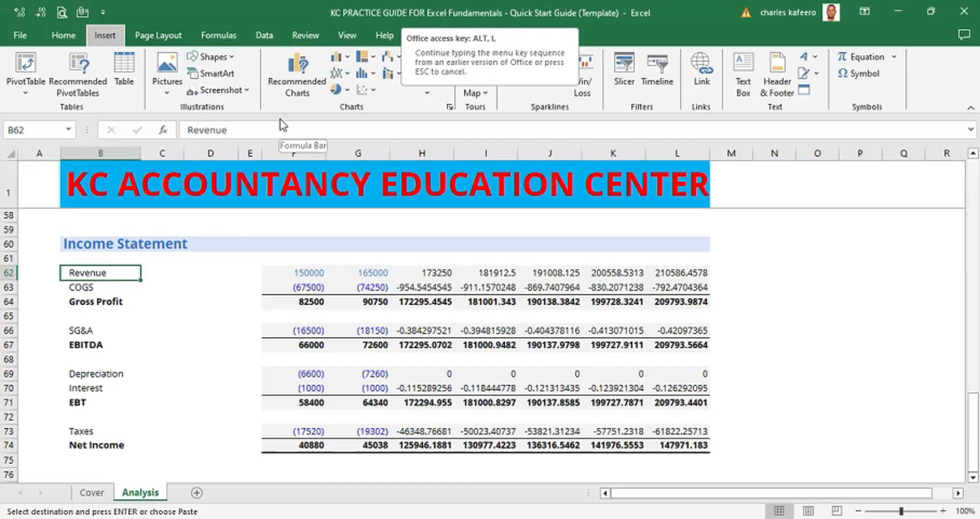
pyautogui.click(770, 229)
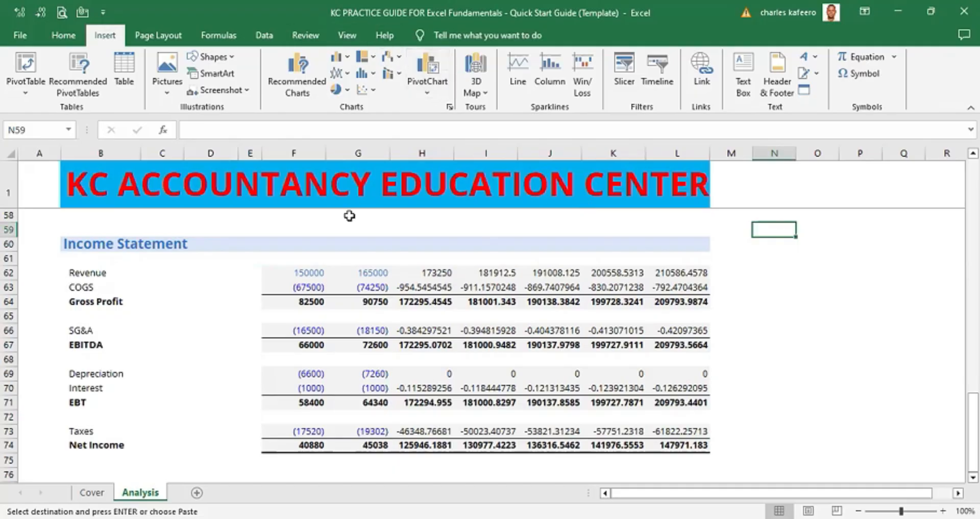
pyautogui.click(93, 267)
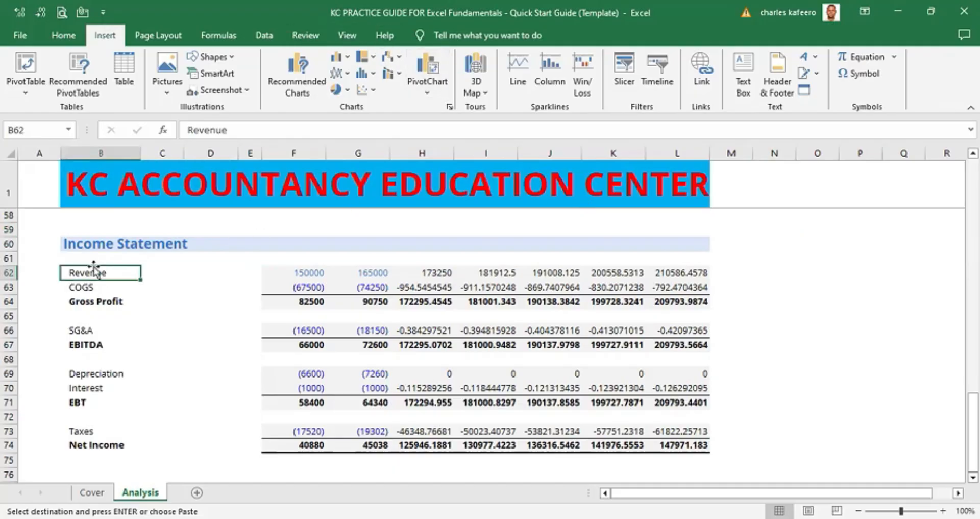
pyautogui.press('alt')
pyautogui.press('i')
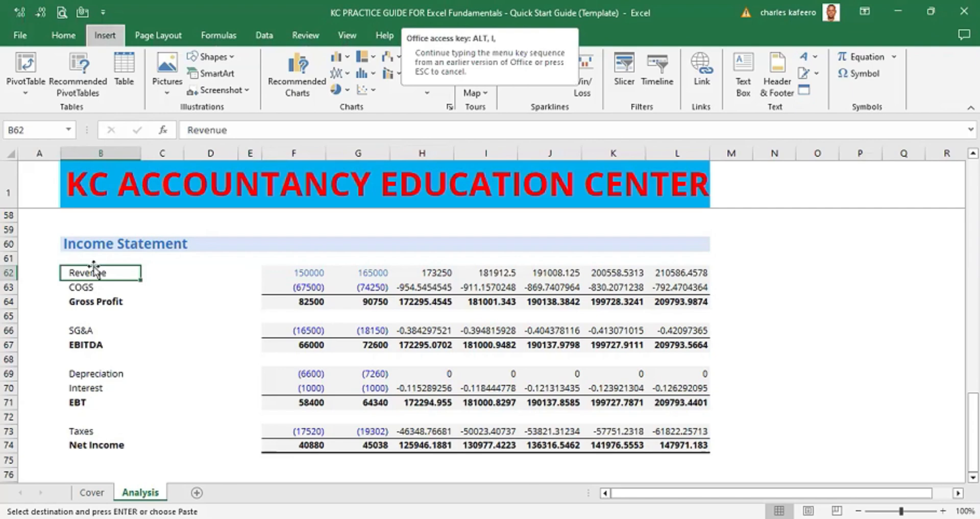
pyautogui.press('r')
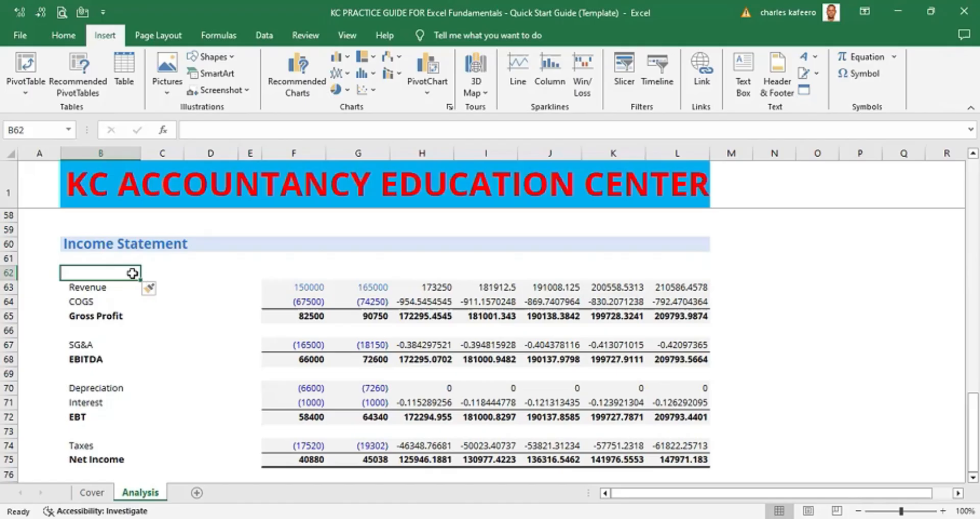
pyautogui.hotkey('ctrl', 'z')
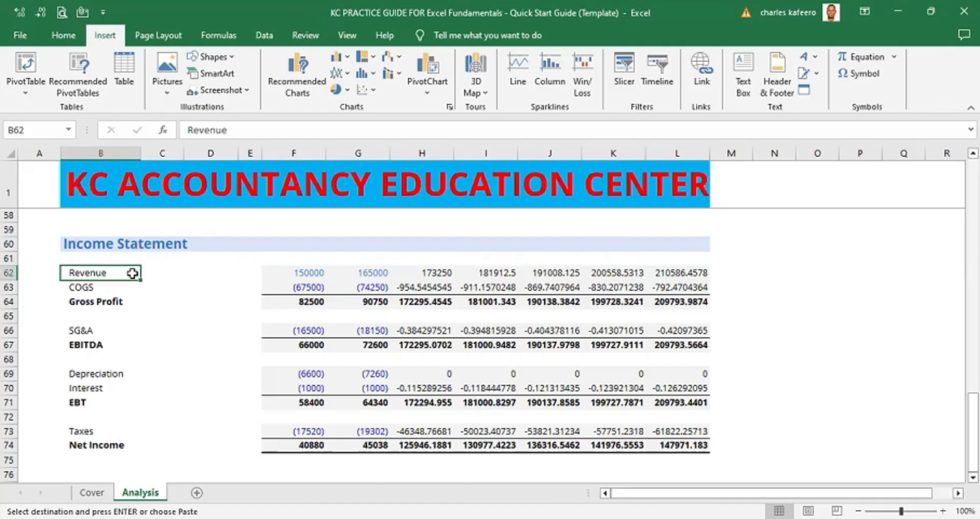
# - Insert a blank row above the Revenue line of the pasted income statement
pyautogui.press('alt')
pyautogui.press('i')
pyautogui.press('r')
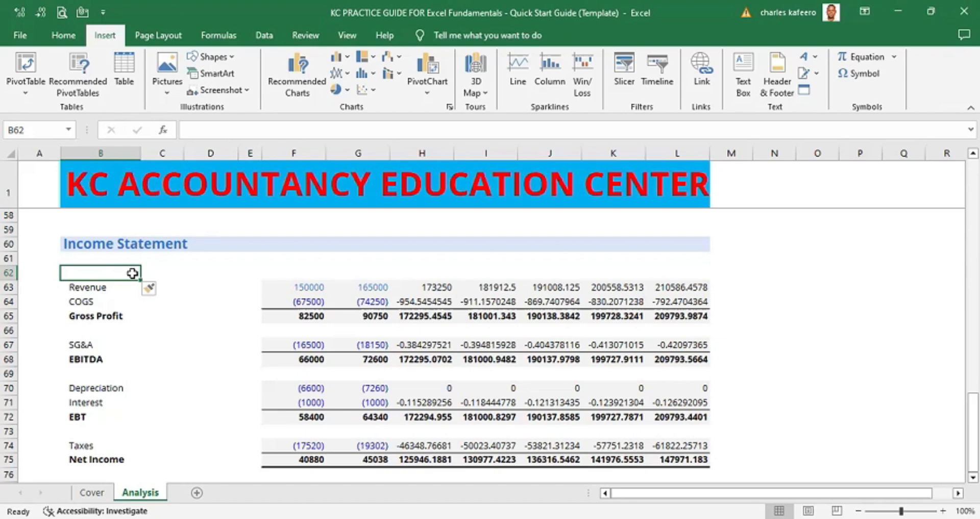
# - Insert another blank row above the Revenue line of the pasted income statement
pyautogui.press('alt')
pyautogui.press('i')
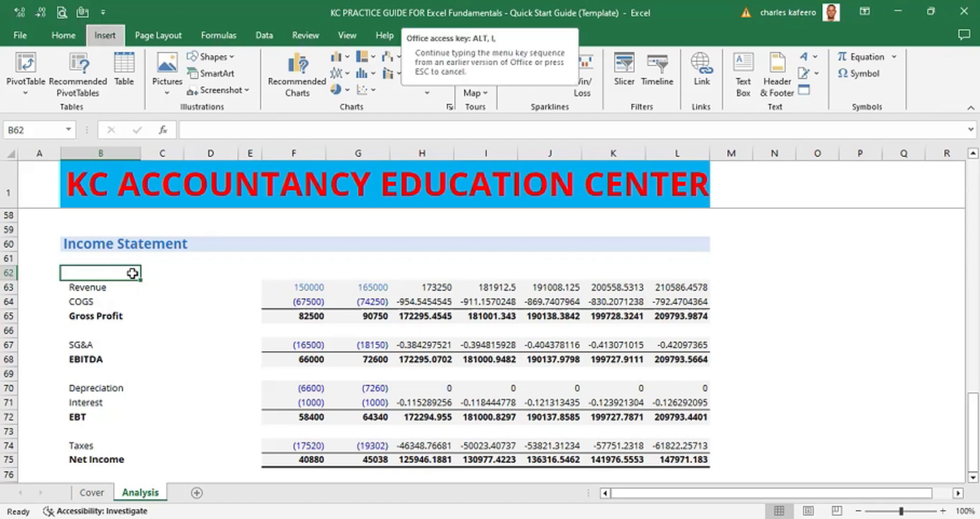
pyautogui.press('r')
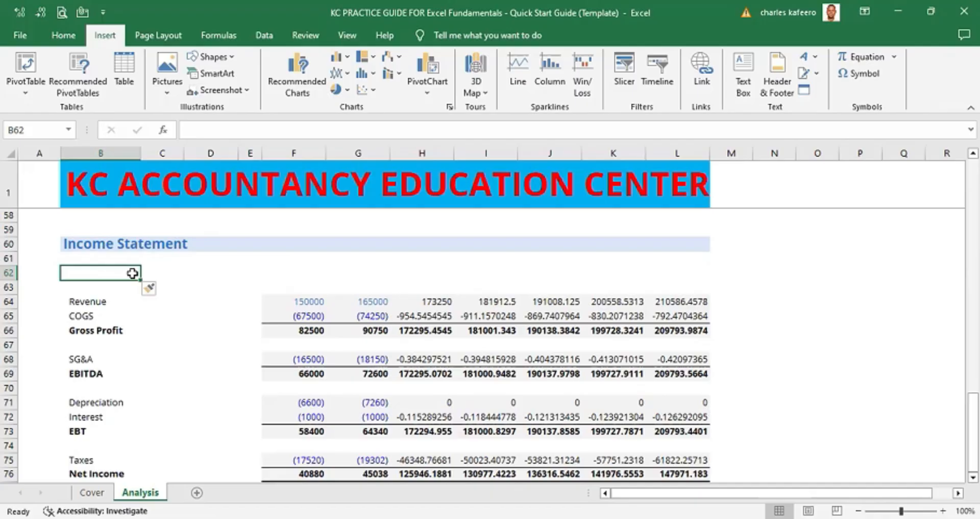
pyautogui.click(9, 273)
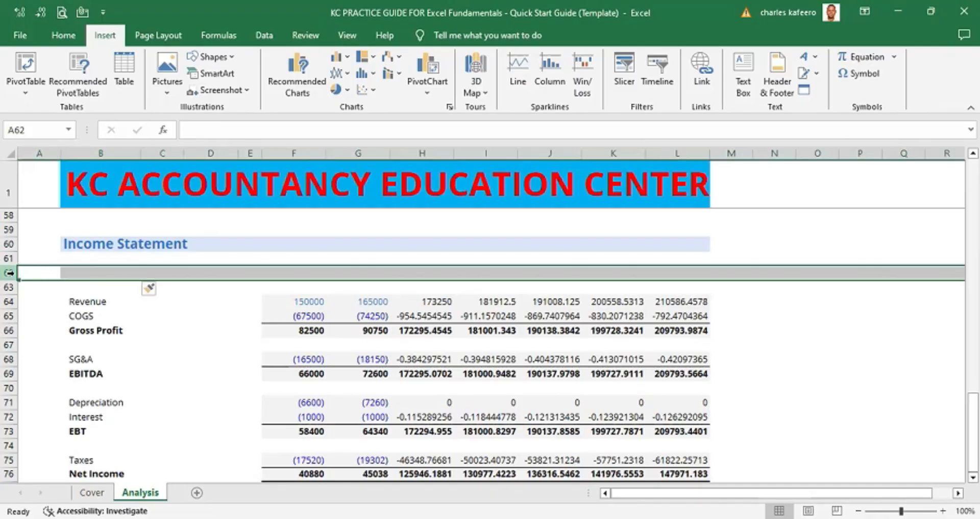
pyautogui.keyDown('ctrl'); pyautogui.click(10, 287); pyautogui.keyUp('ctrl')
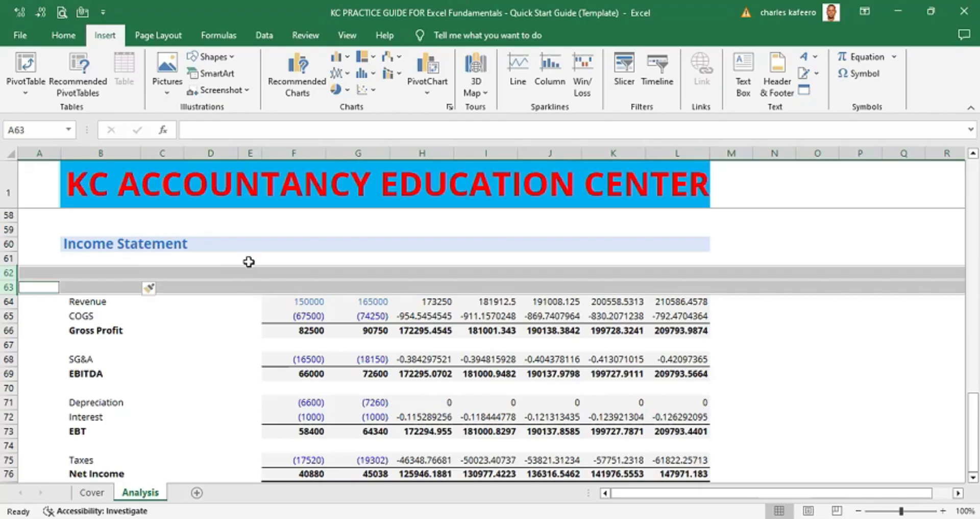
pyautogui.click(203, 315)
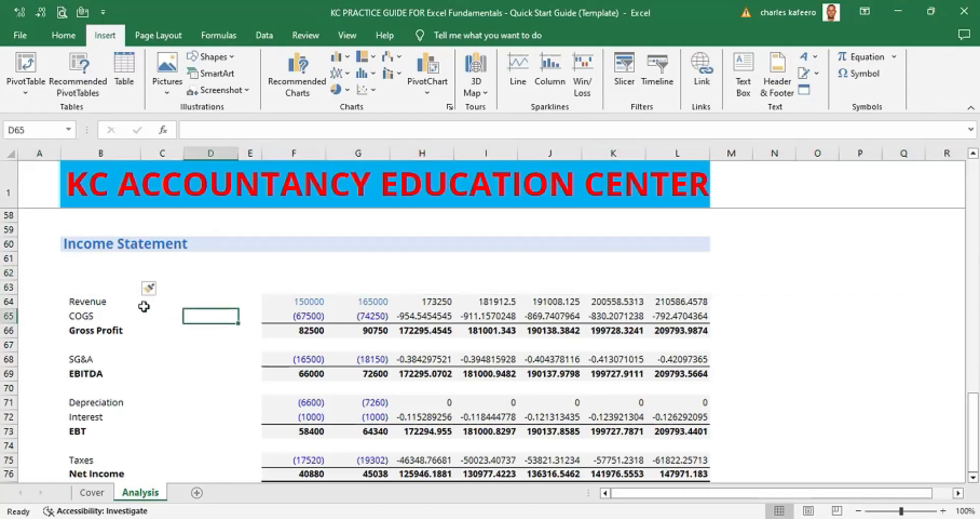
pyautogui.click(110, 302)
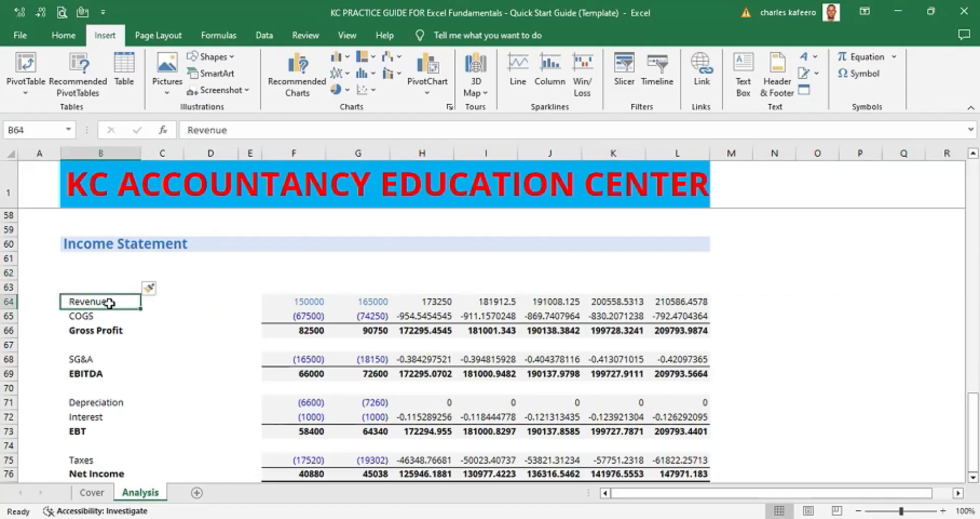
pyautogui.click(98, 274)
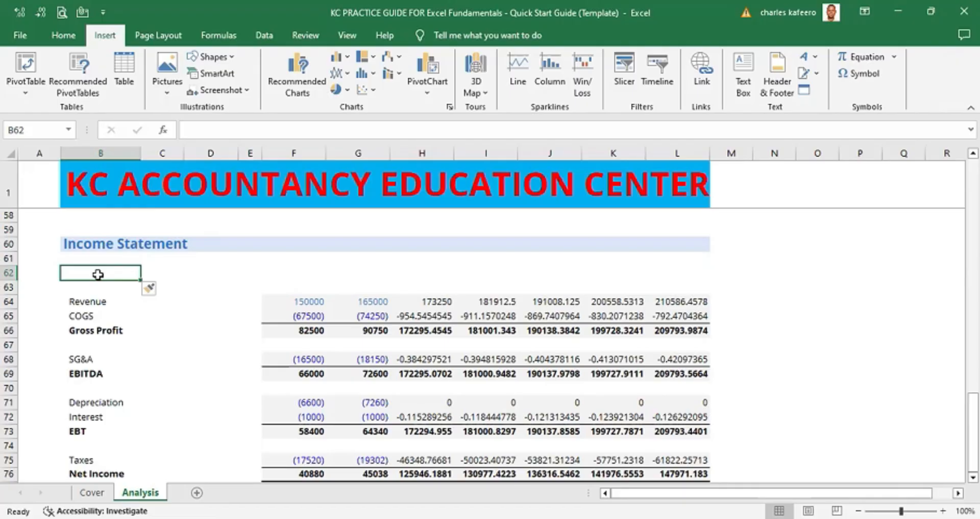
# - Copy the Revenue label from B64 into the empty cell B62 above it
pyautogui.click(91, 301)
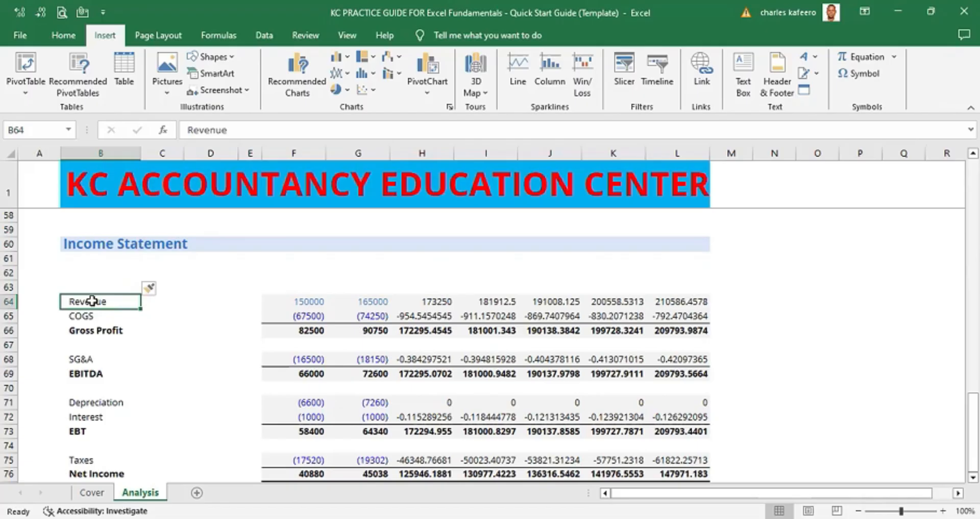
pyautogui.hotkey('ctrl', 'c')
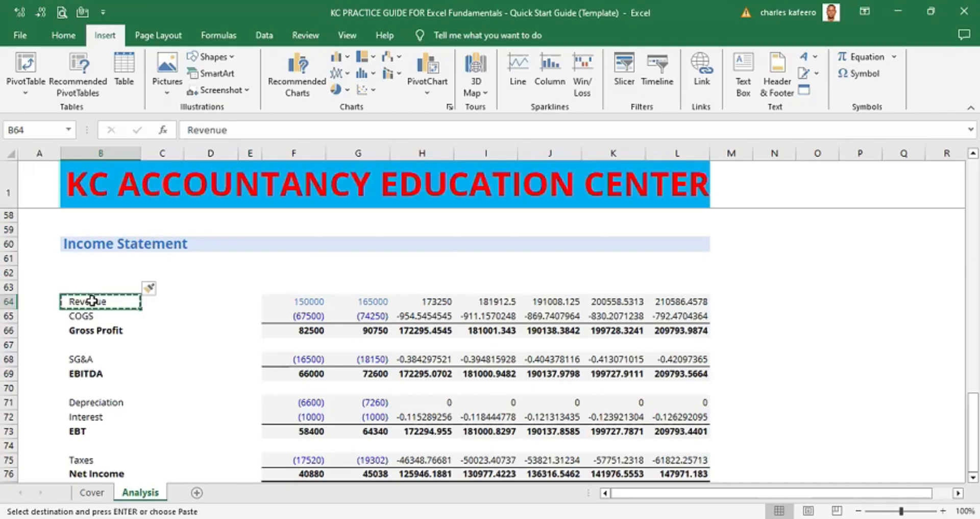
pyautogui.click(97, 275)
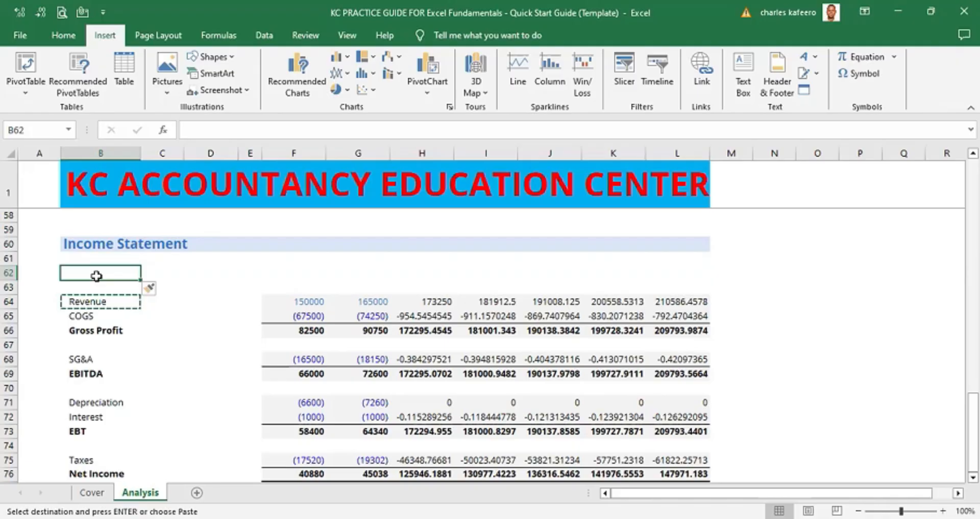
pyautogui.hotkey('ctrl', 'v')
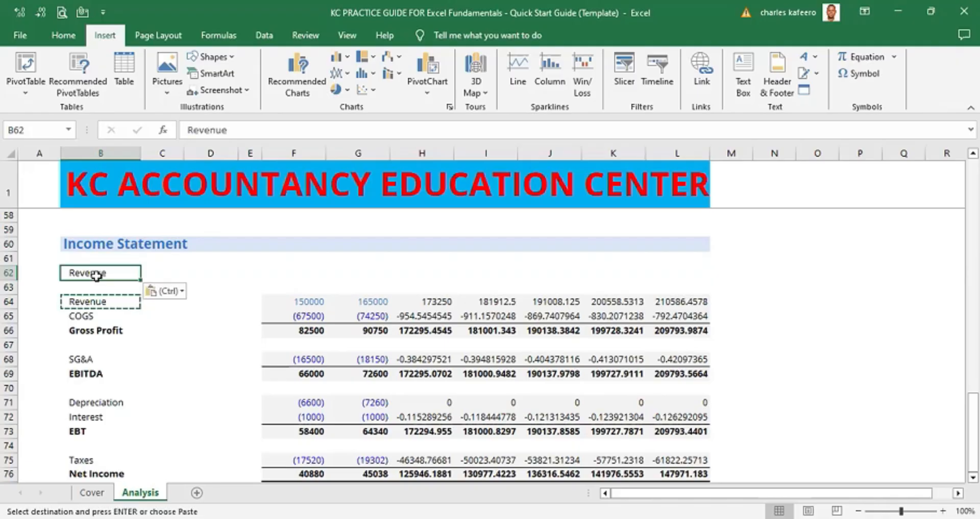
# - Enter 10% in cell D62 beside the new Revenue label
pyautogui.click(227, 263)
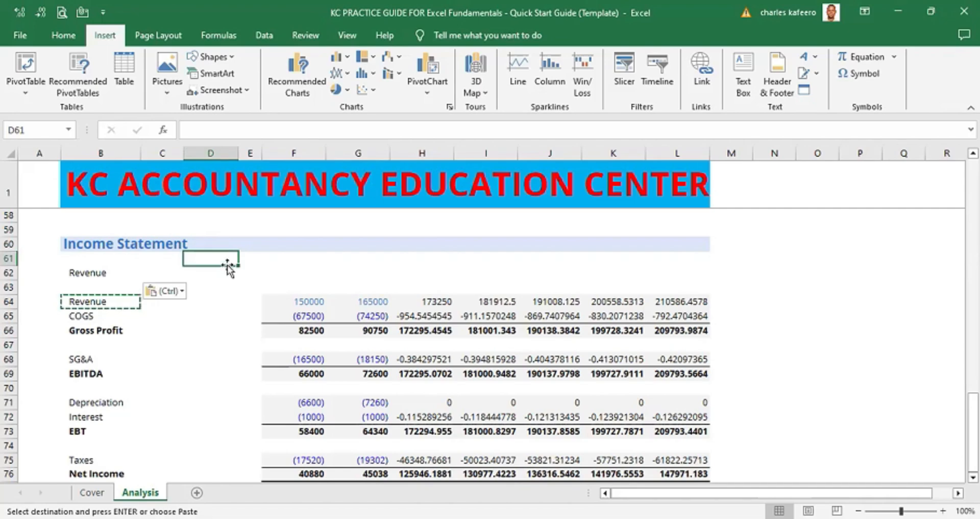
pyautogui.click(207, 273)
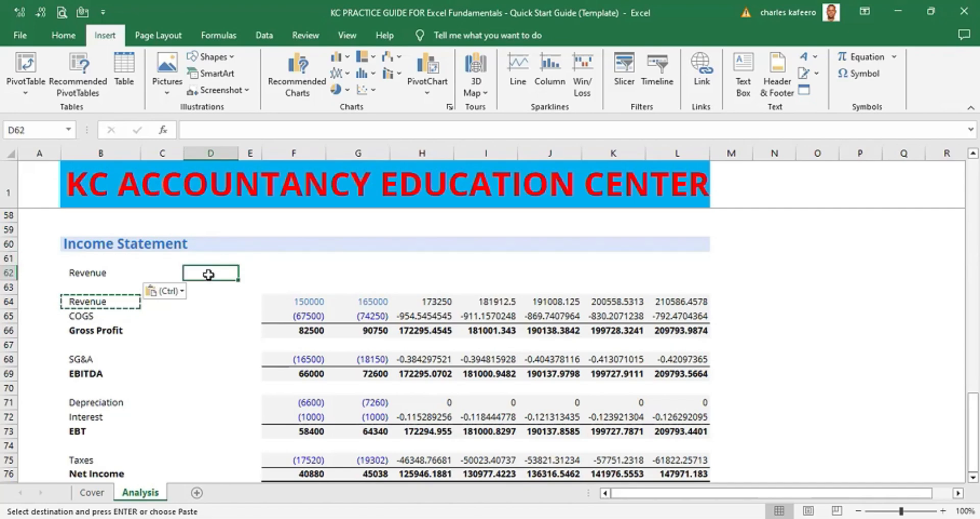
pyautogui.write('10')
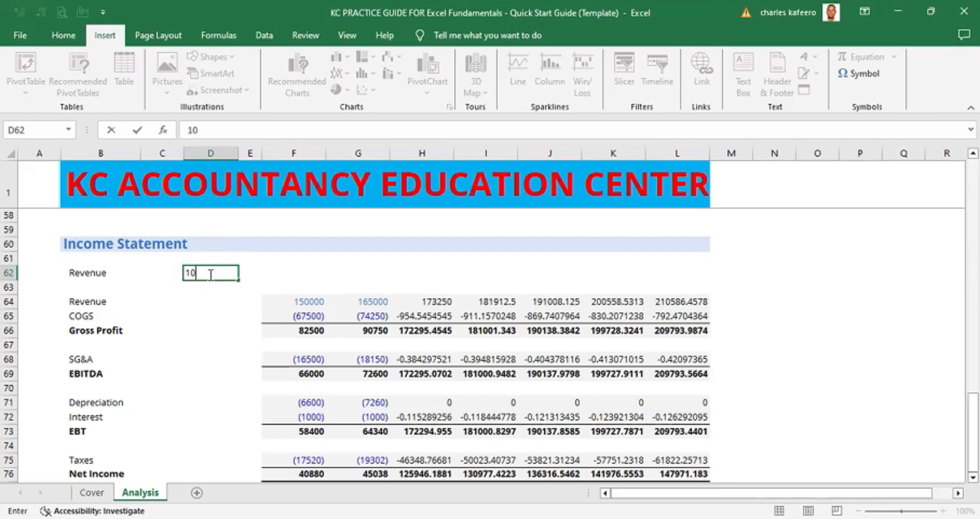
pyautogui.write('%')
pyautogui.press('Up')
pyautogui.press('Up')
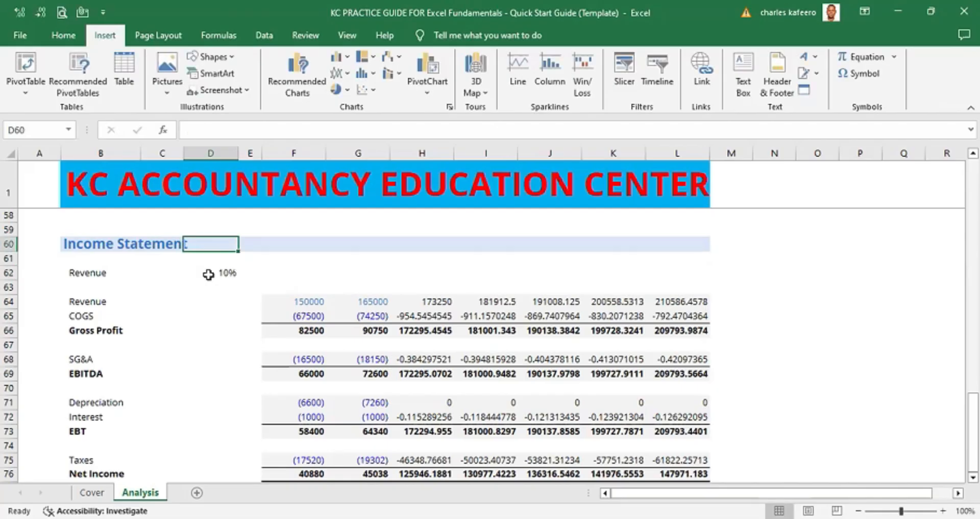
# - Copy the Depreciation percentage formula from F52 in the common-size section and paste it into D62
pyautogui.press('Right')
pyautogui.press('Right')
pyautogui.press('Up')
pyautogui.press('Up')
pyautogui.press('Up')
pyautogui.press('Up')
pyautogui.press('Up')
pyautogui.press('Up')
pyautogui.press('Up')
pyautogui.press('Up')
pyautogui.press('Up')
pyautogui.press('Up')
pyautogui.press('Up')
pyautogui.press('Up')
pyautogui.press('Up')
pyautogui.press('Up')
pyautogui.press('Up')
pyautogui.press('Up')
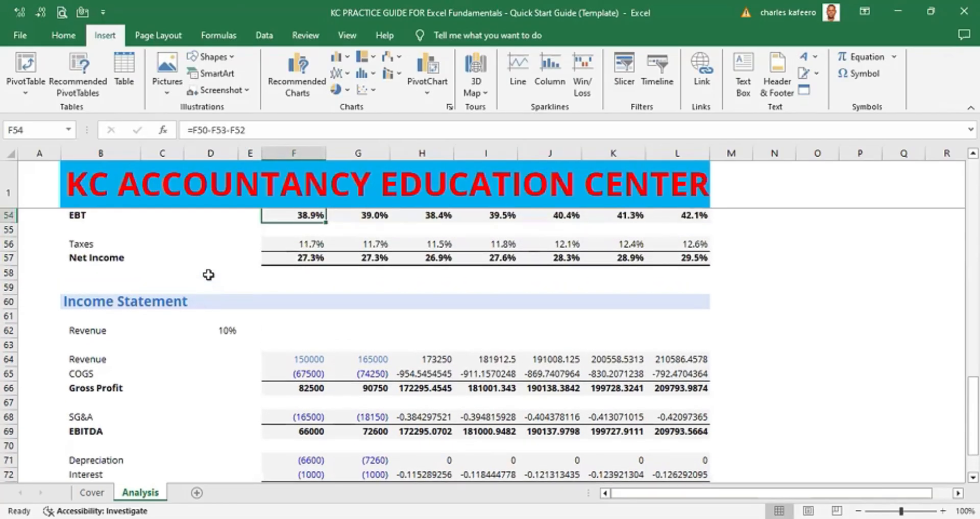
pyautogui.press('Up')
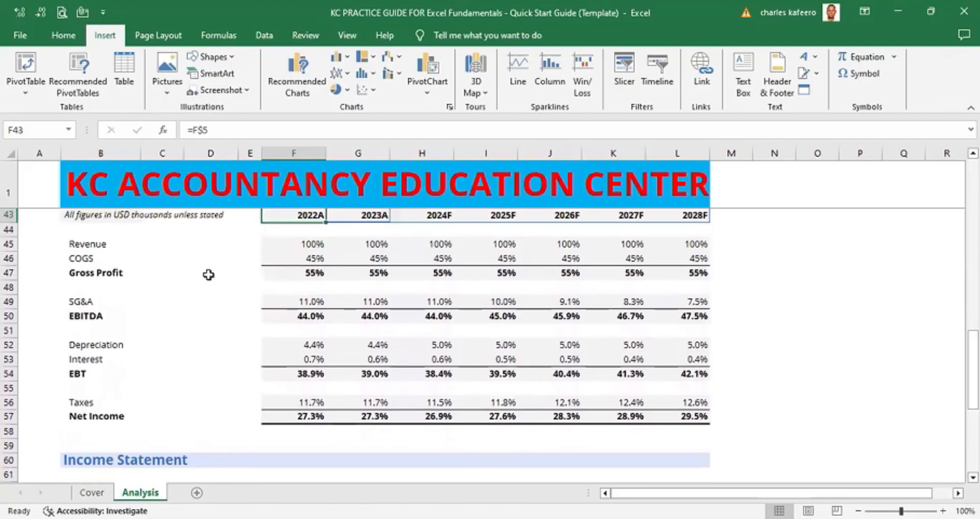
pyautogui.press('Down')
pyautogui.press('Down')
pyautogui.press('Down')
pyautogui.press('Down')
pyautogui.press('Down')
pyautogui.press('Down')
pyautogui.press('Down')
pyautogui.press('Down')
pyautogui.press('Down')
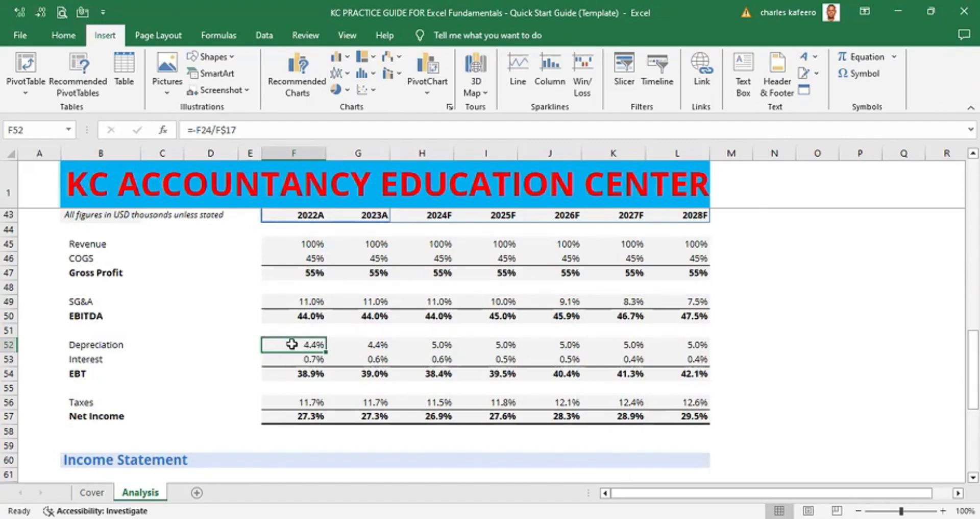
pyautogui.hotkey('ctrl', 'c')
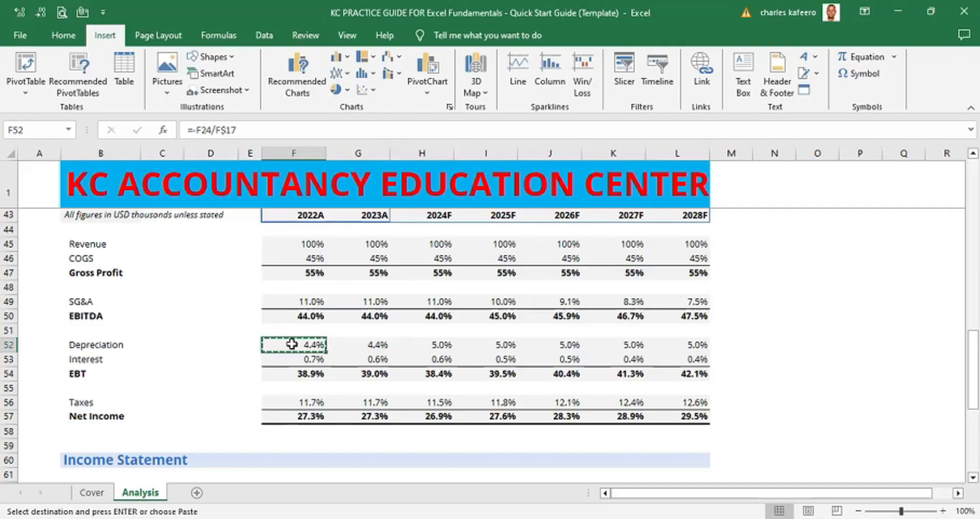
pyautogui.press('Down')
pyautogui.press('Down')
pyautogui.press('Down')
pyautogui.press('Down')
pyautogui.press('Down')
pyautogui.press('Down')
pyautogui.press('Down')
pyautogui.press('Down')
pyautogui.press('Down')
pyautogui.press('Down')
pyautogui.press('Down')
pyautogui.press('Down')
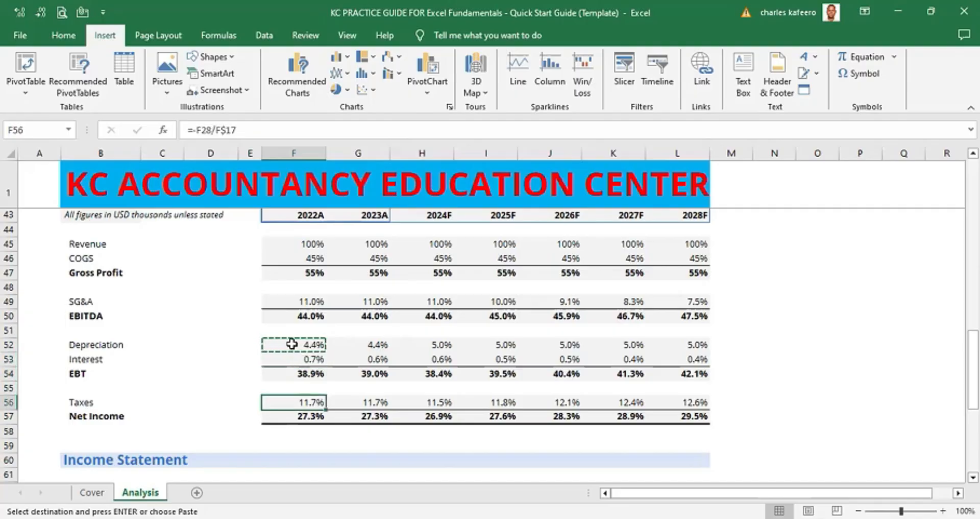
pyautogui.press('Up')
pyautogui.press('Left')
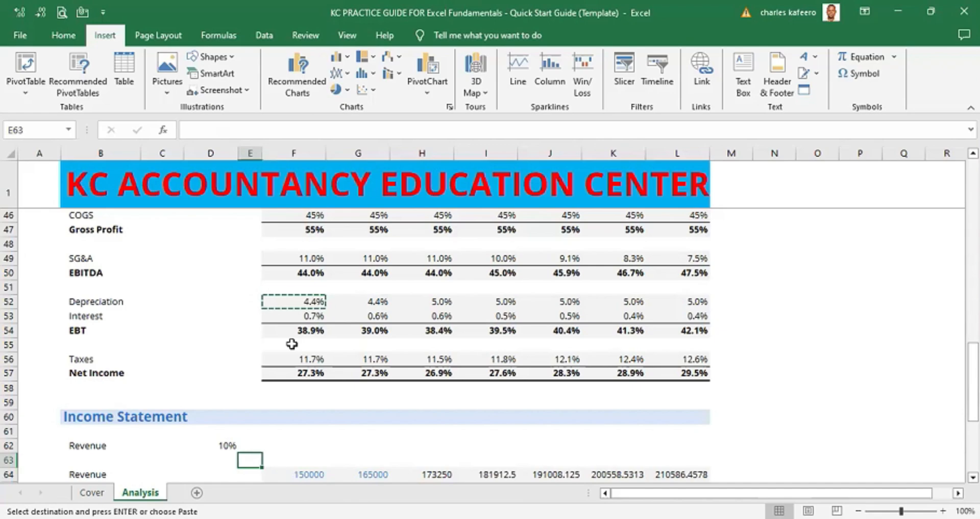
pyautogui.press('Left')
pyautogui.click(973, 477)
pyautogui.moveTo(973, 477); pyautogui.dragTo(973, 477)
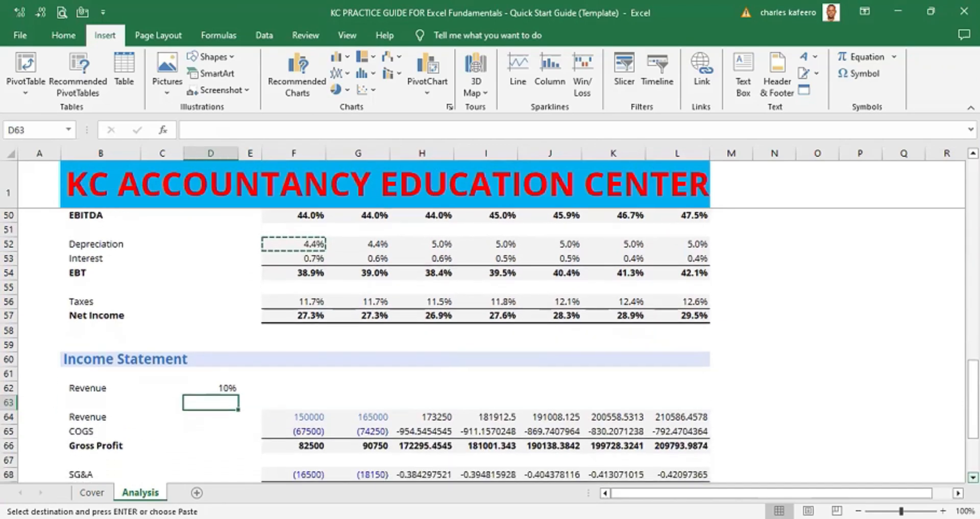
pyautogui.press('Up')
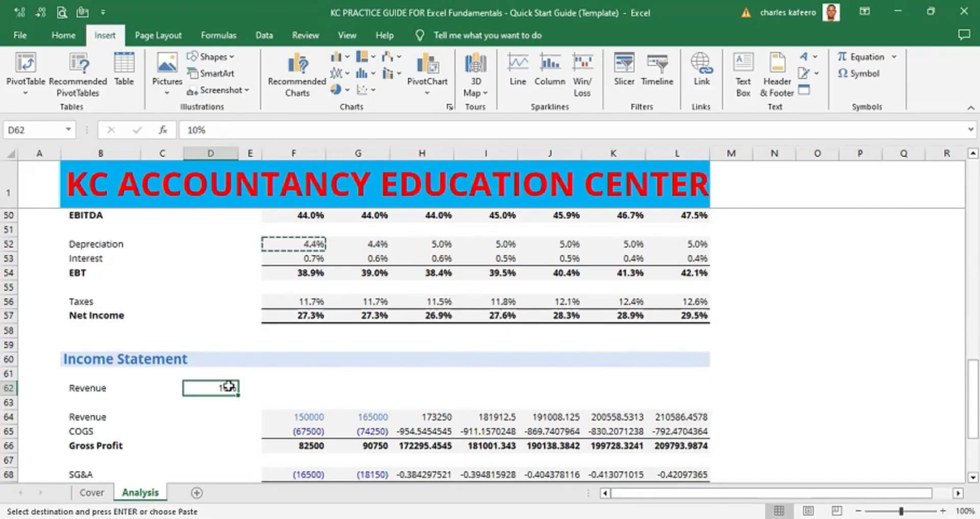
pyautogui.hotkey('ctrl', 'v')
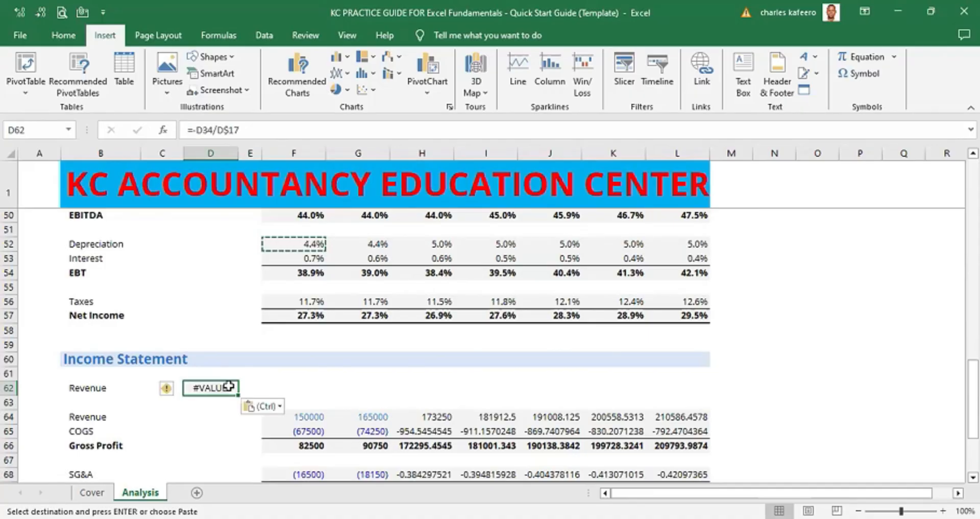
# - Open the pasted formula in D62 for inspection, then clear the cell
pyautogui.doubleClick(220, 386)
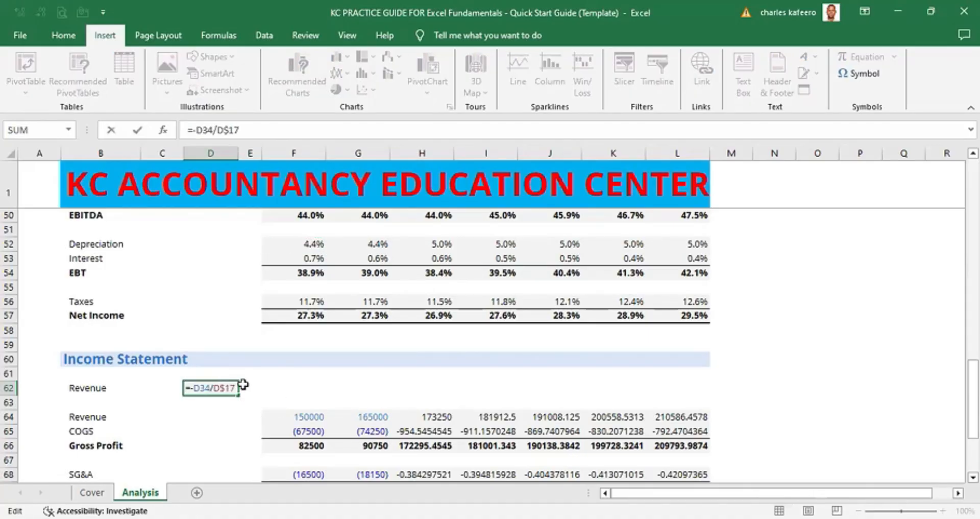
pyautogui.click(284, 378)
pyautogui.click(225, 388)
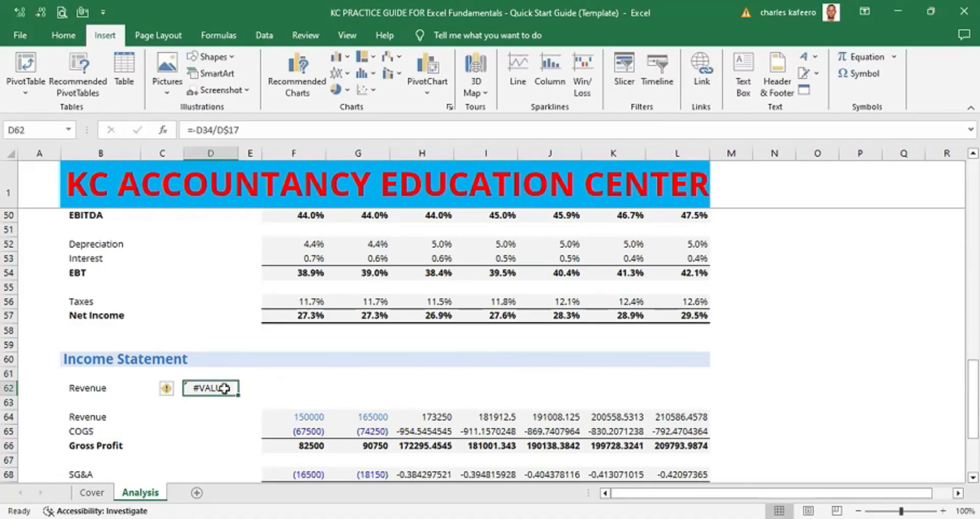
pyautogui.press('BackSpace')
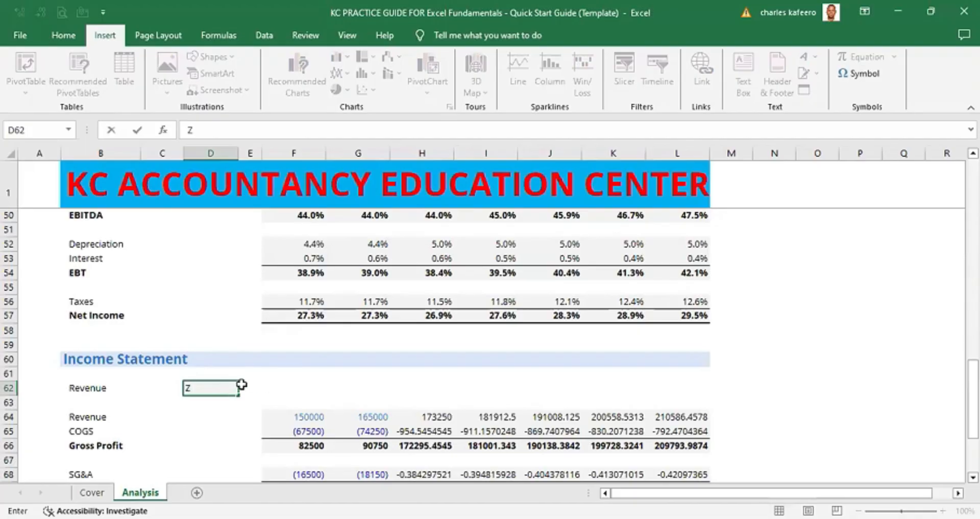
pyautogui.click(220, 389)
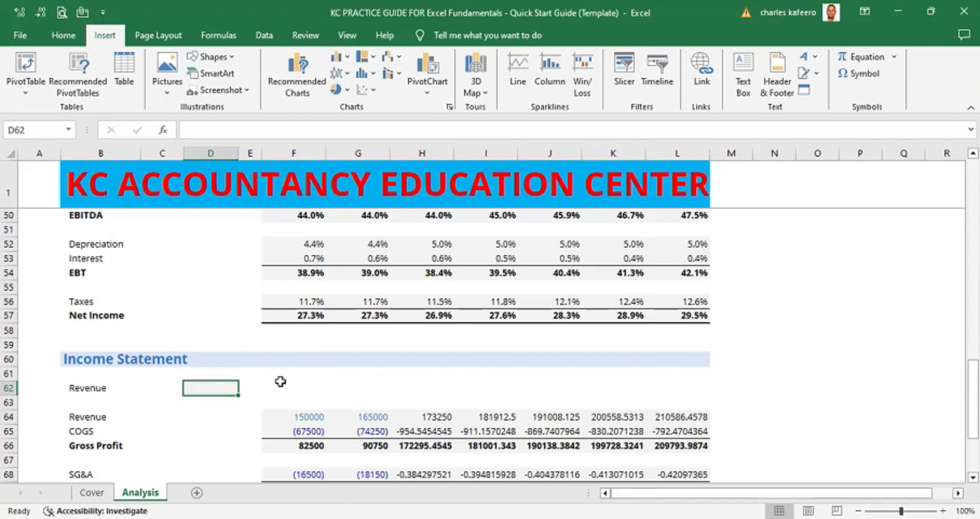
# - Copy the F52 formula again and paste it into D62
pyautogui.click(319, 243)
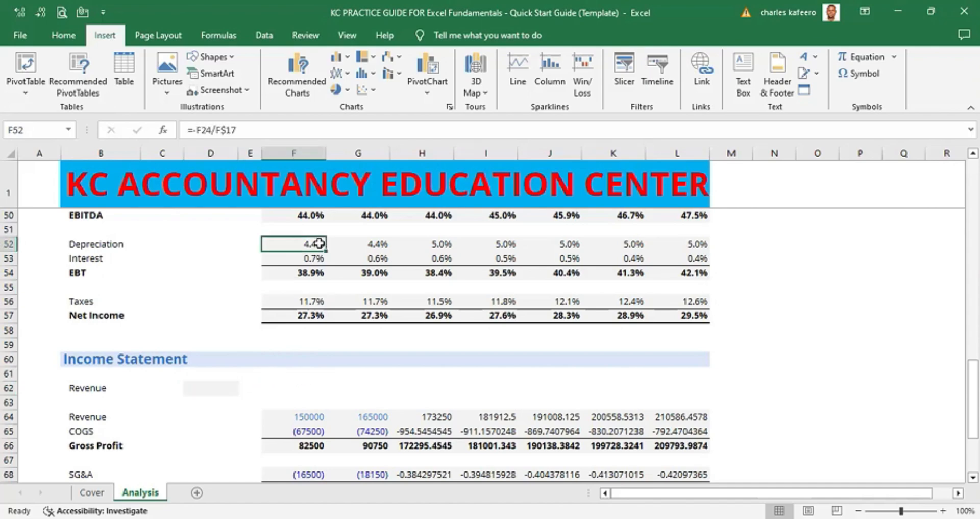
pyautogui.hotkey('ctrl', 'c')
pyautogui.click(217, 386)
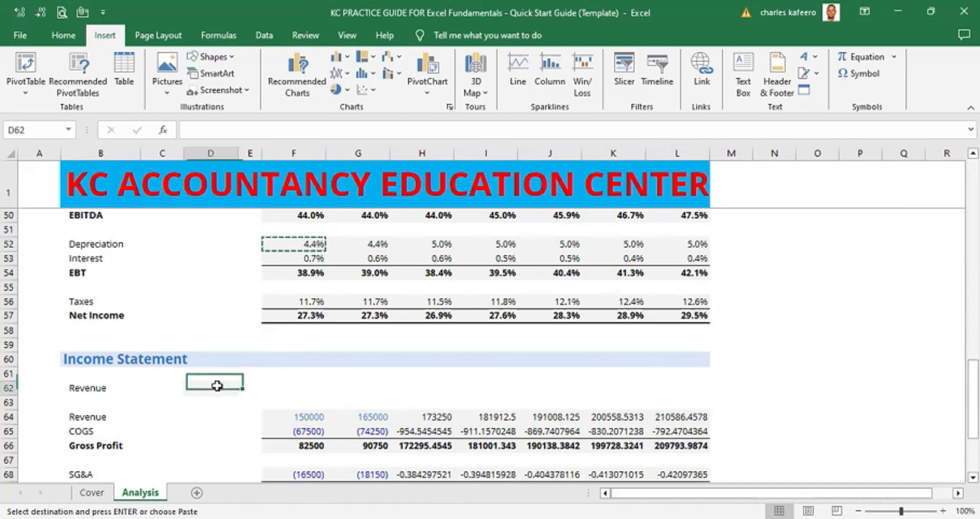
pyautogui.hotkey('ctrl', 'v')
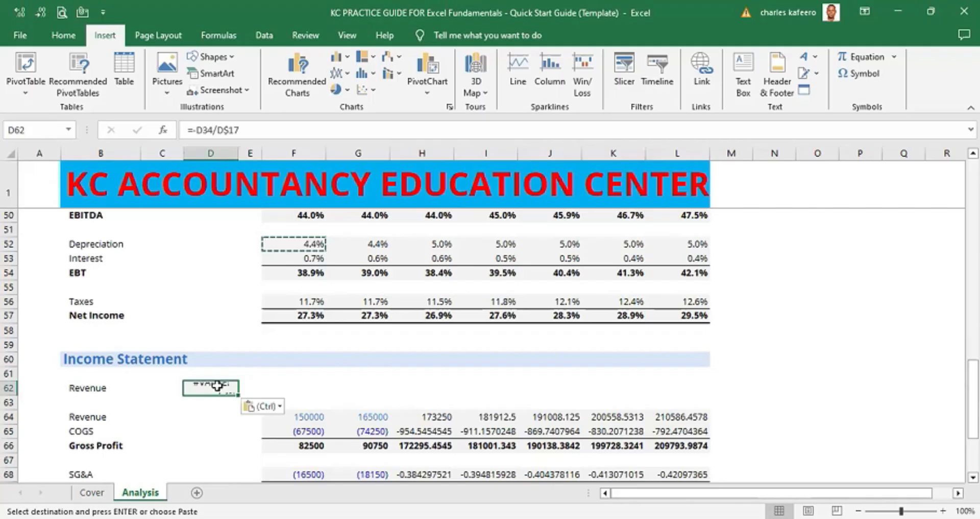
pyautogui.click(289, 378)
pyautogui.click(213, 387)
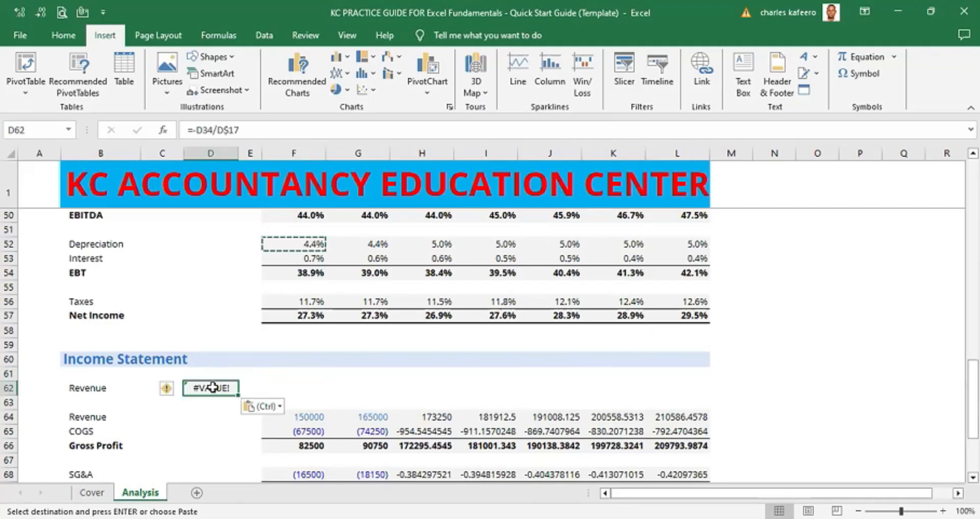
# - Re-enter 10% in cell D62 next to the Revenue label
pyautogui.write('10%')
pyautogui.press('Tab')
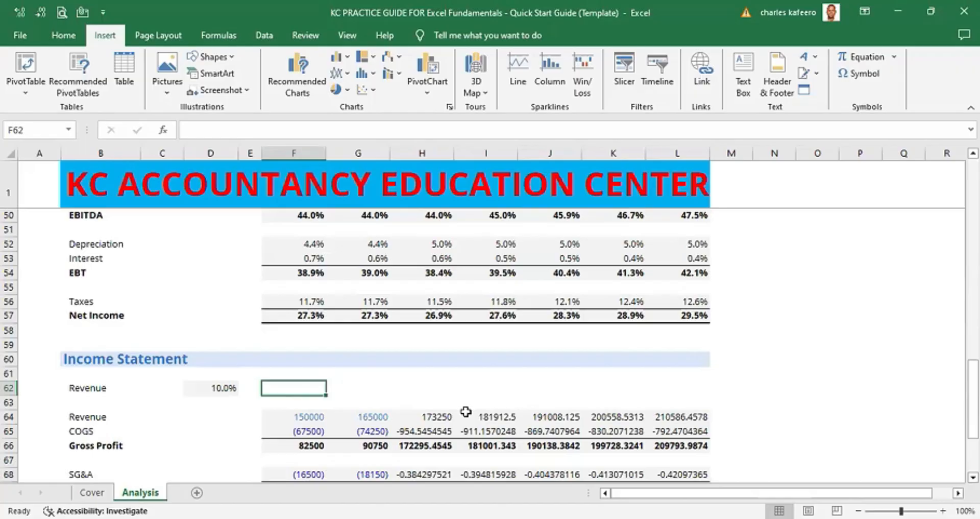
pyautogui.press('Scroll_Lock')
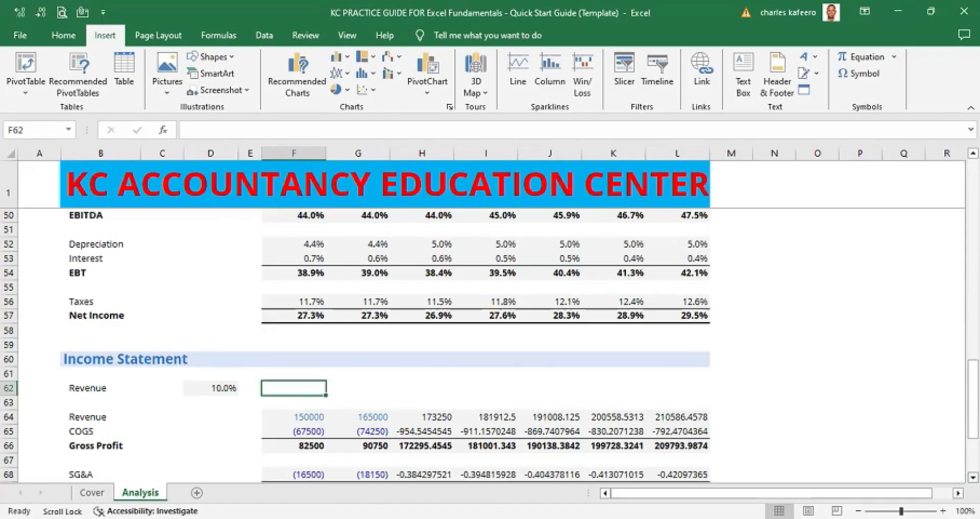
pyautogui.press('Down')
pyautogui.press('Down')
pyautogui.press('Down')
pyautogui.press('Down')
pyautogui.press('Down')
pyautogui.press('Down')
pyautogui.press('Down')
pyautogui.press('Down')
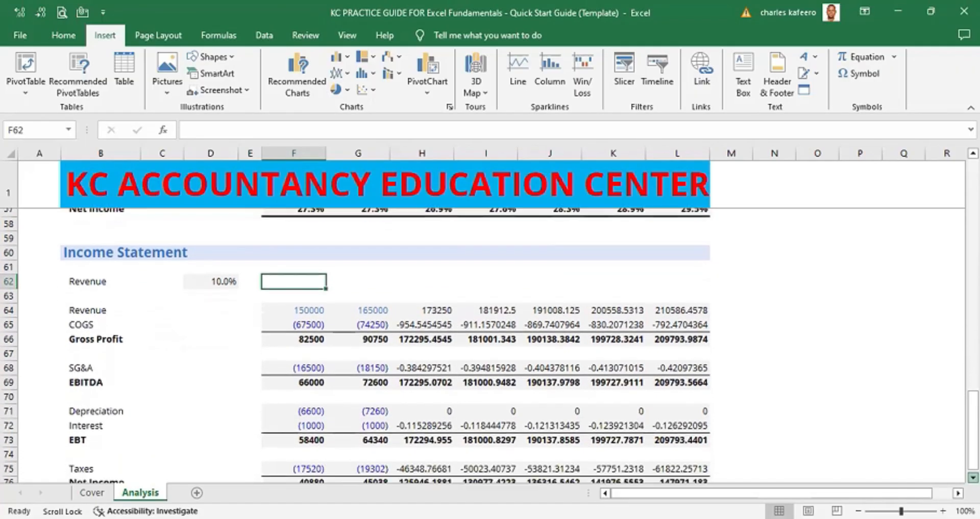
# - Center-align the 10% value in D62 and set its font colour to blue
pyautogui.press('Down')
pyautogui.press('Down')
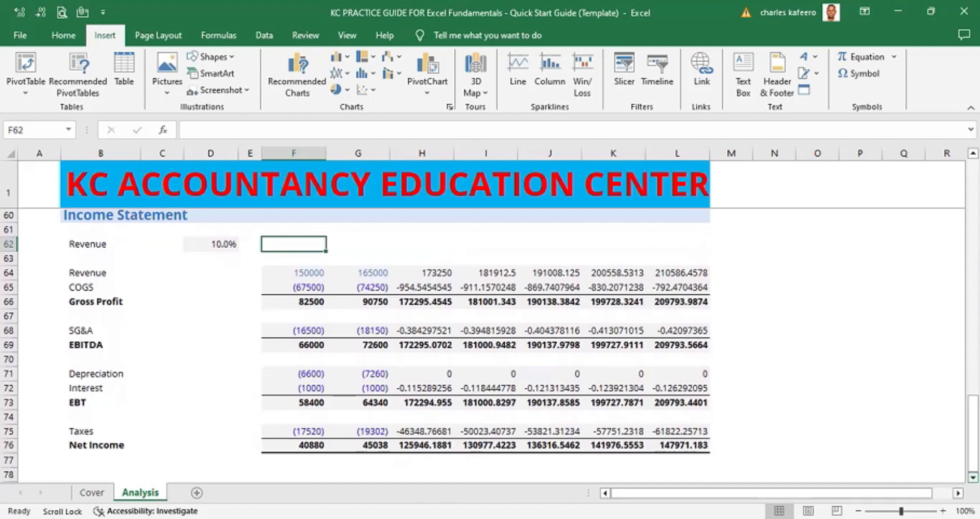
pyautogui.press('Scroll_Lock')
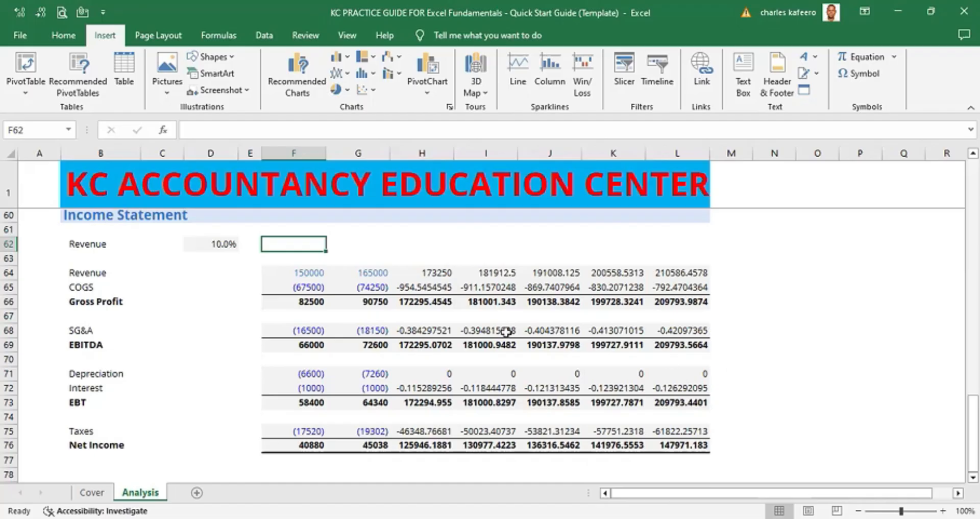
pyautogui.click(225, 245)
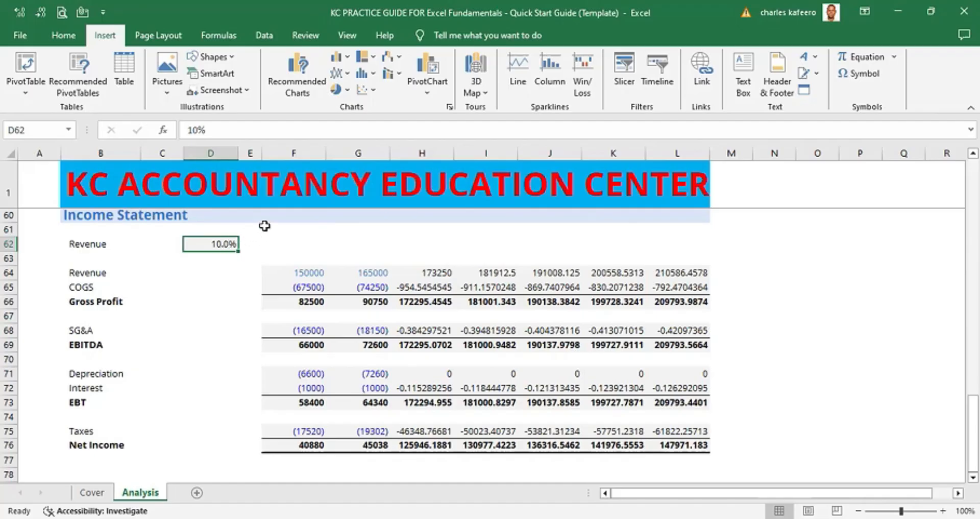
pyautogui.press('alt')
pyautogui.press('h')
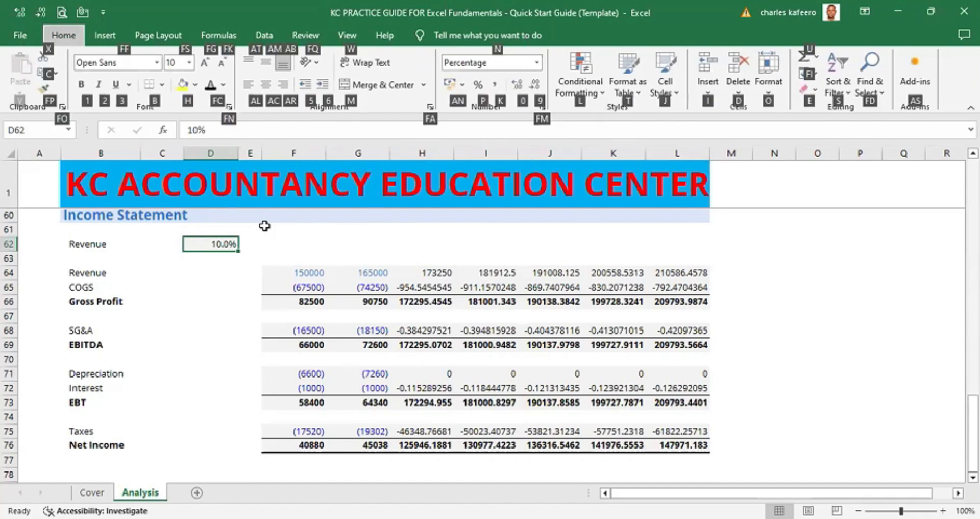
pyautogui.press('a')
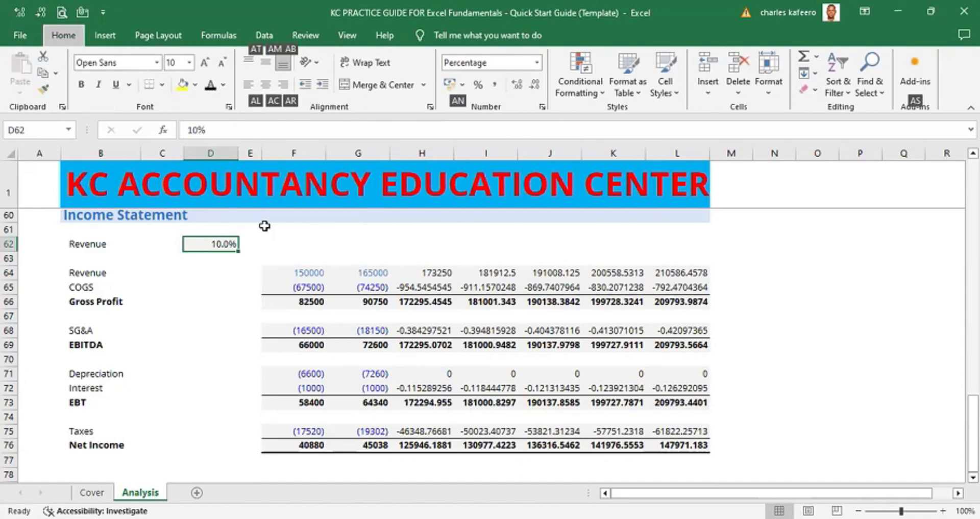
pyautogui.press('c')
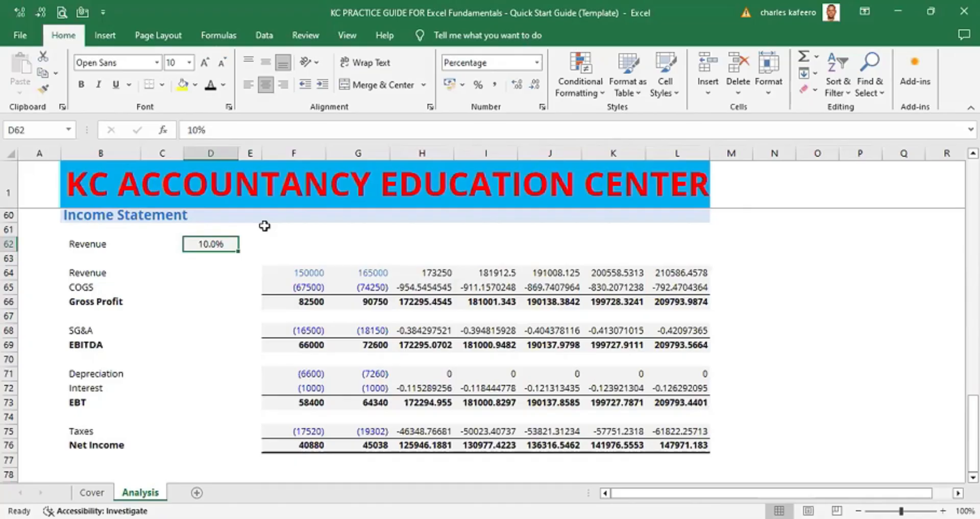
pyautogui.press('alt')
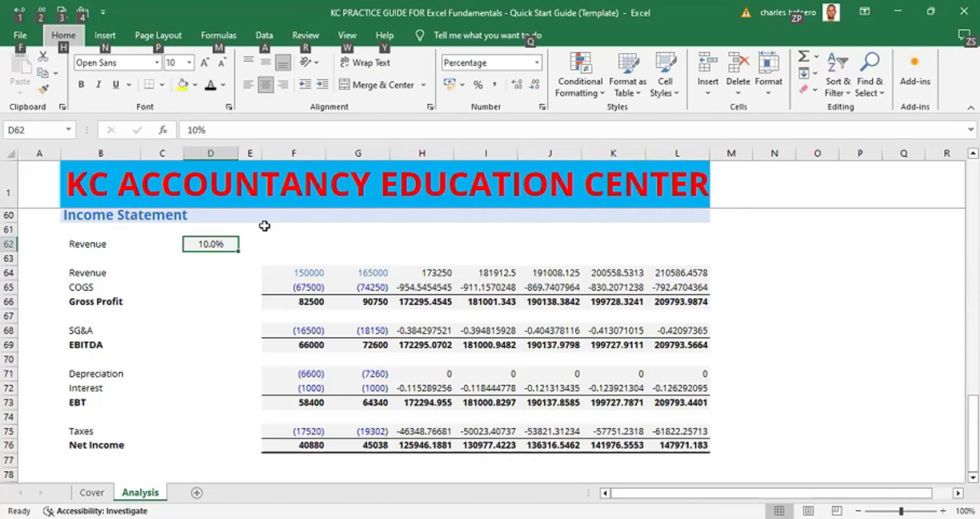
pyautogui.press('h')
pyautogui.press('f')
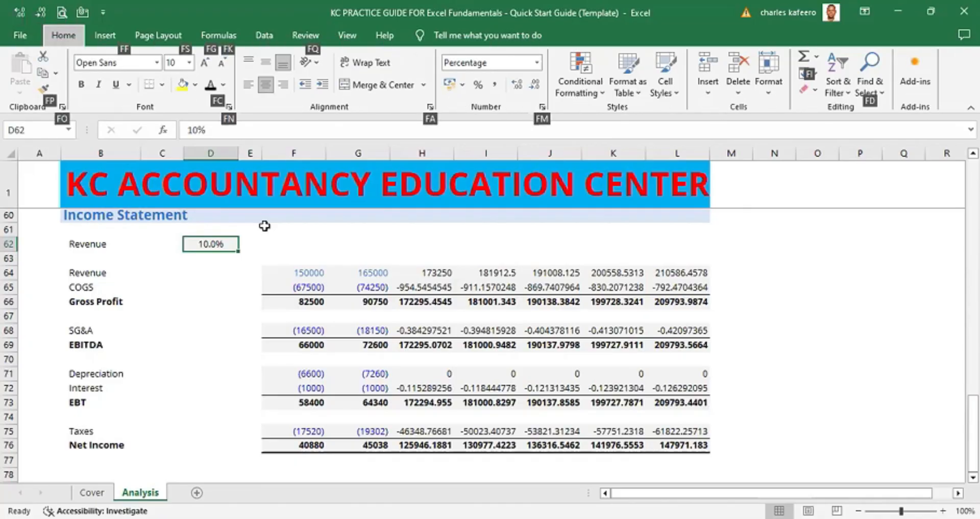
pyautogui.press('c')
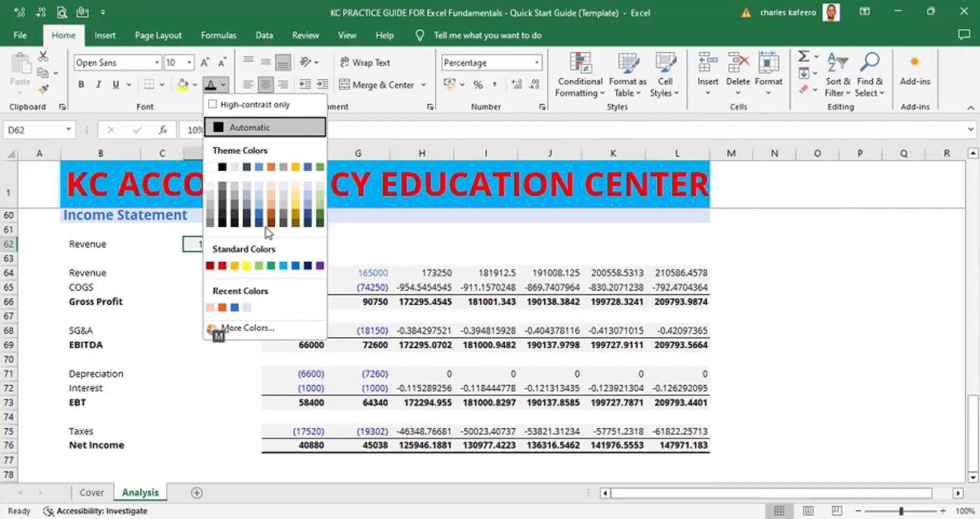
pyautogui.click(235, 307)
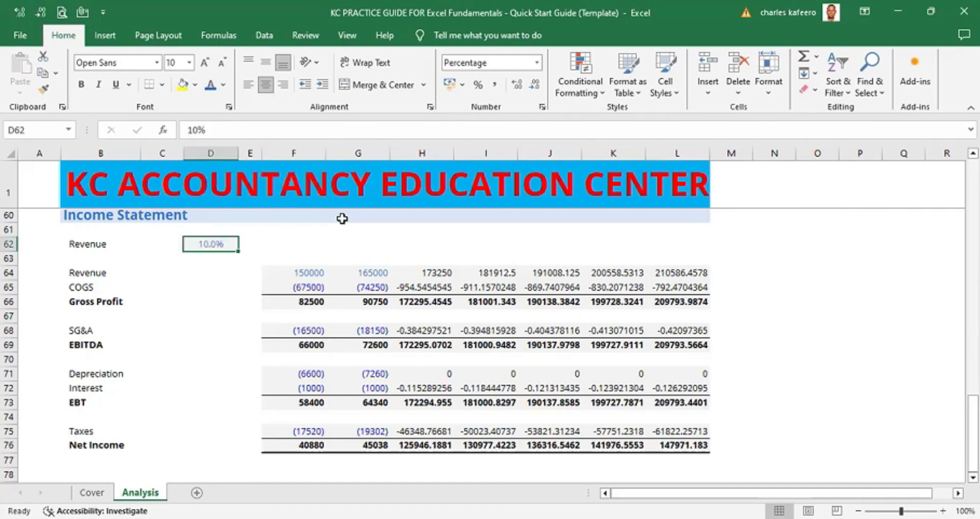
# - Add a fine dotted outline border around D62 and copy the cell
pyautogui.click(319, 244)
pyautogui.click(356, 245)
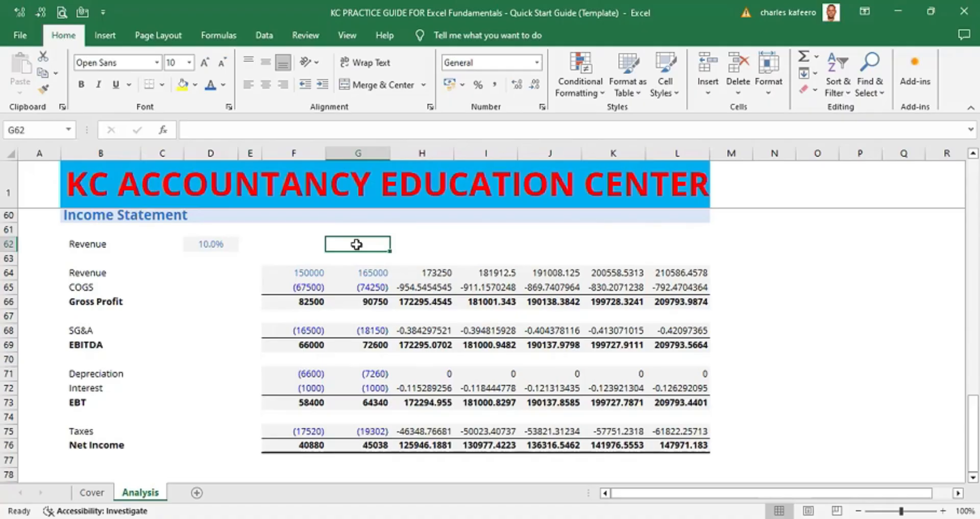
pyautogui.click(217, 247)
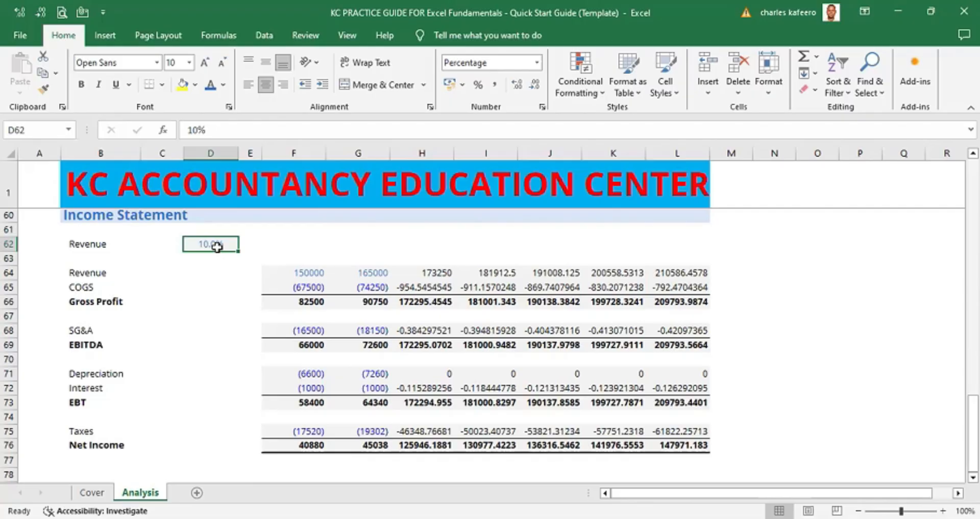
pyautogui.press('alt')
pyautogui.press('h')
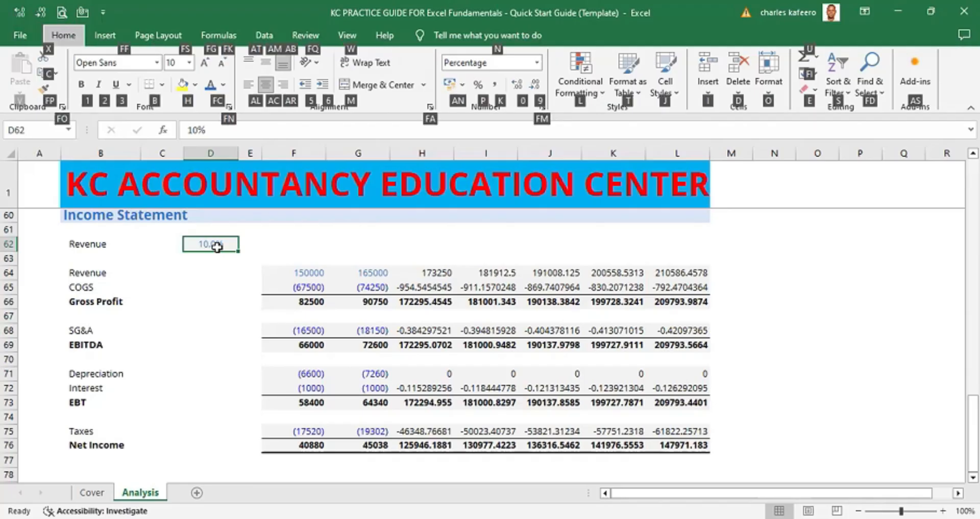
pyautogui.press('alt')
pyautogui.press('alt')
pyautogui.press('h')
pyautogui.press('b')
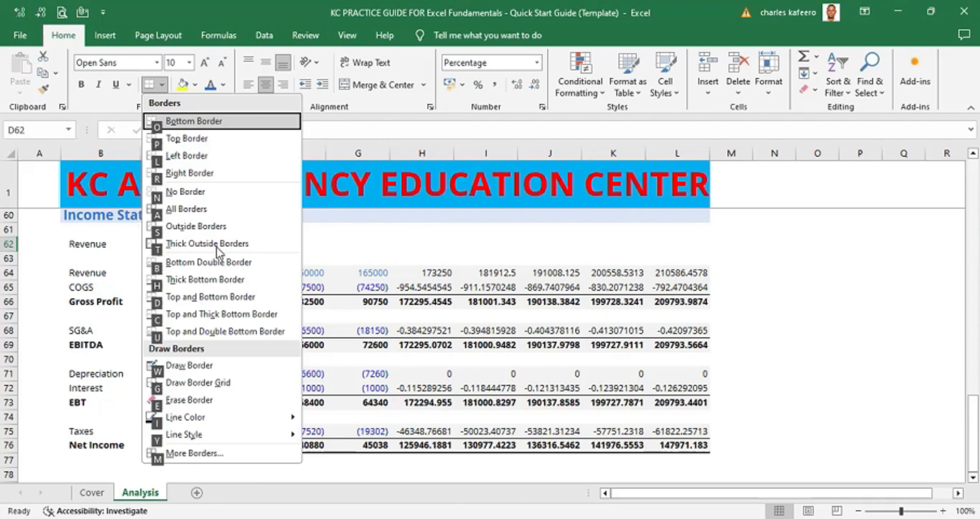
pyautogui.press('m')
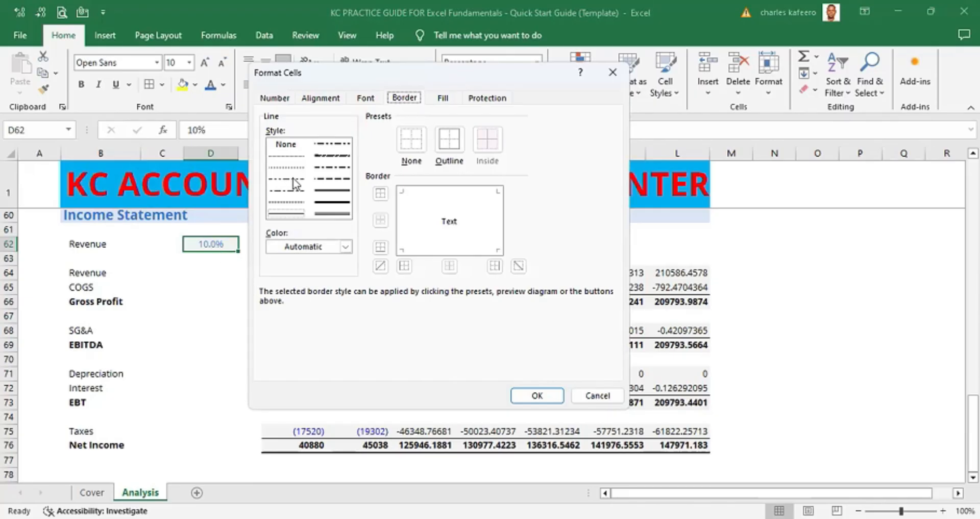
pyautogui.click(287, 157)
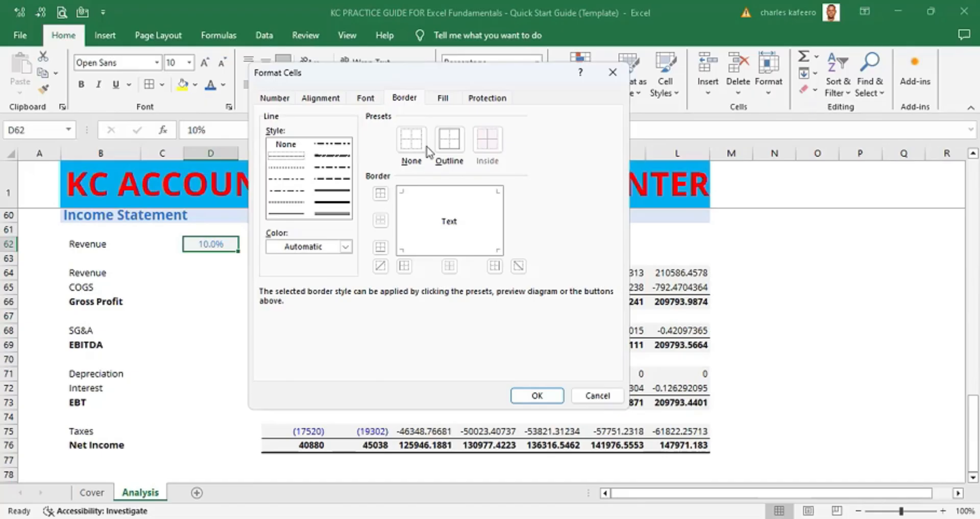
pyautogui.click(451, 147)
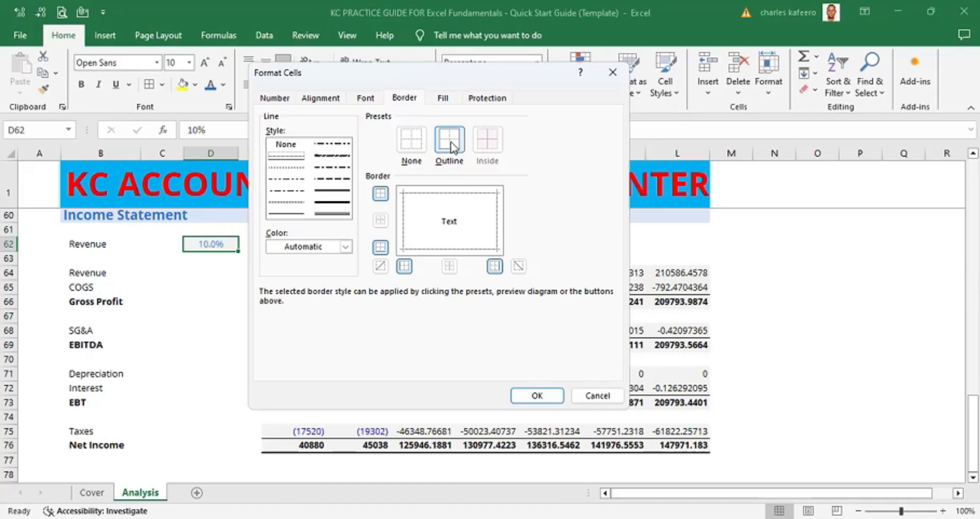
pyautogui.press('Return')
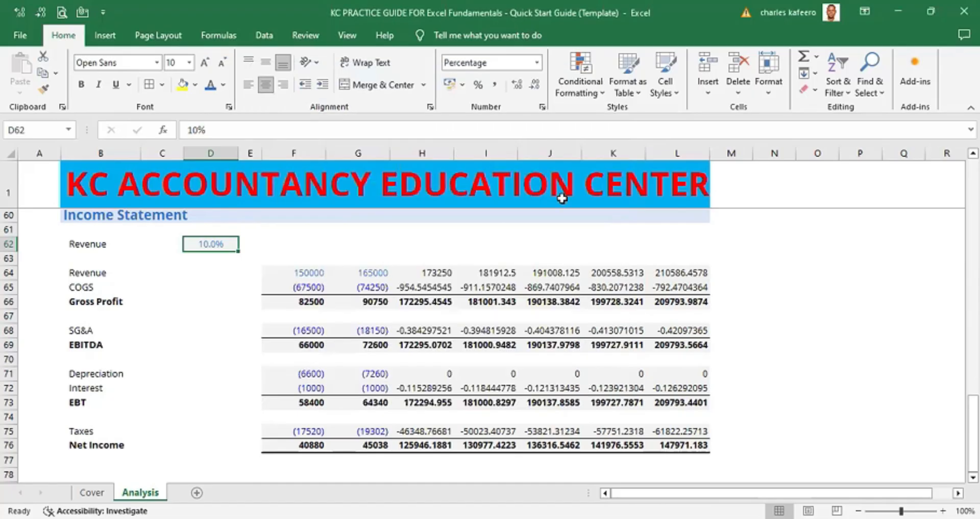
pyautogui.hotkey('ctrl', 'c')
# - Rename the section heading in B60 from Income Statement to Percent change
pyautogui.click(515, 246)
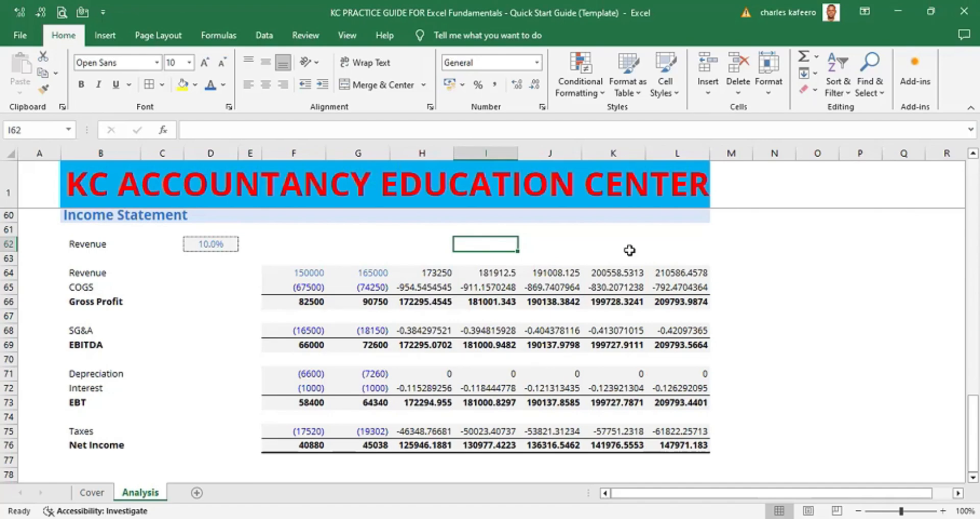
pyautogui.scroll(1, 629, 250)
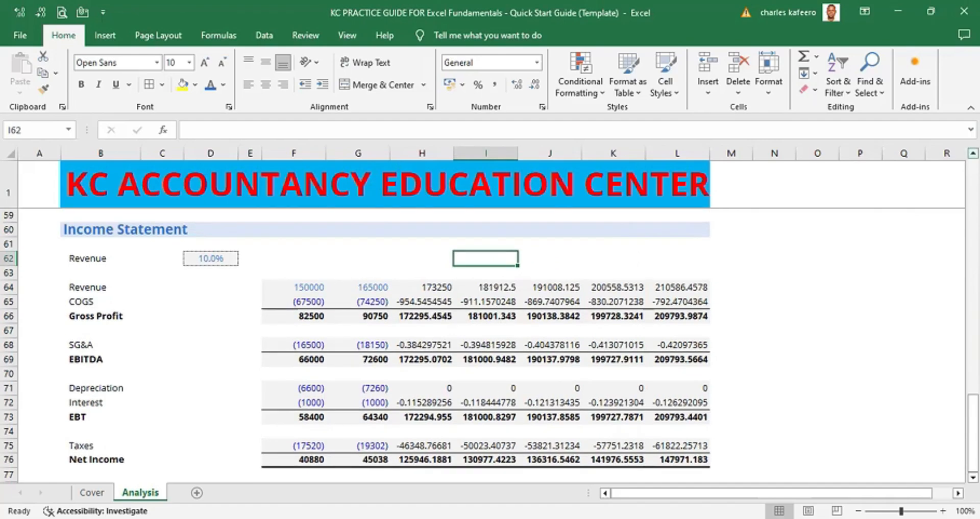
pyautogui.click(100, 228)
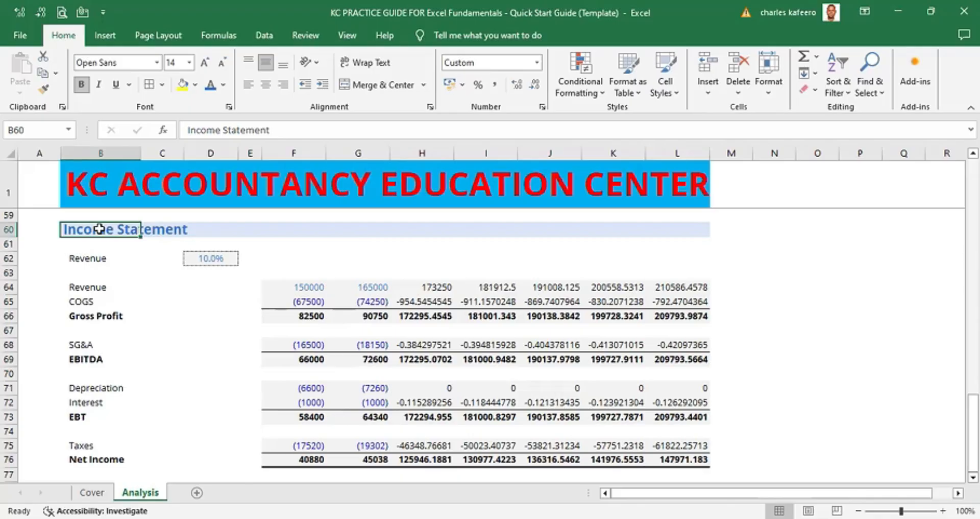
pyautogui.press('F2')
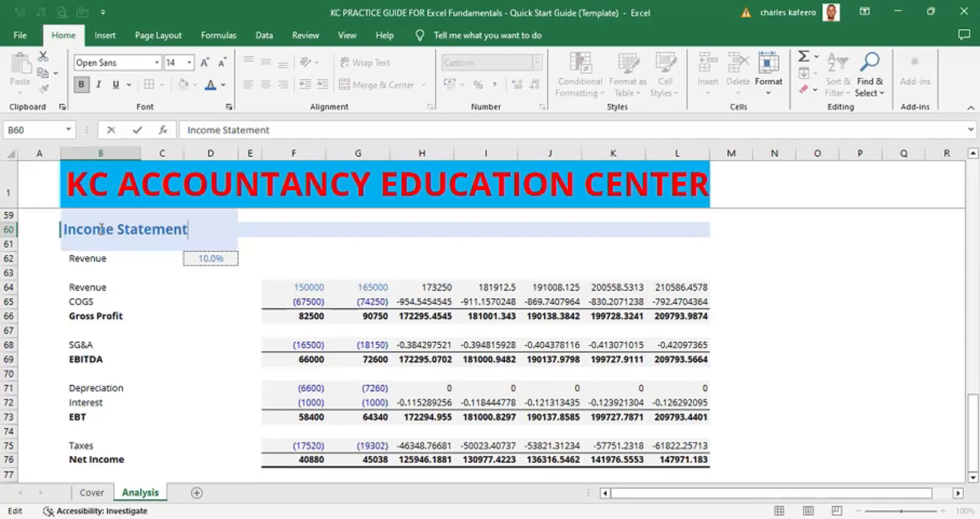
pyautogui.click(101, 229)
pyautogui.doubleClick(102, 229)
pyautogui.click(102, 229)
pyautogui.doubleClick(119, 229)
pyautogui.press('Right')
pyautogui.press('BackSpace')
pyautogui.press('BackSpace')
pyautogui.press('BackSpace')
pyautogui.press('BackSpace')
pyautogui.press('BackSpace')
pyautogui.press('BackSpace')
pyautogui.press('BackSpace')
pyautogui.press('BackSpace')
pyautogui.press('BackSpace')
pyautogui.press('BackSpace')
pyautogui.press('BackSpace')
pyautogui.press('BackSpace')
pyautogui.press('BackSpace')
pyautogui.press('BackSpace')
pyautogui.press('BackSpace')
pyautogui.press('BackSpace')
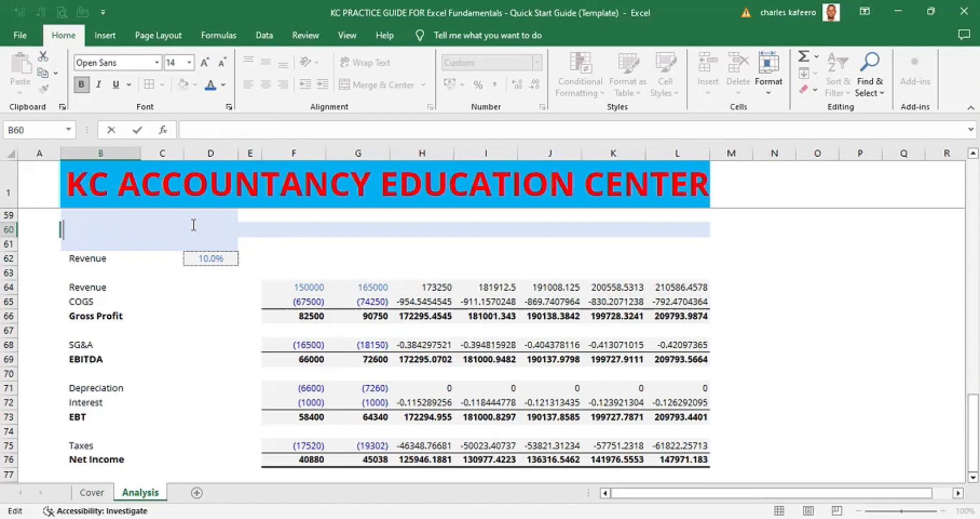
pyautogui.write('Percent')
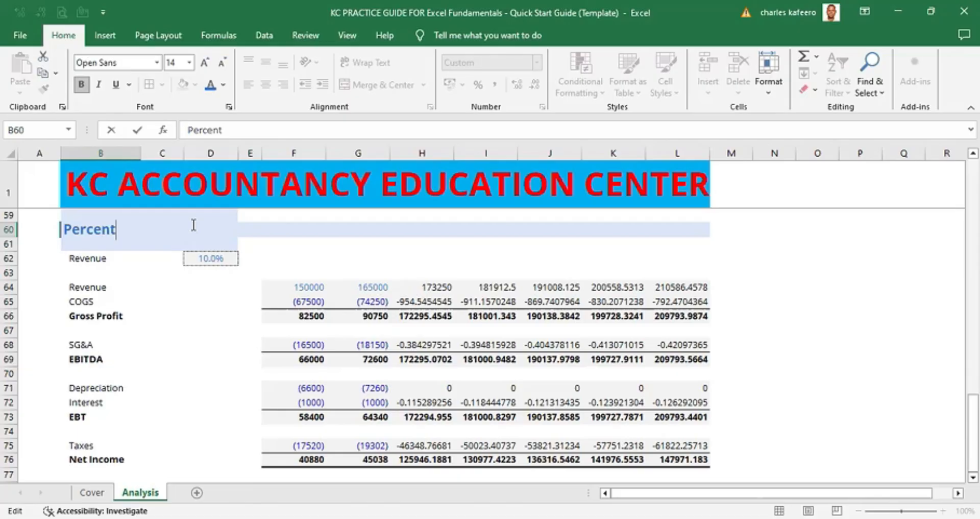
pyautogui.write(' change')
pyautogui.press('Return')
pyautogui.click(360, 243)
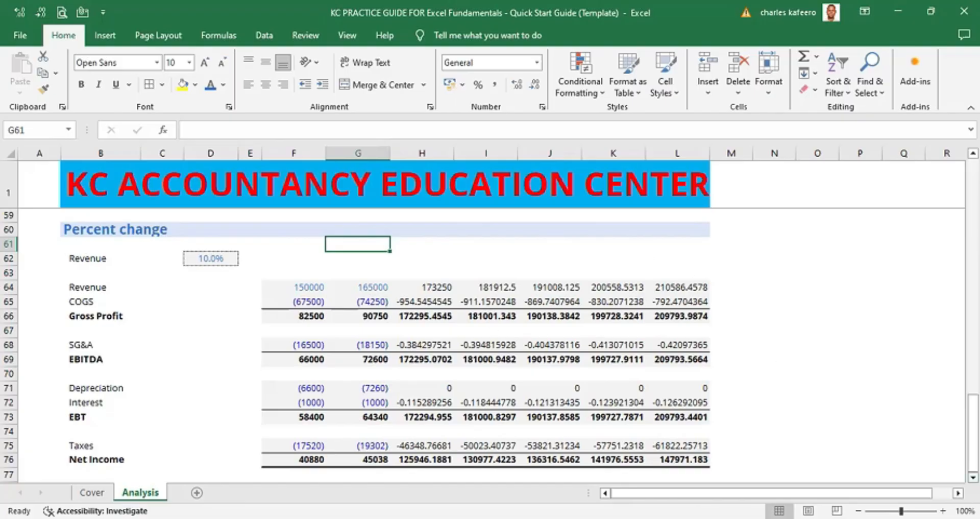
# - Select the figures in F64:G76 and open the font colour choices, closing them without picking one
pyautogui.scroll(-1, 440, 260)
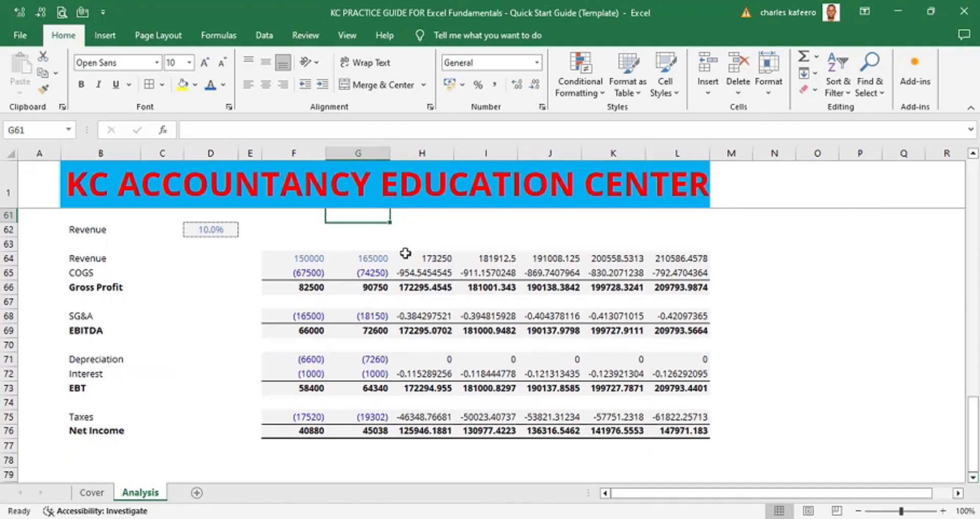
pyautogui.click(297, 257)
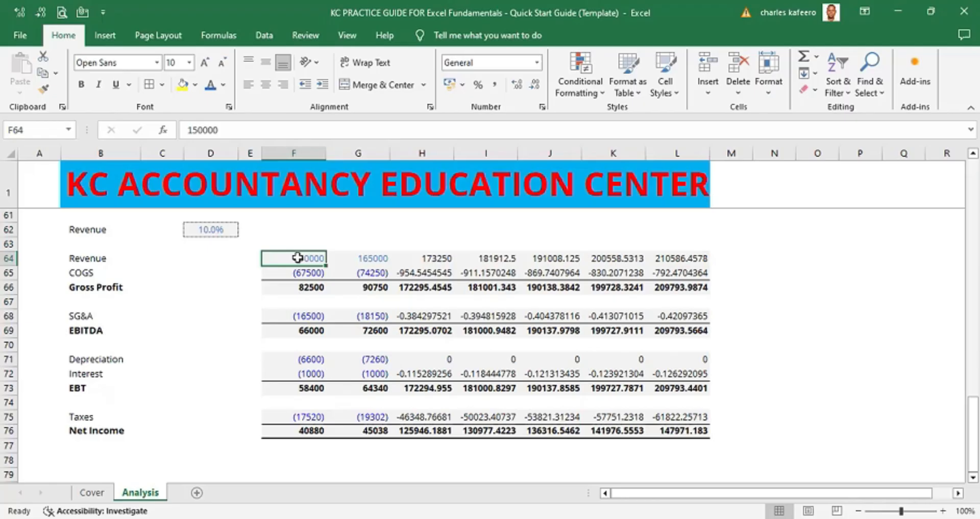
pyautogui.hotkey('shift', 'Down')
pyautogui.hotkey('shift', 'Down')
pyautogui.hotkey('shift', 'Down')
pyautogui.hotkey('shift', 'Down')
pyautogui.hotkey('shift', 'Down')
pyautogui.hotkey('shift', 'Down')
pyautogui.hotkey('shift', 'Down')
pyautogui.hotkey('shift', 'Down')
pyautogui.hotkey('shift', 'Down')
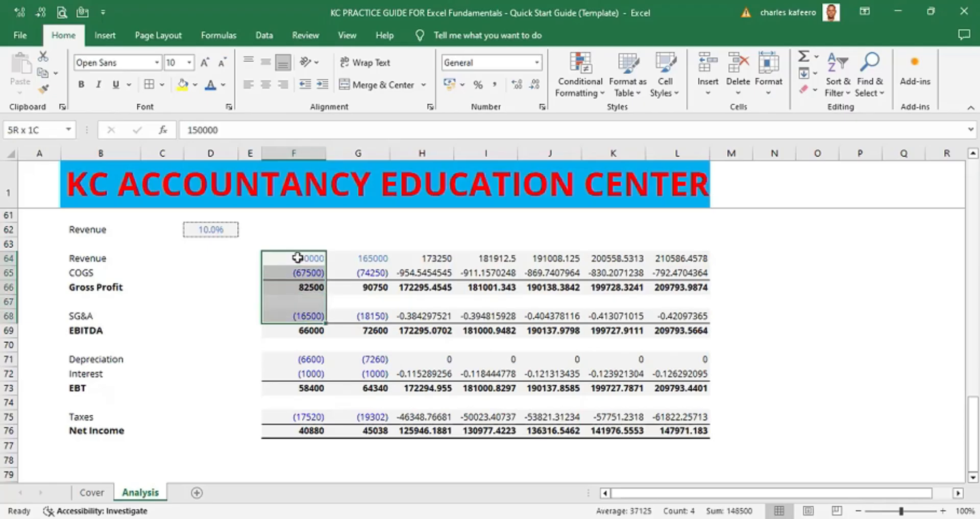
pyautogui.hotkey('shift', 'Down')
pyautogui.hotkey('shift', 'Down')
pyautogui.hotkey('shift', 'Down')
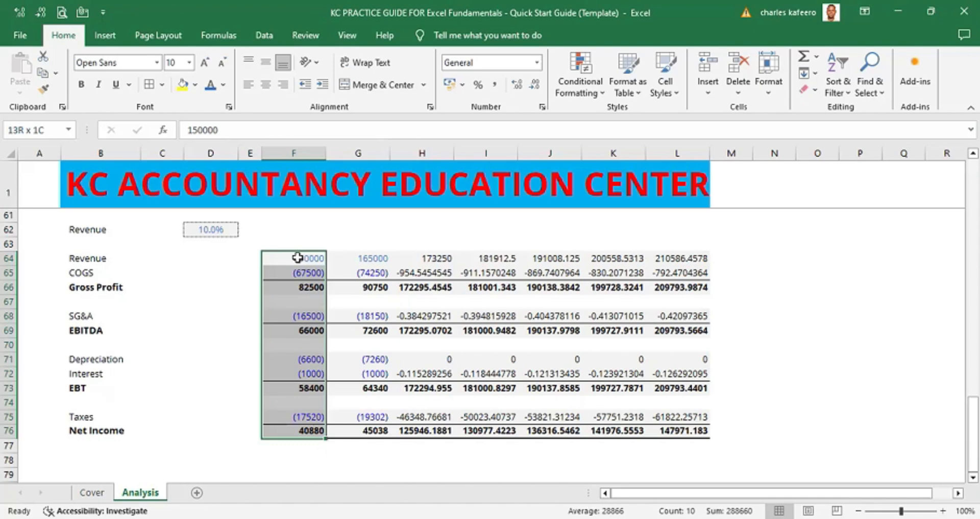
pyautogui.hotkey('shift', 'Right')
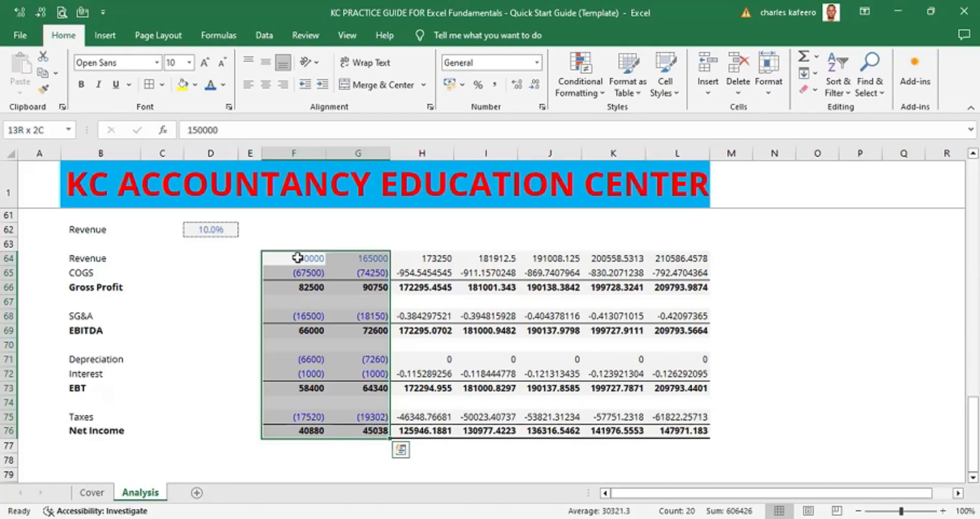
pyautogui.press('alt')
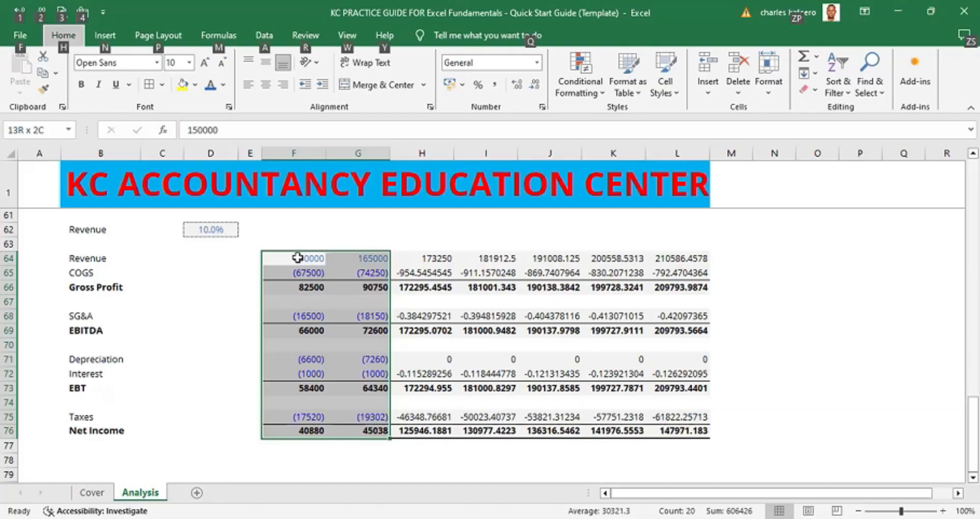
pyautogui.press('h')
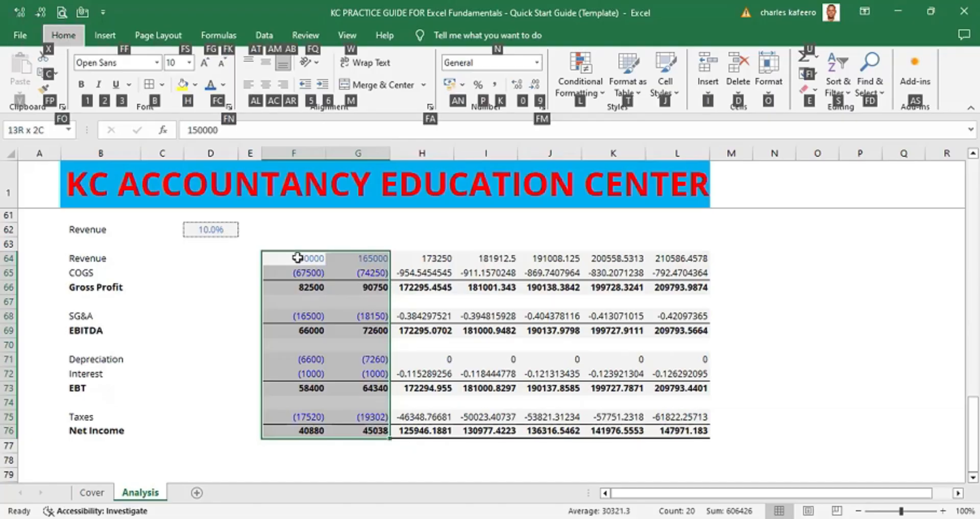
pyautogui.press('f')
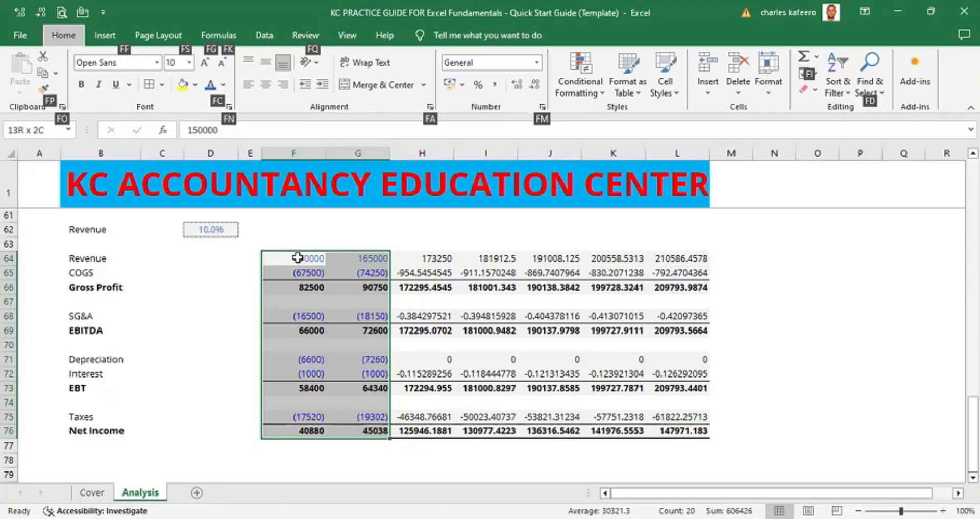
pyautogui.press('c')
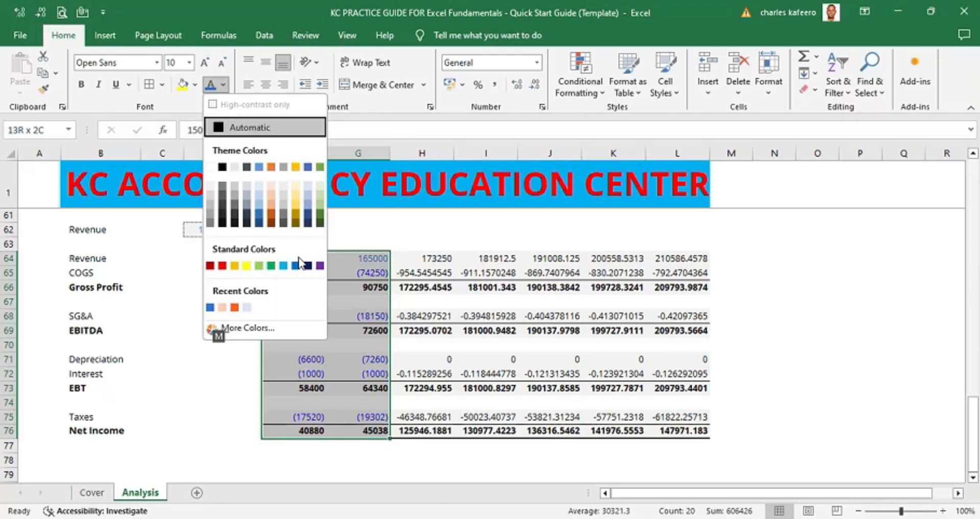
pyautogui.press('Escape')
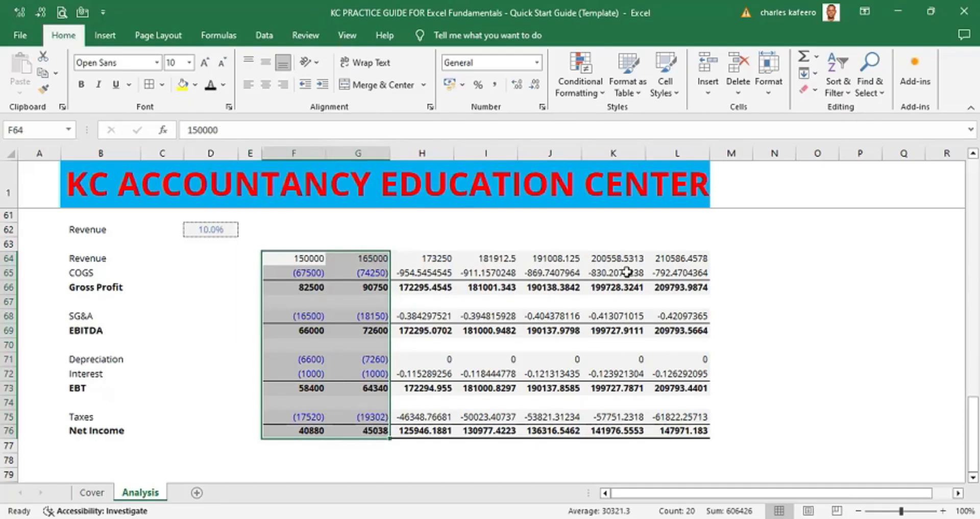
# - Select the expense figures in F65:G75 and delete the custom number format 0;[Blue](0) from the workbook
pyautogui.click(769, 305)
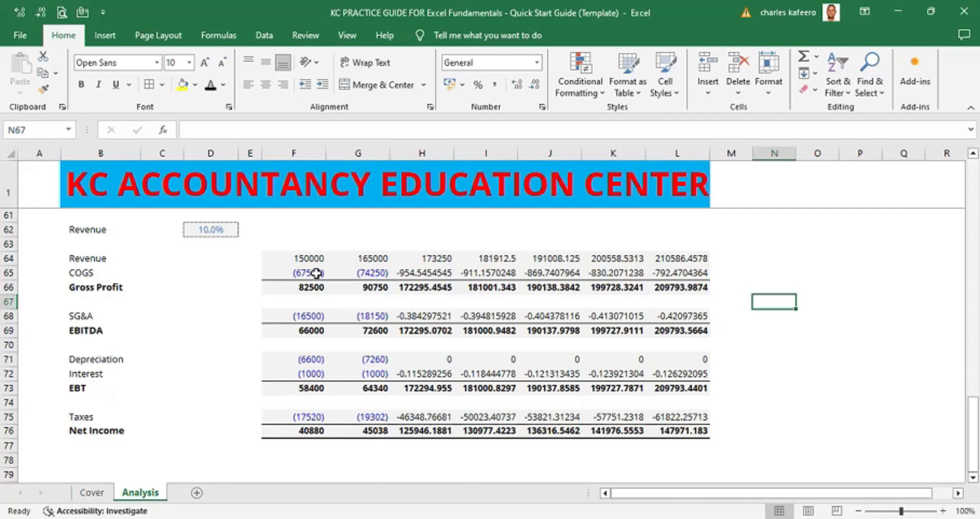
pyautogui.click(299, 273)
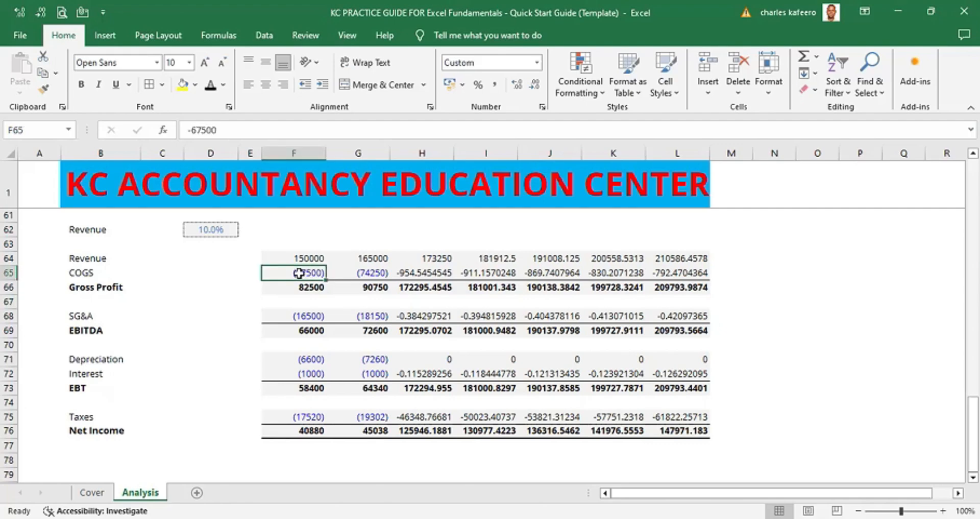
pyautogui.hotkey('ctrl', 'Right')
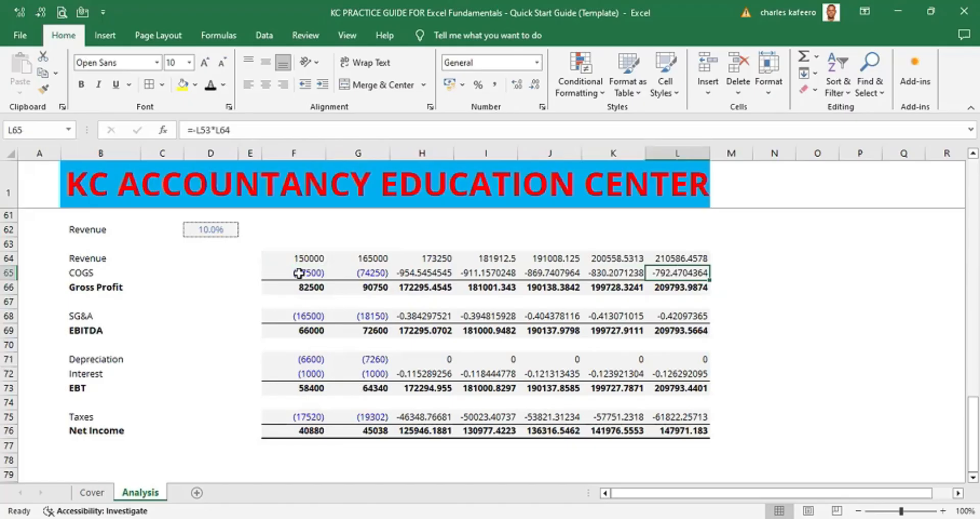
pyautogui.click(313, 273)
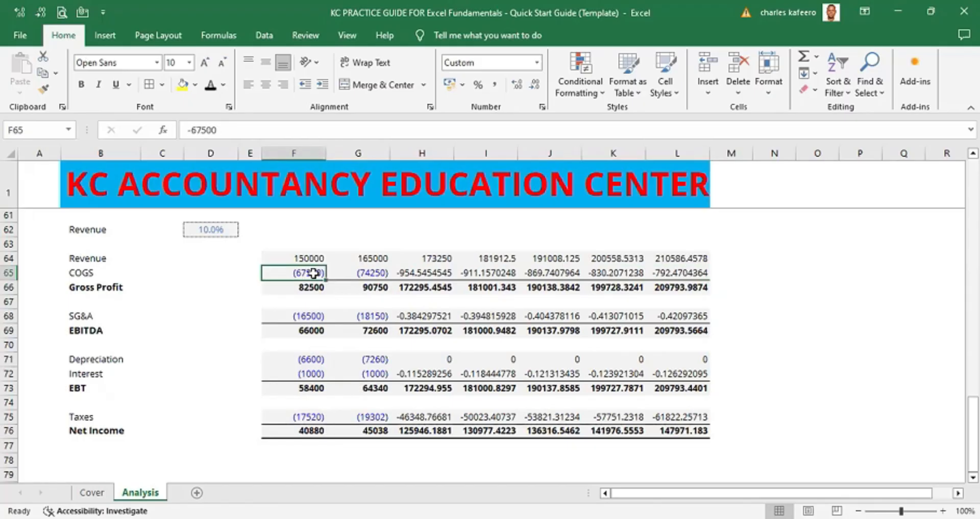
pyautogui.hotkey('shift', 'Right')
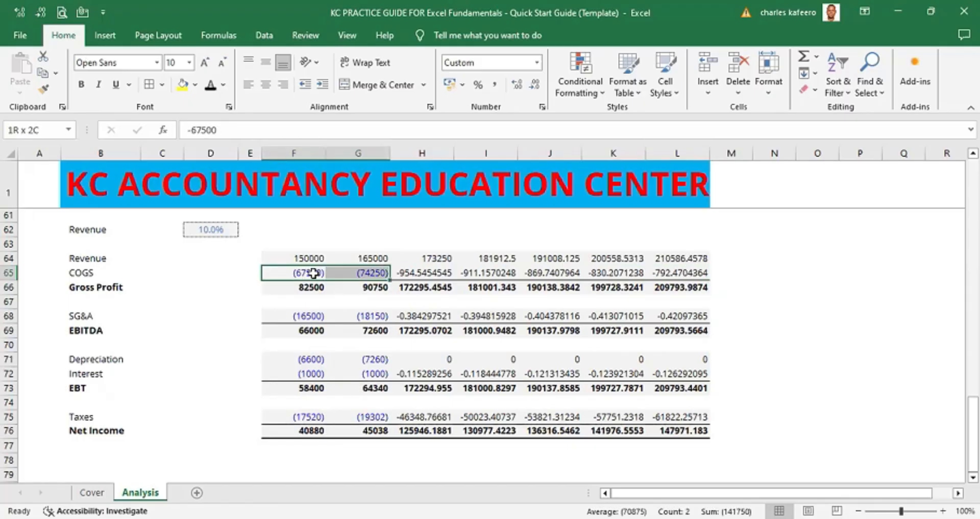
pyautogui.keyDown('ctrl'); pyautogui.click(298, 316); pyautogui.keyUp('ctrl')
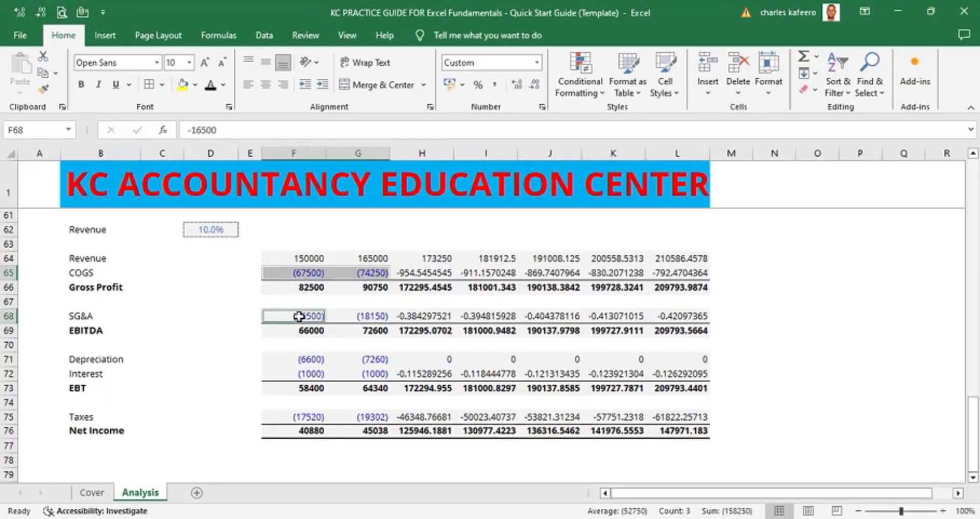
pyautogui.moveTo(298, 316); pyautogui.dragTo(359, 317)
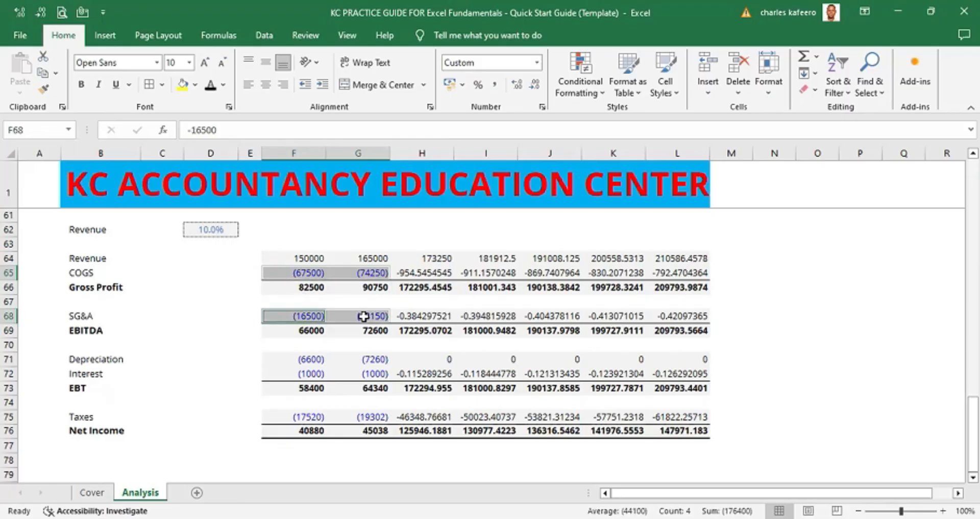
pyautogui.keyDown('ctrl'); pyautogui.click(308, 358); pyautogui.keyUp('ctrl')
pyautogui.moveTo(308, 358); pyautogui.dragTo(374, 373)
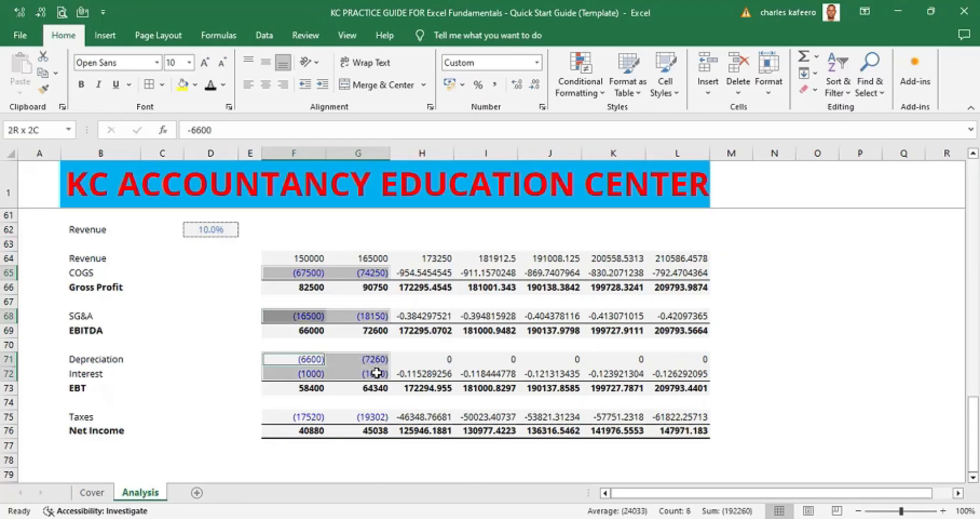
pyautogui.moveTo(314, 416); pyautogui.dragTo(350, 417)
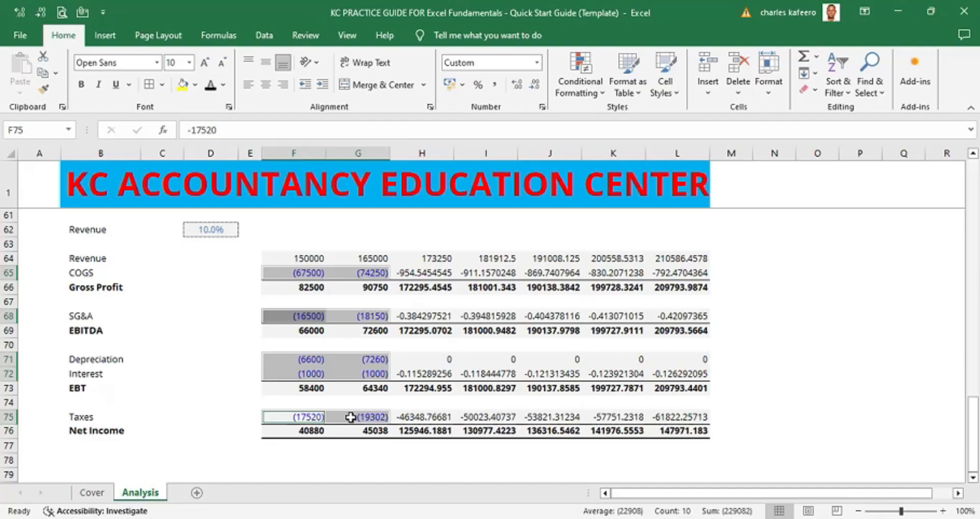
pyautogui.hotkey('ctrl', '1')
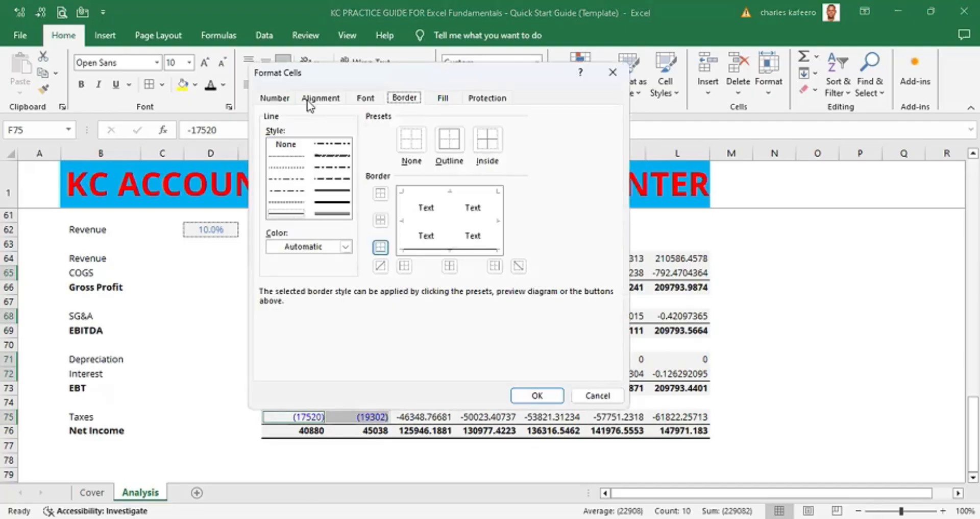
pyautogui.click(280, 99)
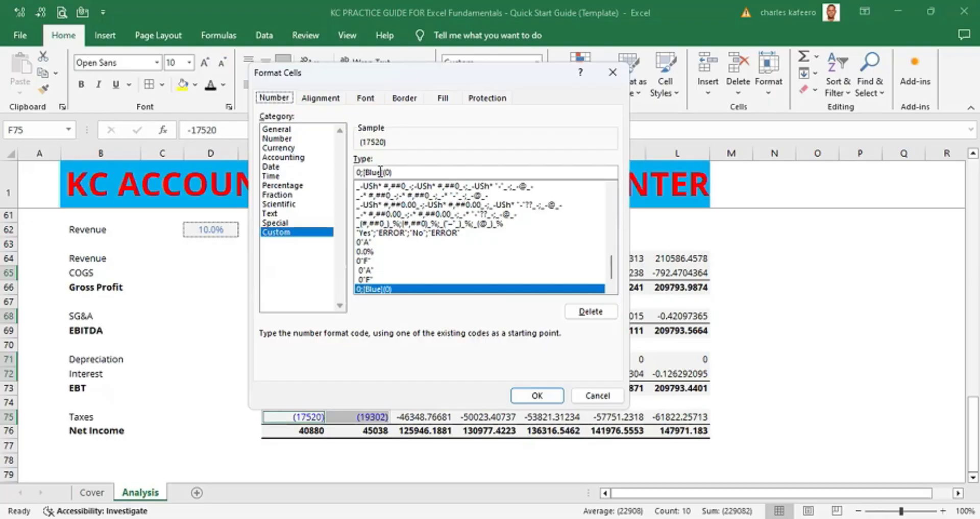
pyautogui.click(593, 316)
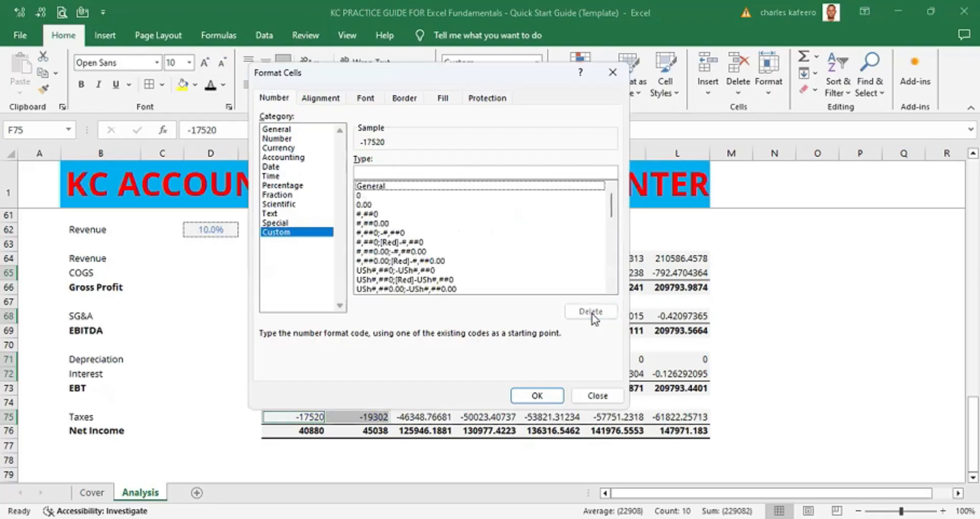
pyautogui.click(540, 394)
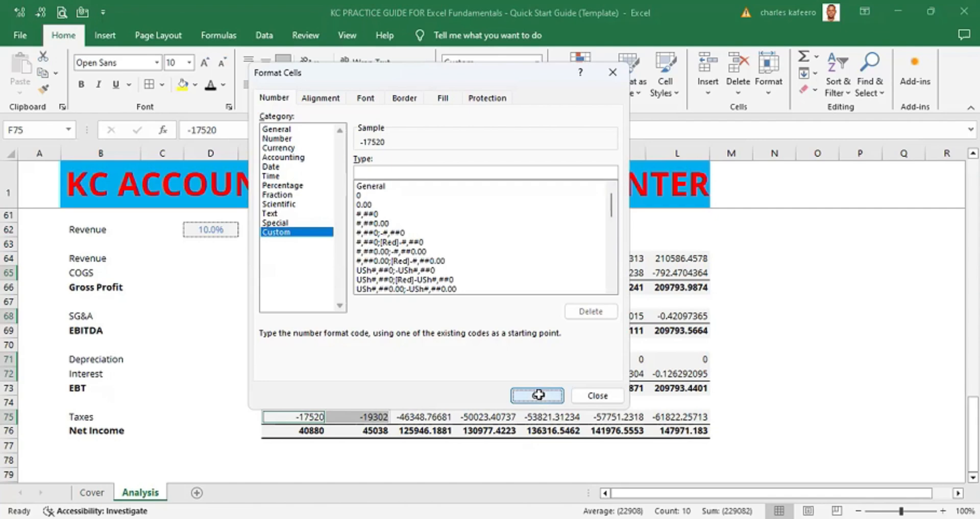
# - Replace the Revenue, COGS and SG&A figures in column F with zeros
pyautogui.click(772, 344)
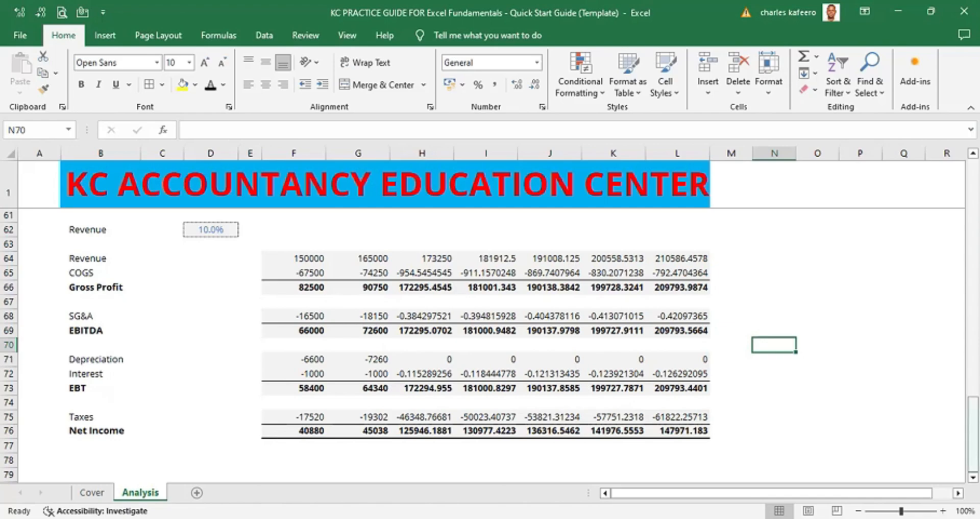
pyautogui.scroll(-1, 444, 359)
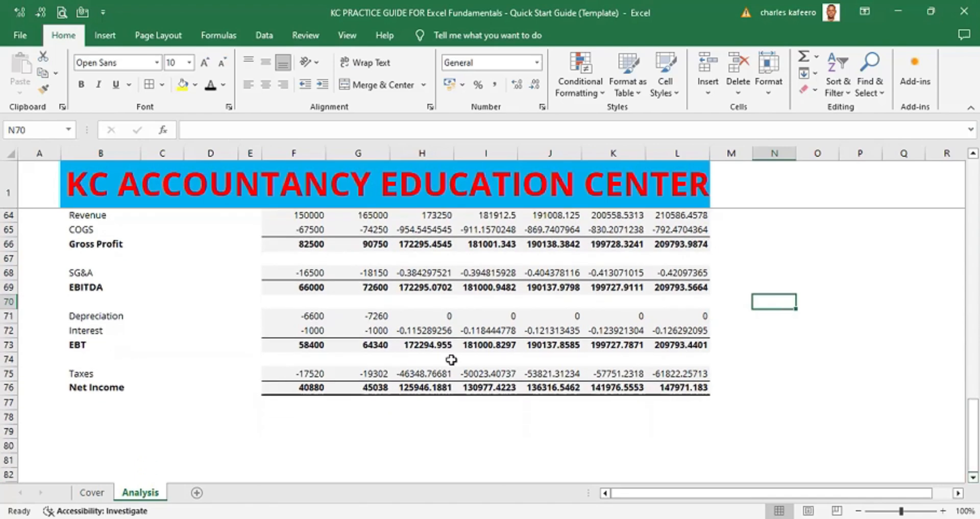
pyautogui.click(973, 152)
pyautogui.click(973, 152)
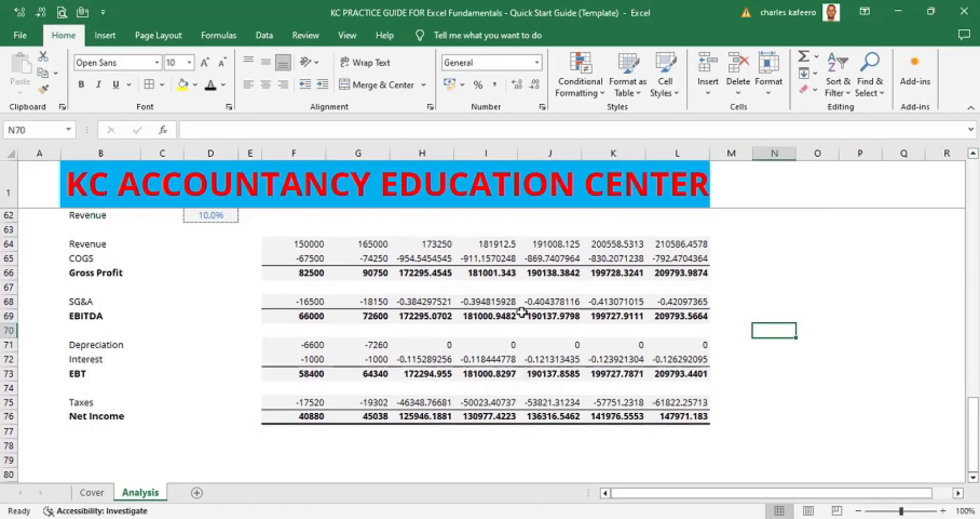
pyautogui.click(313, 243)
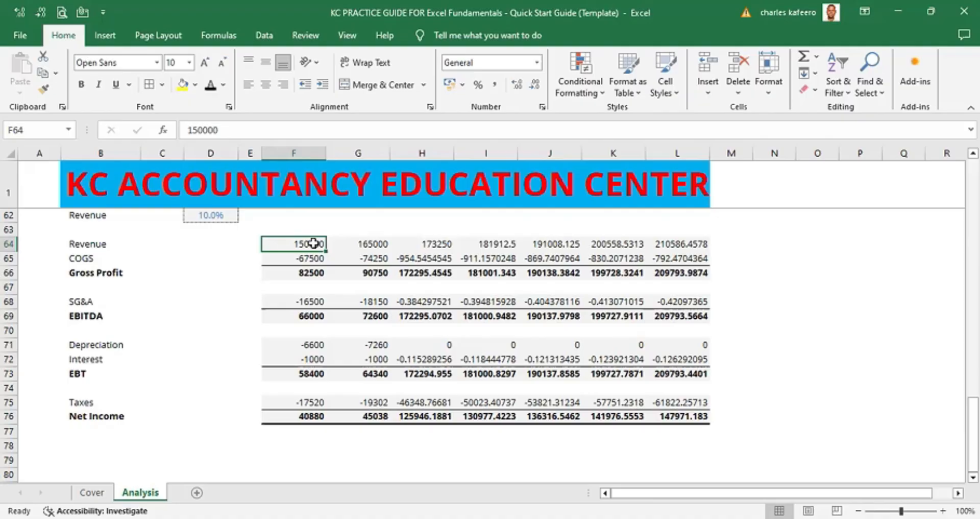
pyautogui.write('0')
pyautogui.press('Return')
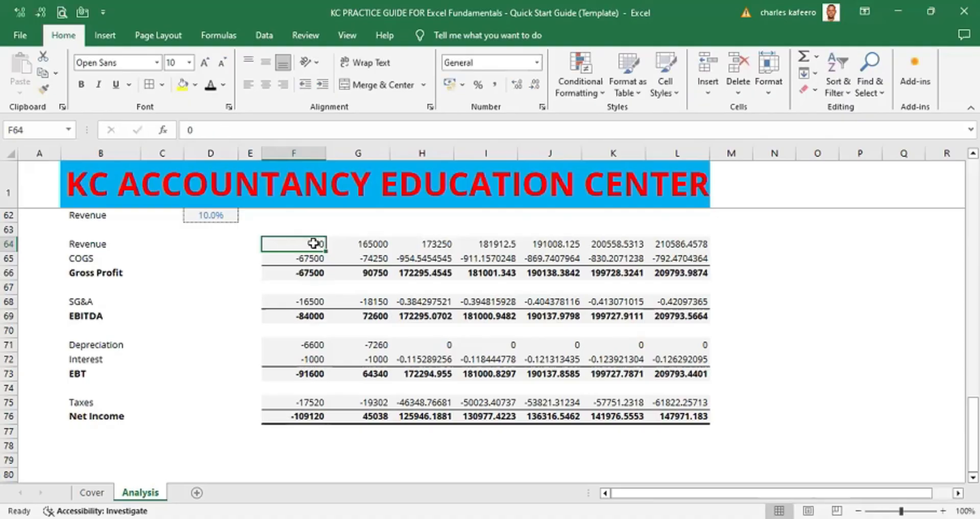
pyautogui.press('Down')
pyautogui.press('Down')
pyautogui.press('Down')
pyautogui.press('Down')
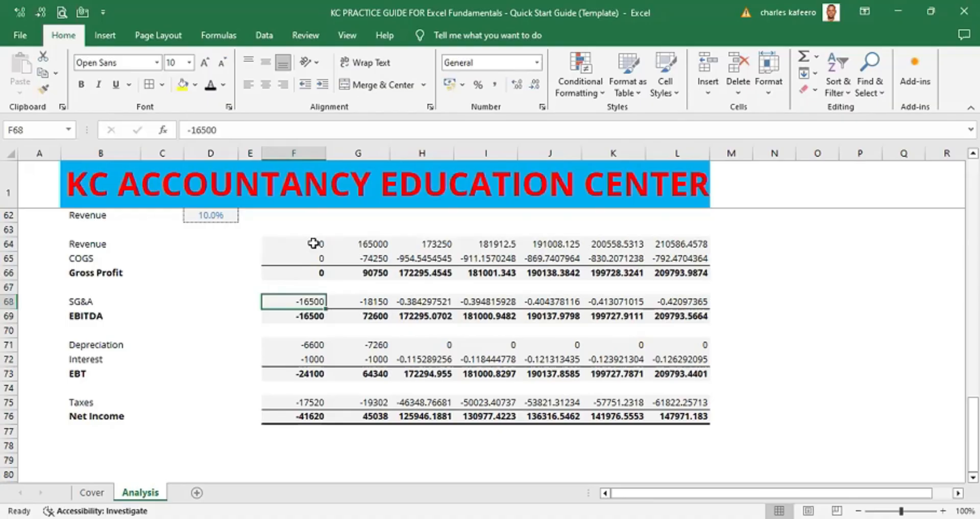
pyautogui.write('0')
pyautogui.hotkey('ctrl', 'Return')
# - Enter zeros for Depreciation, Interest, EBT and Taxes in column F
pyautogui.press('Down')
pyautogui.press('Down')
pyautogui.press('Down')
pyautogui.write('0')
pyautogui.press('Return')
pyautogui.write('0')
pyautogui.press('Return')
pyautogui.write('0')
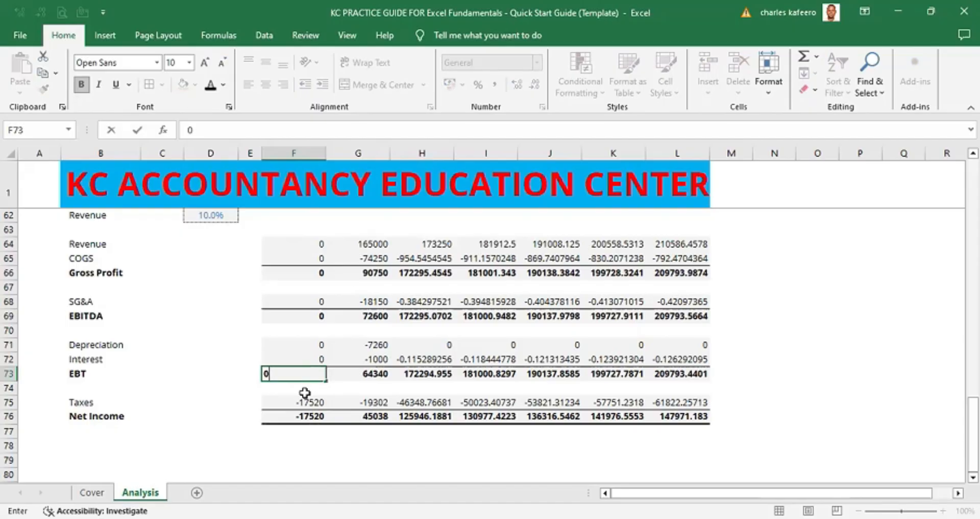
pyautogui.click(306, 403)
pyautogui.write('0')
pyautogui.click(306, 403)
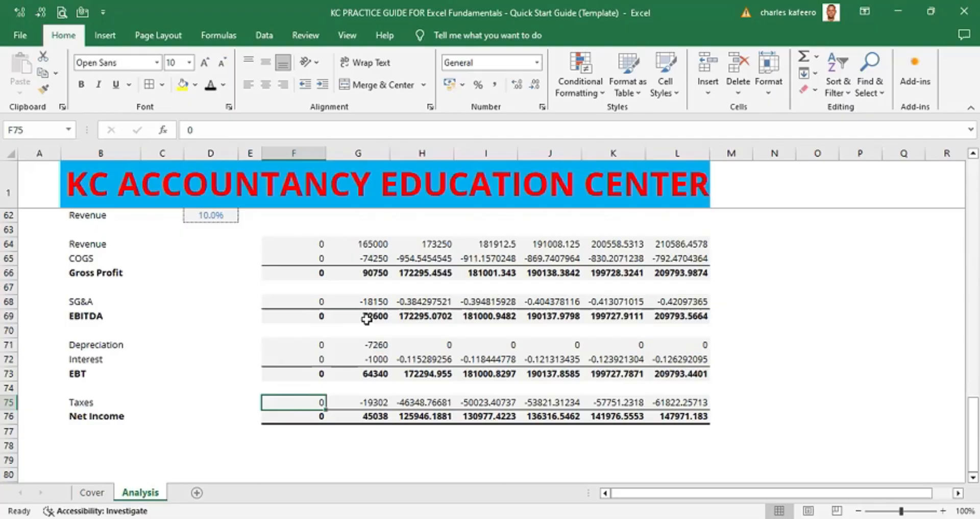
# - Fill the zeroed column F values right across the whole block F64:L76
pyautogui.click(315, 243)
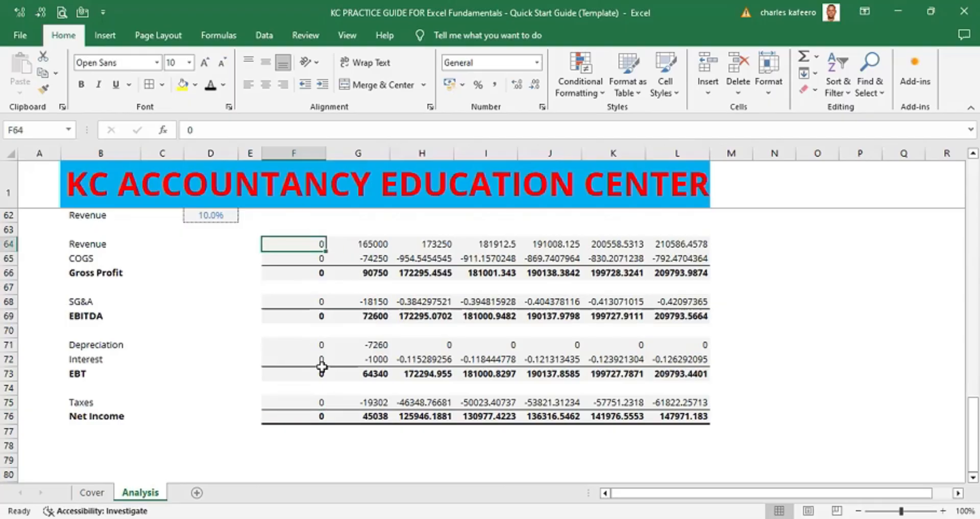
pyautogui.click(313, 416)
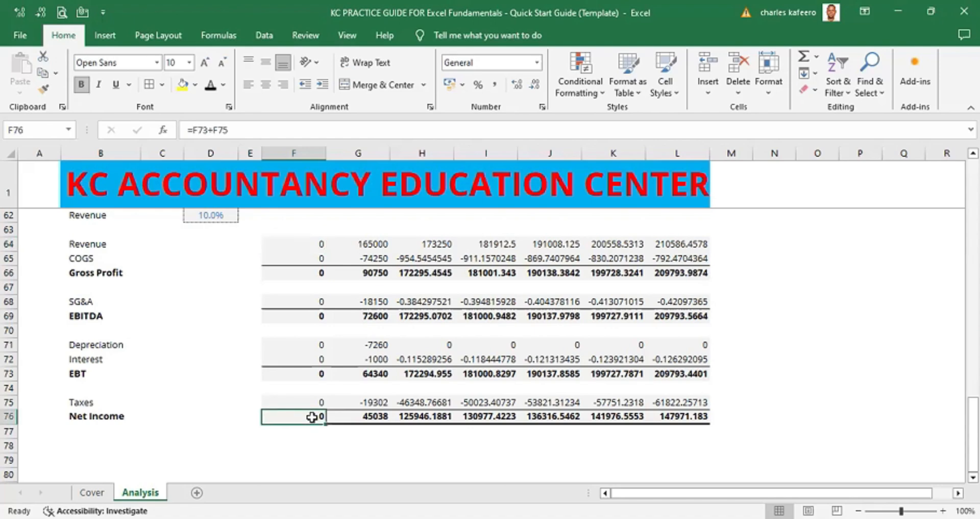
pyautogui.click(305, 243)
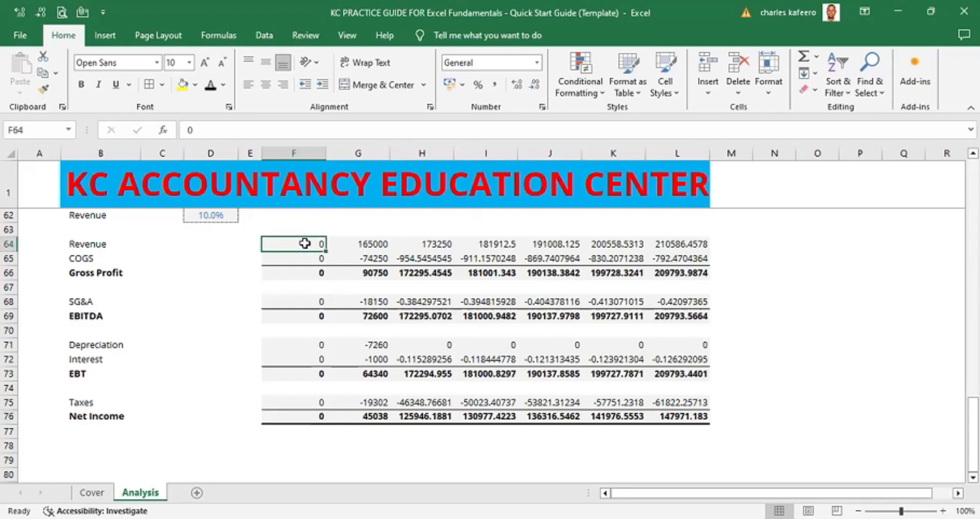
pyautogui.hotkey('shift', 'Down')
pyautogui.hotkey('shift', 'Down')
pyautogui.hotkey('shift', 'Down')
pyautogui.hotkey('shift', 'Down')
pyautogui.hotkey('shift', 'Down')
pyautogui.hotkey('shift', 'Down')
pyautogui.hotkey('shift', 'Down')
pyautogui.hotkey('shift', 'Down')
pyautogui.hotkey('shift', 'Down')
pyautogui.hotkey('shift', 'Down')
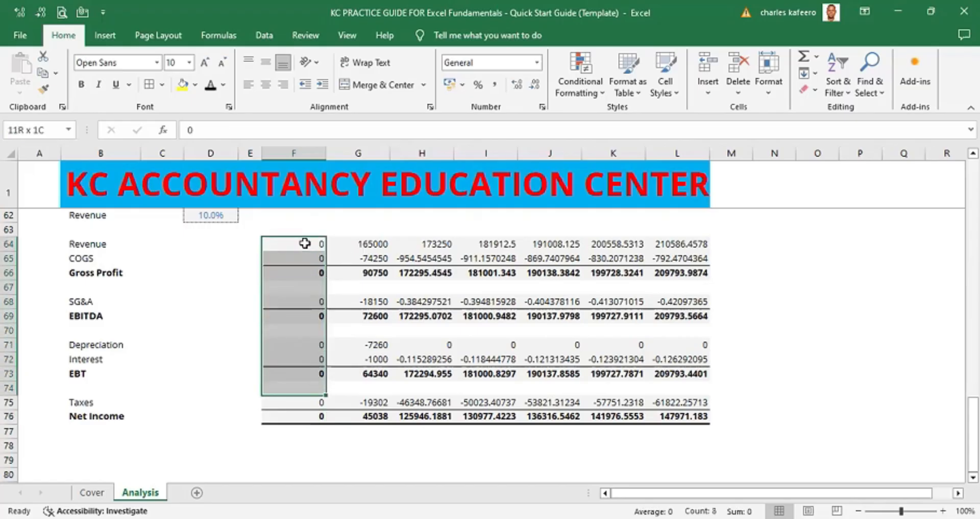
pyautogui.hotkey('shift', 'Down')
pyautogui.hotkey('shift', 'Down')
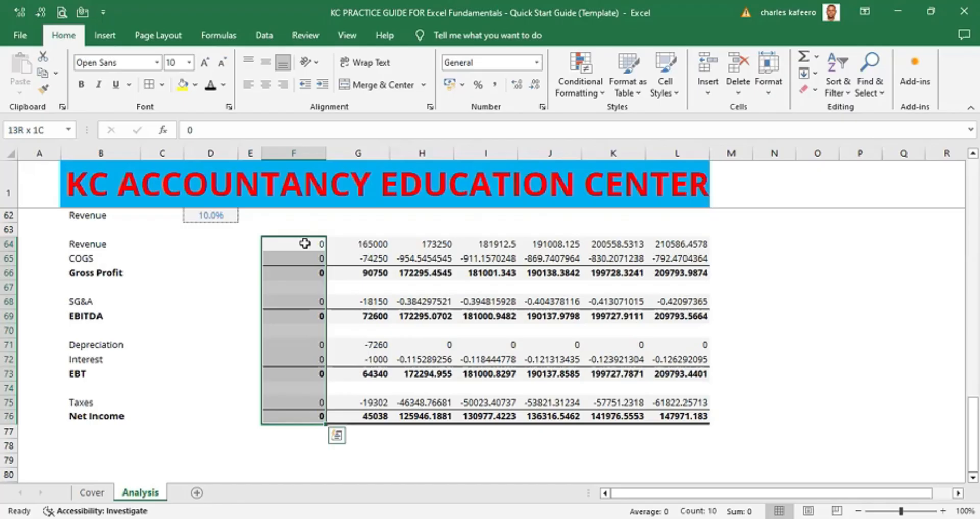
pyautogui.hotkey('shift', 'Right')
pyautogui.hotkey('shift', 'Right')
pyautogui.hotkey('shift', 'Right')
pyautogui.hotkey('shift', 'Right')
pyautogui.hotkey('shift', 'Right')
pyautogui.hotkey('shift', 'Right')
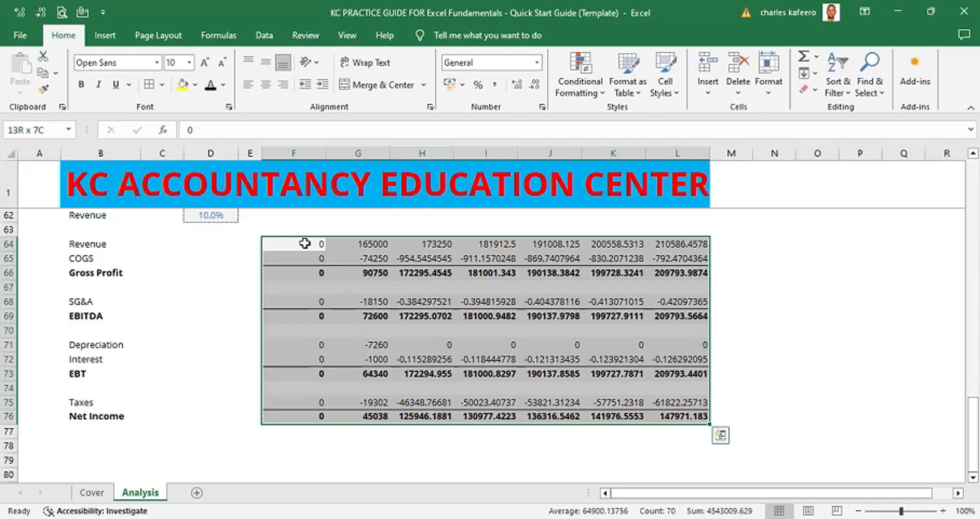
pyautogui.hotkey('ctrl', 'r')
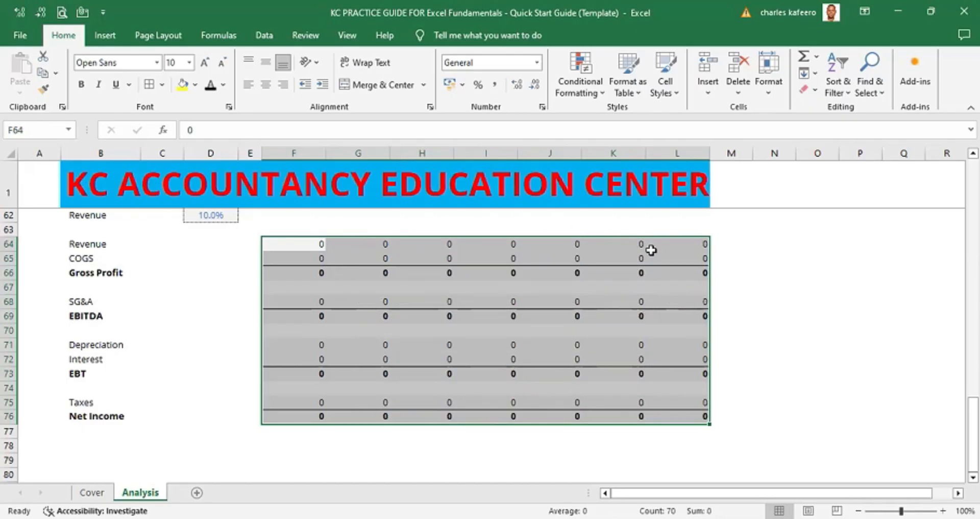
pyautogui.click(812, 272)
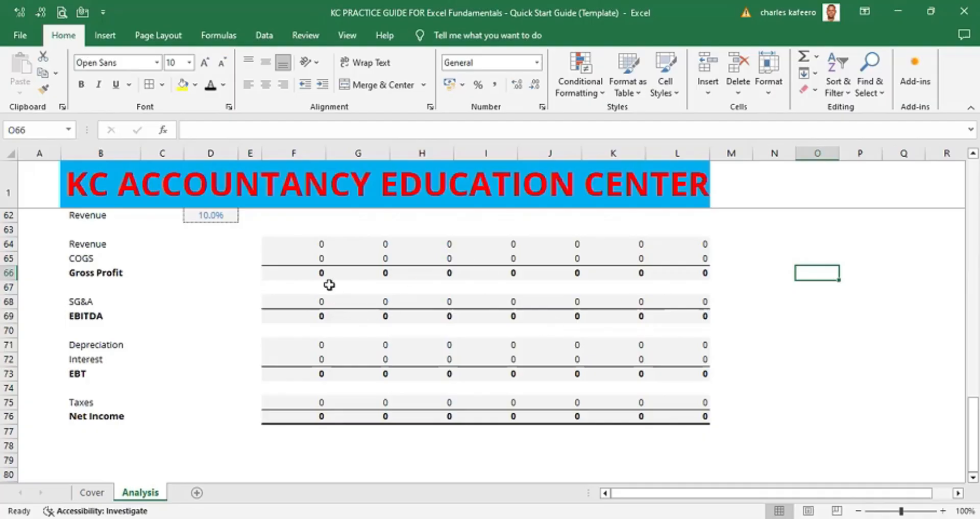
# - Enter an AutoSum formula for Gross Profit in F66 adding Revenue and COGS
pyautogui.click(315, 272)
pyautogui.hotkey('alt', '=')
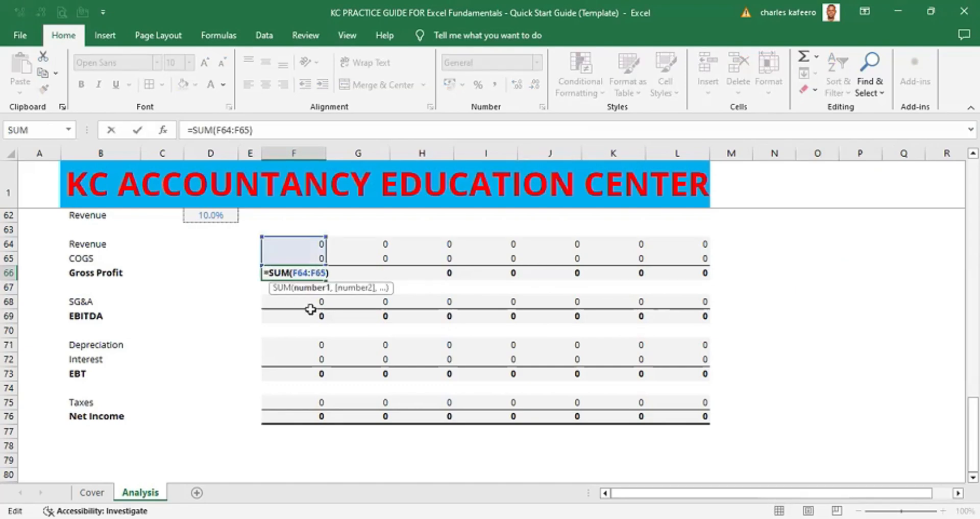
pyautogui.hotkey('ctrl', 'Return')
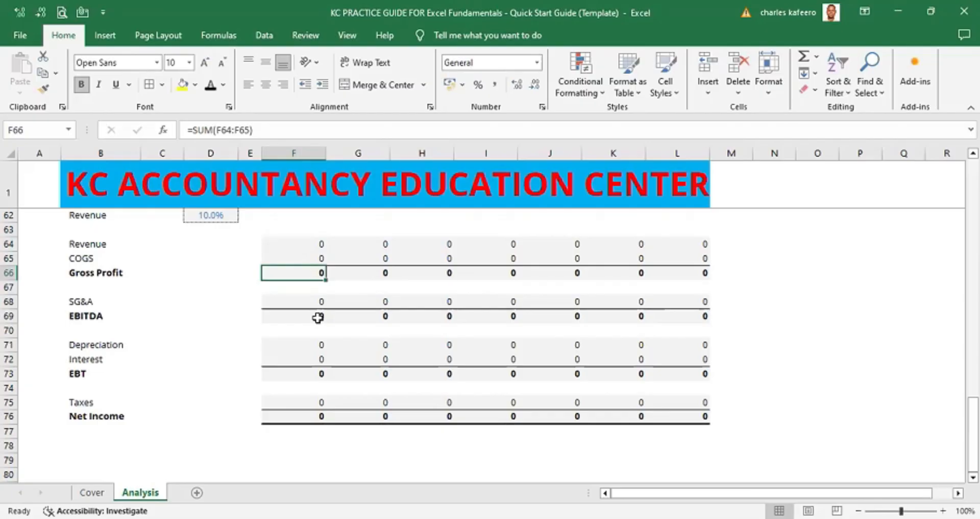
# - Inspect the EBITDA, EBT and Net Income subtotal formulas in column F of the percent change block
pyautogui.doubleClick(318, 317)
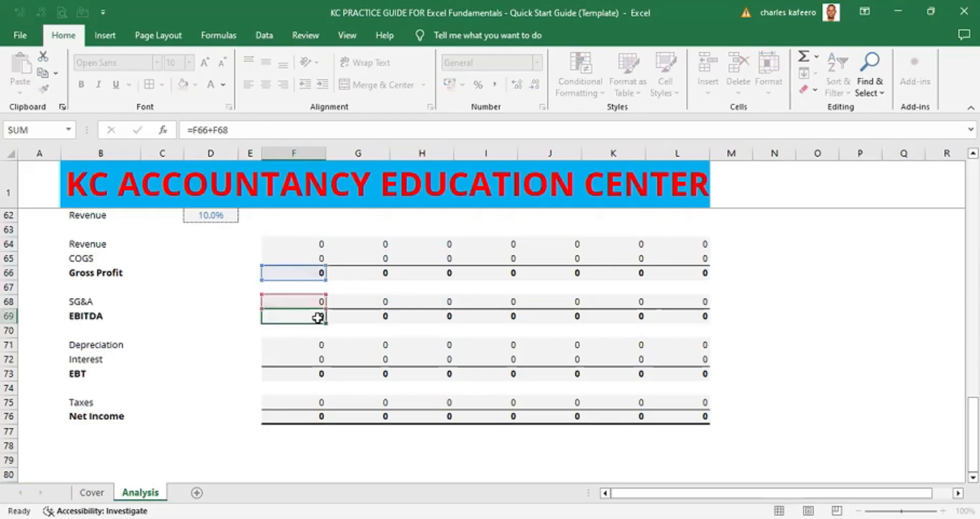
pyautogui.press('Escape')
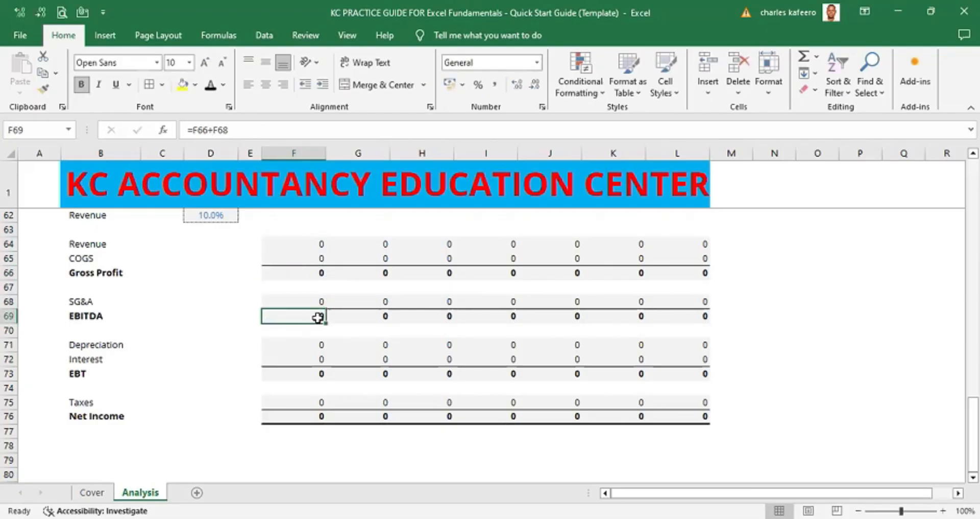
pyautogui.doubleClick(313, 371)
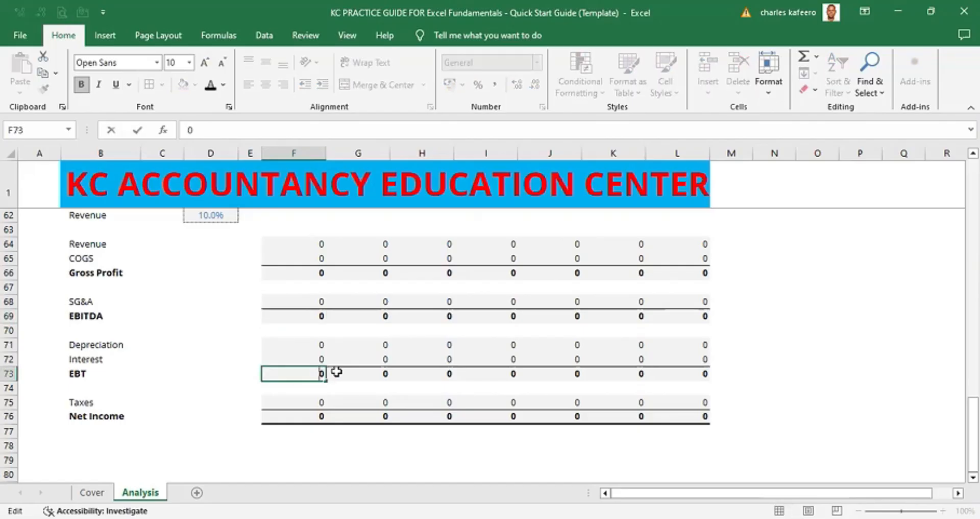
pyautogui.click(319, 417)
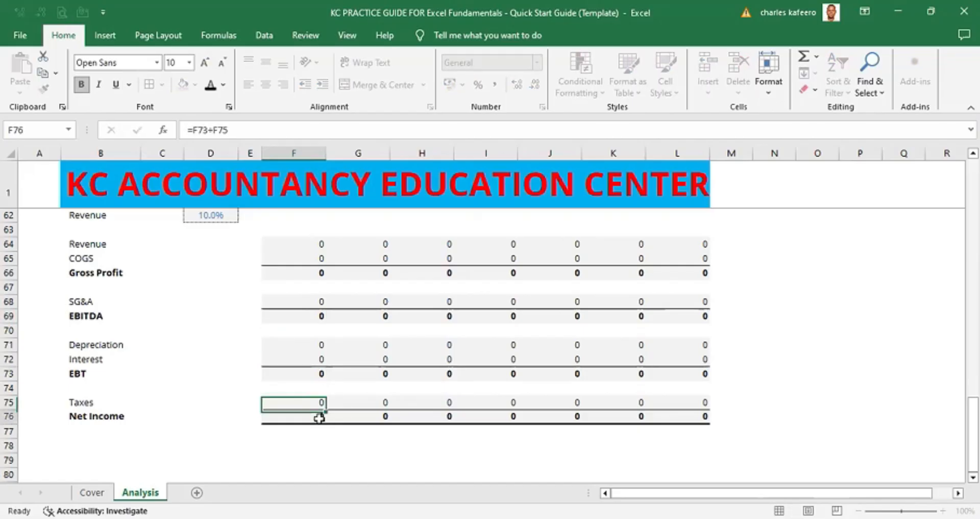
pyautogui.doubleClick(320, 417)
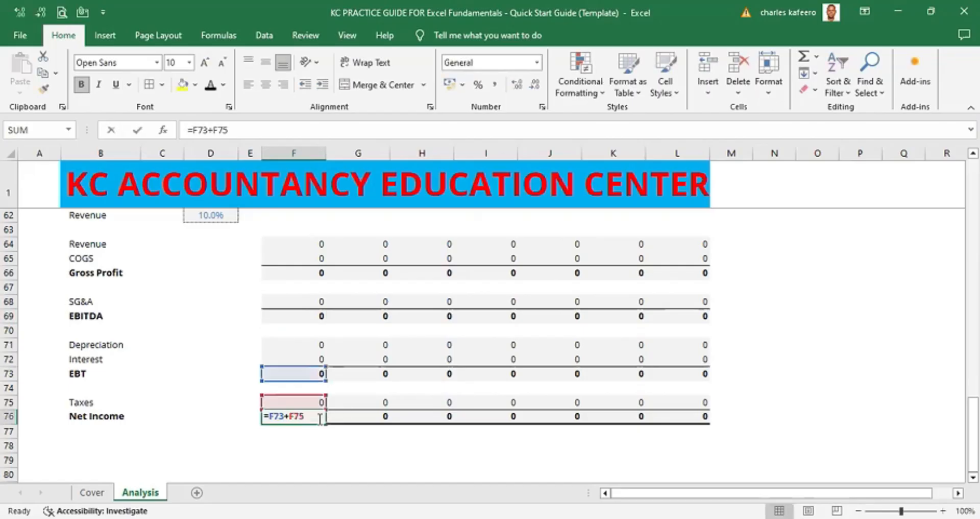
pyautogui.click(381, 412)
pyautogui.click(359, 391)
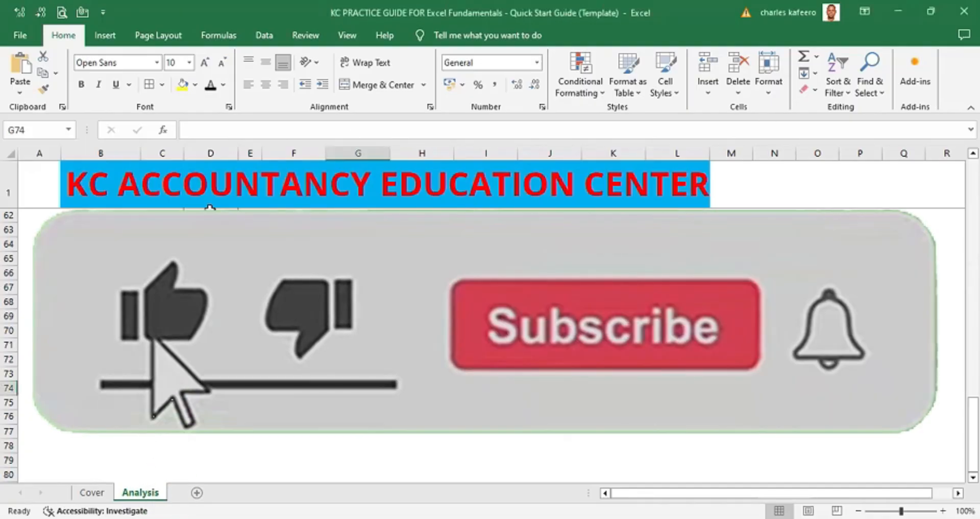
pyautogui.click(209, 211)
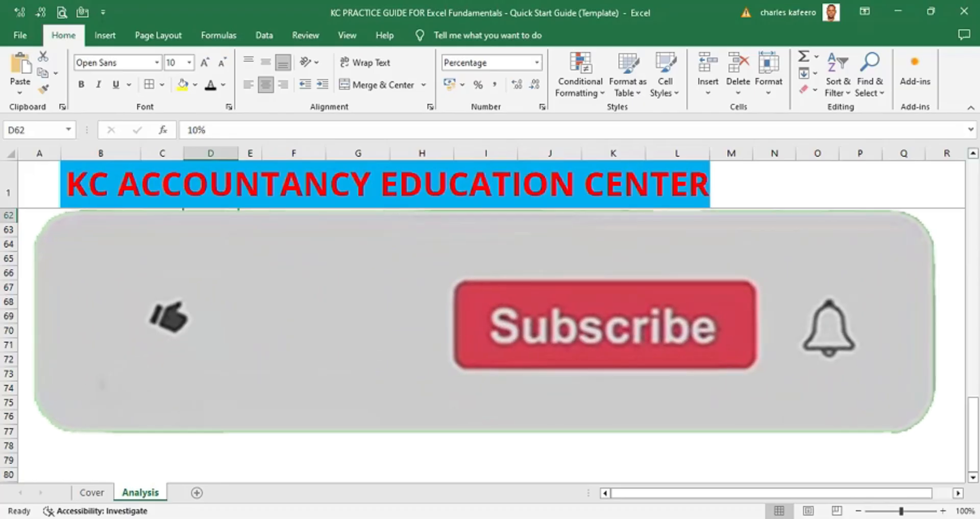
pyautogui.click(973, 153)
pyautogui.click(973, 153)
pyautogui.click(973, 153)
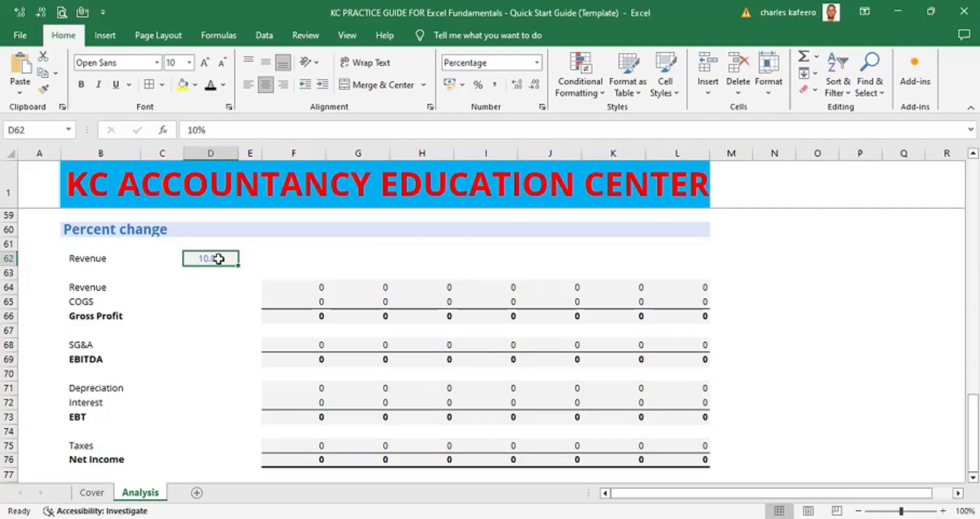
pyautogui.hotkey('ctrl', 'c')
pyautogui.click(247, 261)
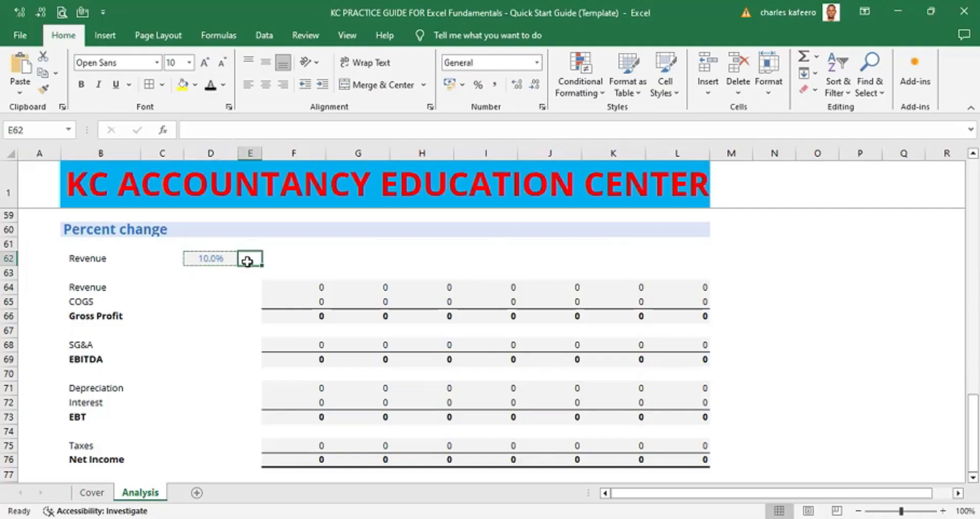
pyautogui.hotkey('shift', 'Left')
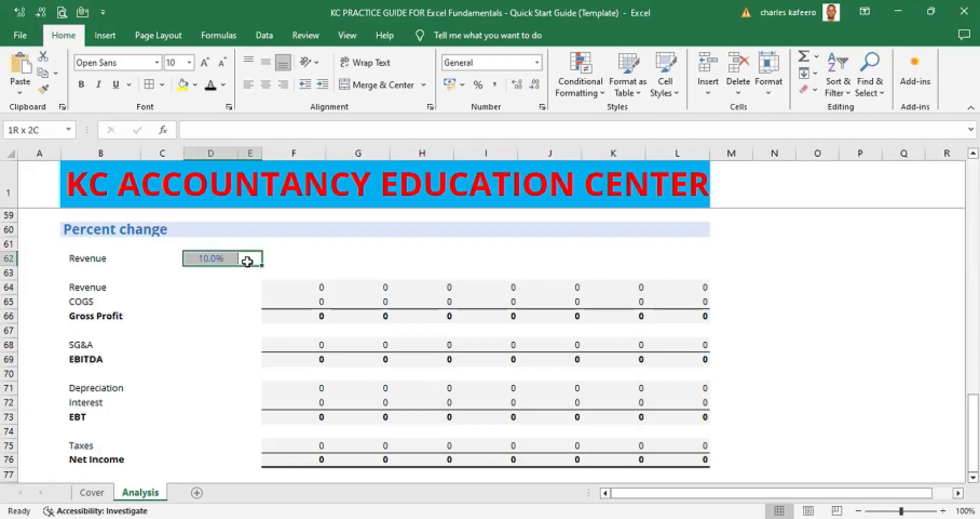
pyautogui.click(312, 242)
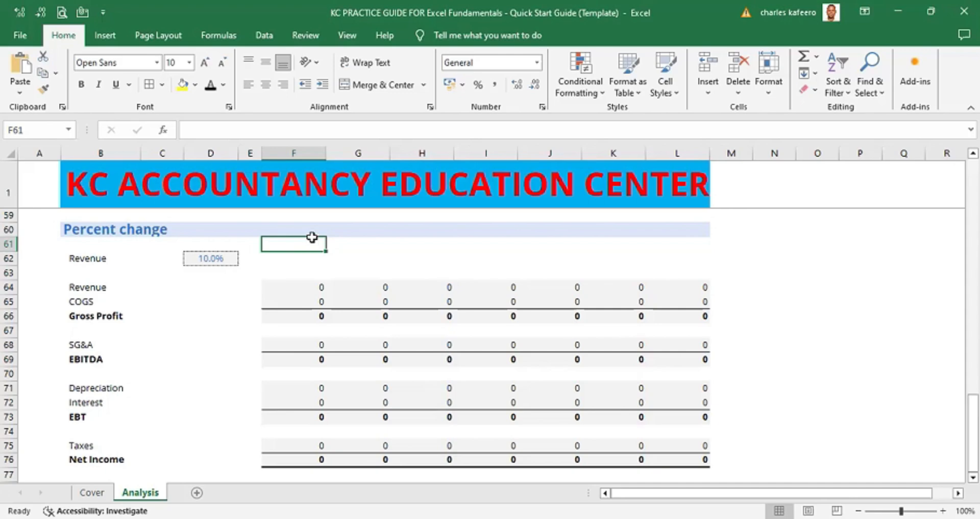
pyautogui.click(217, 259)
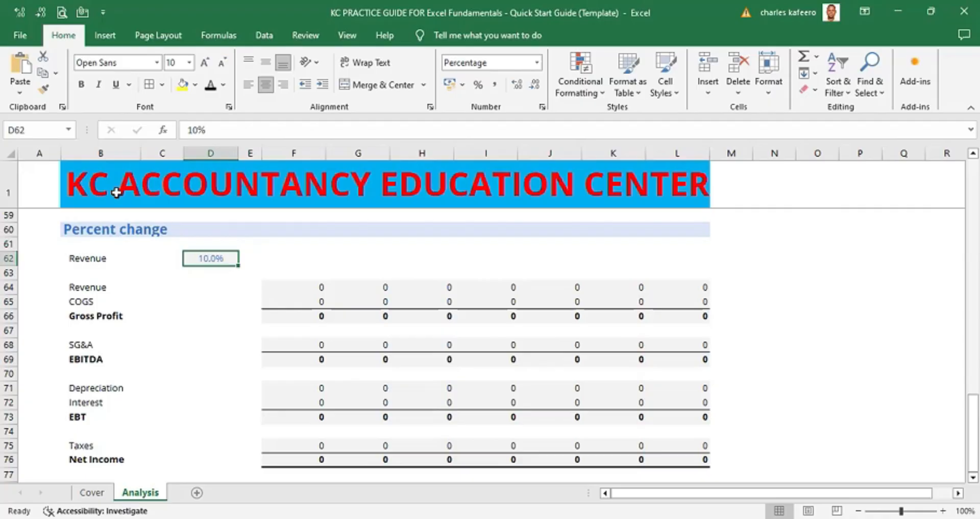
pyautogui.click(29, 129)
pyautogui.click(327, 252)
# - Define the name Increase for the 10% revenue growth input cell D62
pyautogui.click(221, 254)
pyautogui.press('alt')
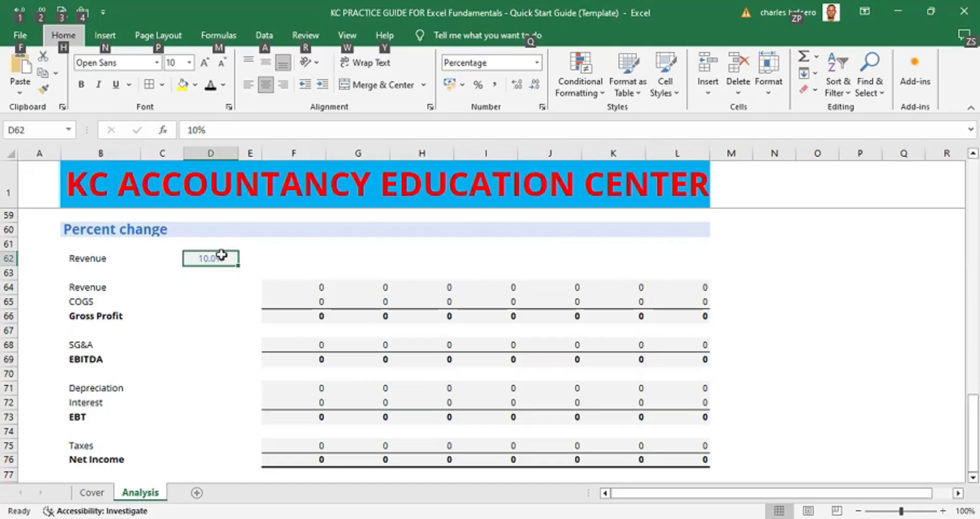
pyautogui.press('m')
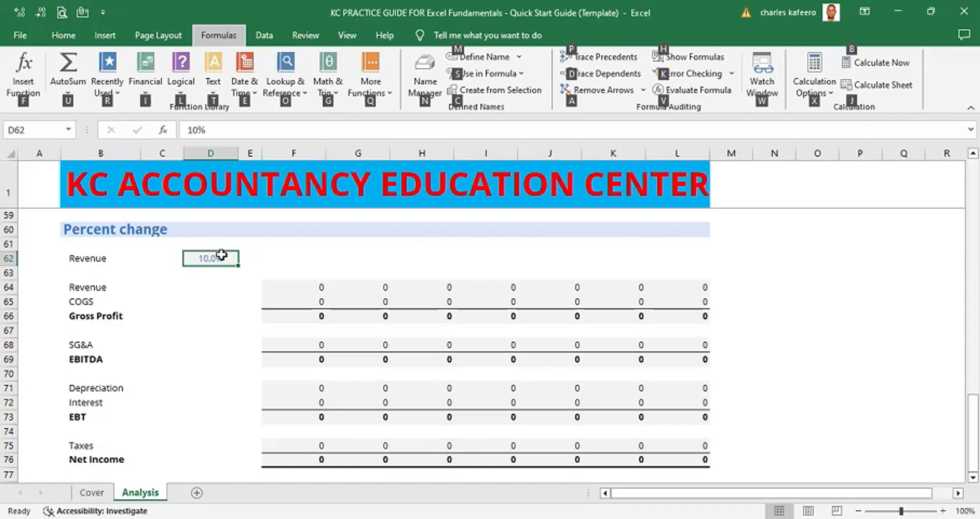
pyautogui.press('m')
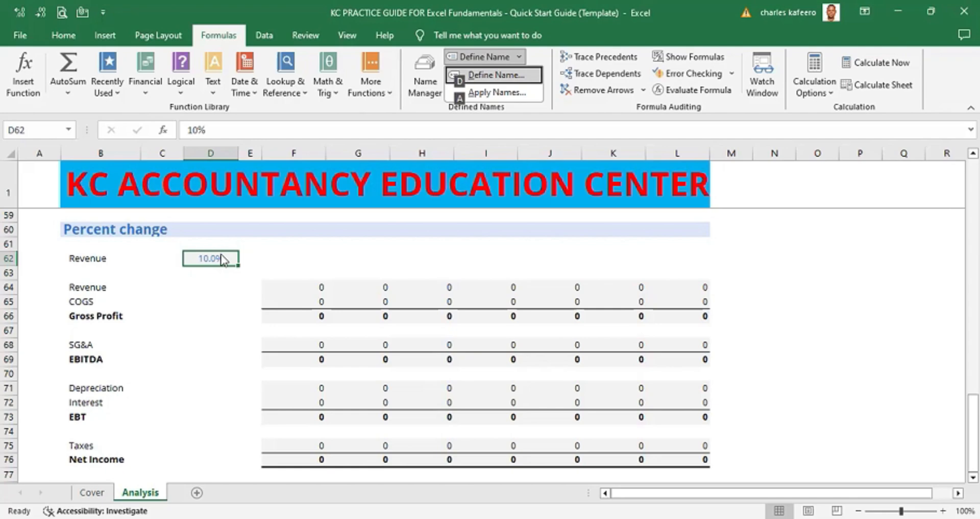
pyautogui.press('d')
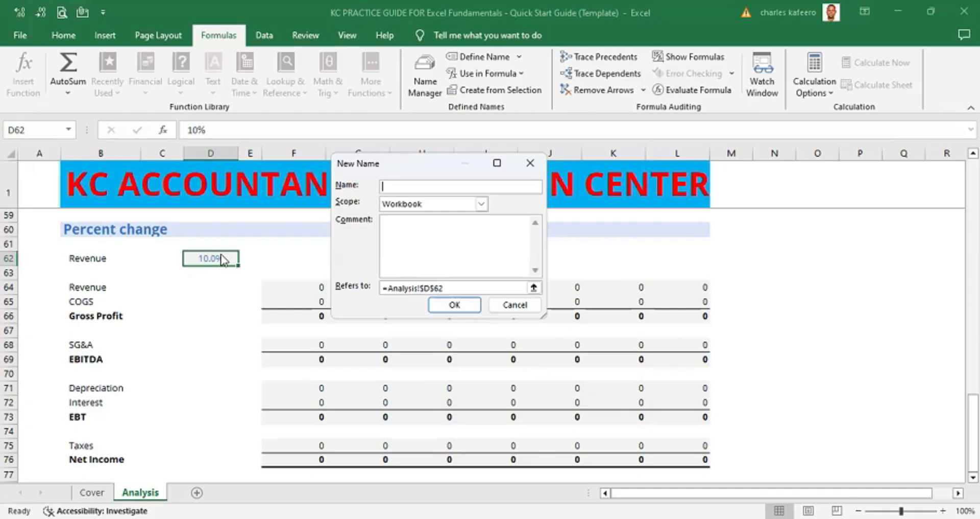
pyautogui.write('increase')
pyautogui.press('Return')
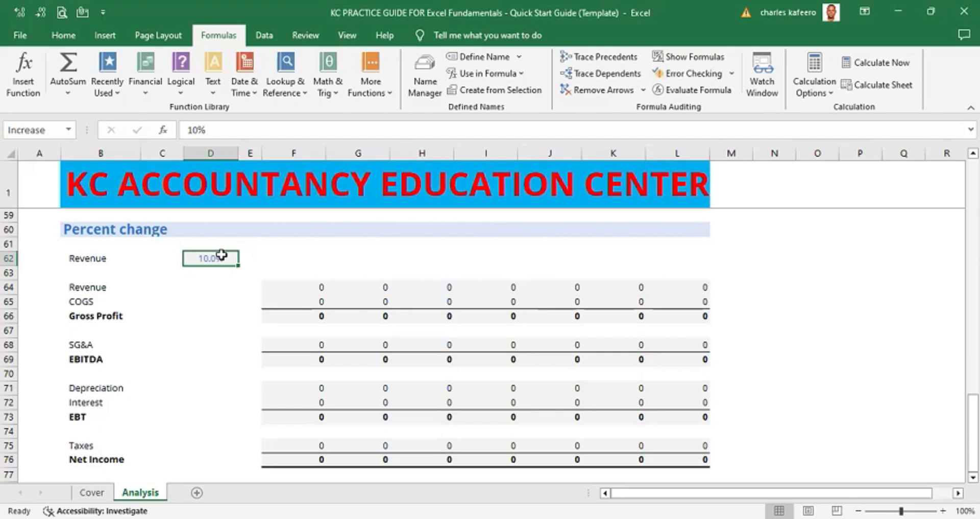
# - Enter a formula in F64 multiplying the income statement revenue F17 by (1+Increase)
pyautogui.click(286, 259)
pyautogui.click(221, 260)
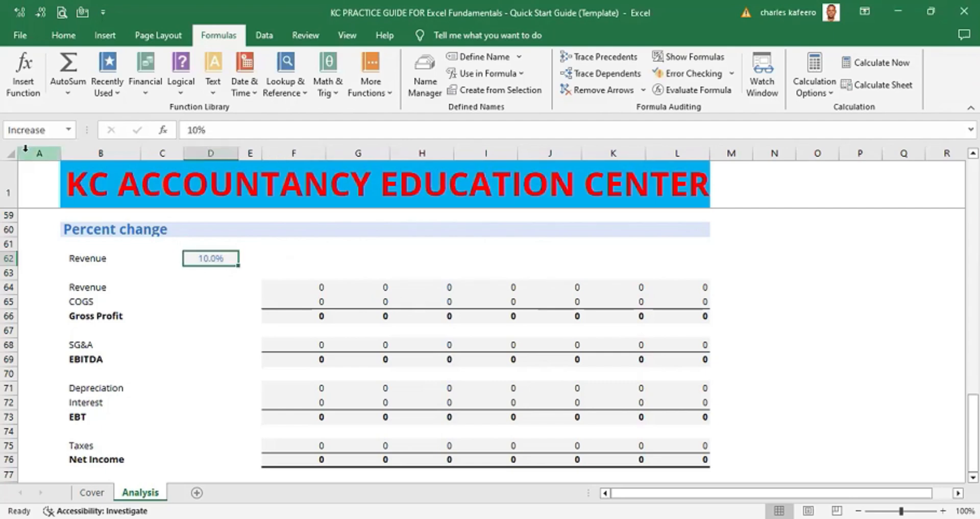
pyautogui.hotkey('ctrl', 'c')
pyautogui.click(321, 253)
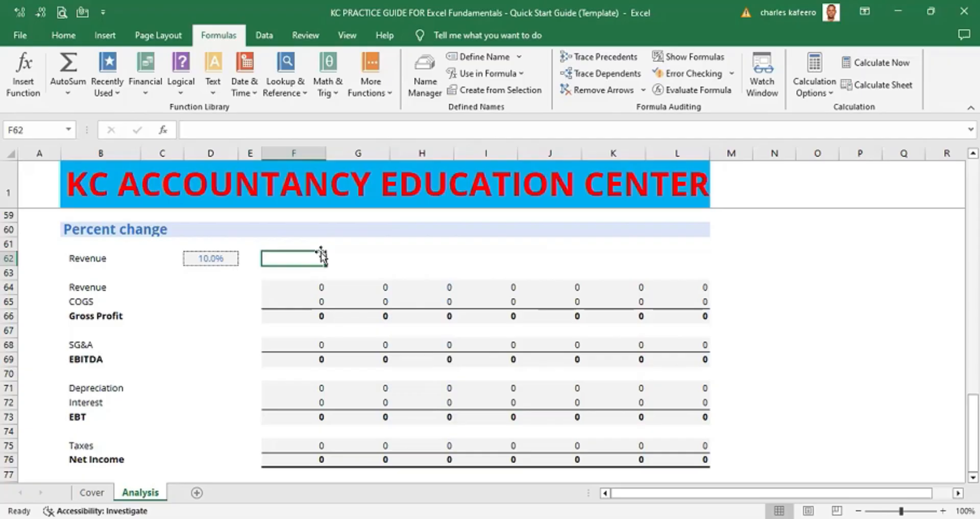
pyautogui.click(305, 287)
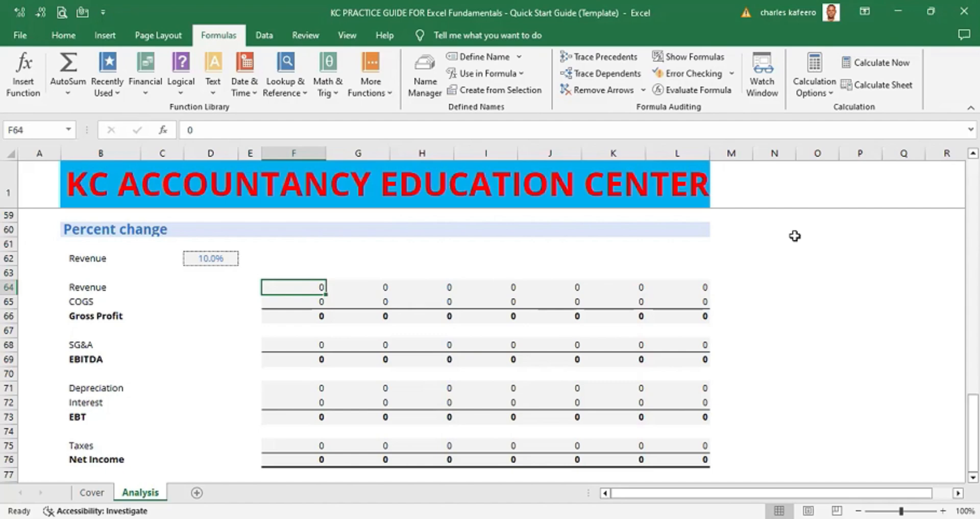
pyautogui.write('=')
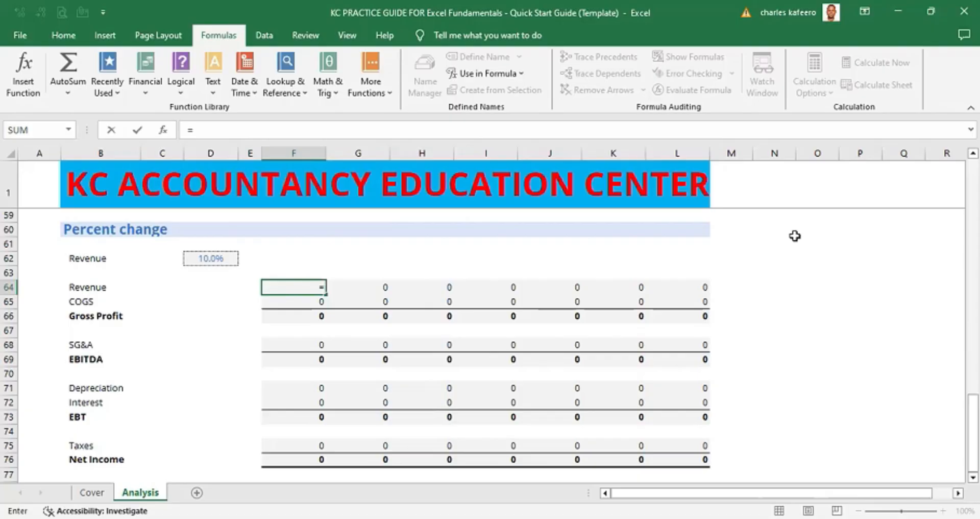
pyautogui.press('Up')
pyautogui.press('Up')
pyautogui.press('Up')
pyautogui.press('Up')
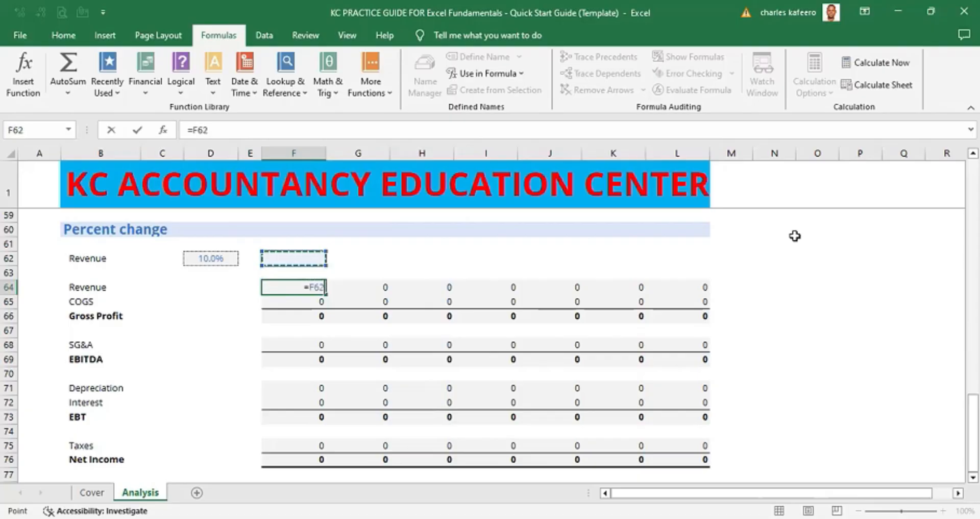
pyautogui.press('Up')
pyautogui.press('Up')
pyautogui.press('Up')
pyautogui.press('Up')
pyautogui.press('Up')
pyautogui.press('Up')
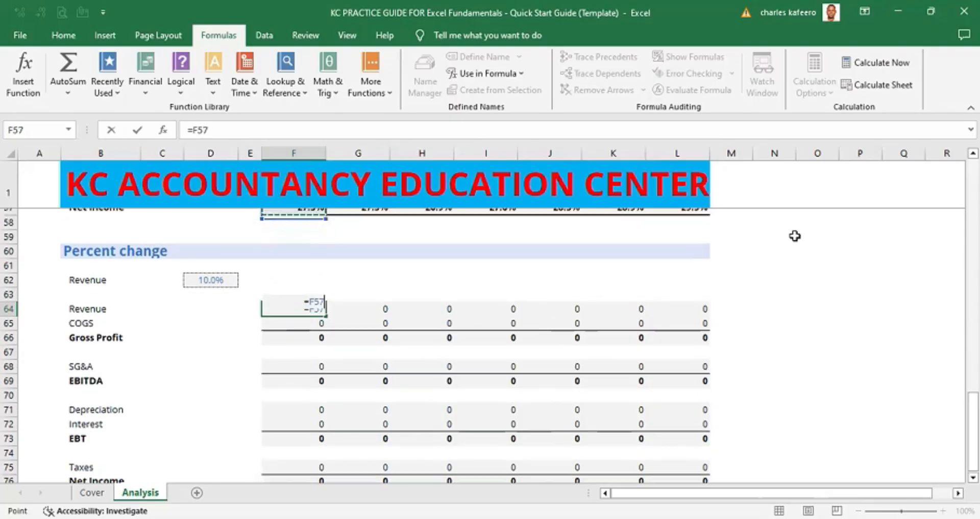
pyautogui.press('Up')
pyautogui.press('Up')
pyautogui.press('Up')
pyautogui.press('Up')
pyautogui.press('Up')
pyautogui.press('Up')
pyautogui.press('Up')
pyautogui.press('Up')
pyautogui.press('Up')
pyautogui.press('Up')
pyautogui.press('Up')
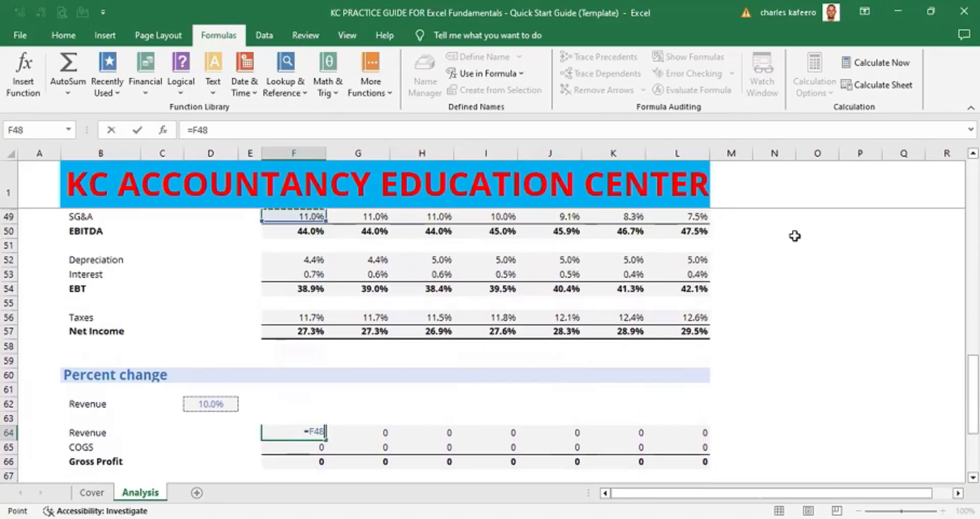
pyautogui.press('Up')
pyautogui.press('Up')
pyautogui.press('Up')
pyautogui.press('Up')
pyautogui.press('Up')
pyautogui.press('Up')
pyautogui.press('Up')
pyautogui.press('Up')
pyautogui.press('Up')
pyautogui.press('Up')
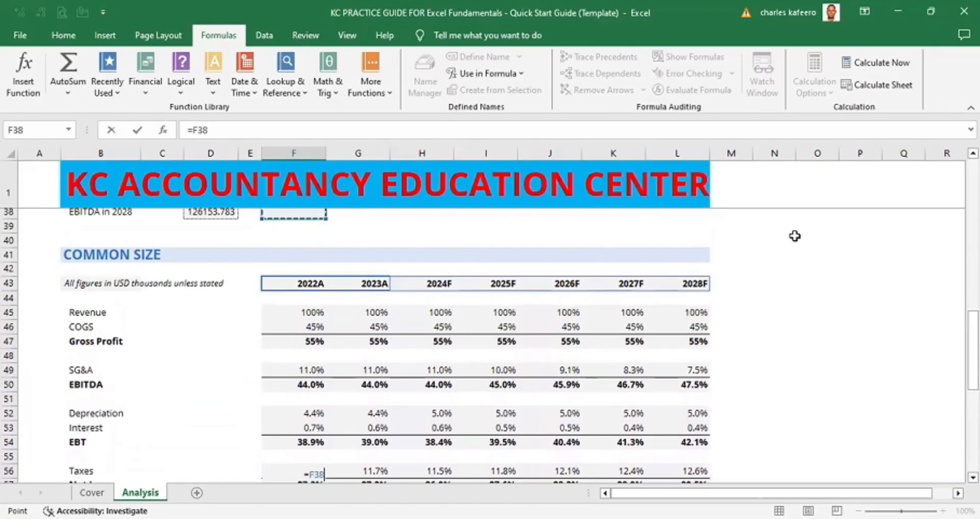
pyautogui.press('Up')
pyautogui.press('Up')
pyautogui.press('Up')
pyautogui.press('Up')
pyautogui.press('Up')
pyautogui.press('Up')
pyautogui.press('Up')
pyautogui.press('Up')
pyautogui.press('Up')
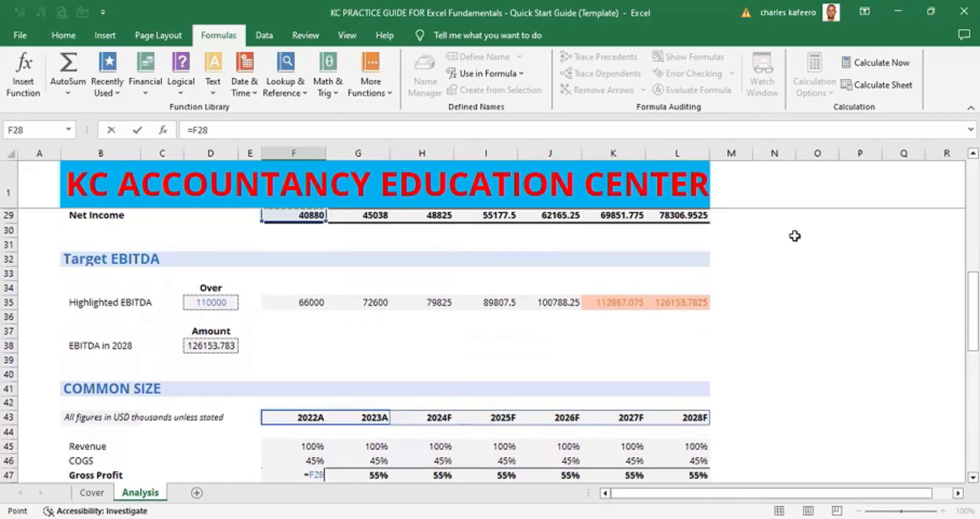
pyautogui.press('Up')
pyautogui.press('Up')
pyautogui.press('Up')
pyautogui.press('Up')
pyautogui.press('Up')
pyautogui.press('Up')
pyautogui.press('Up')
pyautogui.press('Up')
pyautogui.press('Up')
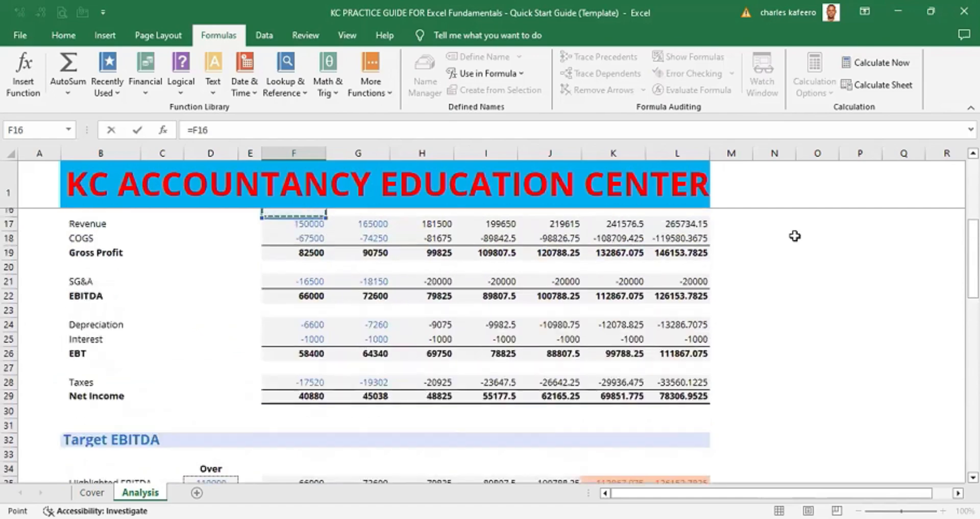
pyautogui.press('Down')
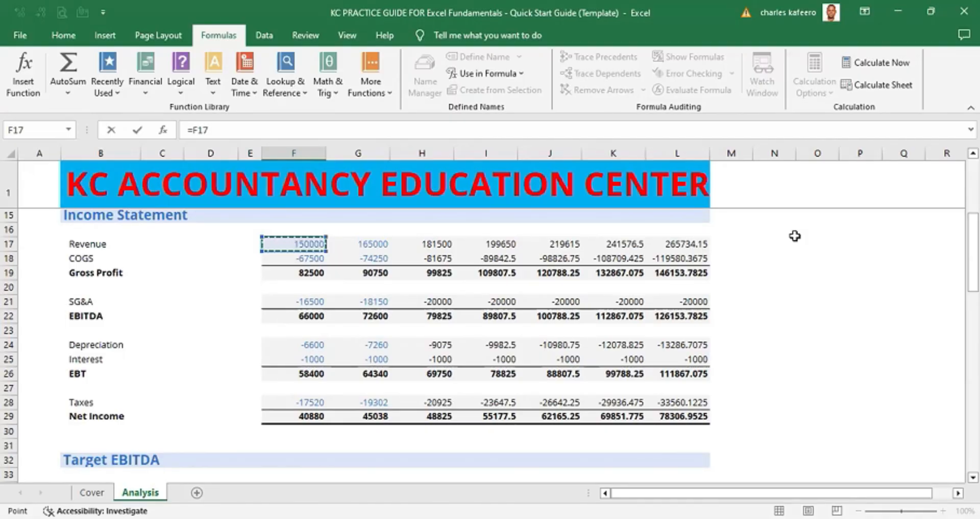
pyautogui.write('*(1+')
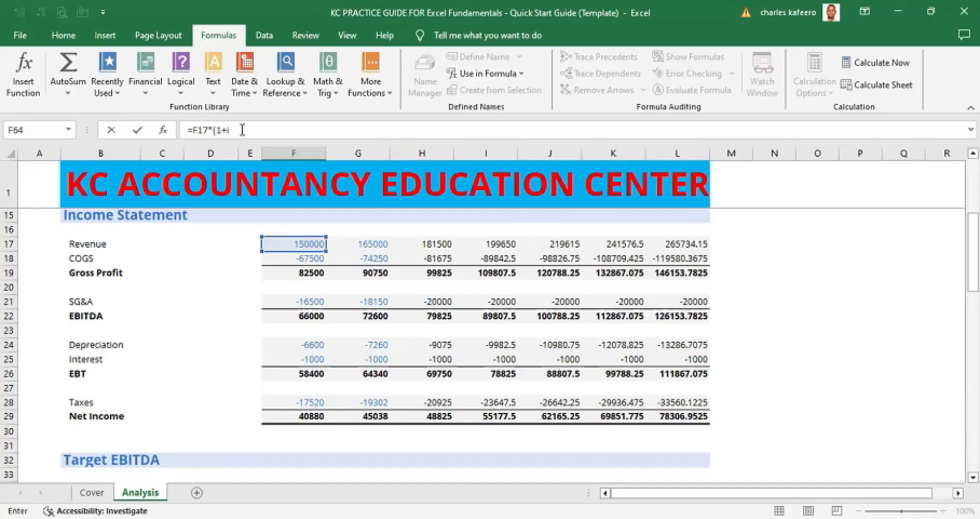
pyautogui.write('inc')
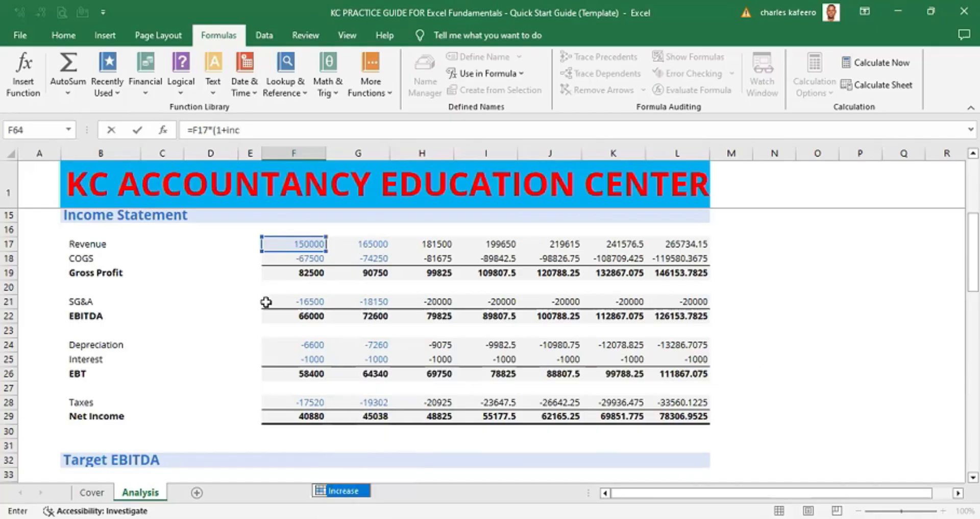
pyautogui.doubleClick(351, 491)
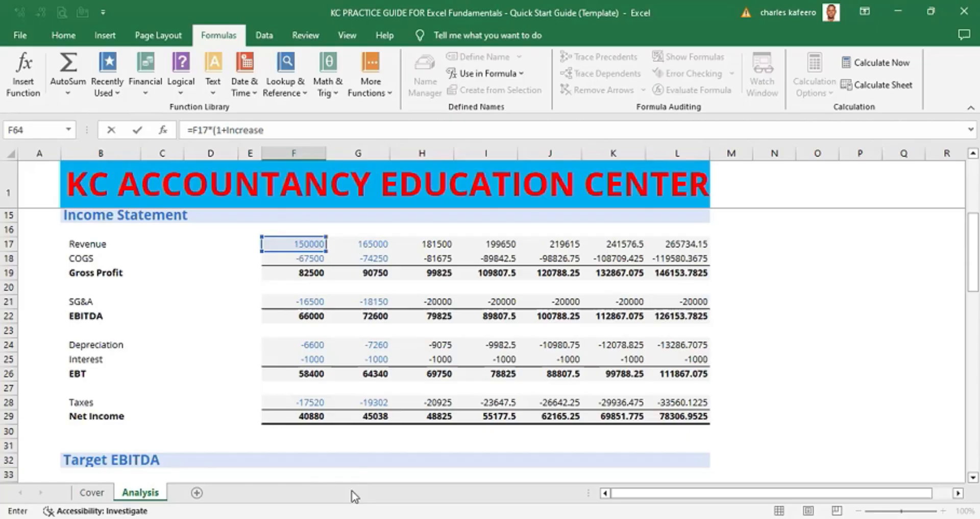
pyautogui.write(')')
pyautogui.hotkey('ctrl', 'Return')
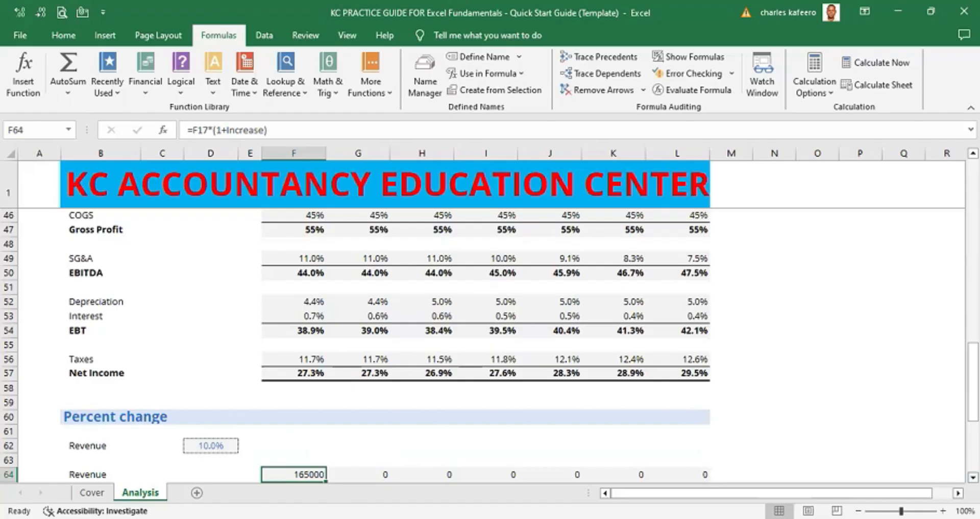
# - Compute 150000 times 0.1 in spare cell N63 as a check of the 10% increase
pyautogui.scroll(-3, 490, 345)
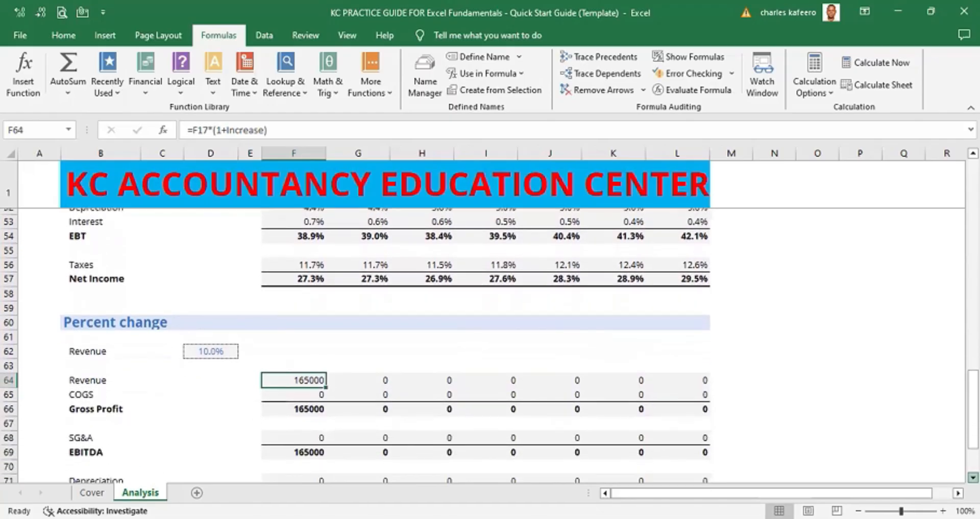
pyautogui.scroll(-2, 912, 429)
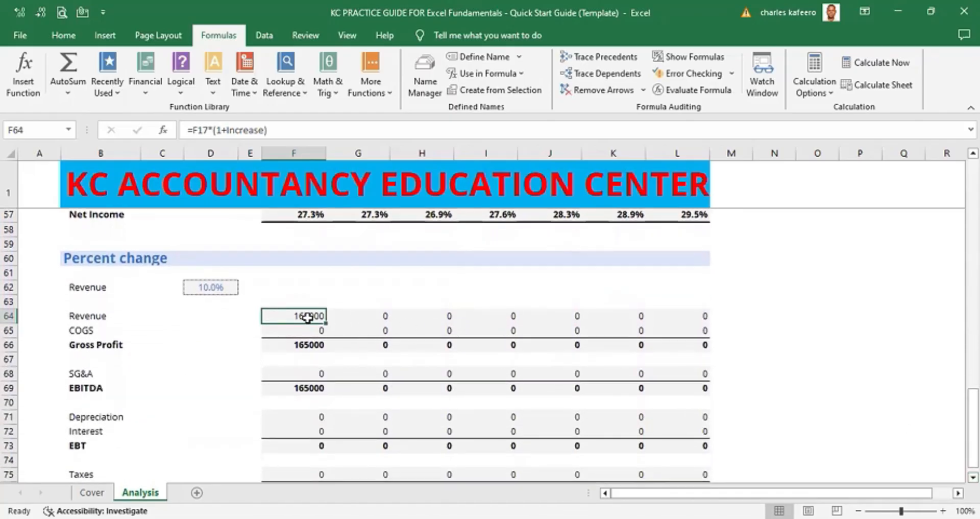
pyautogui.click(758, 301)
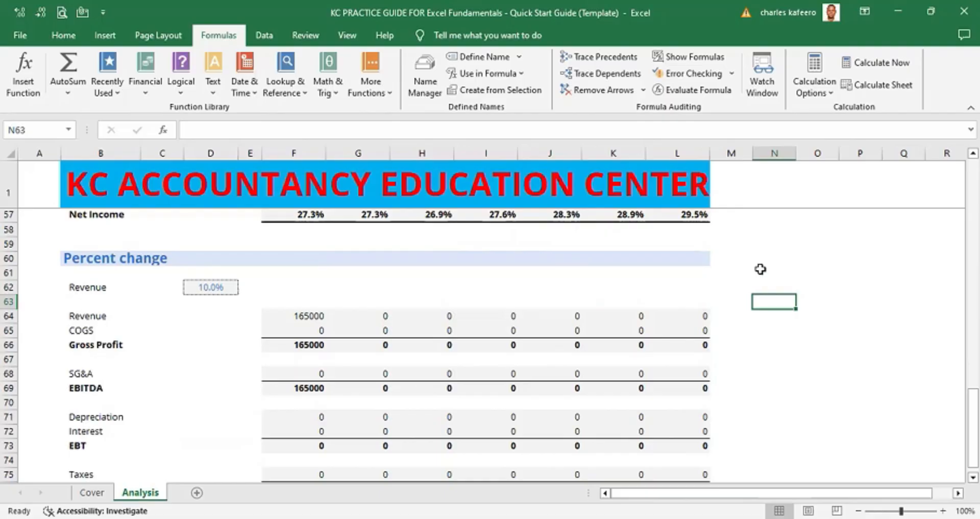
pyautogui.write('=')
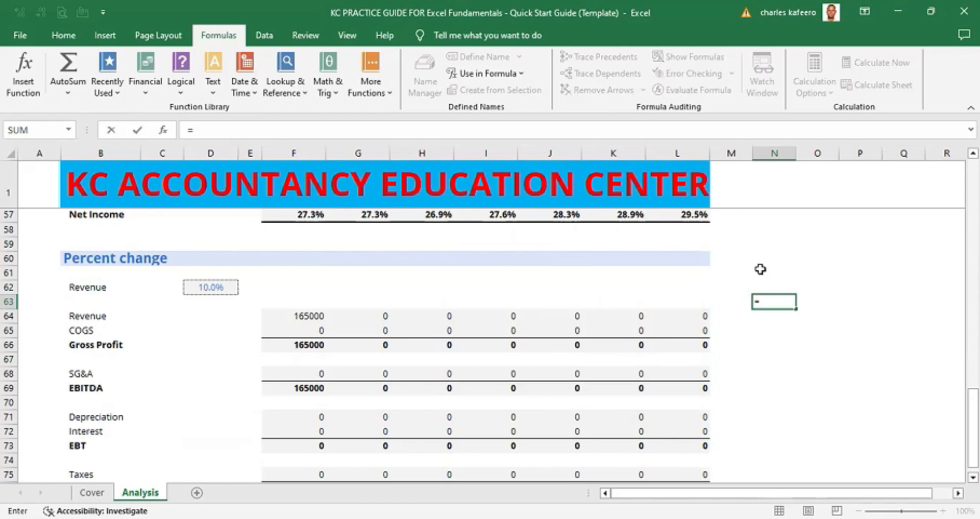
pyautogui.write('150000')
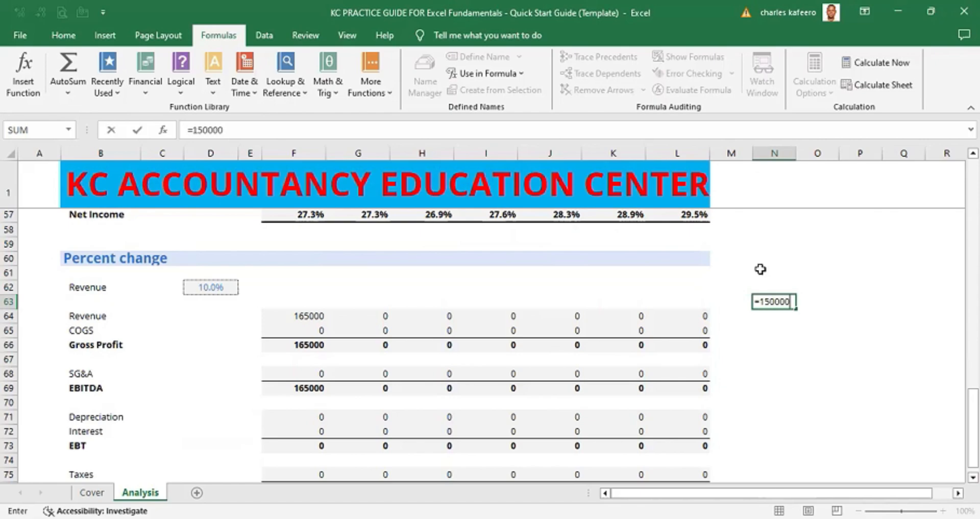
pyautogui.write('*.1')
pyautogui.hotkey('ctrl', 'Return')
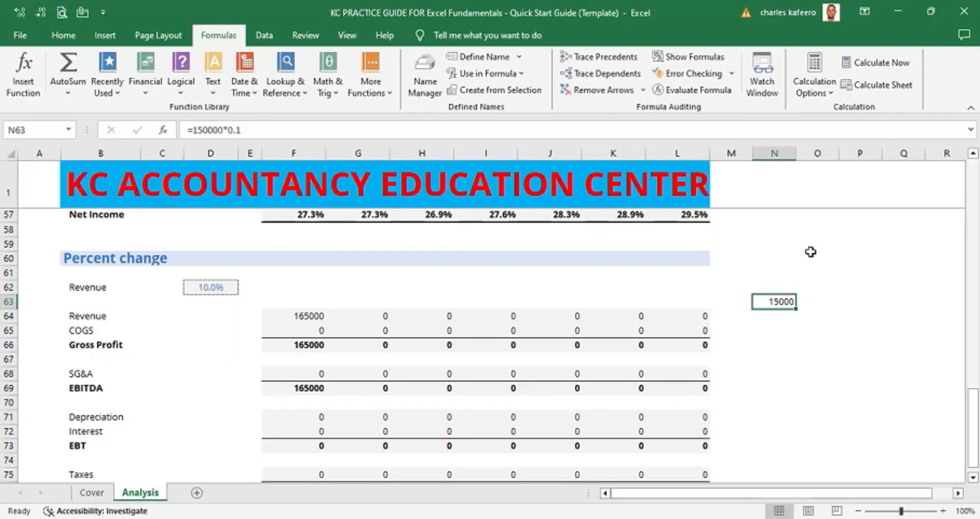
# - Enter a formula in O61 adding 150000 to the N63 result
pyautogui.click(822, 278)
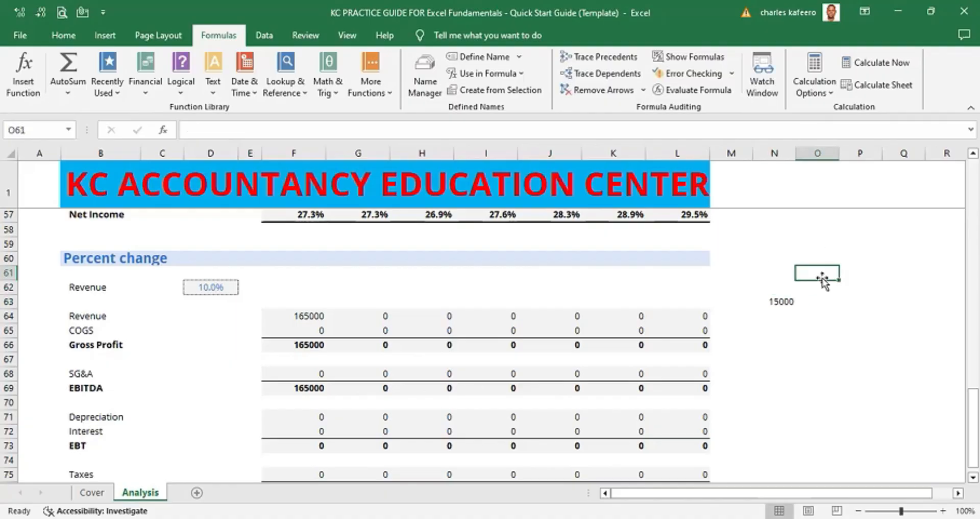
pyautogui.write('=15')
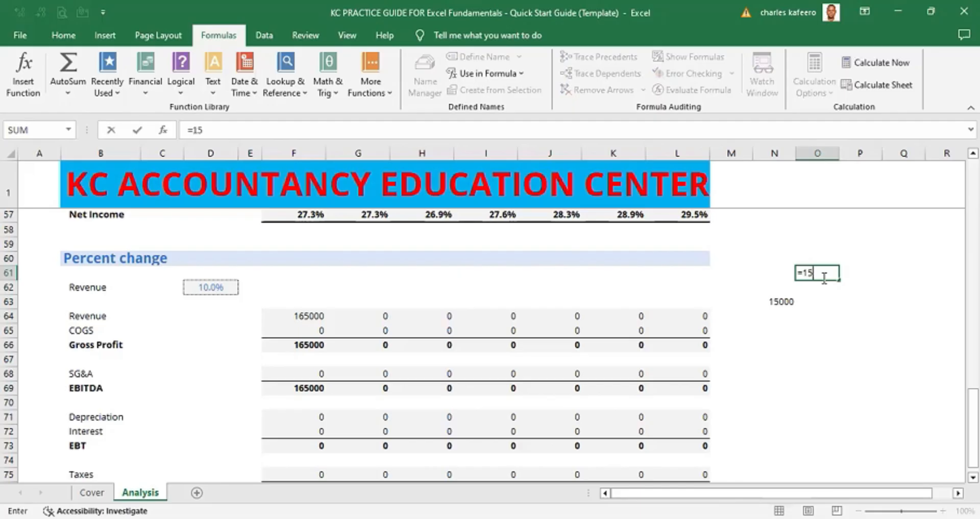
pyautogui.write('0000+')
pyautogui.click(785, 301)
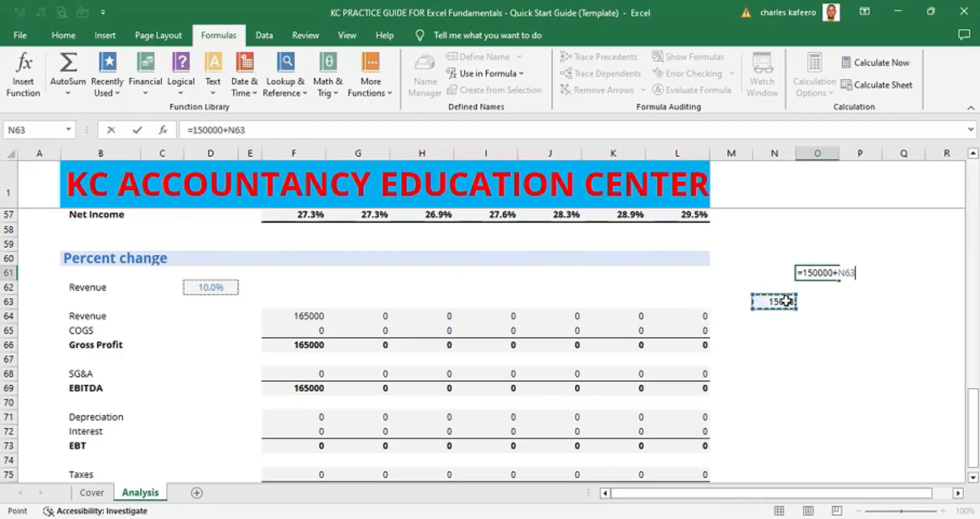
pyautogui.hotkey('ctrl', 'Return')
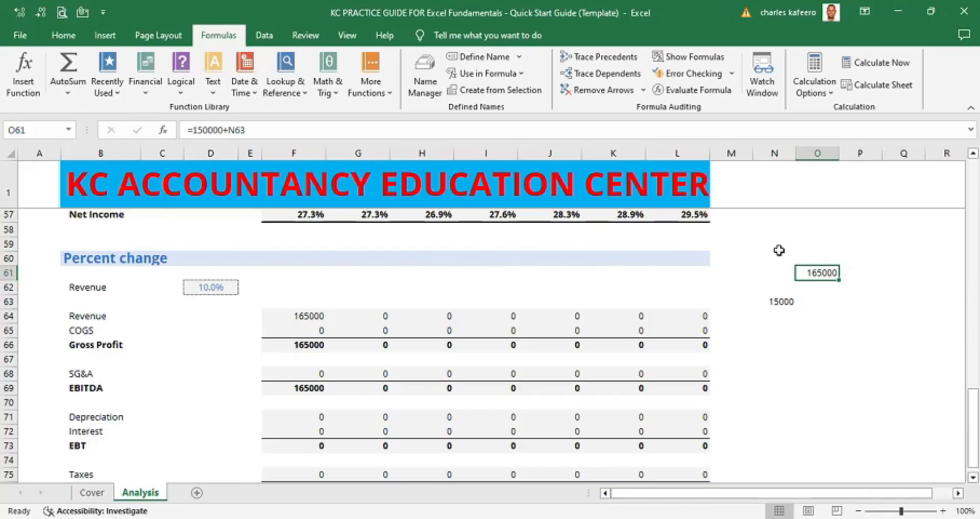
# - Clear the scratch calculations from cells O61 and N63
pyautogui.press('BackSpace')
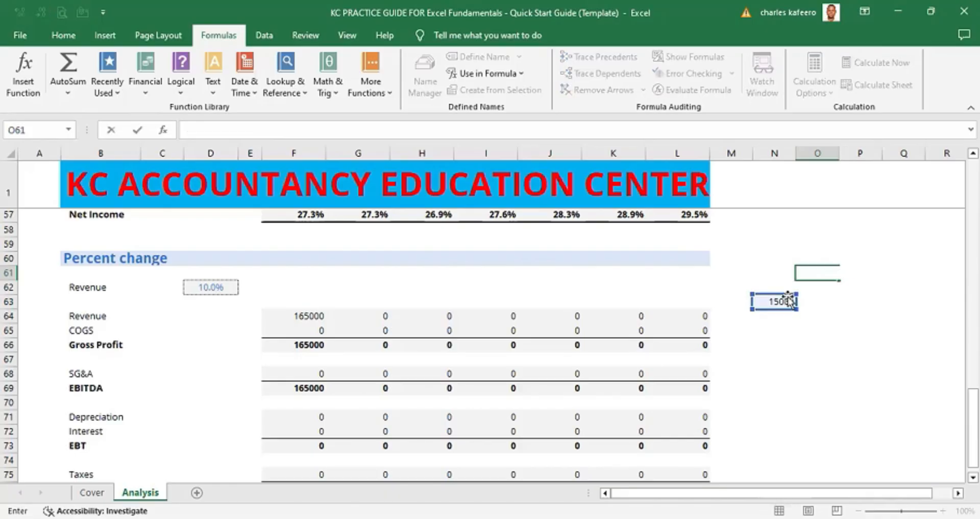
pyautogui.click(789, 300)
pyautogui.press('BackSpace')
# - Review the percent change block and open F64's revenue formula using the Increase name
pyautogui.click(719, 284)
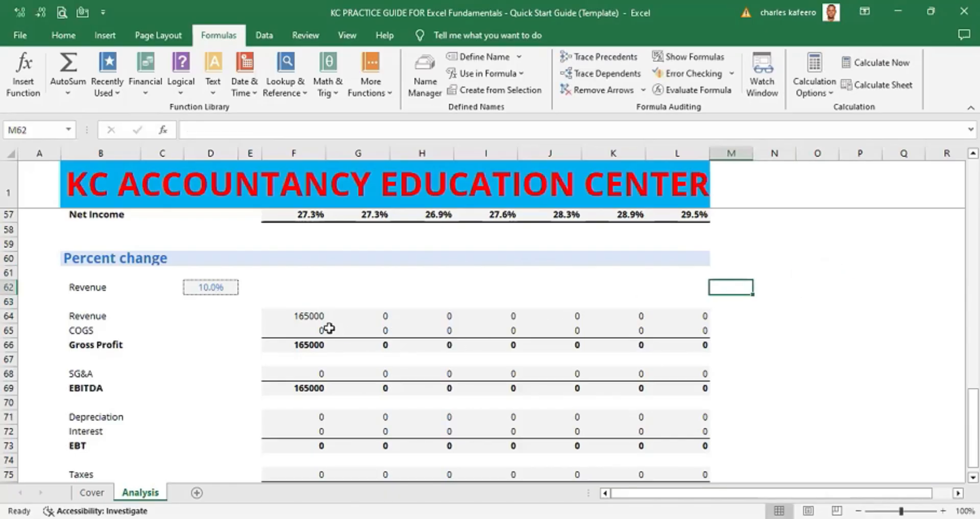
pyautogui.click(309, 320)
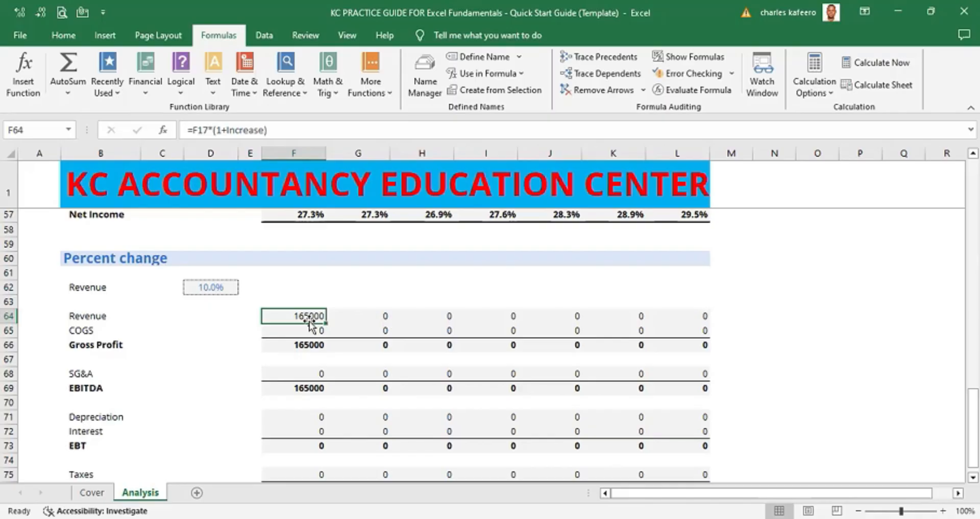
pyautogui.press('Scroll_Lock')
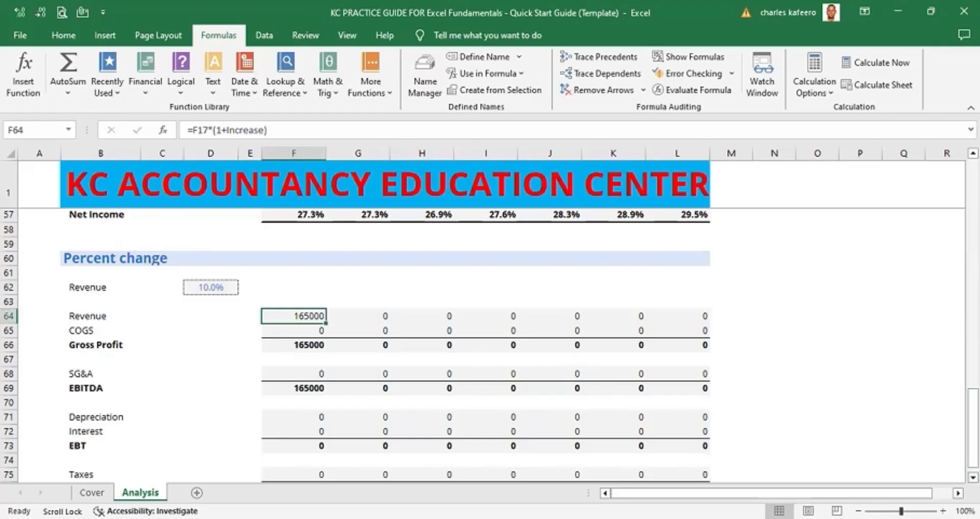
pyautogui.press('Down')
pyautogui.press('Down')
pyautogui.press('Down')
pyautogui.press('Down')
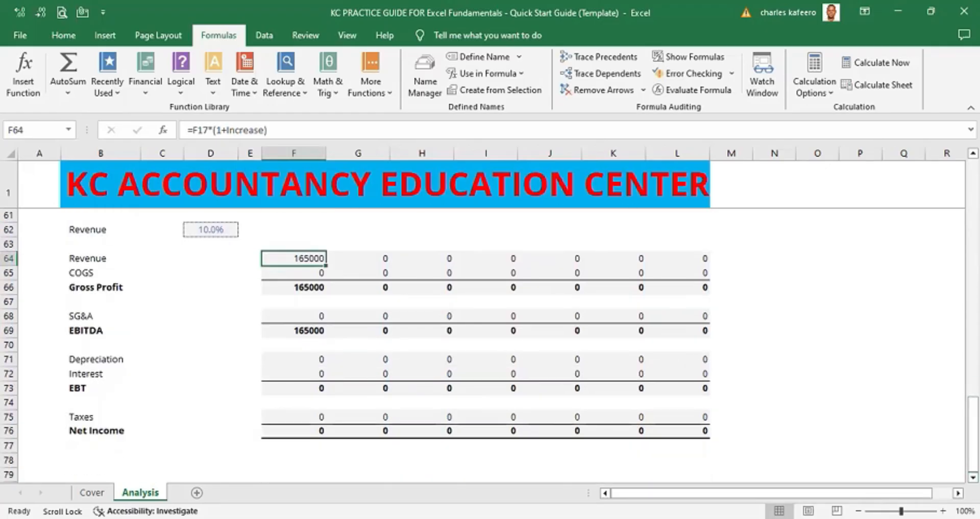
pyautogui.press('Up')
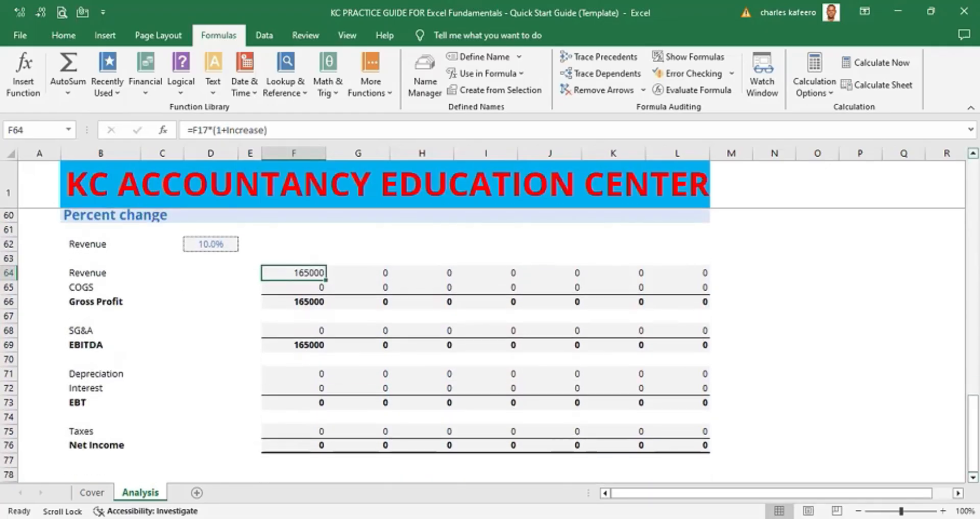
pyautogui.press('Up')
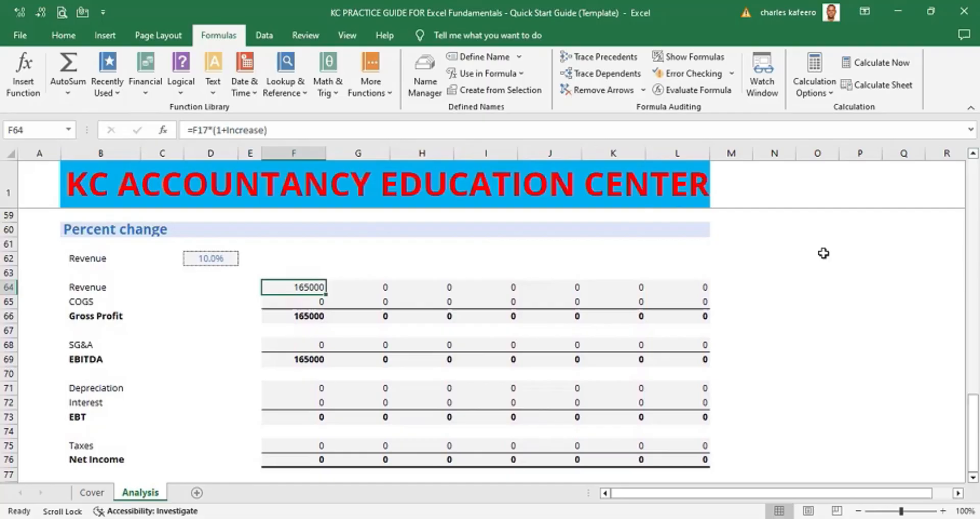
pyautogui.press('Scroll_Lock')
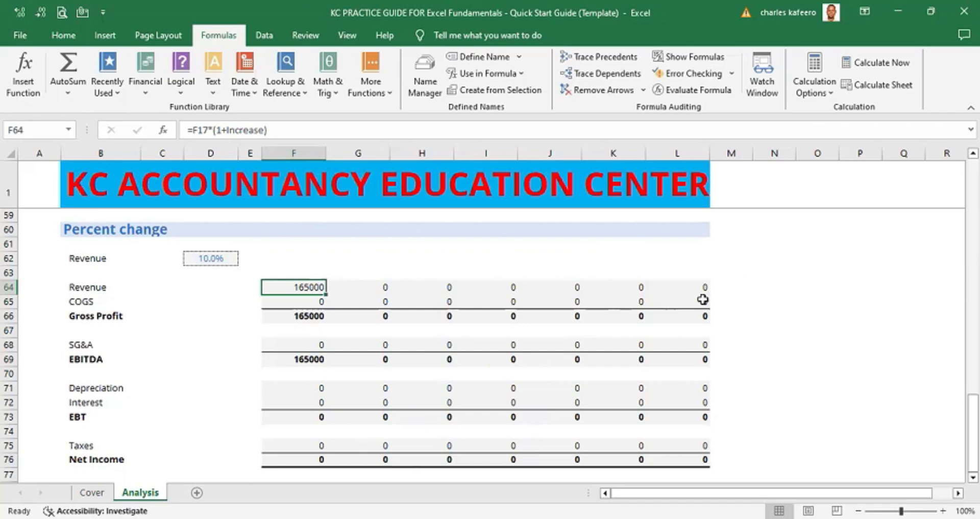
pyautogui.click(807, 284)
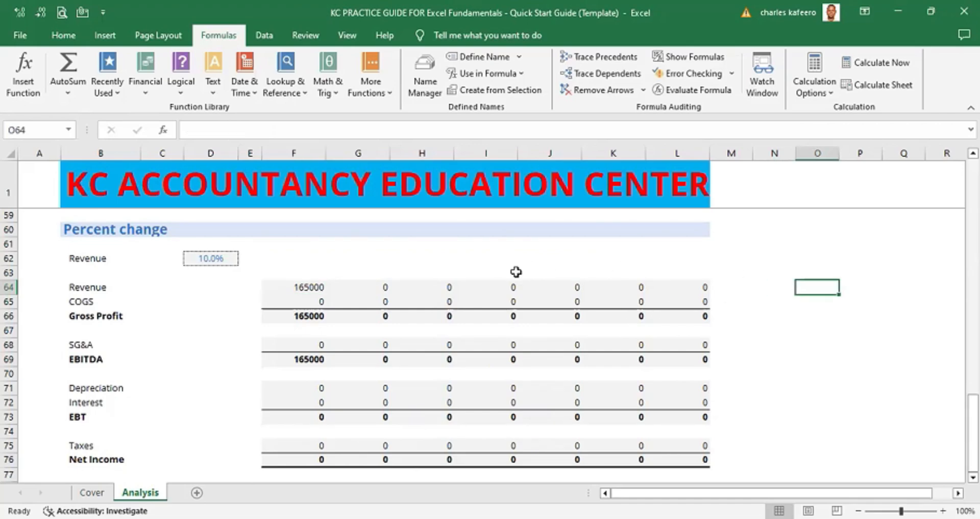
pyautogui.click(310, 284)
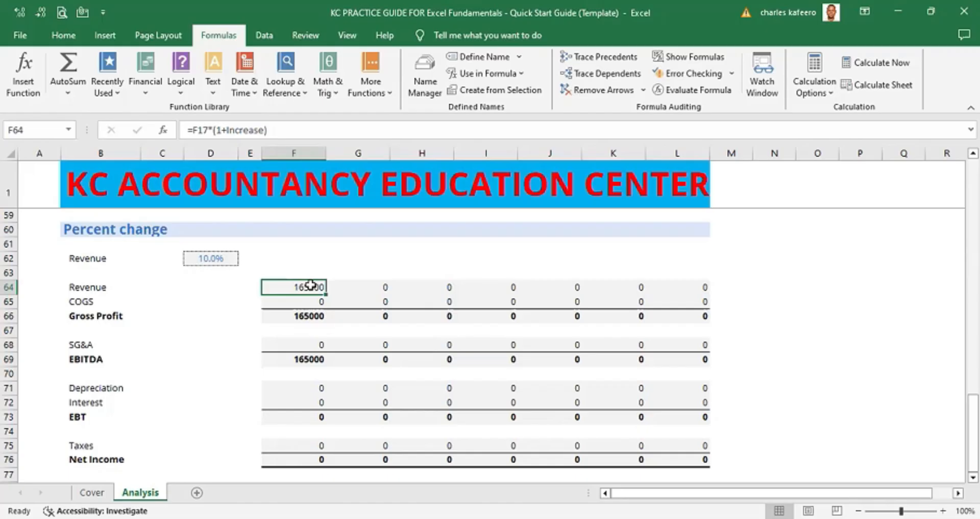
pyautogui.doubleClick(310, 285)
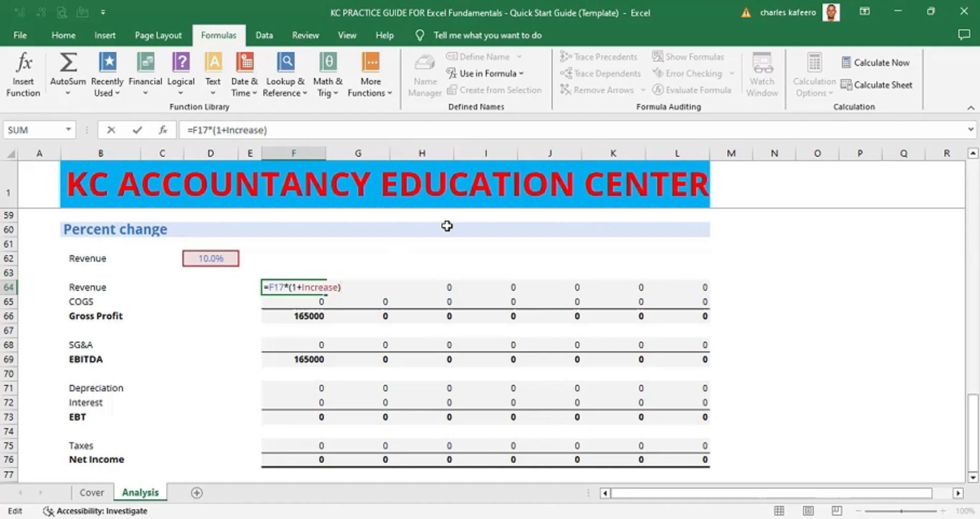
pyautogui.hotkey('ctrl', 'Return')
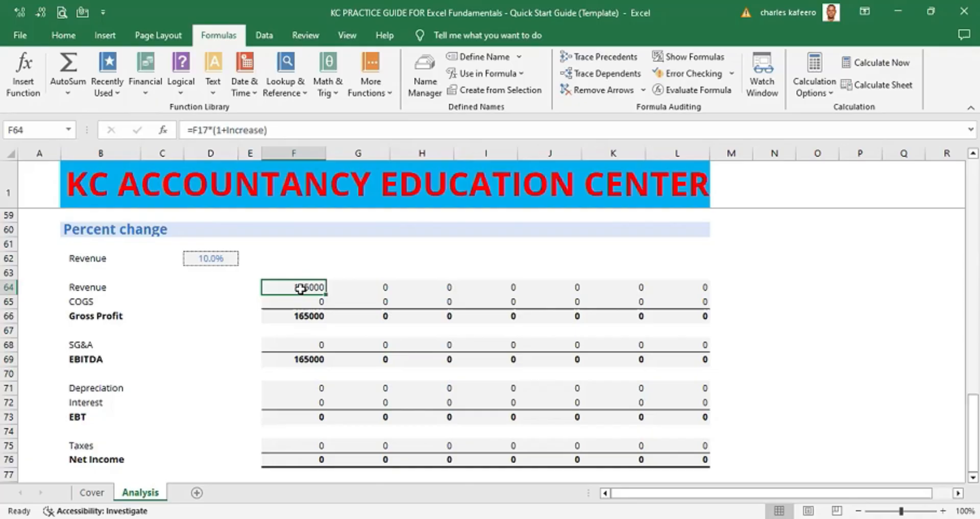
# - Copy F64's revenue formula and paste it as formulas only into F64:F65
pyautogui.hotkey('ctrl', 'c')
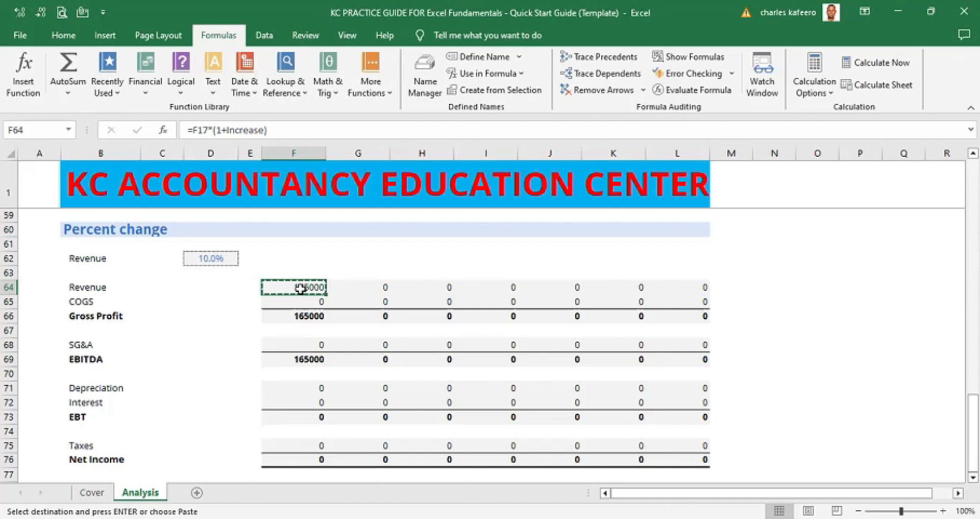
pyautogui.hotkey('shift', 'Down')
pyautogui.hotkey('ctrl', 'v')
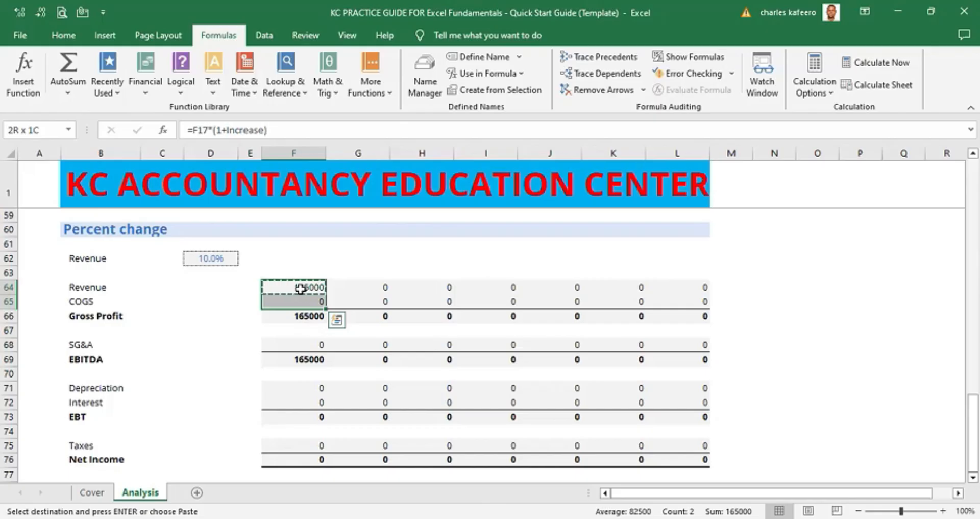
pyautogui.press('alt')
pyautogui.press('e')
pyautogui.press('s')
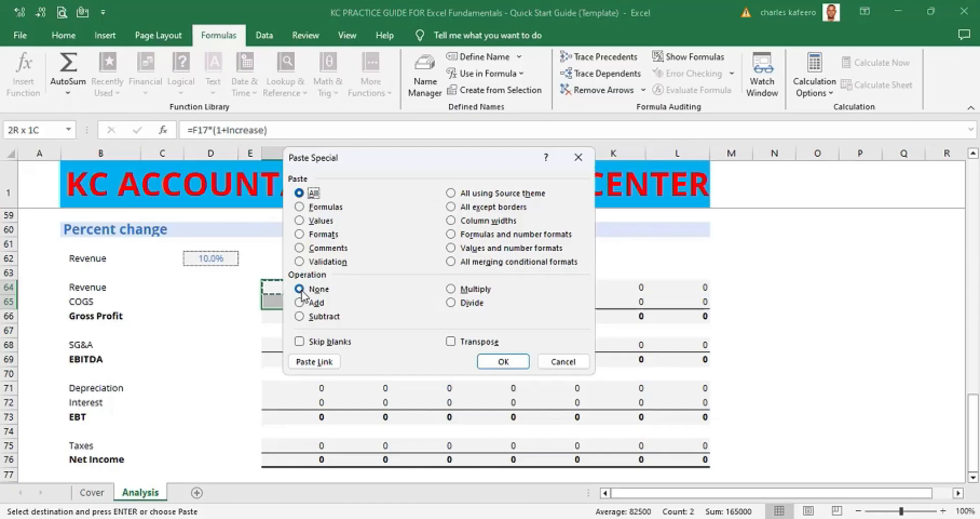
pyautogui.press('f')
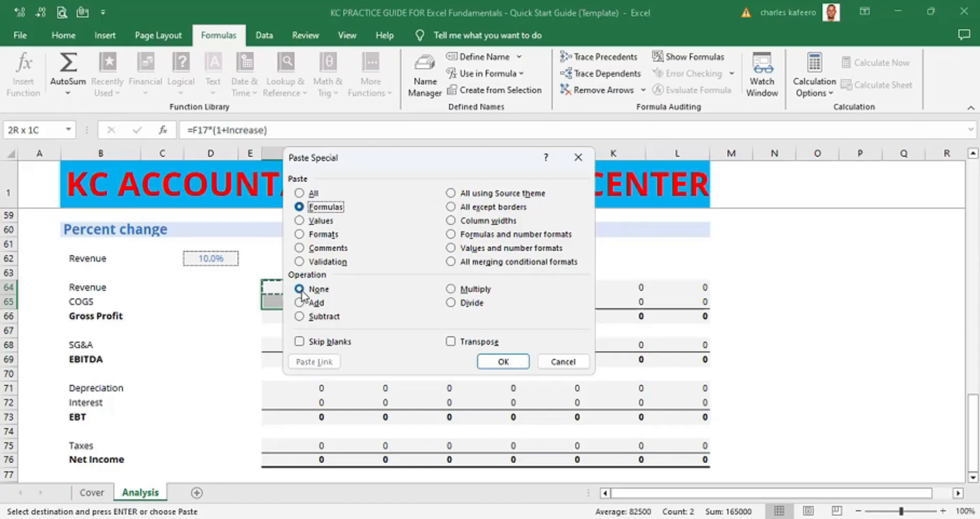
pyautogui.press('Return')
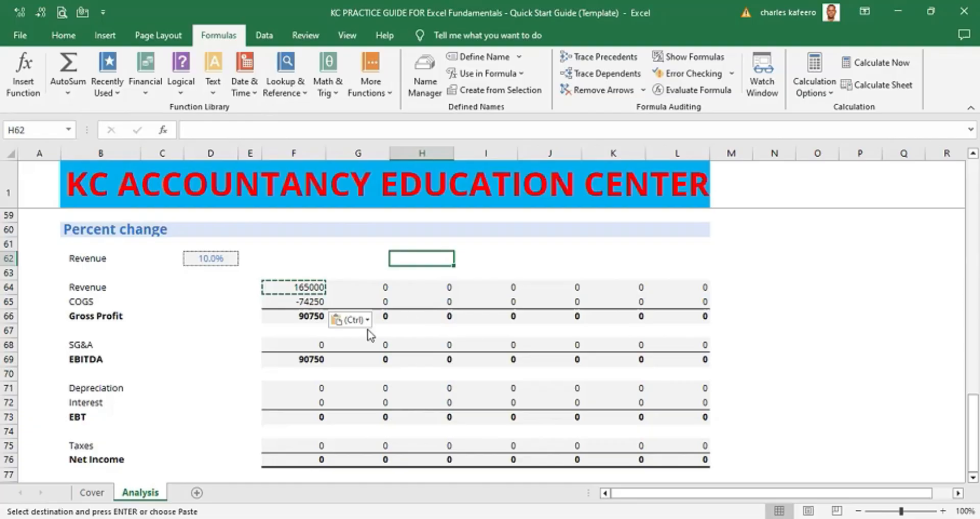
# - Paste the copied formula as formulas only into the SG&A cell F68
pyautogui.hotkey('alt', 'Tab')
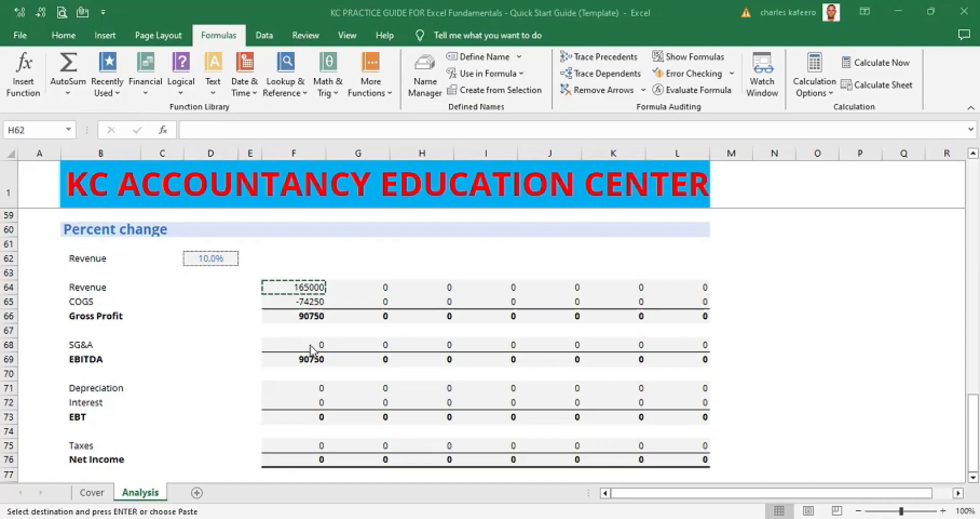
pyautogui.click(315, 343)
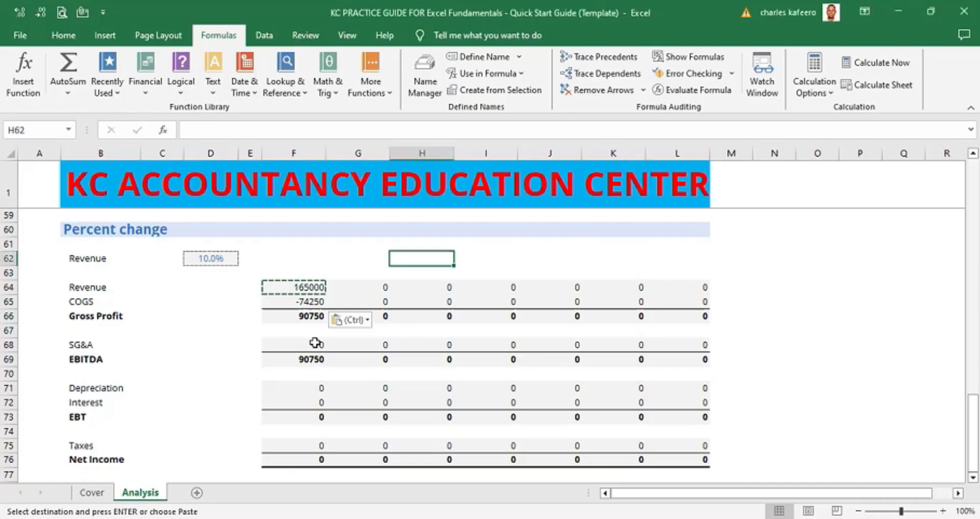
pyautogui.click(316, 342)
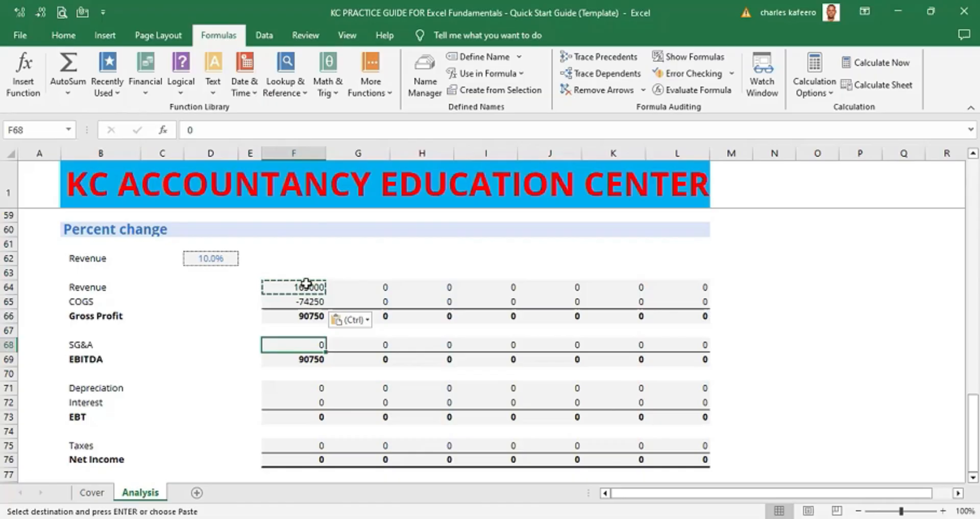
pyautogui.press('alt')
pyautogui.press('e')
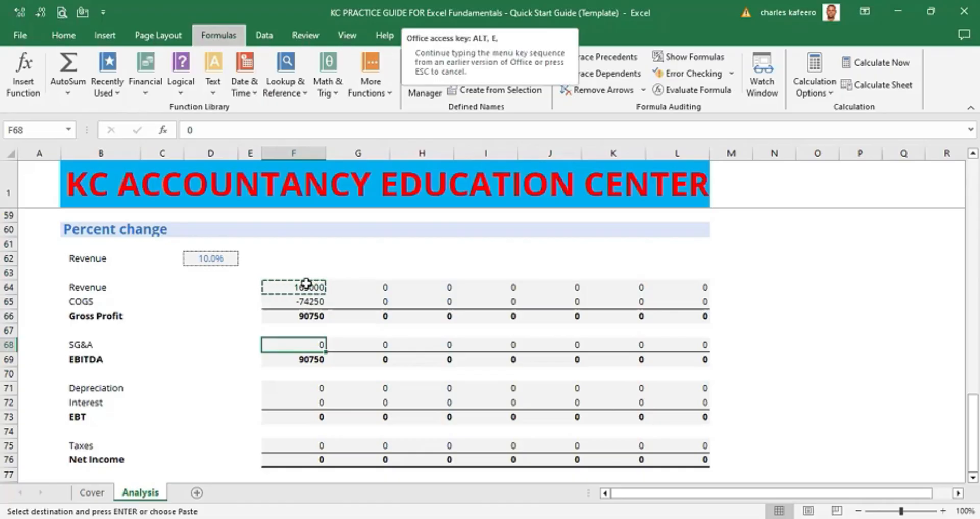
pyautogui.press('s')
pyautogui.press('f')
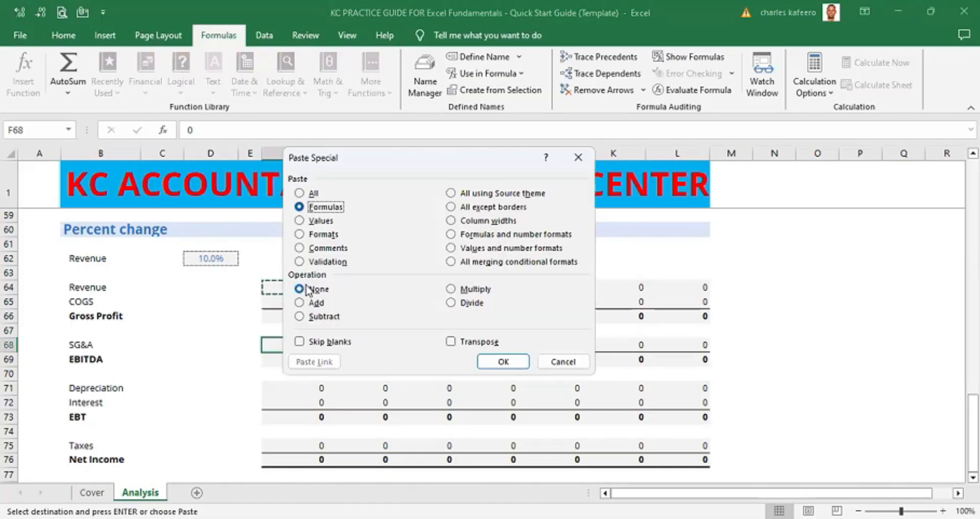
pyautogui.press('Return')
# - Paste the copied formula as formulas only into the Depreciation and Interest cells F71:F72
pyautogui.click(315, 386)
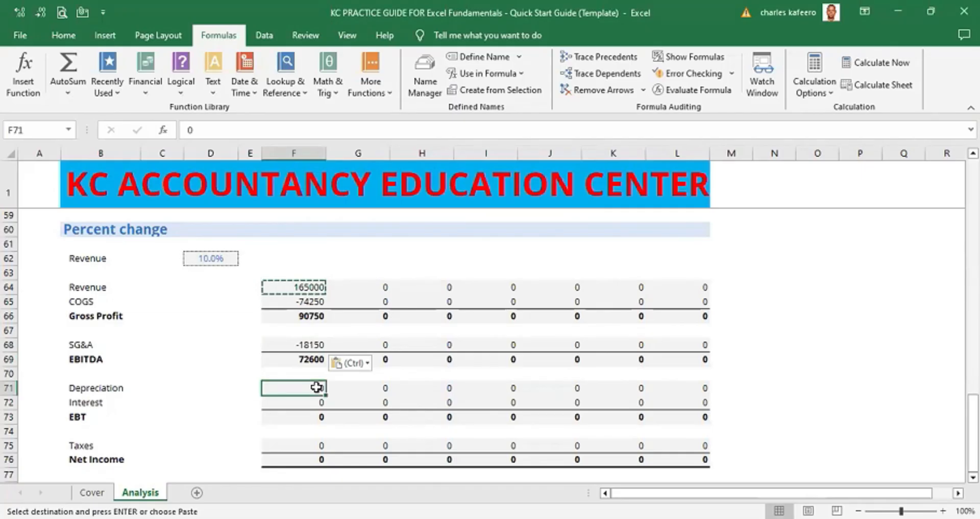
pyautogui.hotkey('shift', 'Down')
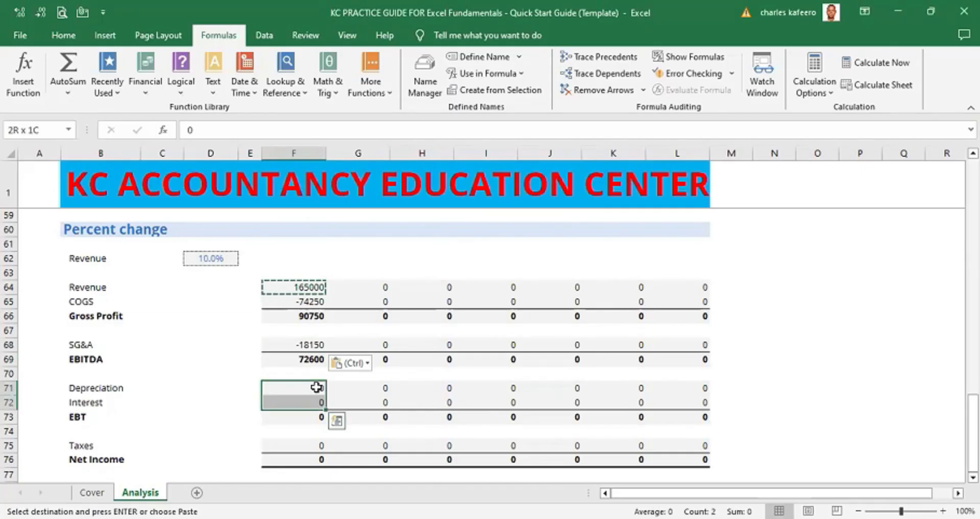
pyautogui.press('alt')
pyautogui.press('e')
pyautogui.press('s')
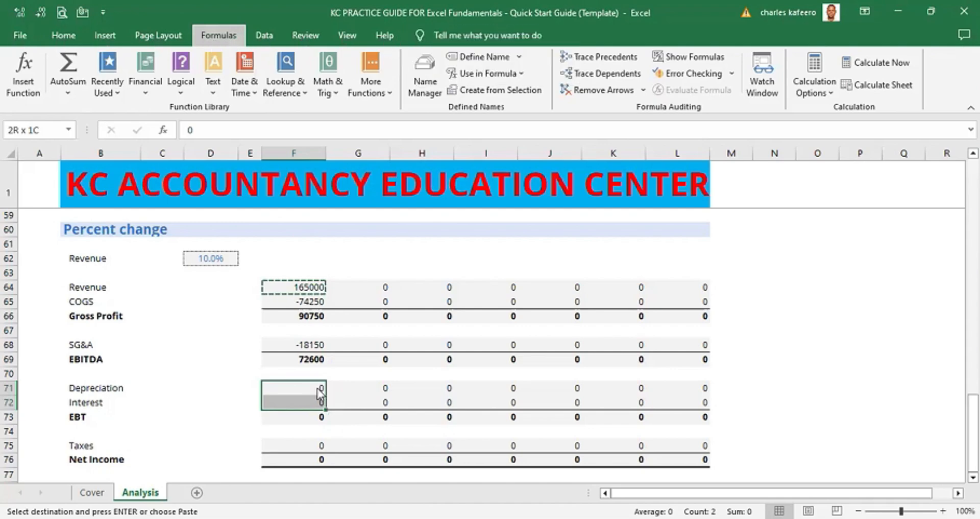
pyautogui.press('f')
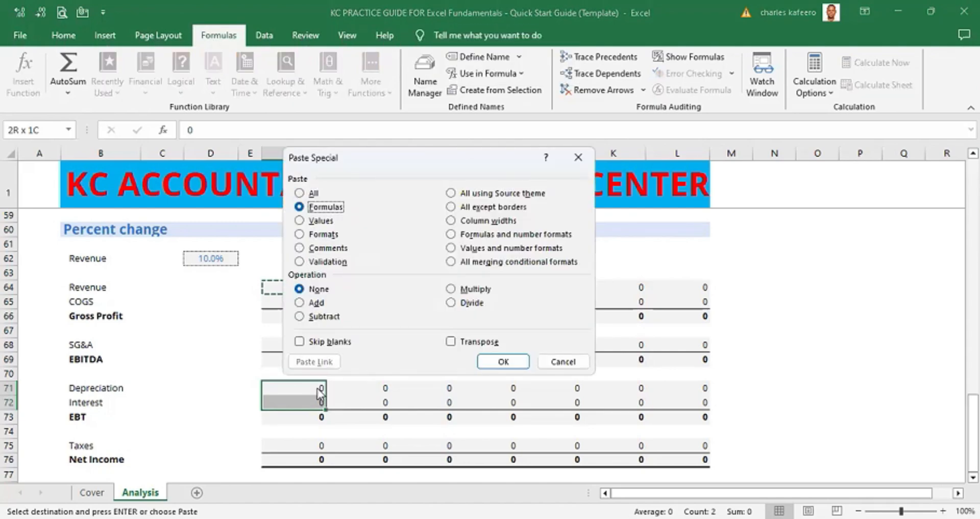
pyautogui.press('Return')
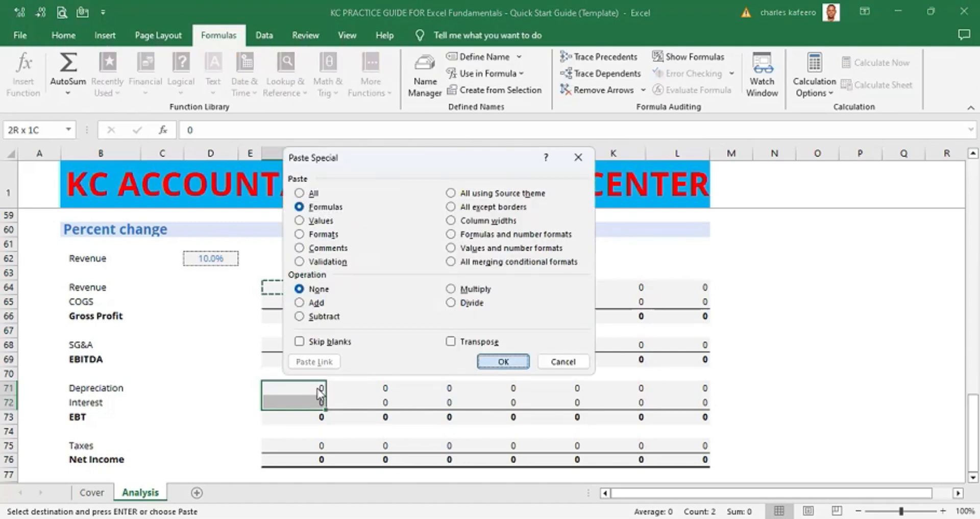
# - Paste the copied formula as formulas only into the Taxes cell F75
pyautogui.click(307, 444)
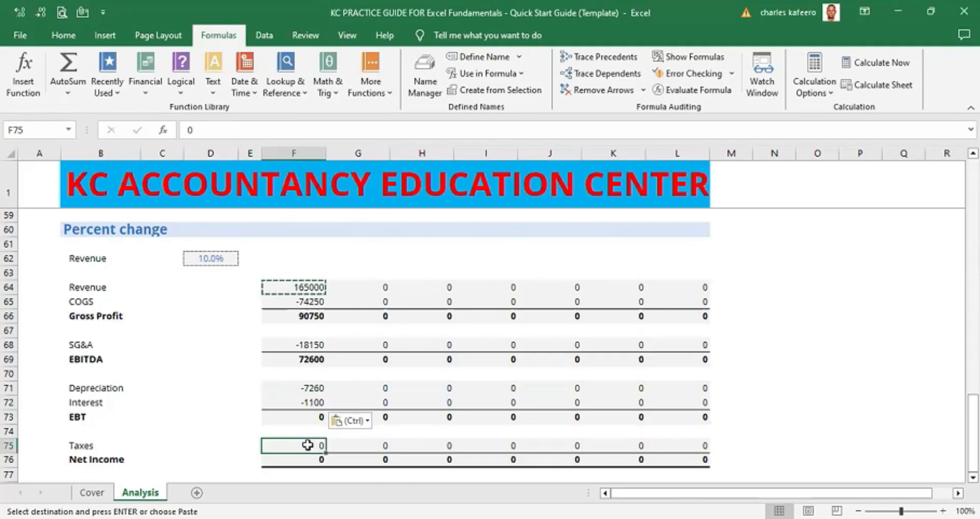
pyautogui.press('alt')
pyautogui.press('e')
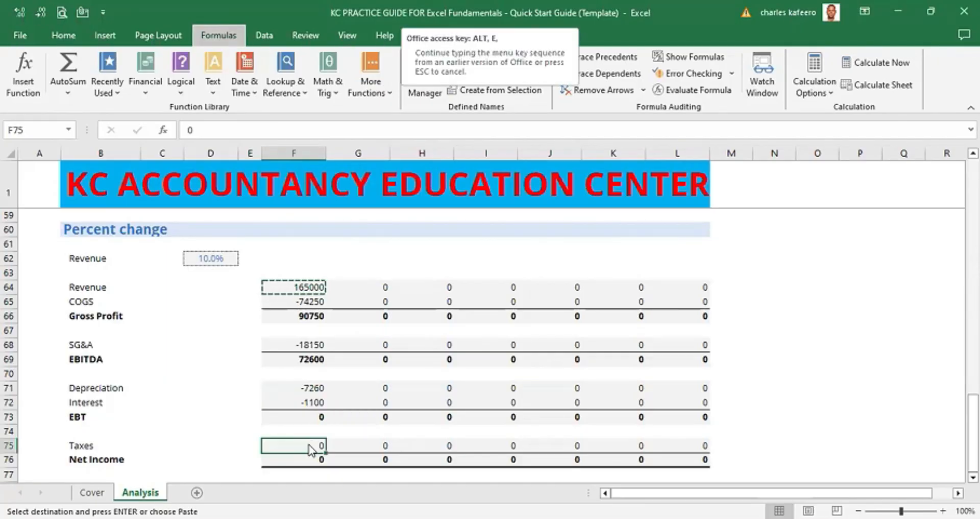
pyautogui.press('s')
pyautogui.press('f')
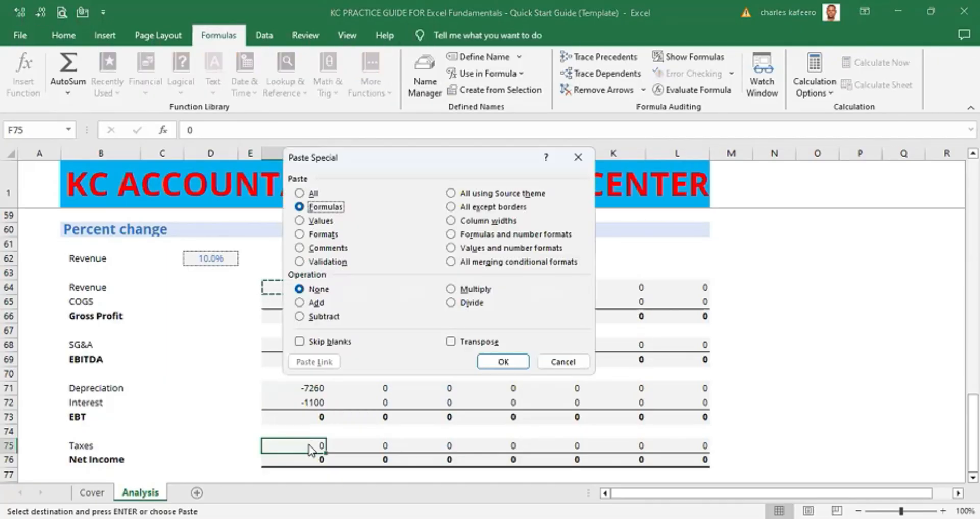
pyautogui.press('Return')
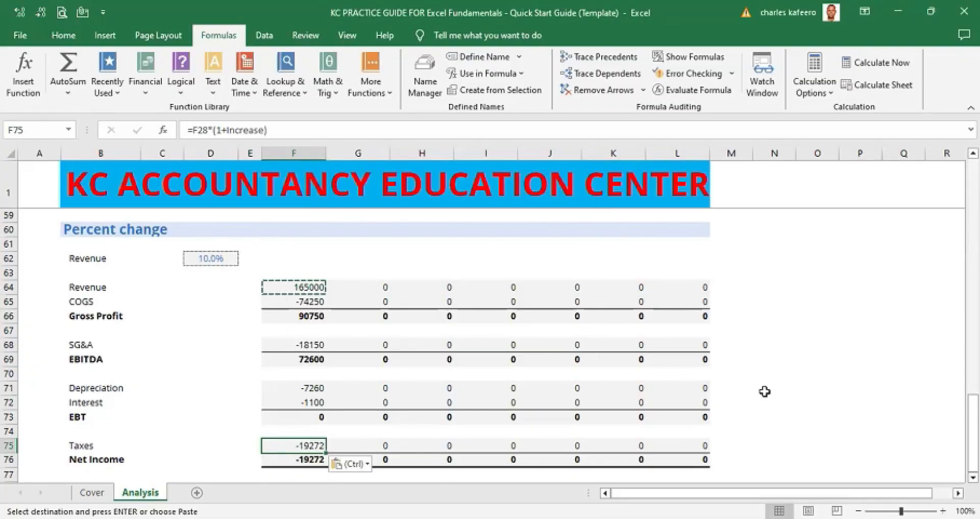
# - Inspect the Gross Profit and EBITDA subtotal formulas in F66 and F69
pyautogui.click(314, 416)
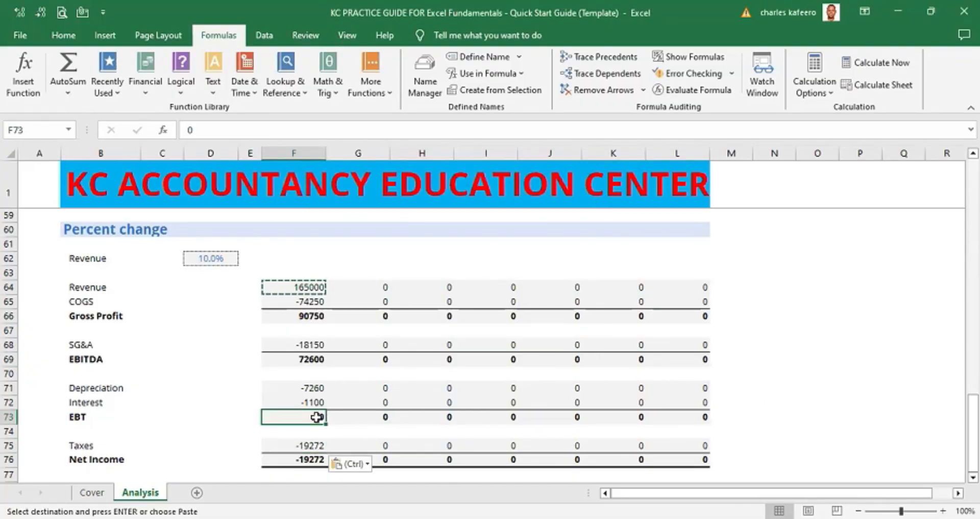
pyautogui.click(316, 316)
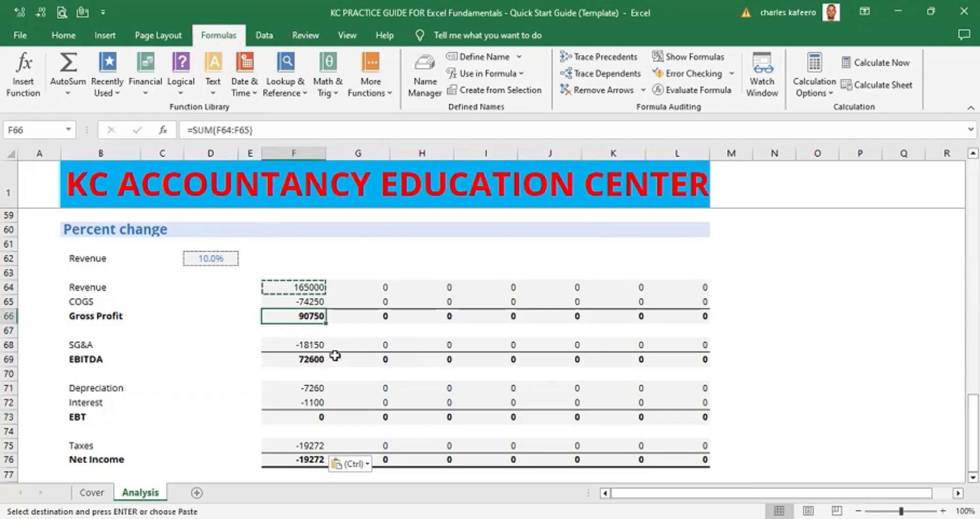
pyautogui.doubleClick(308, 316)
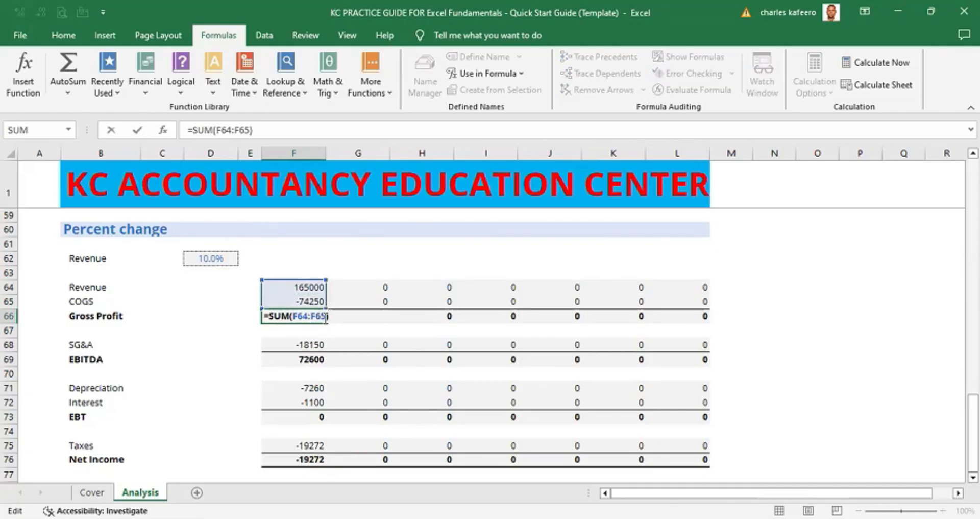
pyautogui.press('Return')
pyautogui.click(383, 333)
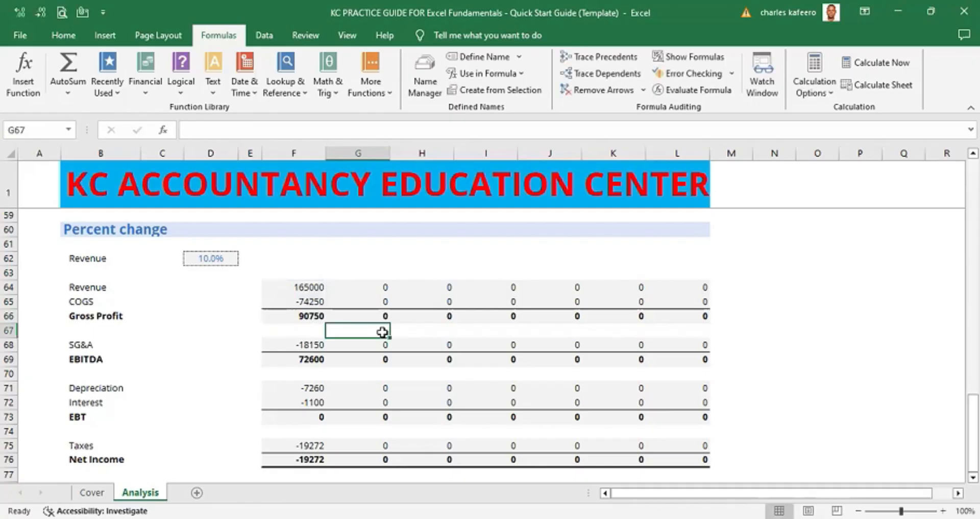
pyautogui.click(305, 359)
pyautogui.doubleClick(305, 359)
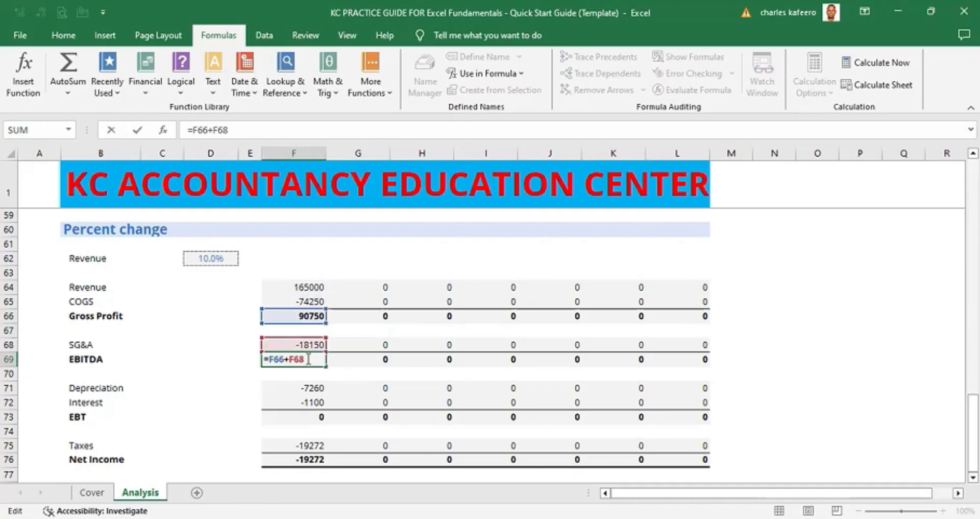
pyautogui.click(368, 389)
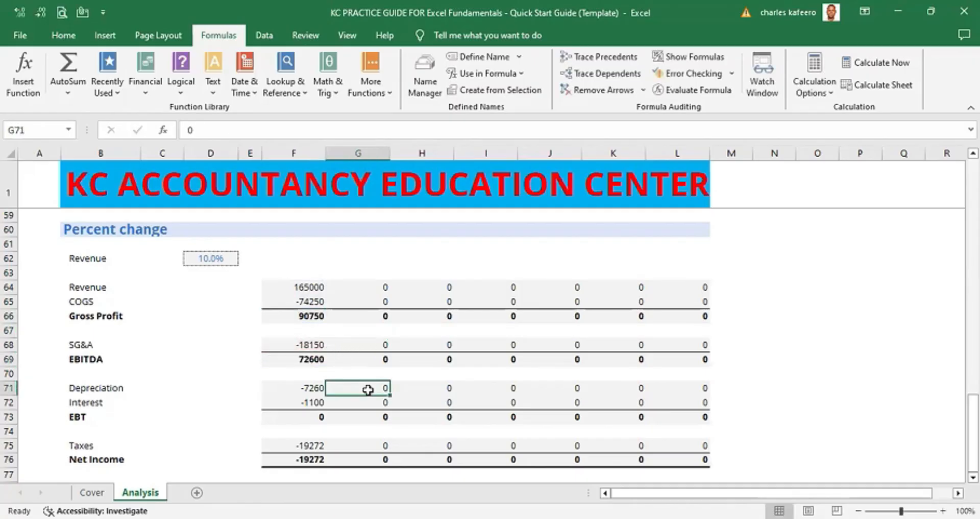
# - Enter an EBT formula in F73 adding EBITDA, Depreciation and Interest: =F69+F71+F72
pyautogui.click(311, 418)
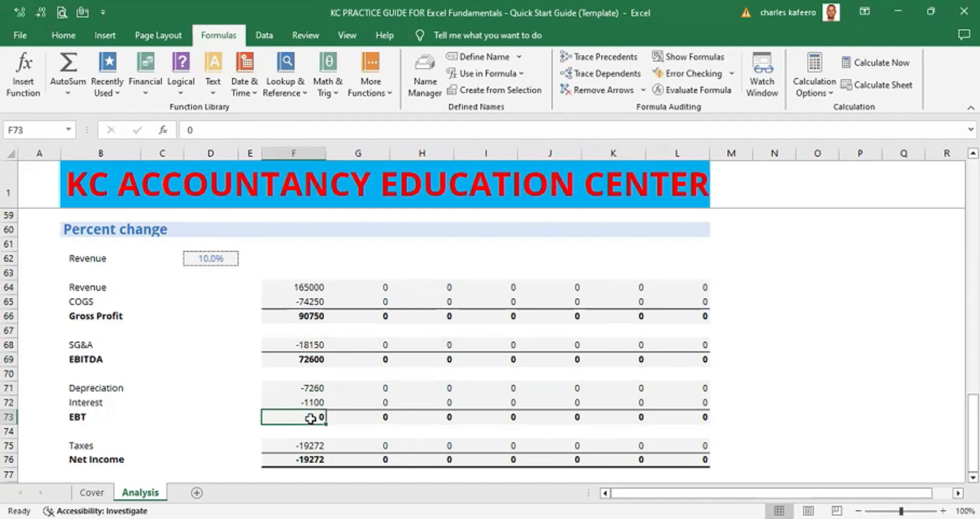
pyautogui.write('=')
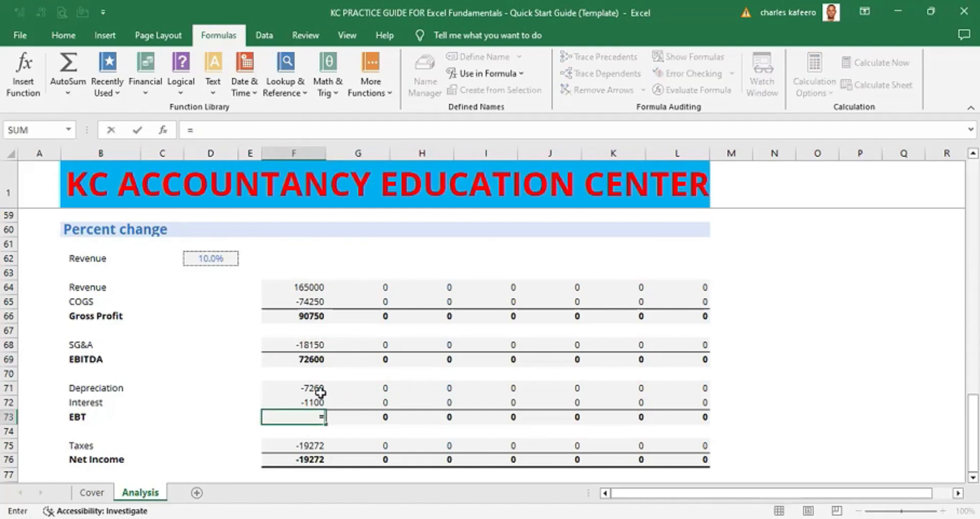
pyautogui.click(317, 359)
pyautogui.write('+')
pyautogui.click(315, 389)
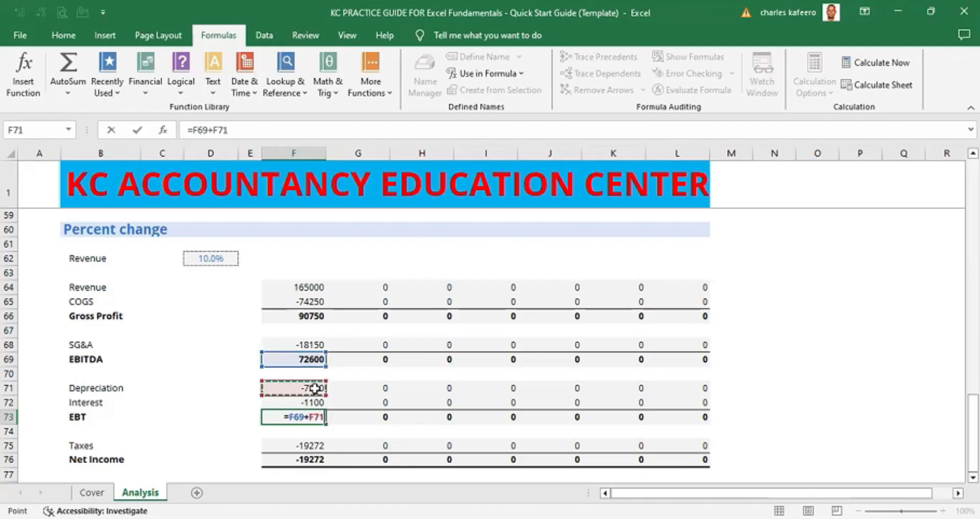
pyautogui.write('+')
pyautogui.click(315, 402)
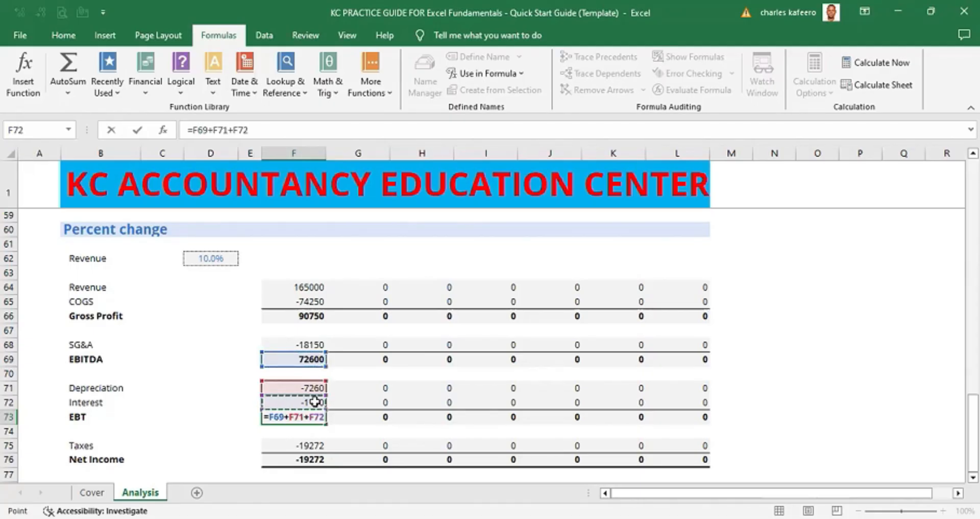
pyautogui.press('Return')
# - Inspect the Net Income formula in F76
pyautogui.click(308, 460)
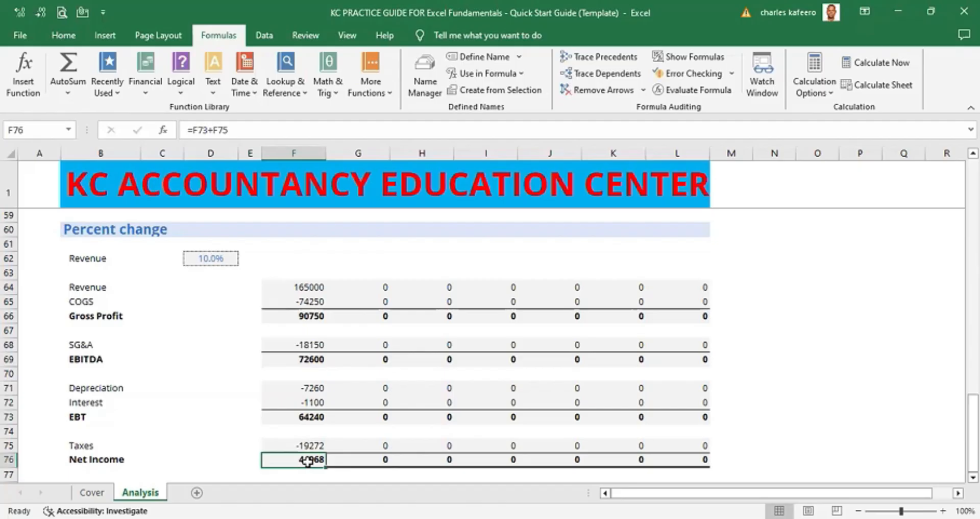
pyautogui.doubleClick(308, 460)
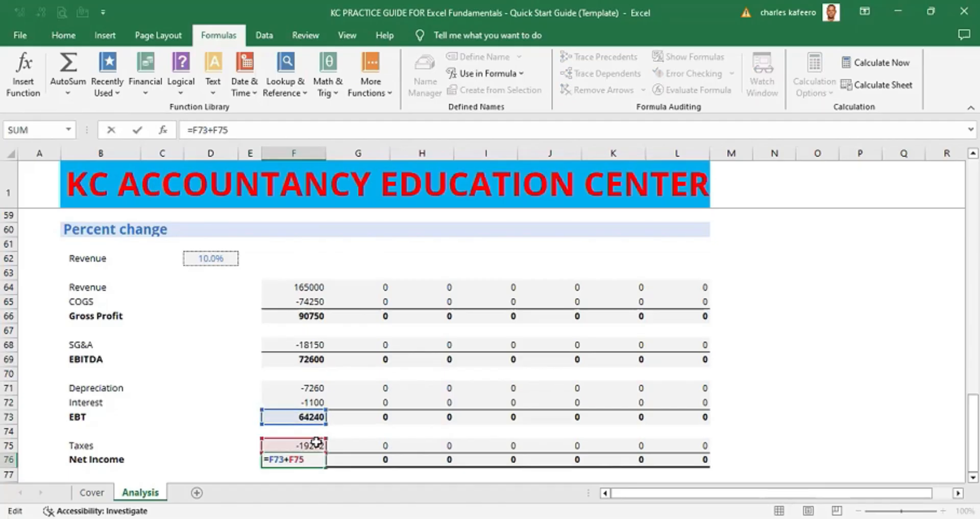
pyautogui.click(774, 402)
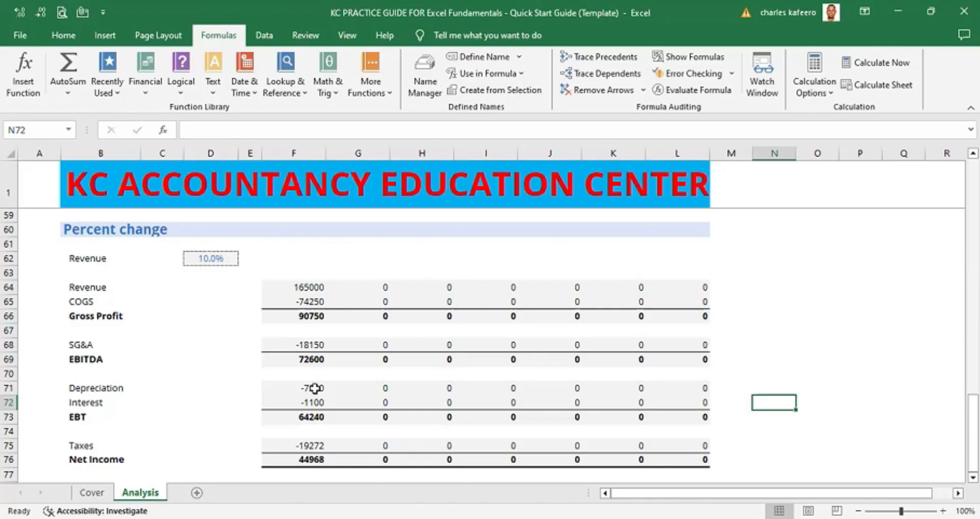
# - Fill the F64:F76 formulas right across columns G to L of the percent-change section
pyautogui.click(306, 280)
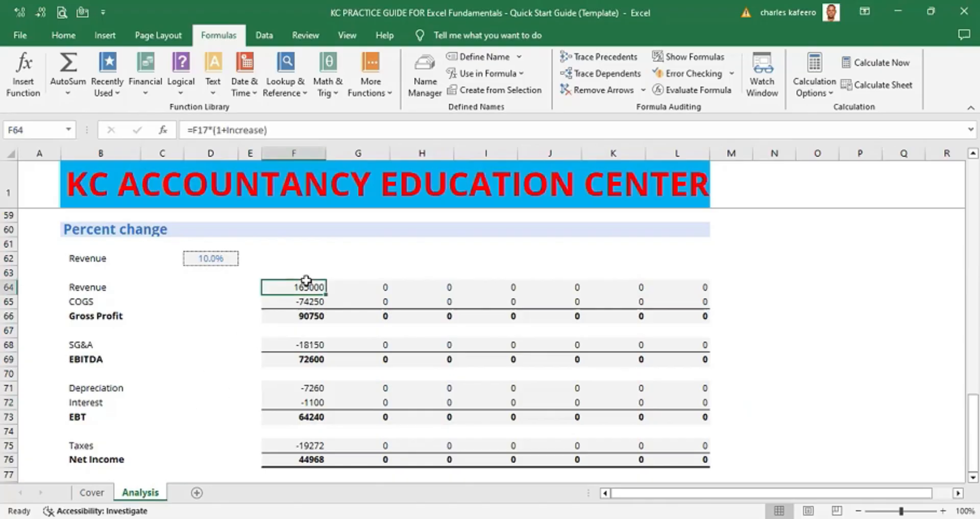
pyautogui.hotkey('shift', 'Down')
pyautogui.hotkey('shift', 'Down')
pyautogui.hotkey('shift', 'Down')
pyautogui.hotkey('shift', 'Down')
pyautogui.hotkey('shift', 'Down')
pyautogui.hotkey('shift', 'Down')
pyautogui.hotkey('shift', 'Down')
pyautogui.hotkey('shift', 'Down')
pyautogui.hotkey('shift', 'Down')
pyautogui.hotkey('shift', 'Down')
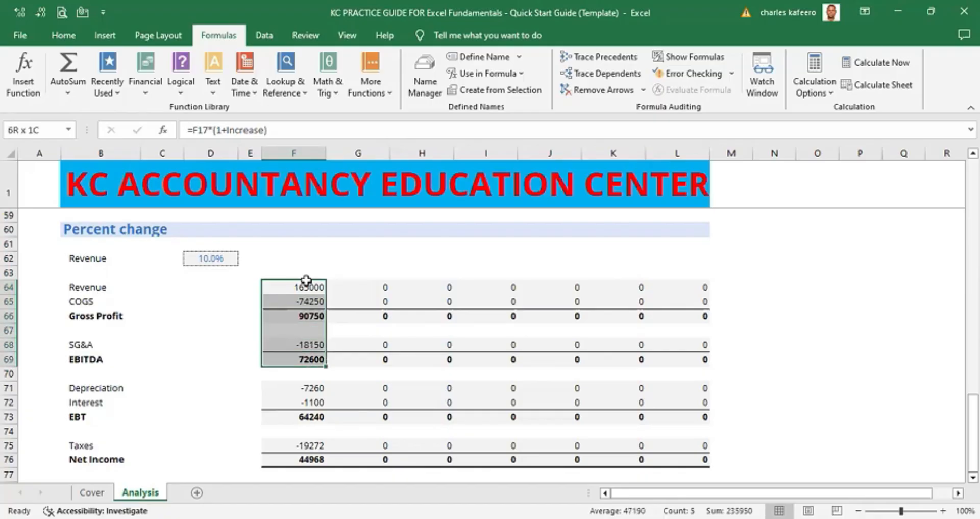
pyautogui.hotkey('shift', 'Down')
pyautogui.hotkey('shift', 'Down')
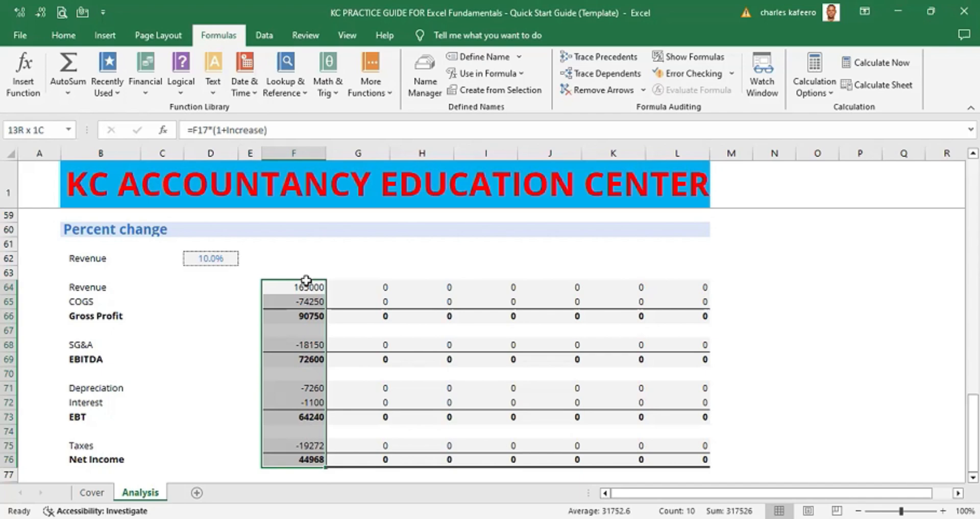
pyautogui.click(306, 280)
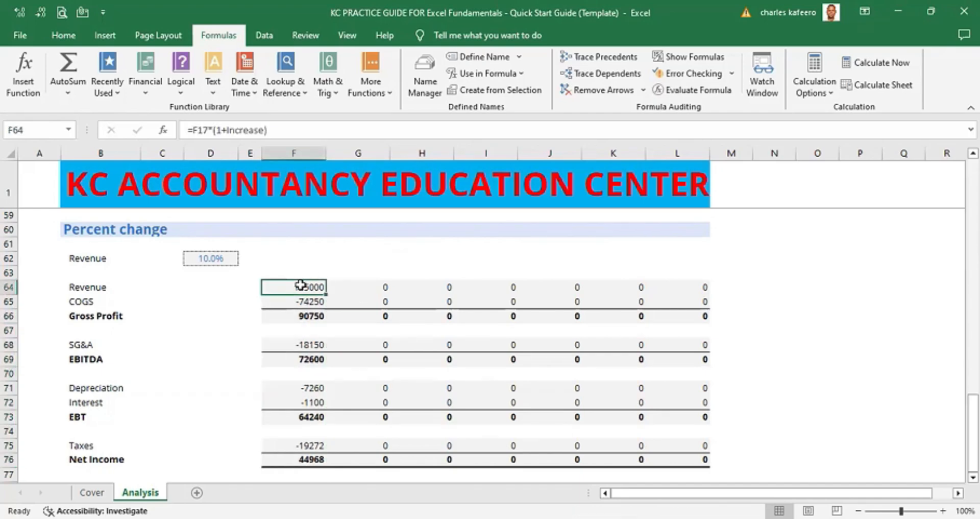
pyautogui.hotkey('shift', 'Down')
pyautogui.hotkey('shift', 'Down')
pyautogui.hotkey('shift', 'Down')
pyautogui.hotkey('shift', 'Down')
pyautogui.hotkey('shift', 'Down')
pyautogui.hotkey('shift', 'Down')
pyautogui.hotkey('shift', 'Down')
pyautogui.hotkey('shift', 'Down')
pyautogui.hotkey('shift', 'Down')
pyautogui.hotkey('shift', 'Down')
pyautogui.hotkey('shift', 'Down')
pyautogui.hotkey('shift', 'Down')
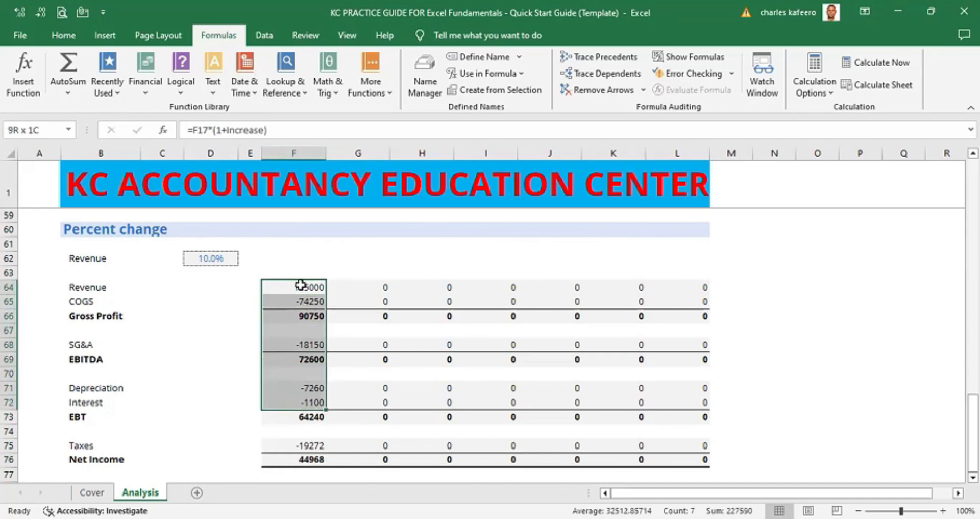
pyautogui.hotkey('ctrl', 'shift', 'Right')
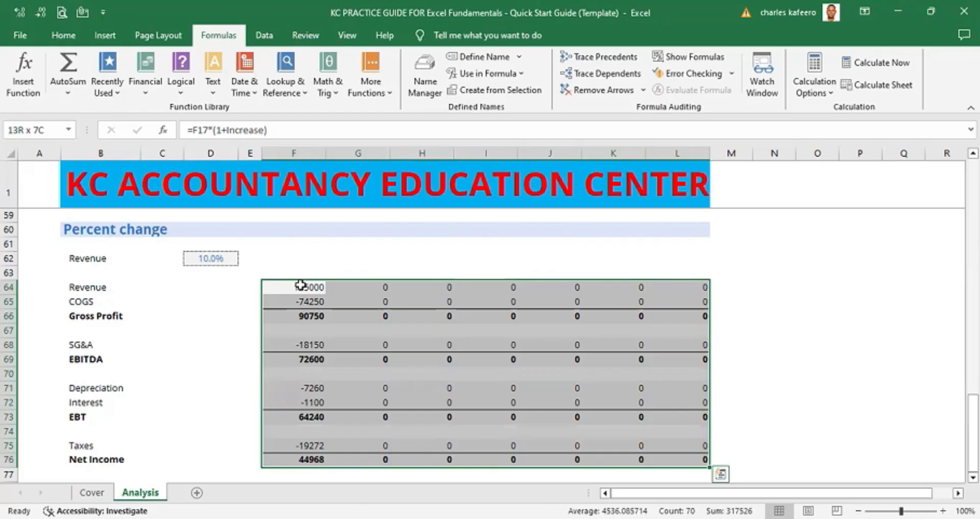
pyautogui.hotkey('ctrl', 'r')
pyautogui.click(806, 373)
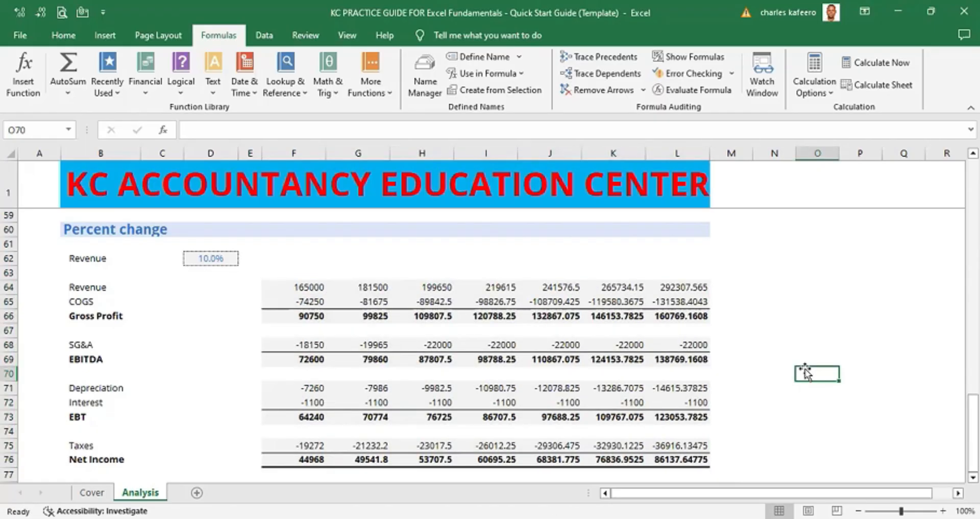
# - Reduce the projected values in F64:L76 to zero decimal places
pyautogui.click(383, 443)
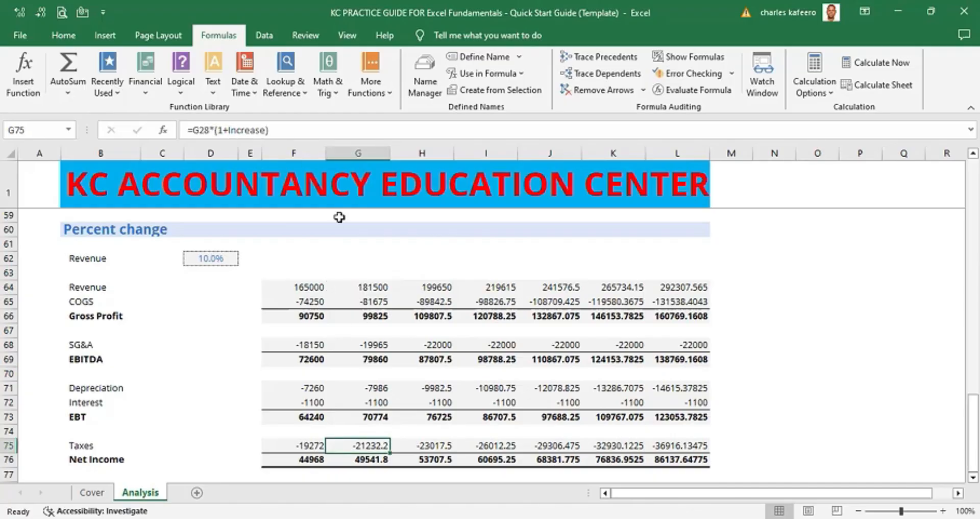
pyautogui.click(792, 431)
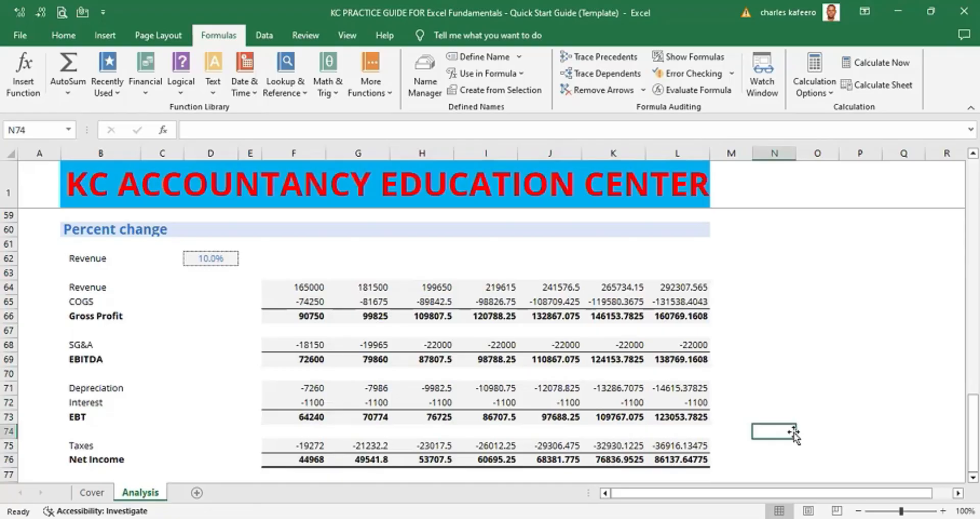
pyautogui.moveTo(294, 288); pyautogui.dragTo(687, 458)
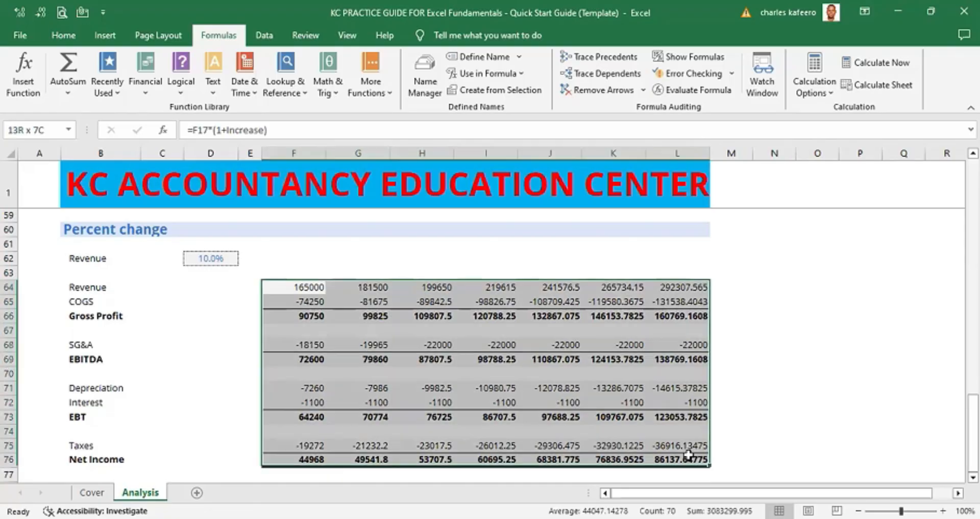
pyautogui.hotkey('alt', '2')
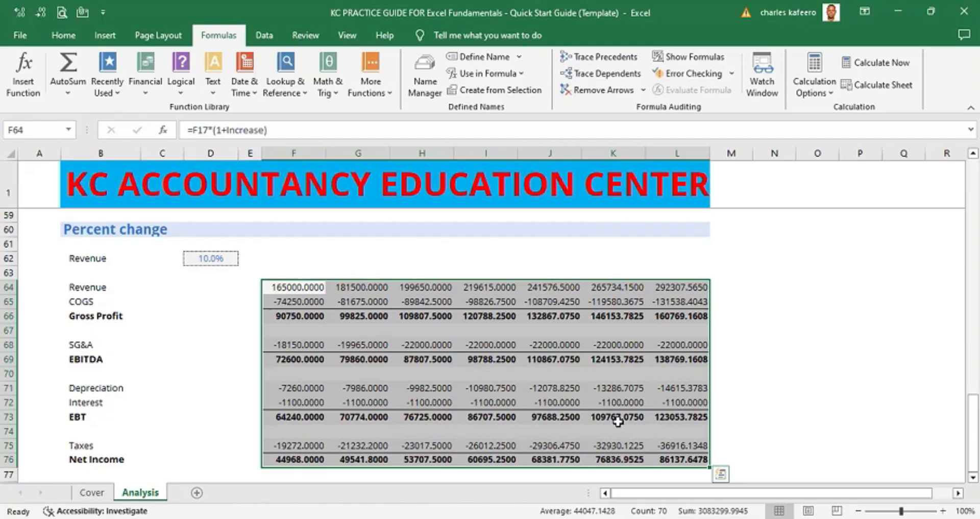
pyautogui.hotkey('alt', '2')
pyautogui.hotkey('alt', '2')
pyautogui.hotkey('alt', '2')
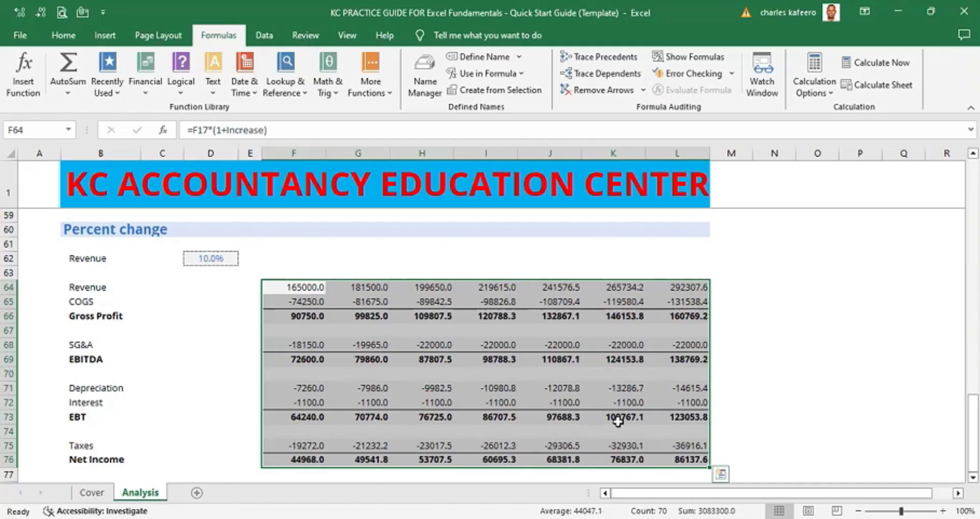
pyautogui.hotkey('alt', '2')
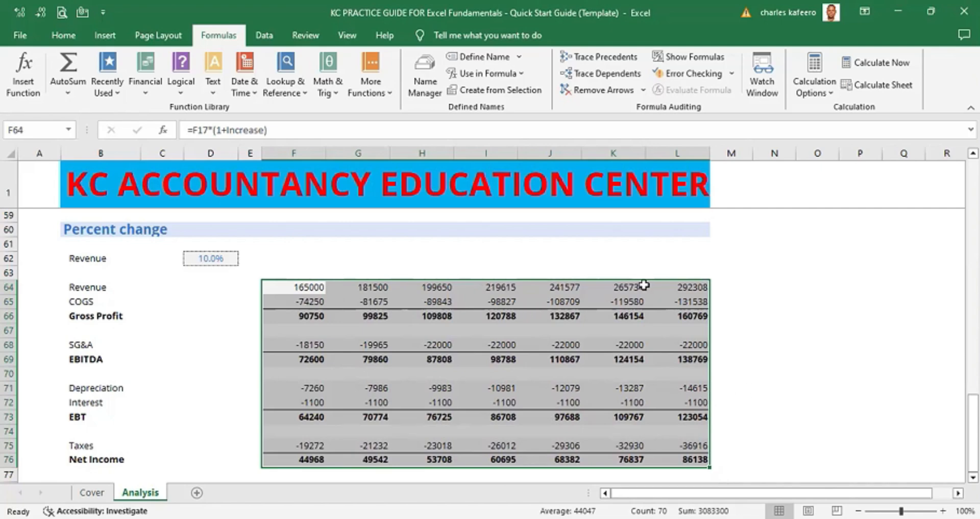
# - Apply one more decimal decrease to the projected range and undo it
pyautogui.click(65, 35)
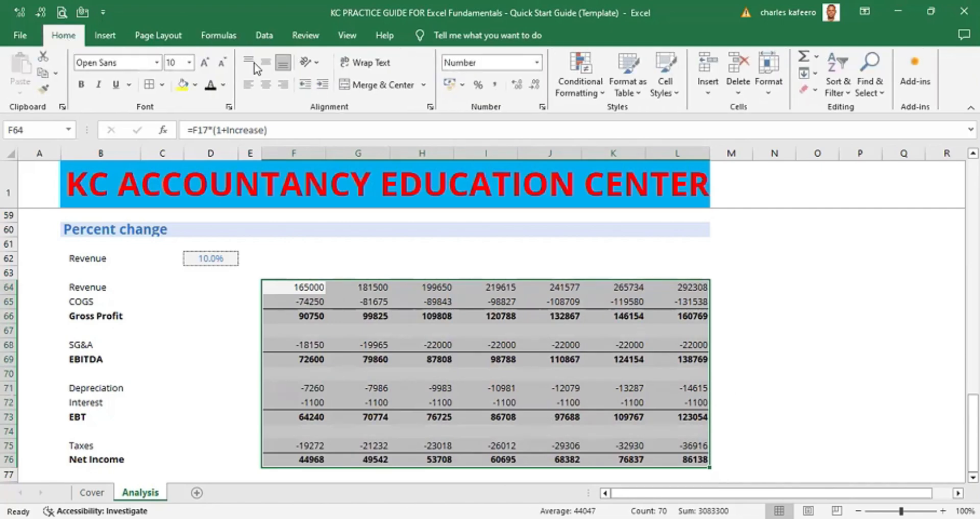
pyautogui.click(494, 86)
pyautogui.hotkey('ctrl', 'z')
pyautogui.click(815, 361)
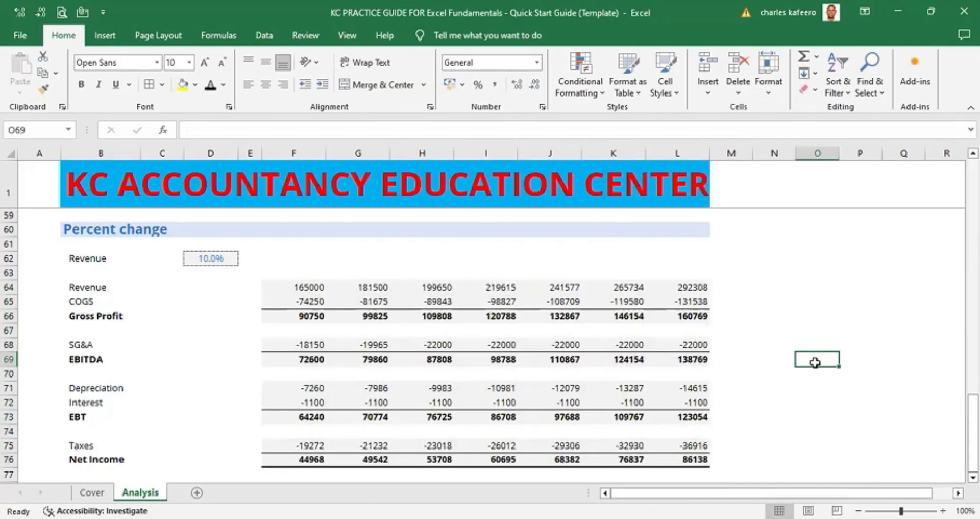
# - Review the common-size section, the Increase input in D62 and the Revenue formula in F64
pyautogui.click(776, 401)
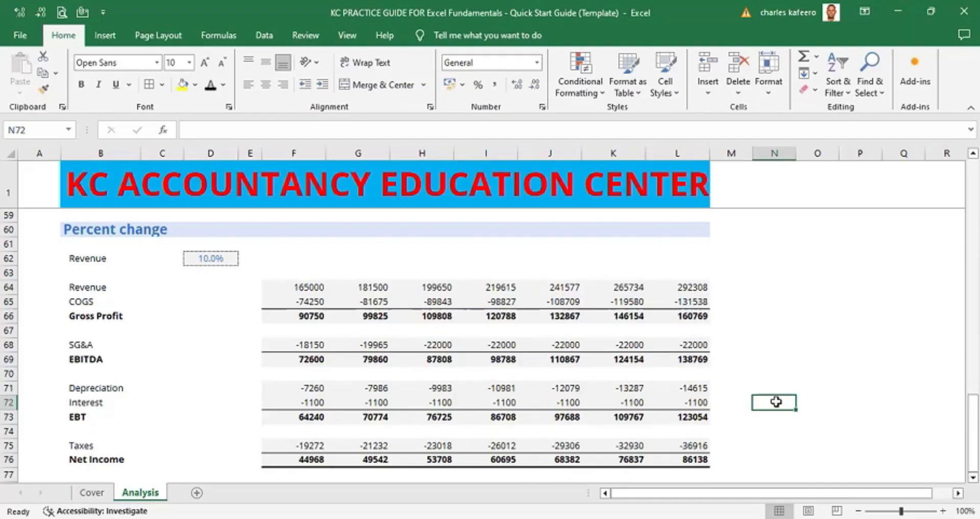
pyautogui.scroll(6, 776, 401)
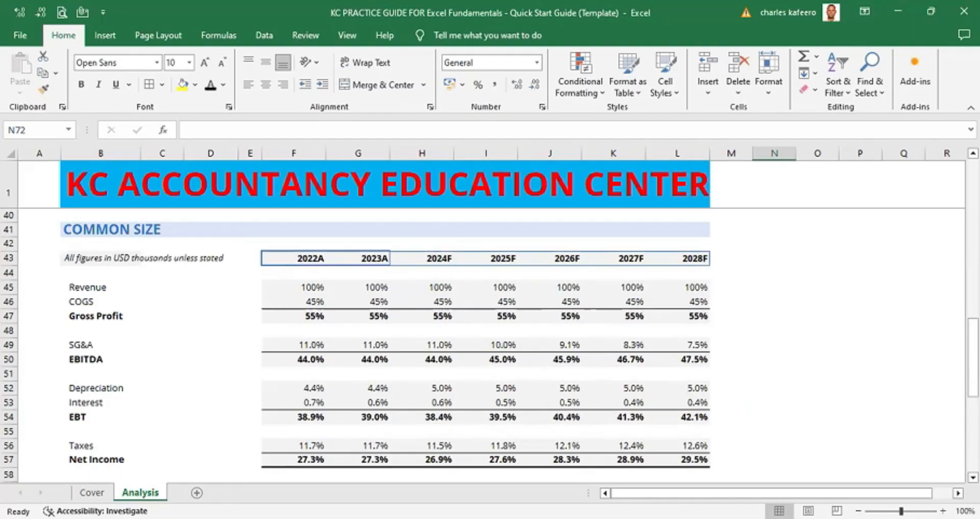
pyautogui.scroll(-6, 824, 395)
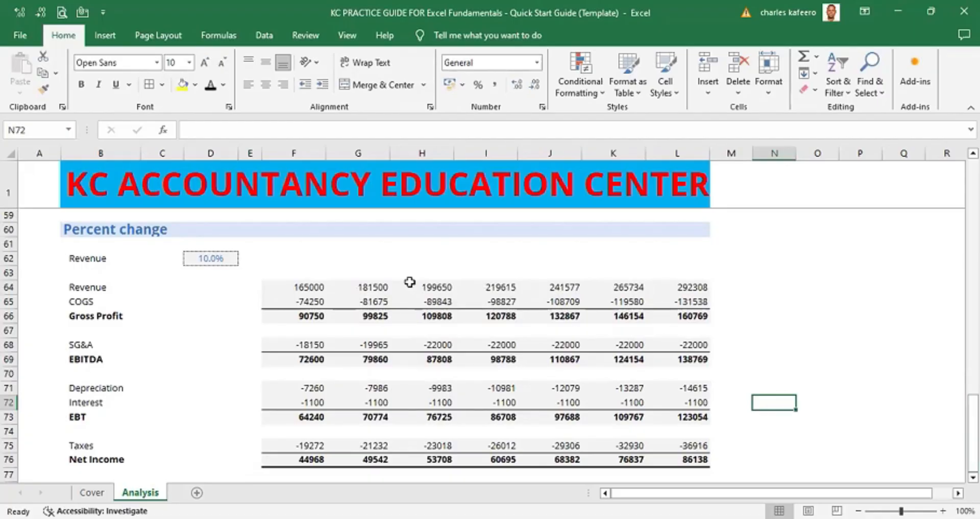
pyautogui.click(211, 258)
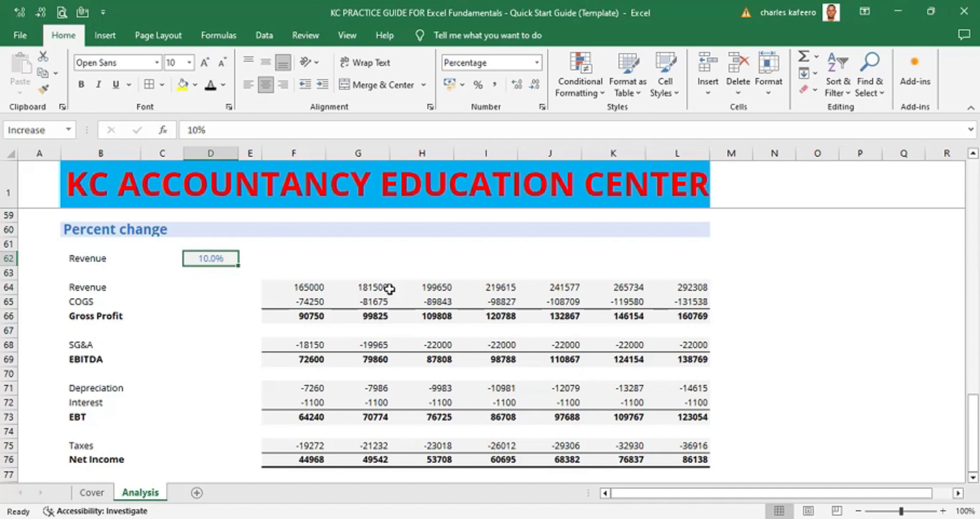
pyautogui.doubleClick(308, 287)
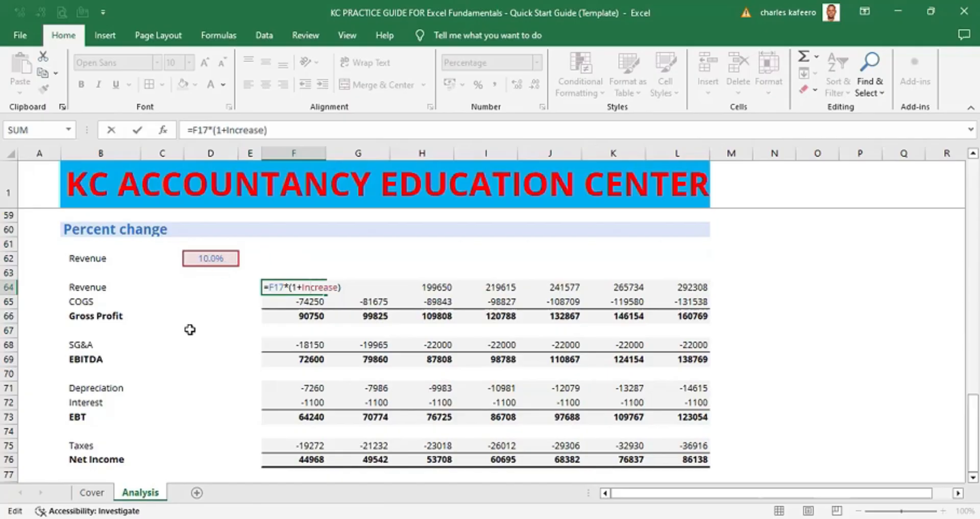
pyautogui.click(98, 494)
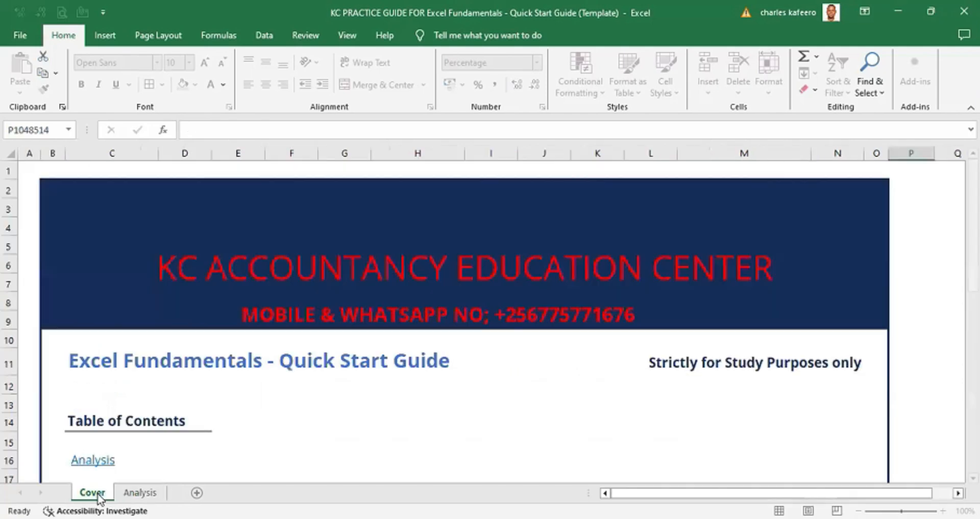
pyautogui.click(140, 493)
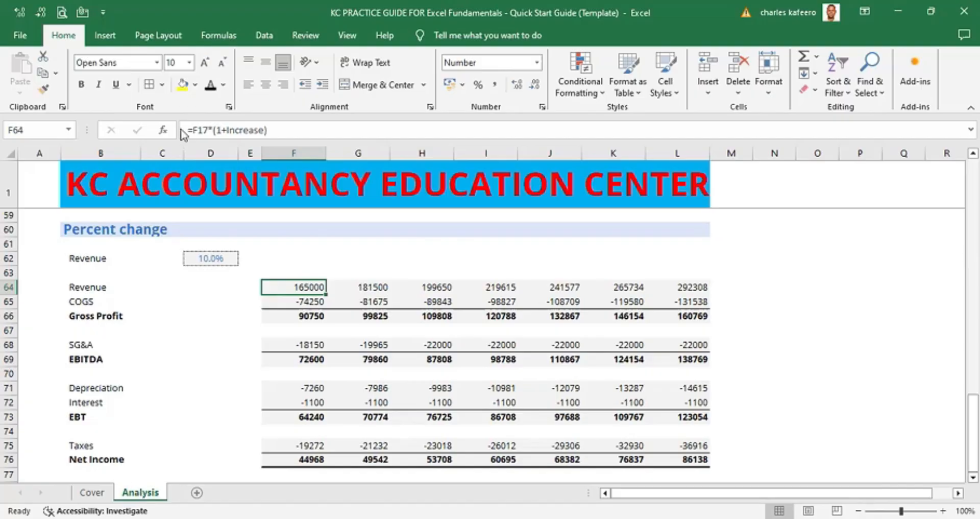
# - Open the Name Manager to review the workbook's defined names, then close it
pyautogui.click(219, 38)
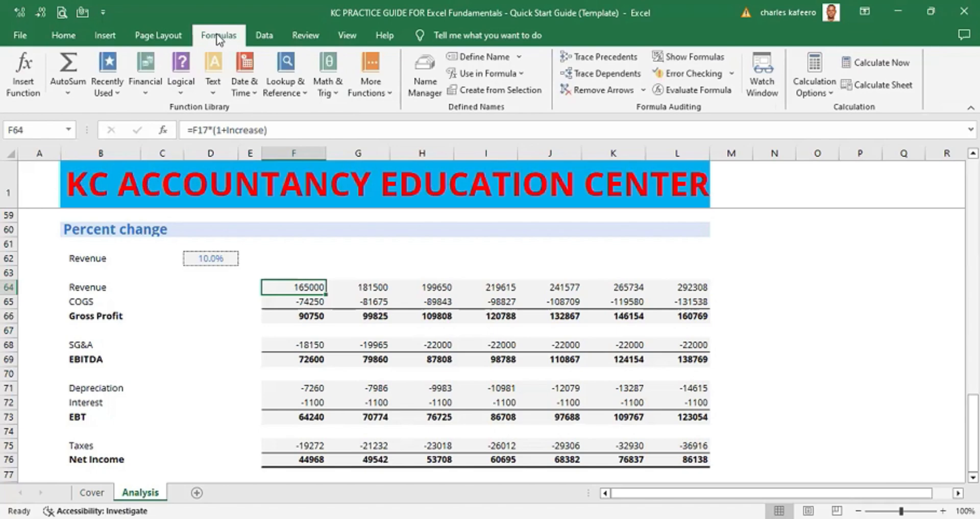
pyautogui.click(430, 74)
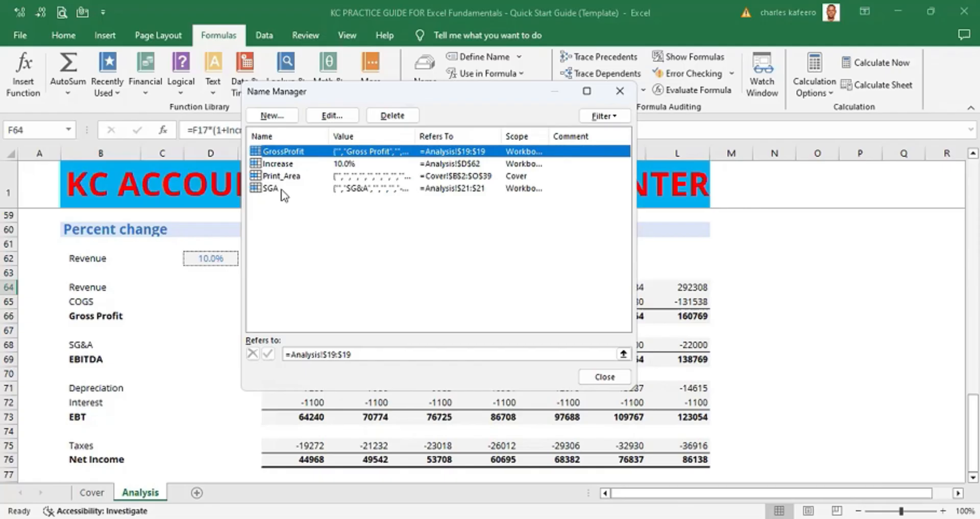
pyautogui.click(621, 94)
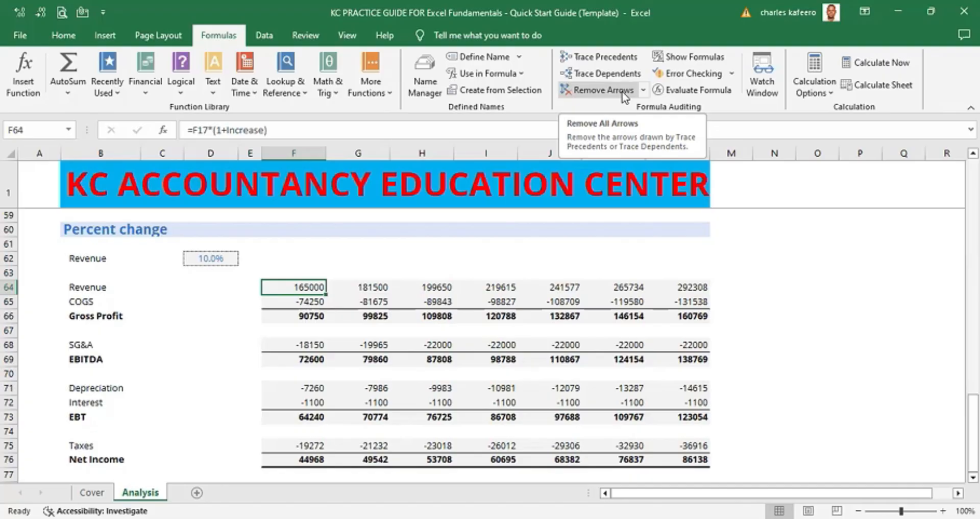
pyautogui.click(63, 35)
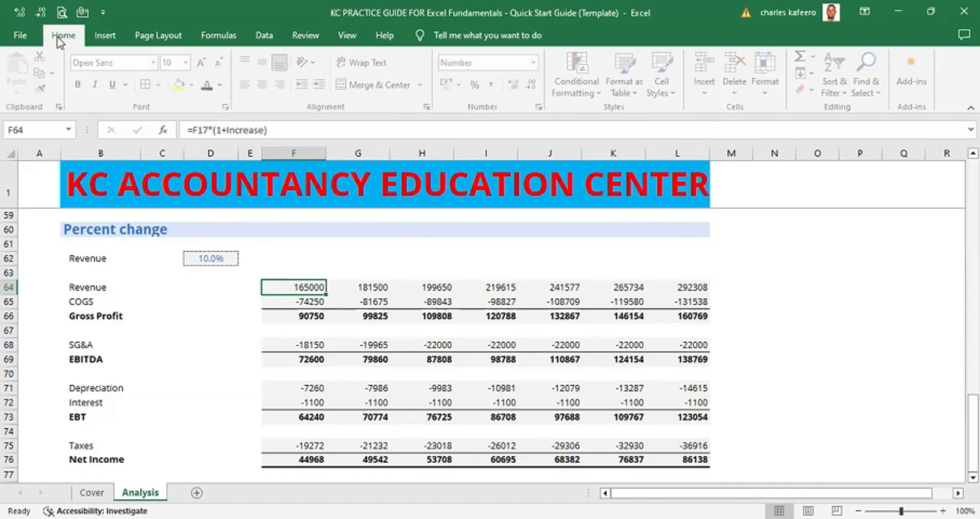
pyautogui.press('alt')
pyautogui.press('m')
pyautogui.press('n')
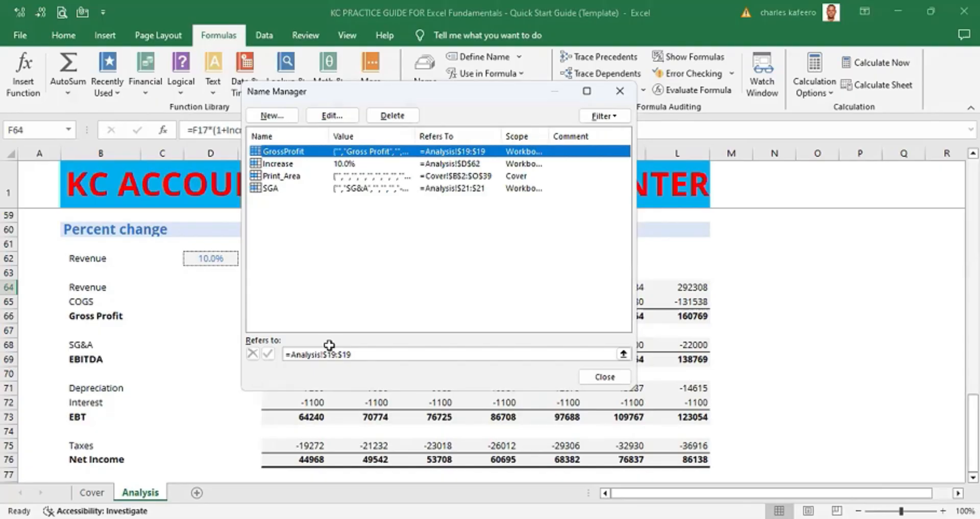
pyautogui.click(619, 91)
# - Apply the custom number format 0;[black](0) to the projected values in F64:L76
pyautogui.scroll(-1, 972, 434)
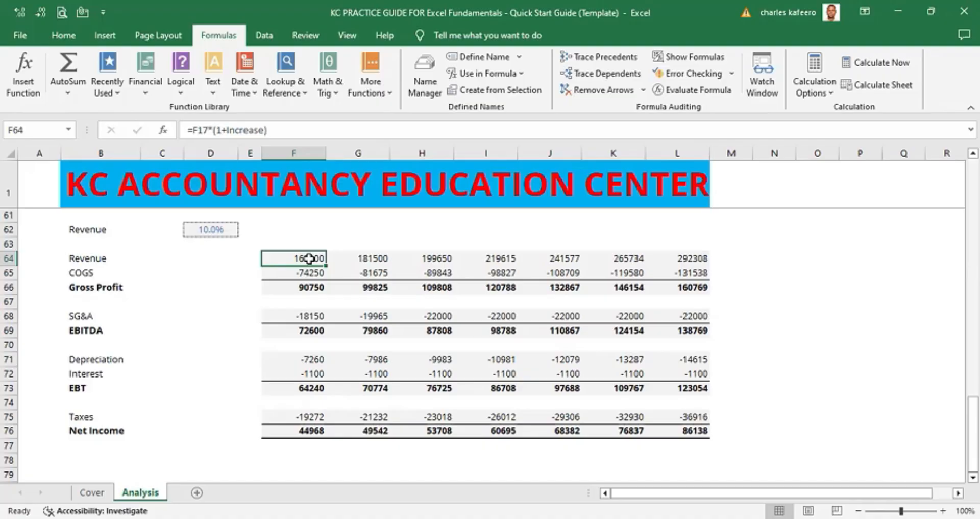
pyautogui.moveTo(309, 258); pyautogui.dragTo(708, 390)
pyautogui.hotkey('shift', 'Down')
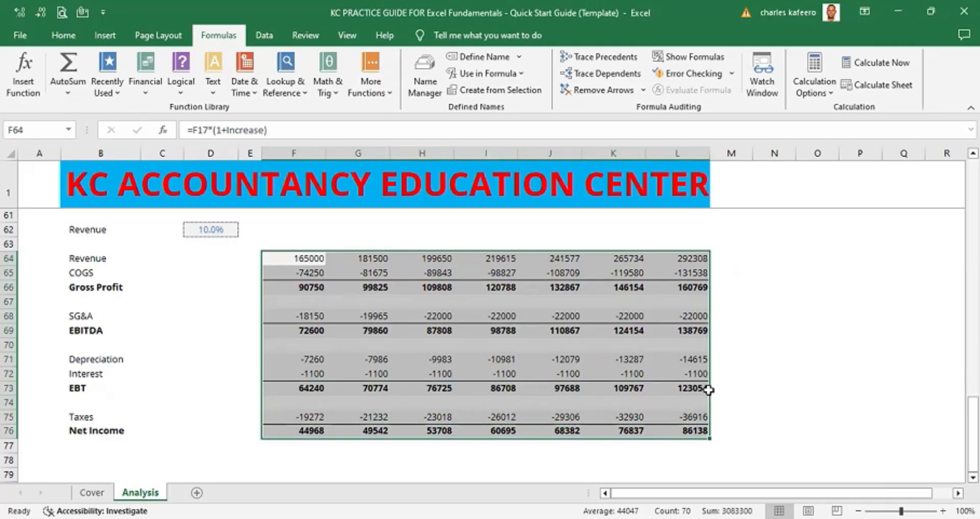
pyautogui.hotkey('ctrl', '1')
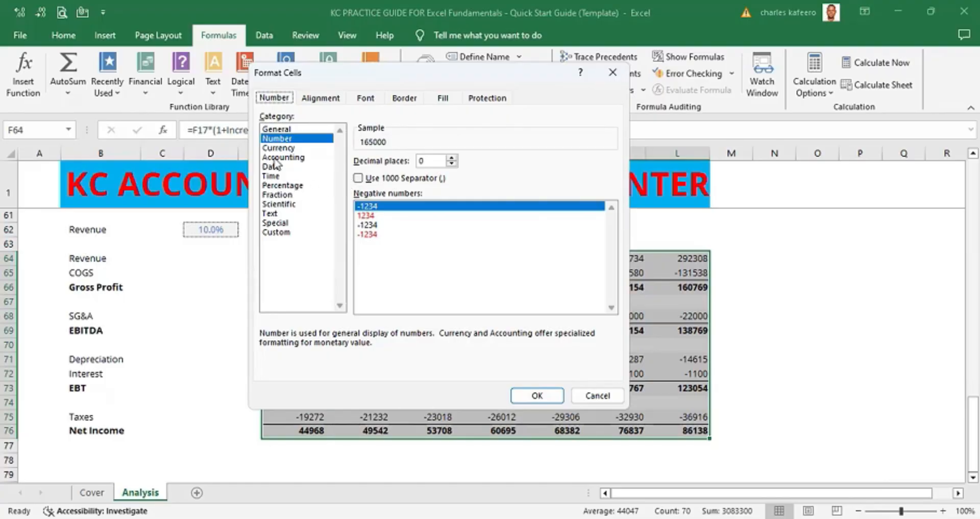
pyautogui.click(285, 232)
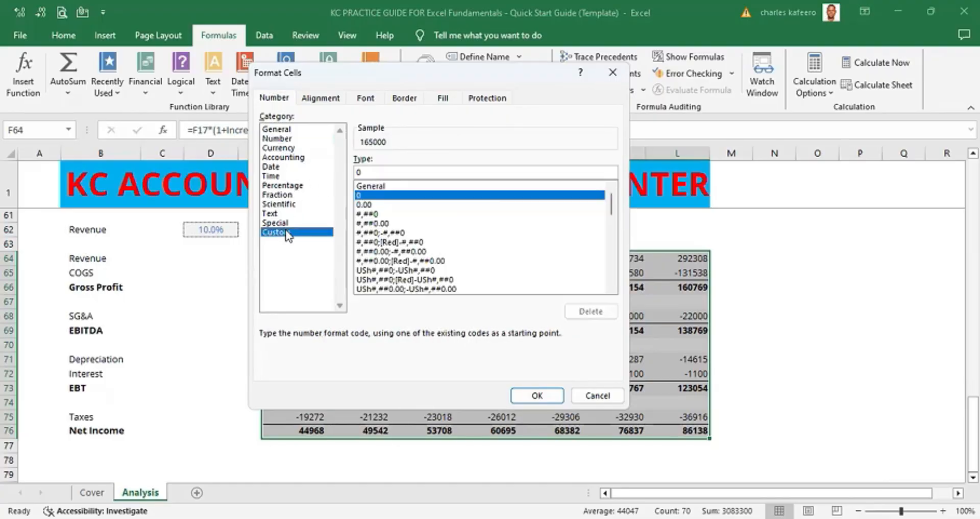
pyautogui.click(361, 172)
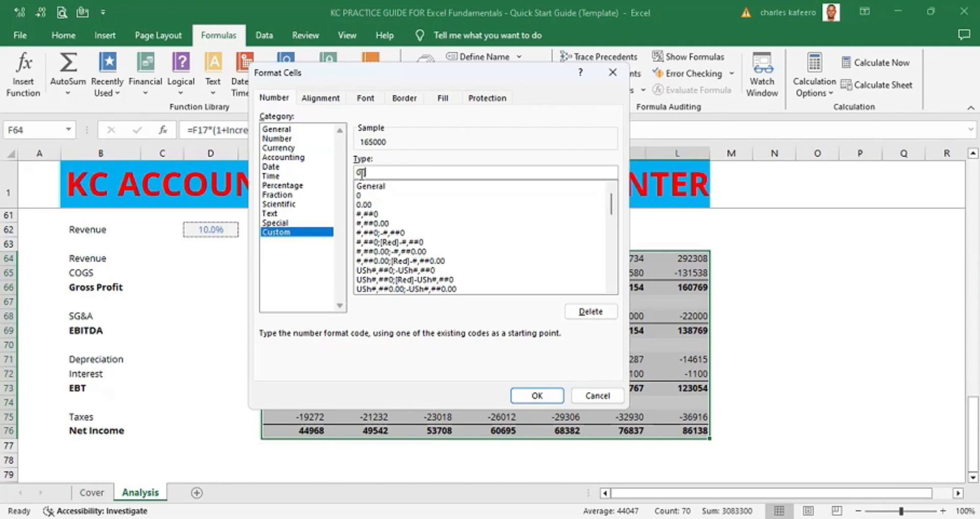
pyautogui.write(';[black](')
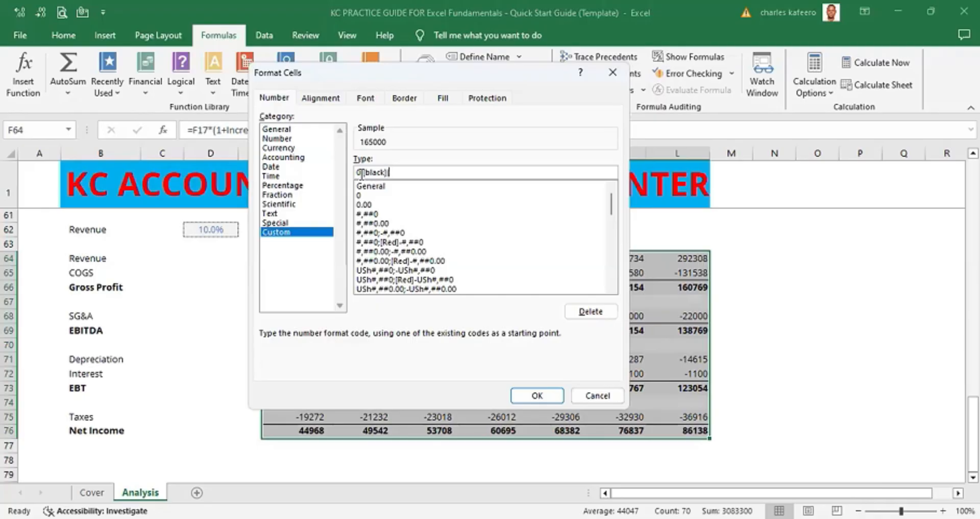
pyautogui.write('0)')
pyautogui.press('Return')
pyautogui.click(786, 292)
pyautogui.scroll(-2, 788, 296)
pyautogui.click(772, 334)
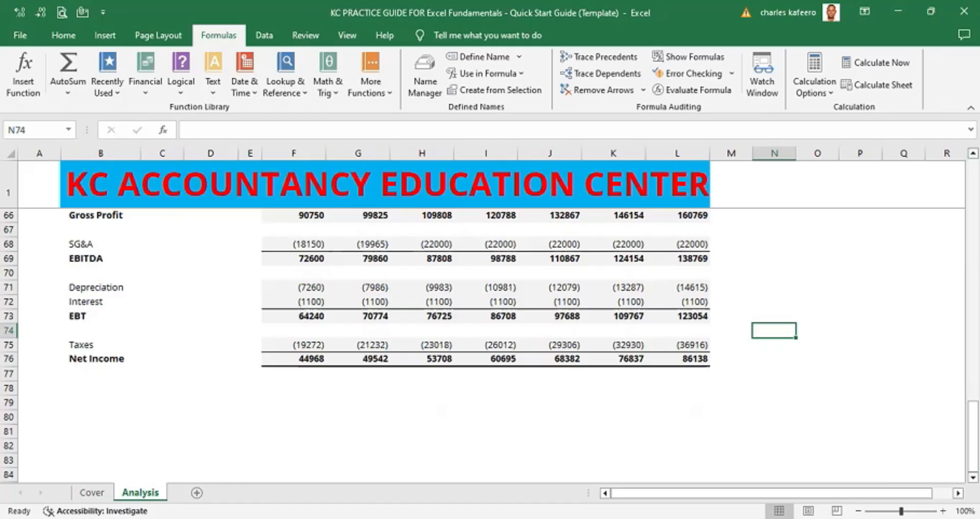
pyautogui.scroll(2, 490, 317)
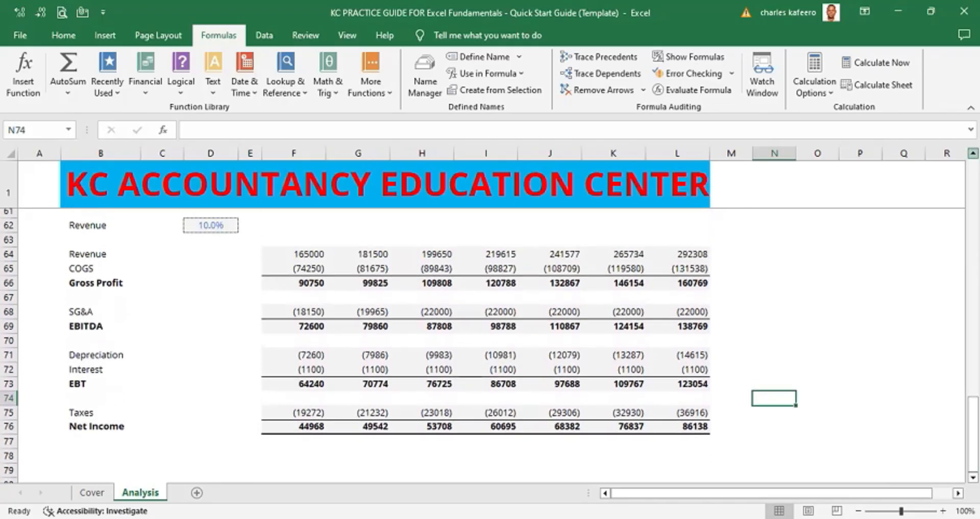
# - Review the whole Analysis sheet at several zoom levels, from the assumptions down to the percent-change section
pyautogui.scroll(3, 490, 316)
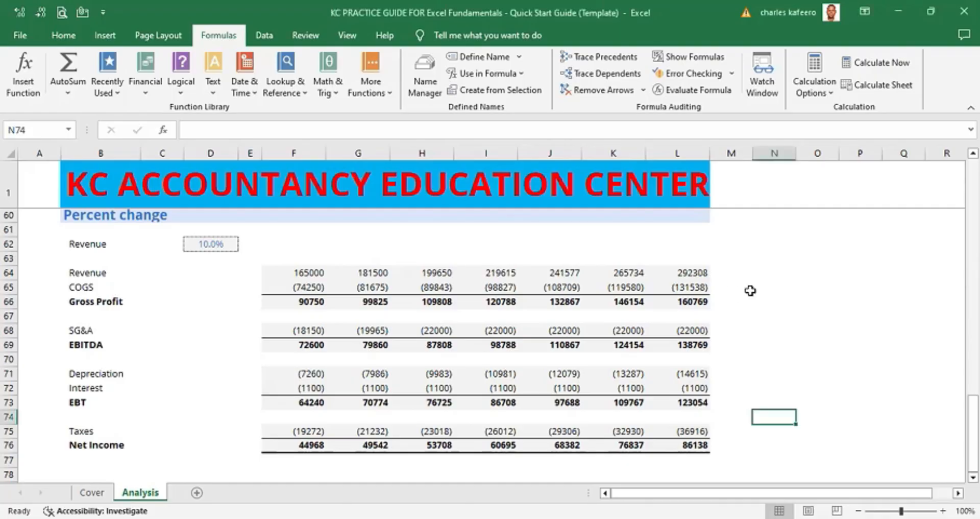
pyautogui.scroll(1, 749, 290)
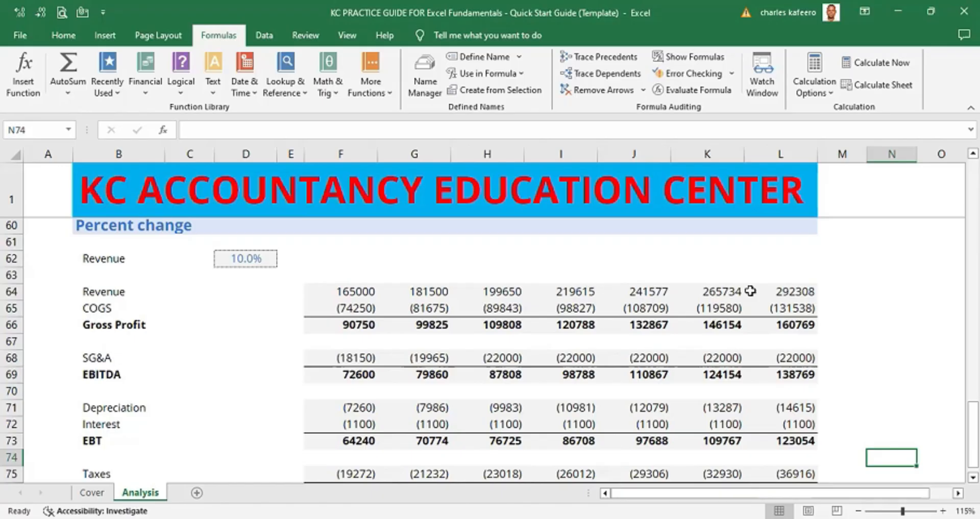
pyautogui.scroll(-2, 750, 290)
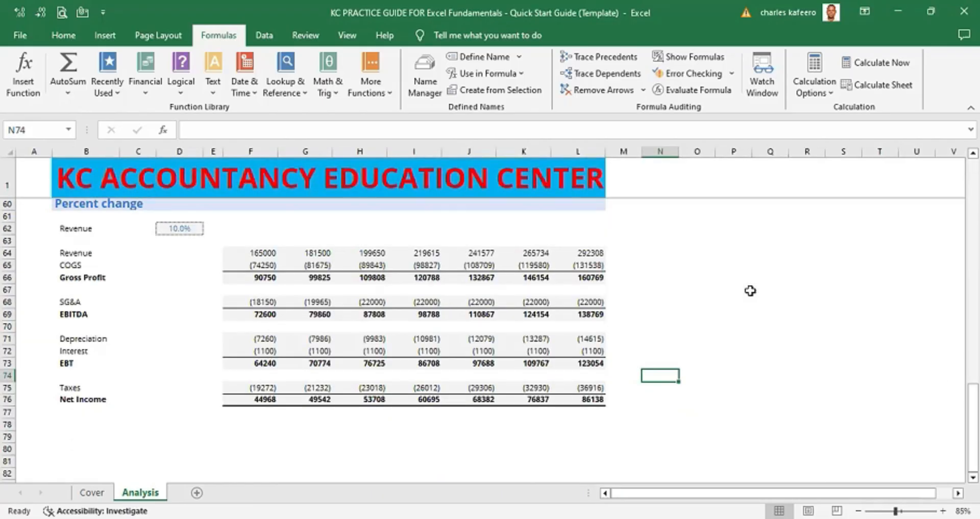
pyautogui.scroll(-1, 750, 291)
pyautogui.scroll(-1, 750, 290)
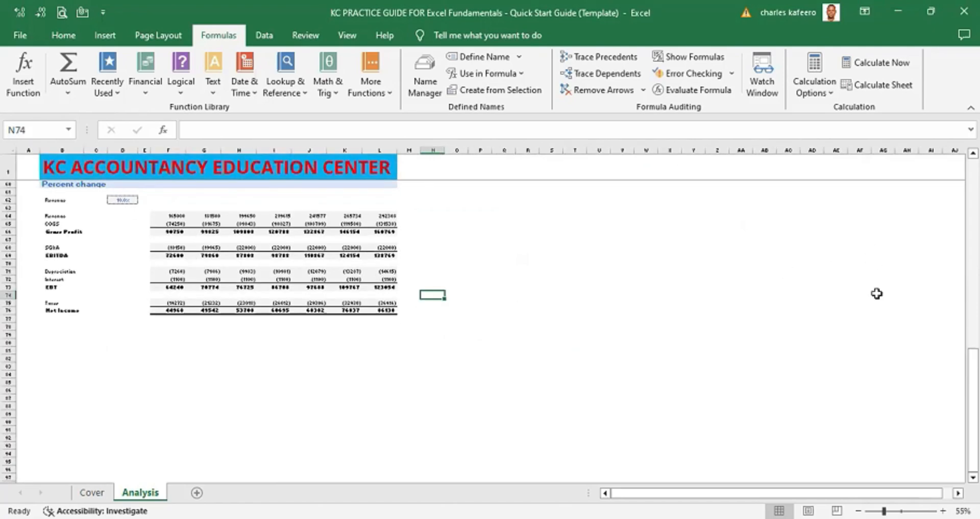
pyautogui.scroll(1, 877, 294)
pyautogui.scroll(1, 877, 294)
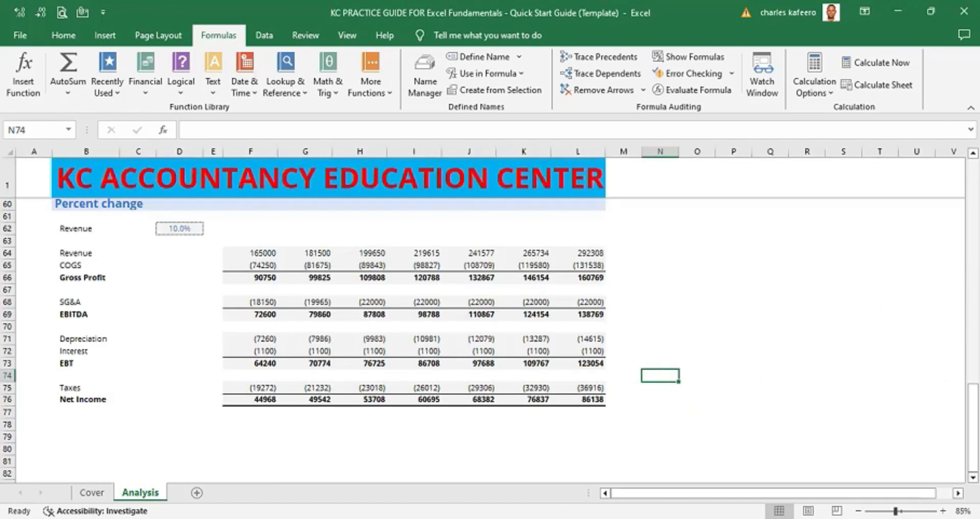
pyautogui.scroll(11, 490, 316)
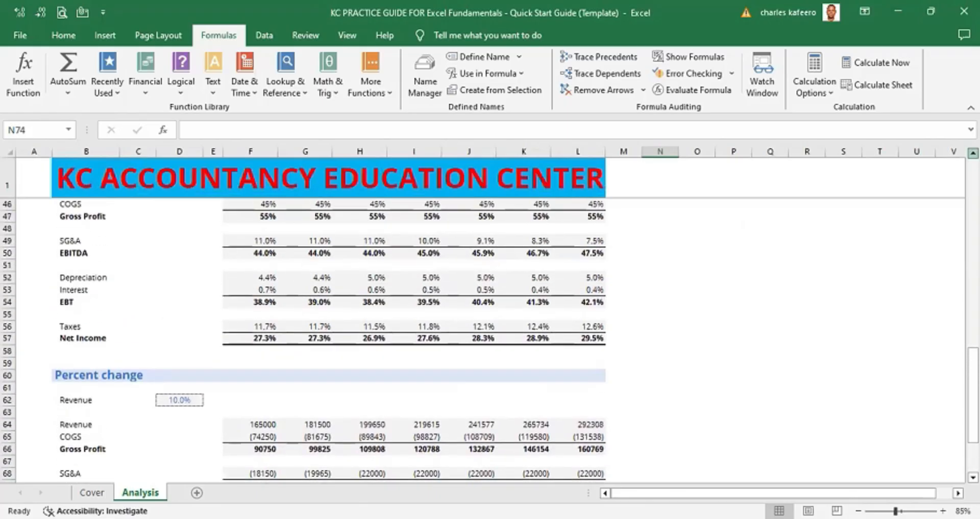
pyautogui.scroll(8, 490, 315)
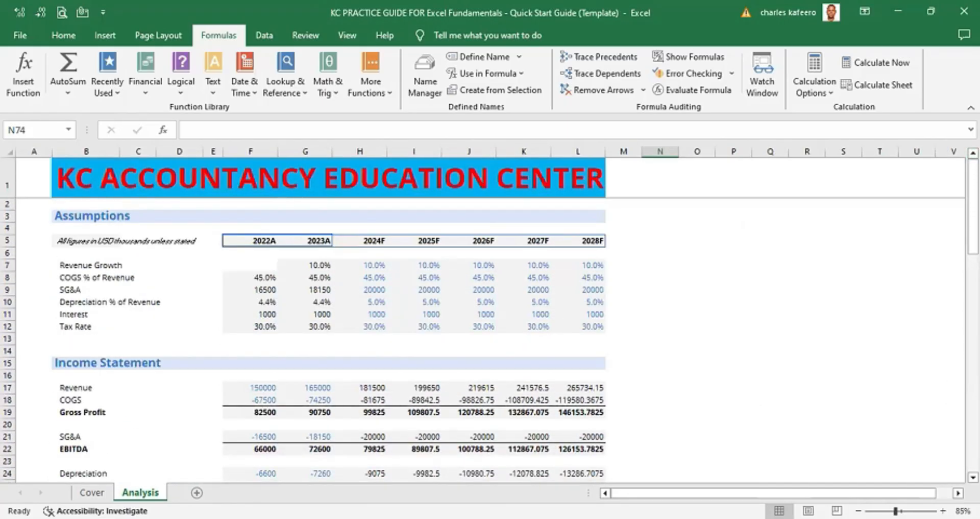
pyautogui.scroll(-5, 490, 316)
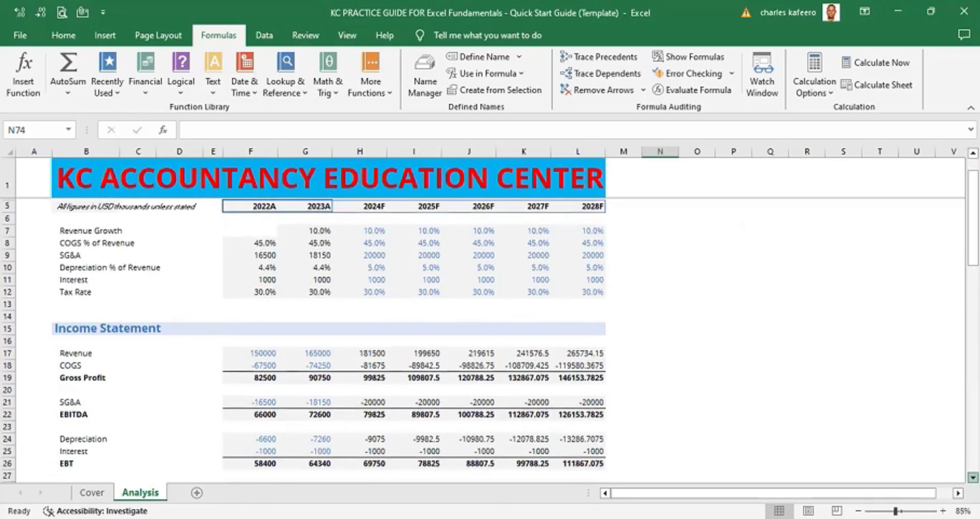
pyautogui.scroll(-16, 490, 316)
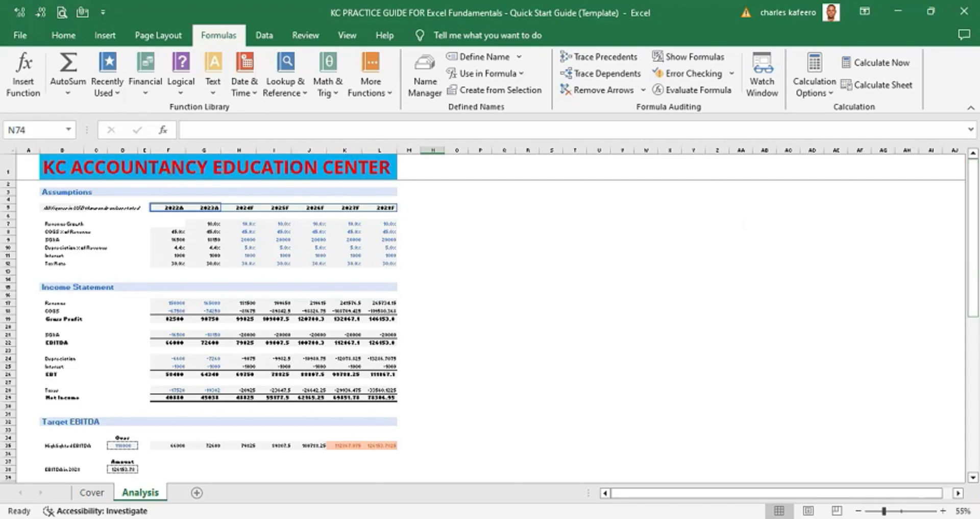
pyautogui.scroll(-4, 490, 321)
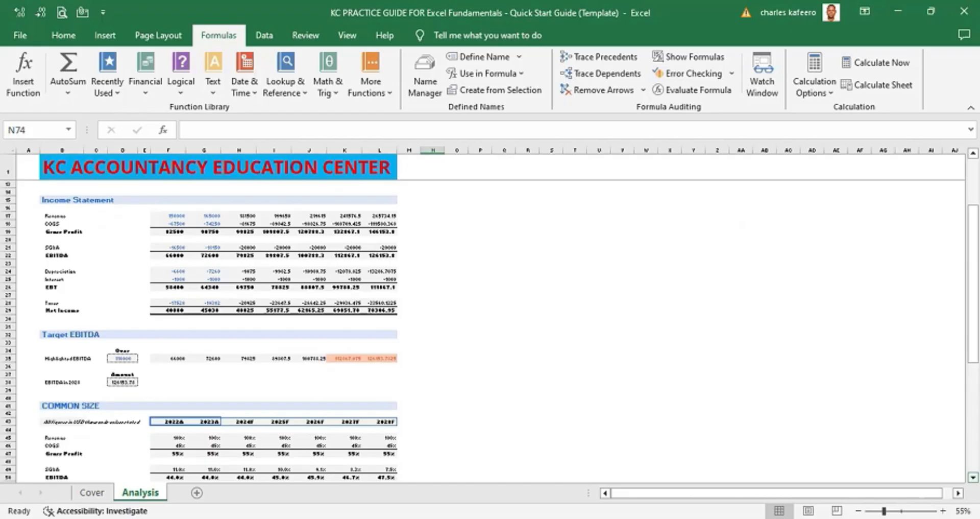
pyautogui.scroll(-5, 489, 332)
pyautogui.scroll(-5, 490, 332)
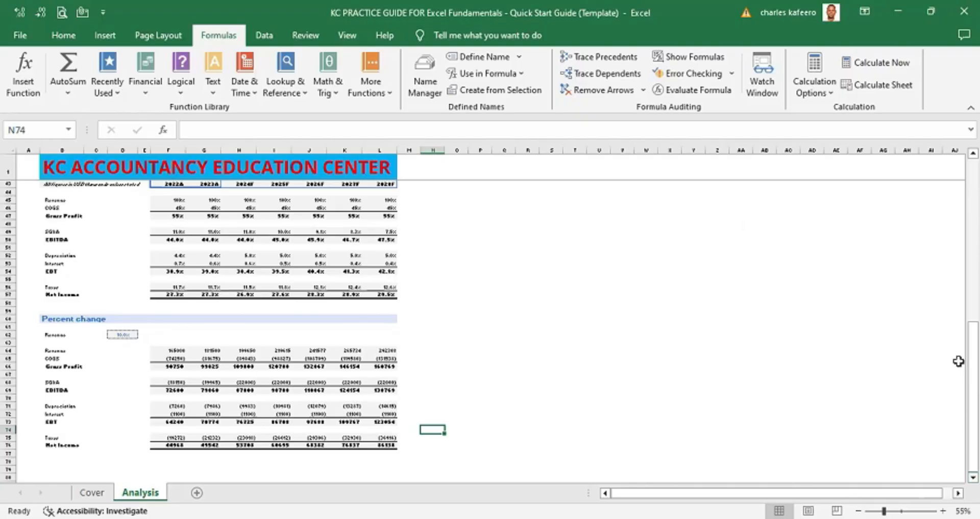
pyautogui.scroll(14, 957, 358)
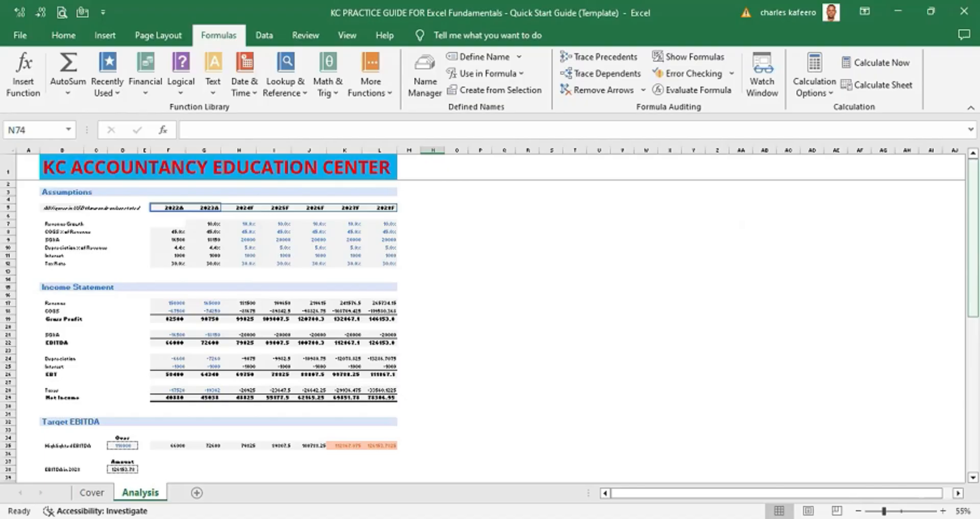
pyautogui.scroll(4, 490, 314)
pyautogui.scroll(19, 350, 197)
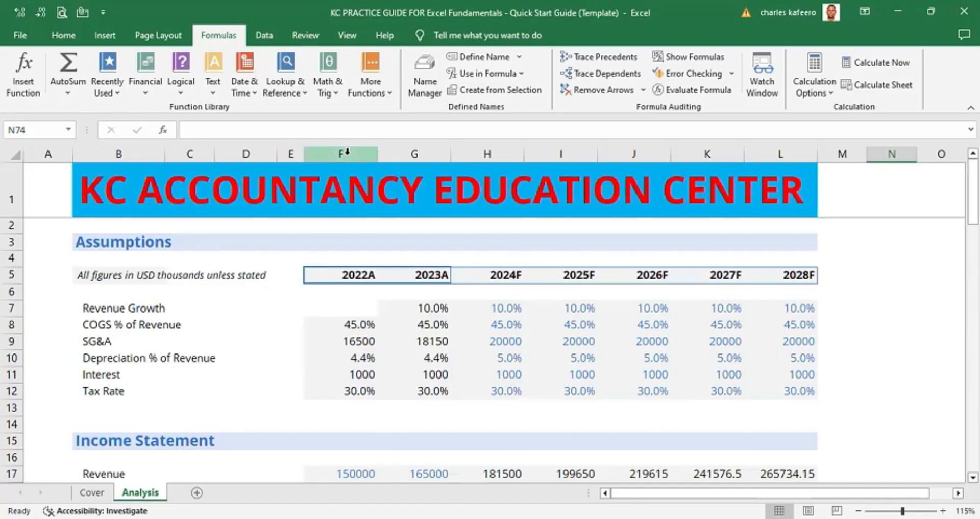
# - Select column F and scroll down through the sheet to examine its values in every section
pyautogui.click(347, 152)
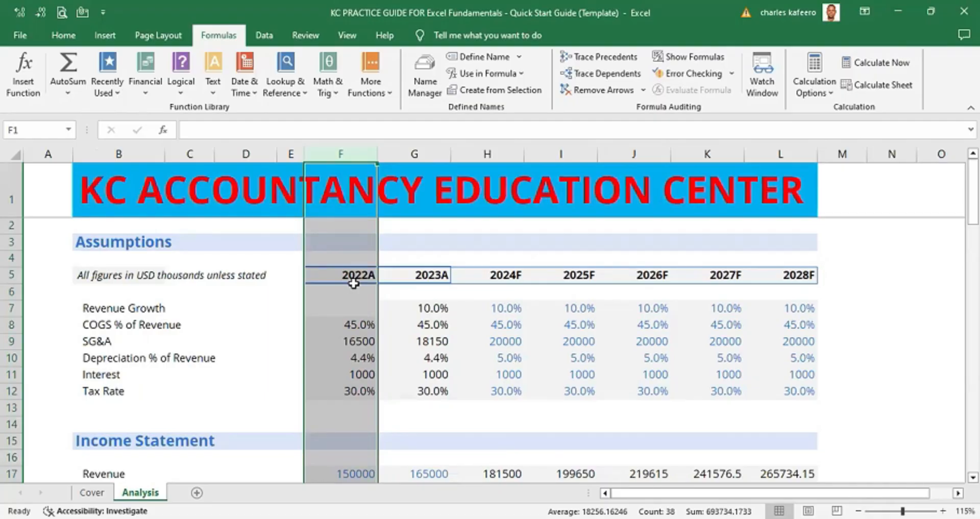
pyautogui.press('Down')
pyautogui.click(340, 154)
pyautogui.scroll(-4, 490, 348)
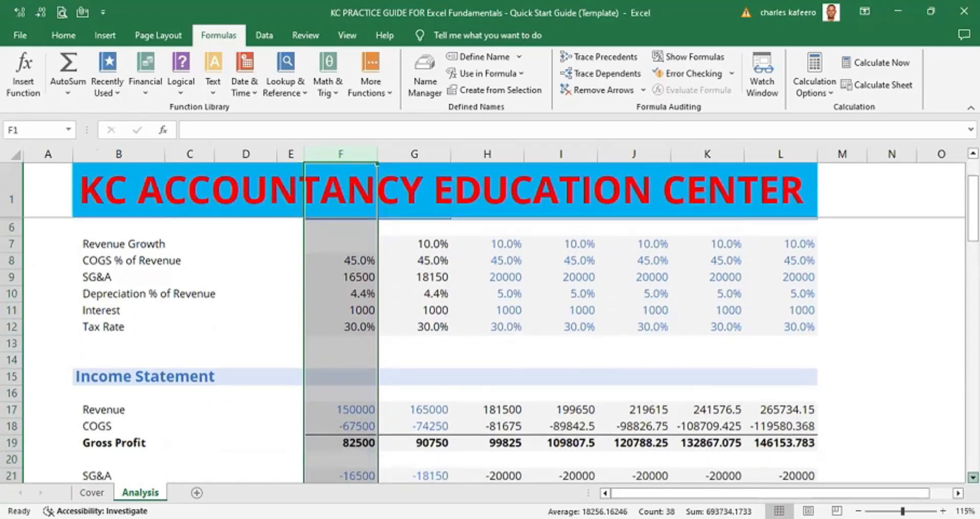
pyautogui.scroll(-6, 490, 347)
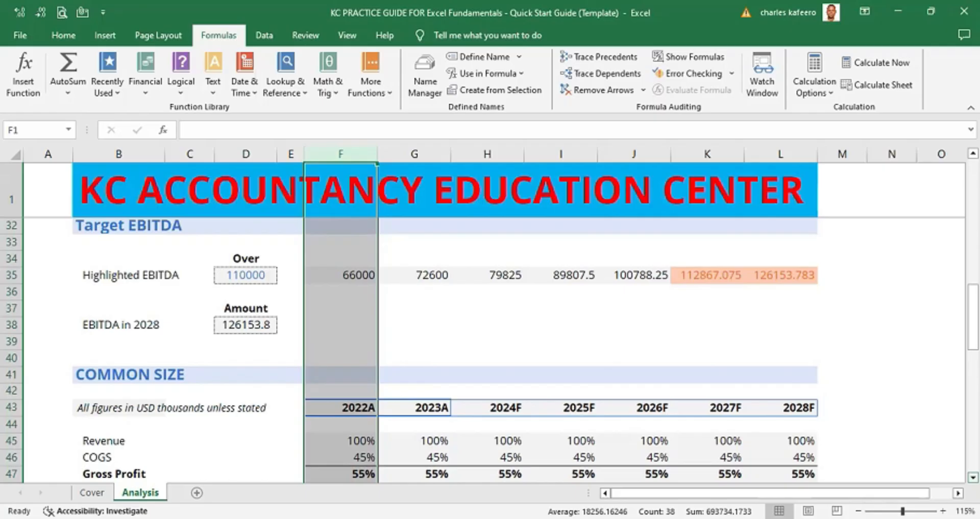
pyautogui.scroll(-1, 490, 347)
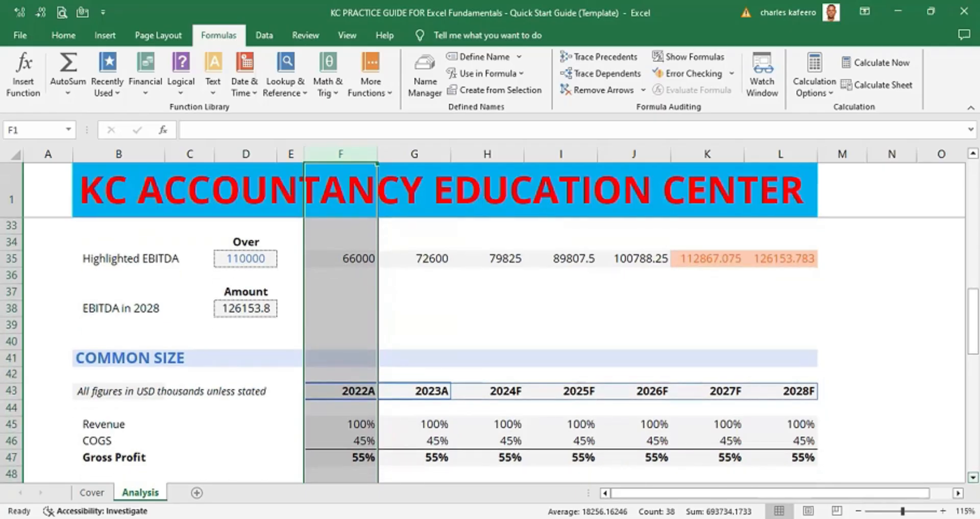
pyautogui.scroll(-3, 490, 347)
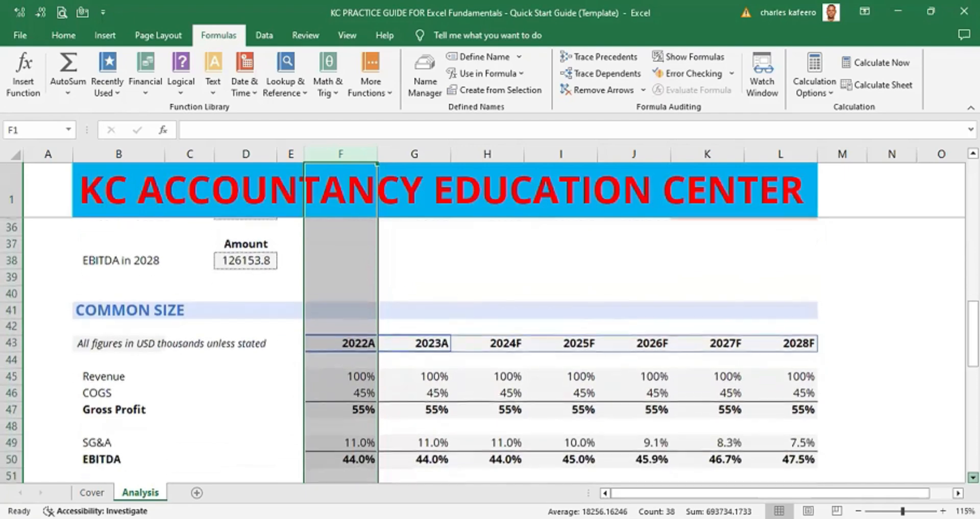
pyautogui.scroll(-1, 490, 348)
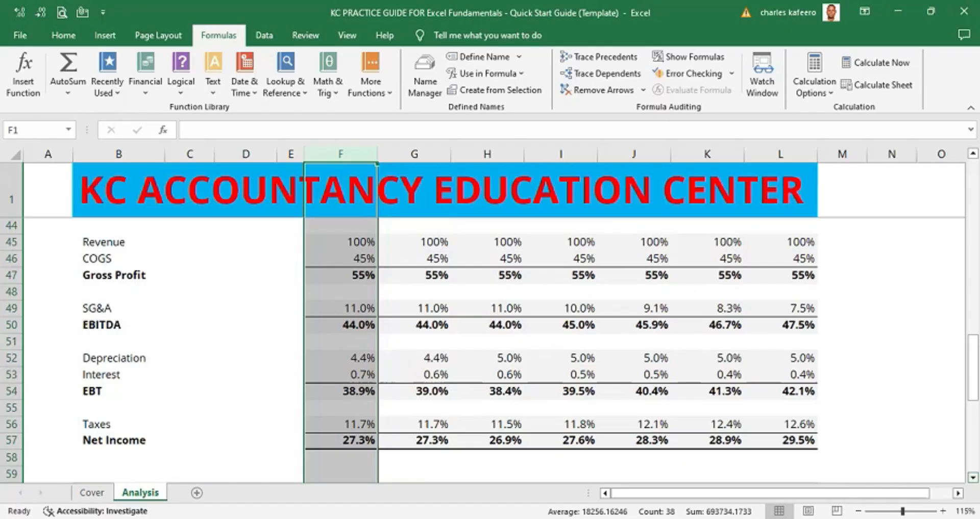
pyautogui.scroll(-8, 489, 347)
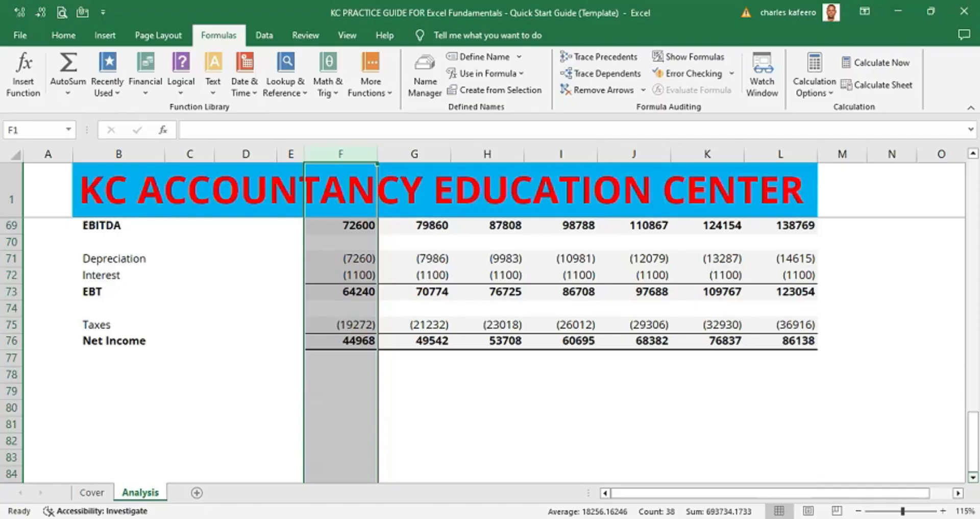
# - Move cell by cell through the percent-change and income statement rows and return to cell A1
pyautogui.click(930, 376)
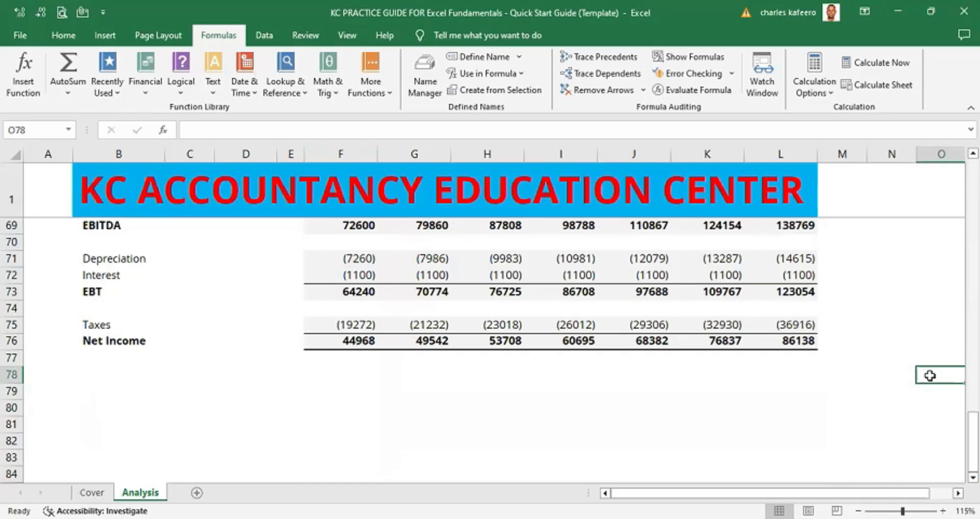
pyautogui.press('Up')
pyautogui.press('Up')
pyautogui.press('Up')
pyautogui.press('Up')
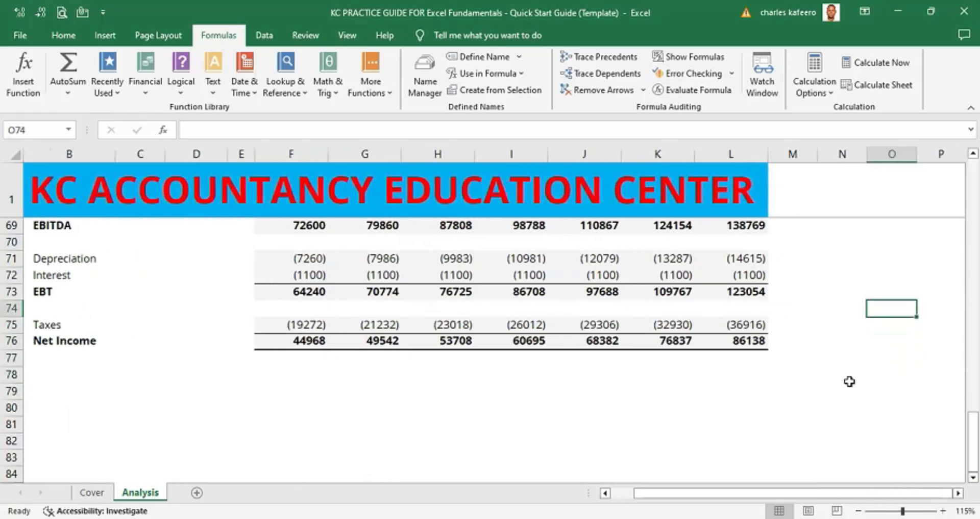
pyautogui.press('Left')
pyautogui.press('Left')
pyautogui.press('Left')
pyautogui.press('Left')
pyautogui.press('Left')
pyautogui.press('Left')
pyautogui.press('Left')
pyautogui.press('Left')
pyautogui.press('Left')
pyautogui.press('Left')
pyautogui.press('Left')
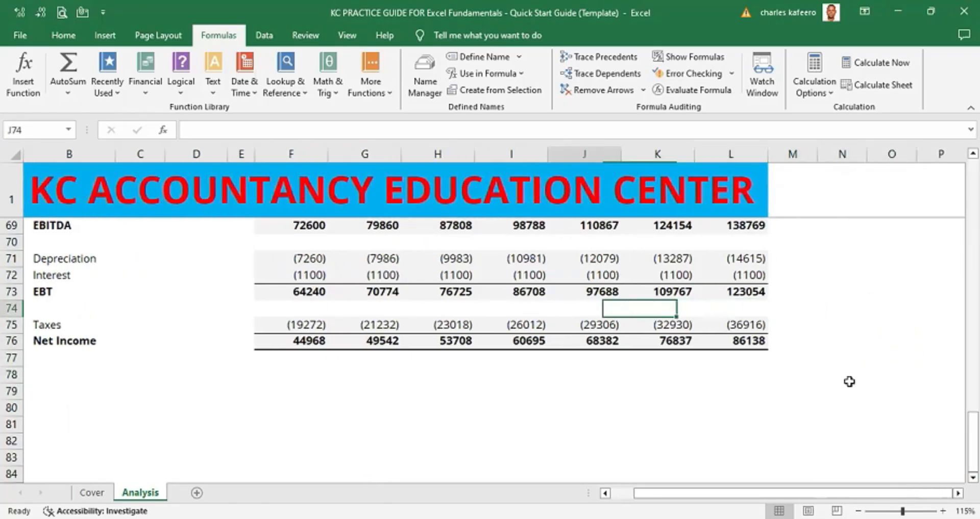
pyautogui.press('Up')
pyautogui.press('Up')
pyautogui.press('Up')
pyautogui.press('Up')
pyautogui.press('Up')
pyautogui.press('Up')
pyautogui.press('Up')
pyautogui.press('Up')
pyautogui.press('Up')
pyautogui.press('Up')
pyautogui.press('Up')
pyautogui.press('Up')
pyautogui.press('Up')
pyautogui.press('Up')
pyautogui.press('Up')
pyautogui.press('Up')
pyautogui.press('Up')
pyautogui.press('Up')
pyautogui.press('Up')
pyautogui.press('Up')
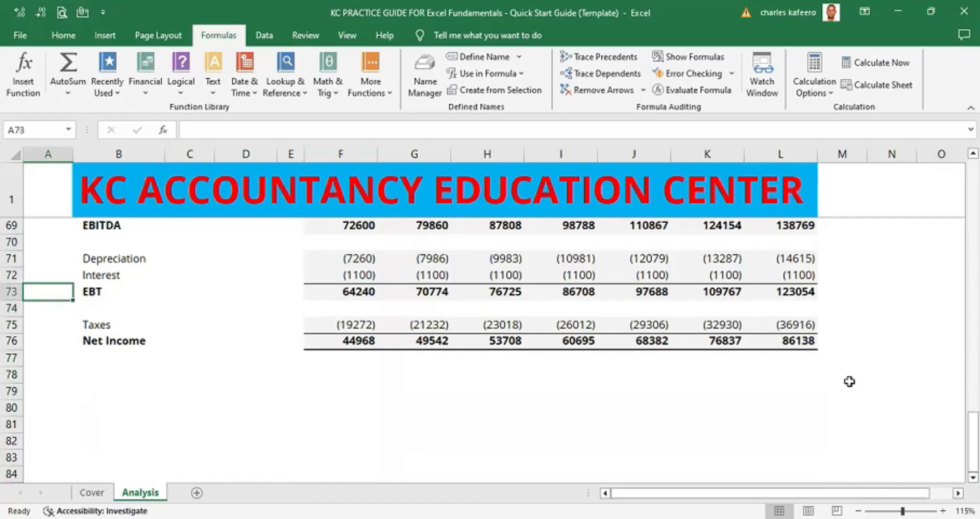
pyautogui.press('Up')
pyautogui.press('Up')
pyautogui.press('Up')
pyautogui.press('Up')
pyautogui.press('Up')
pyautogui.press('Up')
pyautogui.press('Up')
pyautogui.press('Up')
pyautogui.press('Up')
pyautogui.press('Up')
pyautogui.press('Up')
pyautogui.press('Up')
pyautogui.press('Up')
pyautogui.press('Up')
pyautogui.press('Up')
pyautogui.press('Up')
pyautogui.press('Up')
pyautogui.press('Up')
pyautogui.press('Up')
pyautogui.press('Up')
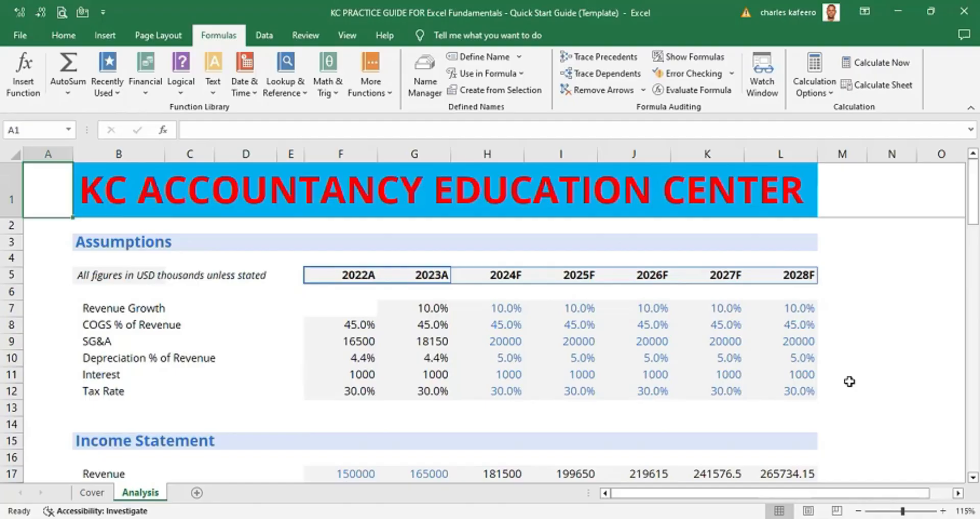
pyautogui.press('Down')
pyautogui.press('Down')
pyautogui.press('Down')
pyautogui.press('Down')
pyautogui.press('Down')
pyautogui.press('Down')
pyautogui.press('Down')
pyautogui.press('Down')
pyautogui.press('Down')
pyautogui.press('Down')
pyautogui.press('Down')
pyautogui.press('Down')
pyautogui.press('Down')
pyautogui.press('Down')
pyautogui.press('Down')
pyautogui.press('Down')
pyautogui.press('Down')
pyautogui.press('Down')
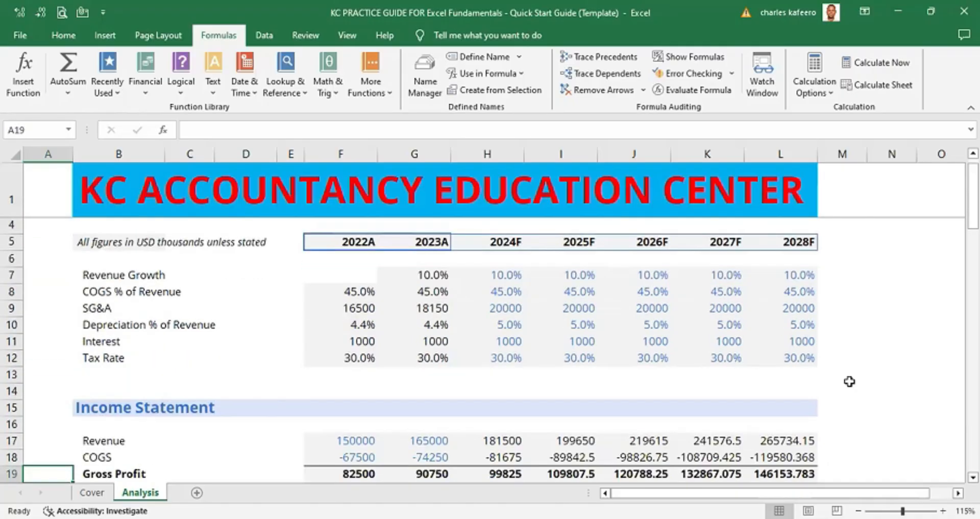
pyautogui.press('Down')
pyautogui.press('Down')
pyautogui.press('Down')
pyautogui.press('Down')
pyautogui.press('Down')
pyautogui.press('Down')
pyautogui.press('Down')
pyautogui.press('Down')
pyautogui.press('Down')
pyautogui.press('Down')
pyautogui.press('Down')
pyautogui.press('Down')
pyautogui.press('Down')
pyautogui.press('Down')
pyautogui.press('Down')
pyautogui.press('Down')
pyautogui.press('Down')
pyautogui.press('Down')
pyautogui.press('Down')
pyautogui.press('Down')
pyautogui.press('Down')
pyautogui.press('Down')
pyautogui.press('Down')
pyautogui.press('Down')
pyautogui.press('Down')
pyautogui.press('Down')
pyautogui.press('Down')
pyautogui.press('Down')
pyautogui.press('Down')
pyautogui.press('Down')
pyautogui.press('Down')
pyautogui.press('Down')
pyautogui.press('Down')
pyautogui.press('Down')
pyautogui.press('Down')
pyautogui.press('Down')
pyautogui.press('Down')
pyautogui.press('Down')
pyautogui.press('Down')
pyautogui.press('Down')
pyautogui.press('Up')
pyautogui.press('Up')
pyautogui.press('Up')
pyautogui.press('Up')
pyautogui.press('Up')
pyautogui.press('Up')
pyautogui.press('Up')
pyautogui.press('Up')
pyautogui.press('Up')
pyautogui.press('Up')
pyautogui.press('Up')
pyautogui.press('Up')
pyautogui.press('Up')
pyautogui.press('Up')
pyautogui.press('Up')
pyautogui.press('Up')
pyautogui.press('Up')
pyautogui.press('Up')
pyautogui.press('Up')
pyautogui.press('Up')
pyautogui.press('Up')
pyautogui.press('Up')
pyautogui.press('Up')
pyautogui.press('Up')
pyautogui.press('Up')
pyautogui.press('Up')
pyautogui.press('Up')
pyautogui.press('Up')
pyautogui.press('Up')
pyautogui.press('Up')
pyautogui.press('Up')
pyautogui.press('Up')
pyautogui.press('Up')
pyautogui.press('Up')
pyautogui.press('Up')
pyautogui.press('Up')
pyautogui.press('Up')
pyautogui.press('Up')
pyautogui.press('Up')
pyautogui.press('Up')
pyautogui.press('Up')
pyautogui.press('Up')
pyautogui.press('Up')
pyautogui.press('Up')
pyautogui.press('Up')
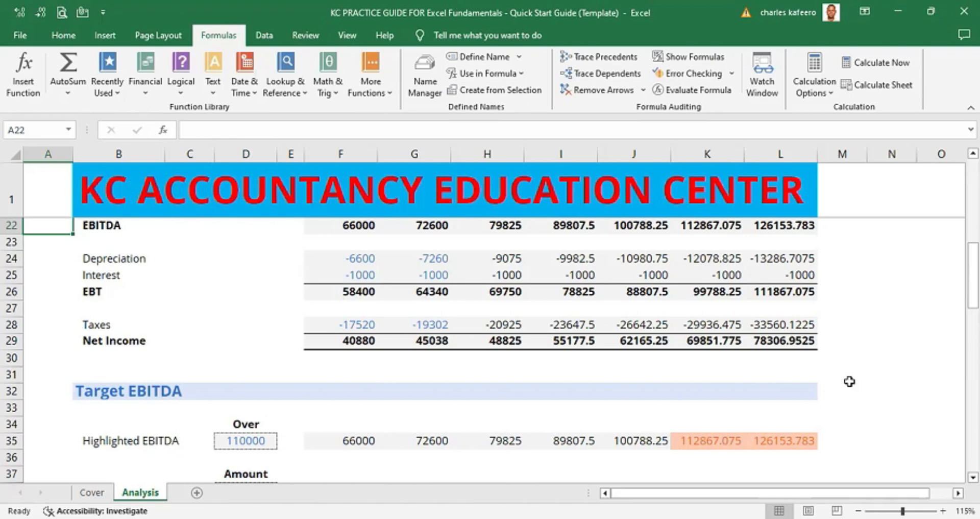
pyautogui.press('Up')
pyautogui.press('Up')
pyautogui.hotkey('ctrl', 'Up')
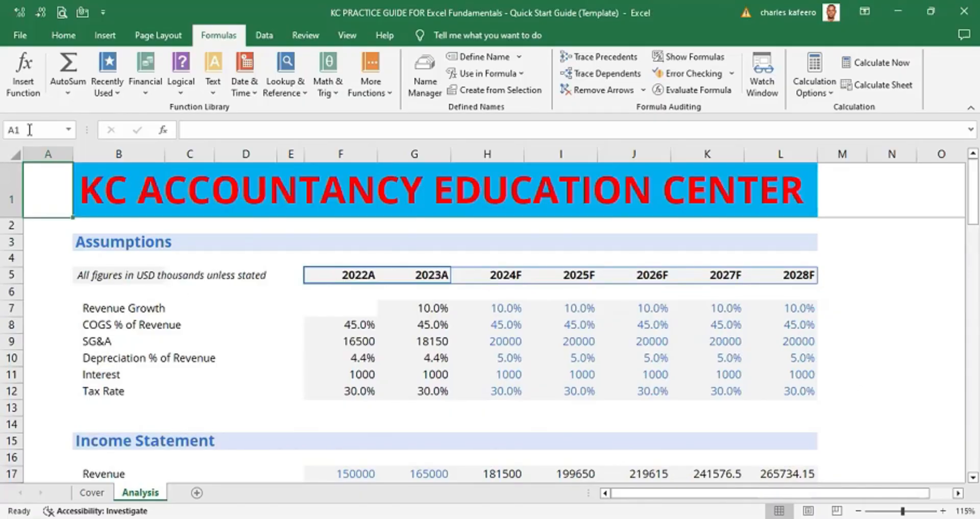
pyautogui.click(50, 147)
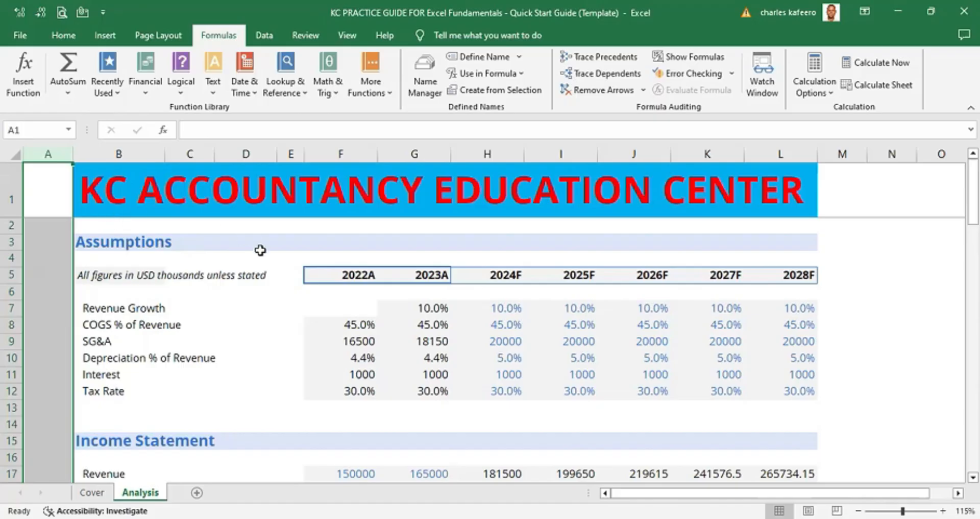
pyautogui.click(275, 260)
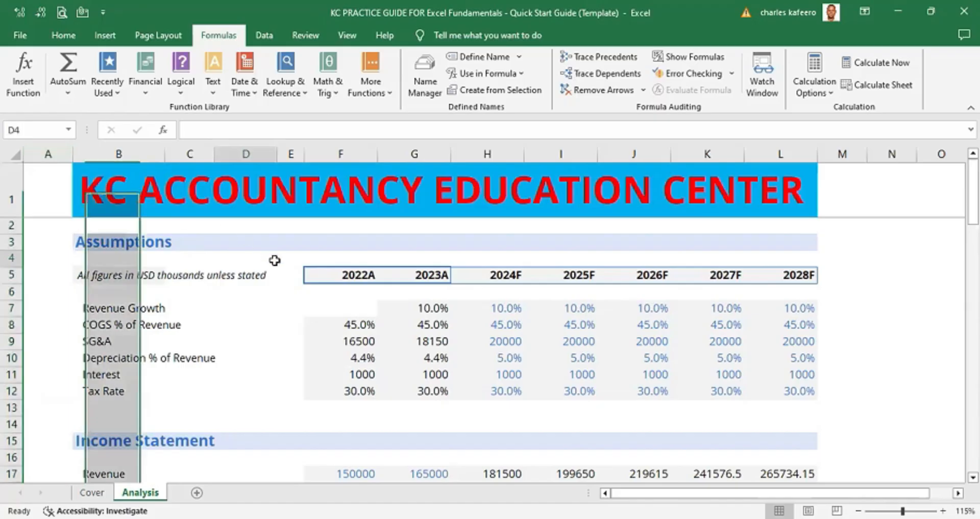
pyautogui.click(53, 148)
pyautogui.click(225, 264)
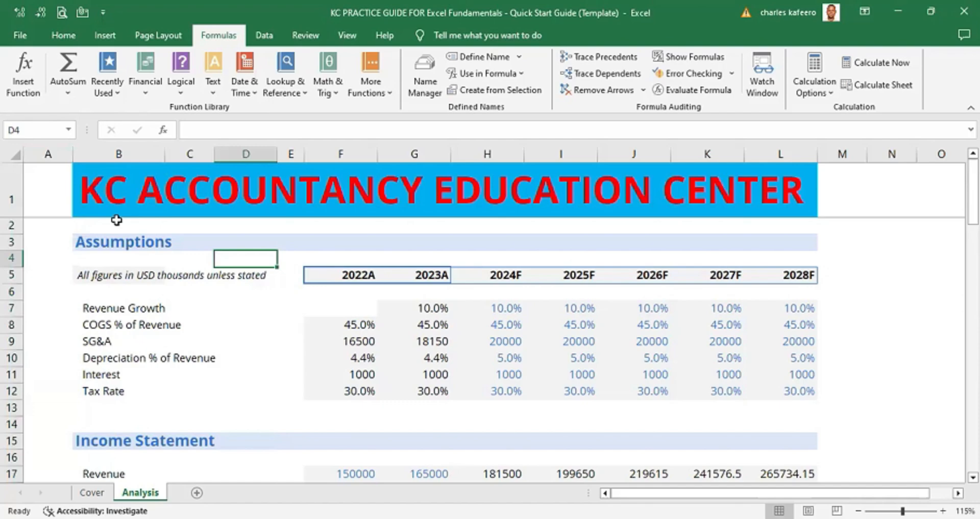
pyautogui.click(45, 241)
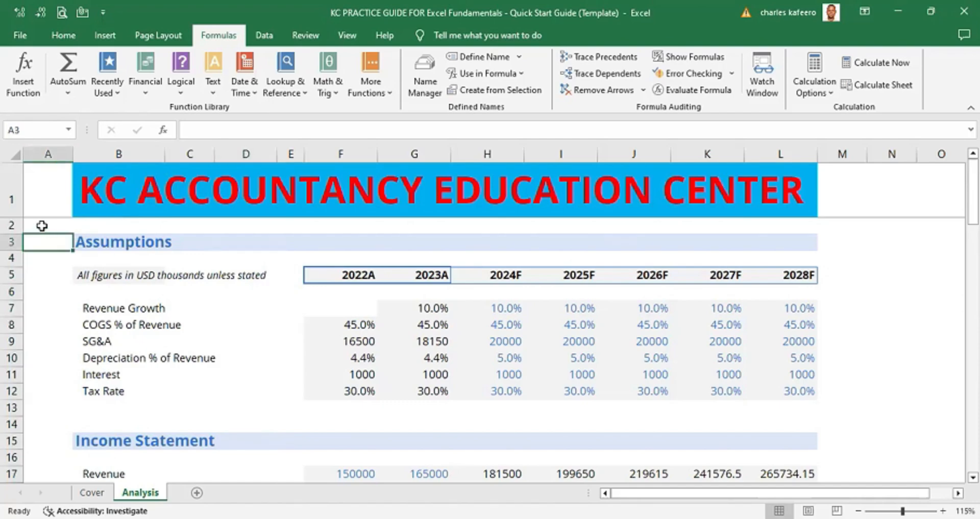
pyautogui.click(42, 225)
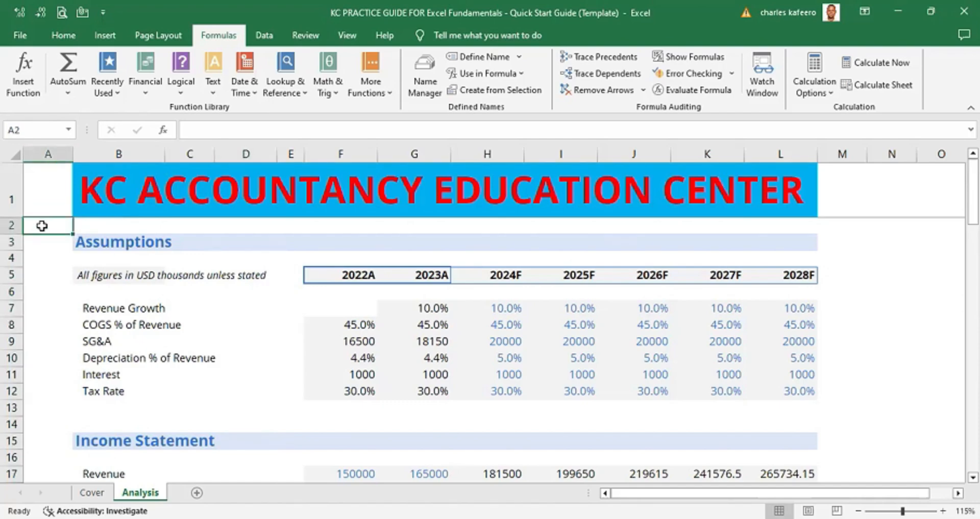
pyautogui.hotkey('ctrl', 'space')
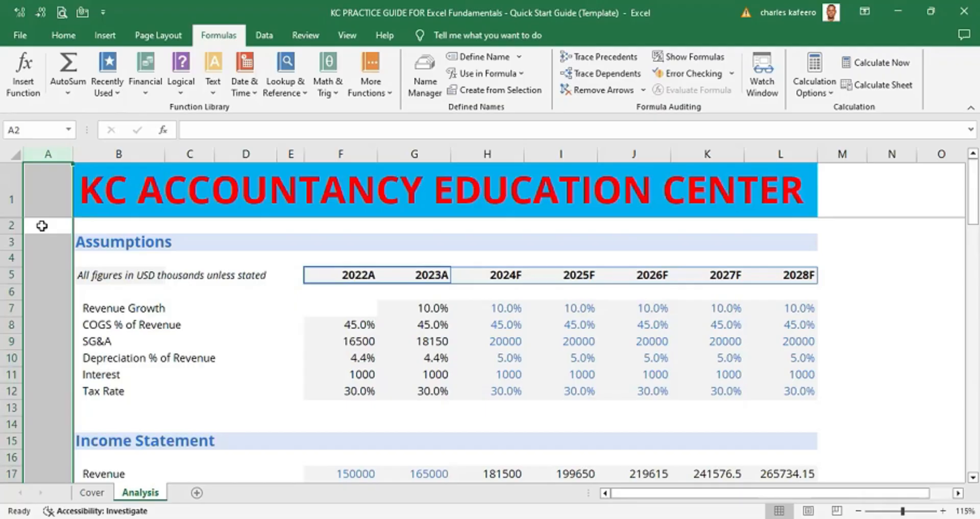
pyautogui.click(313, 227)
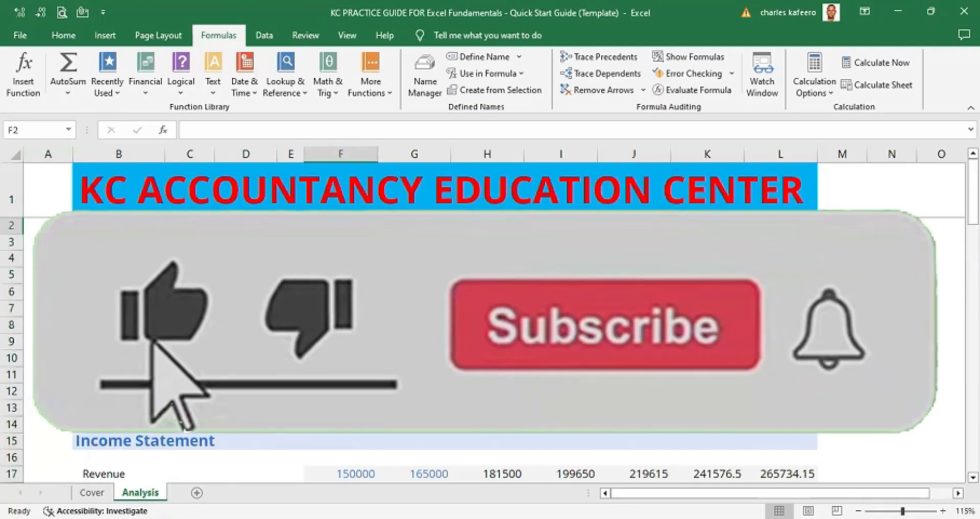
# - Move down column A through the Assumptions, Income Statement and Target EBITDA headings and return to the top
pyautogui.hotkey('ctrl', 'space')
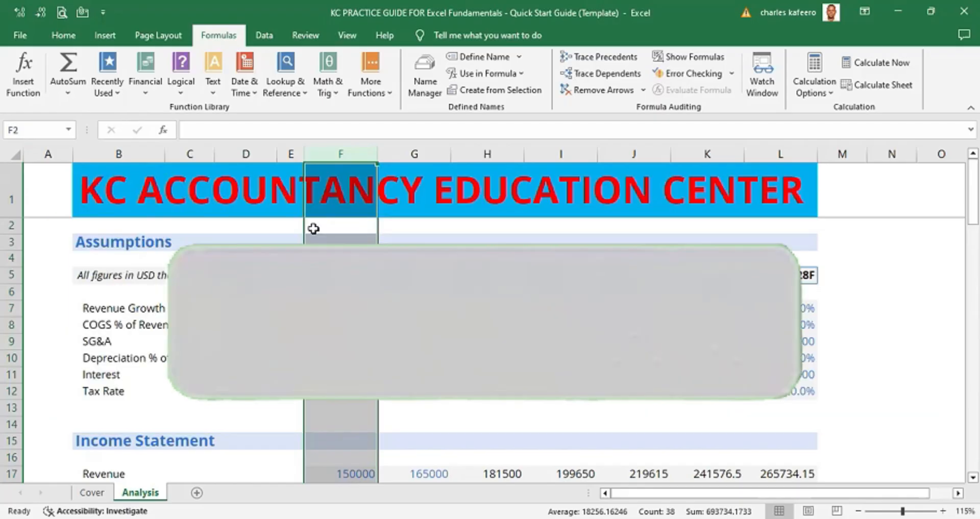
pyautogui.click(59, 151)
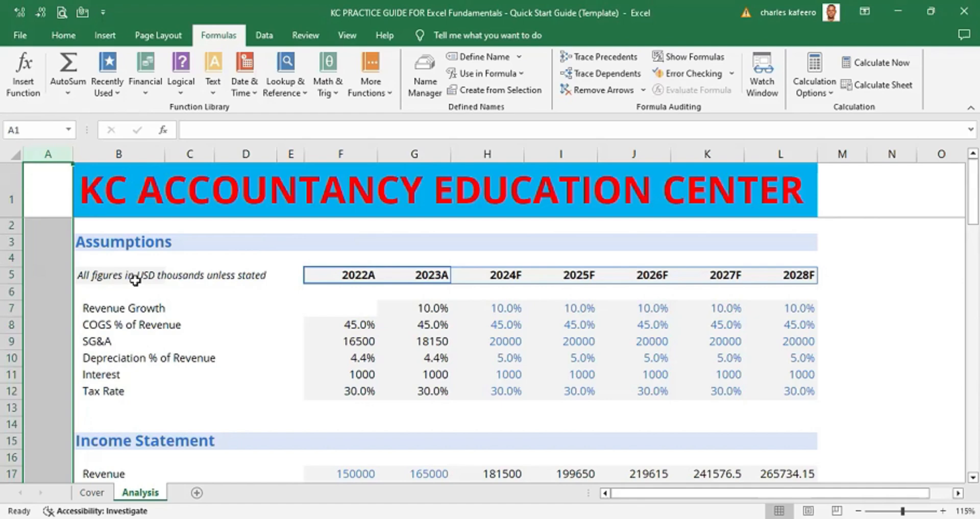
pyautogui.click(44, 190)
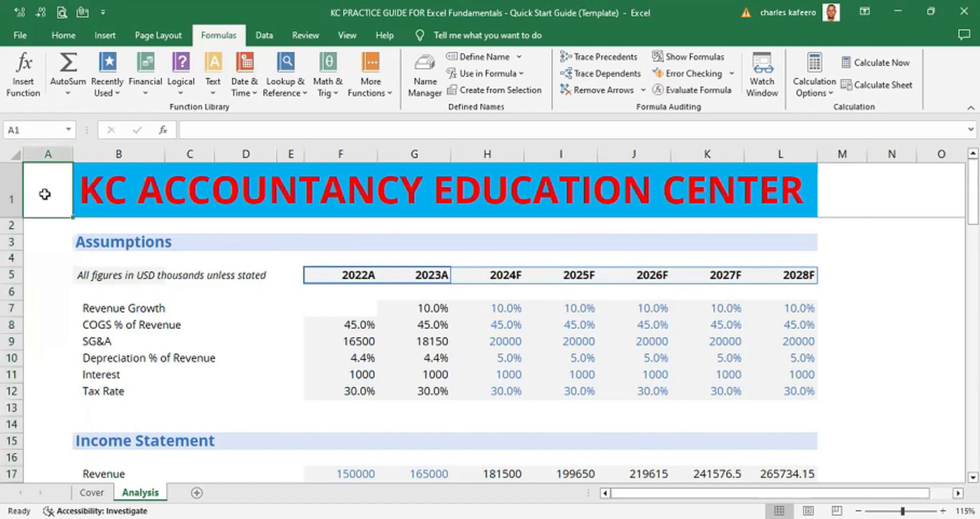
pyautogui.click(48, 242)
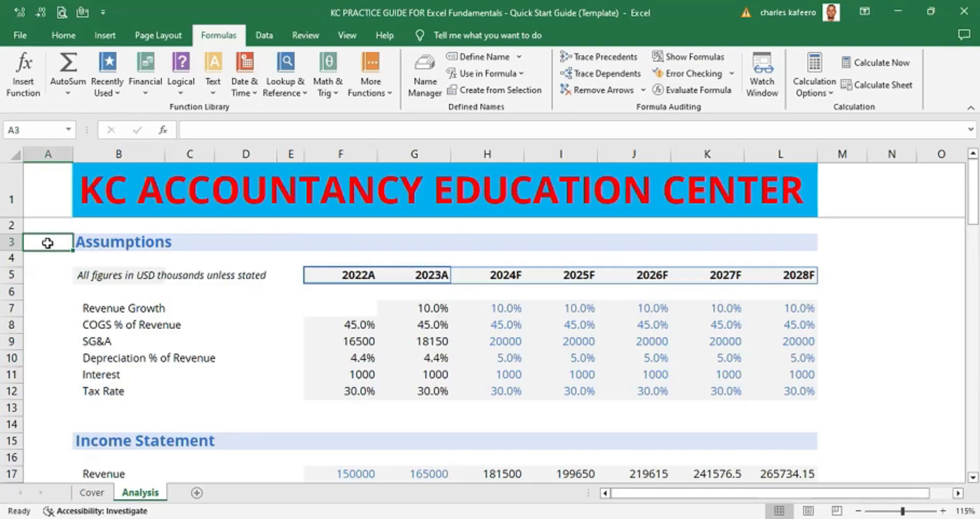
pyautogui.doubleClick(47, 243)
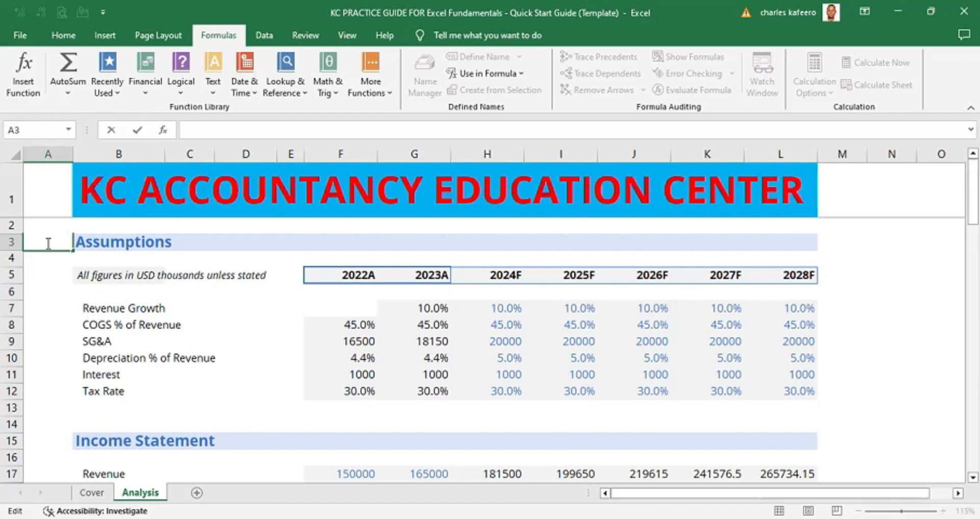
pyautogui.click(54, 273)
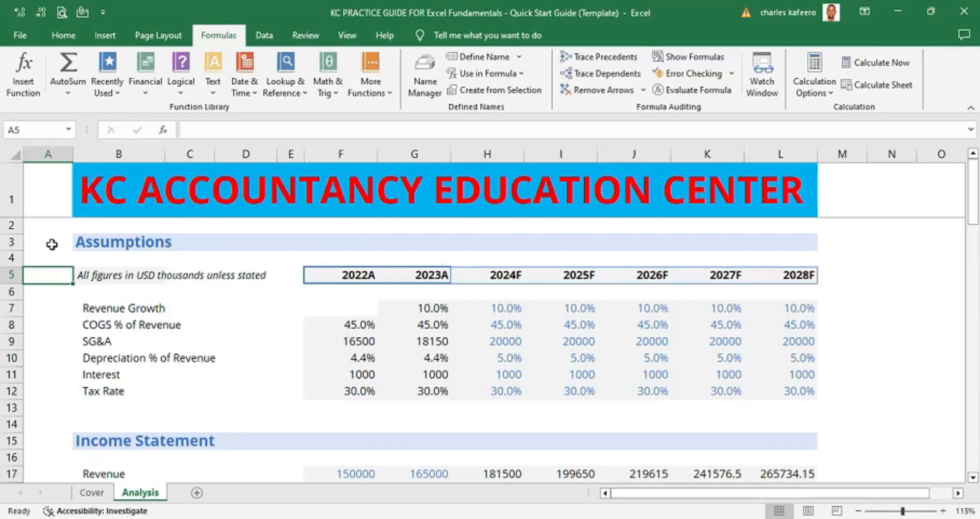
pyautogui.click(51, 246)
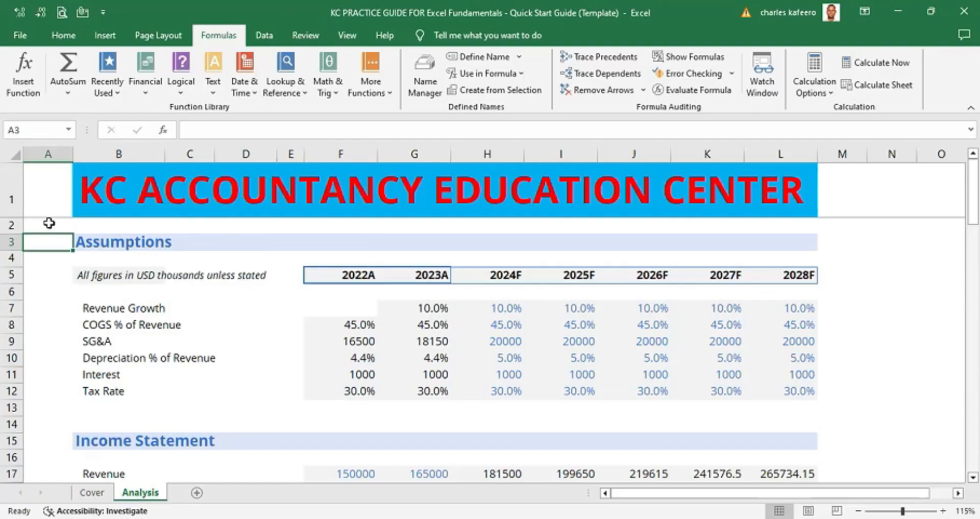
pyautogui.click(62, 439)
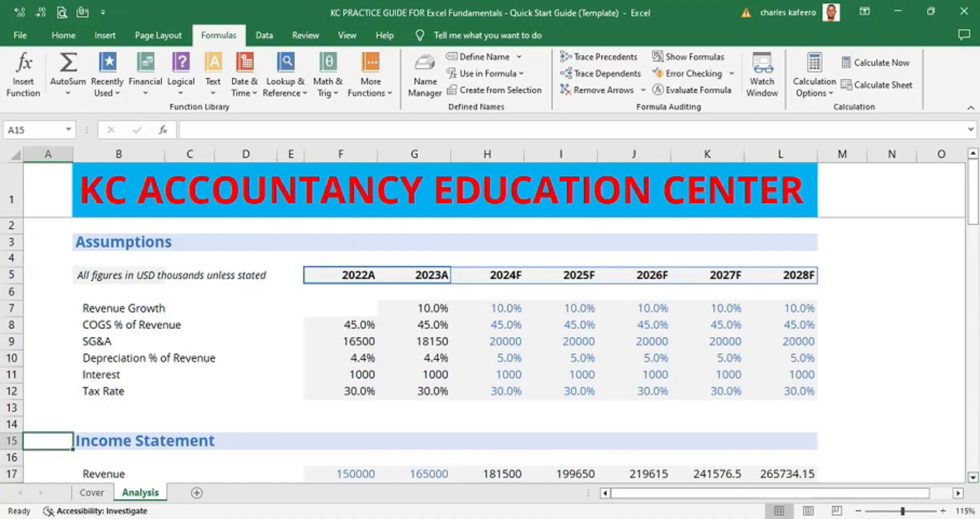
pyautogui.scroll(-6, 68, 433)
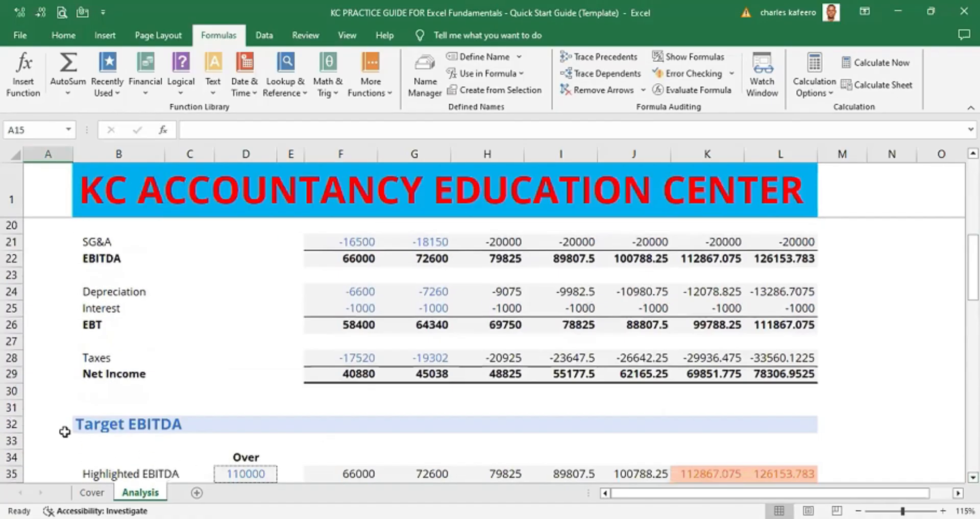
pyautogui.click(49, 426)
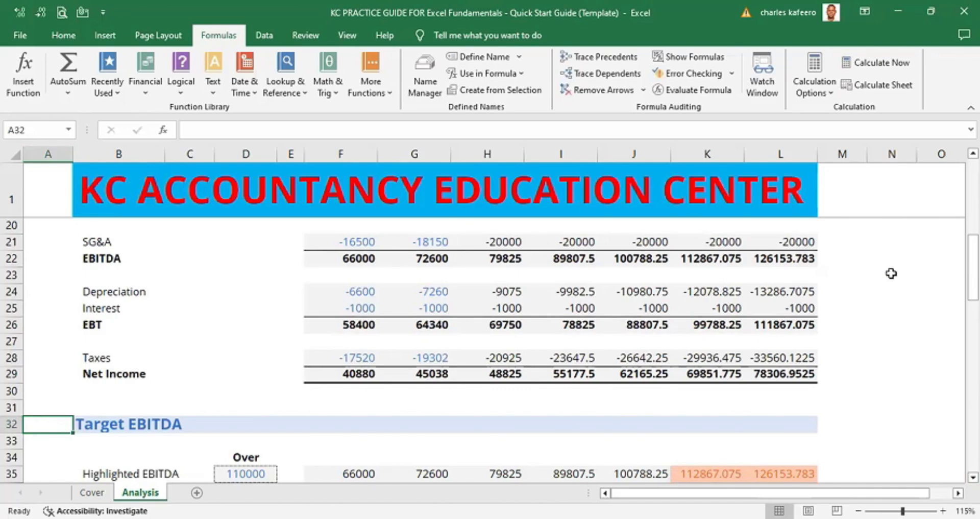
pyautogui.scroll(6, 633, 267)
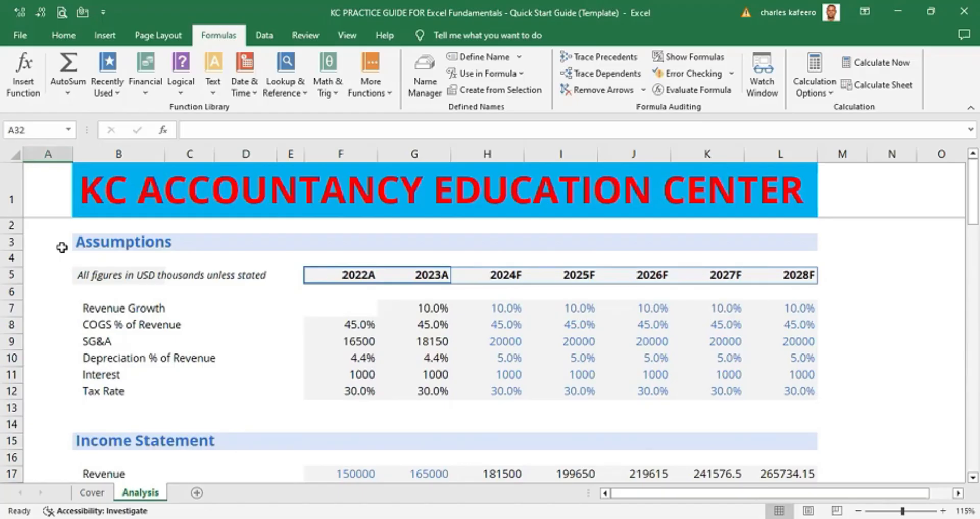
pyautogui.click(46, 223)
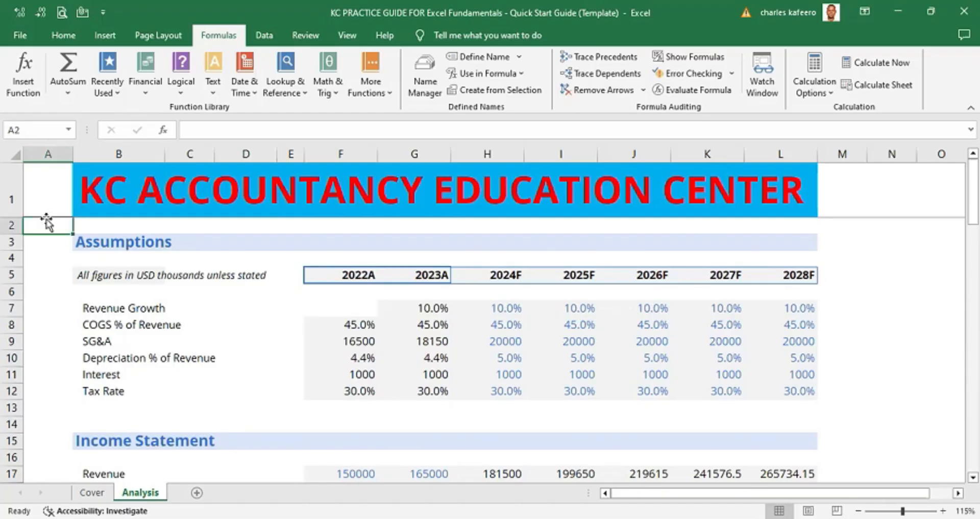
# - Step through the Common Size and Percent change headings down to the Net Income row, then jump back to the top
pyautogui.press('Down')
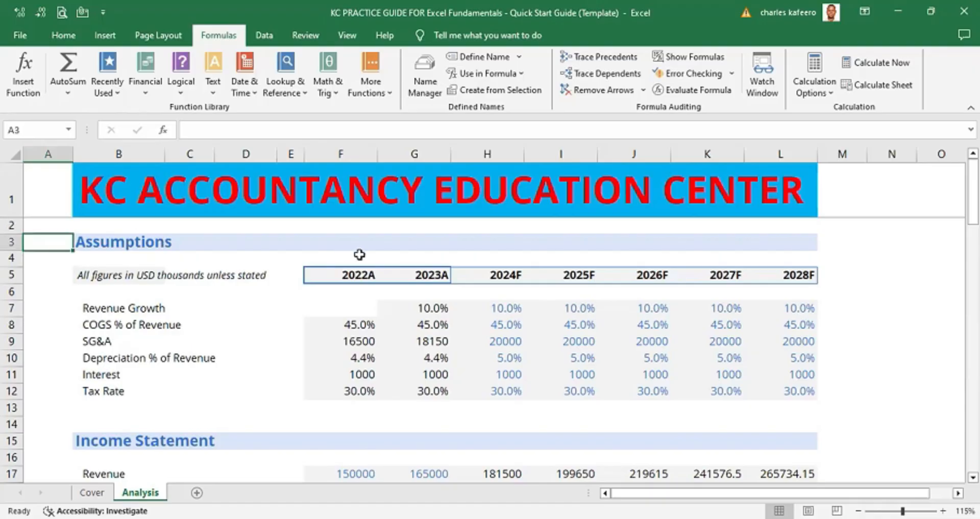
pyautogui.scroll(-10, 865, 437)
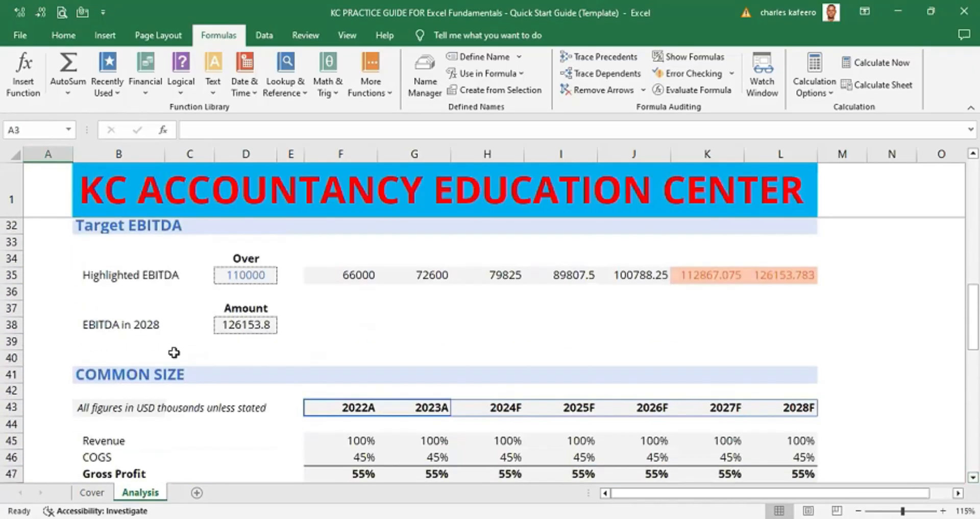
pyautogui.click(48, 371)
pyautogui.press('Escape')
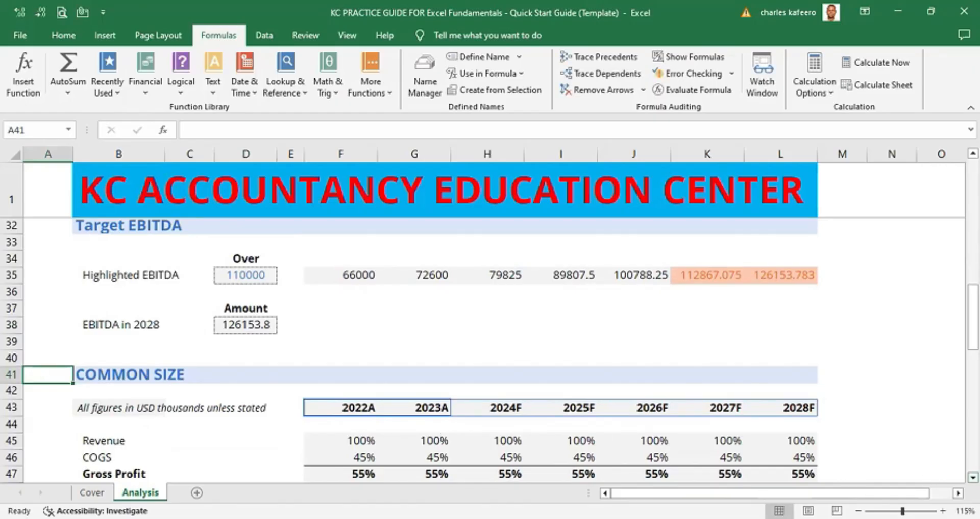
pyautogui.scroll(-6, 490, 358)
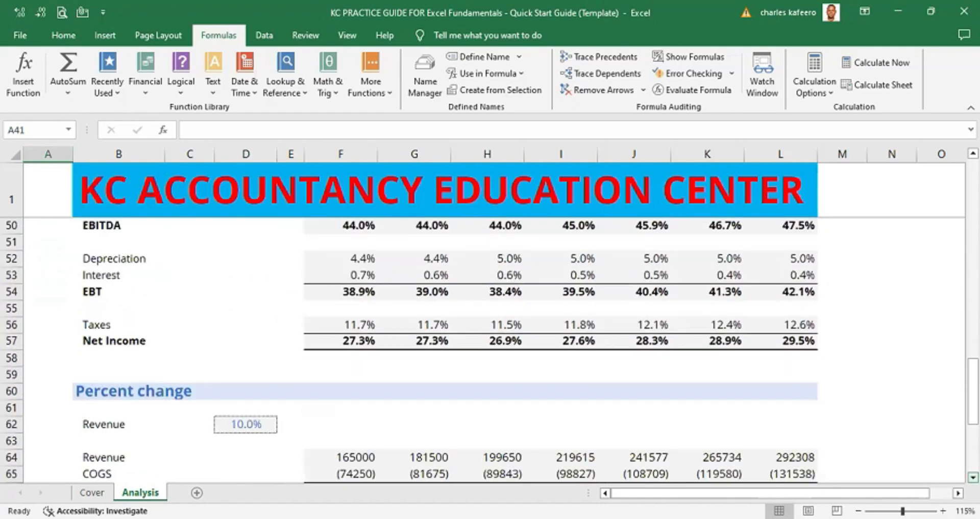
pyautogui.click(59, 397)
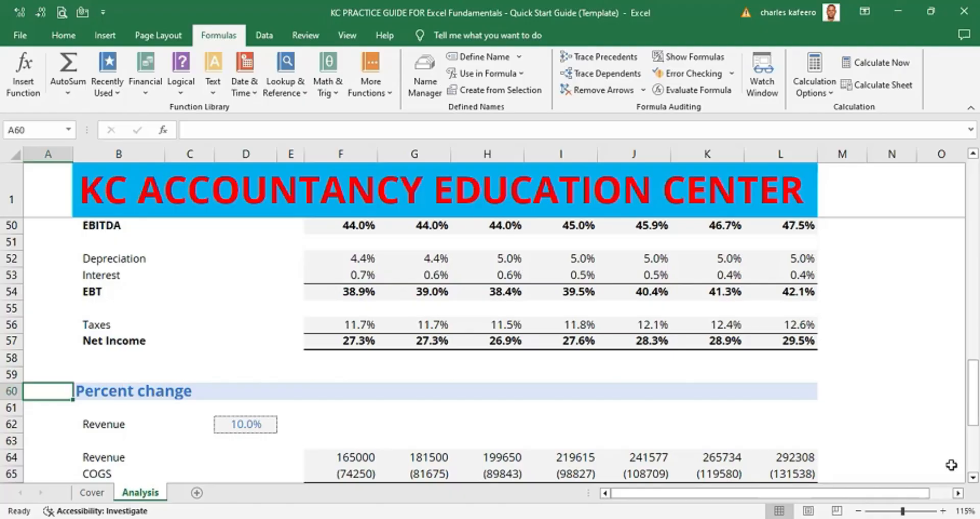
pyautogui.scroll(-5, 455, 352)
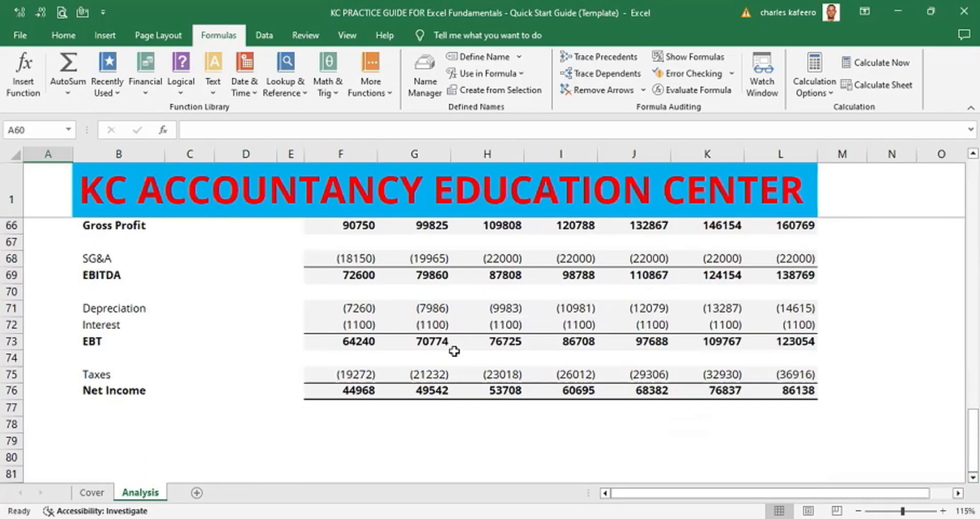
pyautogui.click(78, 390)
pyautogui.click(46, 387)
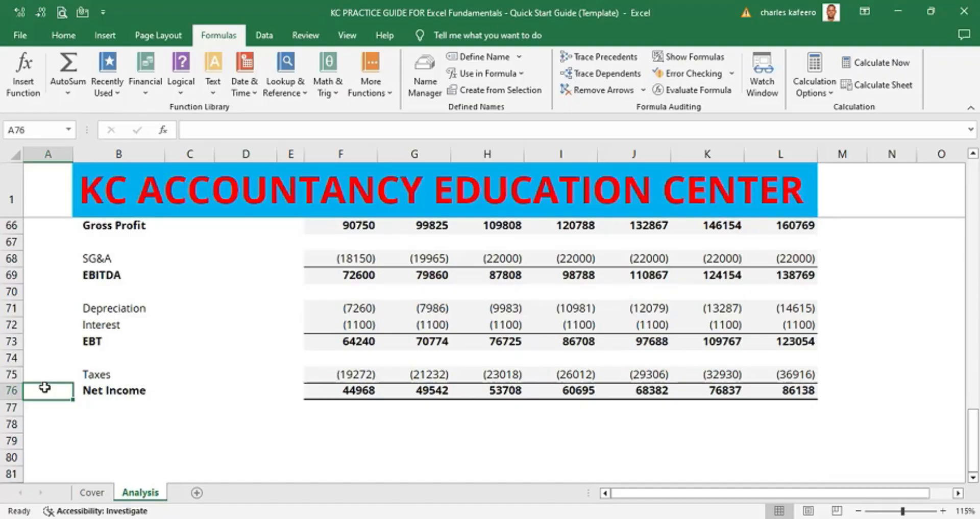
pyautogui.hotkey('ctrl', 'Up')
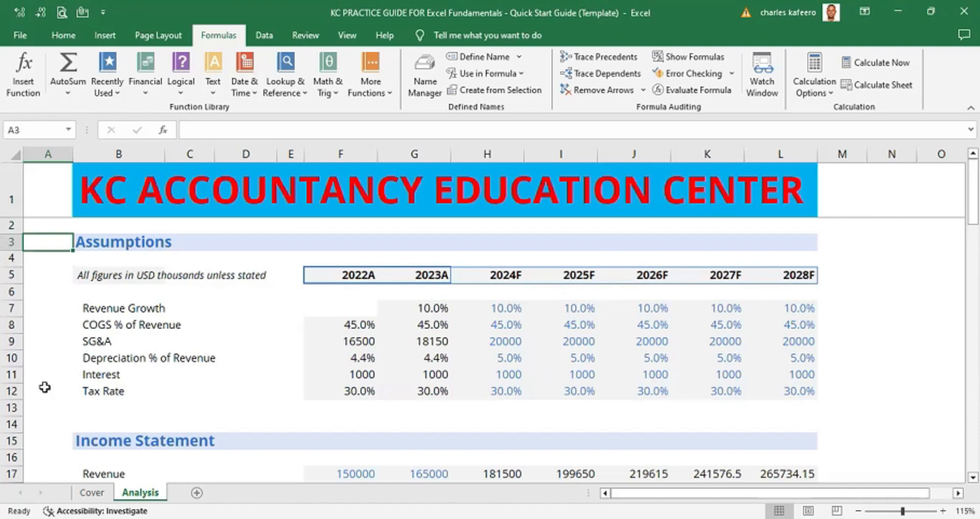
pyautogui.hotkey('ctrl', 'Down')
pyautogui.hotkey('ctrl', 'Up')
pyautogui.click(46, 241)
pyautogui.click(59, 439)
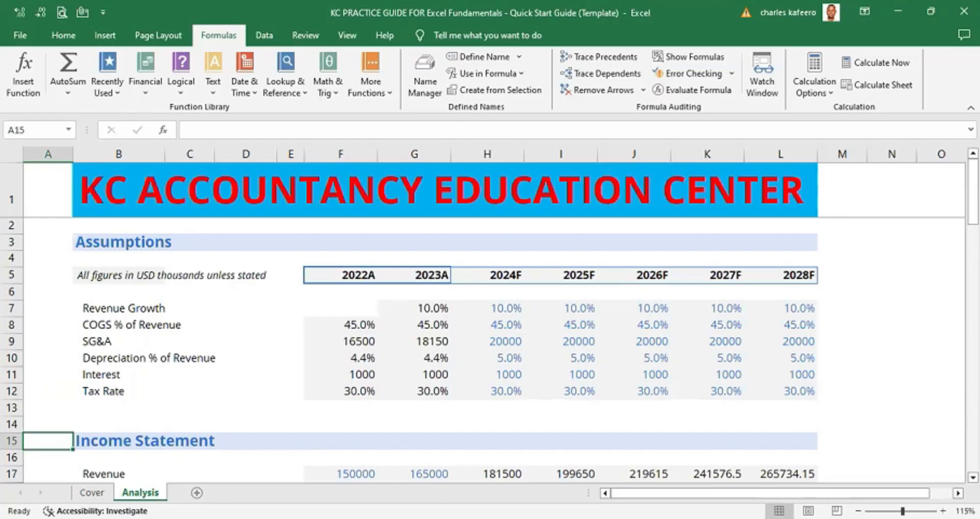
# - Scroll down section by section to Net Income, then jump back up heading by heading to cell A1
pyautogui.scroll(-6, 240, 478)
pyautogui.click(49, 424)
pyautogui.scroll(-5, 39, 323)
pyautogui.doubleClick(39, 323)
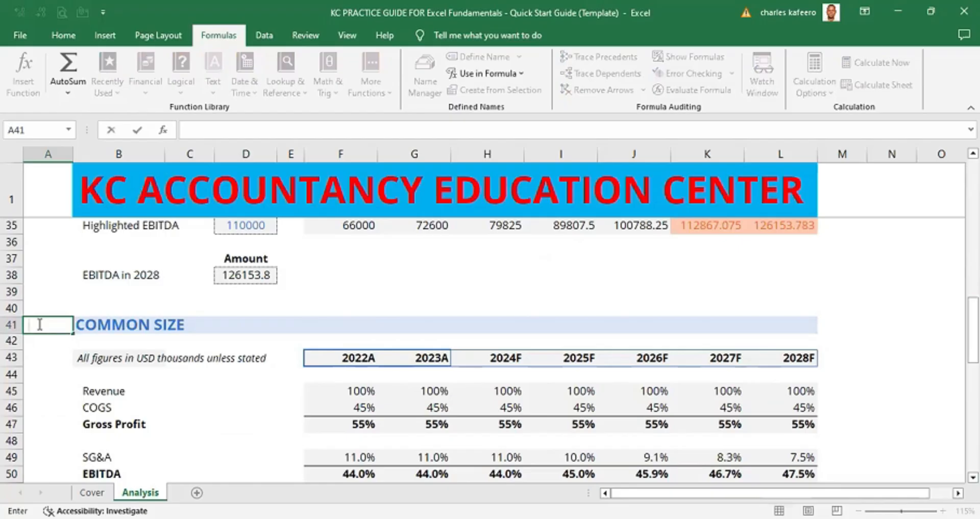
pyautogui.press('Escape')
pyautogui.scroll(-5, 383, 354)
pyautogui.click(59, 386)
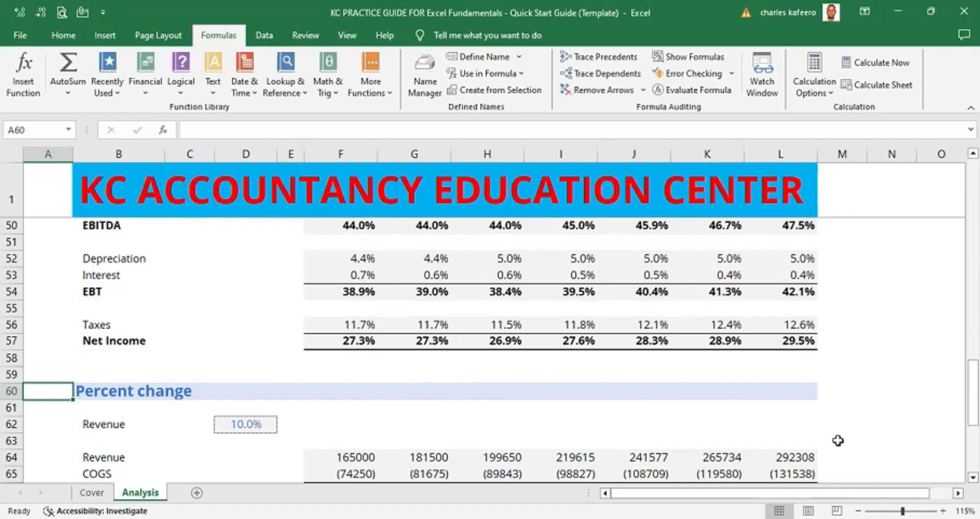
pyautogui.scroll(-6, 838, 440)
pyautogui.click(50, 357)
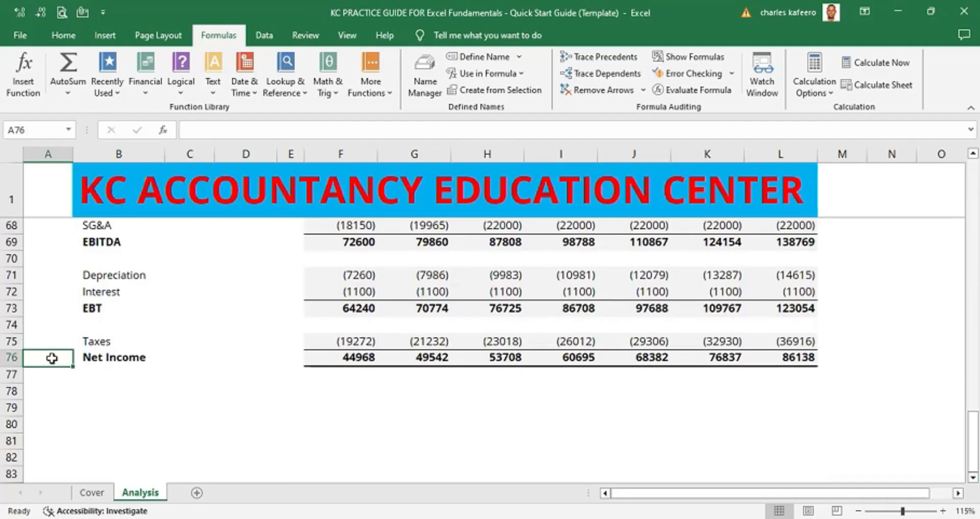
pyautogui.hotkey('ctrl', 'Up')
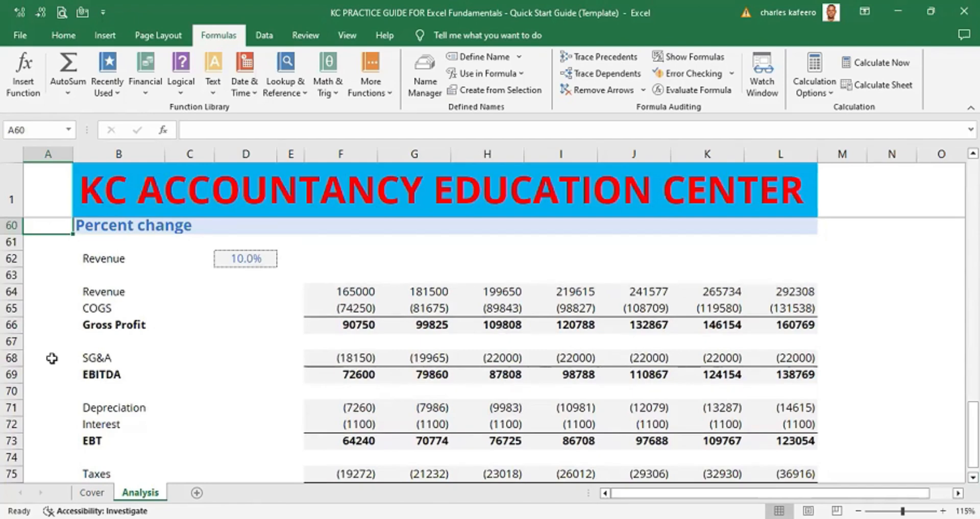
pyautogui.hotkey('ctrl', 'Down')
pyautogui.hotkey('ctrl', 'Up')
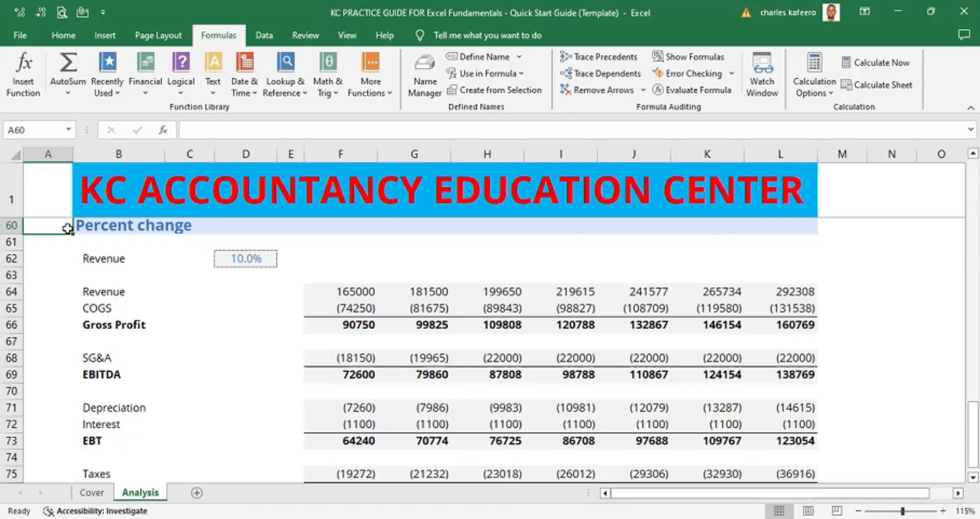
pyautogui.hotkey('ctrl', 'Up')
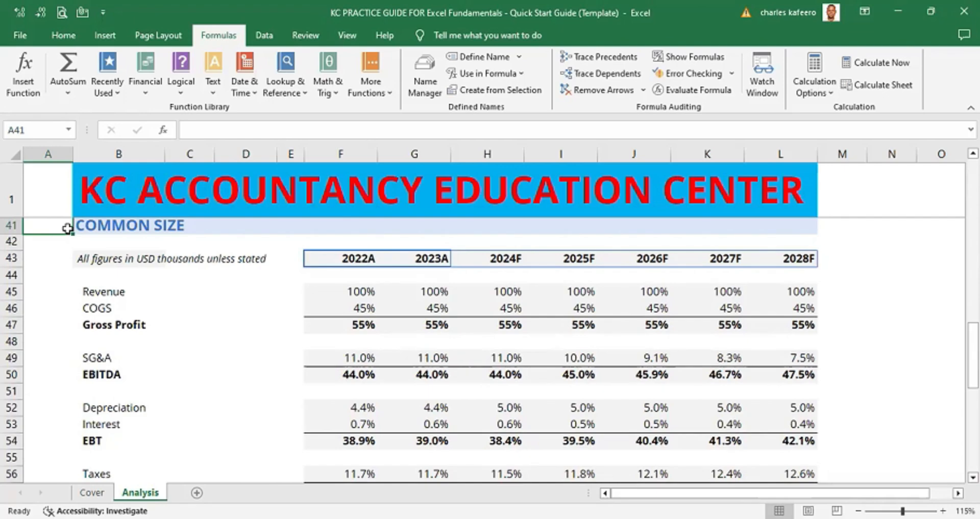
pyautogui.hotkey('ctrl', 'Up')
pyautogui.hotkey('ctrl', 'Up')
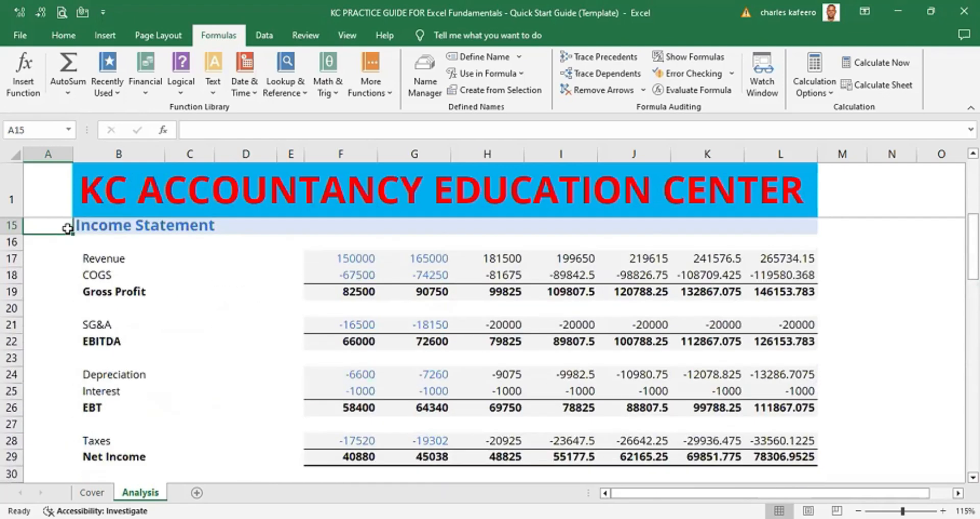
pyautogui.hotkey('ctrl', 'Up')
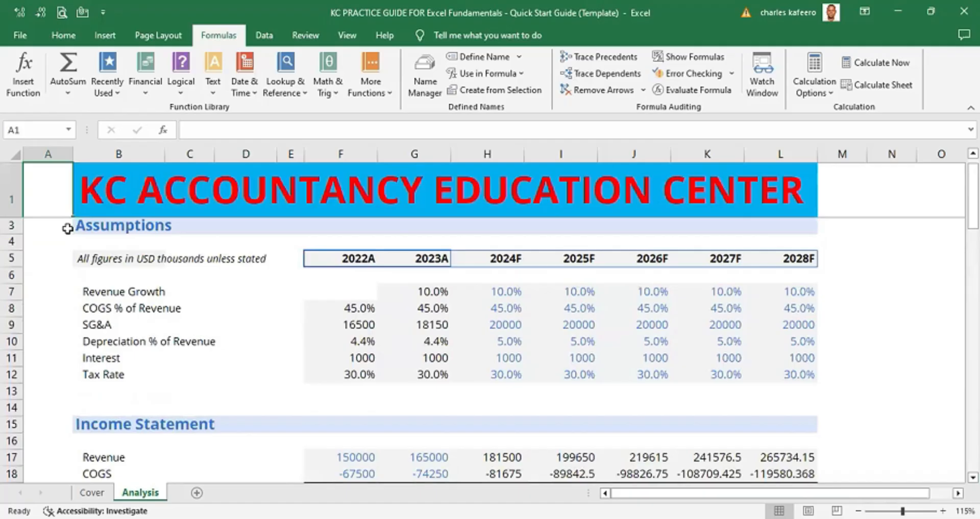
# - Jump down through the section headings to the sheet's last row and back up to the Income Statement heading
pyautogui.hotkey('ctrl', 'Down')
pyautogui.hotkey('ctrl', 'Down')
pyautogui.hotkey('ctrl', 'Down')
pyautogui.hotkey('ctrl', 'Down')
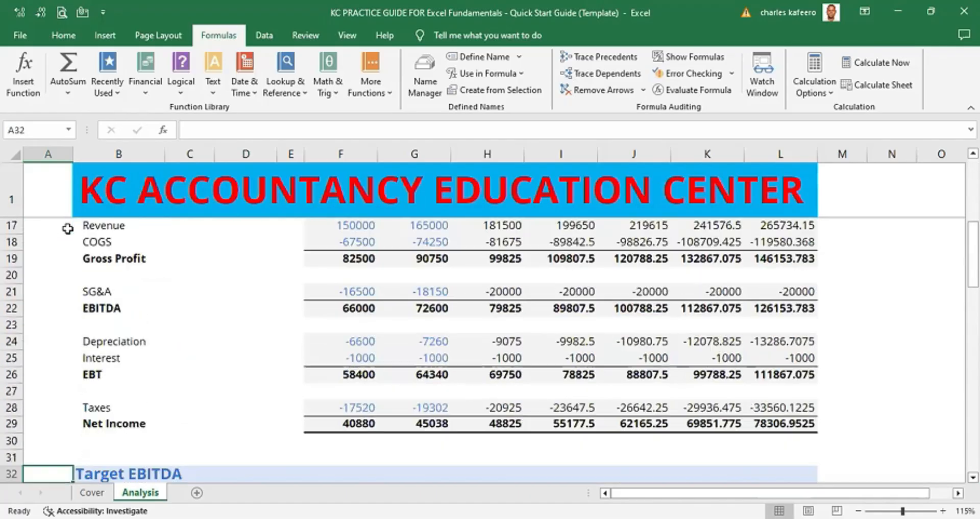
pyautogui.hotkey('ctrl', 'Down')
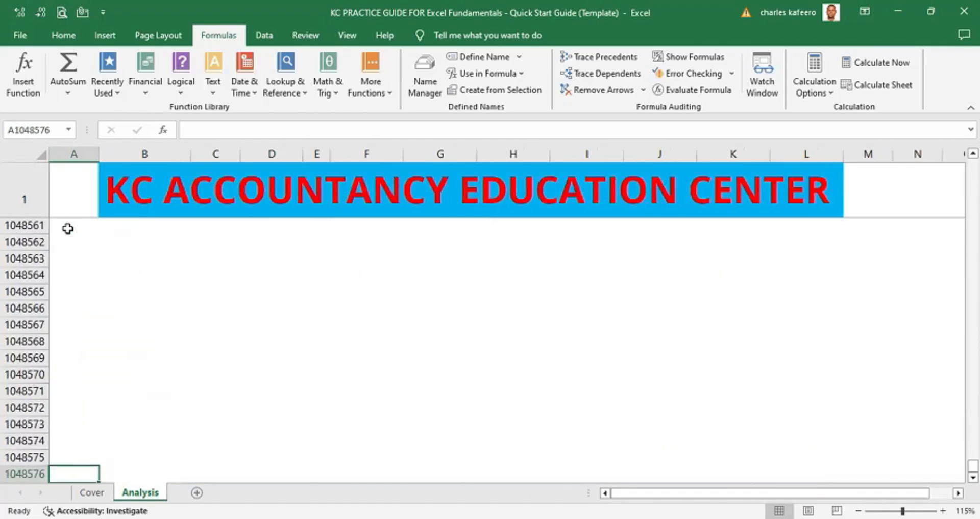
pyautogui.hotkey('ctrl', 'Up')
pyautogui.hotkey('ctrl', 'Up')
pyautogui.hotkey('ctrl', 'Up')
pyautogui.hotkey('ctrl', 'Up')
pyautogui.hotkey('ctrl', 'Up')
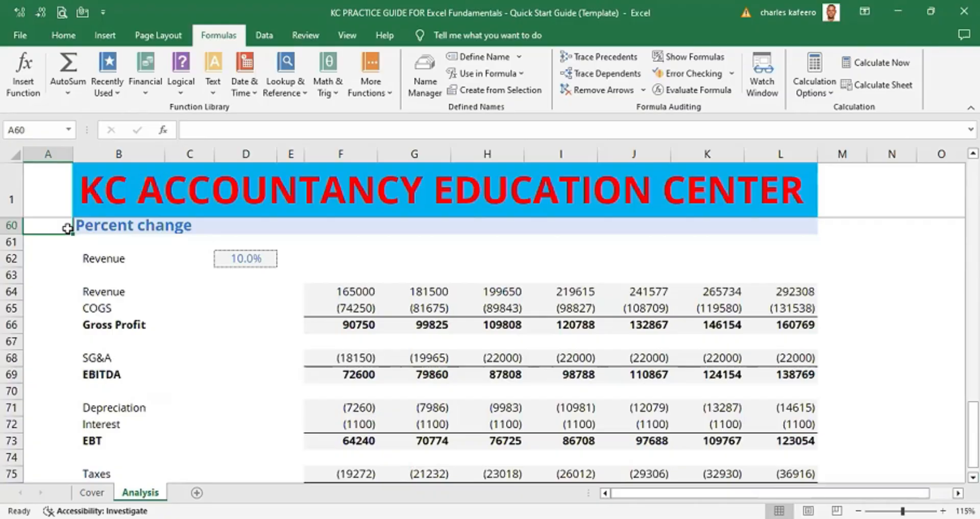
pyautogui.hotkey('ctrl', 'Up')
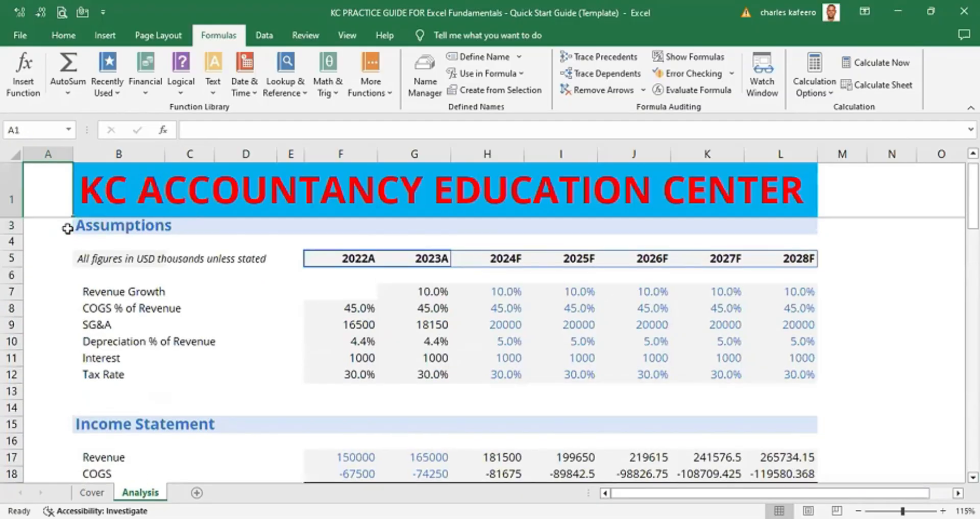
pyautogui.press('Down')
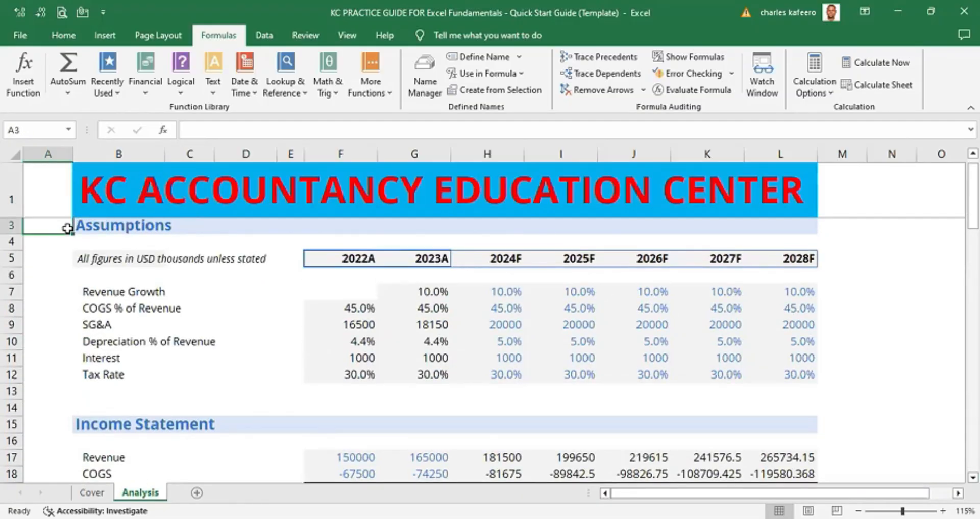
pyautogui.hotkey('ctrl', 'Down')
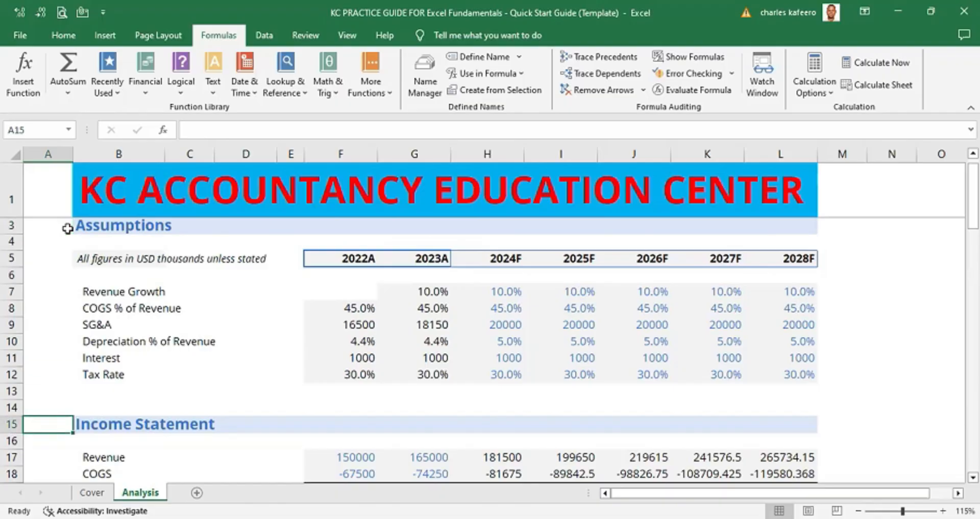
# - Jump down column A through the section headings to the sheet's last row, then back to the Percent change section's Net Income row
pyautogui.hotkey('ctrl', 'Down')
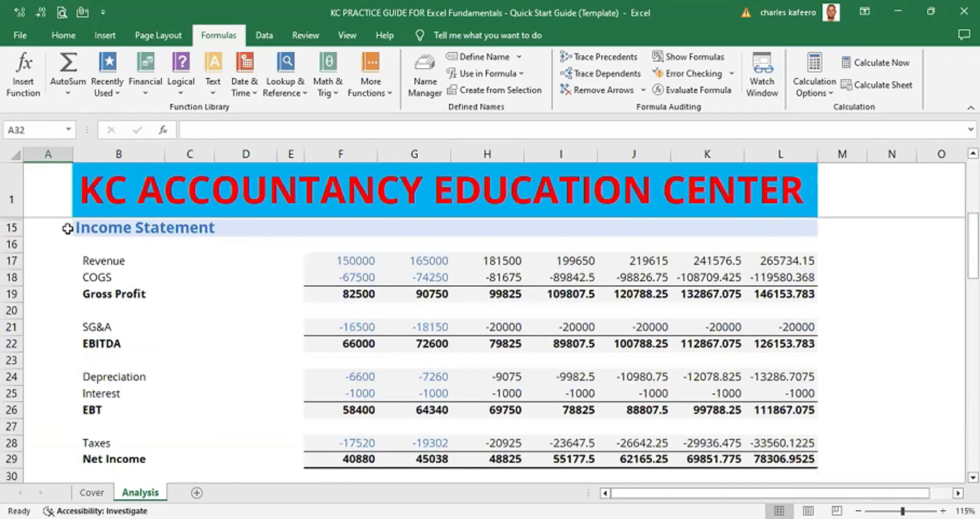
pyautogui.hotkey('ctrl', 'Down')
pyautogui.hotkey('ctrl', 'Down')
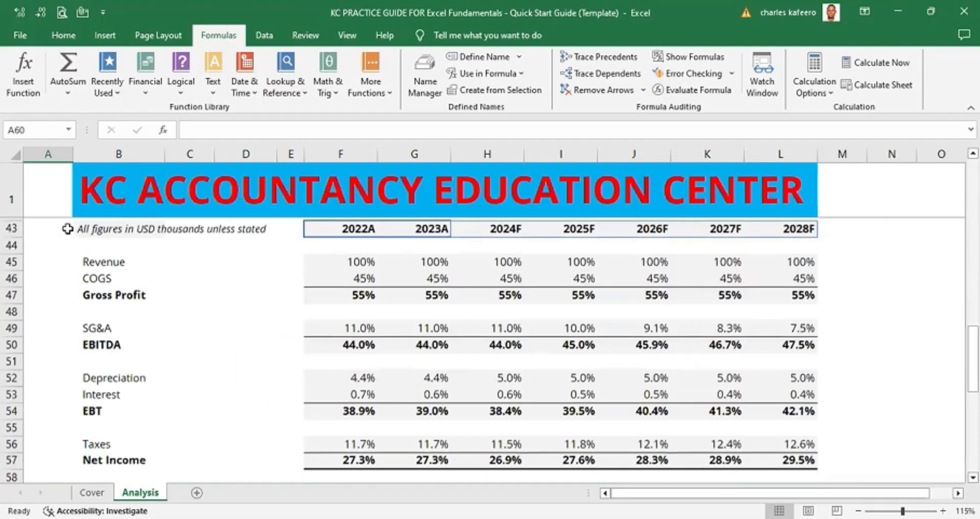
pyautogui.hotkey('ctrl', 'Down')
pyautogui.hotkey('ctrl', 'Down')
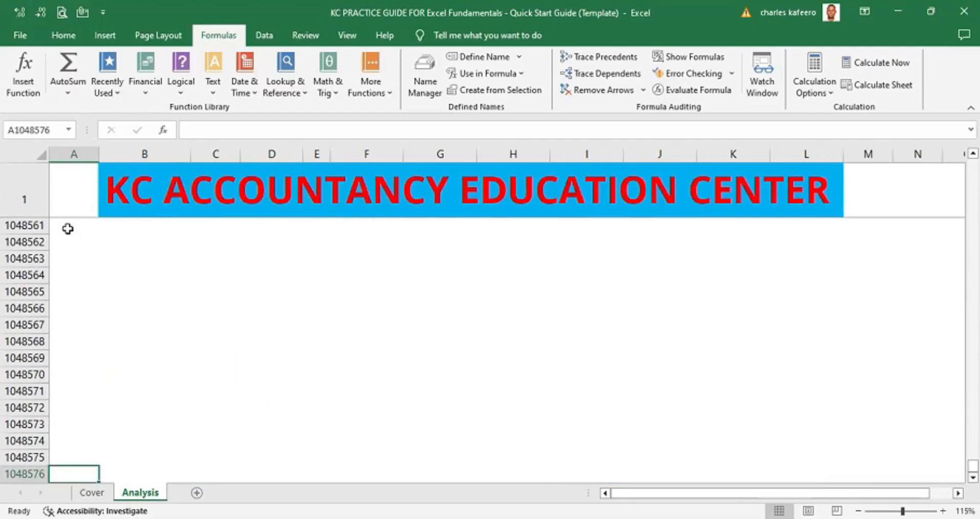
pyautogui.doubleClick(87, 464)
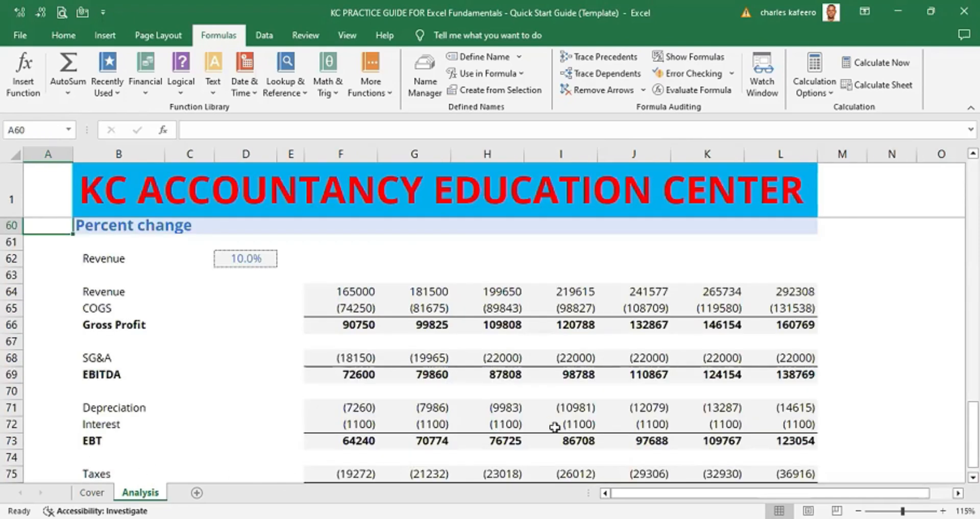
pyautogui.scroll(-5, 973, 478)
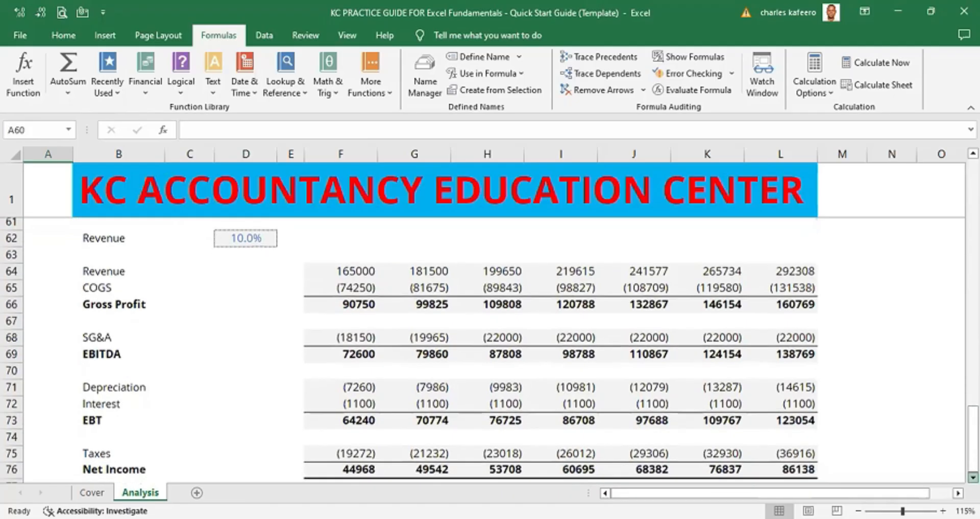
pyautogui.click(42, 404)
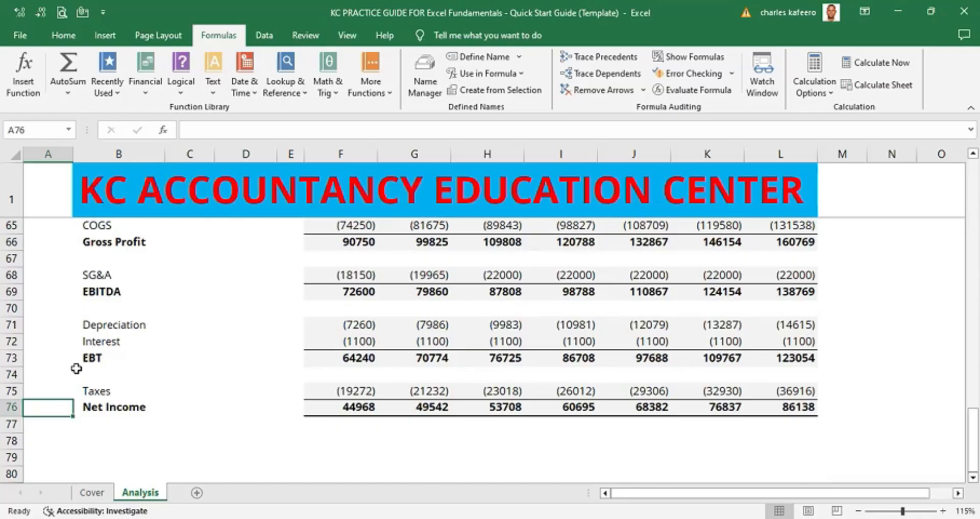
# - Return to cell A1 and jump down through the section headings again to the Percent change Net Income row
pyautogui.hotkey('ctrl', 'Home')
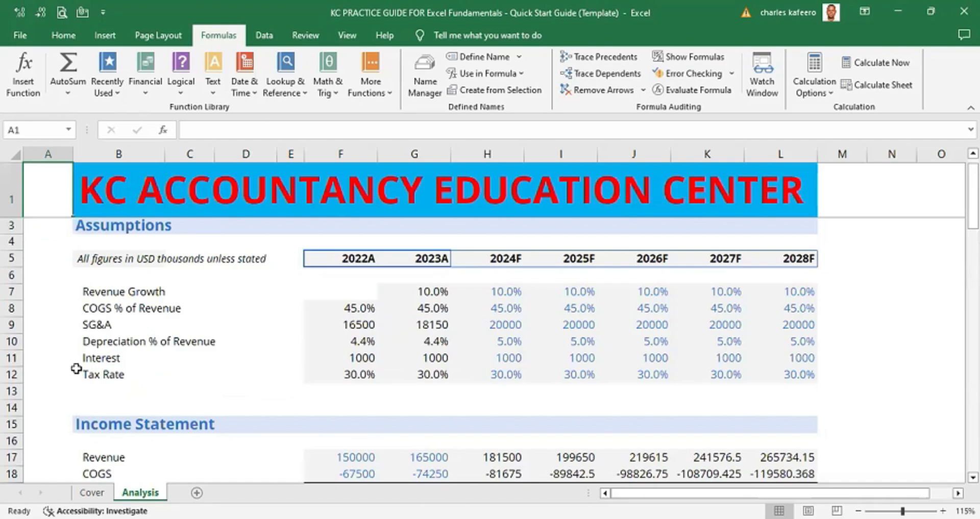
pyautogui.hotkey('ctrl', 'Down')
pyautogui.hotkey('ctrl', 'Down')
pyautogui.hotkey('ctrl', 'Down')
pyautogui.hotkey('ctrl', 'Down')
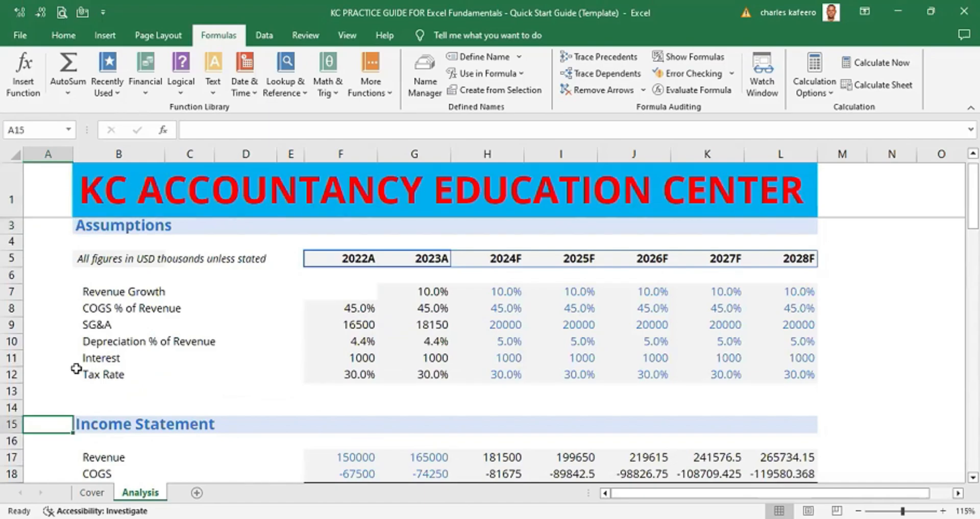
pyautogui.hotkey('ctrl', 'Down')
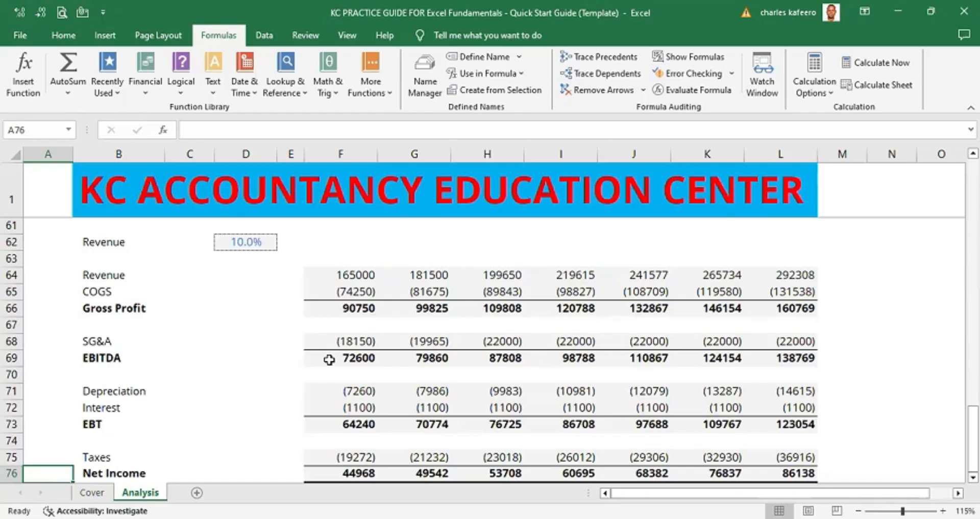
pyautogui.click(973, 476)
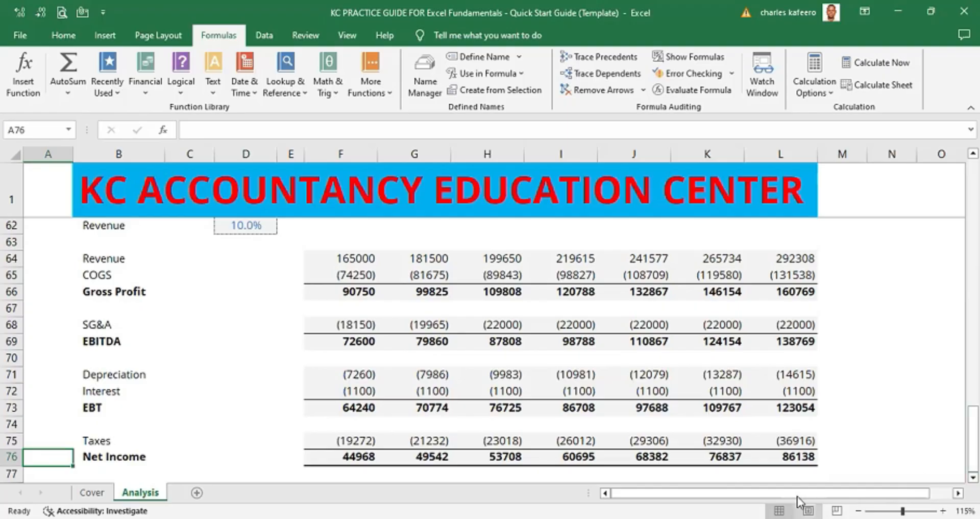
# - Step through the Percent change SG&A and COGS cells to examine their growth formulas using the Increase name, ending on the section heading
pyautogui.click(371, 326)
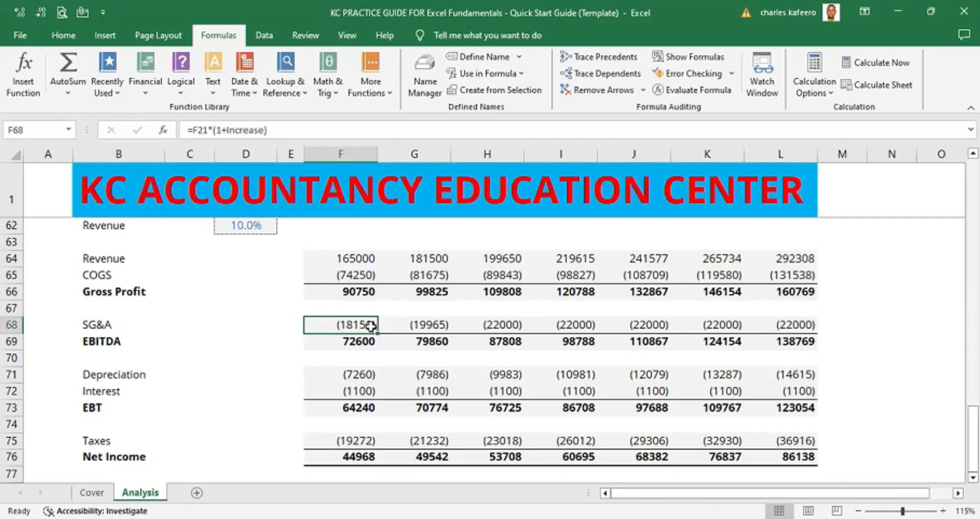
pyautogui.press('Left')
pyautogui.press('Left')
pyautogui.press('Left')
pyautogui.press('Left')
pyautogui.press('Left')
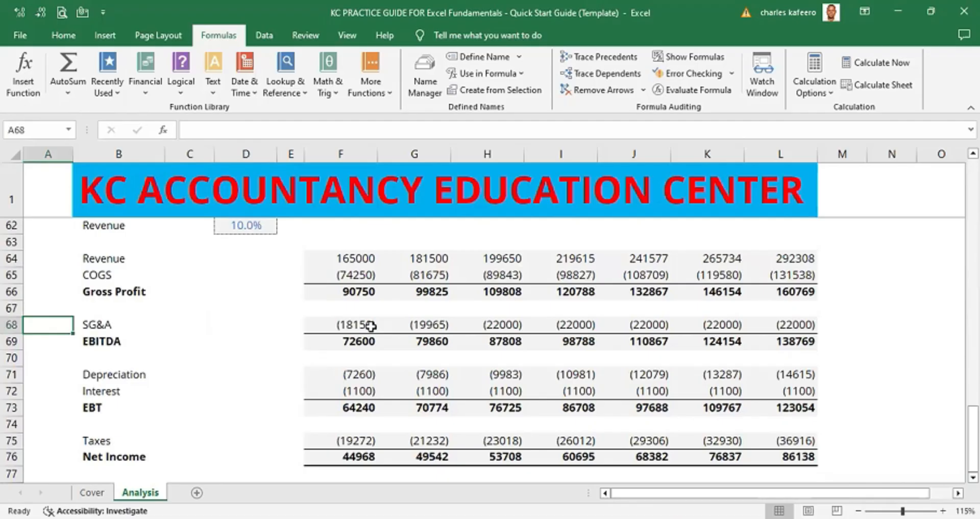
pyautogui.press('Right')
pyautogui.press('Right')
pyautogui.press('Right')
pyautogui.press('Right')
pyautogui.press('Right')
pyautogui.press('Right')
pyautogui.press('Right')
pyautogui.press('Right')
pyautogui.press('Right')
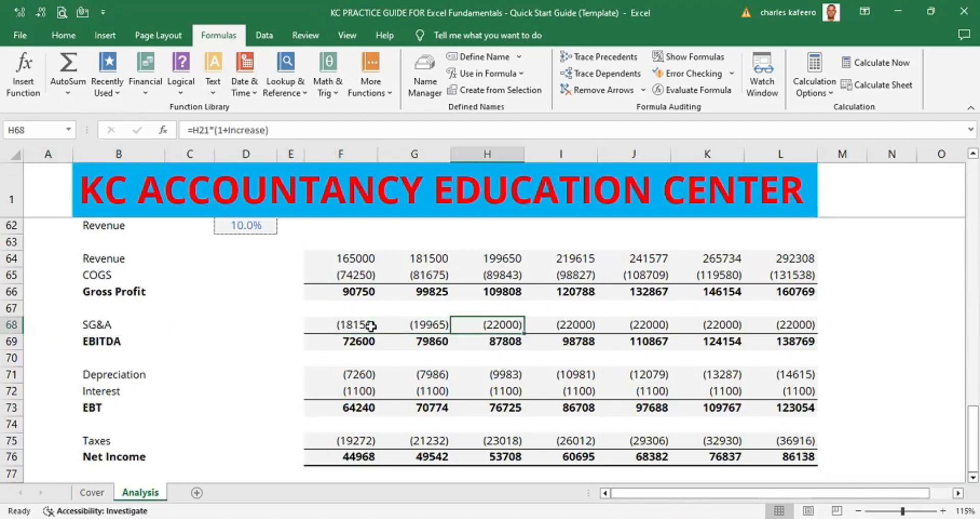
pyautogui.press('Right')
pyautogui.press('Up')
pyautogui.press('Up')
pyautogui.press('Up')
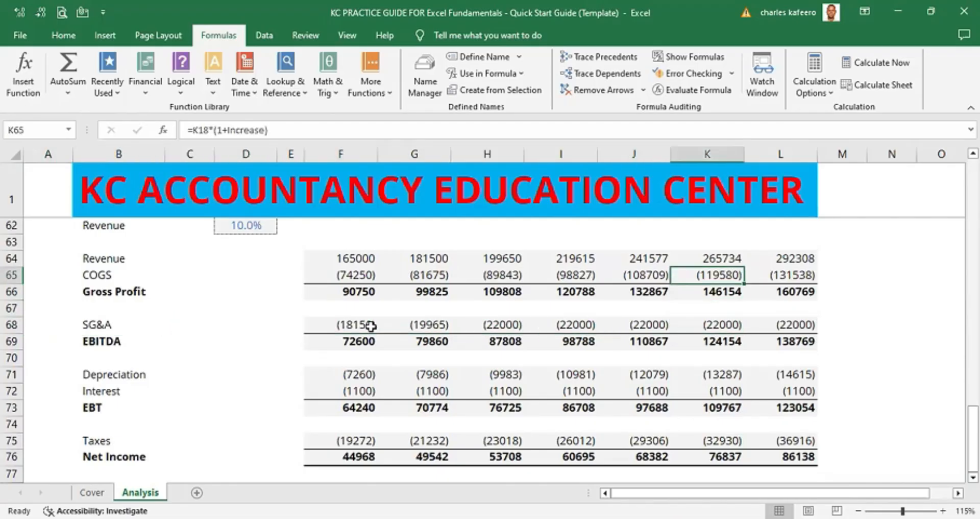
pyautogui.press('Left')
pyautogui.press('Left')
pyautogui.press('Left')
pyautogui.press('Left')
pyautogui.press('Left')
pyautogui.press('Left')
pyautogui.press('Left')
pyautogui.press('Left')
pyautogui.press('Left')
pyautogui.press('Left')
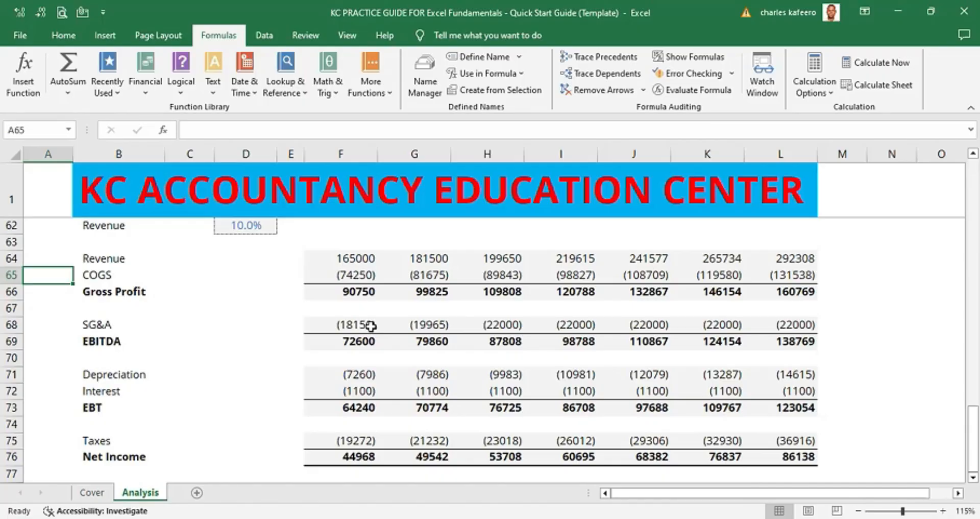
pyautogui.press('Down')
pyautogui.press('Down')
pyautogui.press('Down')
pyautogui.press('Down')
pyautogui.press('Down')
pyautogui.press('Down')
pyautogui.press('Down')
pyautogui.press('Down')
pyautogui.press('Down')
pyautogui.press('Down')
pyautogui.press('Down')
pyautogui.press('Up')
pyautogui.press('Up')
pyautogui.press('Up')
pyautogui.press('Up')
pyautogui.press('Up')
pyautogui.press('Up')
pyautogui.press('Up')
pyautogui.press('Up')
pyautogui.press('Up')
pyautogui.press('Up')
pyautogui.press('Up')
pyautogui.press('Up')
pyautogui.press('Up')
pyautogui.press('Up')
pyautogui.press('Up')
pyautogui.press('Up')
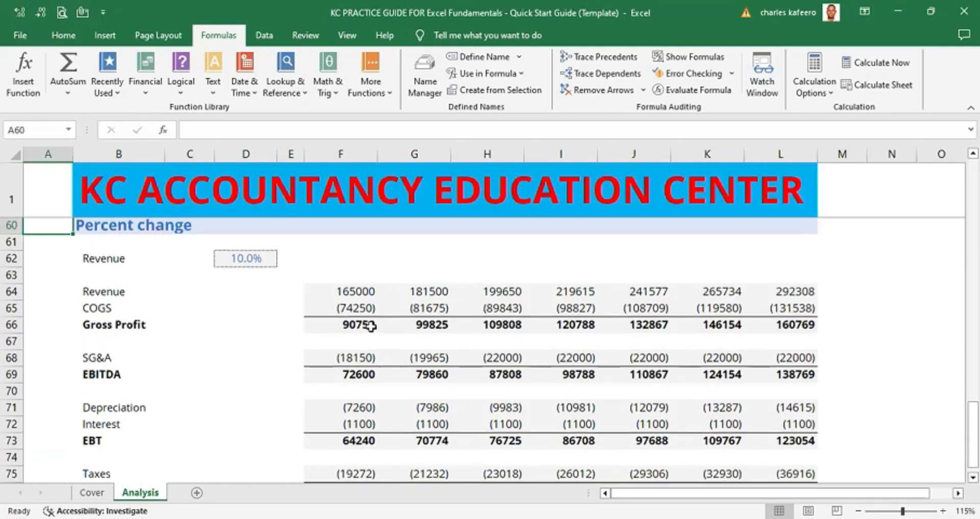
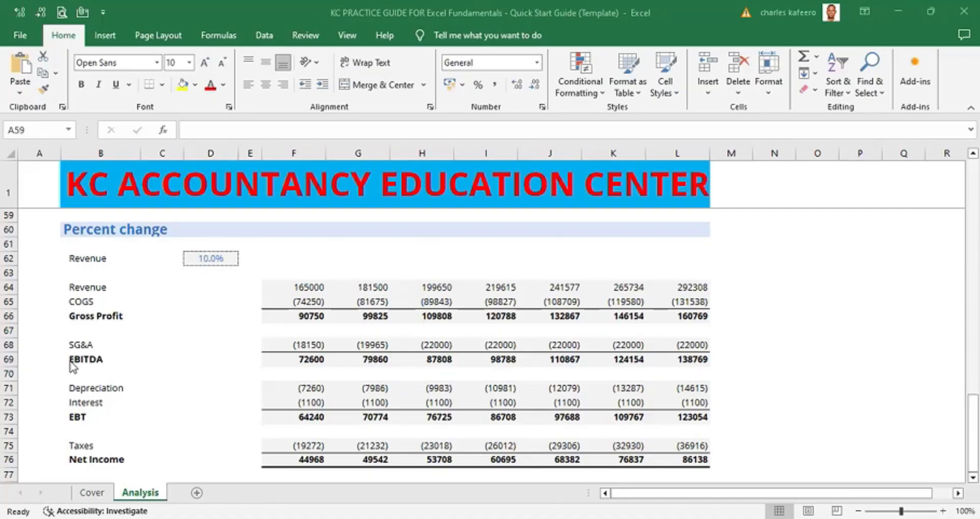
# - Move up from the Percent change section through the sheet to the Common Size section heading
pyautogui.press('Down')
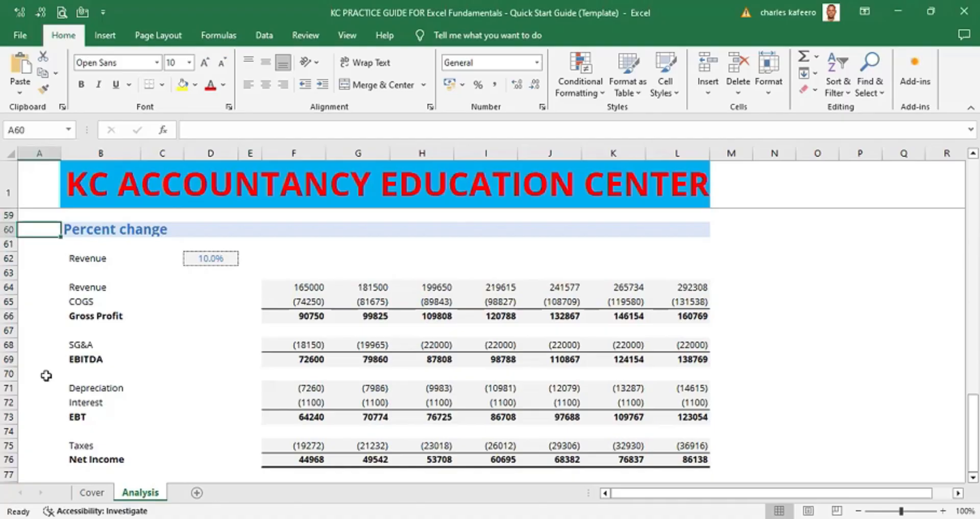
pyautogui.press('Up')
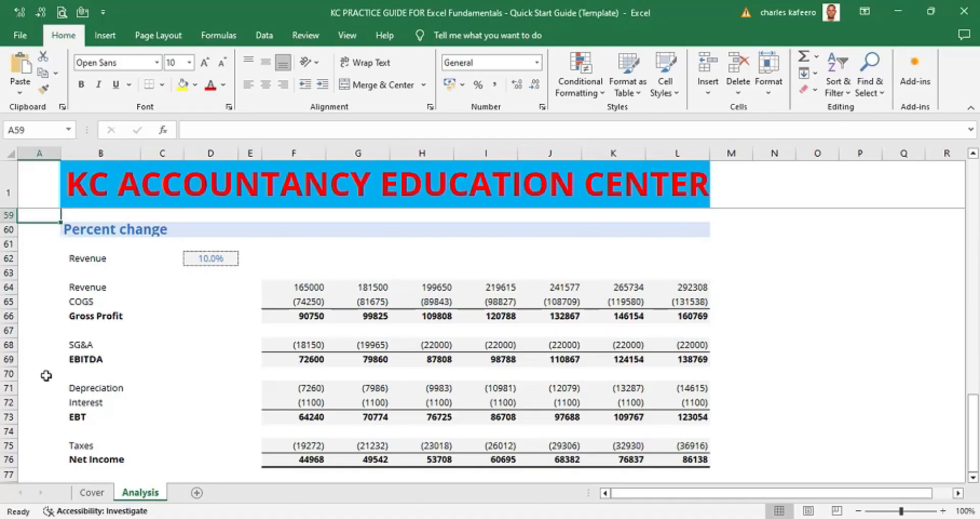
pyautogui.press('pagedown')
pyautogui.press('pageup')
pyautogui.press('pageup')
pyautogui.press('pageup')
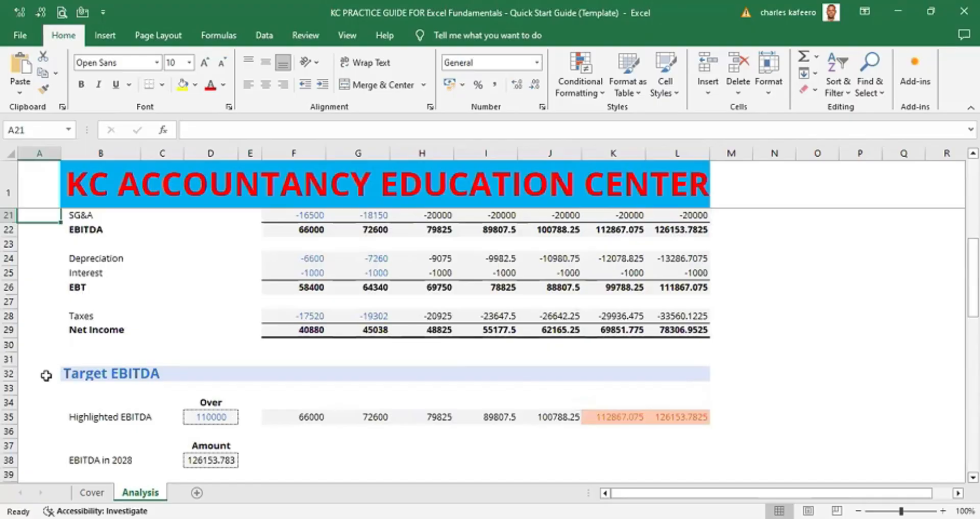
pyautogui.press('pageup')
pyautogui.press('pagedown')
pyautogui.press('pagedown')
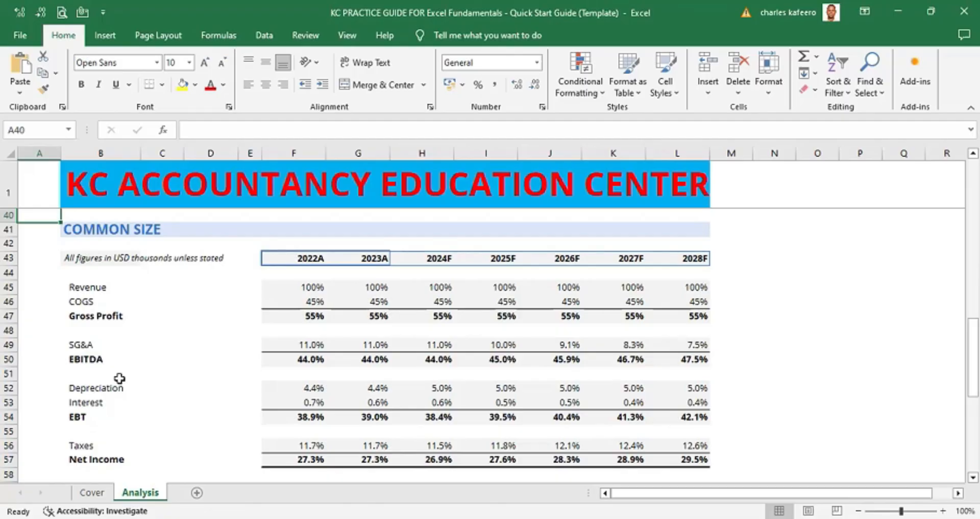
# - Select whole year columns one at a time in the Common Size section, moving between the 2022A and 2028F columns
pyautogui.click(422, 153)
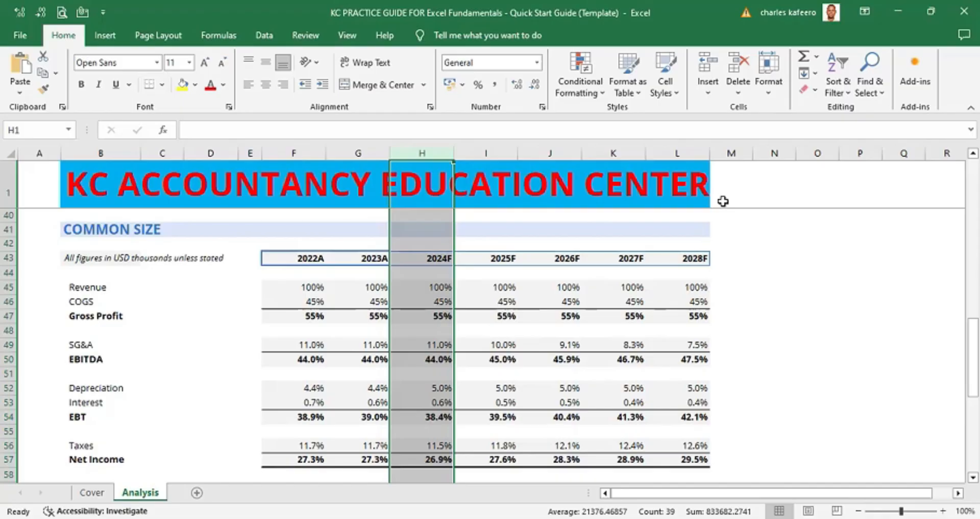
pyautogui.click(488, 152)
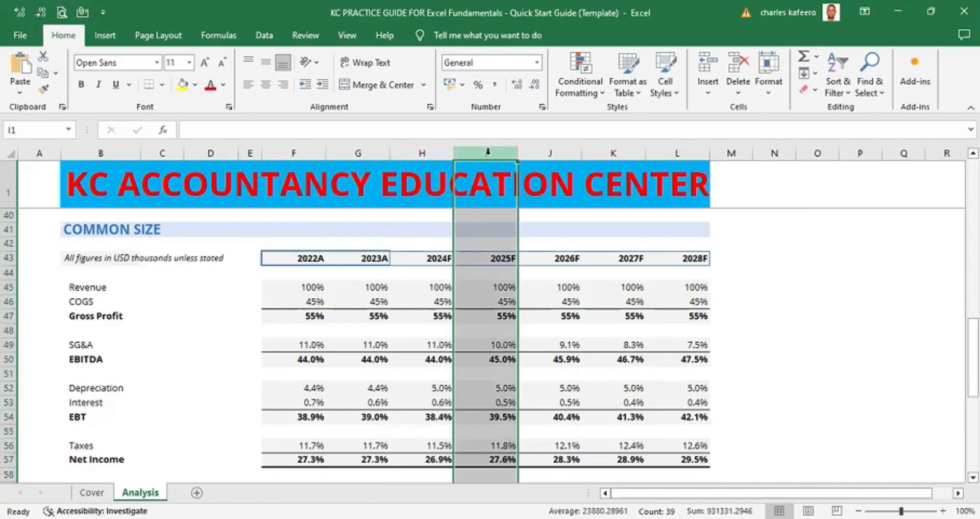
pyautogui.click(557, 152)
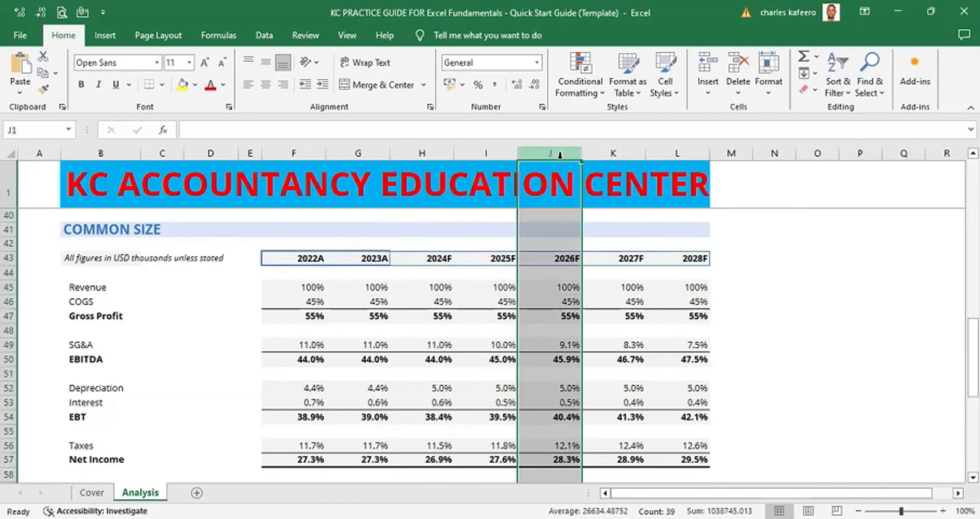
pyautogui.click(612, 152)
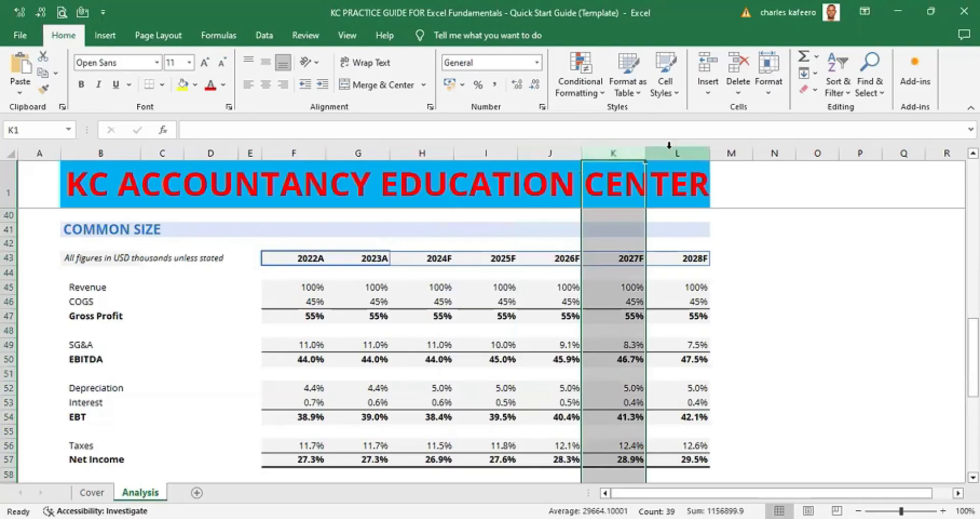
pyautogui.click(684, 150)
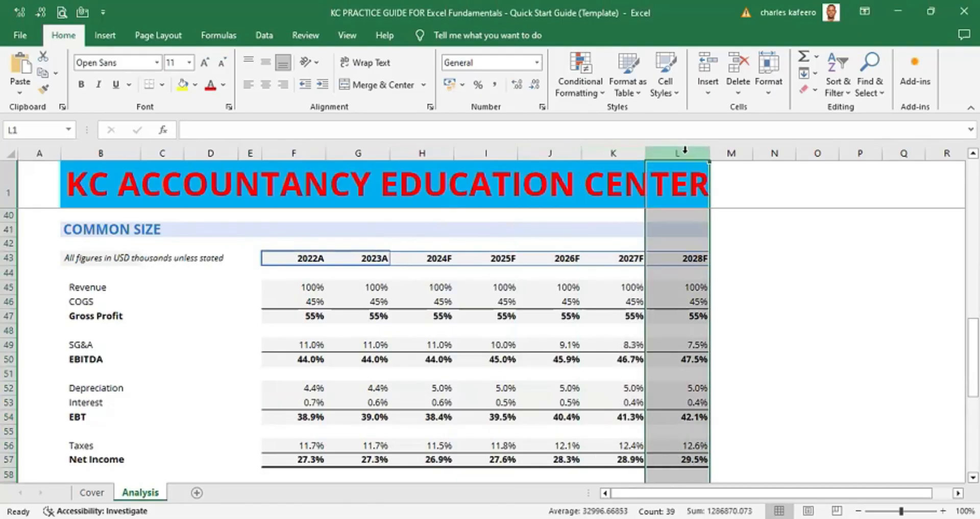
pyautogui.click(429, 152)
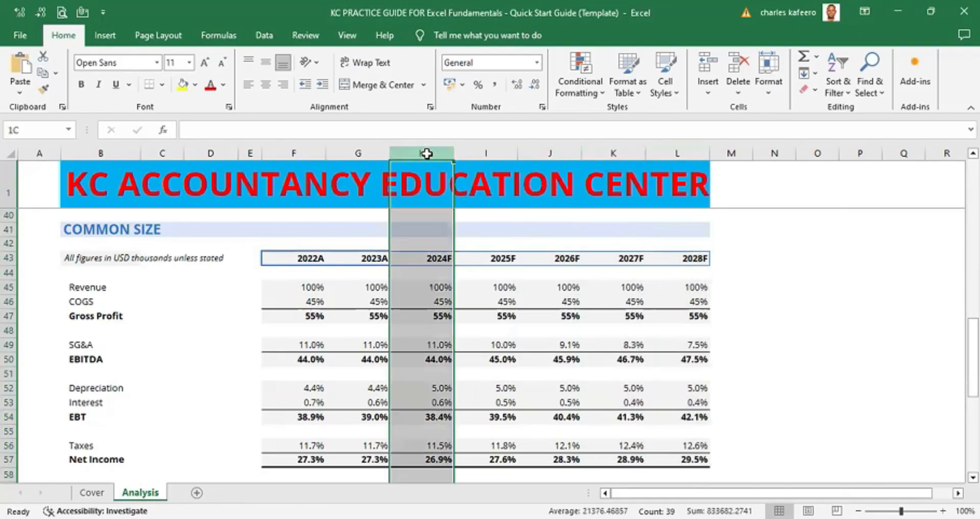
pyautogui.click(363, 149)
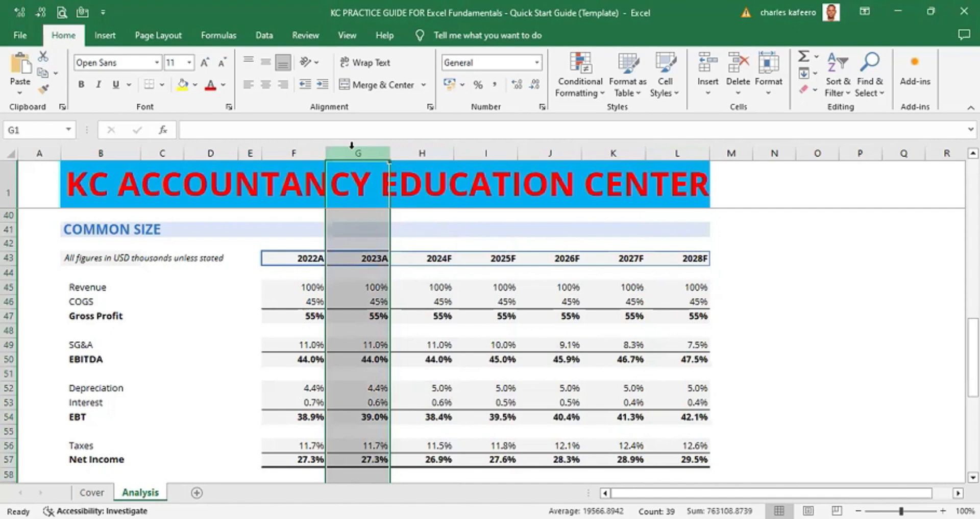
pyautogui.click(305, 149)
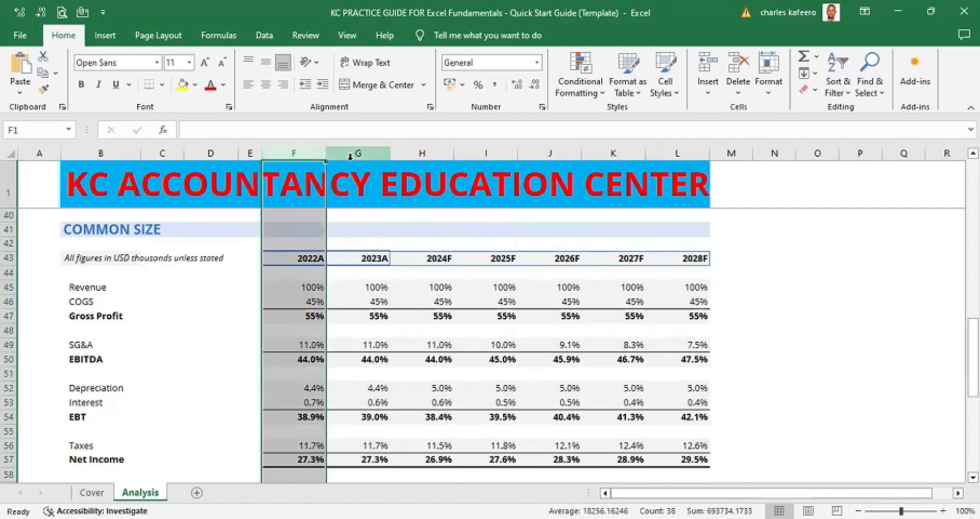
pyautogui.click(366, 150)
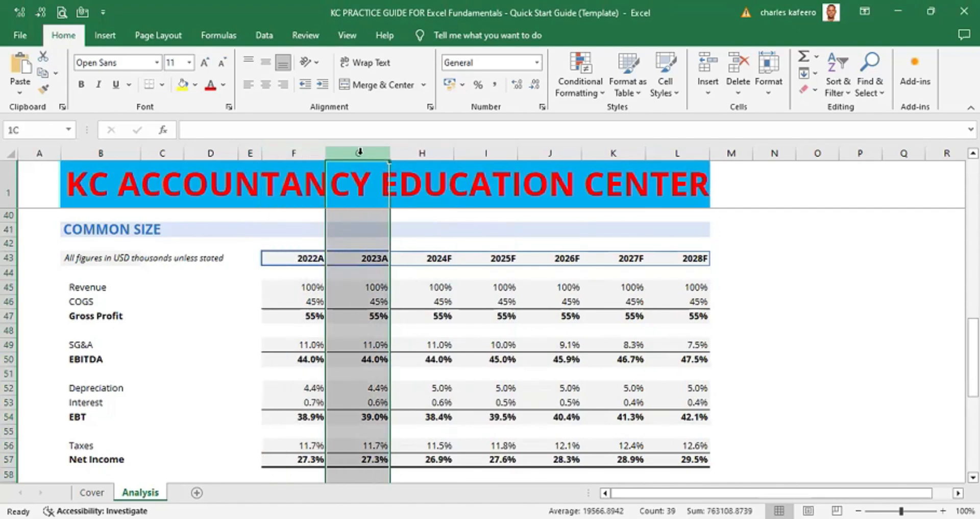
pyautogui.click(309, 151)
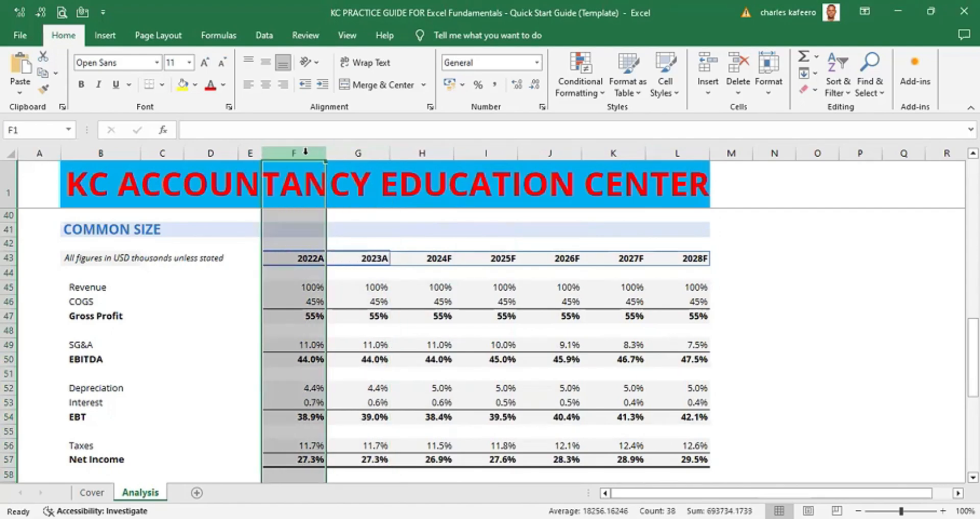
pyautogui.click(367, 151)
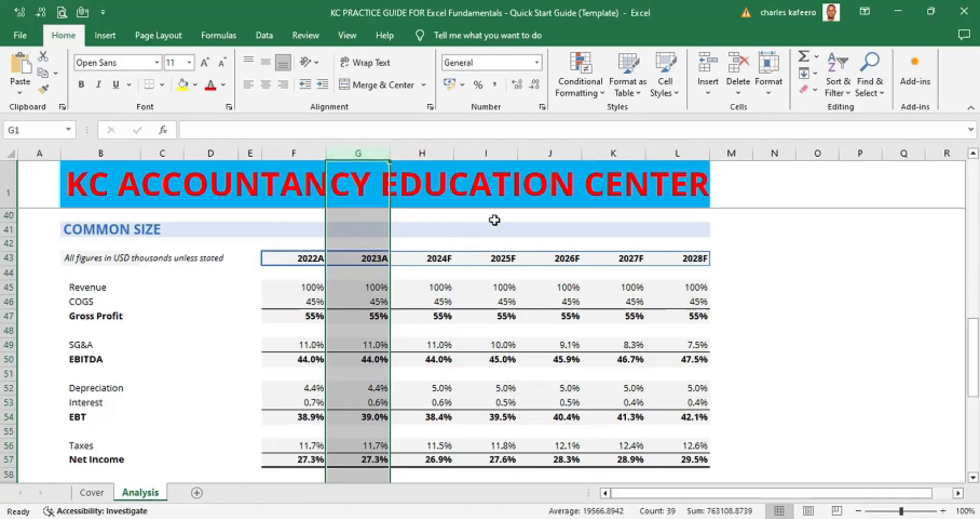
pyautogui.click(432, 150)
pyautogui.click(429, 148)
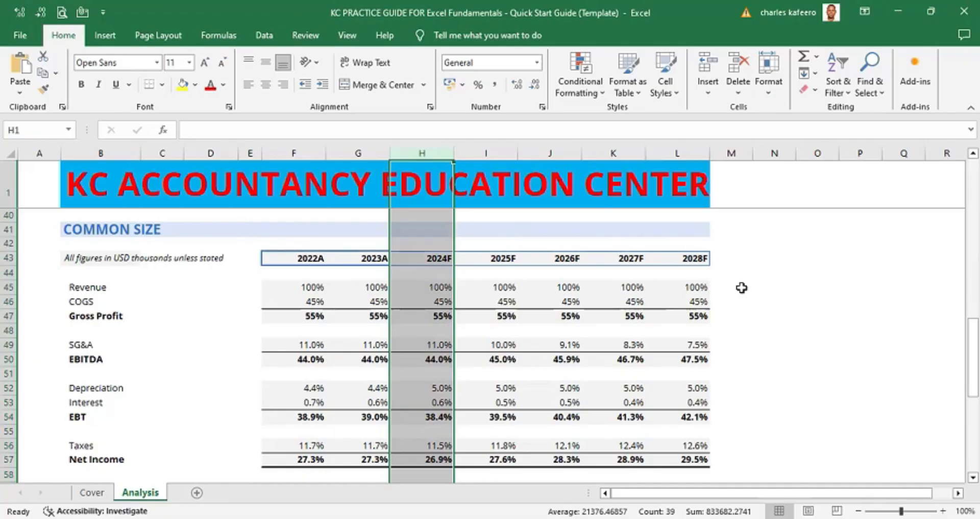
# - Select the entire 2024F and 2025F columns, each starting from a single cell above the Common Size heading
pyautogui.click(486, 225)
pyautogui.click(428, 214)
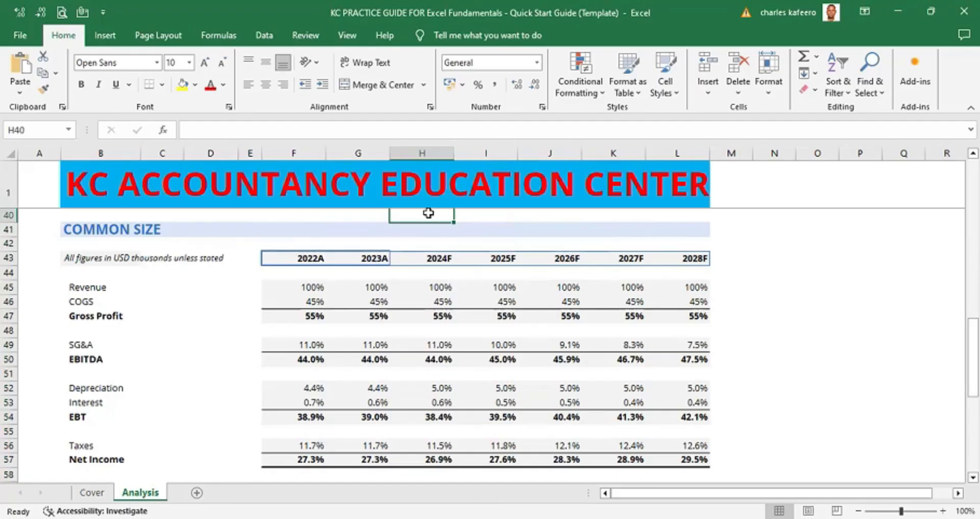
pyautogui.hotkey('ctrl', 'space')
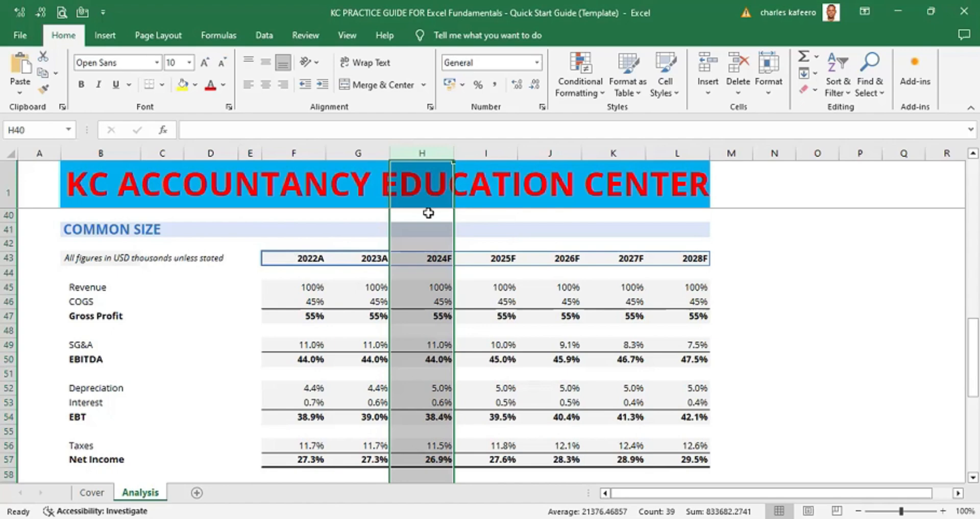
pyautogui.click(486, 215)
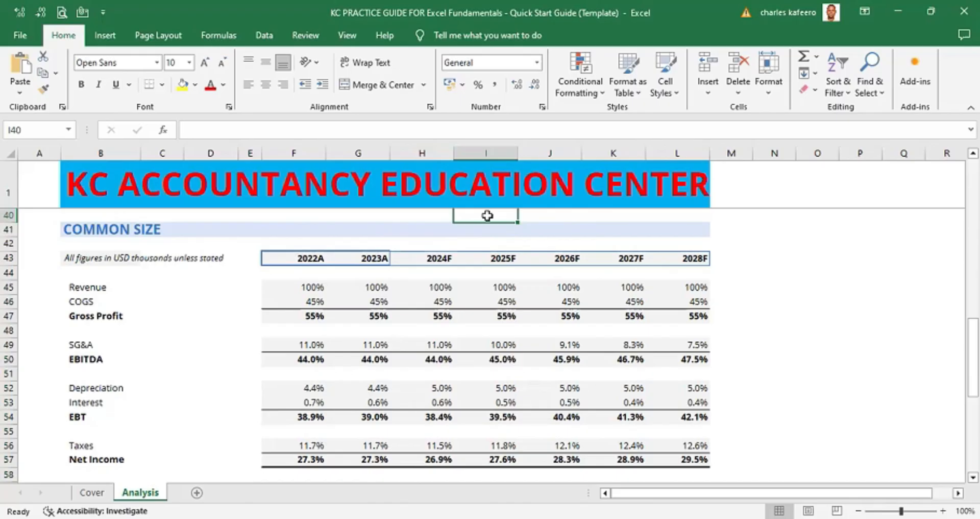
pyautogui.hotkey('ctrl', 'space')
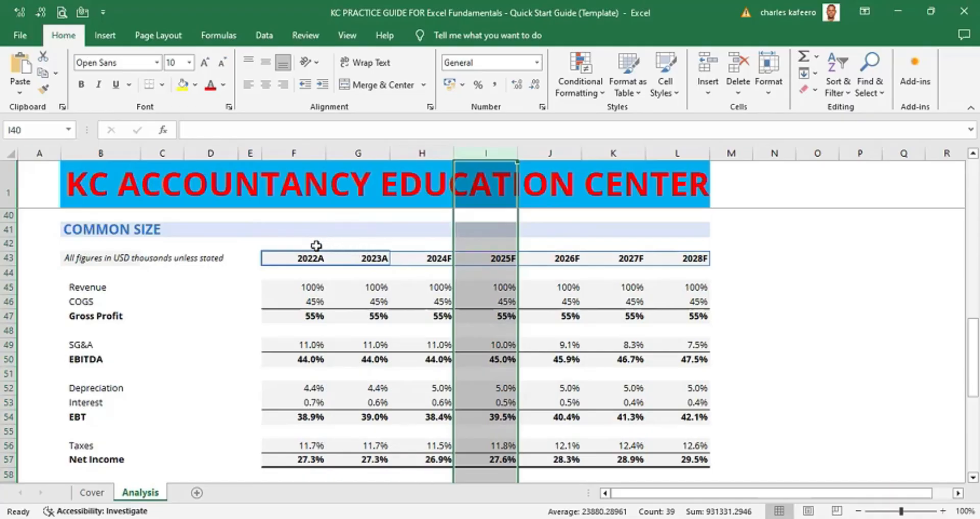
# - Select the entire row 44 starting from a cell under the 2022A header, then deselect it
pyautogui.click(306, 274)
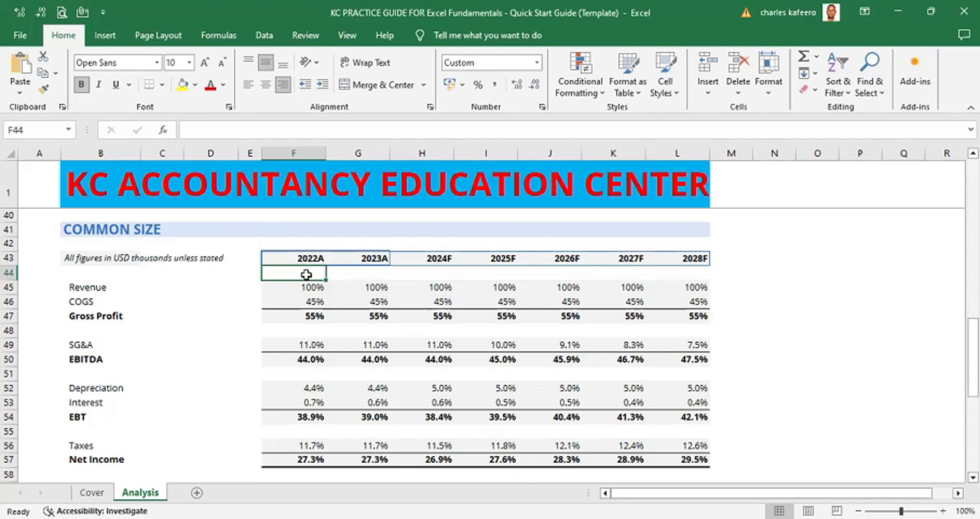
pyautogui.hotkey('shift', 'space')
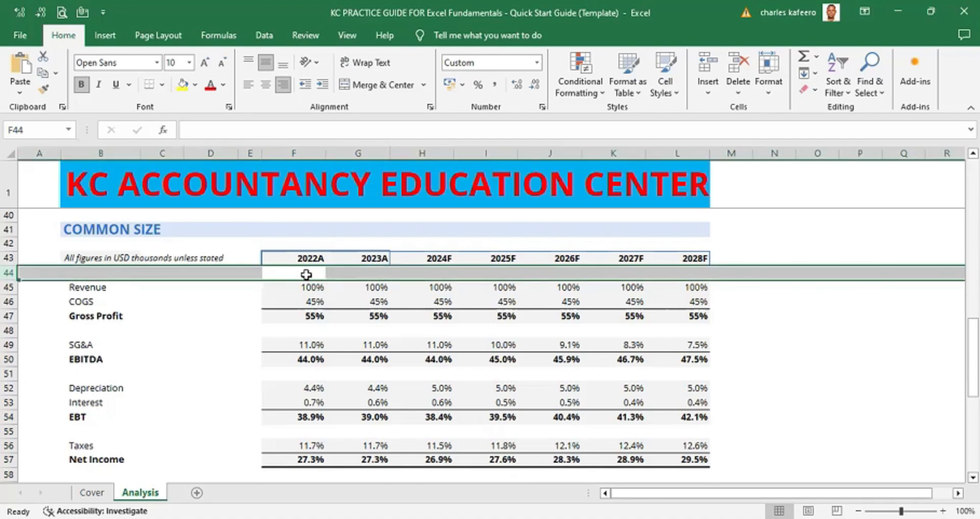
pyautogui.click(859, 234)
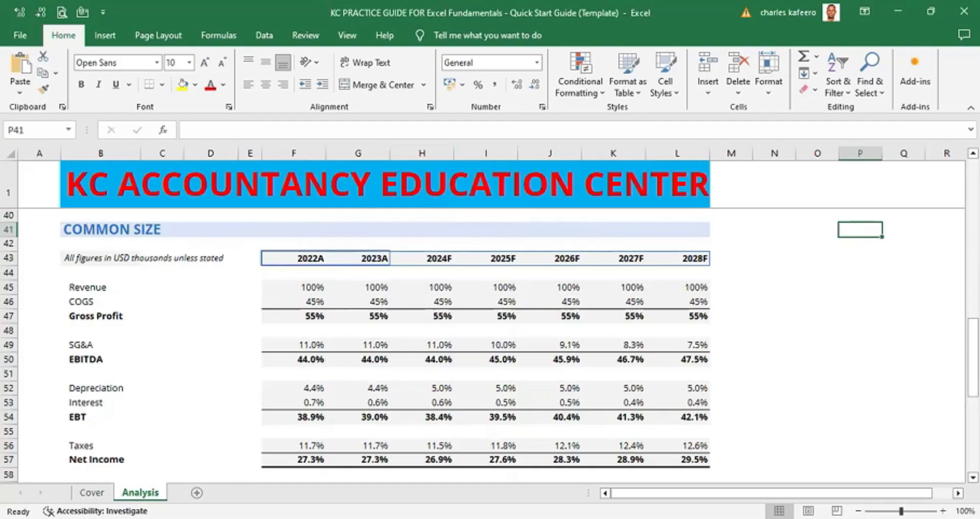
# - Select the entire 2024F column starting from a cell in the Target EBITDA section
pyautogui.scroll(3, 490, 316)
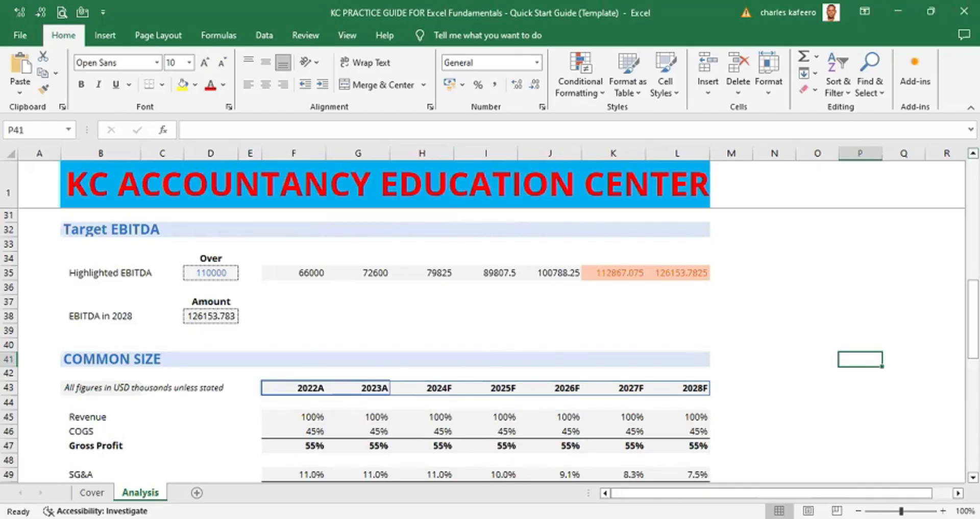
pyautogui.click(424, 215)
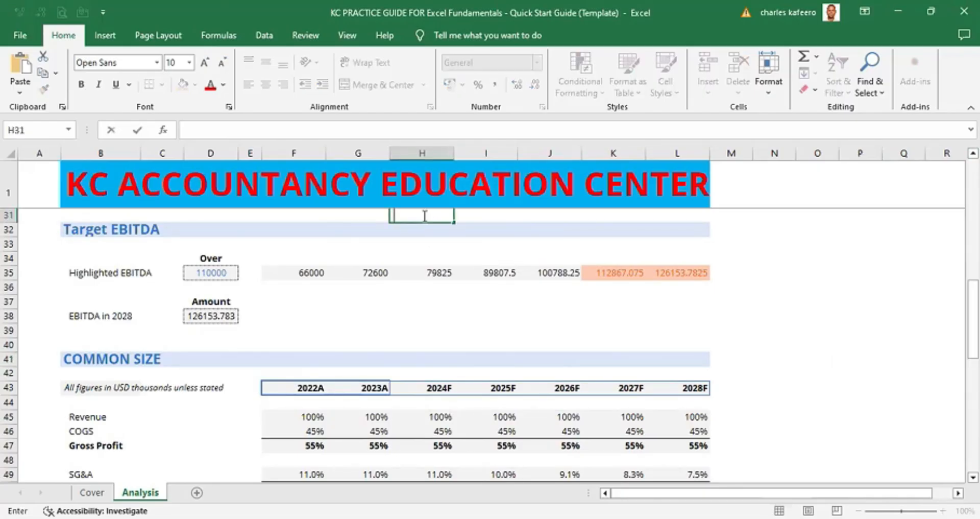
pyautogui.click(409, 245)
pyautogui.hotkey('ctrl', 'space')
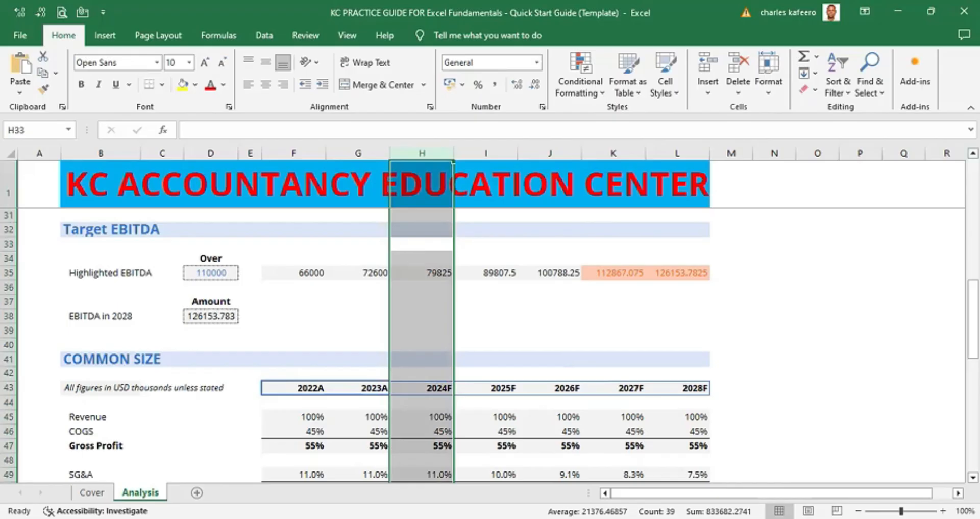
# - Return to the top of the sheet and jump down column A to the final Net Income row
pyautogui.click(973, 153)
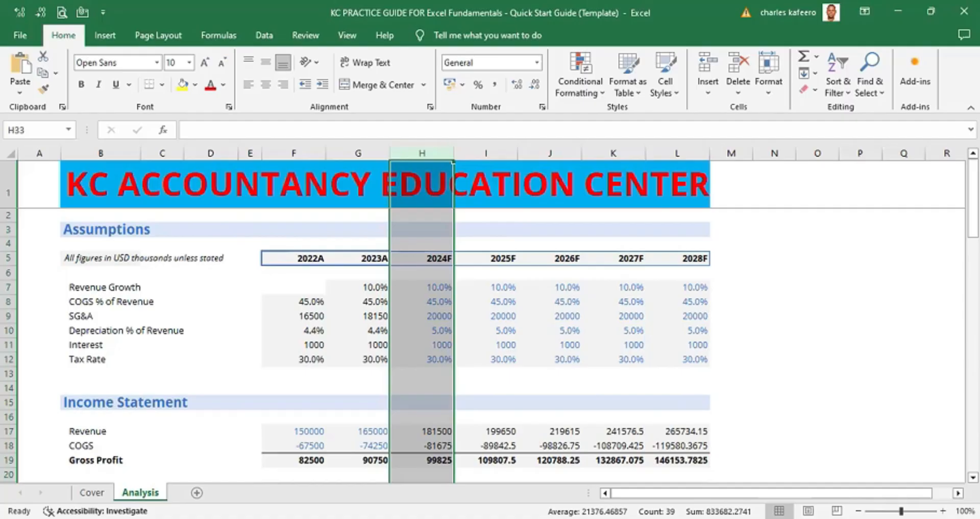
pyautogui.click(818, 259)
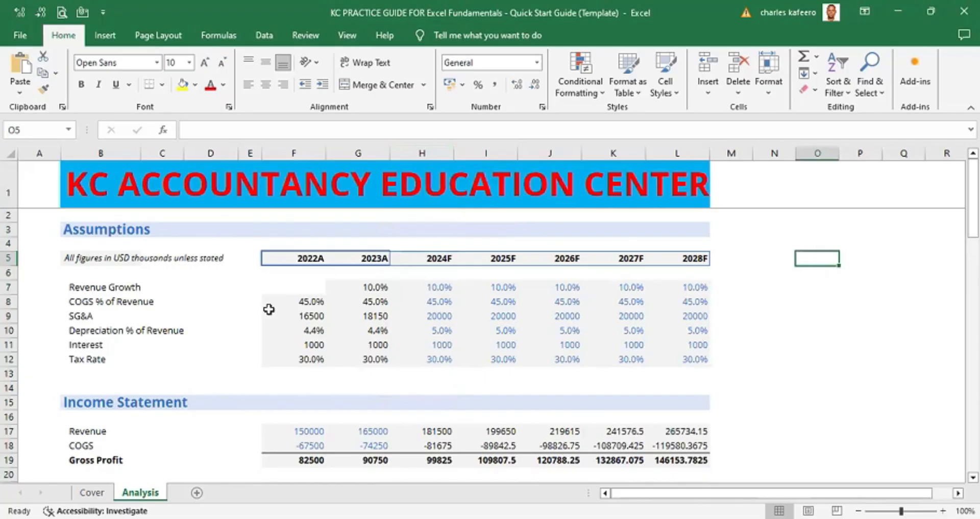
pyautogui.click(45, 220)
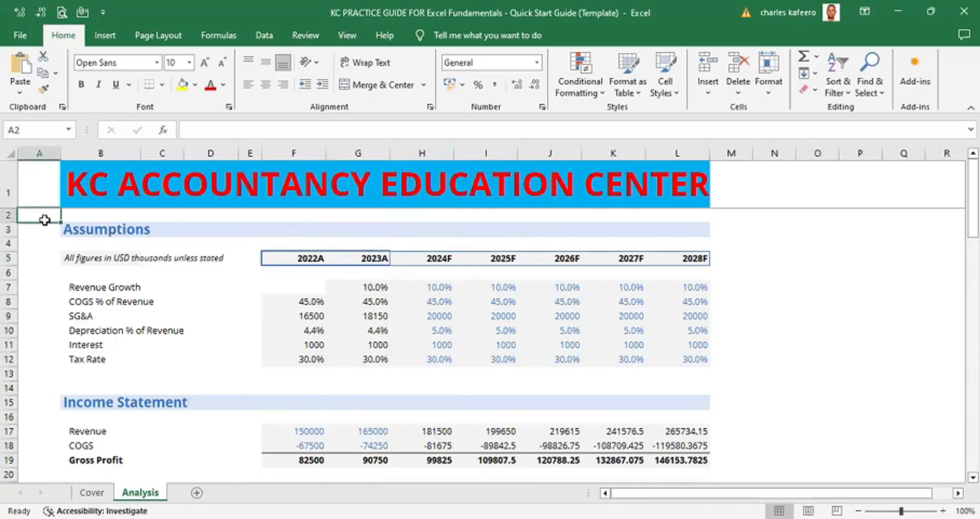
pyautogui.doubleClick(45, 221)
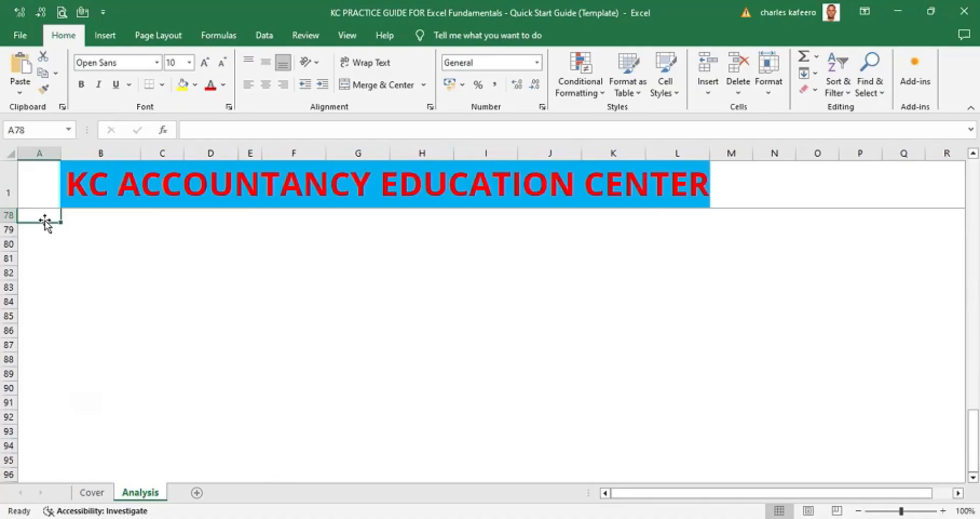
pyautogui.press('Up')
pyautogui.press('Up')
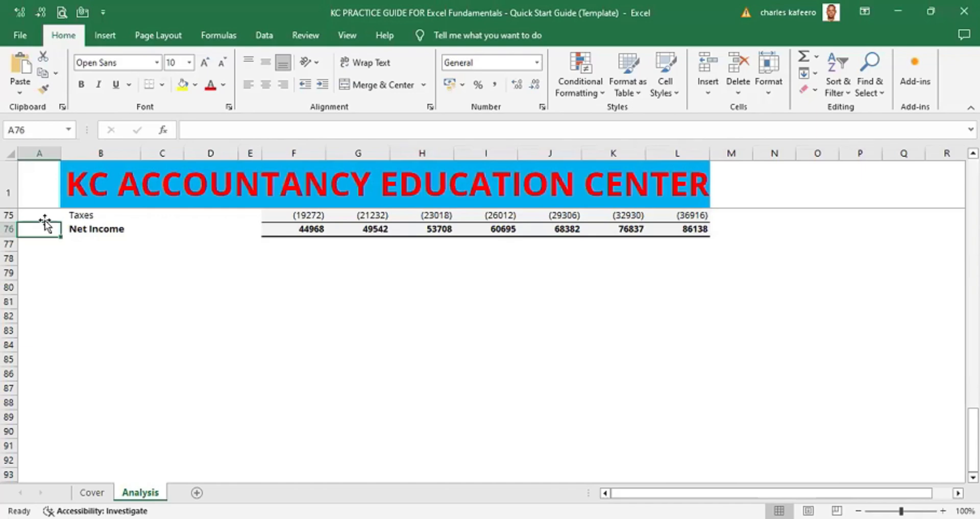
# - Page down through the empty rows far below the data
pyautogui.press('pagedown')
pyautogui.press('pagedown')
pyautogui.press('pagedown')
pyautogui.press('pagedown')
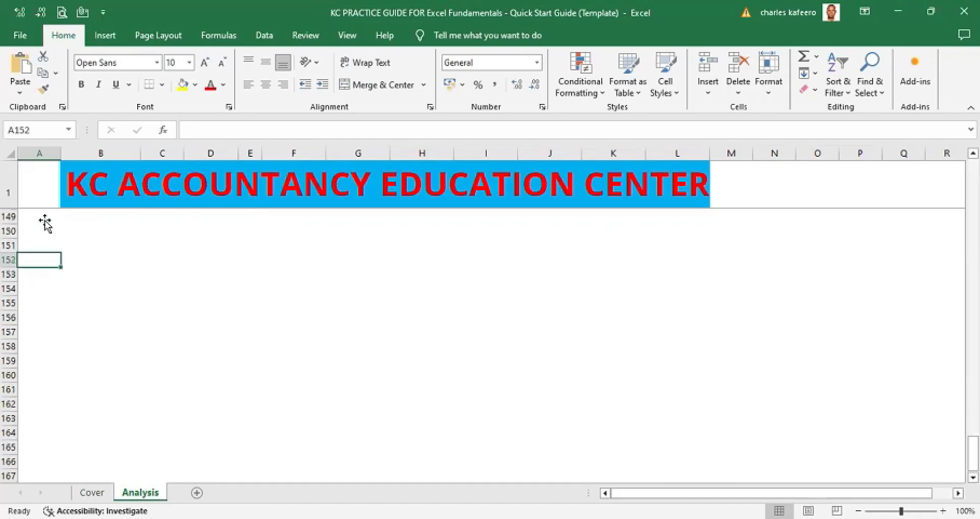
pyautogui.press('pagedown')
pyautogui.press('pagedown')
pyautogui.press('pagedown')
pyautogui.press('pagedown')
pyautogui.press('pagedown')
pyautogui.press('pagedown')
pyautogui.press('pagedown')
pyautogui.press('pagedown')
pyautogui.press('pagedown')
pyautogui.press('pagedown')
pyautogui.press('pagedown')
pyautogui.press('pagedown')
pyautogui.press('pagedown')
pyautogui.press('pagedown')
pyautogui.press('pagedown')
pyautogui.press('pagedown')
pyautogui.press('pagedown')
pyautogui.press('pagedown')
pyautogui.press('pagedown')
pyautogui.press('pagedown')
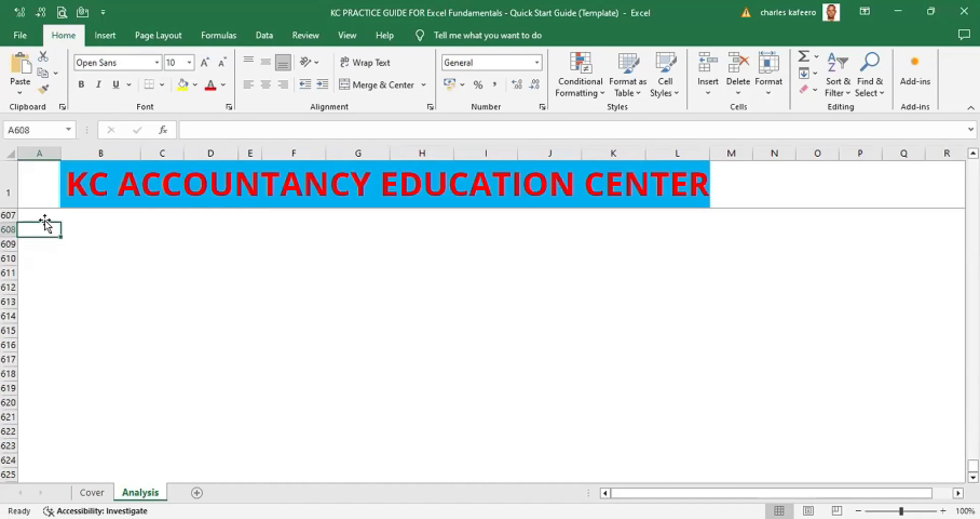
pyautogui.press('pagedown')
pyautogui.press('pagedown')
pyautogui.press('pagedown')
pyautogui.press('pagedown')
pyautogui.press('pagedown')
pyautogui.press('pagedown')
pyautogui.press('pagedown')
pyautogui.press('pagedown')
pyautogui.press('pagedown')
pyautogui.press('pagedown')
pyautogui.press('pagedown')
pyautogui.press('pagedown')
pyautogui.press('pagedown')
pyautogui.press('pagedown')
pyautogui.press('pagedown')
pyautogui.press('pagedown')
pyautogui.press('pagedown')
pyautogui.press('pagedown')
pyautogui.press('pagedown')
pyautogui.press('pagedown')
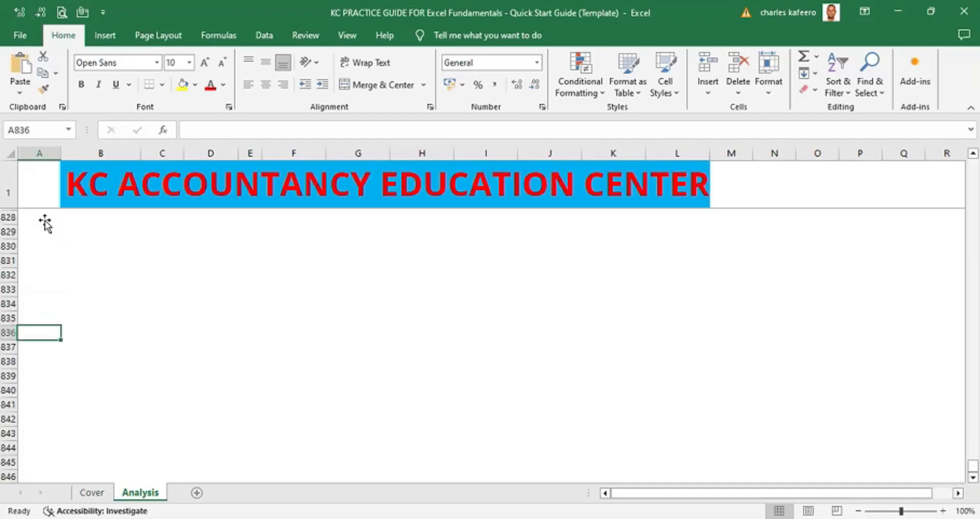
pyautogui.press('pagedown')
pyautogui.press('pagedown')
pyautogui.press('pagedown')
pyautogui.press('pagedown')
pyautogui.press('pagedown')
pyautogui.press('pagedown')
pyautogui.press('pagedown')
pyautogui.press('pagedown')
pyautogui.press('pagedown')
pyautogui.press('pagedown')
pyautogui.press('pagedown')
pyautogui.press('pagedown')
pyautogui.press('pagedown')
pyautogui.press('pagedown')
pyautogui.press('pagedown')
pyautogui.press('pagedown')
pyautogui.press('pagedown')
pyautogui.press('pagedown')
pyautogui.press('pagedown')
pyautogui.press('pagedown')
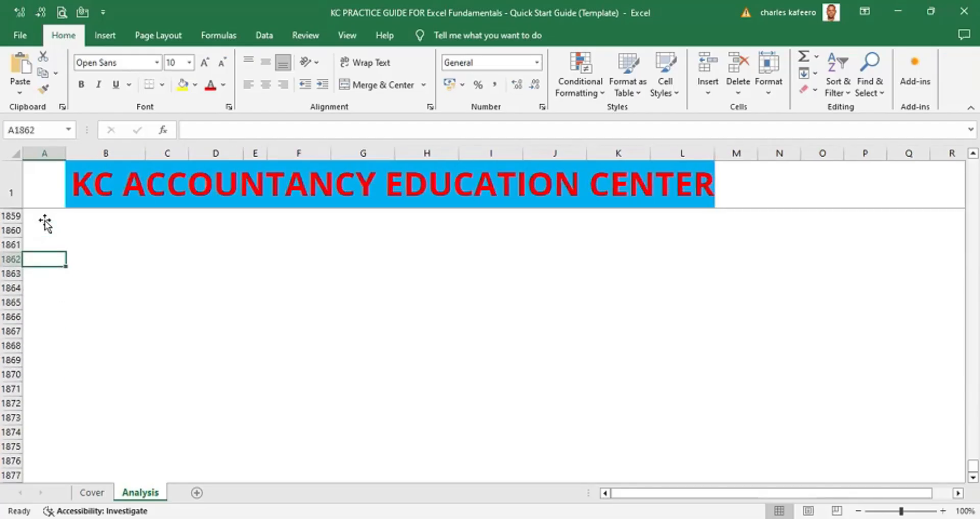
# - Page further down through the empty rows and select a cell around row 2460
pyautogui.press('pagedown')
pyautogui.press('pagedown')
pyautogui.press('pagedown')
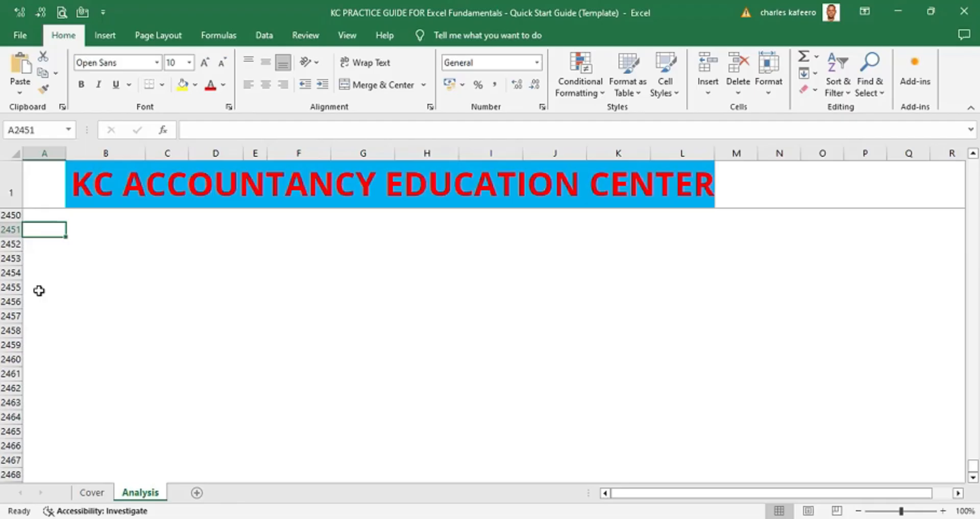
pyautogui.click(43, 360)
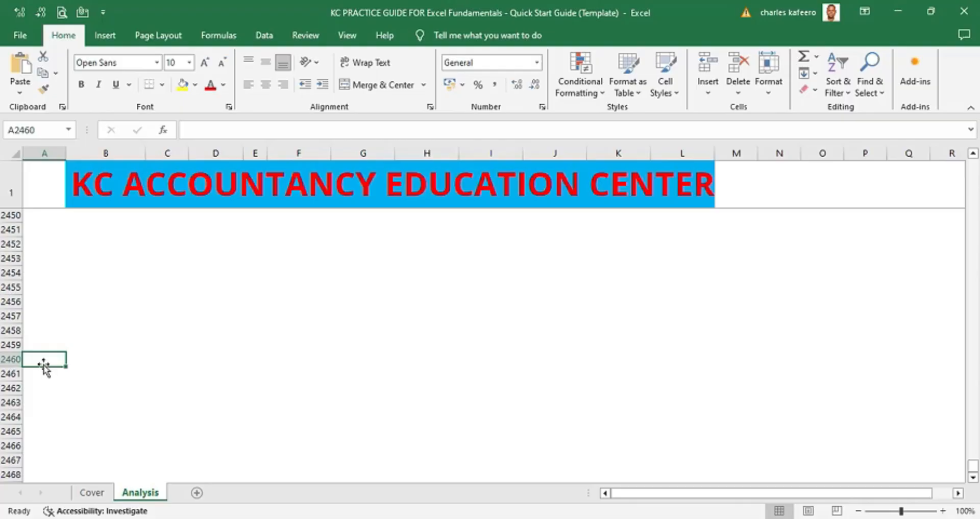
# - Page back up through the empty rows and select the cell in column A just below the income statement's Net Income row
pyautogui.press('pageup')
pyautogui.press('pageup')
pyautogui.press('pageup')
pyautogui.press('pageup')
pyautogui.press('pageup')
pyautogui.press('pageup')
pyautogui.press('pageup')
pyautogui.press('pageup')
pyautogui.press('pageup')
pyautogui.press('pageup')
pyautogui.press('pageup')
pyautogui.press('pageup')
pyautogui.press('pageup')
pyautogui.press('pageup')
pyautogui.press('pageup')
pyautogui.press('pageup')
pyautogui.press('pageup')
pyautogui.press('pageup')
pyautogui.press('pageup')
pyautogui.press('pageup')
pyautogui.press('pageup')
pyautogui.press('pageup')
pyautogui.press('pageup')
pyautogui.press('pageup')
pyautogui.press('pageup')
pyautogui.press('pageup')
pyautogui.press('pageup')
pyautogui.press('pageup')
pyautogui.press('pageup')
pyautogui.press('pageup')
pyautogui.press('pageup')
pyautogui.press('pageup')
pyautogui.press('pageup')
pyautogui.press('pageup')
pyautogui.press('pageup')
pyautogui.press('pageup')
pyautogui.press('pageup')
pyautogui.press('pageup')
pyautogui.press('pageup')
pyautogui.press('pageup')
pyautogui.press('pageup')
pyautogui.press('pageup')
pyautogui.press('pageup')
pyautogui.press('pageup')
pyautogui.press('pageup')
pyautogui.press('pageup')
pyautogui.press('pageup')
pyautogui.press('pageup')
pyautogui.press('pageup')
pyautogui.press('pageup')
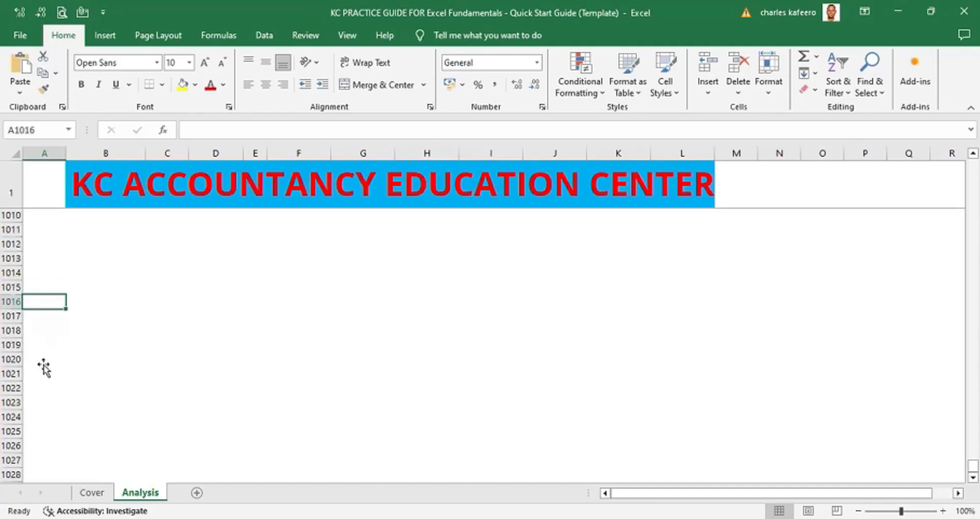
pyautogui.press('pageup')
pyautogui.press('pageup')
pyautogui.press('pageup')
pyautogui.press('pageup')
pyautogui.press('pageup')
pyautogui.press('pageup')
pyautogui.press('pageup')
pyautogui.press('pageup')
pyautogui.press('pageup')
pyautogui.press('pageup')
pyautogui.press('pageup')
pyautogui.press('pageup')
pyautogui.press('pageup')
pyautogui.press('pageup')
pyautogui.press('pageup')
pyautogui.press('pageup')
pyautogui.press('pageup')
pyautogui.press('pageup')
pyautogui.press('pageup')
pyautogui.press('pageup')
pyautogui.press('pageup')
pyautogui.press('pageup')
pyautogui.press('pageup')
pyautogui.press('pageup')
pyautogui.press('pageup')
pyautogui.press('pageup')
pyautogui.press('pageup')
pyautogui.press('pageup')
pyautogui.press('pageup')
pyautogui.press('pageup')
pyautogui.press('pageup')
pyautogui.press('pageup')
pyautogui.press('pageup')
pyautogui.press('pageup')
pyautogui.press('pageup')
pyautogui.press('pageup')
pyautogui.press('pageup')
pyautogui.press('pageup')
pyautogui.press('pageup')
pyautogui.press('pageup')
pyautogui.write('*')
pyautogui.press('BackSpace')
pyautogui.click(53, 393)
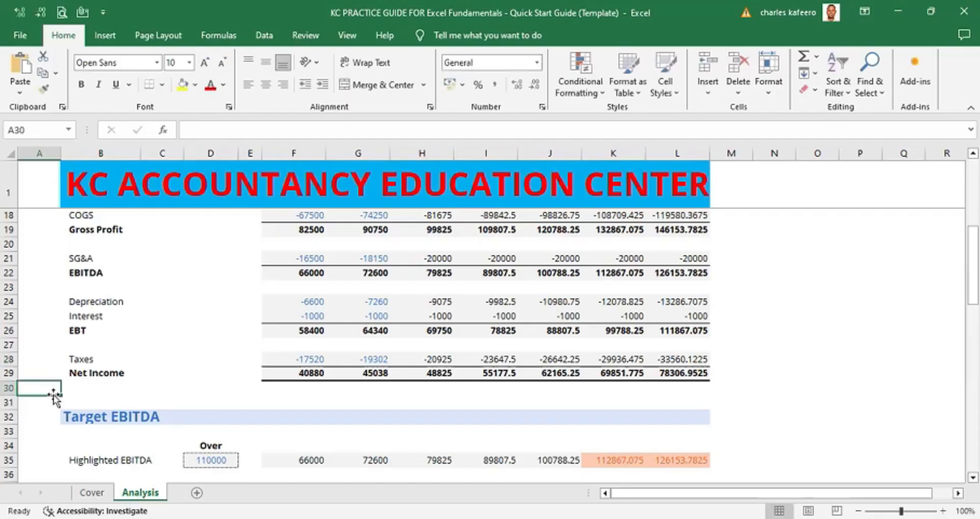
# - Page down past the final Net Income row, then jump back to the top of column A
pyautogui.press('pagedown')
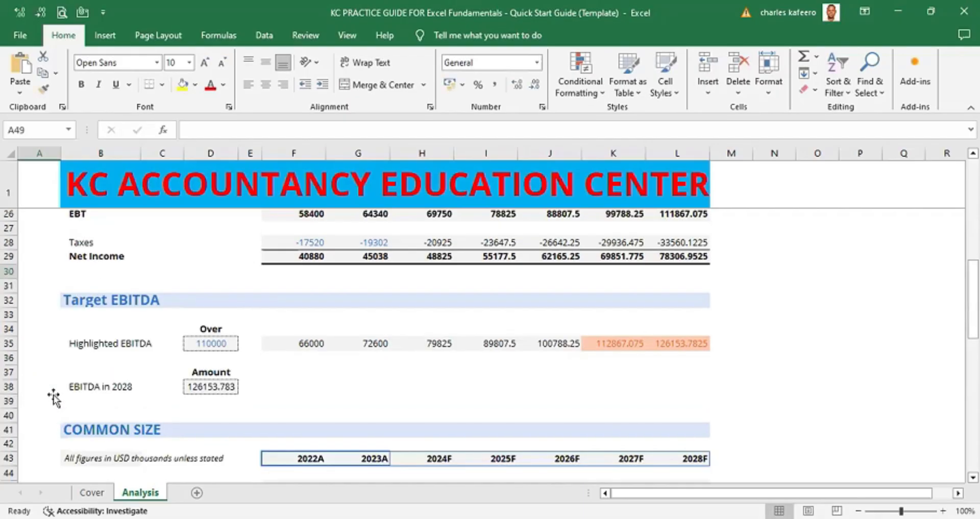
pyautogui.press('pagedown')
pyautogui.press('pagedown')
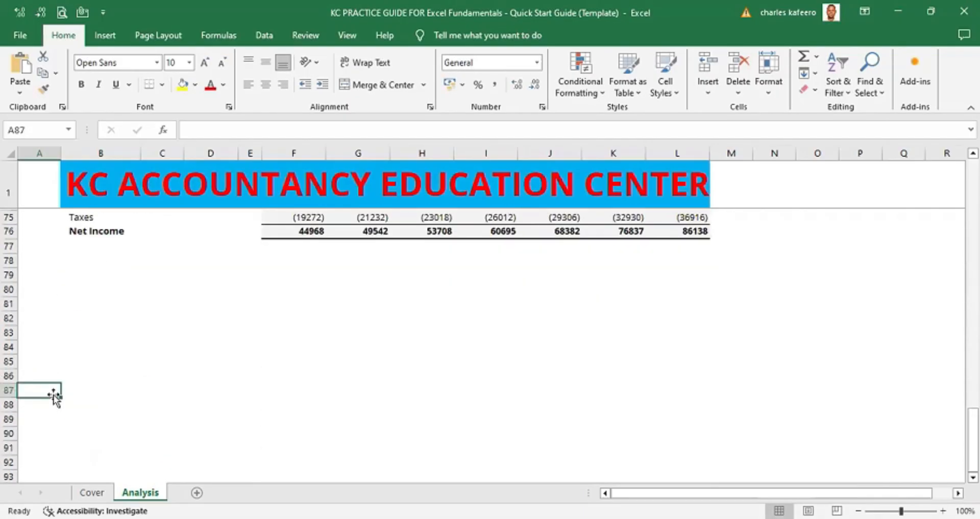
pyautogui.press('Up')
pyautogui.press('Up')
pyautogui.press('Up')
pyautogui.press('Up')
pyautogui.press('Up')
pyautogui.press('Up')
pyautogui.press('Up')
pyautogui.press('Up')
pyautogui.press('Up')
pyautogui.press('Up')
pyautogui.press('Up')
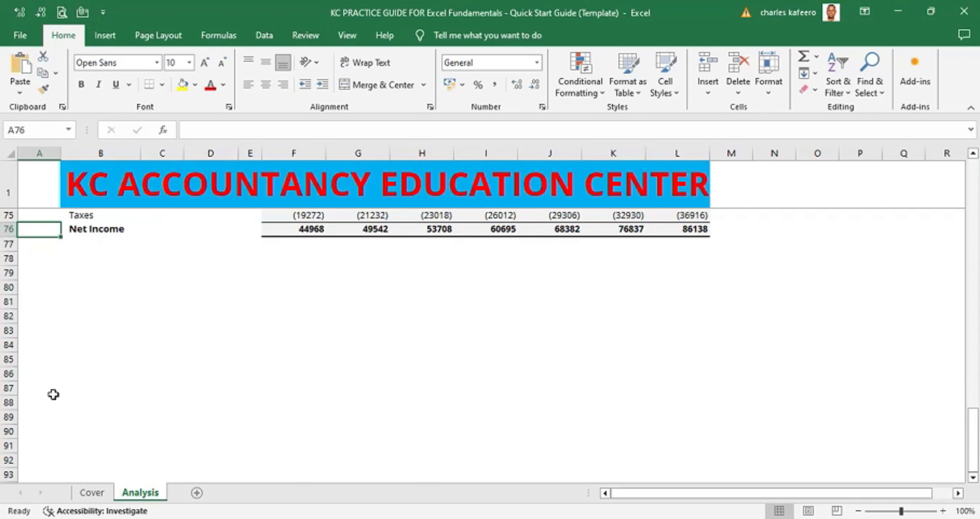
pyautogui.hotkey('ctrl', 'Up')
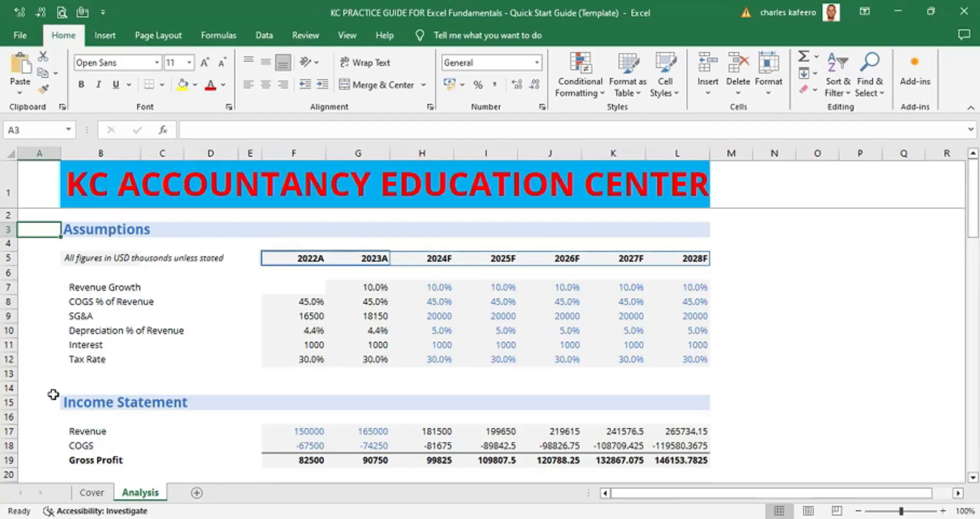
# - Open the 2022A COGS % of Revenue formula for editing and confirm it without changes
pyautogui.click(312, 300)
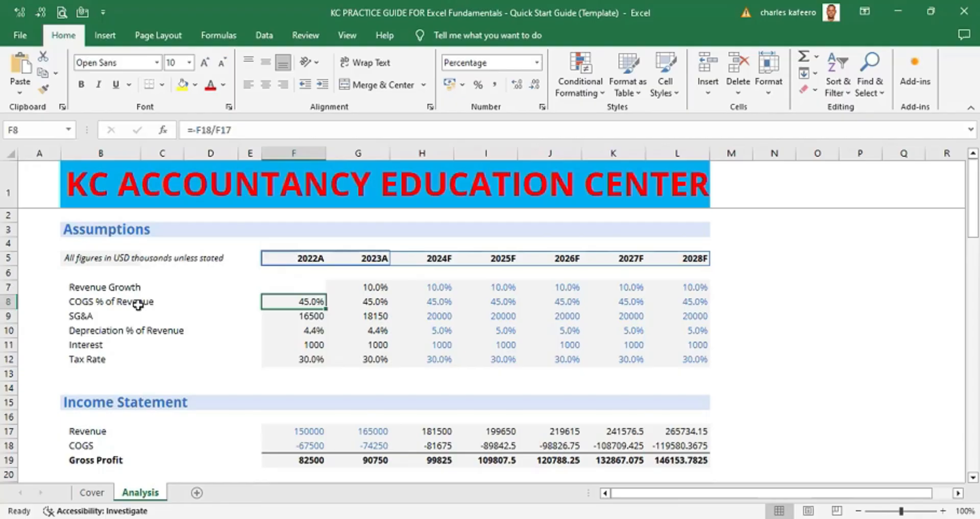
pyautogui.press('F2')
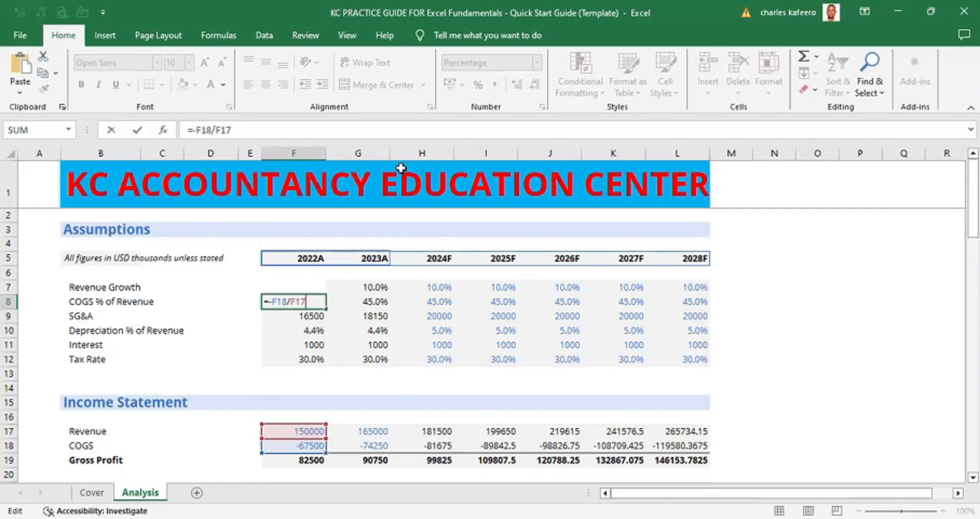
pyautogui.click(224, 40)
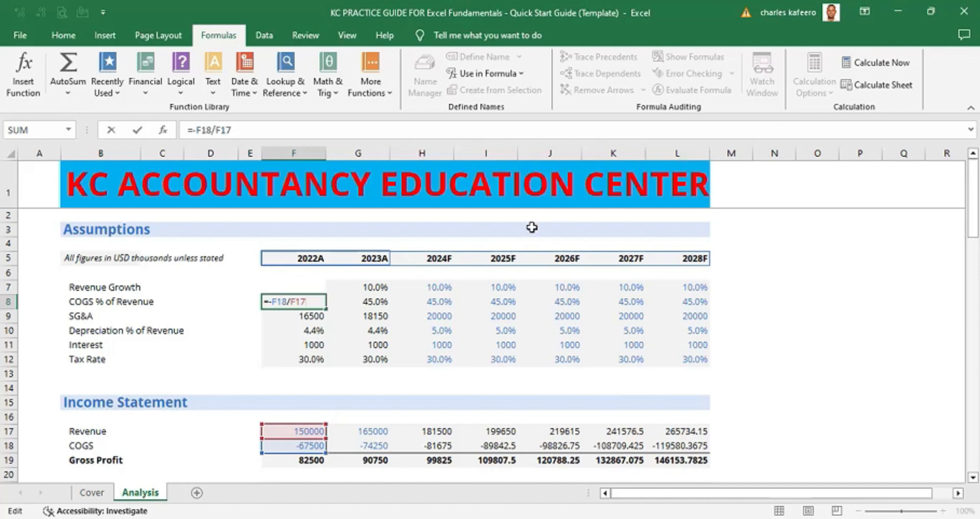
pyautogui.hotkey('ctrl', 'Return')
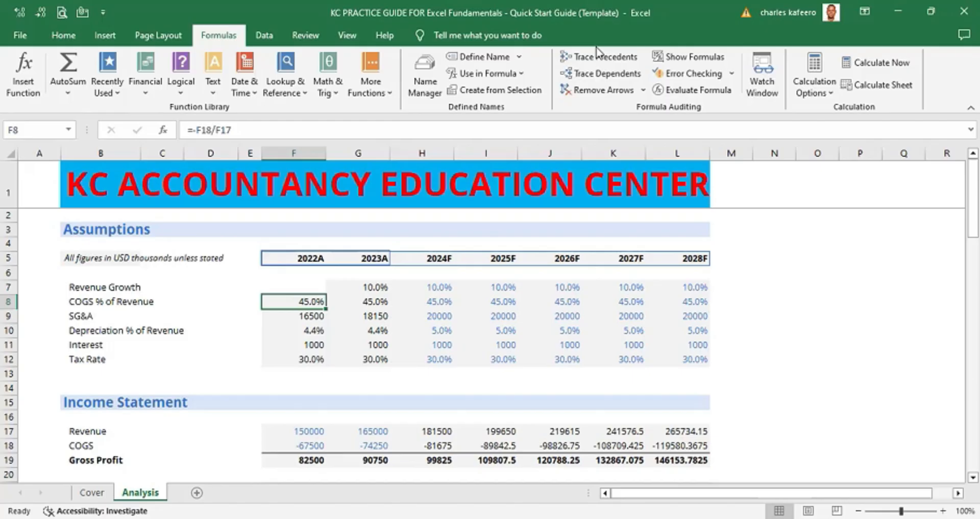
# - Paste an image of the Formula Auditing tools beside the table, reposition and enlarge it, then delete it
pyautogui.click(663, 80)
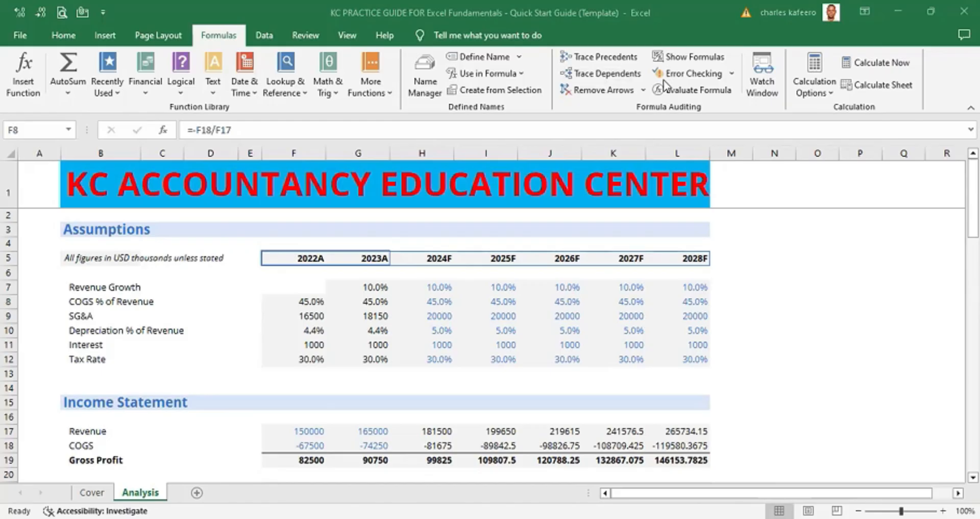
pyautogui.click(803, 247)
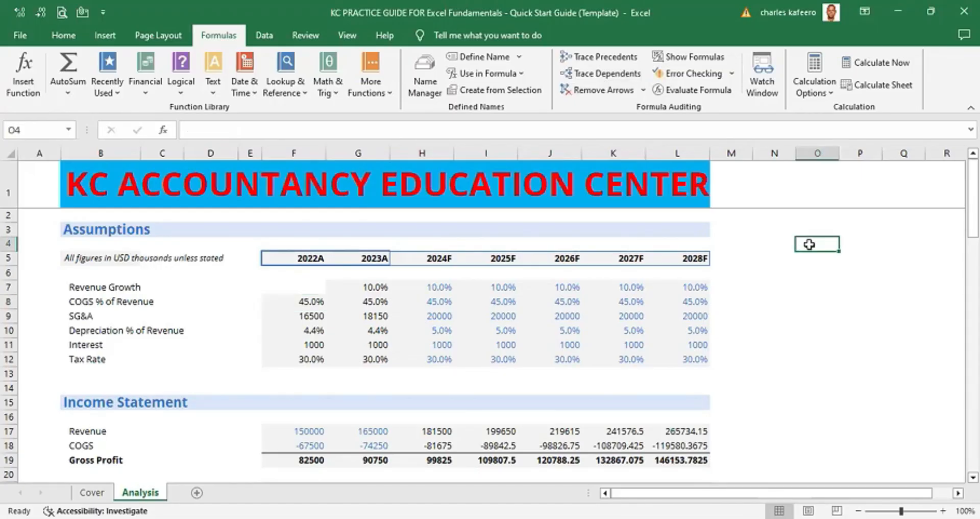
pyautogui.rightClick(837, 240)
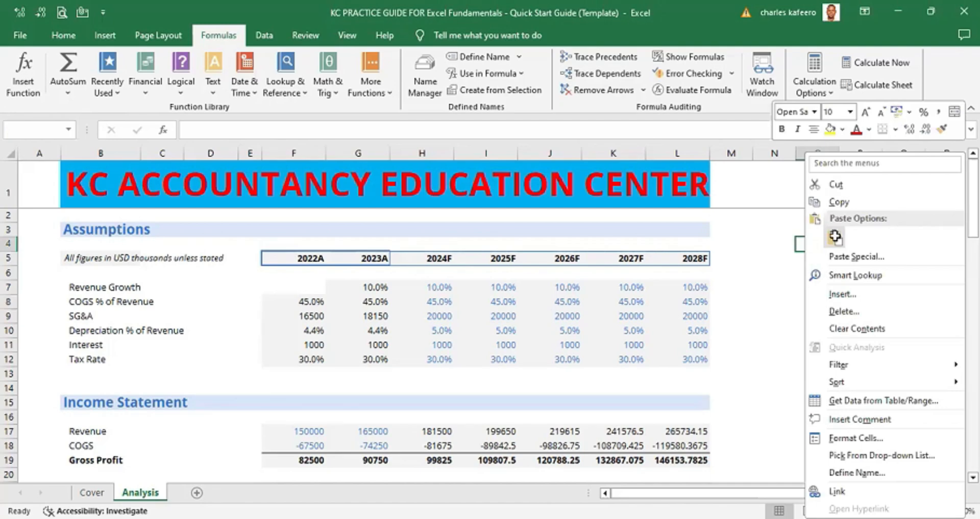
pyautogui.click(836, 238)
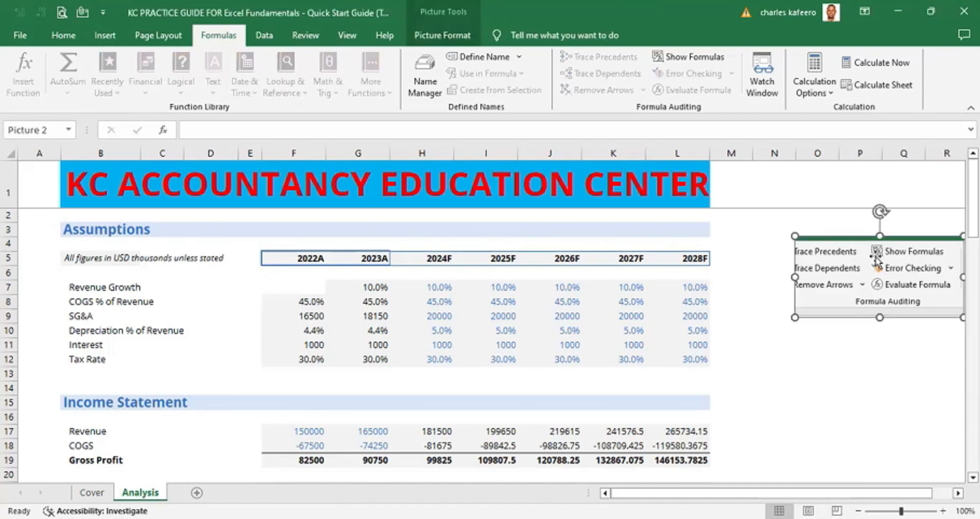
pyautogui.moveTo(874, 256); pyautogui.dragTo(812, 205)
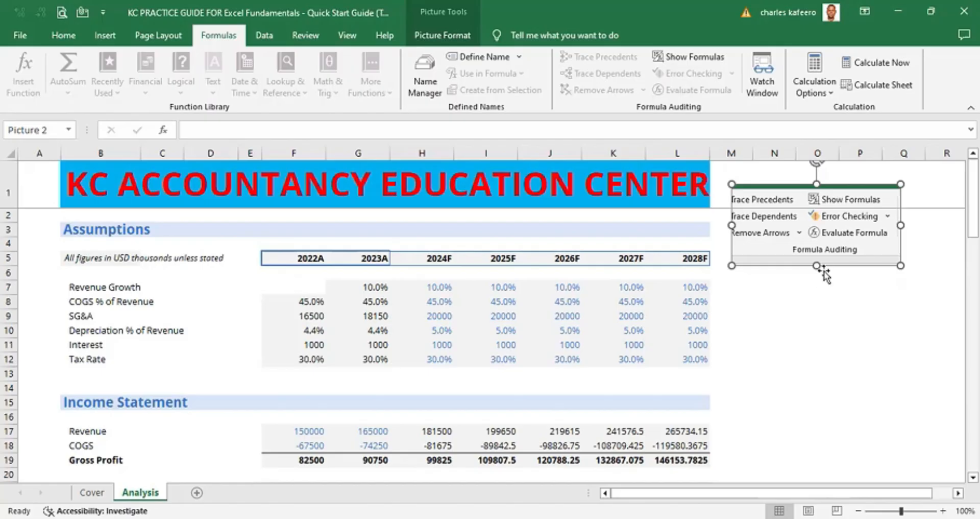
pyautogui.moveTo(817, 265); pyautogui.dragTo(817, 315)
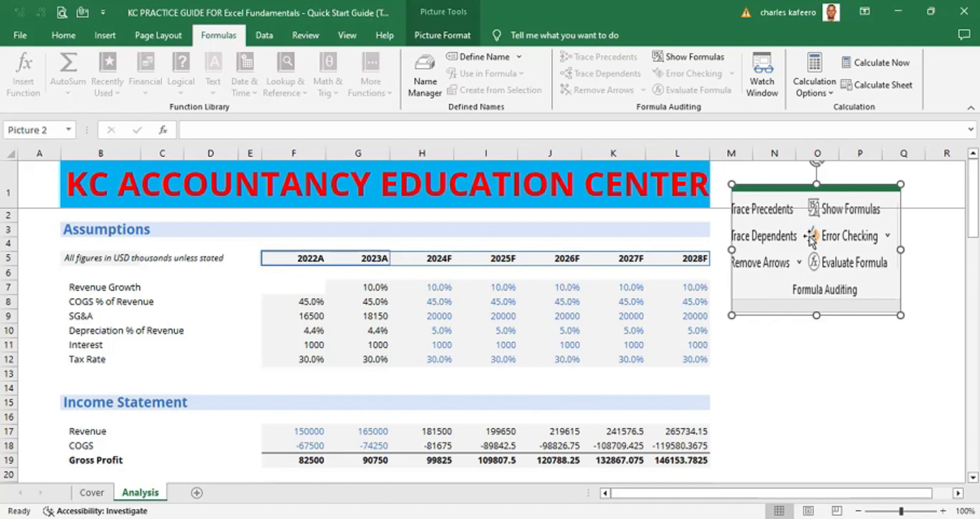
pyautogui.press('Delete')
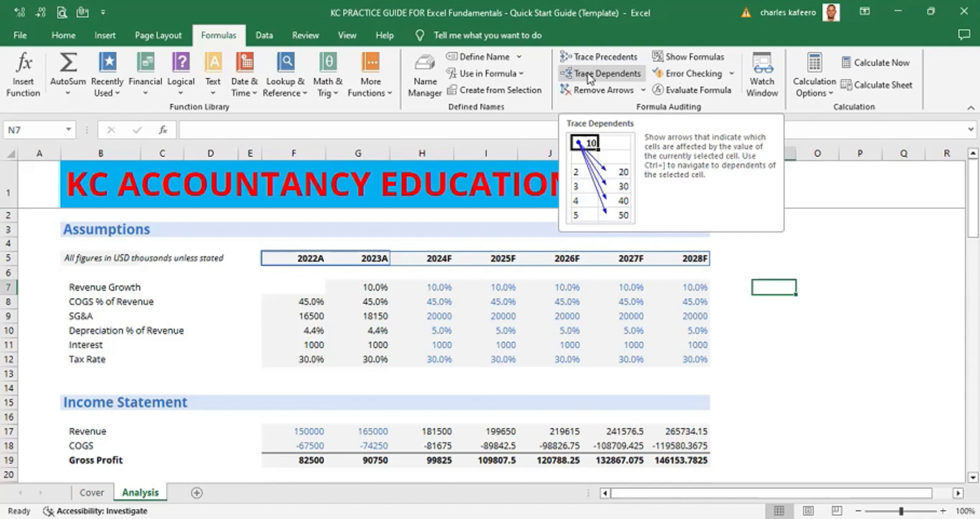
# - Try tracing precedents and dependents for an empty cell beside the assumptions table, closing the alert
pyautogui.click(592, 60)
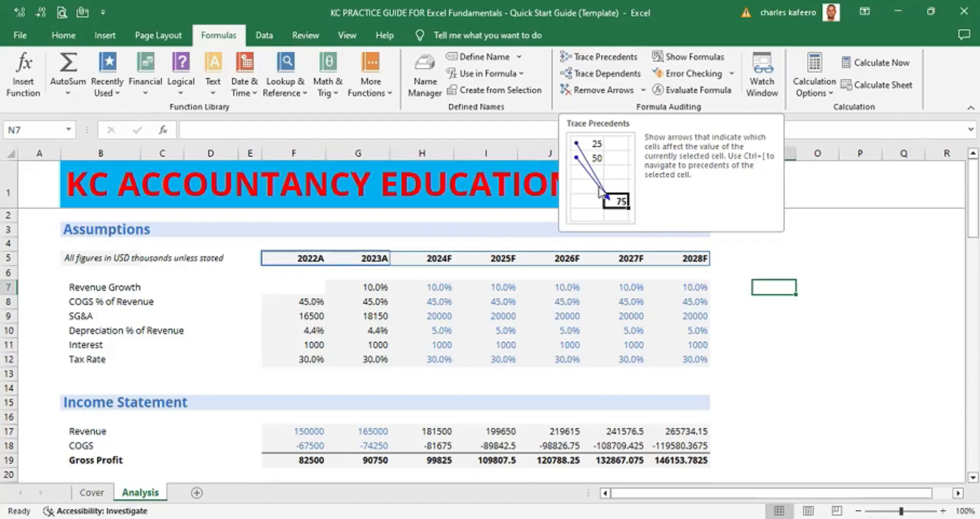
pyautogui.click(599, 73)
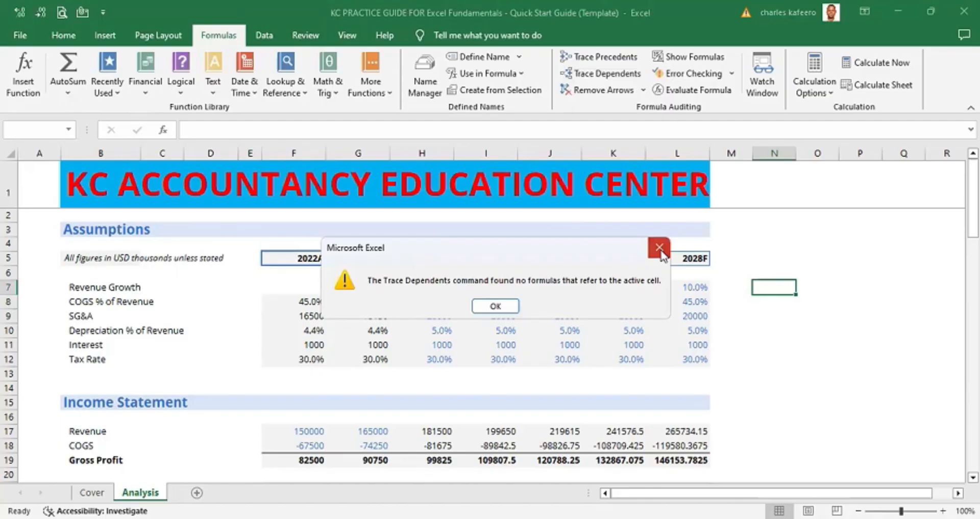
pyautogui.click(660, 250)
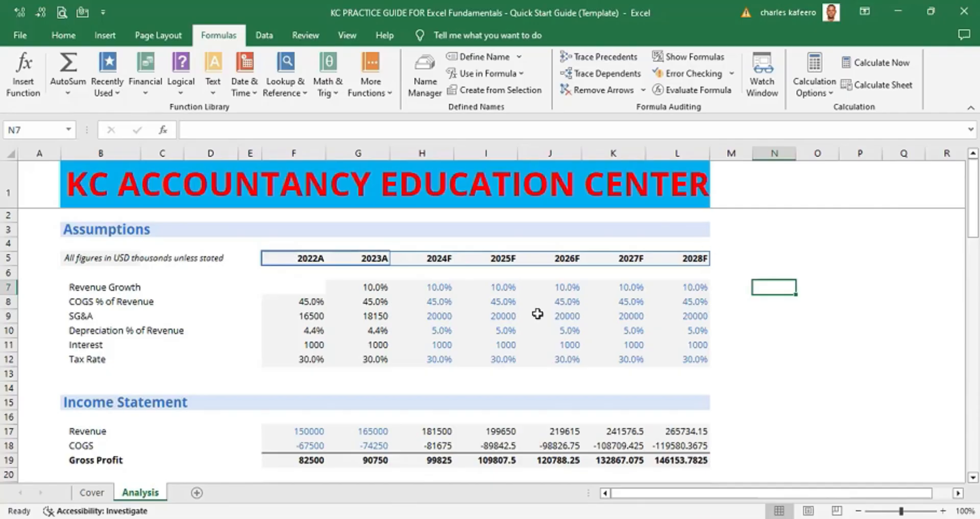
# - Trace the precedents of the 2022A COGS % of Revenue cell, remove the arrows, and review its formula
pyautogui.click(313, 302)
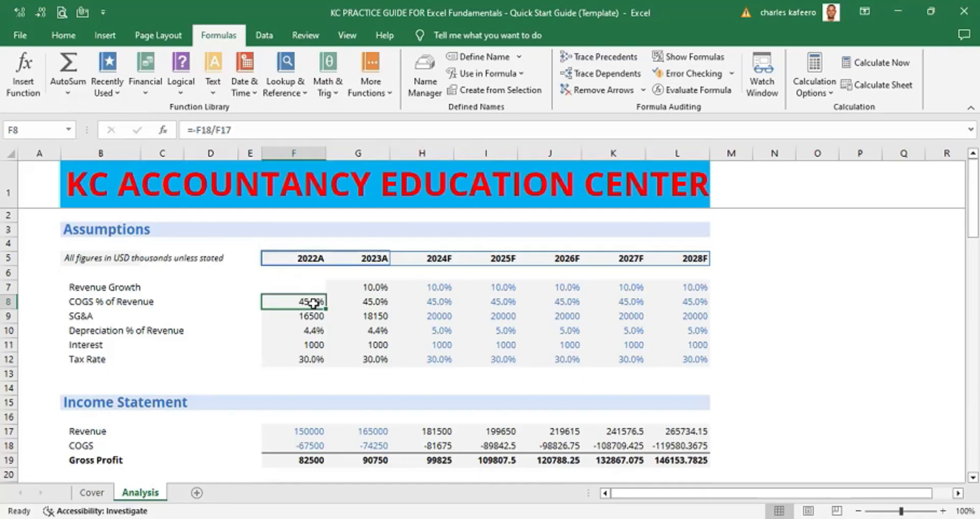
pyautogui.press('alt')
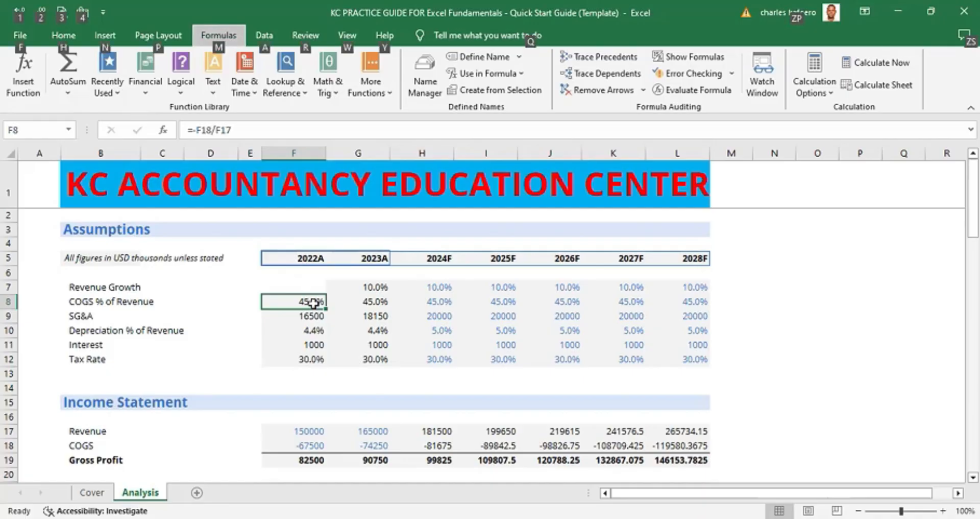
pyautogui.press('m')
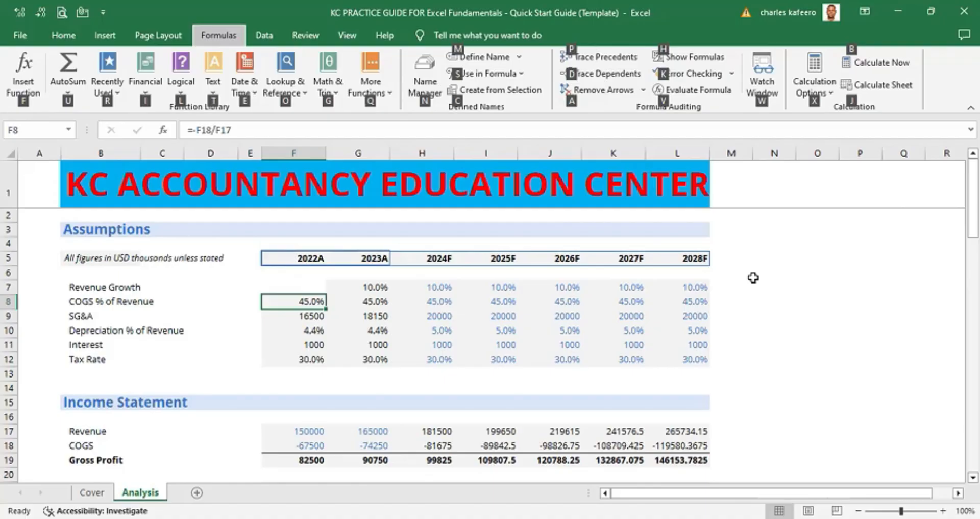
pyautogui.press('p')
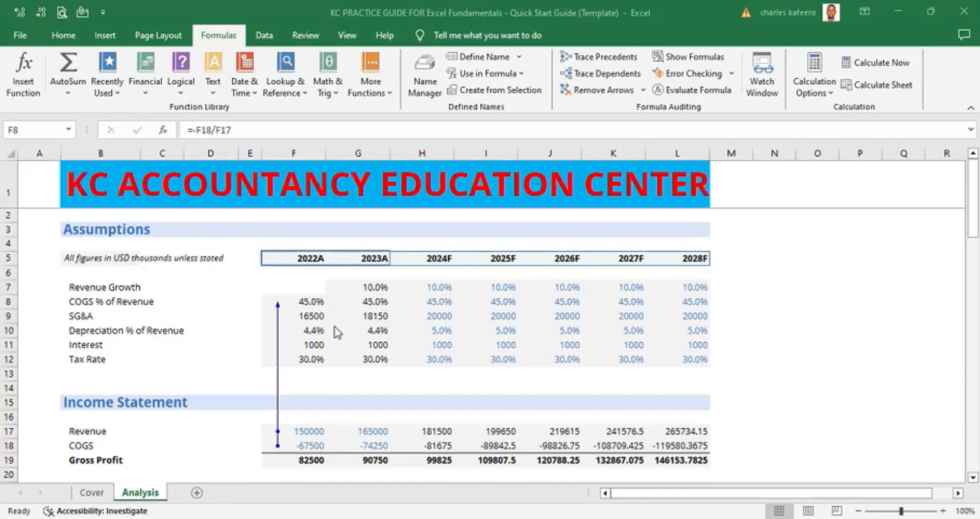
pyautogui.press('alt')
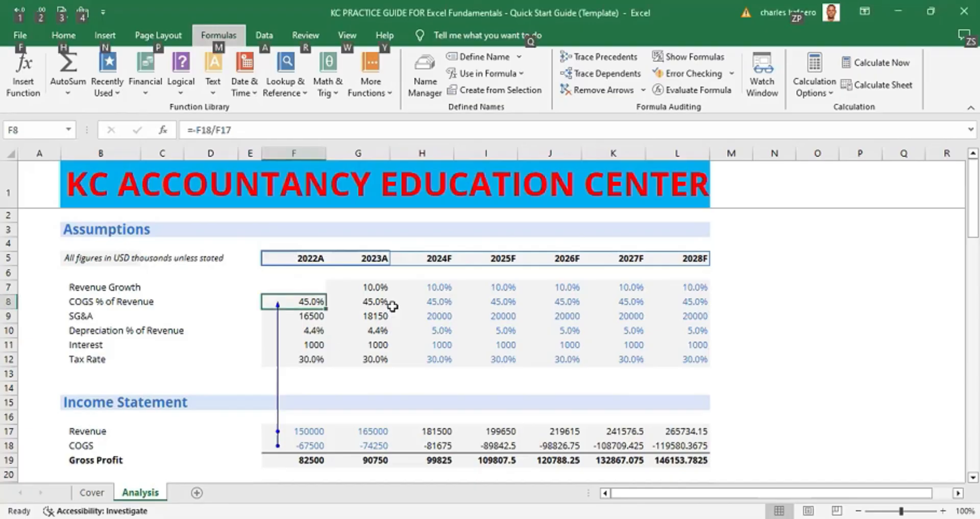
pyautogui.press('m')
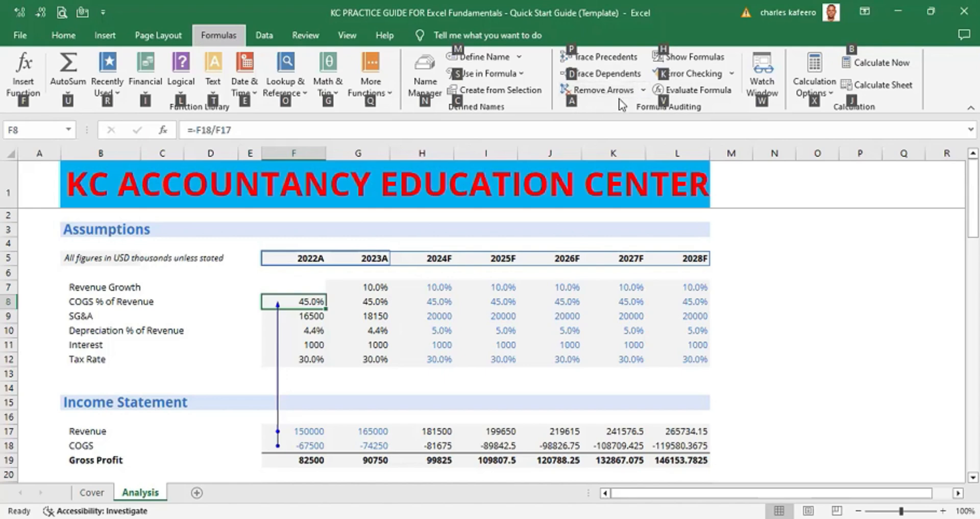
pyautogui.press('a')
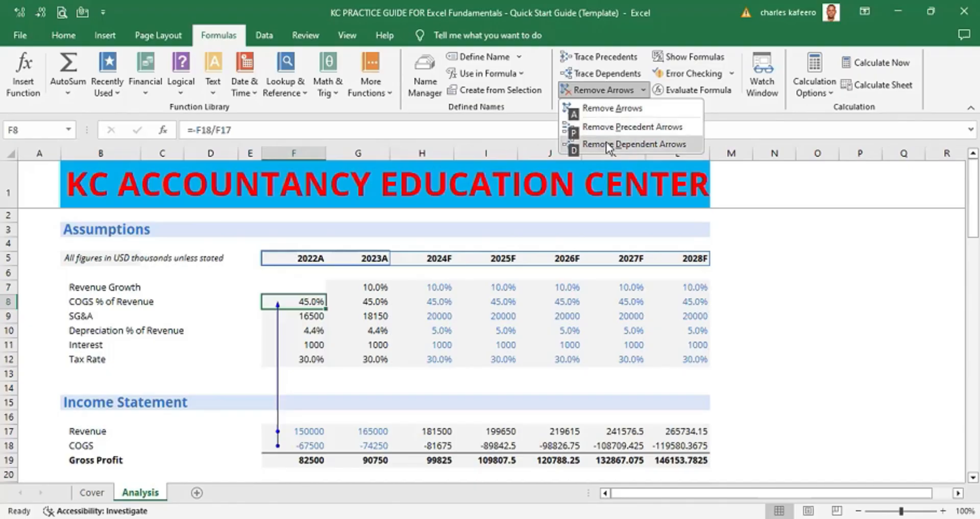
pyautogui.click(606, 113)
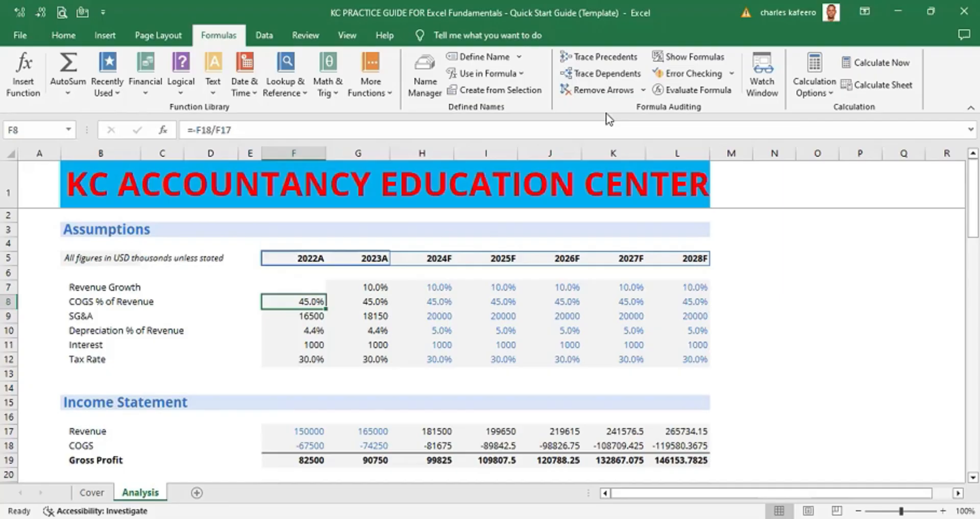
pyautogui.doubleClick(295, 306)
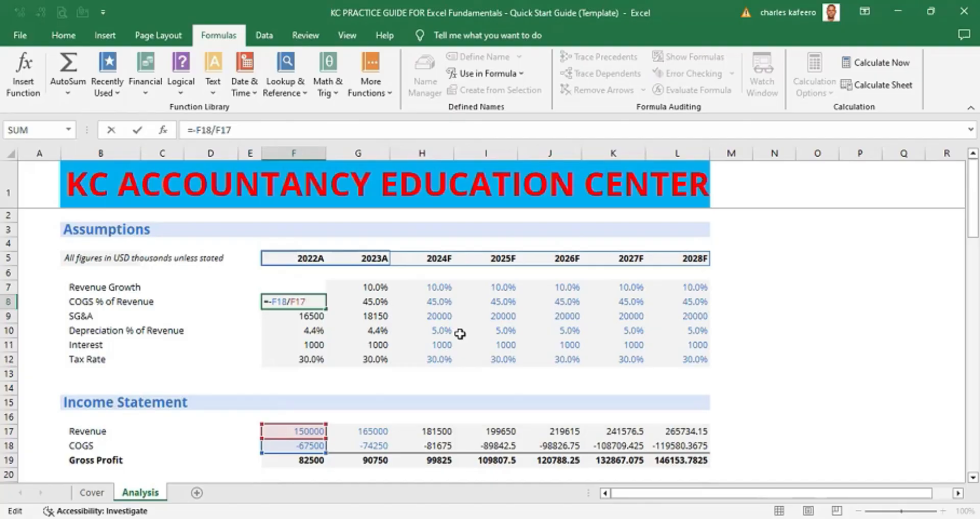
pyautogui.click(589, 376)
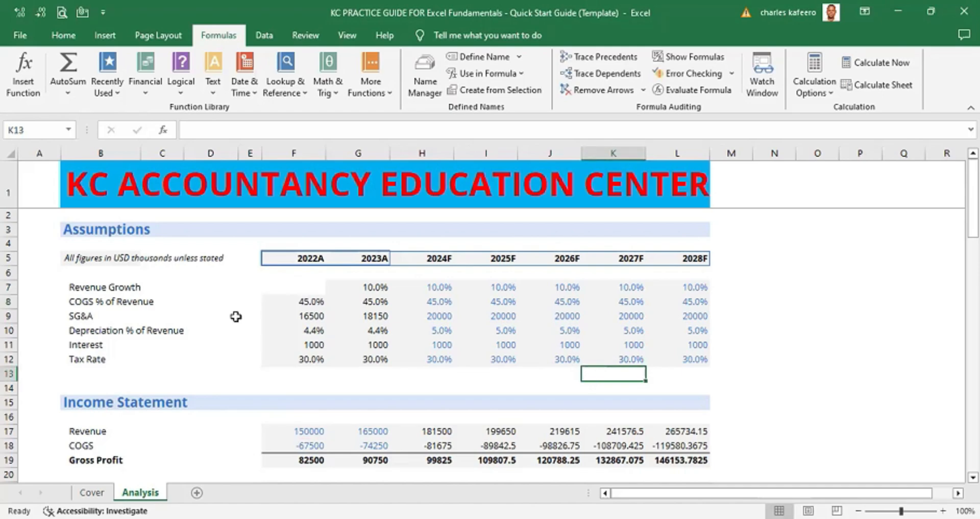
# - Scroll down to the Common Size section and select the entire SG&A row 49
pyautogui.click(45, 218)
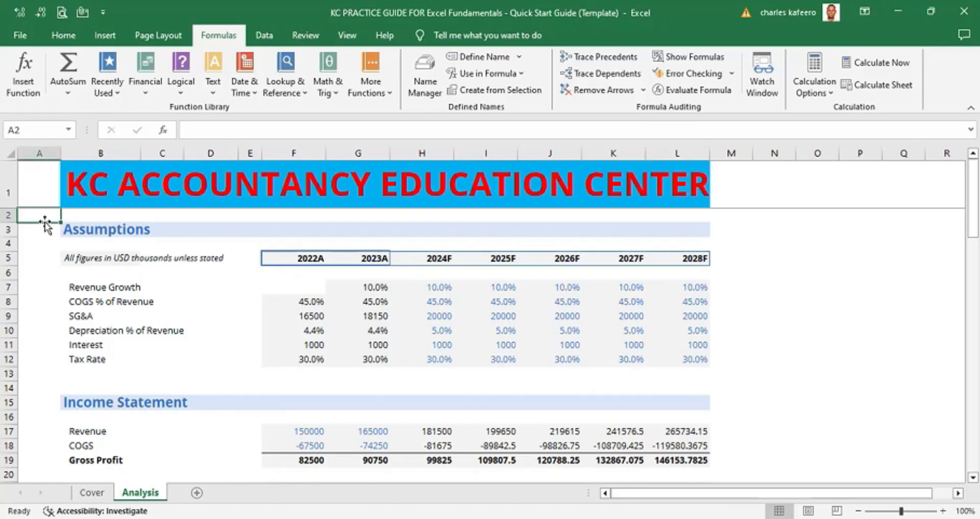
pyautogui.press('pagedown')
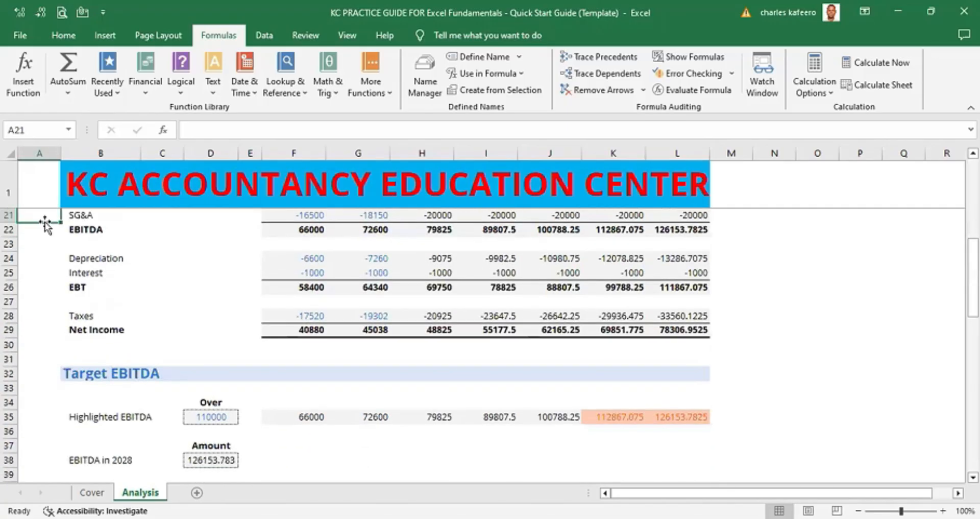
pyautogui.press('pagedown')
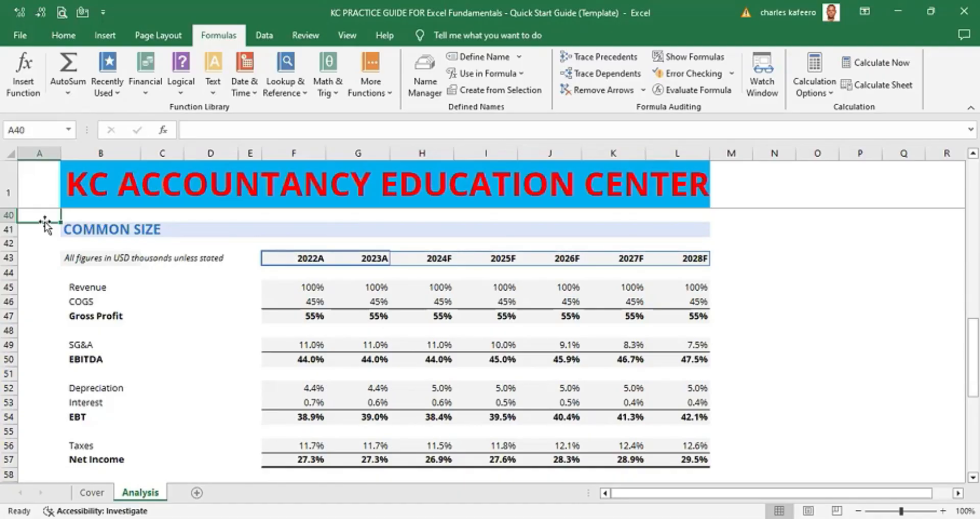
pyautogui.click(8, 346)
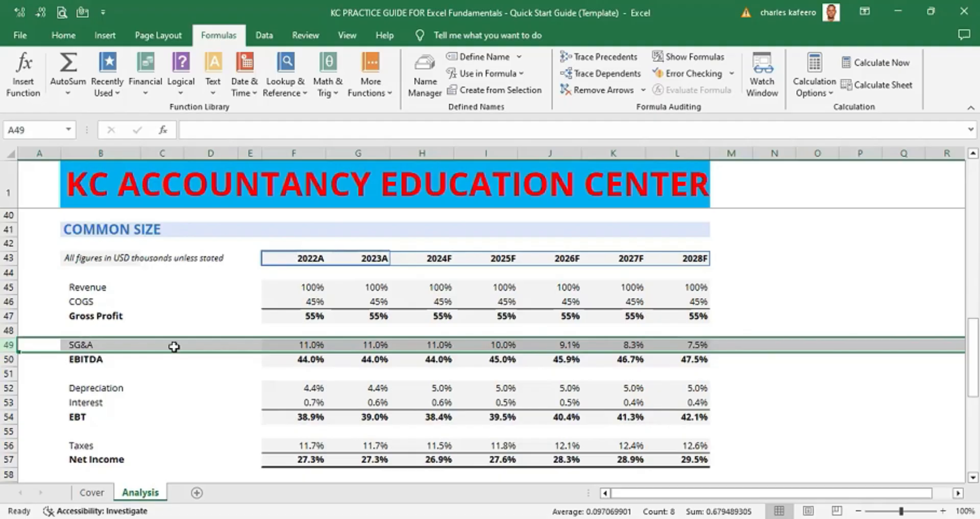
# - Open the formula of the 2022A SG&A common-size cell for editing and confirm it unchanged
pyautogui.click(322, 346)
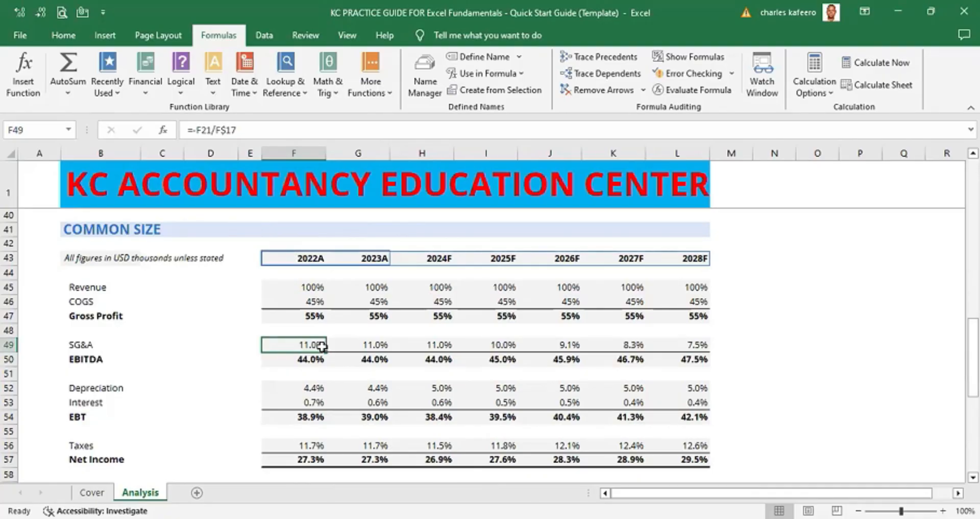
pyautogui.doubleClick(322, 346)
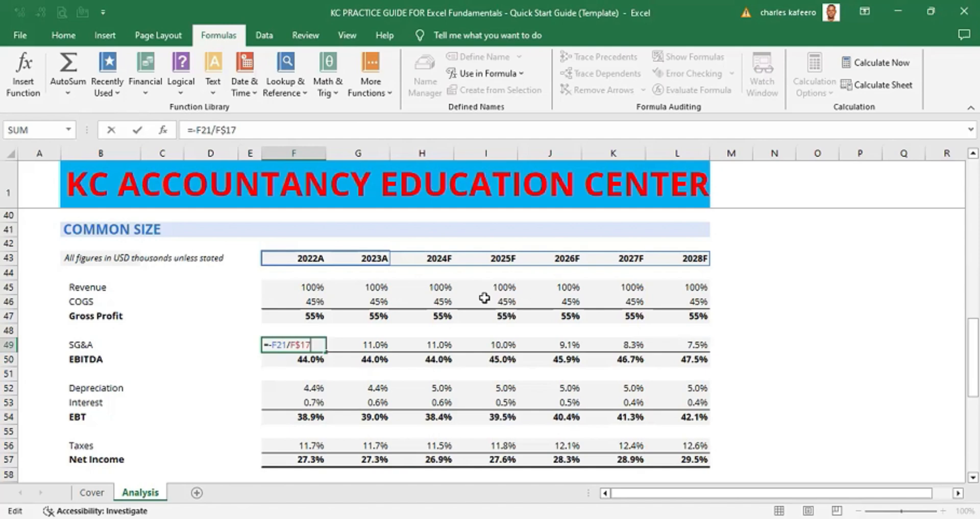
pyautogui.hotkey('ctrl', 'Return')
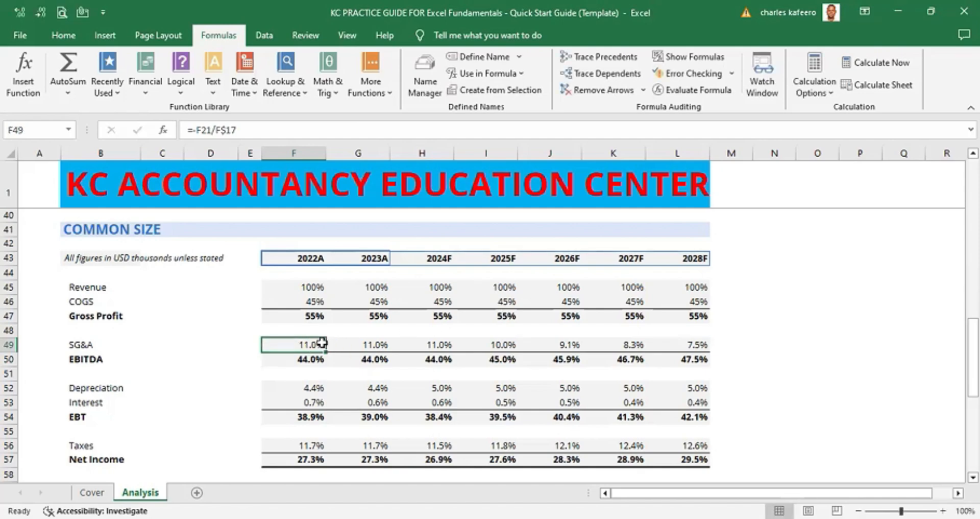
# - Trace the precedents of the 2022A SG&A common-size cell and follow the arrow up to the income statement
pyautogui.click(352, 350)
pyautogui.click(314, 345)
pyautogui.press('alt')
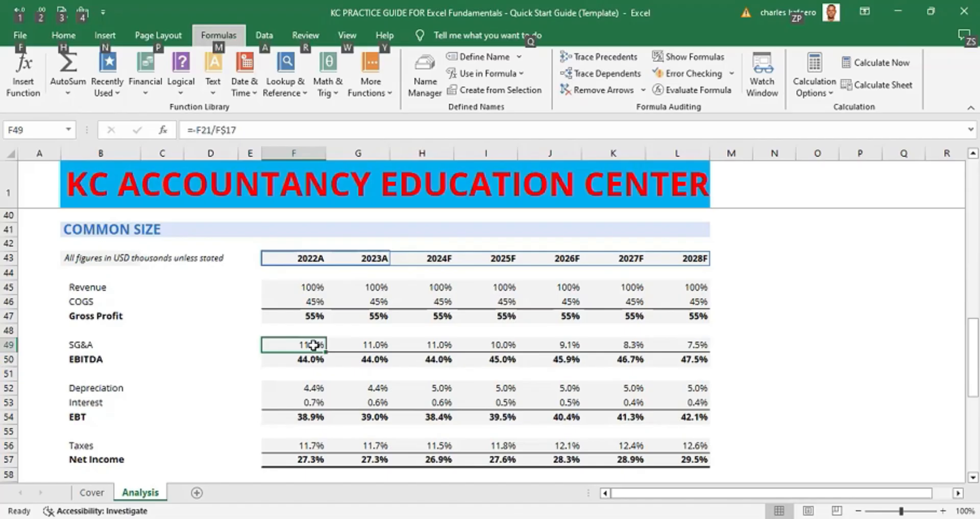
pyautogui.press('m')
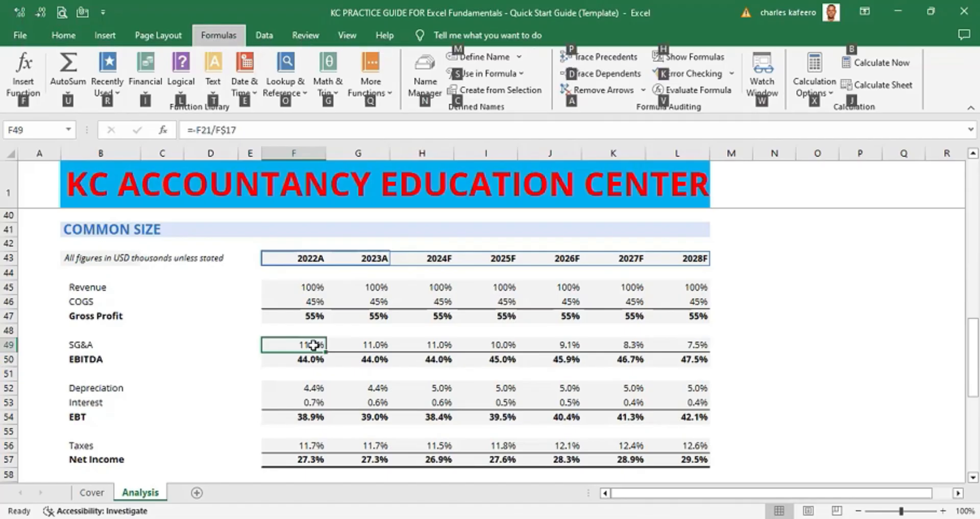
pyautogui.press('p')
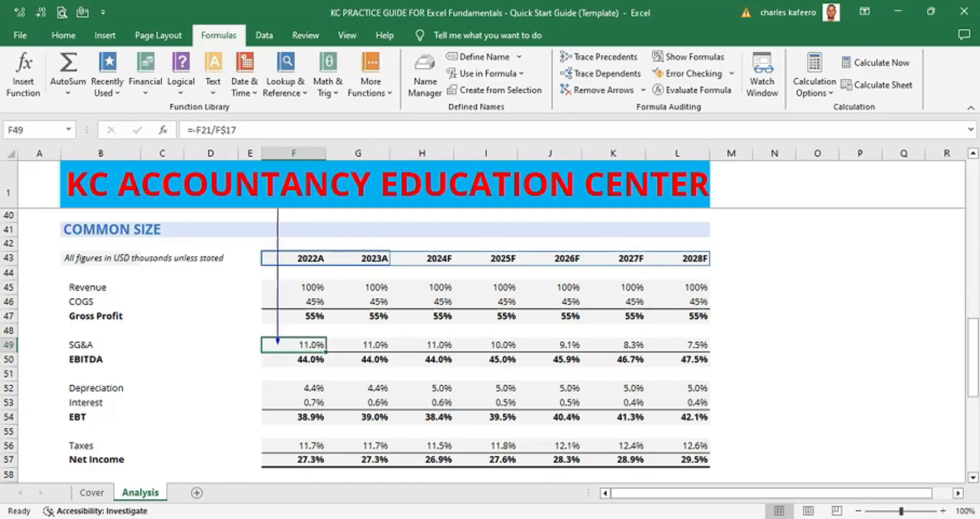
pyautogui.scroll(3, 490, 347)
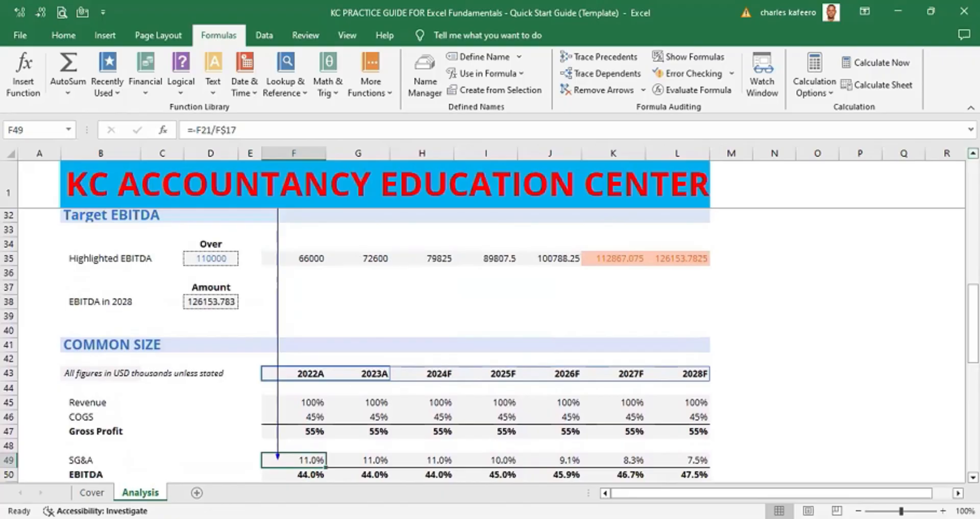
pyautogui.scroll(2, 490, 347)
pyautogui.scroll(4, 490, 347)
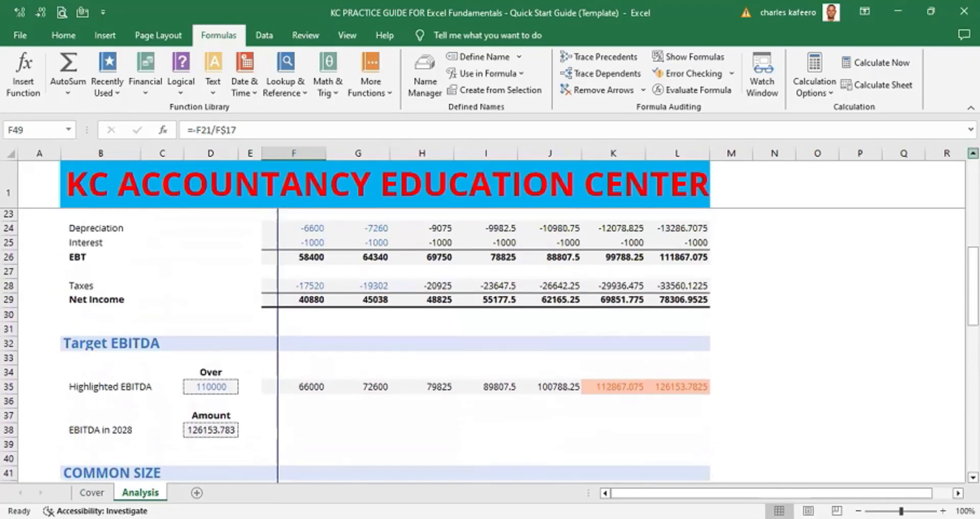
pyautogui.scroll(1, 498, 324)
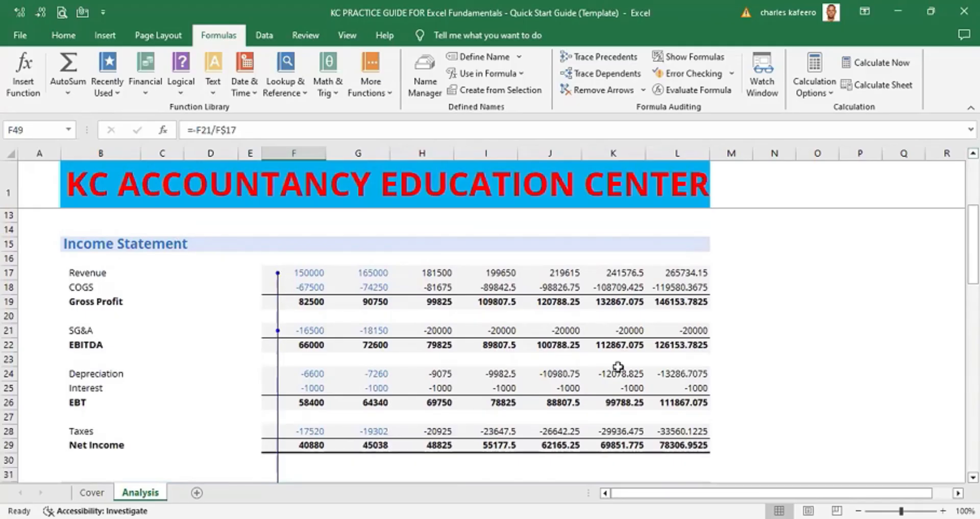
pyautogui.scroll(-9, 388, 346)
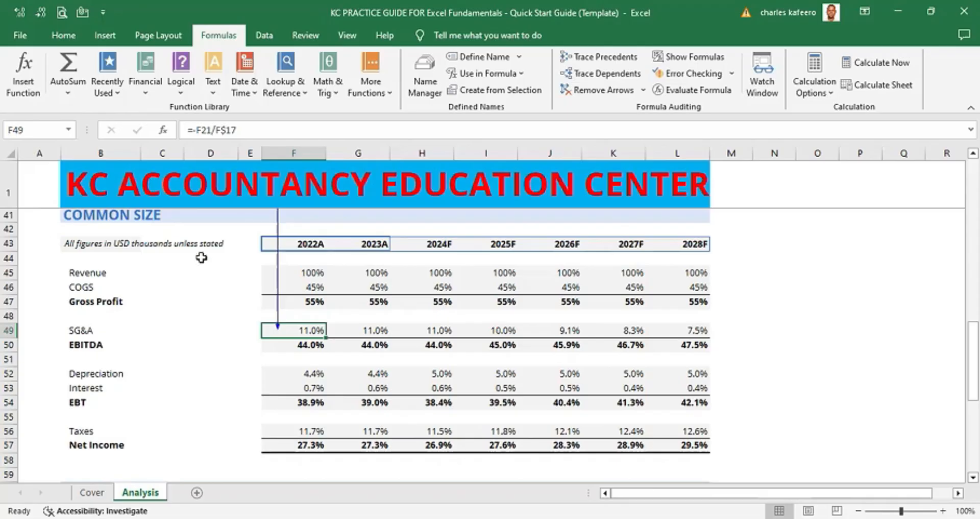
# - Select the entire 2022A column F and scroll up through the sheet
pyautogui.hotkey('ctrl', 'space')
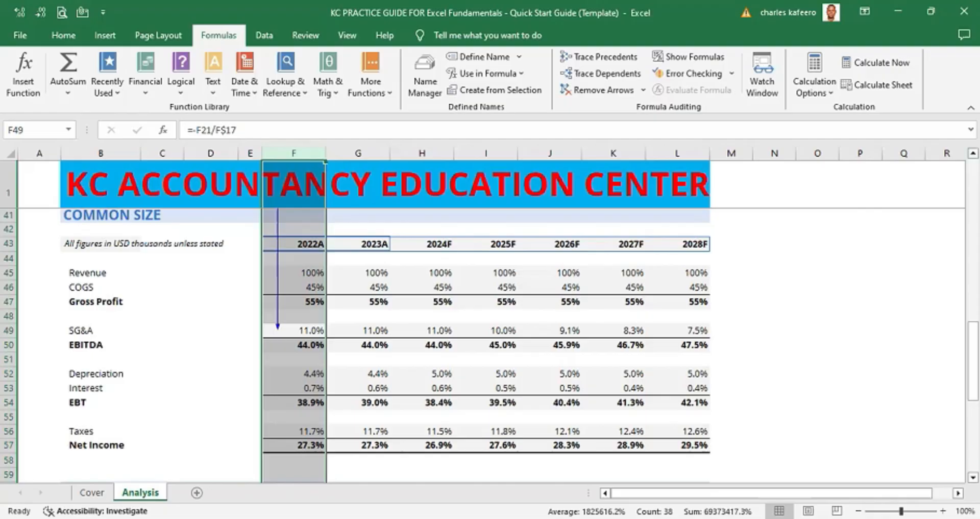
pyautogui.click(972, 153)
pyautogui.click(973, 152)
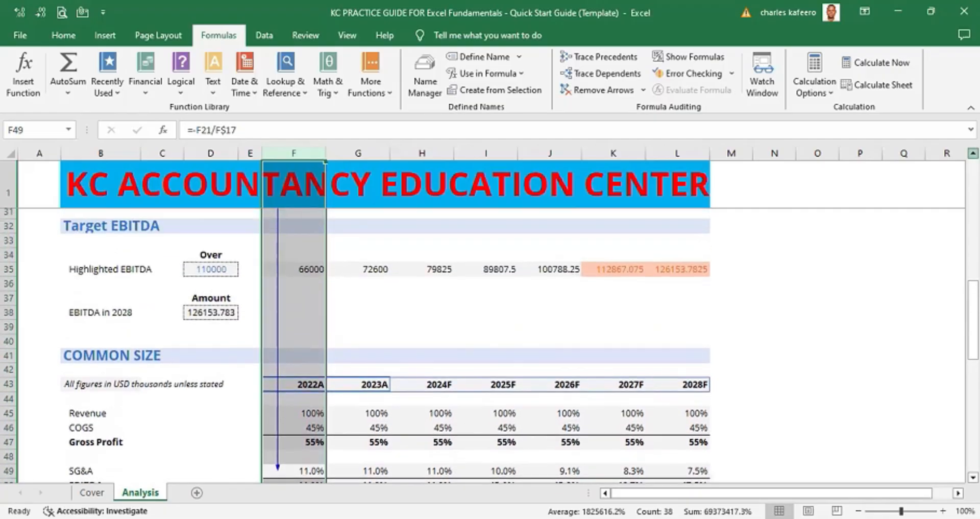
pyautogui.click(973, 153)
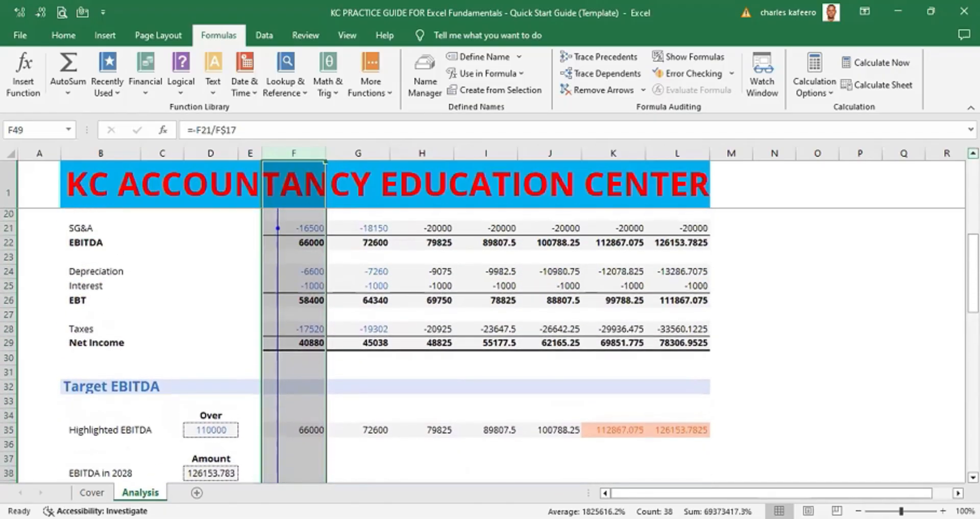
pyautogui.click(972, 153)
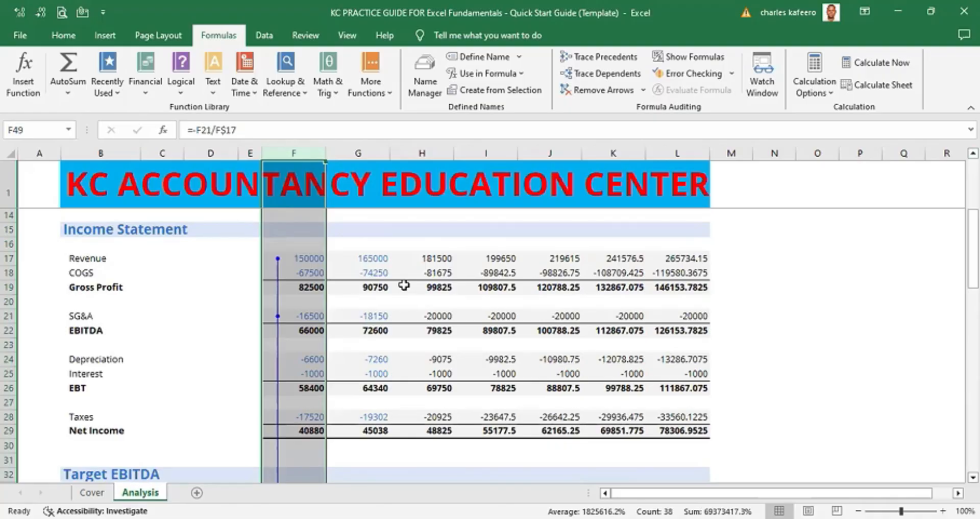
# - Remove all tracer arrows from the worksheet
pyautogui.hotkey('ctrl', 'Home')
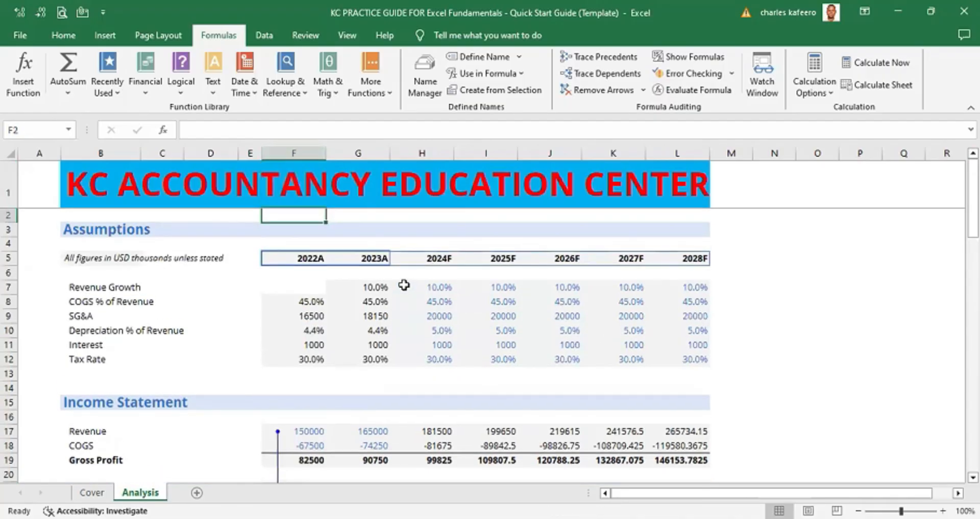
pyautogui.press('pagedown')
pyautogui.press('pagedown')
pyautogui.press('pagedown')
pyautogui.press('pagedown')
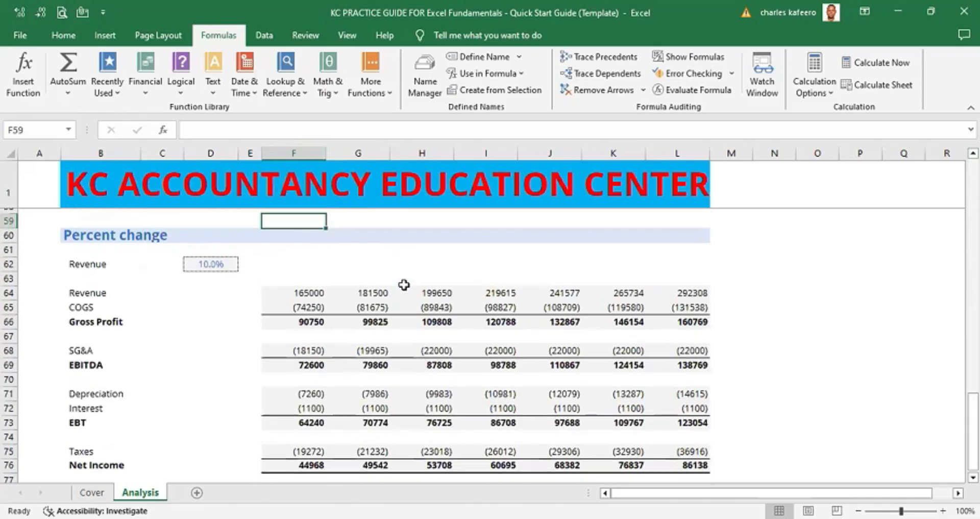
pyautogui.press('pageup')
pyautogui.press('pageup')
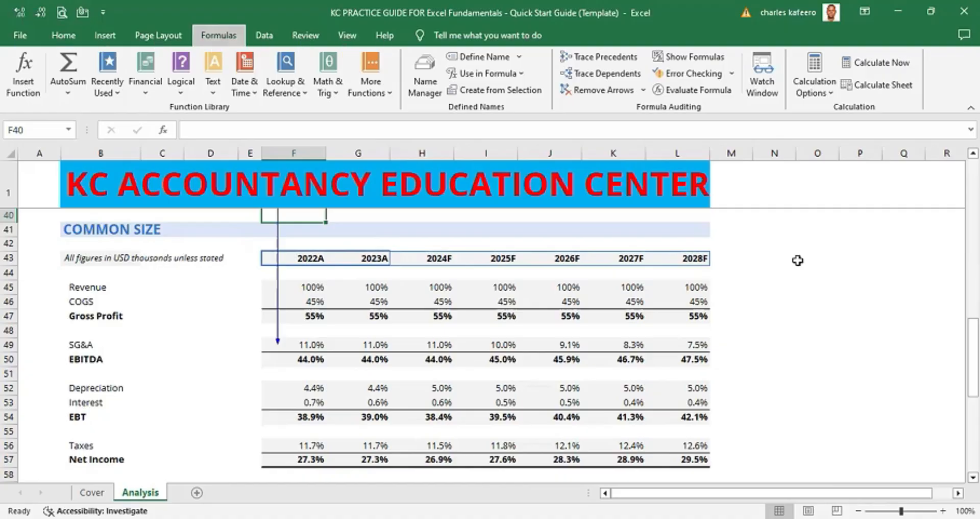
pyautogui.press('alt')
pyautogui.press('m')
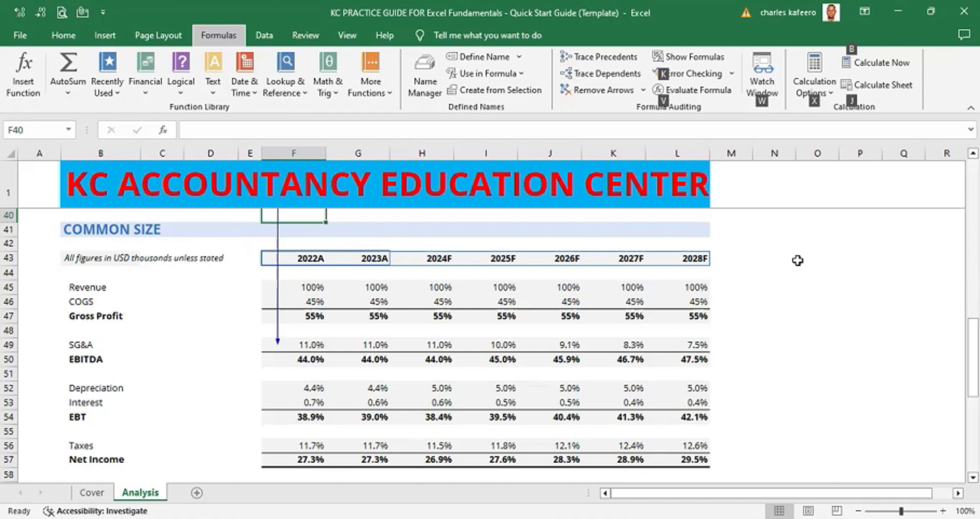
pyautogui.press('a')
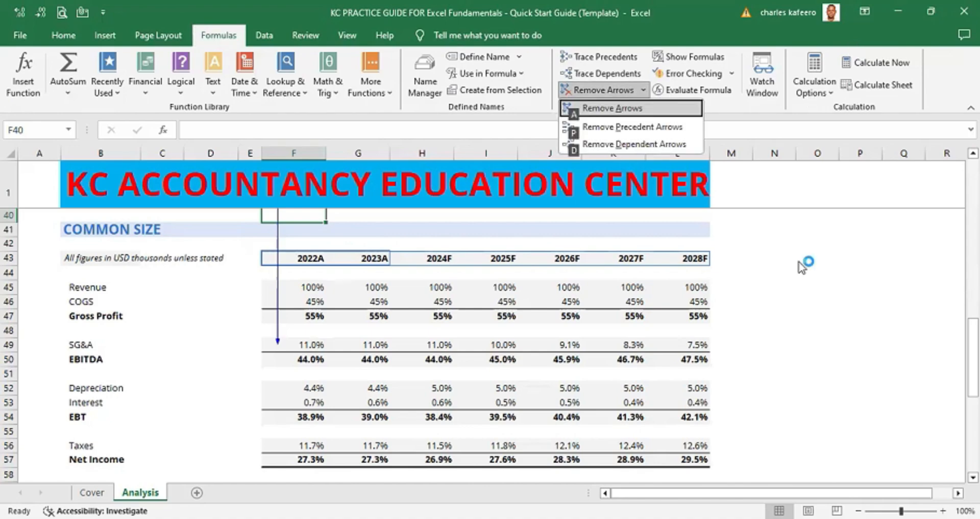
pyautogui.press('a')
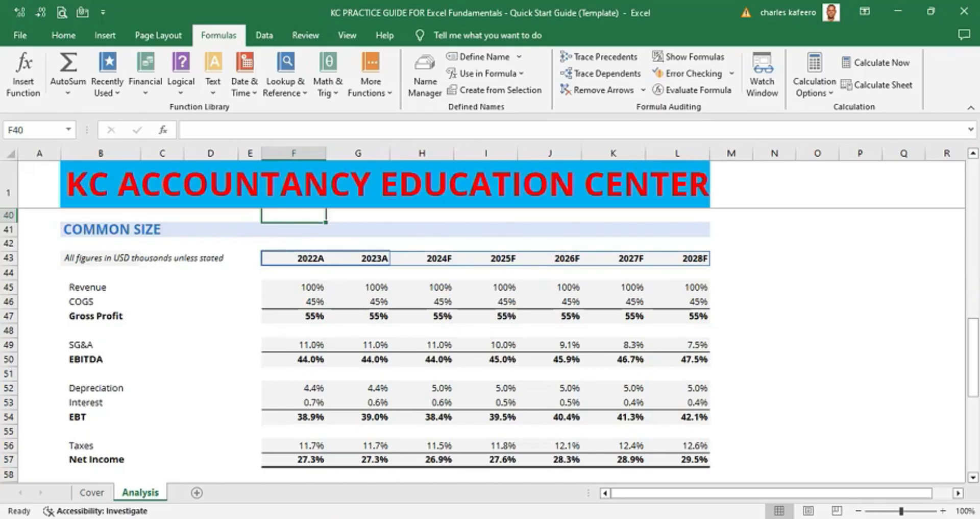
# - Trace the dependents of the 2028 Highlighted EBITDA cell L35 in the Target EBITDA section
pyautogui.click(973, 230)
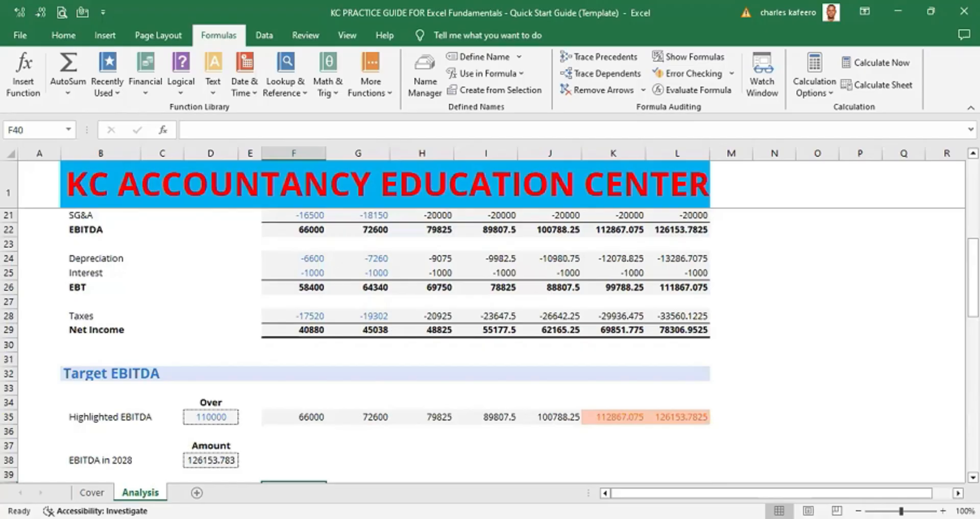
pyautogui.click(974, 329)
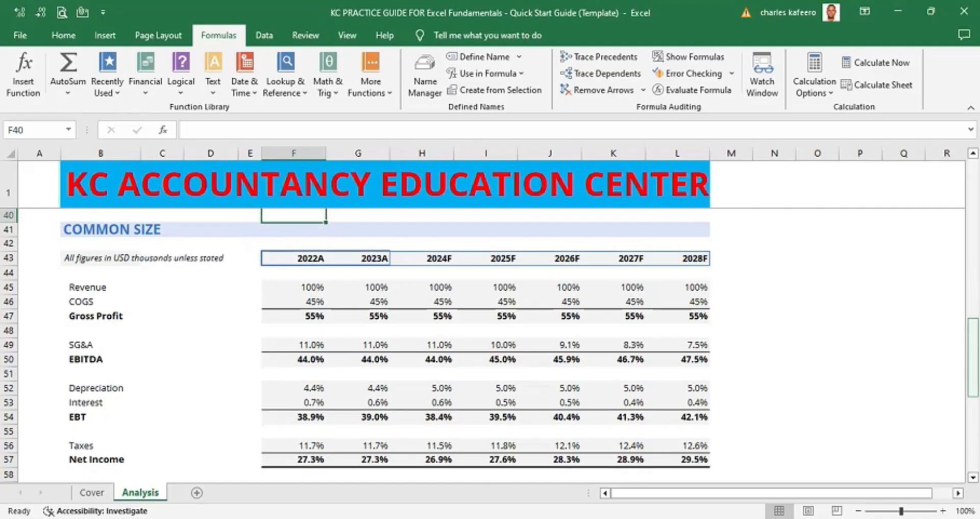
pyautogui.press('pageup')
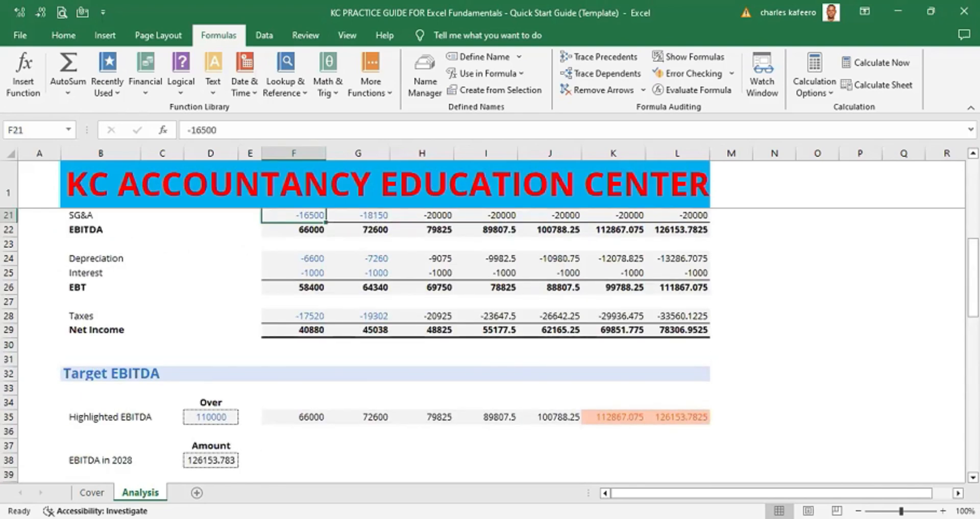
pyautogui.click(687, 419)
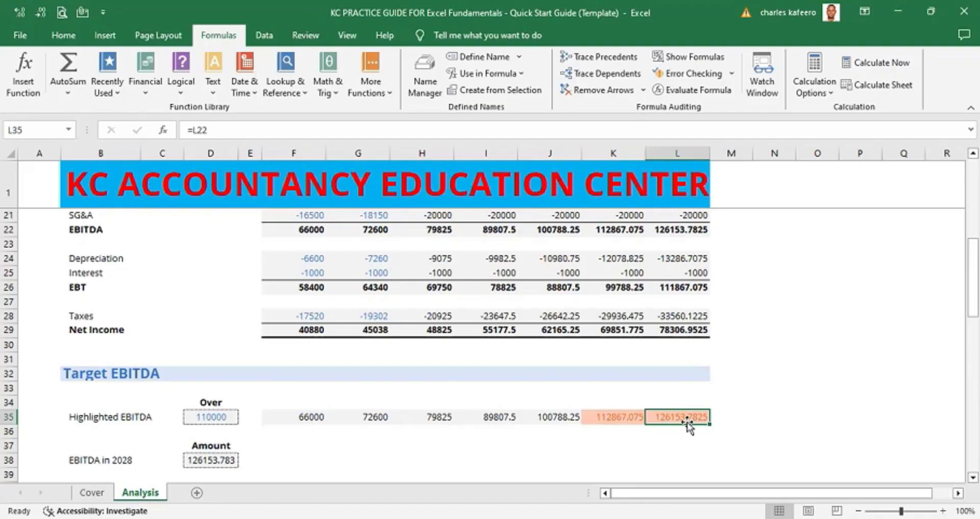
pyautogui.press('alt')
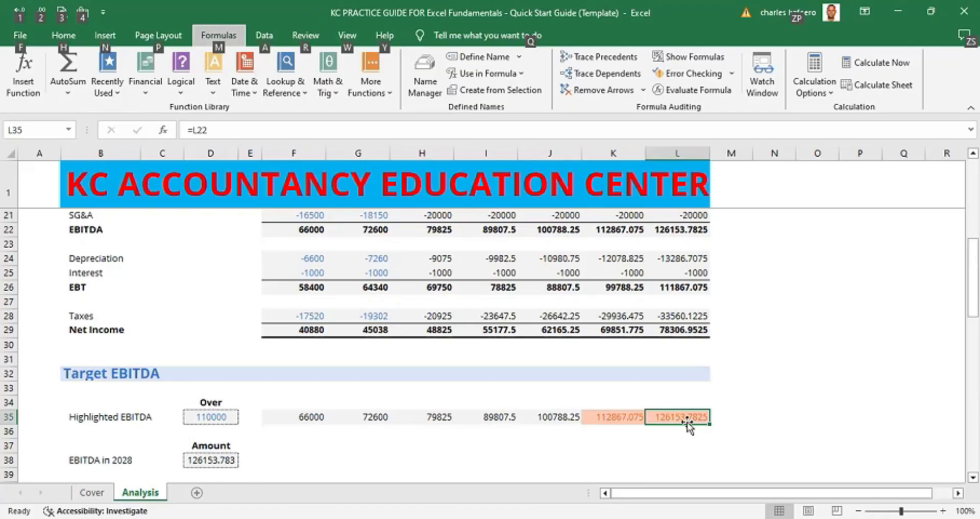
pyautogui.press('m')
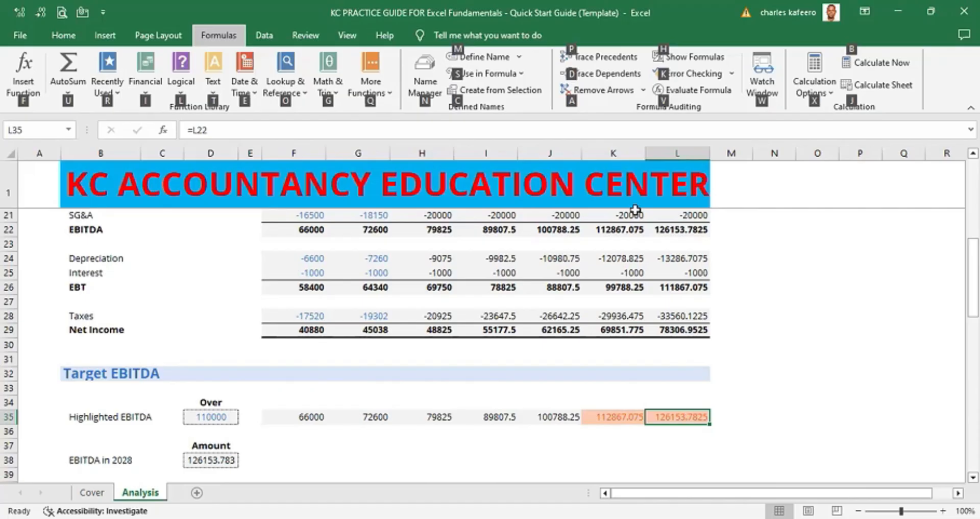
pyautogui.click(606, 78)
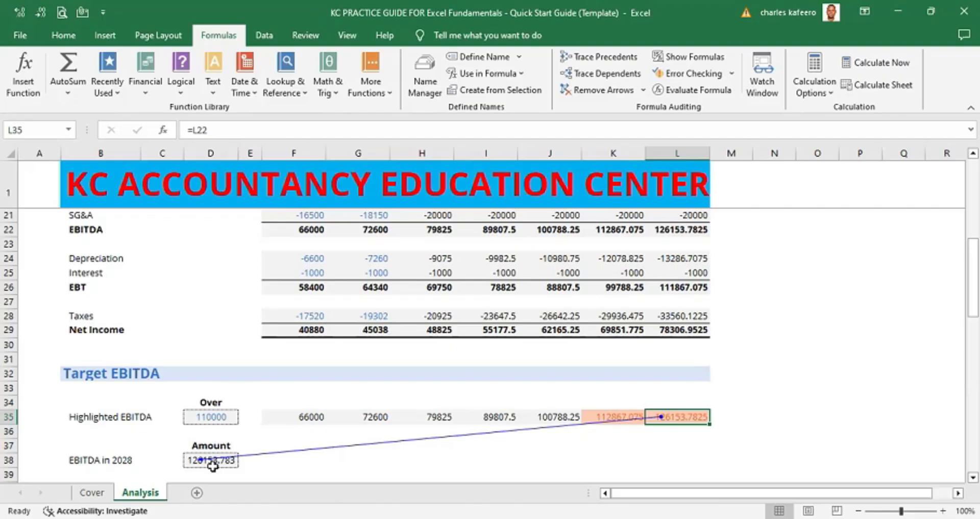
# - Remove the tracer arrows again
pyautogui.press('alt')
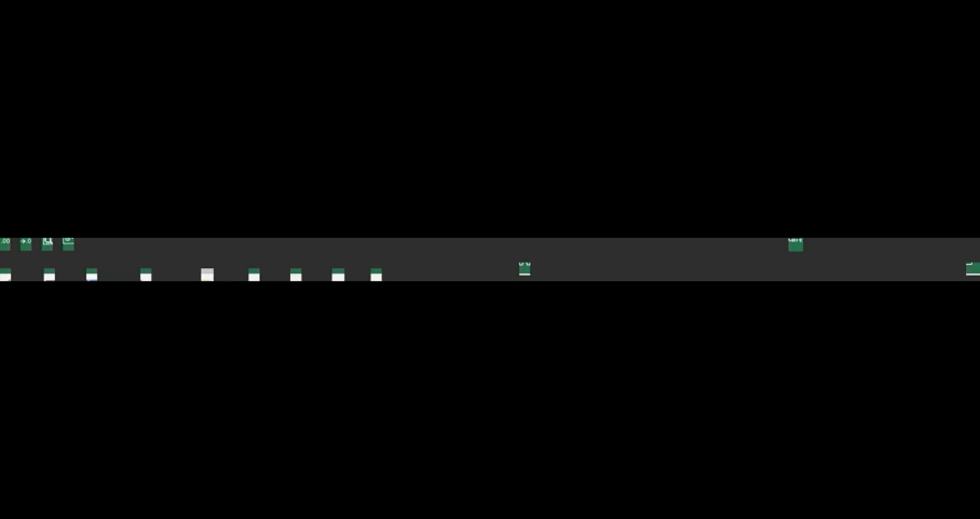
pyautogui.press('m')
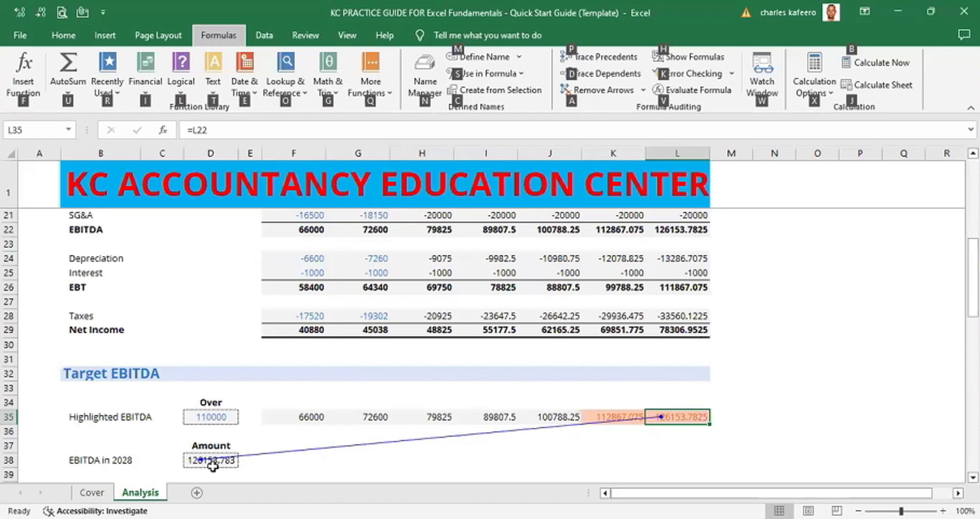
pyautogui.press('a')
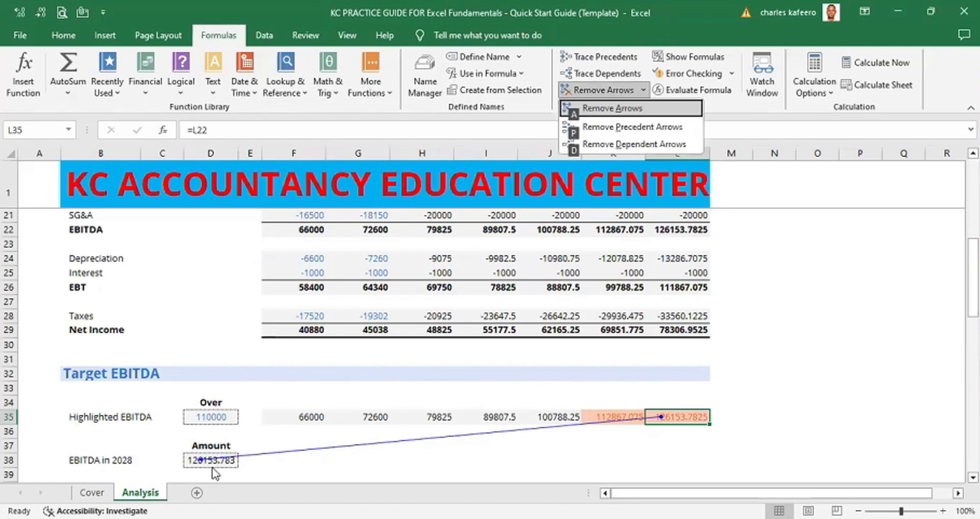
pyautogui.press('a')
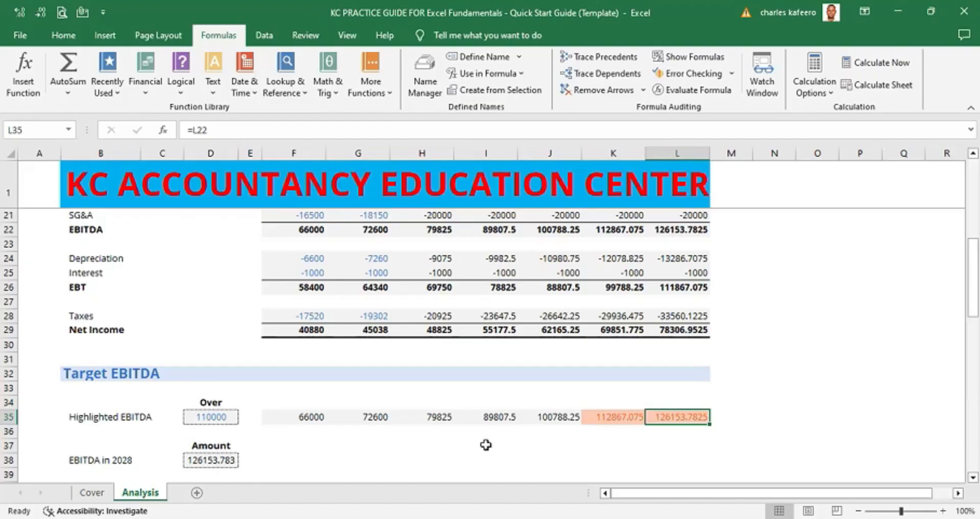
# - Review the descriptions of the Trace Precedents and Trace Dependents tools
pyautogui.scroll(6, 485, 337)
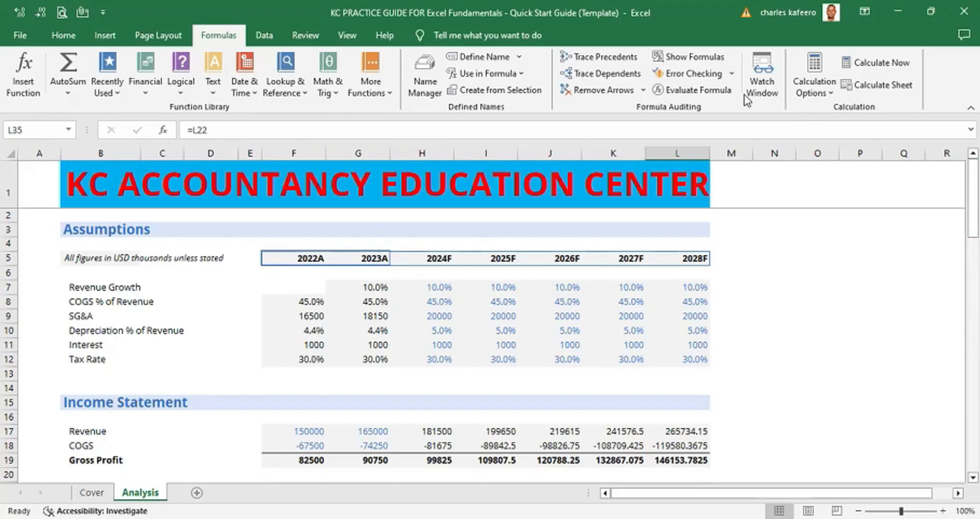
pyautogui.click(615, 58)
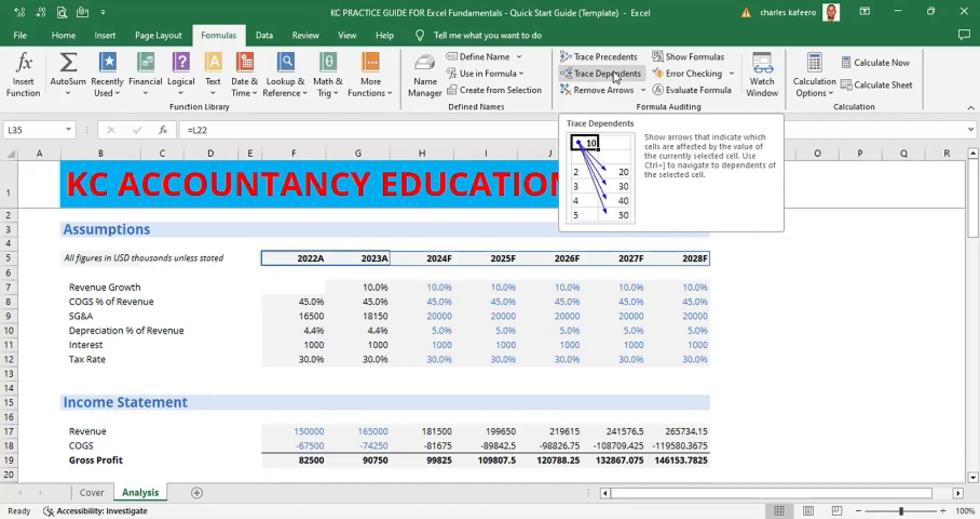
pyautogui.click(784, 315)
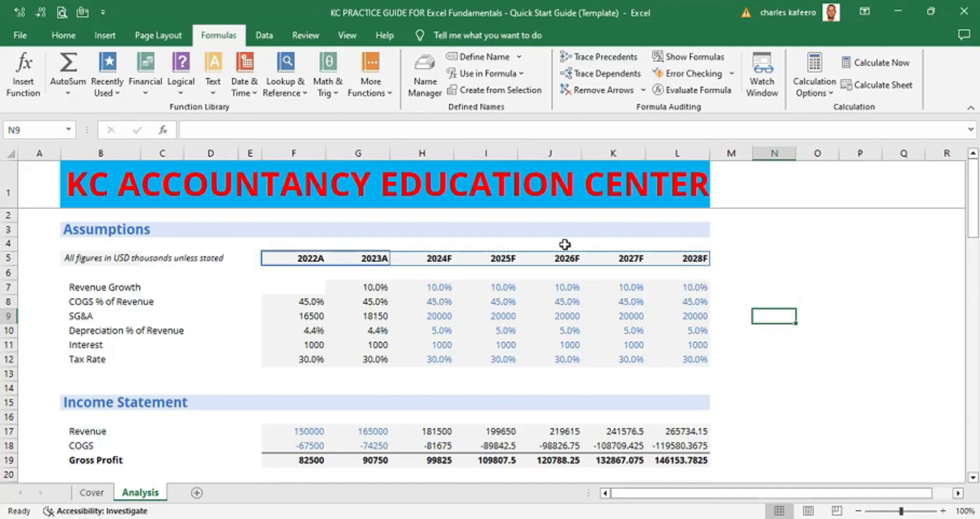
# - Select the EBITDA in 2028 amount cell and jump to its precedent cell, repeating a few times
pyautogui.click(28, 234)
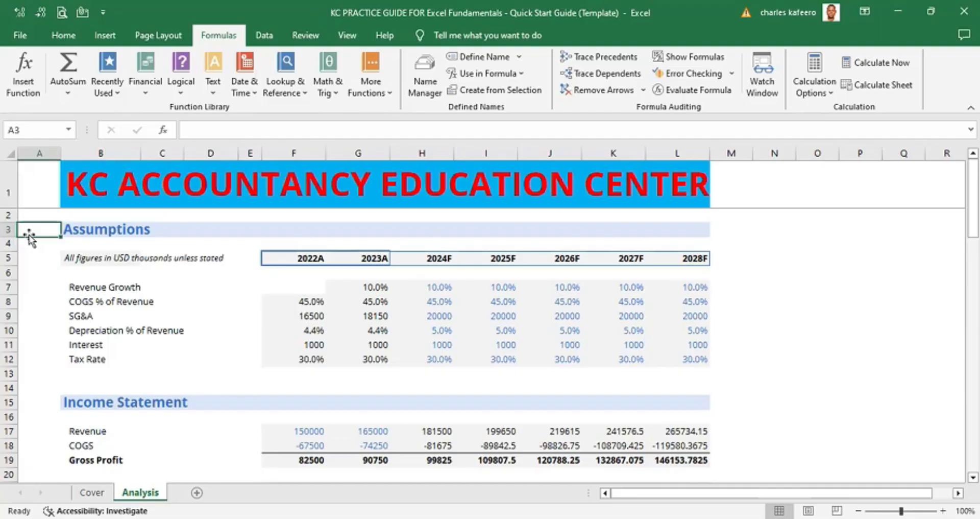
pyautogui.press('pagedown')
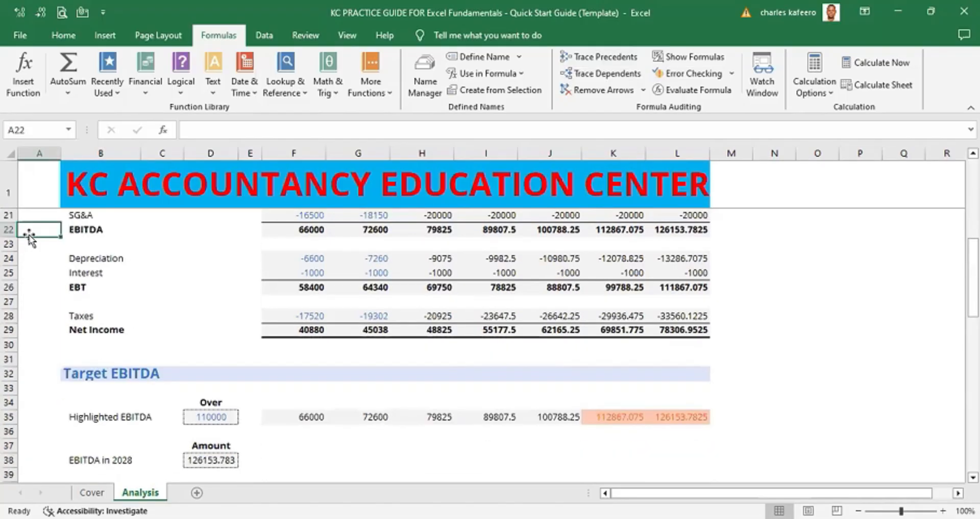
pyautogui.press('pagedown')
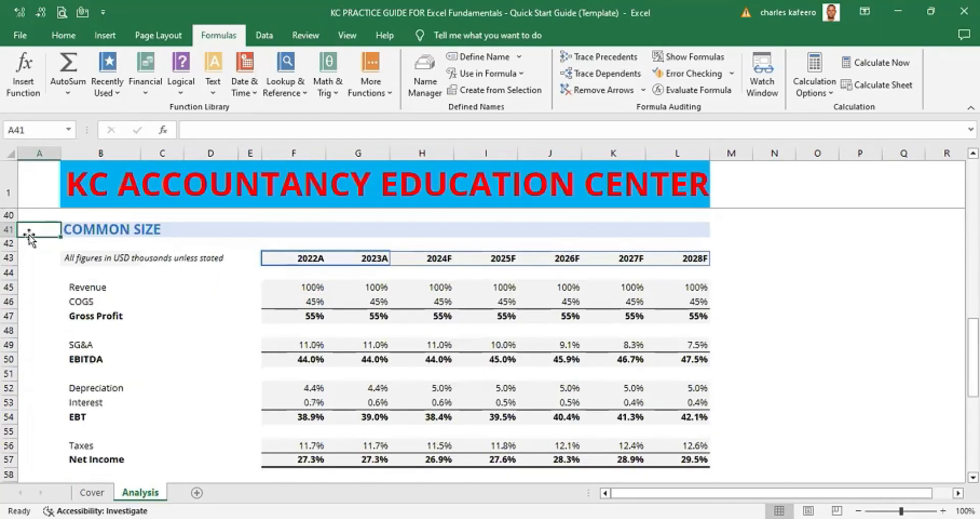
pyautogui.press('pageup')
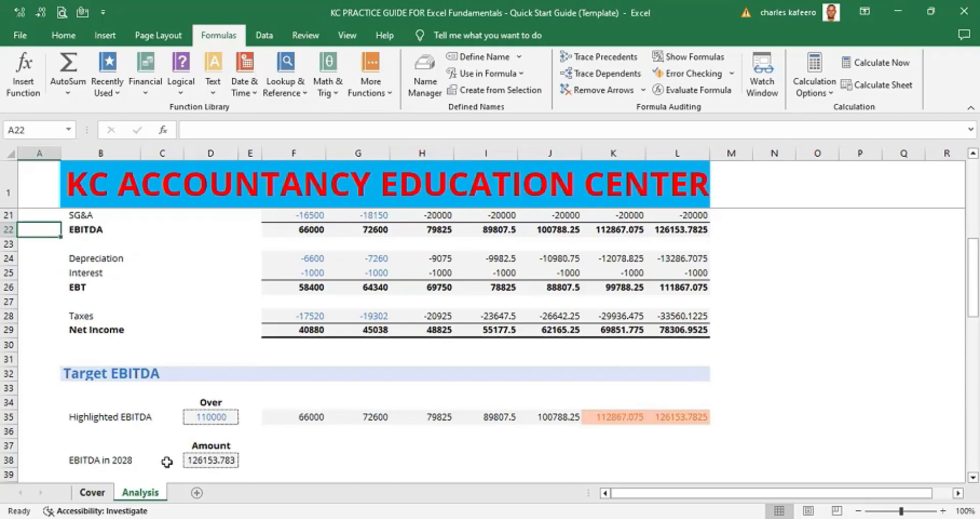
pyautogui.click(211, 460)
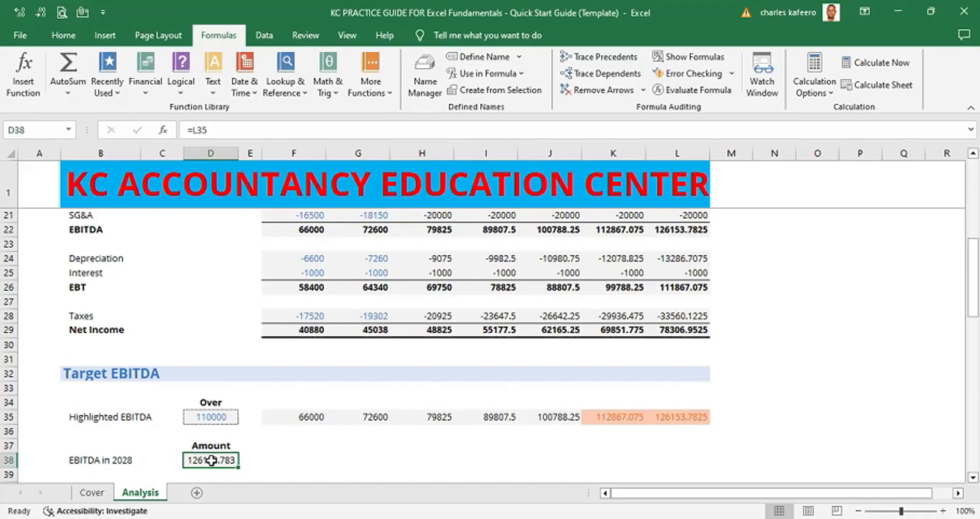
pyautogui.hotkey('ctrl', '[')
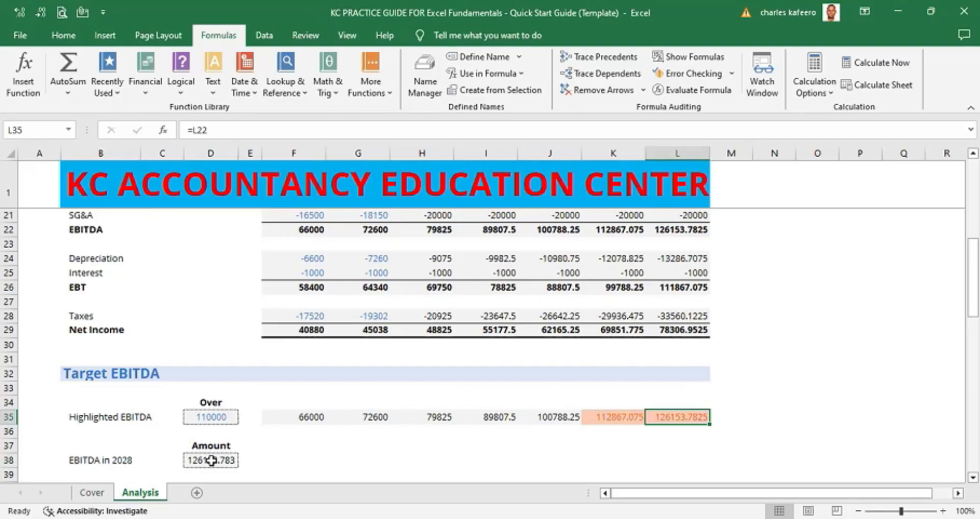
pyautogui.click(210, 460)
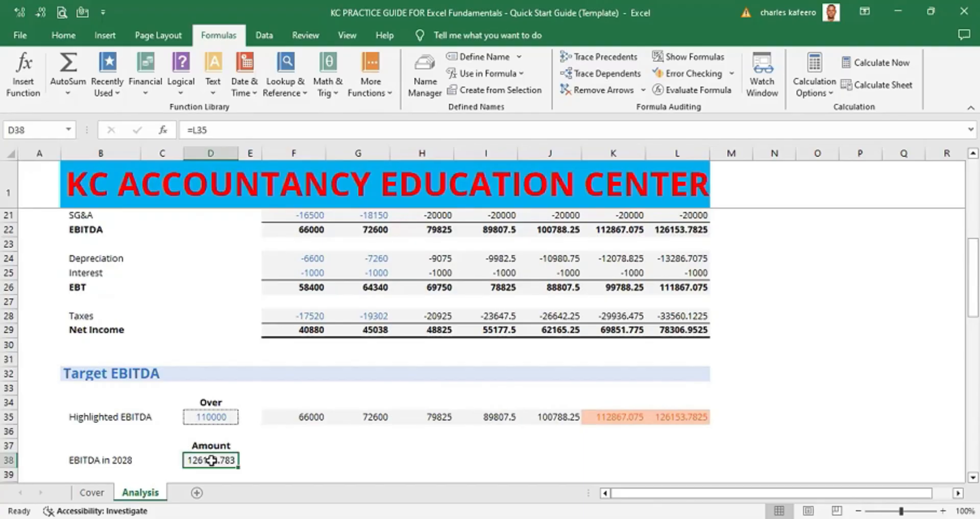
pyautogui.hotkey('ctrl', '[')
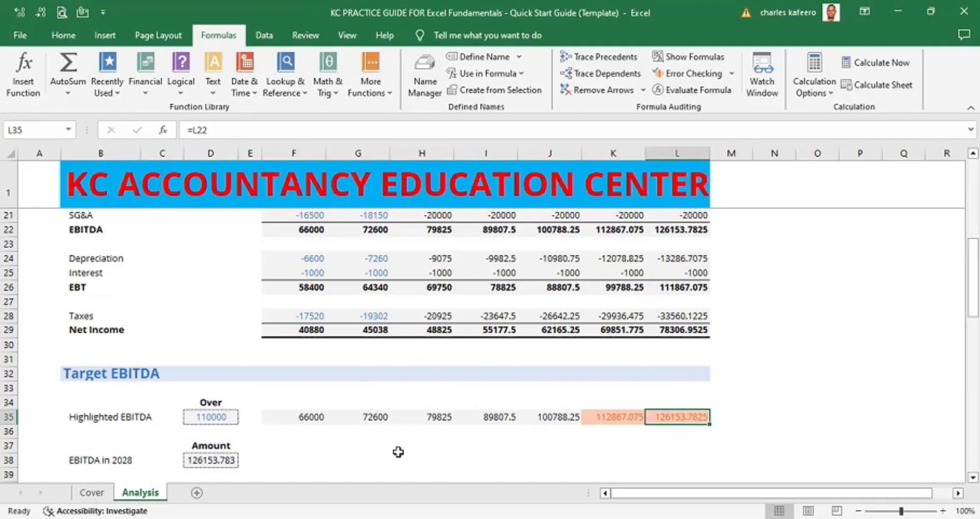
pyautogui.click(209, 460)
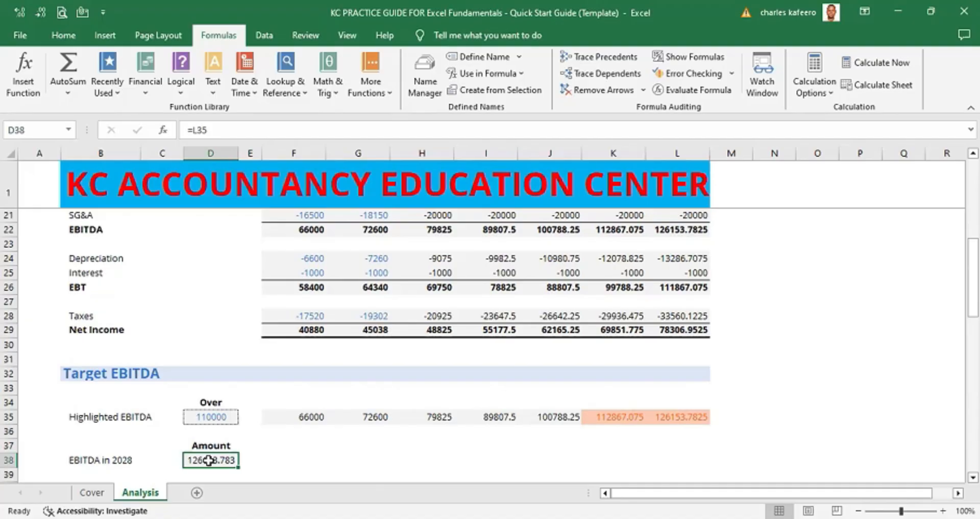
pyautogui.hotkey('ctrl', '[')
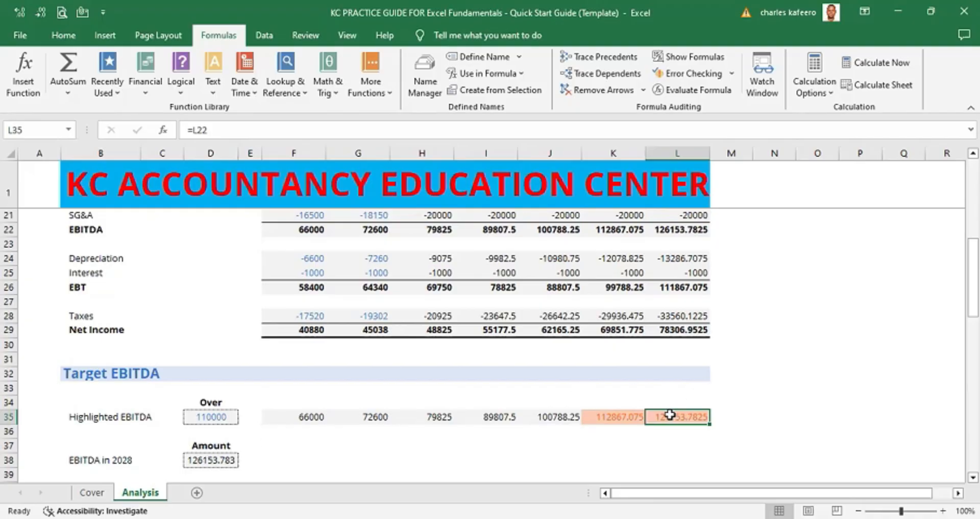
# - Select the 2028 Highlighted EBITDA cell and jump to its dependent cell, repeating once more
pyautogui.click(219, 461)
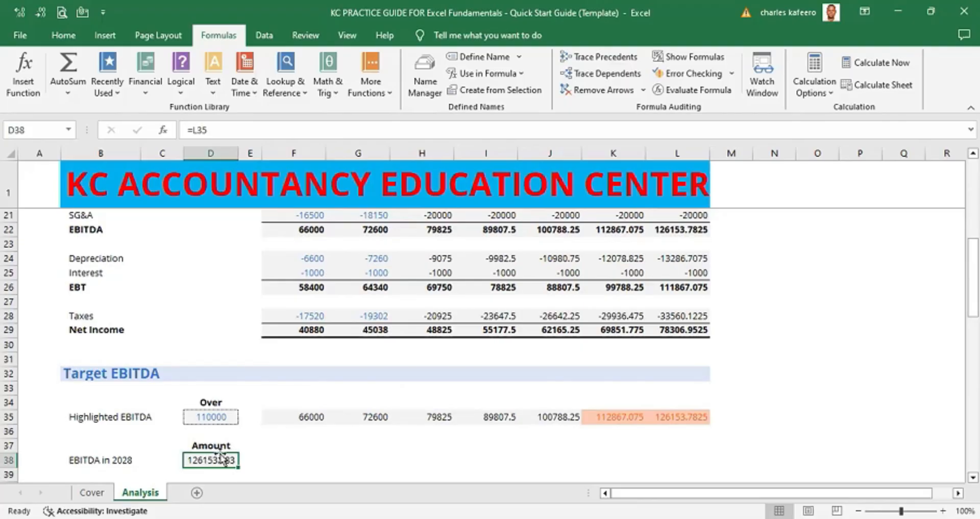
pyautogui.click(687, 419)
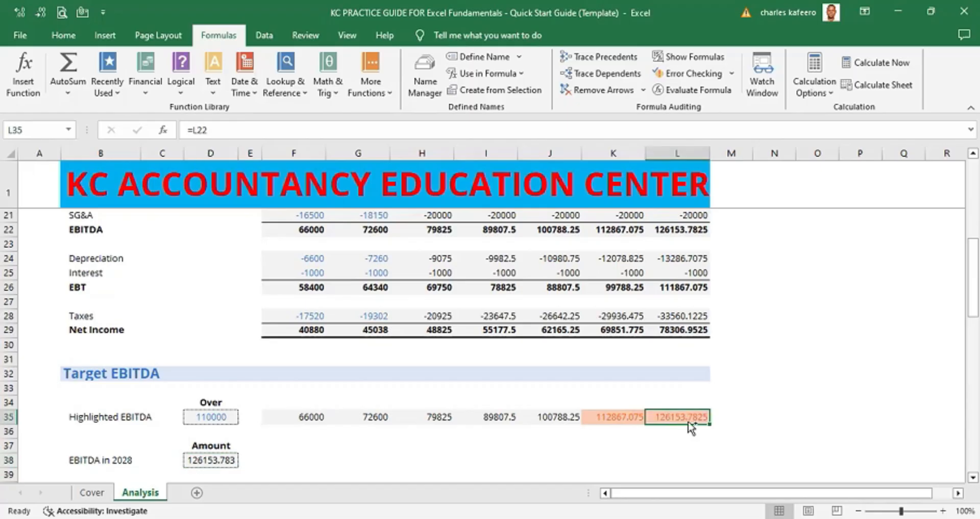
pyautogui.hotkey('ctrl', ']')
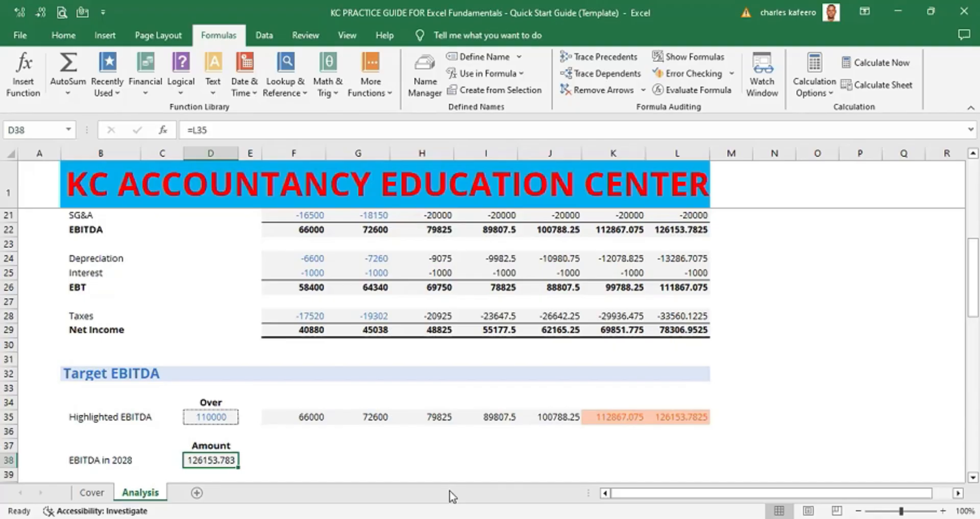
pyautogui.click(691, 417)
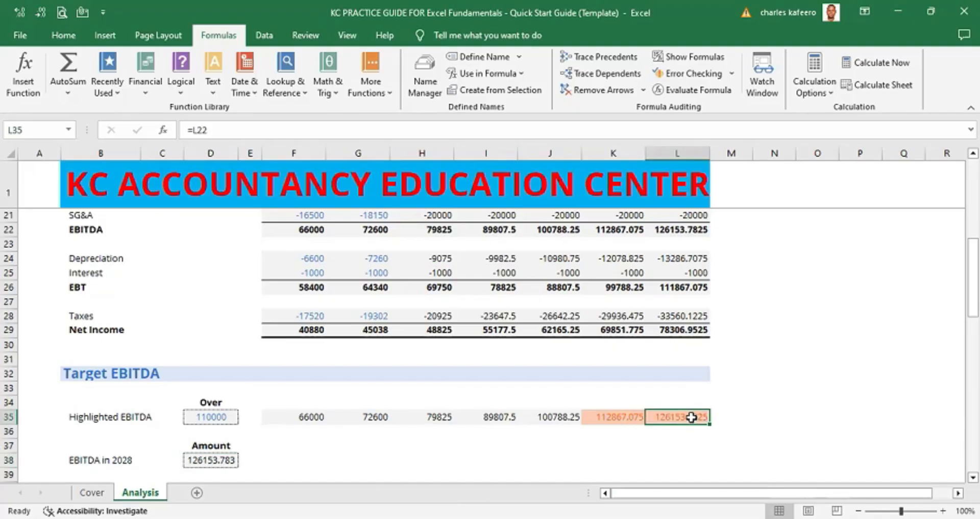
pyautogui.hotkey('ctrl', ']')
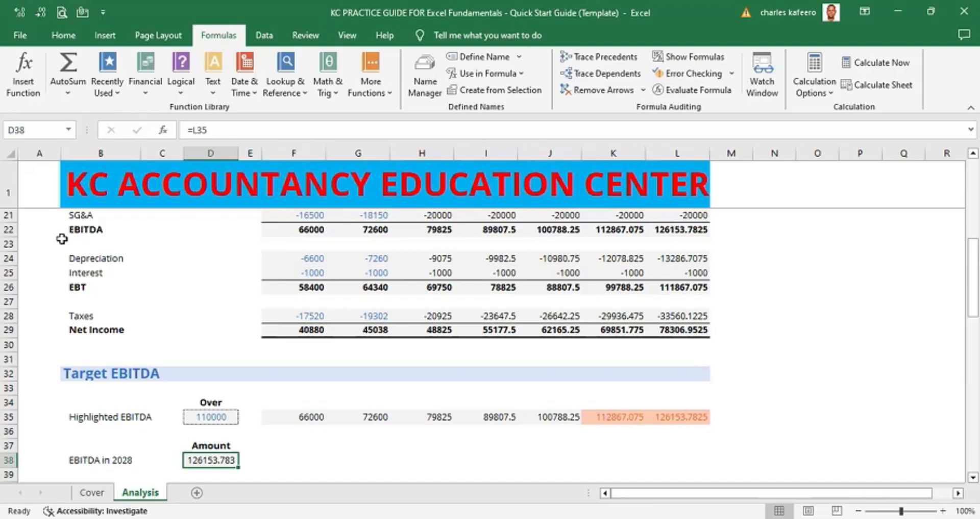
# - Move through the worksheet a page at a time down and back up to the Assumptions section
pyautogui.scroll(4, 936, 240)
pyautogui.scroll(3, 950, 226)
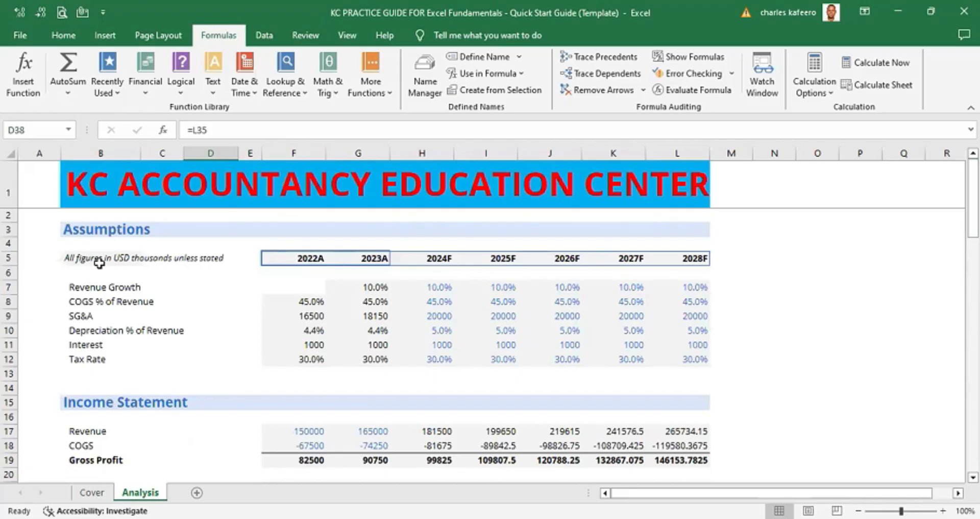
pyautogui.click(44, 230)
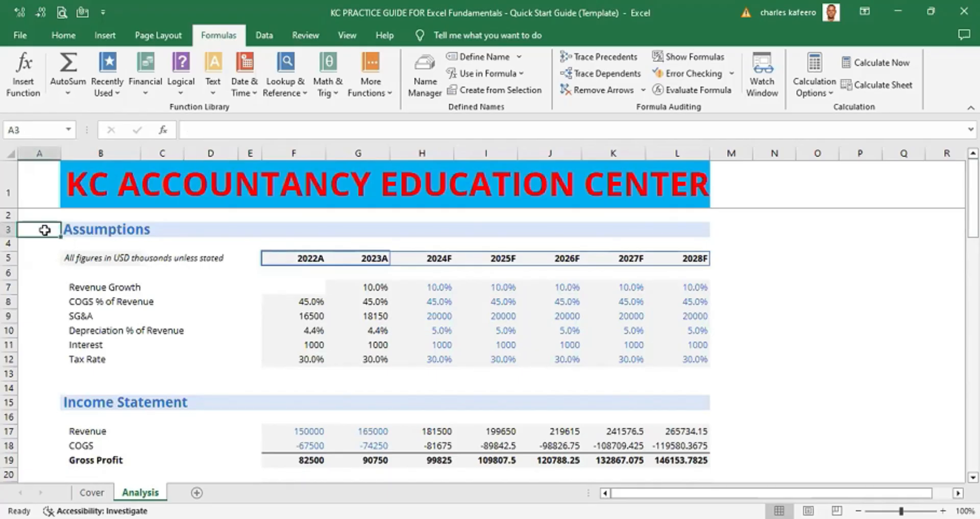
pyautogui.press('pagedown')
pyautogui.press('pagedown')
pyautogui.press('pagedown')
pyautogui.press('pagedown')
pyautogui.press('pagedown')
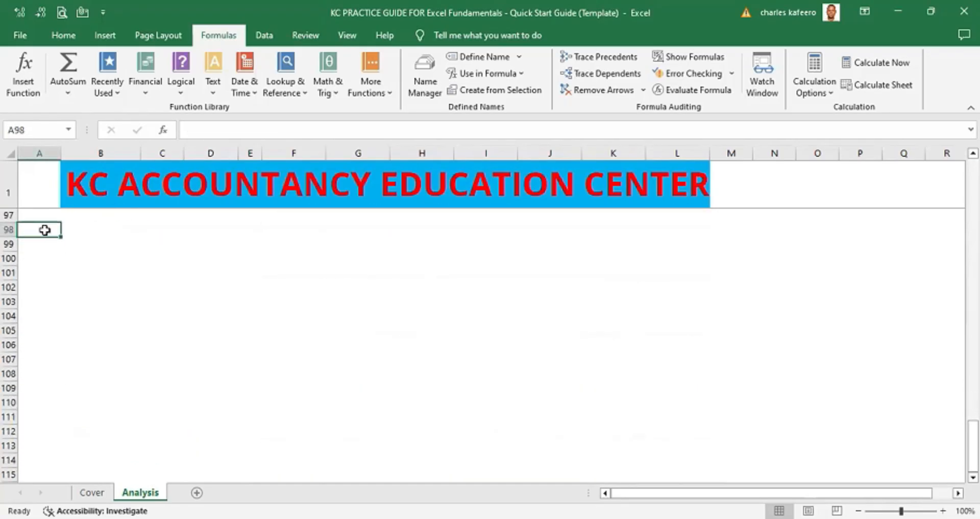
pyautogui.press('pageup')
pyautogui.press('pageup')
pyautogui.press('pageup')
pyautogui.press('pageup')
pyautogui.press('pageup')
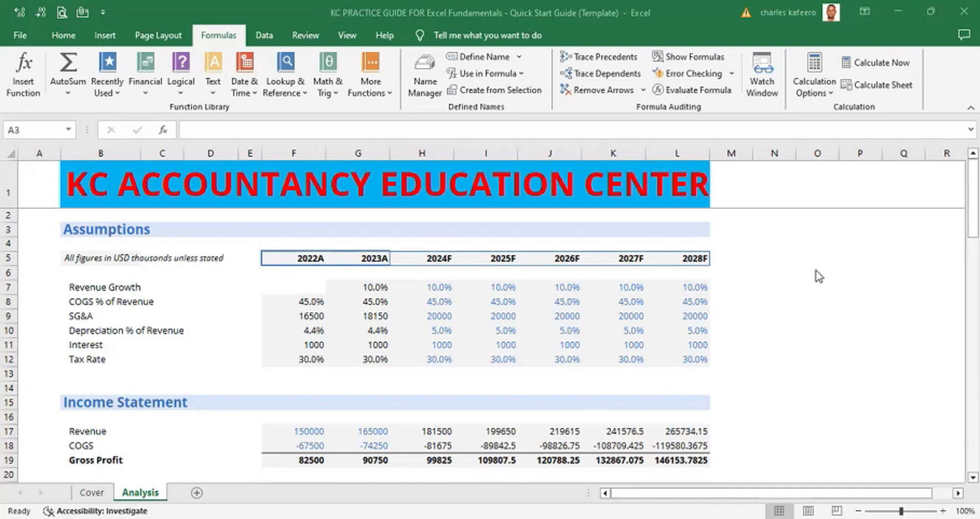
# - Switch to the Data tab and display the ribbon key tips, then return to the sheet
pyautogui.click(266, 34)
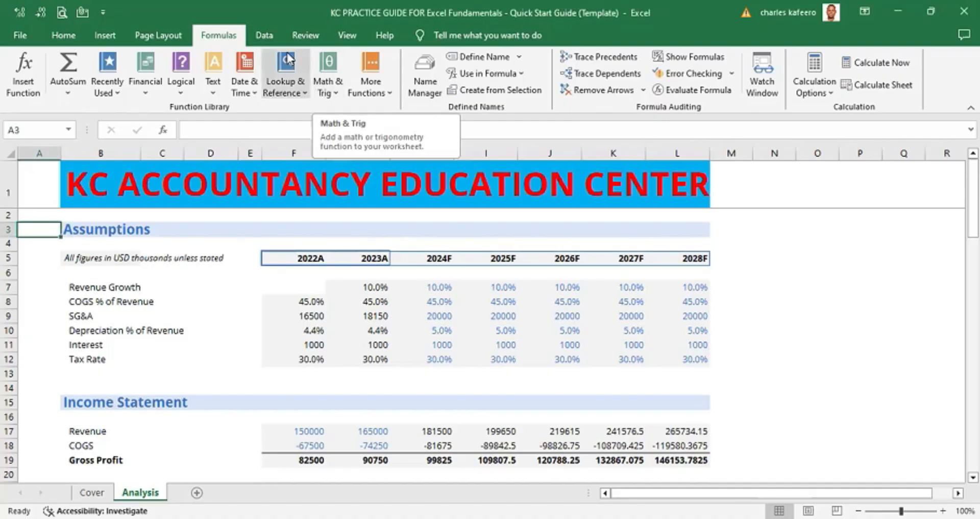
pyautogui.click(265, 40)
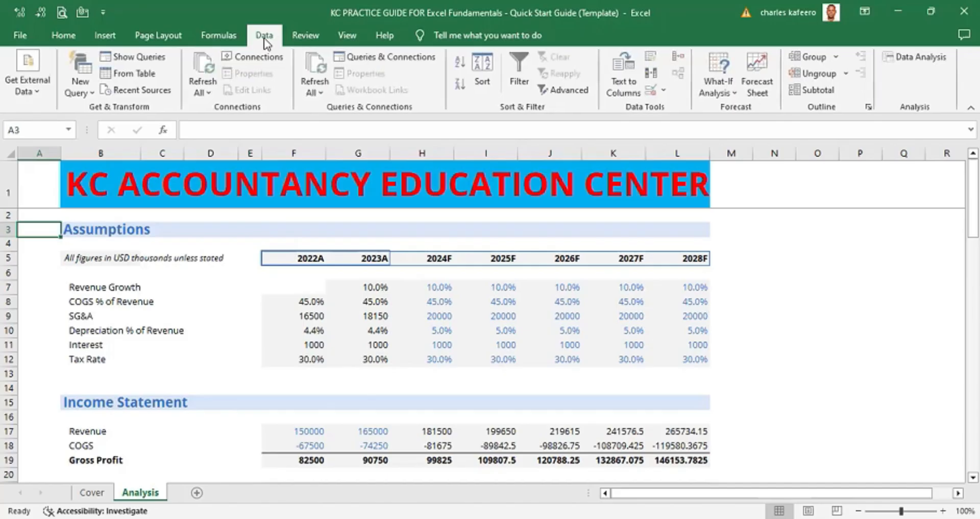
pyautogui.press('alt')
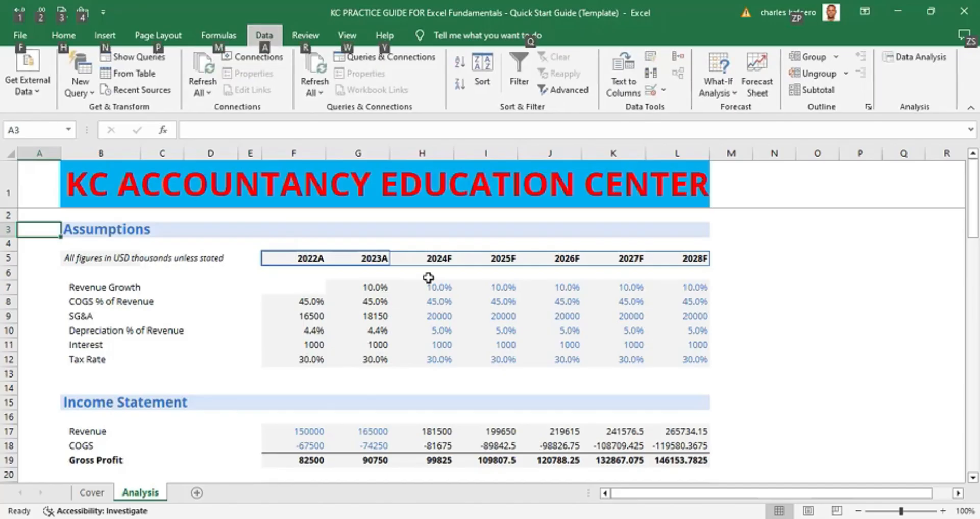
pyautogui.click(773, 272)
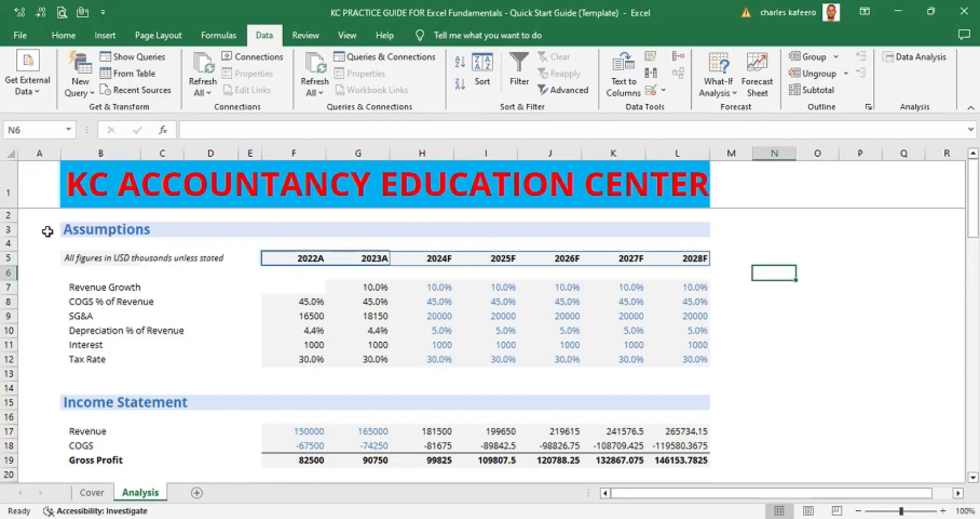
# - Select the row headers and cells around the Assumptions heading to examine which rows the section spans
pyautogui.click(44, 227)
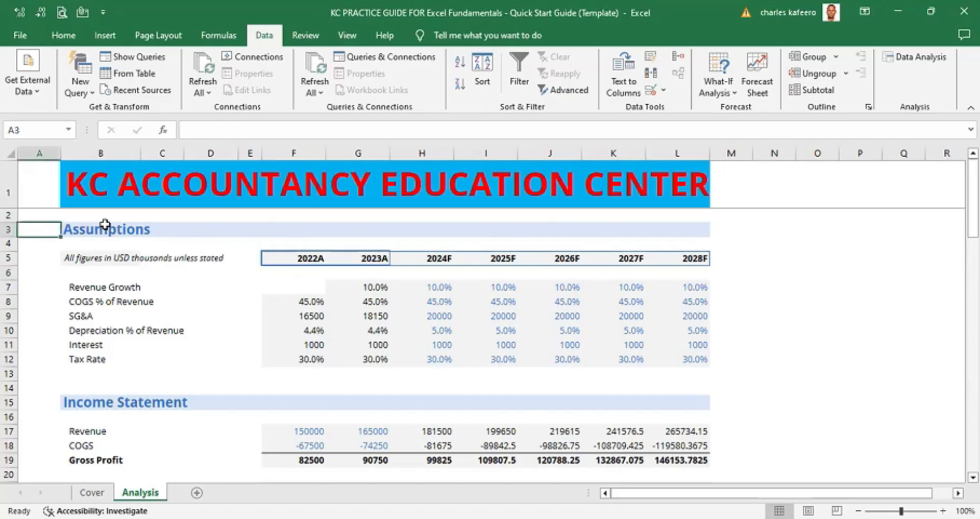
pyautogui.click(9, 229)
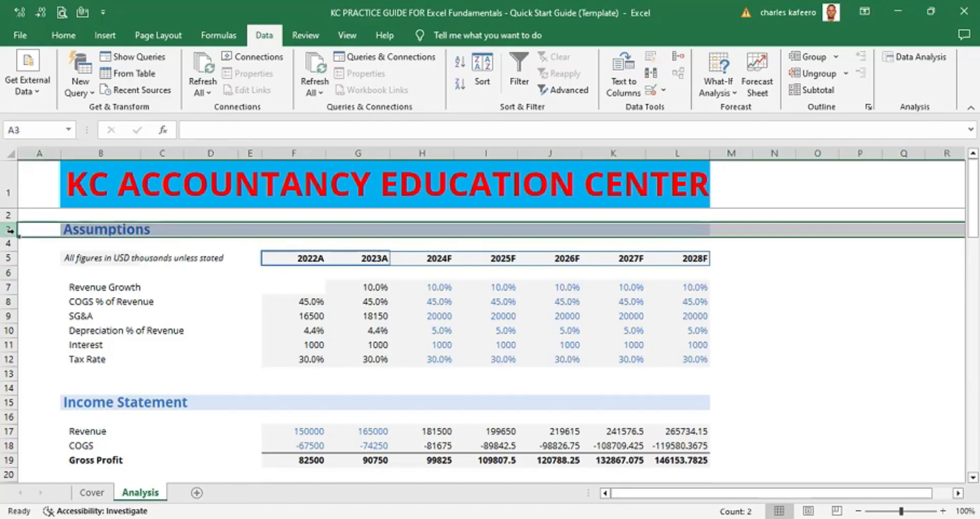
pyautogui.click(162, 248)
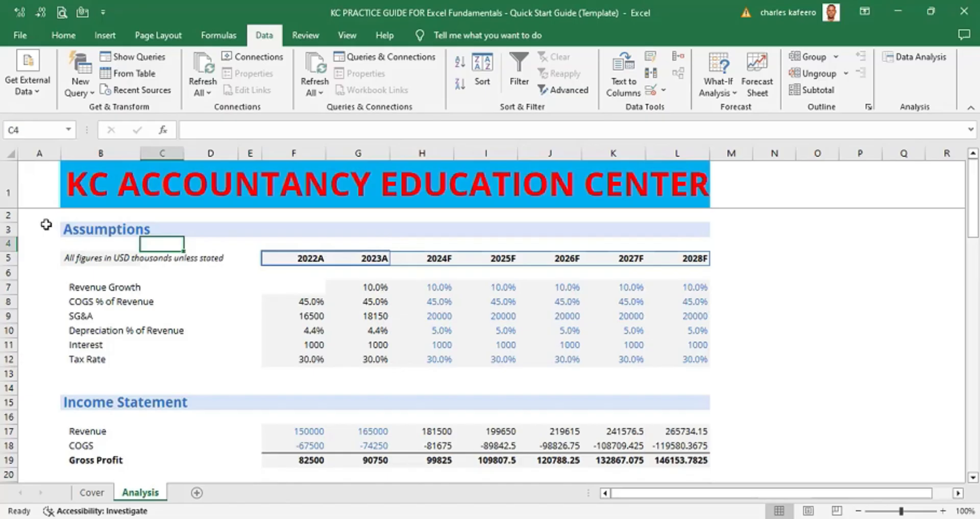
pyautogui.click(9, 229)
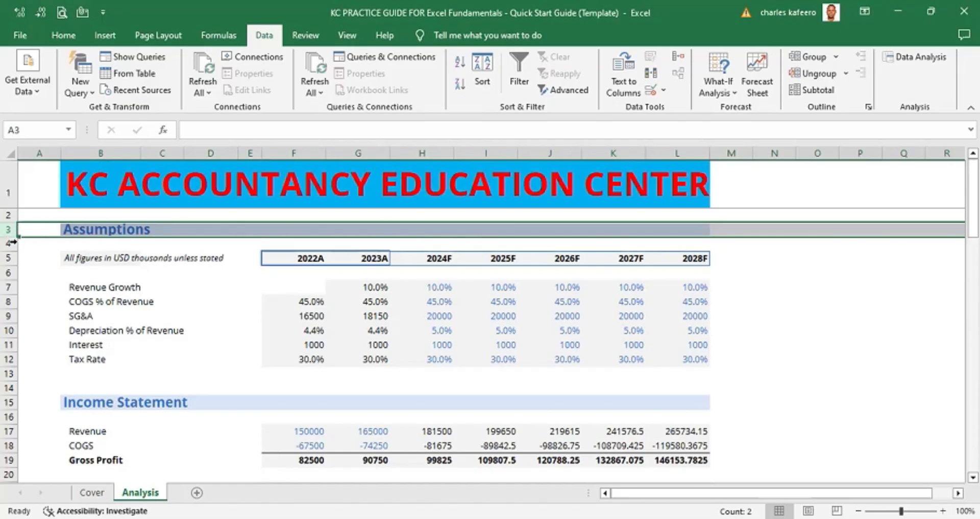
pyautogui.click(33, 246)
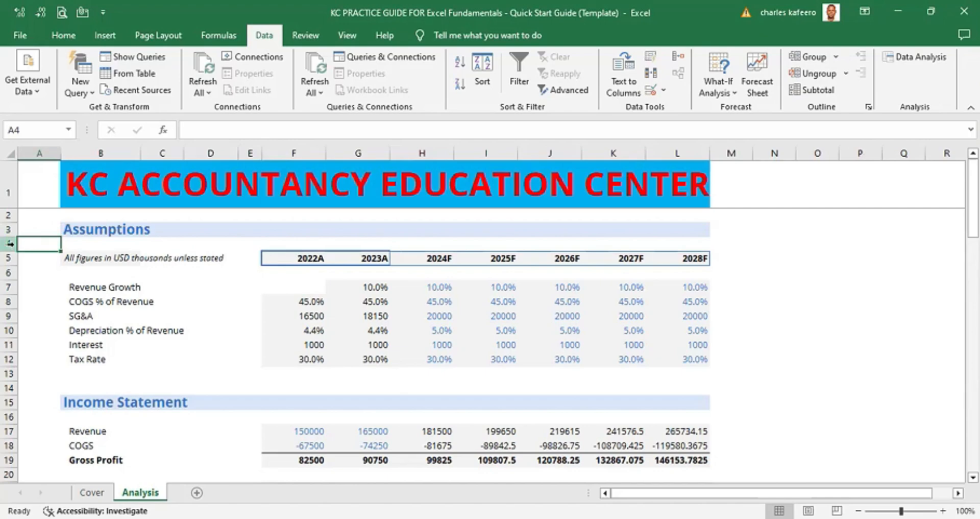
pyautogui.click(10, 243)
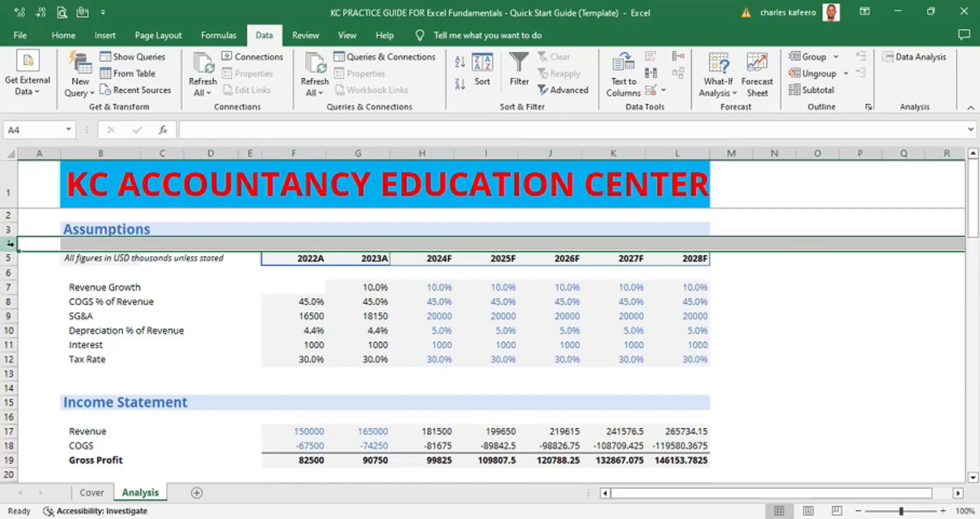
pyautogui.click(42, 242)
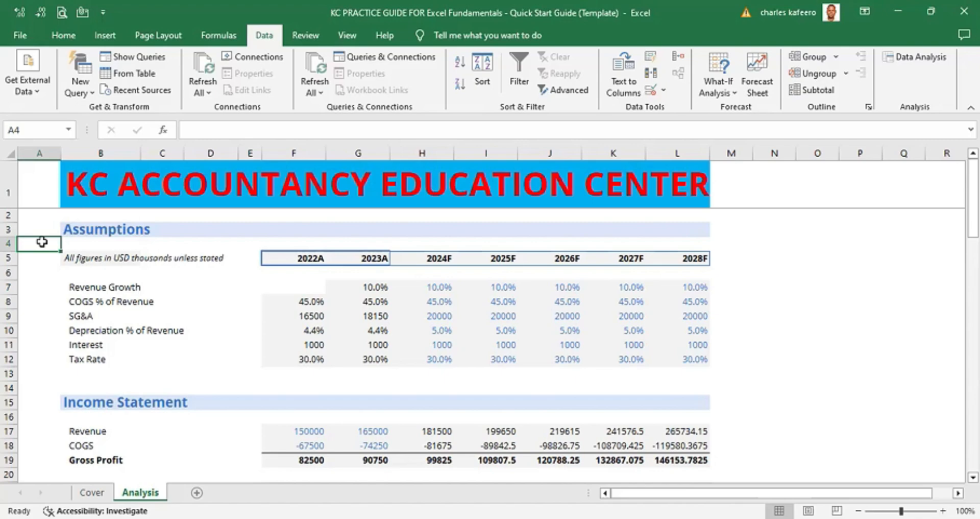
pyautogui.click(10, 243)
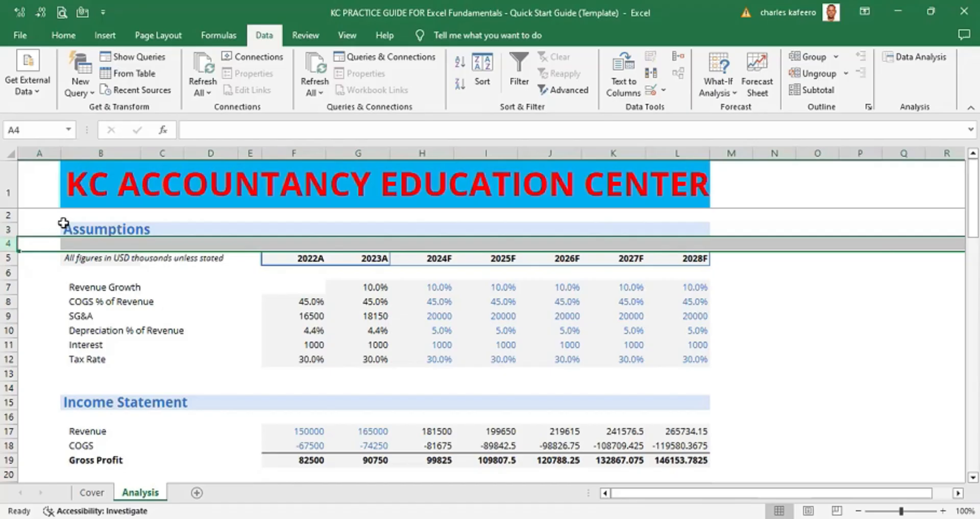
pyautogui.click(109, 228)
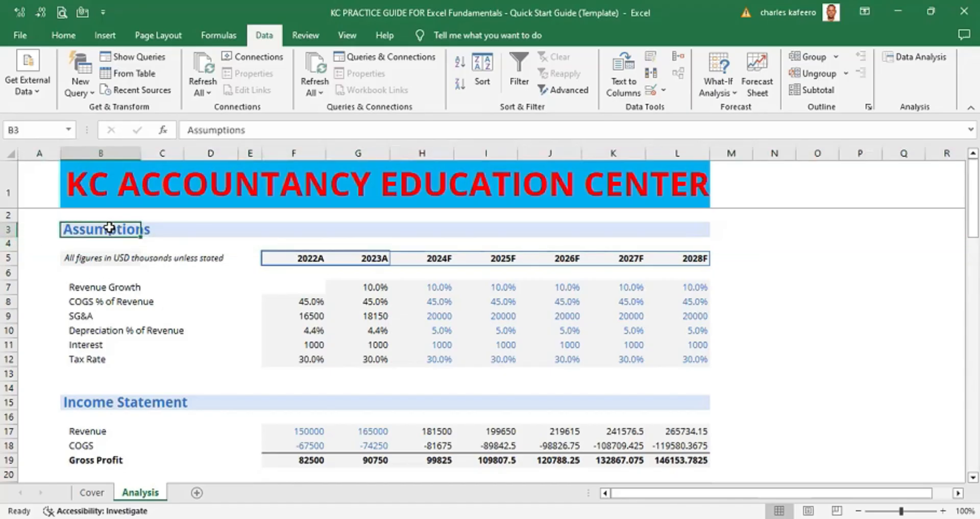
# - Extend a selection from the Assumptions heading cell down through row 13, then deselect it
pyautogui.hotkey('shift', 'Down')
pyautogui.hotkey('shift', 'Down')
pyautogui.hotkey('shift', 'Down')
pyautogui.hotkey('shift', 'Down')
pyautogui.hotkey('shift', 'Down')
pyautogui.hotkey('shift', 'Down')
pyautogui.hotkey('shift', 'Down')
pyautogui.hotkey('shift', 'Down')
pyautogui.hotkey('shift', 'Down')
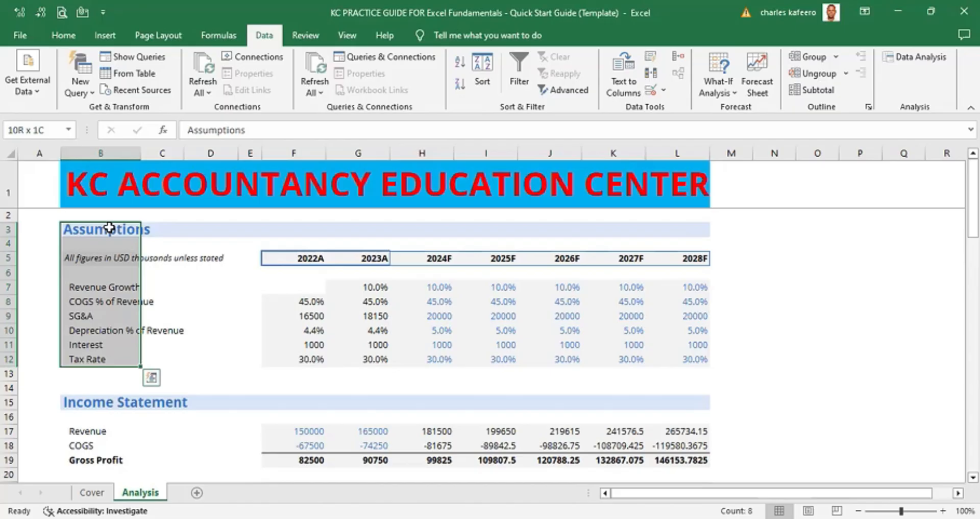
pyautogui.hotkey('shift', 'Down')
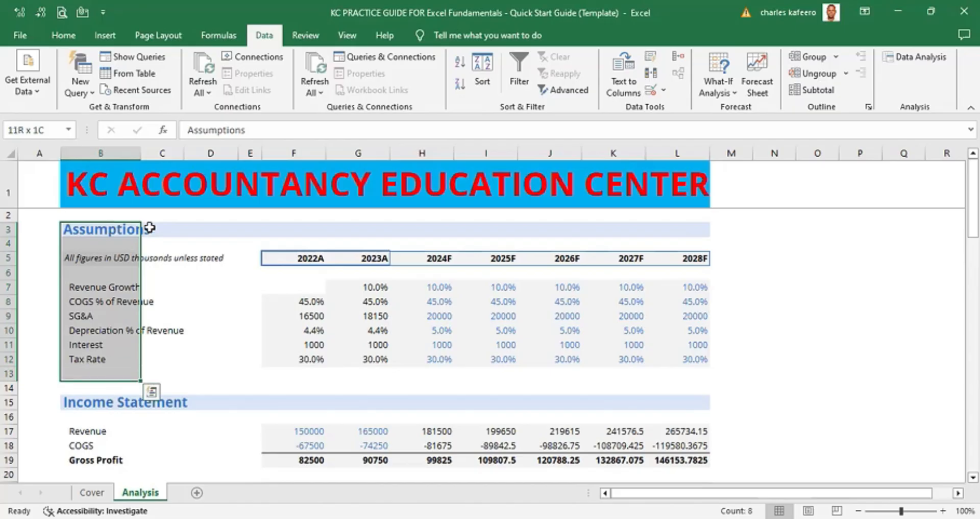
pyautogui.click(215, 333)
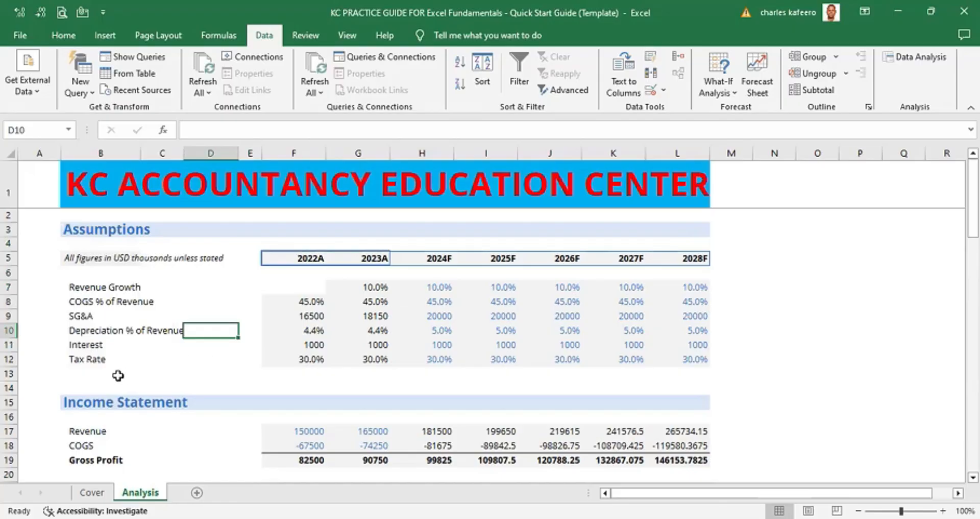
# - Select the blank rows 13, 14 and 2 bordering the Assumptions section one at a time
pyautogui.click(10, 373)
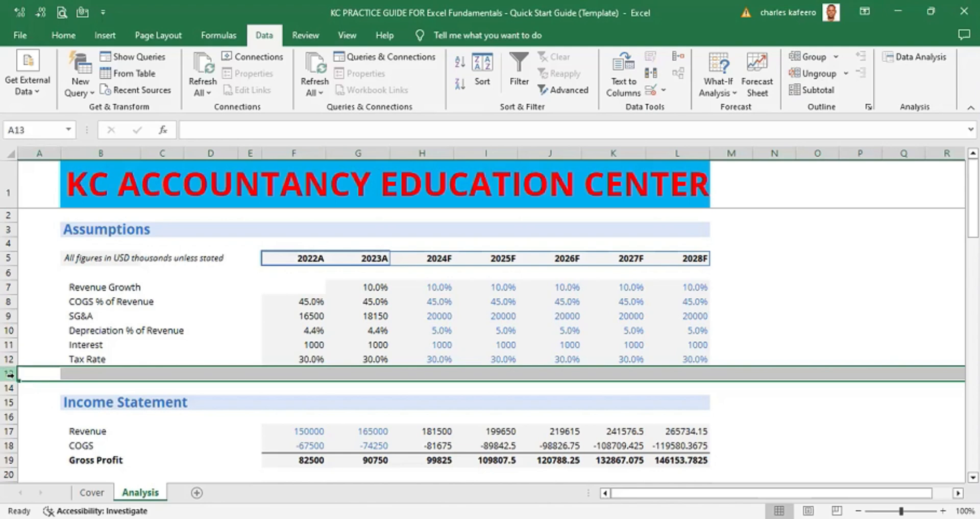
pyautogui.keyDown('ctrl'); pyautogui.click(9, 387); pyautogui.keyUp('ctrl')
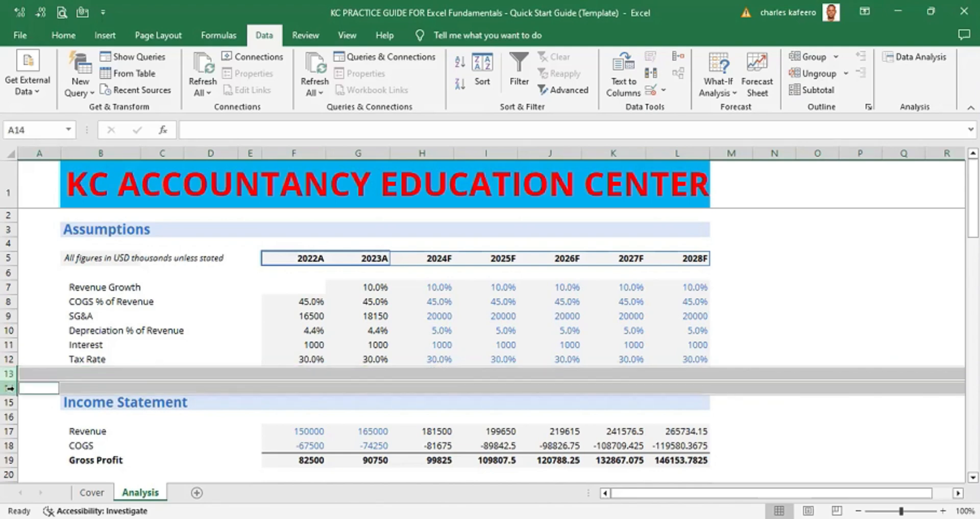
pyautogui.click(208, 320)
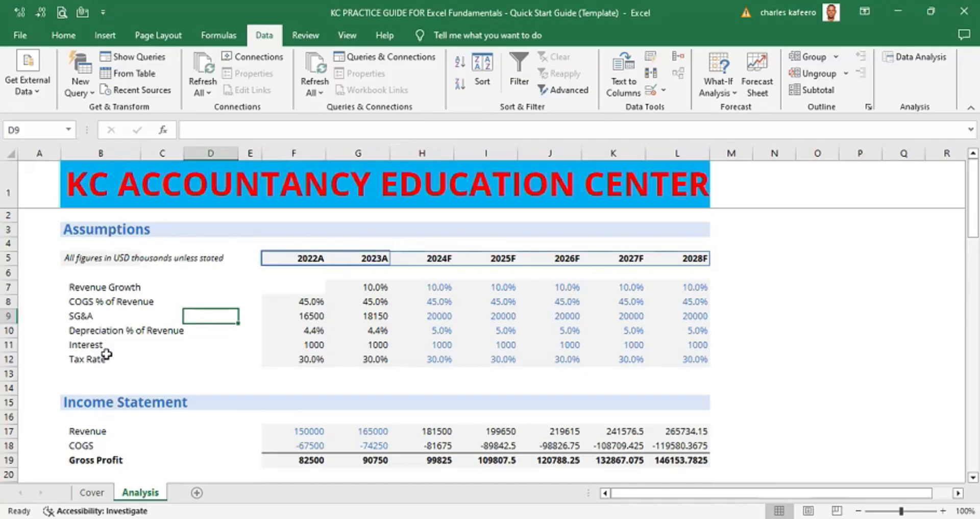
pyautogui.click(9, 214)
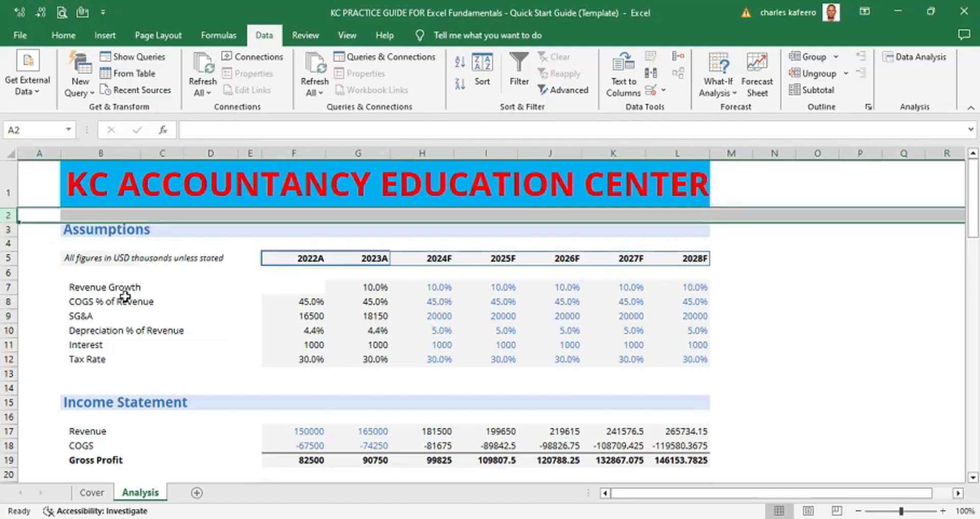
pyautogui.click(167, 327)
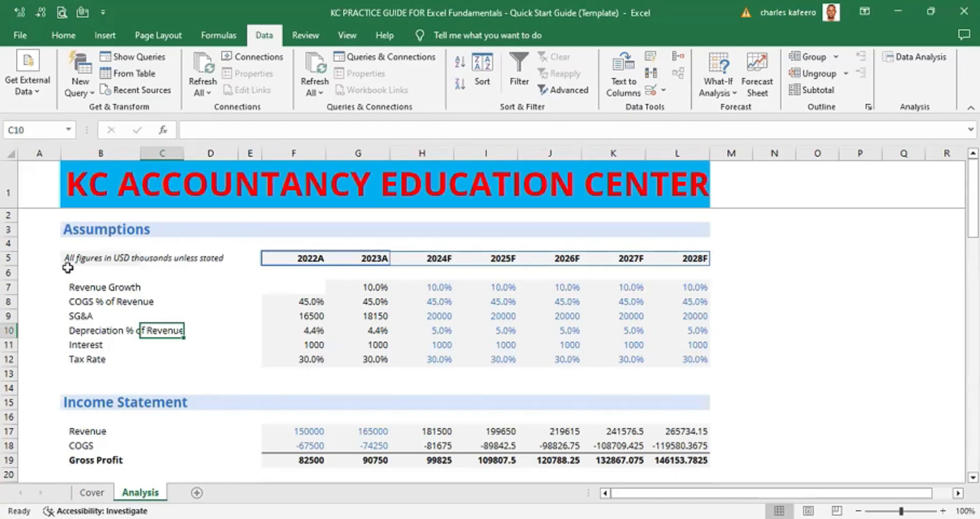
# - Group rows 4 through 13 of the Assumptions section as rows
pyautogui.click(30, 244)
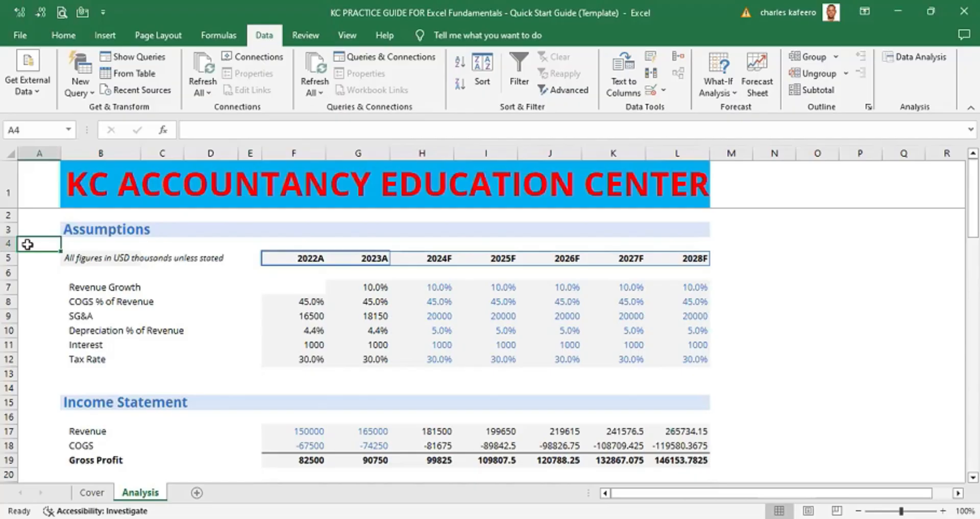
pyautogui.hotkey('shift', 'Down')
pyautogui.hotkey('shift', 'Down')
pyautogui.hotkey('shift', 'Down')
pyautogui.hotkey('shift', 'Down')
pyautogui.hotkey('shift', 'Down')
pyautogui.hotkey('shift', 'Down')
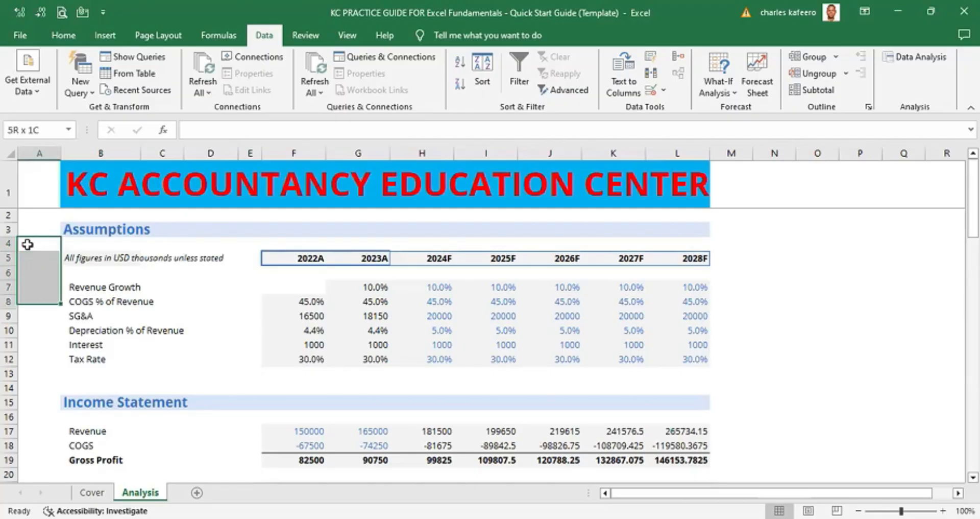
pyautogui.hotkey('shift', 'Down')
pyautogui.hotkey('shift', 'Down')
pyautogui.hotkey('shift', 'Down')
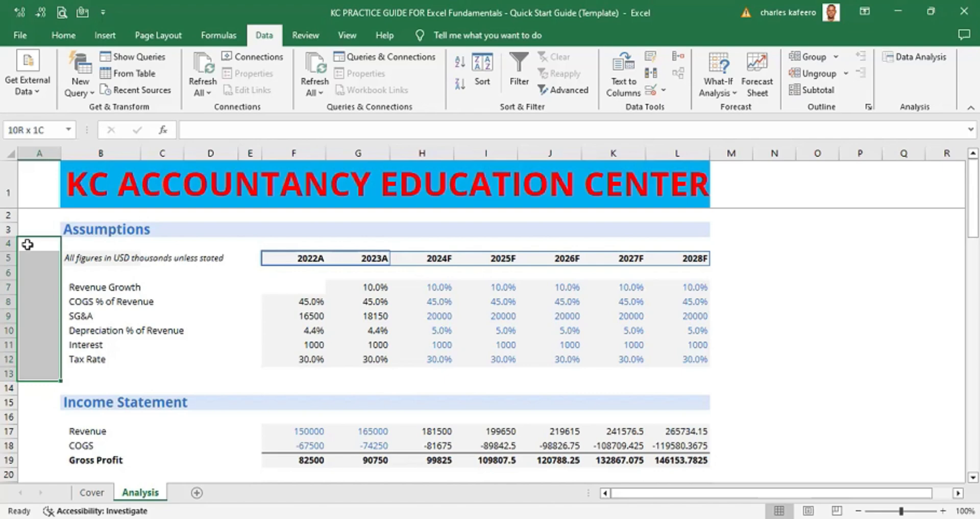
pyautogui.hotkey('shift', 'alt', 'Right')
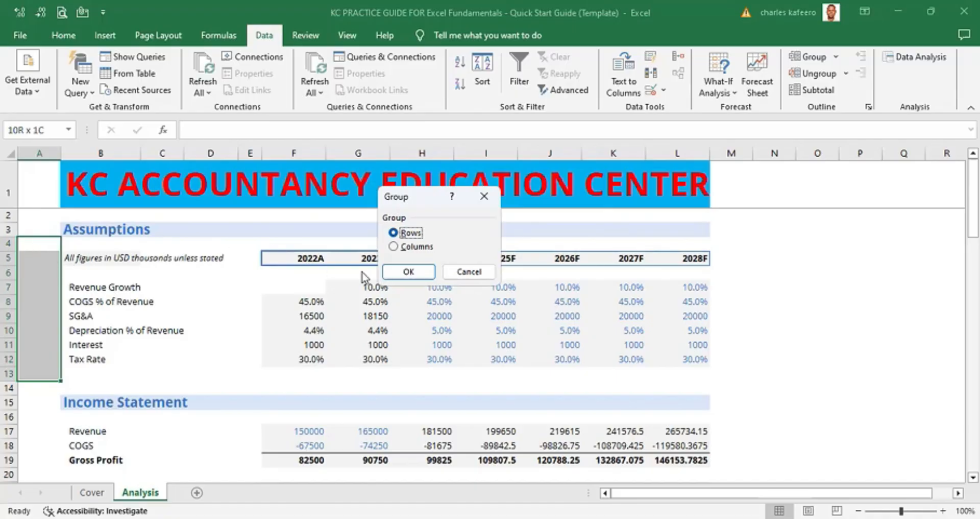
pyautogui.click(410, 272)
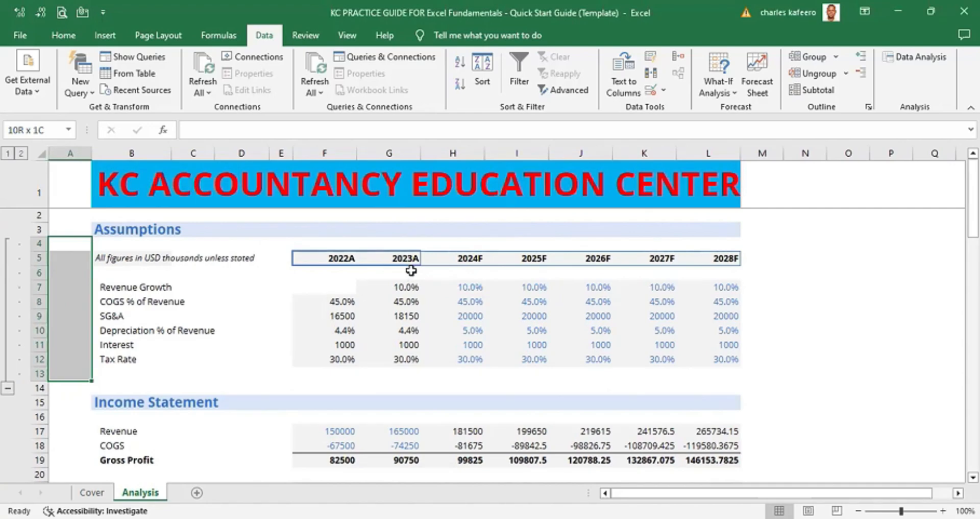
# - Ungroup the Assumptions rows 4 through 13
pyautogui.hotkey('shift', 'alt', 'Left')
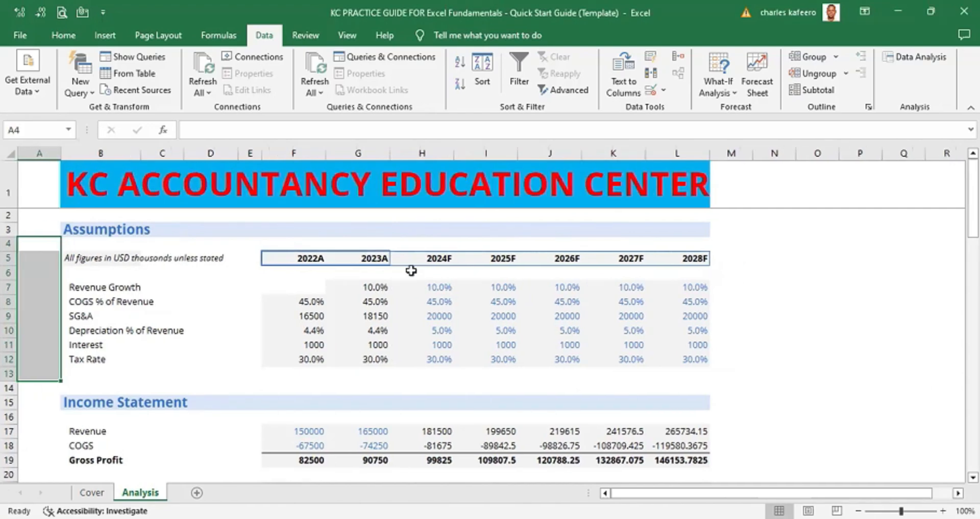
pyautogui.click(194, 315)
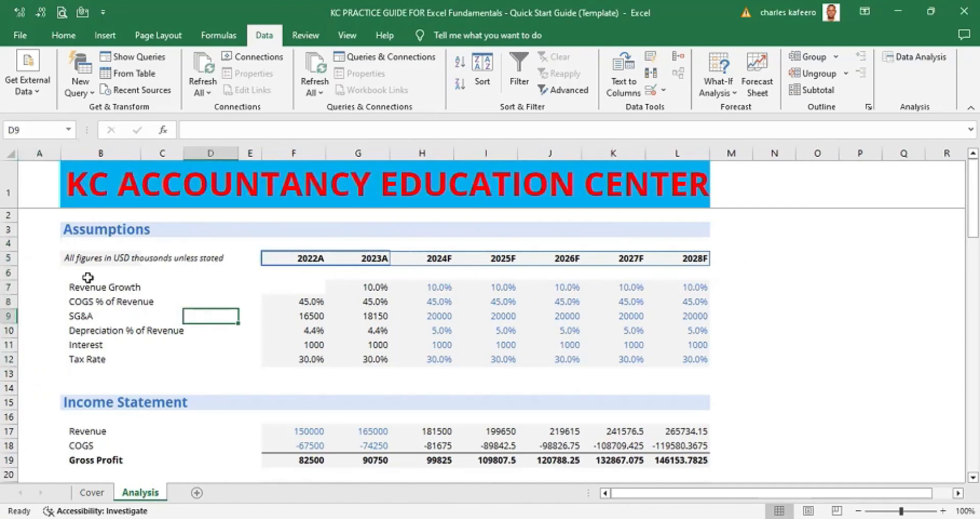
pyautogui.click(42, 256)
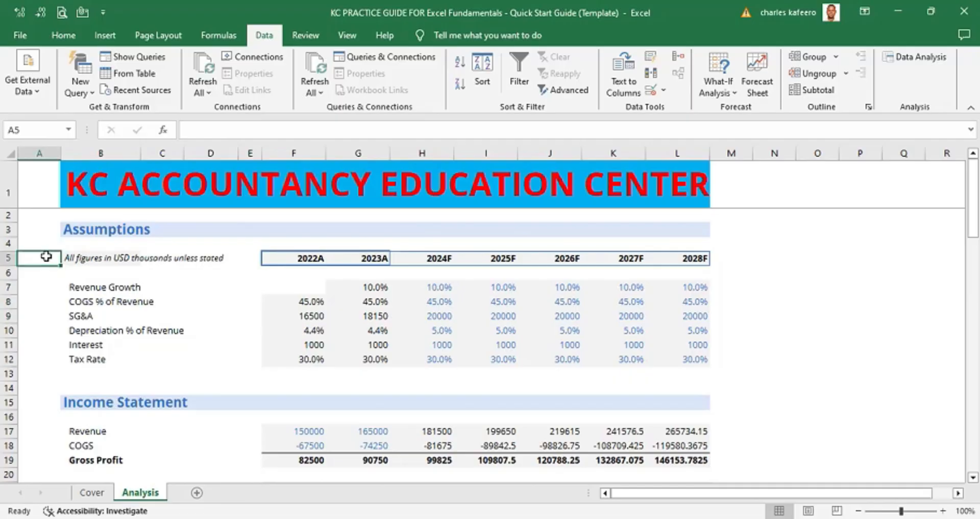
# - Group rows 4 through 13 of the Assumptions section as rows again
pyautogui.click(46, 244)
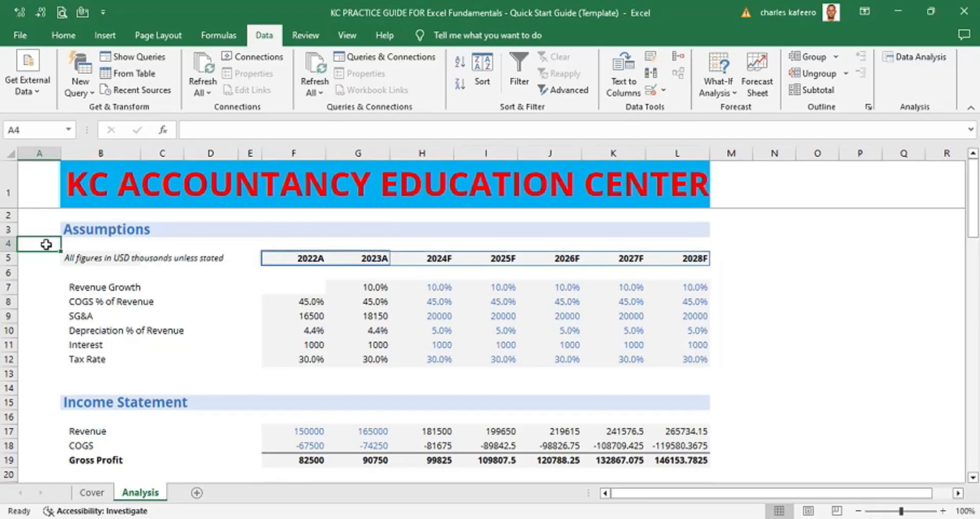
pyautogui.hotkey('shift', 'Down')
pyautogui.hotkey('shift', 'Down')
pyautogui.hotkey('shift', 'Down')
pyautogui.hotkey('shift', 'Down')
pyautogui.hotkey('shift', 'Down')
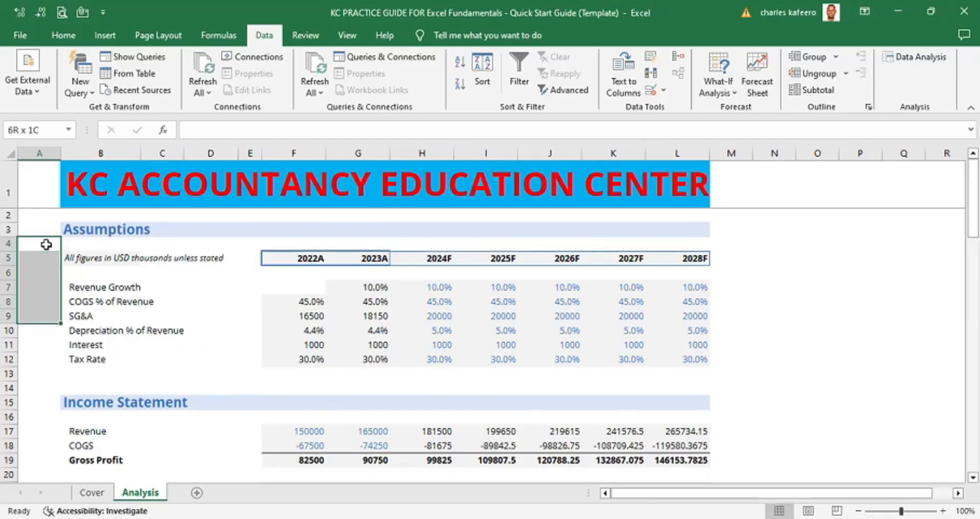
pyautogui.hotkey('shift', 'Down')
pyautogui.hotkey('shift', 'Down')
pyautogui.hotkey('shift', 'Down')
pyautogui.hotkey('shift', 'Down')
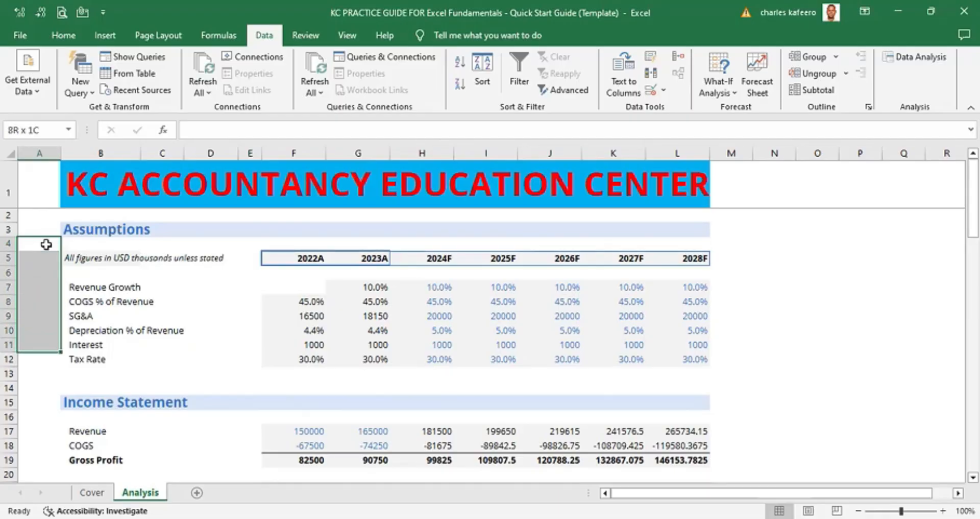
pyautogui.hotkey('shift', 'Right')
pyautogui.hotkey('shift', 'Right')
pyautogui.hotkey('shift', 'Right')
pyautogui.hotkey('shift', 'Right')
pyautogui.hotkey('shift', 'Right')
pyautogui.hotkey('shift', 'Right')
pyautogui.hotkey('shift', 'Right')
pyautogui.hotkey('shift', 'Right')
pyautogui.hotkey('shift', 'Right')
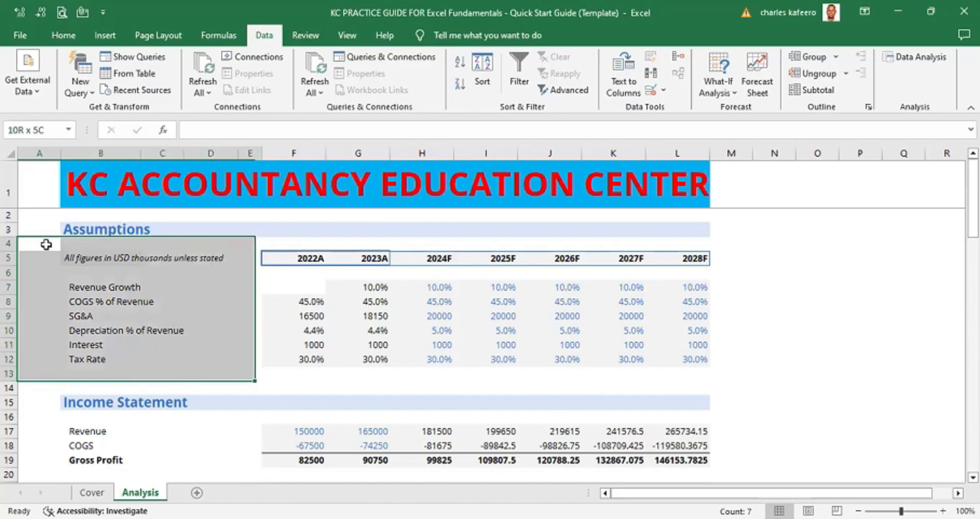
pyautogui.hotkey('shift', 'Right')
pyautogui.hotkey('shift', 'Right')
pyautogui.hotkey('shift', 'Right')
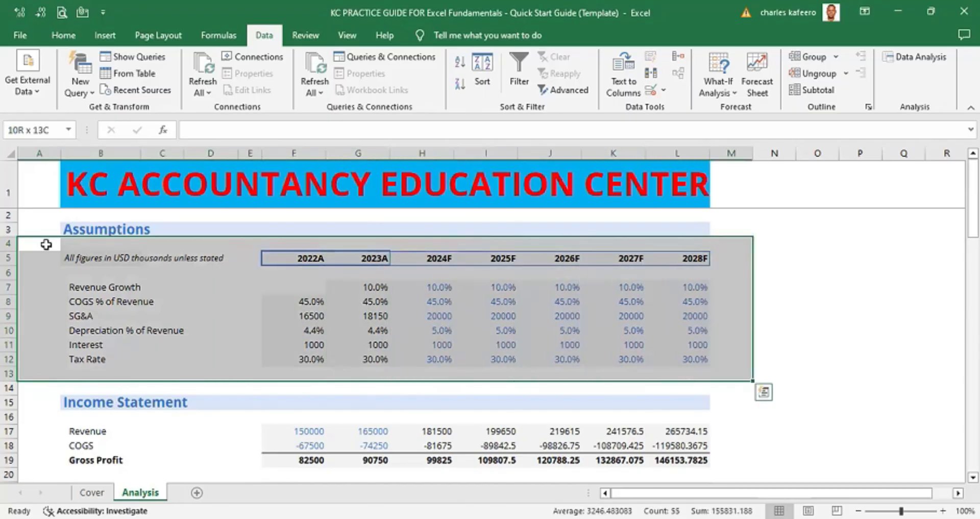
pyautogui.hotkey('shift', 'Left')
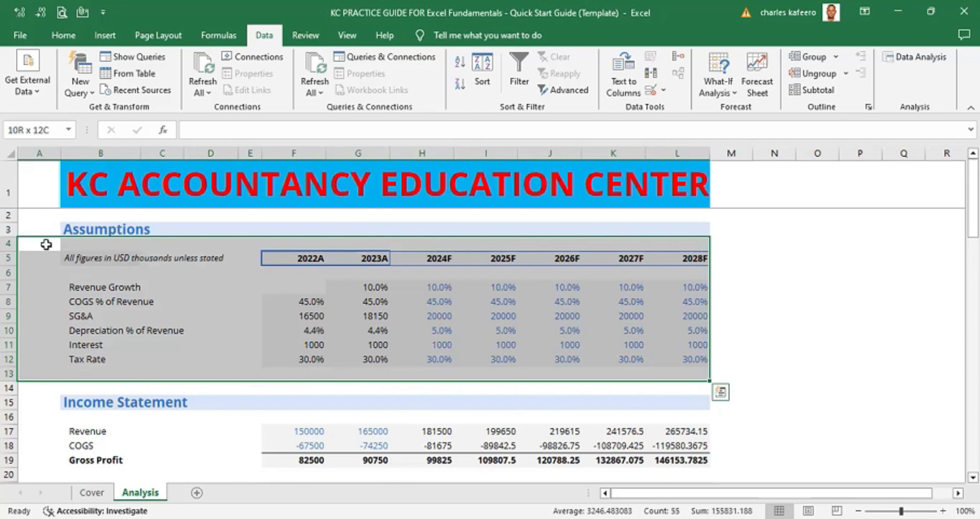
pyautogui.hotkey('shift', 'alt', 'Right')
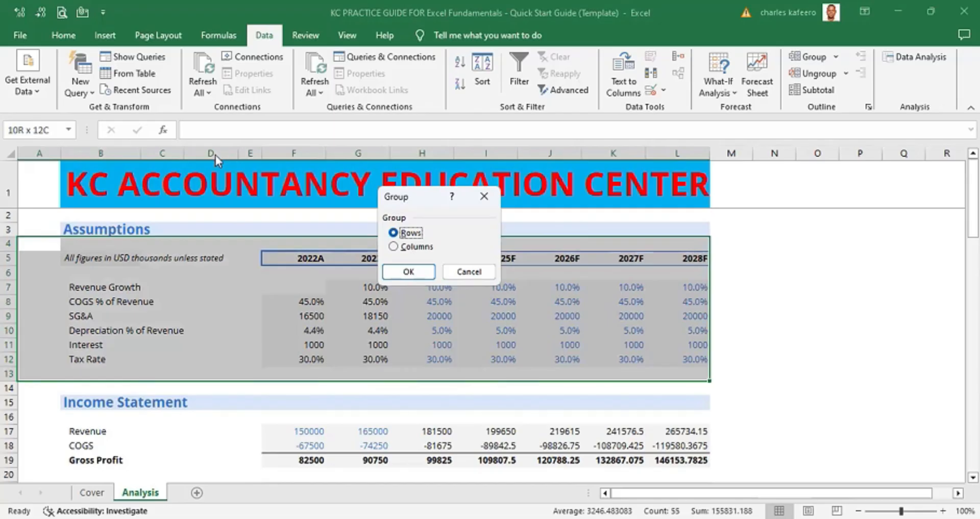
pyautogui.click(408, 271)
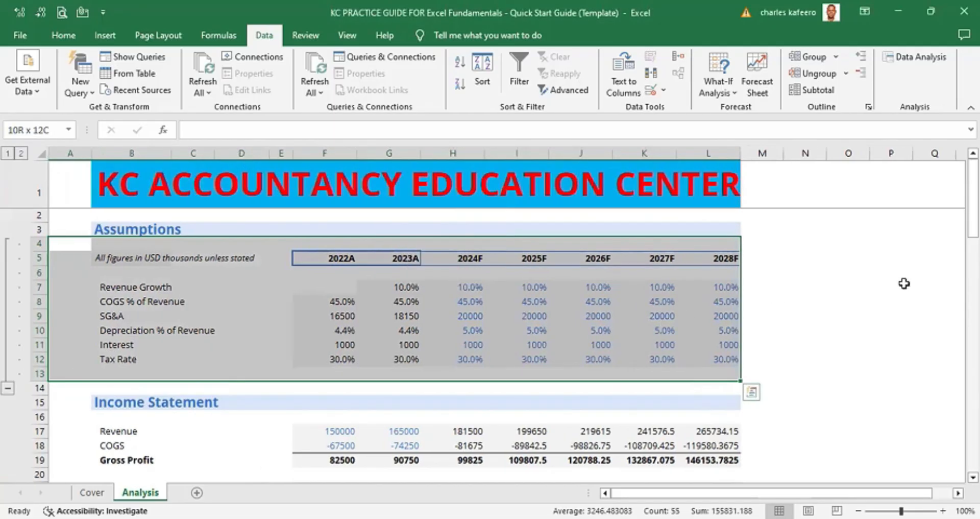
# - Collapse and re-expand the Assumptions row group, then deselect the range
pyautogui.click(7, 390)
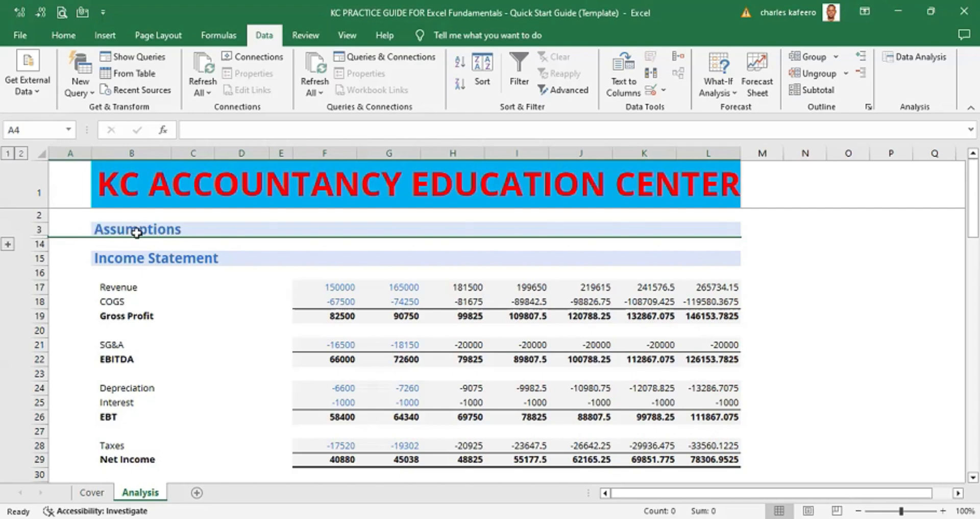
pyautogui.click(8, 248)
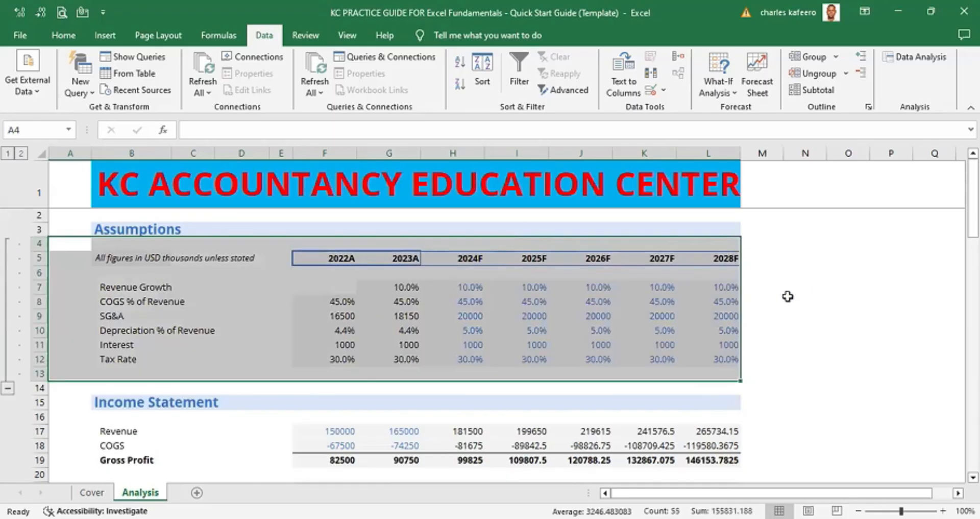
pyautogui.click(791, 297)
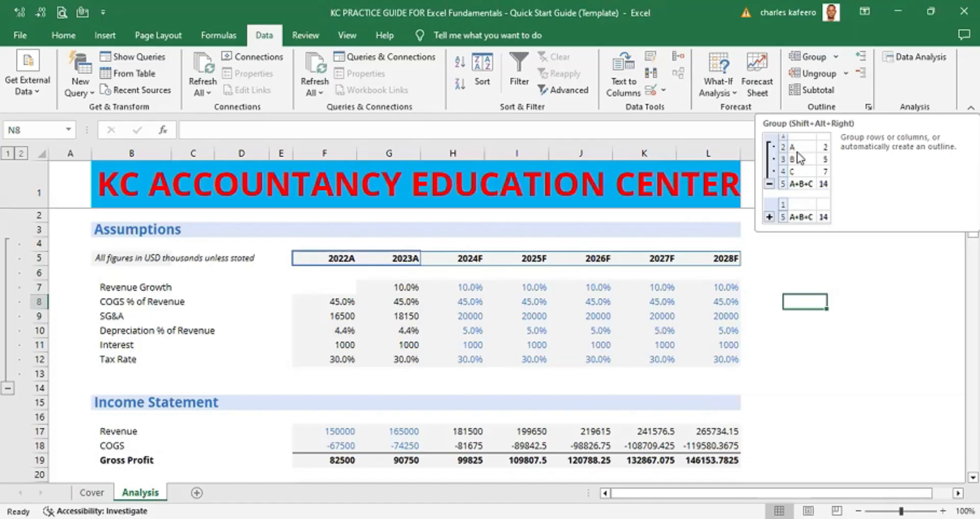
pyautogui.click(848, 283)
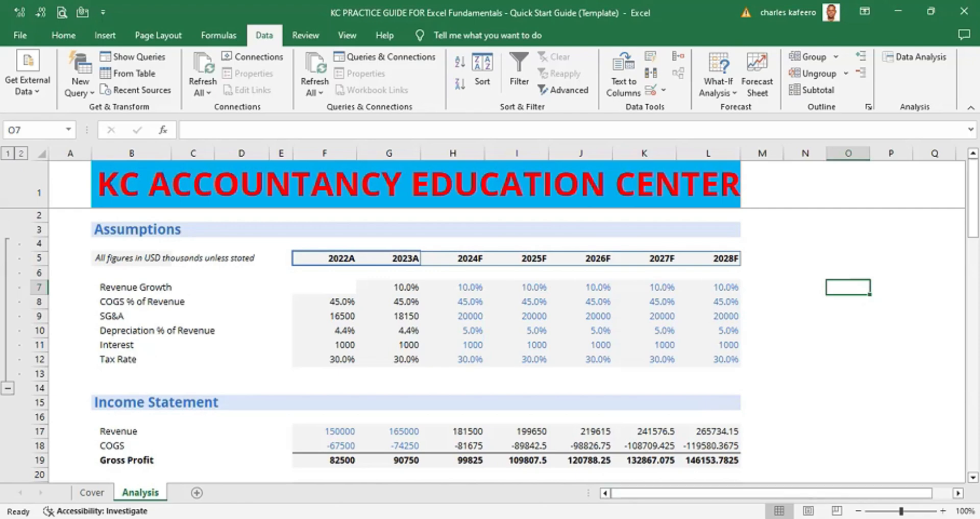
pyautogui.scroll(-3, 490, 322)
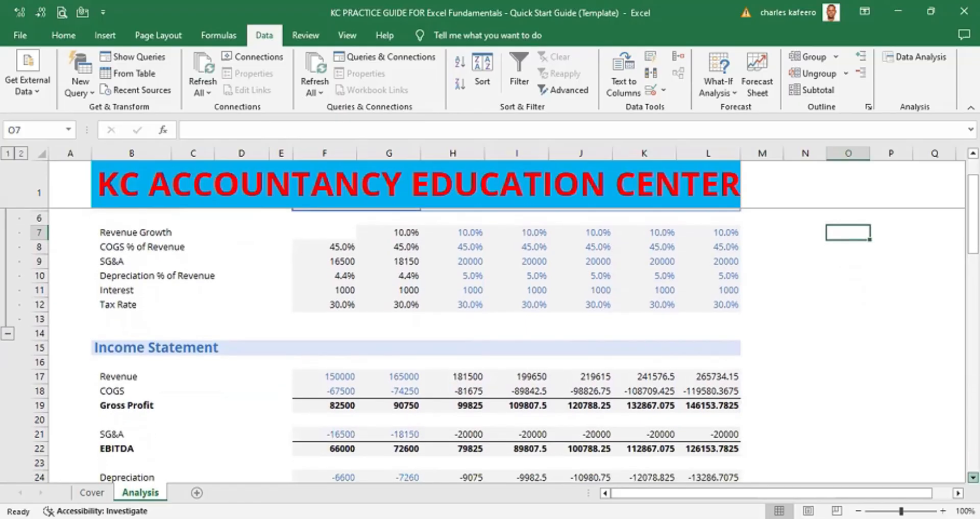
pyautogui.scroll(-2, 587, 352)
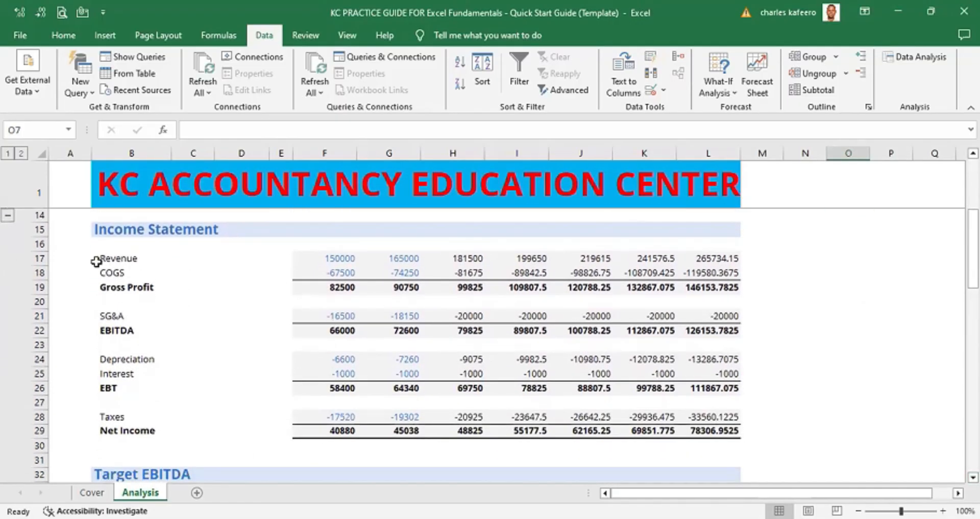
pyautogui.click(60, 245)
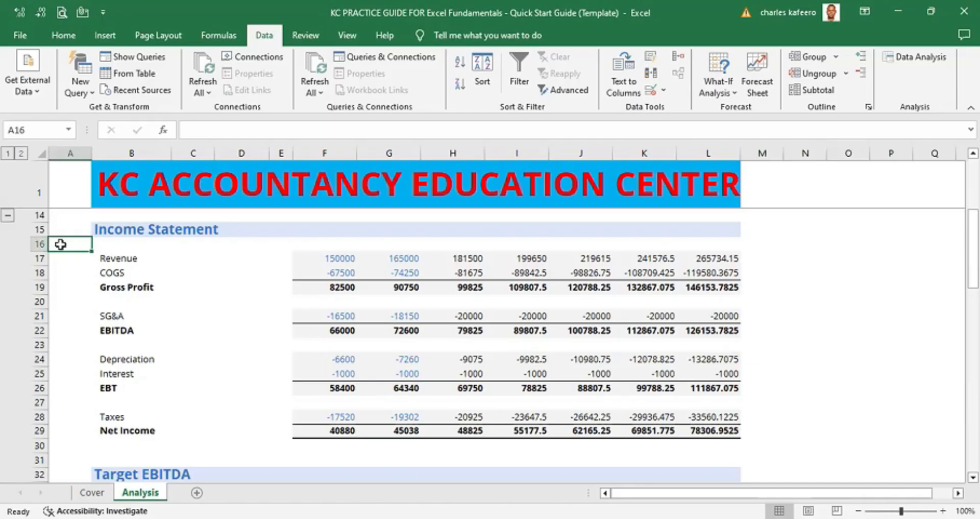
pyautogui.click(30, 229)
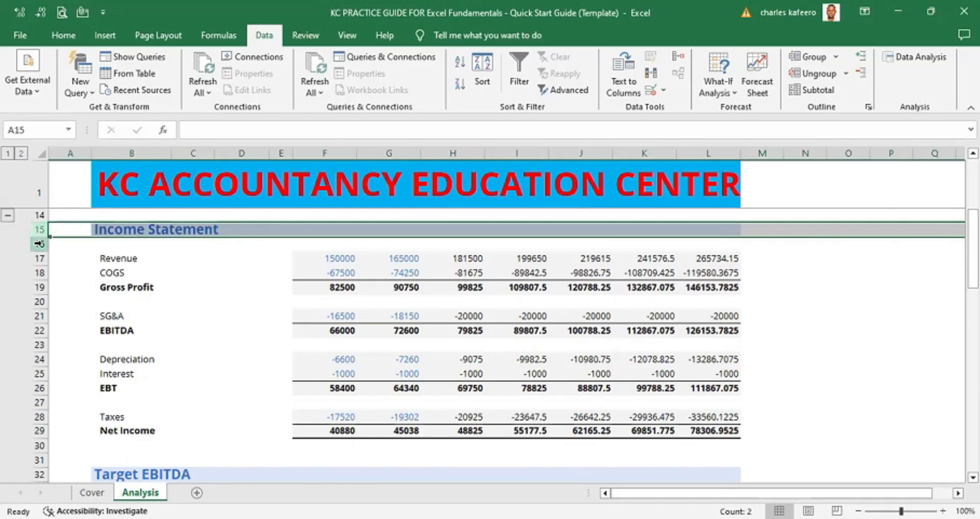
pyautogui.click(70, 243)
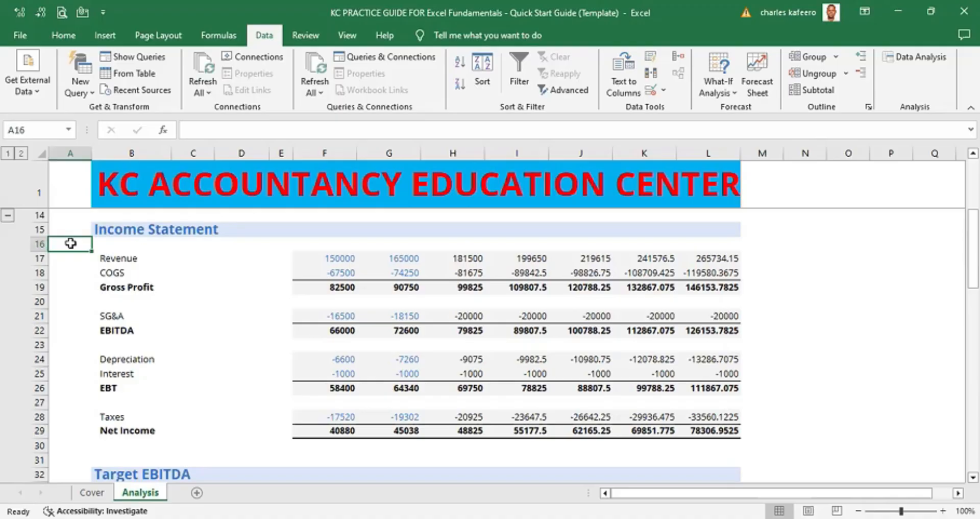
pyautogui.hotkey('ctrl', 'shift', 'Down')
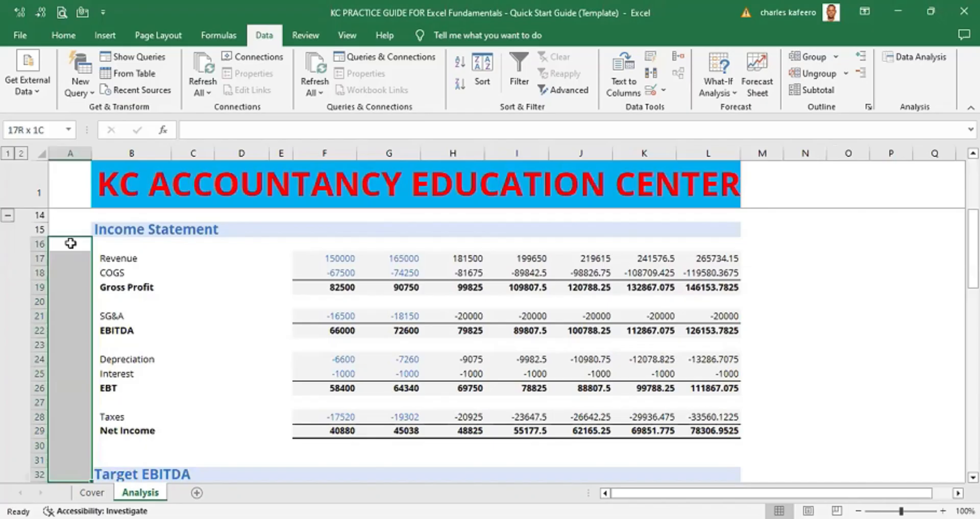
pyautogui.click(249, 290)
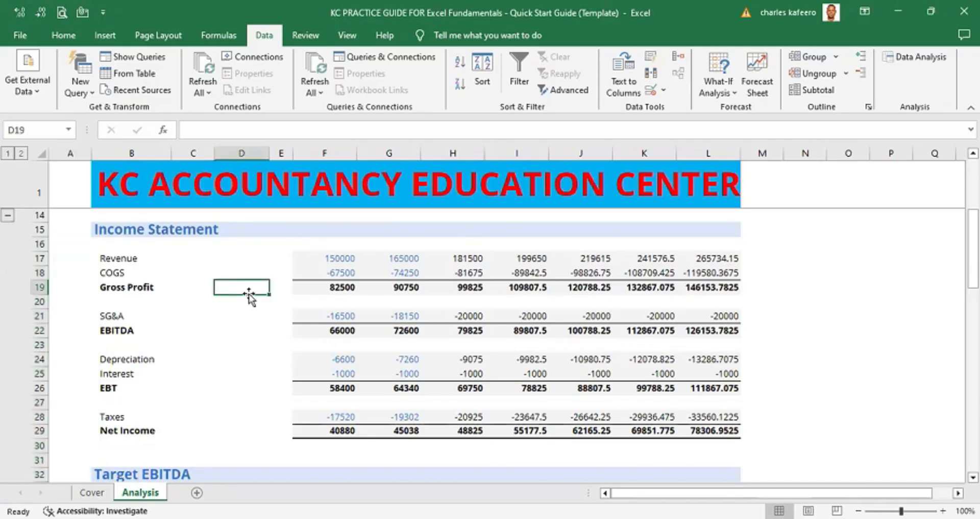
# - Group rows 16 through 30 of the Income Statement section as rows
pyautogui.click(73, 247)
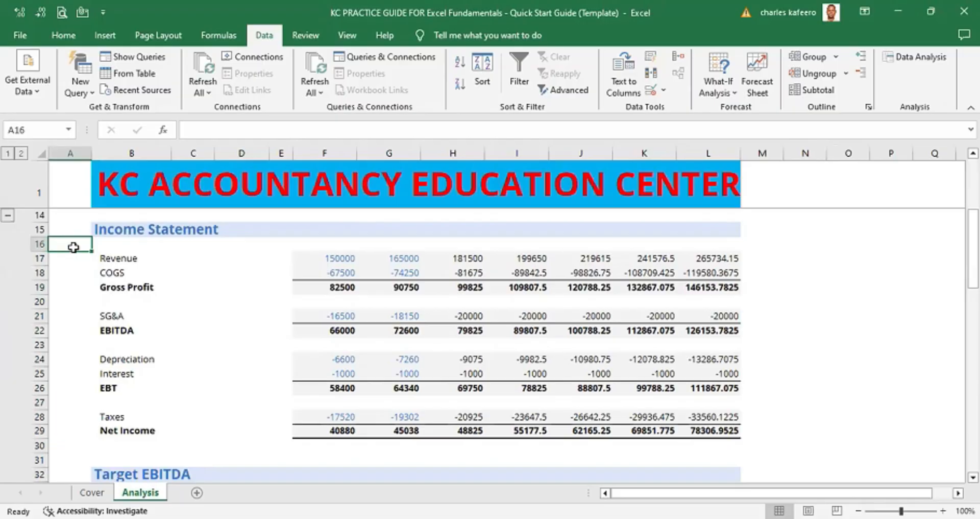
pyautogui.hotkey('shift', 'Down')
pyautogui.hotkey('shift', 'Down')
pyautogui.hotkey('shift', 'Down')
pyautogui.hotkey('shift', 'Down')
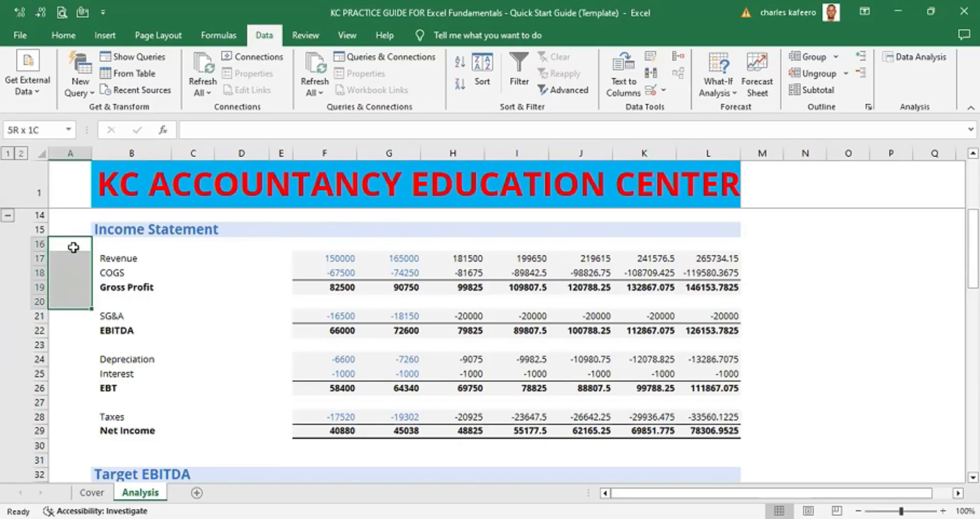
pyautogui.hotkey('shift', 'Down')
pyautogui.hotkey('shift', 'Down')
pyautogui.hotkey('shift', 'Down')
pyautogui.hotkey('shift', 'Down')
pyautogui.hotkey('shift', 'Down')
pyautogui.hotkey('shift', 'Down')
pyautogui.hotkey('shift', 'Down')
pyautogui.hotkey('shift', 'Down')
pyautogui.hotkey('shift', 'Down')
pyautogui.hotkey('shift', 'Down')
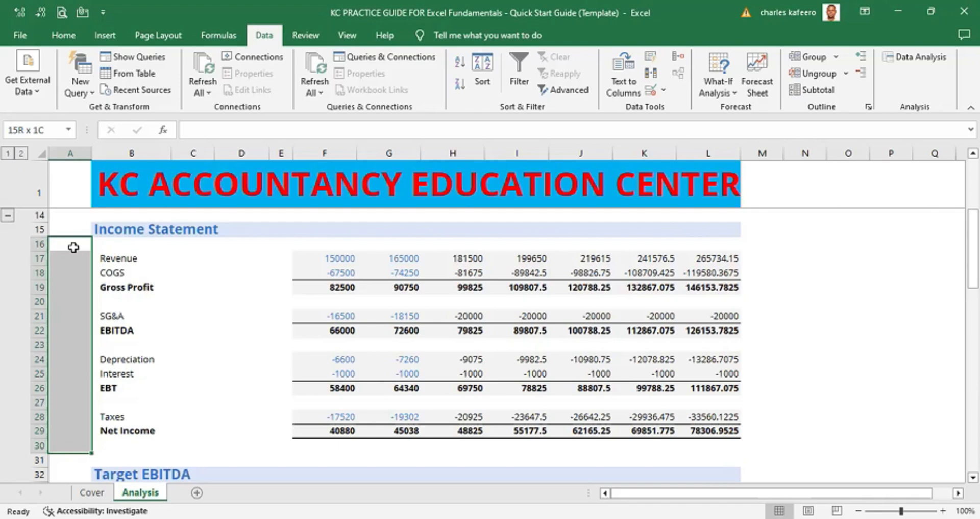
pyautogui.hotkey('shift', 'Right')
pyautogui.hotkey('shift', 'Right')
pyautogui.hotkey('shift', 'Right')
pyautogui.hotkey('shift', 'Right')
pyautogui.hotkey('shift', 'Right')
pyautogui.hotkey('shift', 'Right')
pyautogui.hotkey('shift', 'Right')
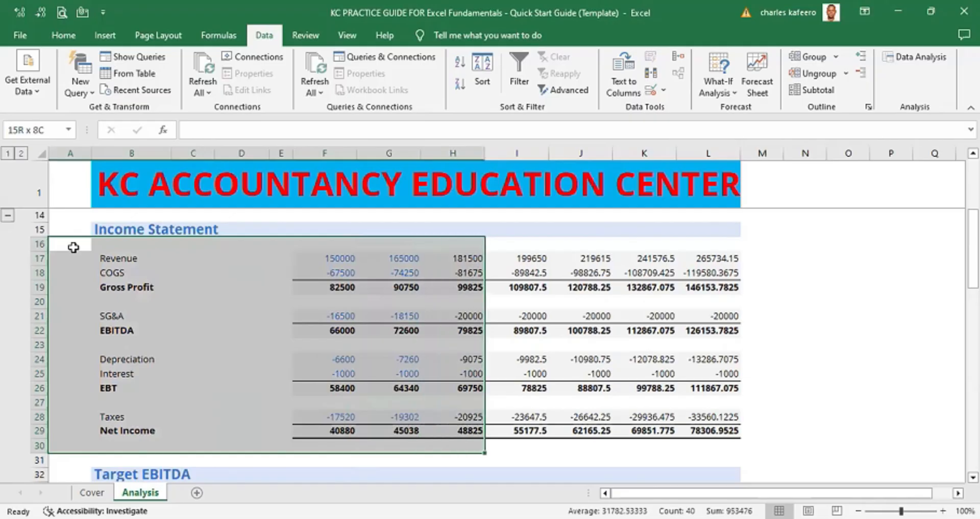
pyautogui.hotkey('shift', 'Right')
pyautogui.hotkey('shift', 'Right')
pyautogui.hotkey('shift', 'Right')
pyautogui.hotkey('shift', 'Right')
pyautogui.hotkey('shift', 'Right')
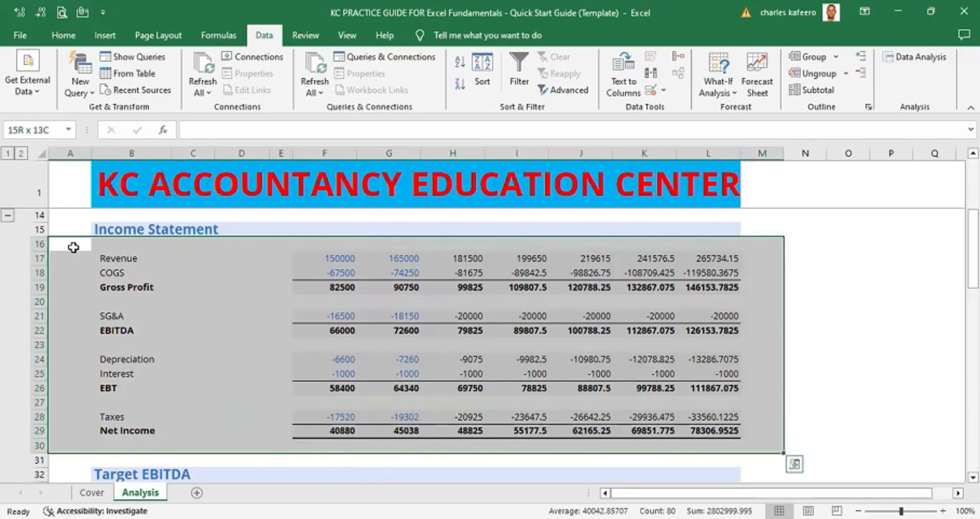
pyautogui.hotkey('shift', 'Left')
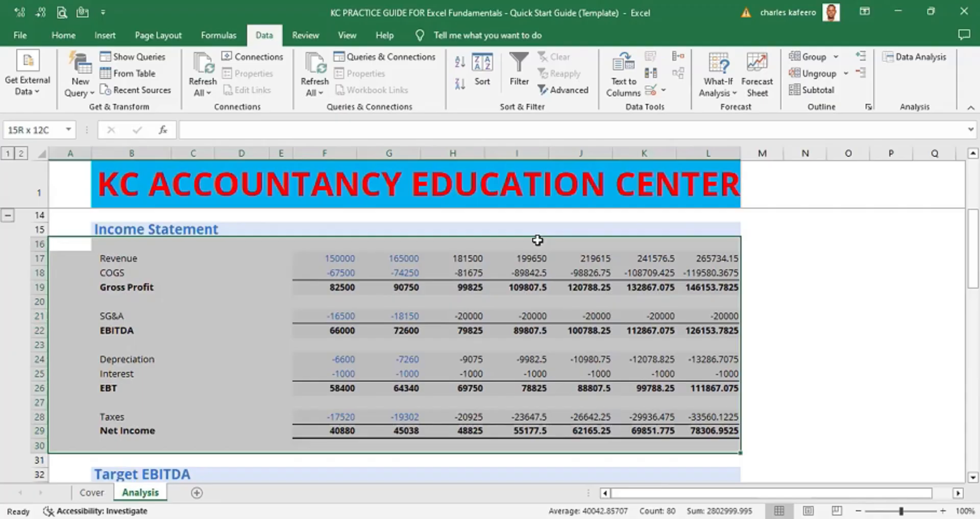
pyautogui.hotkey('shift', 'alt', 'Right')
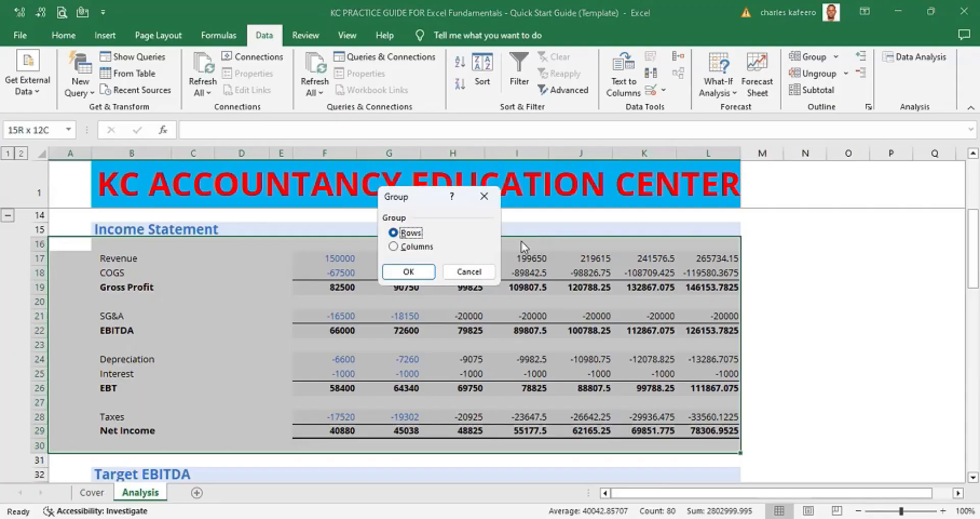
pyautogui.click(409, 272)
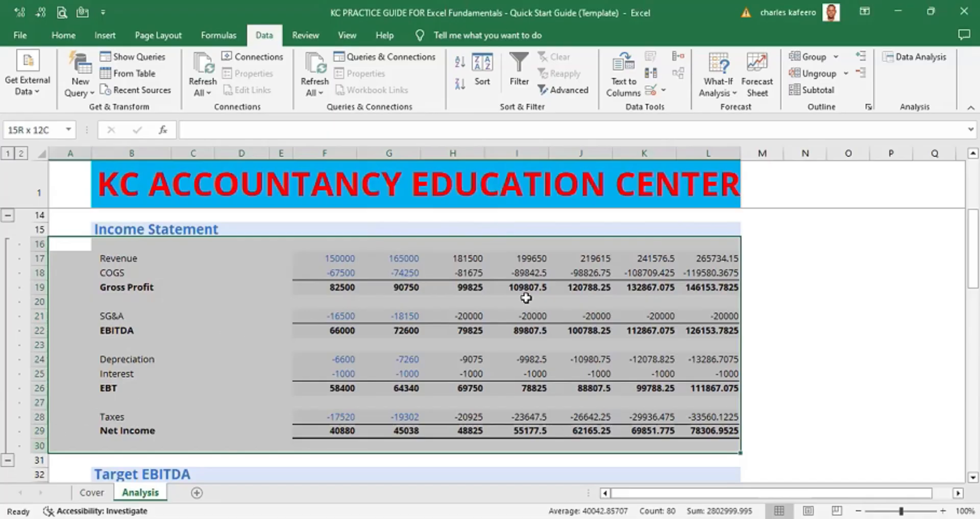
pyautogui.click(802, 296)
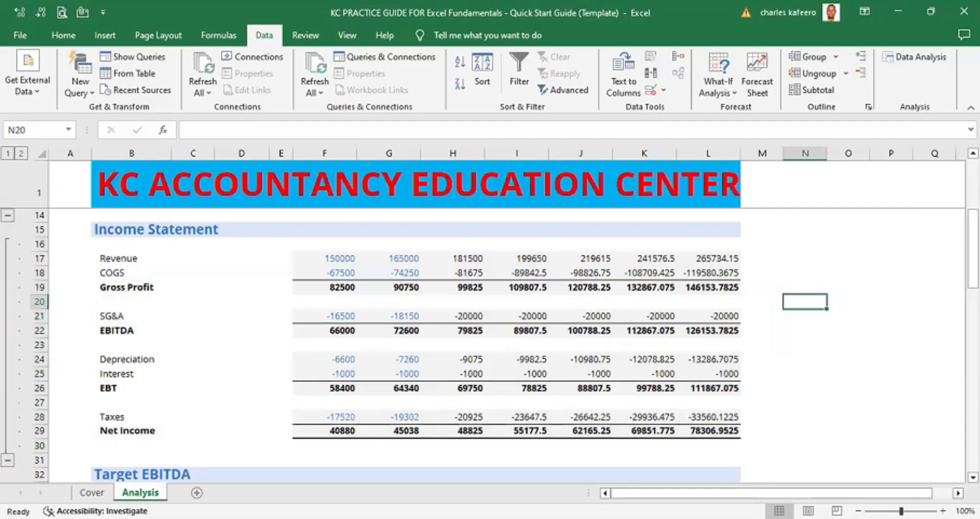
# - Group rows 33 through 39 of the Target EBITDA section as rows, then deselect the range
pyautogui.scroll(-6, 490, 345)
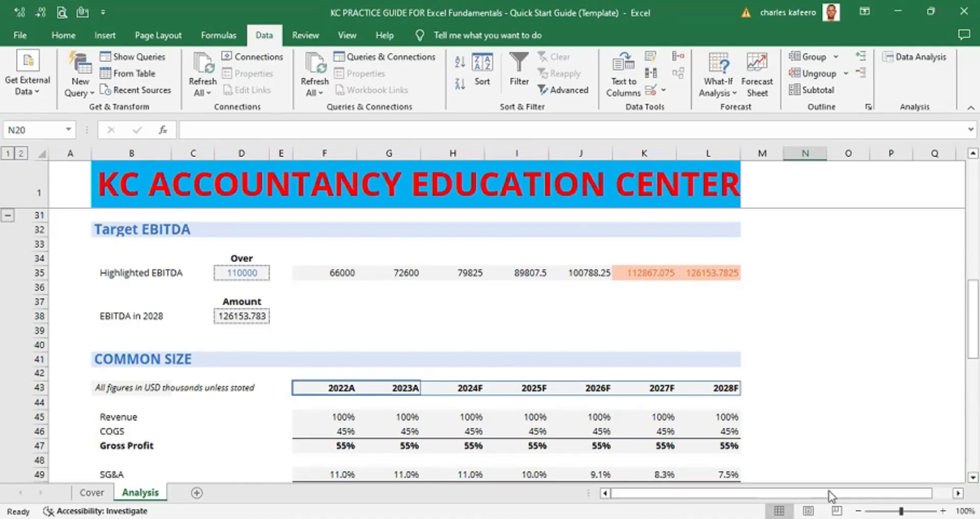
pyautogui.click(75, 228)
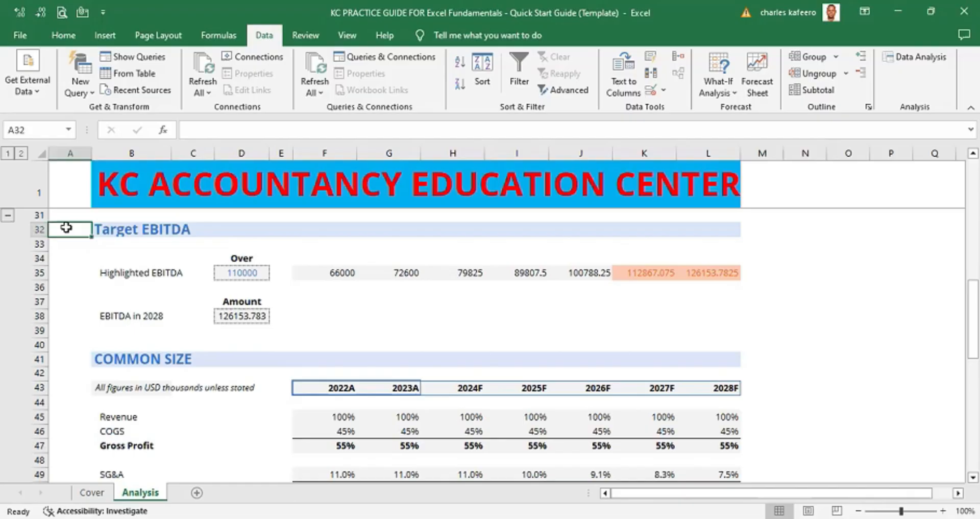
pyautogui.click(25, 229)
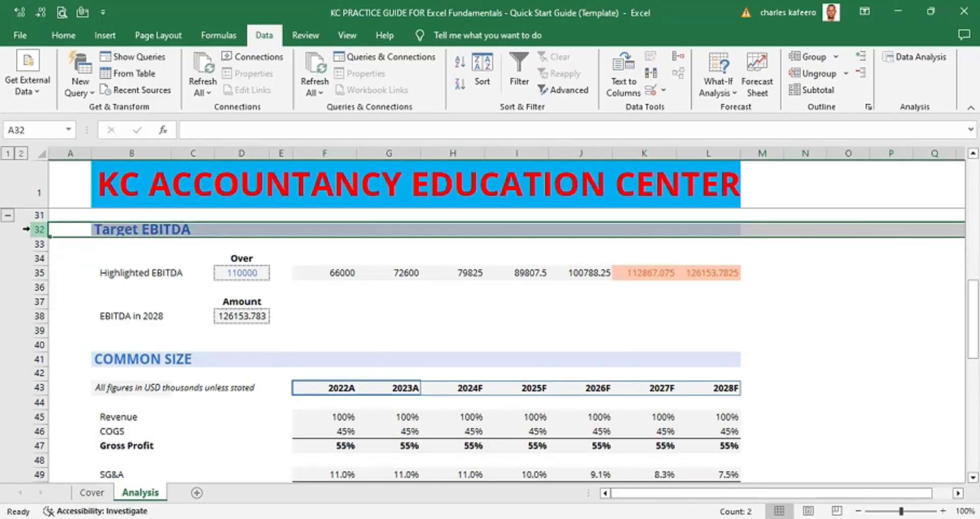
pyautogui.click(67, 244)
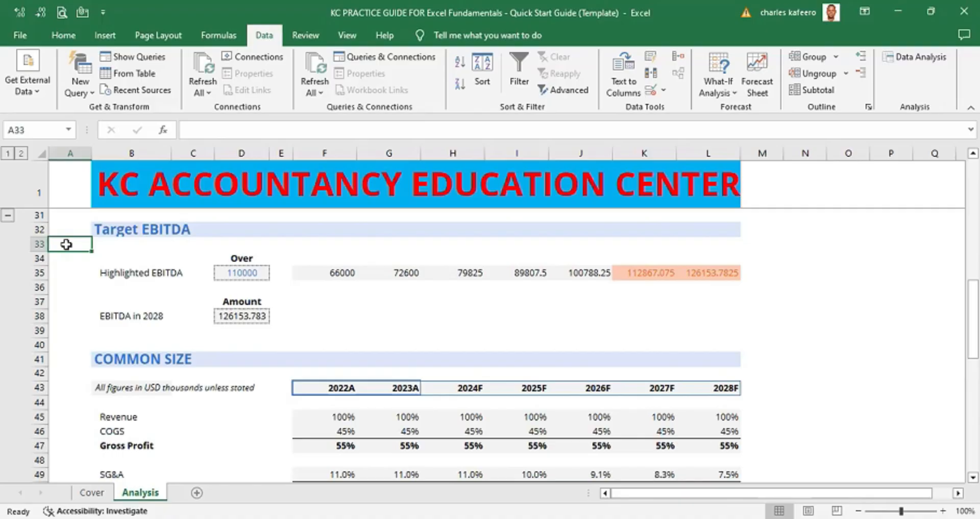
pyautogui.hotkey('shift', 'Down')
pyautogui.hotkey('shift', 'Down')
pyautogui.hotkey('shift', 'Down')
pyautogui.hotkey('shift', 'Down')
pyautogui.hotkey('shift', 'Down')
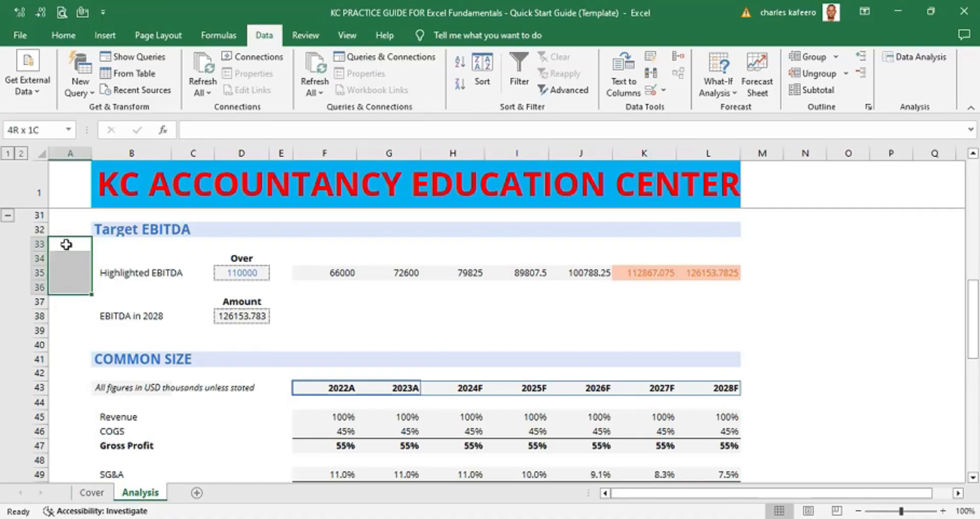
pyautogui.hotkey('shift', 'Down')
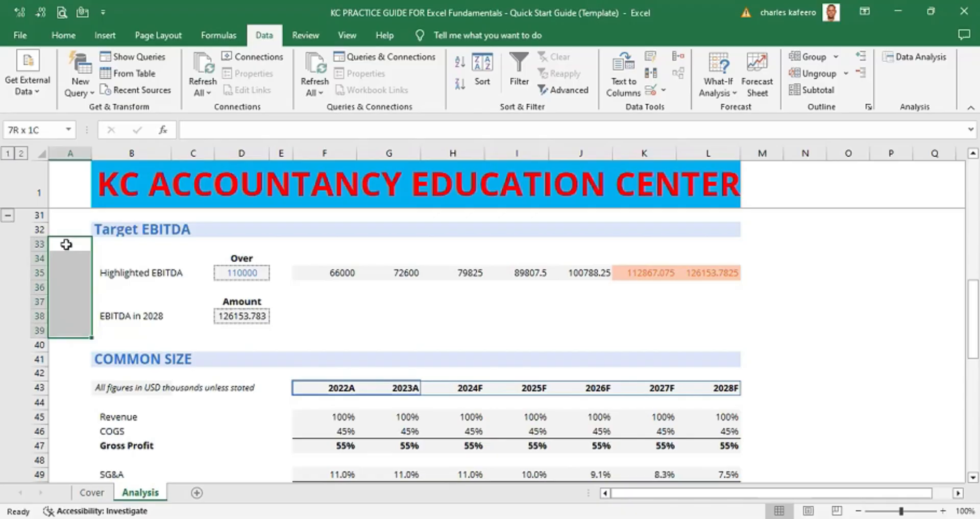
pyautogui.hotkey('shift', 'Right')
pyautogui.hotkey('shift', 'Right')
pyautogui.hotkey('shift', 'Right')
pyautogui.hotkey('shift', 'Right')
pyautogui.hotkey('shift', 'Right')
pyautogui.hotkey('shift', 'Right')
pyautogui.hotkey('shift', 'Right')
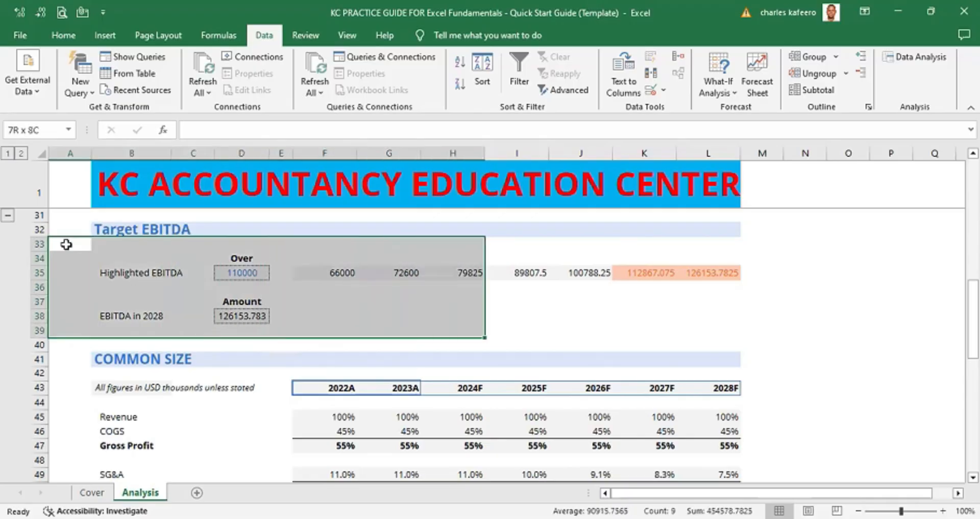
pyautogui.hotkey('shift', 'Right')
pyautogui.hotkey('shift', 'Right')
pyautogui.hotkey('shift', 'Right')
pyautogui.hotkey('shift', 'Right')
pyautogui.hotkey('shift', 'Right')
pyautogui.hotkey('shift', 'Left')
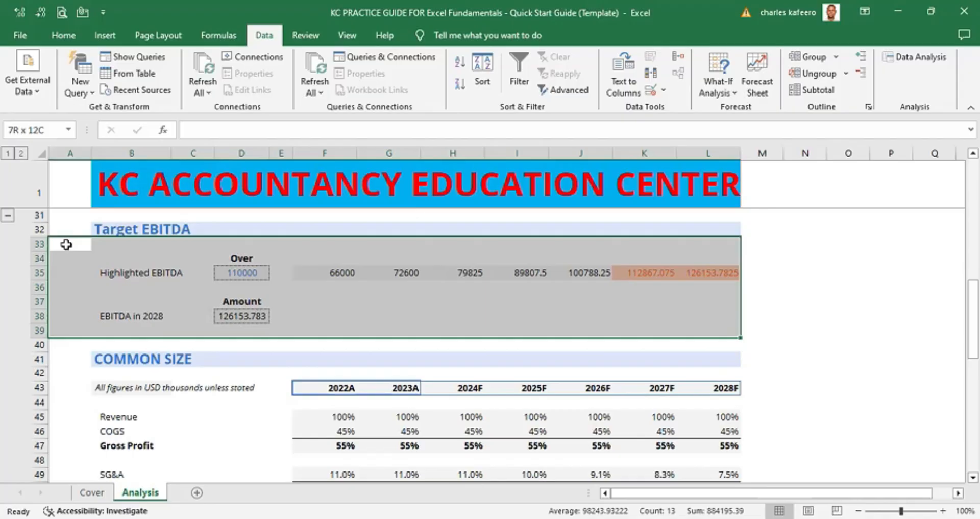
pyautogui.hotkey('shift', 'alt', 'Right')
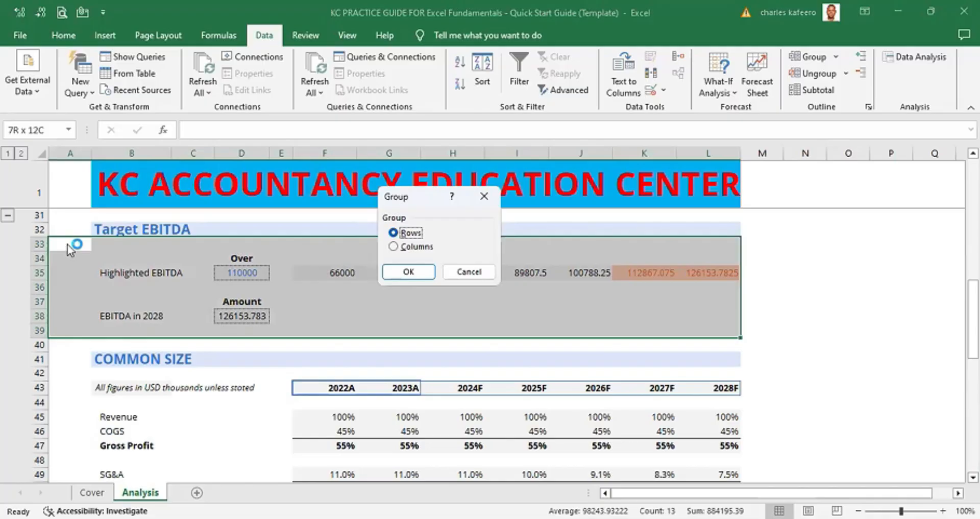
pyautogui.press('Return')
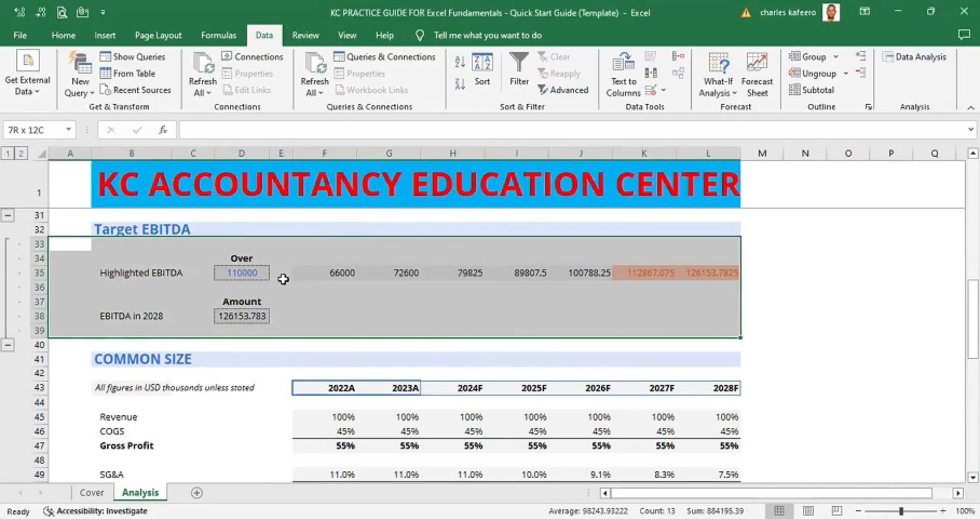
pyautogui.click(840, 292)
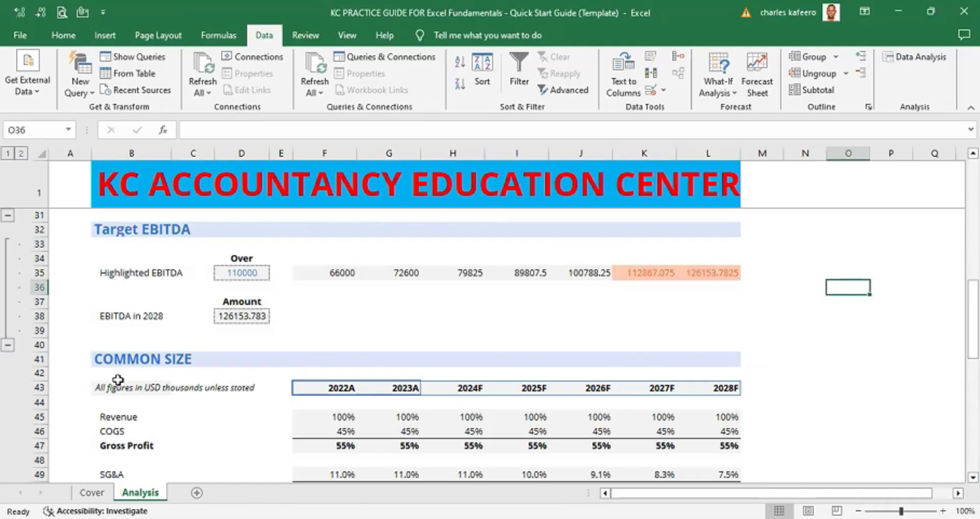
# - Group rows 42 through 58 of the Common Size section as rows, then deselect the range
pyautogui.click(37, 358)
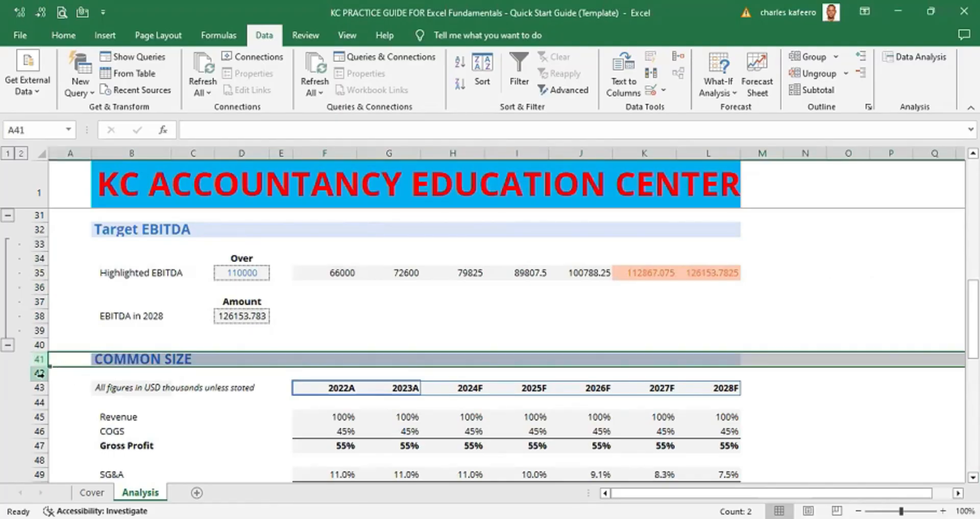
pyautogui.click(67, 372)
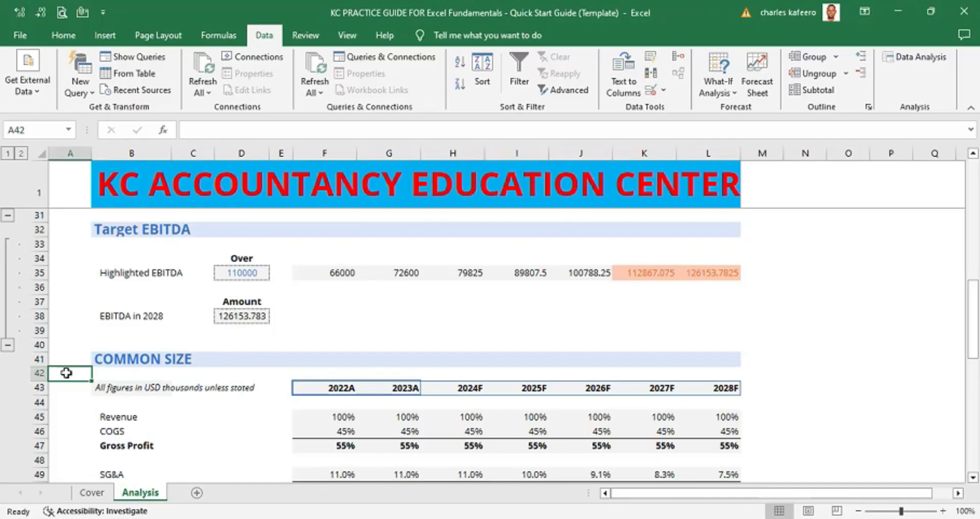
pyautogui.hotkey('shift', 'Down')
pyautogui.hotkey('shift', 'Down')
pyautogui.hotkey('shift', 'Down')
pyautogui.hotkey('shift', 'Down')
pyautogui.hotkey('shift', 'Down')
pyautogui.hotkey('shift', 'Down')
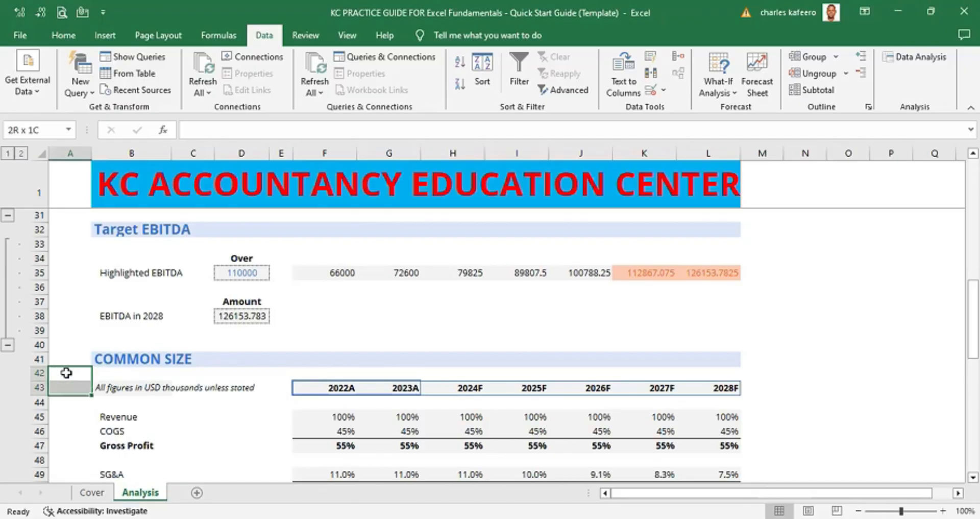
pyautogui.hotkey('shift', 'Down')
pyautogui.hotkey('shift', 'Down')
pyautogui.hotkey('shift', 'Down')
pyautogui.hotkey('shift', 'Down')
pyautogui.hotkey('shift', 'Down')
pyautogui.hotkey('shift', 'Down')
pyautogui.hotkey('shift', 'Down')
pyautogui.hotkey('shift', 'Down')
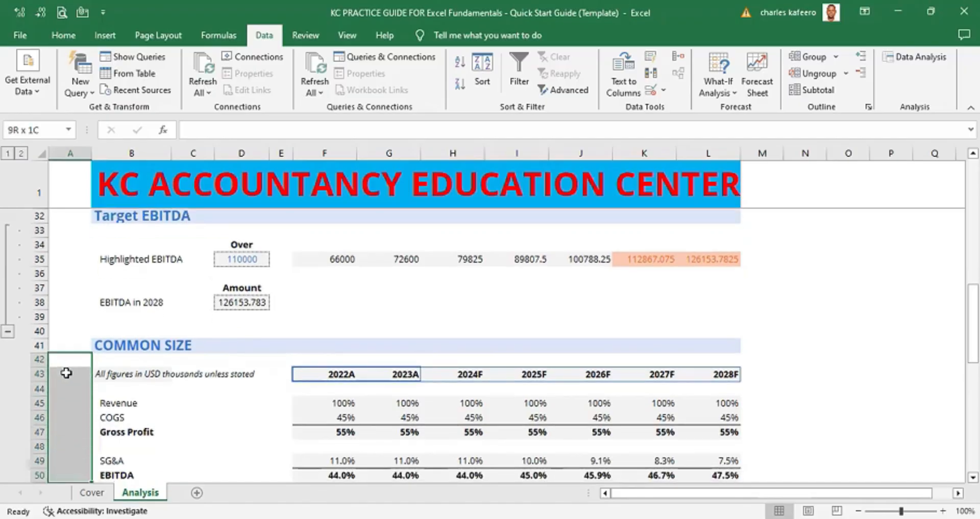
pyautogui.hotkey('shift', 'Down')
pyautogui.hotkey('shift', 'Down')
pyautogui.hotkey('shift', 'Down')
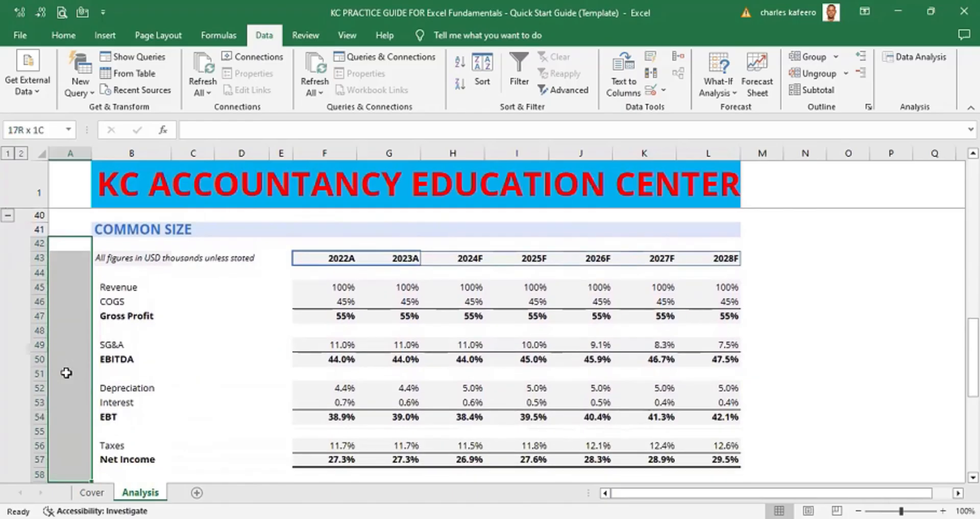
pyautogui.hotkey('shift', 'Up')
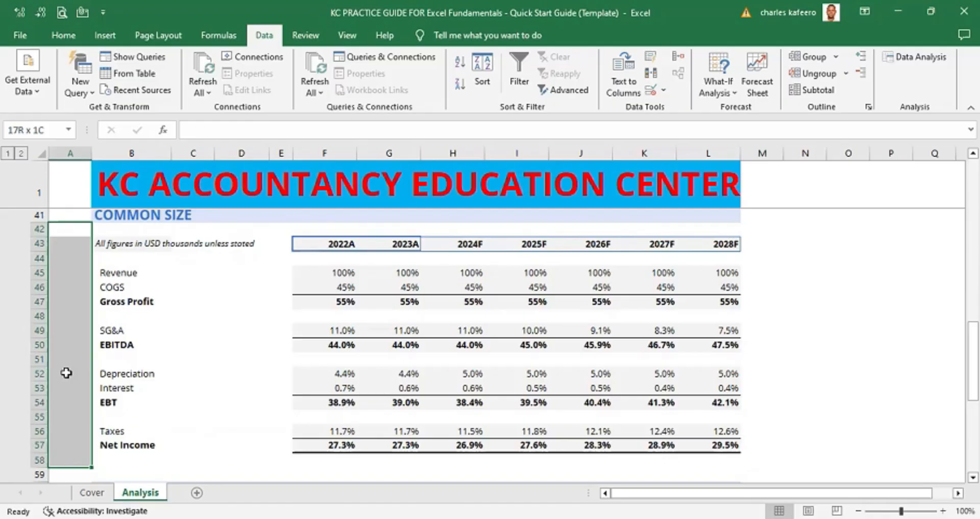
pyautogui.hotkey('shift', 'Right')
pyautogui.hotkey('shift', 'Right')
pyautogui.hotkey('shift', 'Right')
pyautogui.hotkey('shift', 'Right')
pyautogui.hotkey('shift', 'Right')
pyautogui.hotkey('shift', 'Right')
pyautogui.hotkey('shift', 'Right')
pyautogui.hotkey('shift', 'Right')
pyautogui.hotkey('shift', 'Right')
pyautogui.hotkey('shift', 'Right')
pyautogui.hotkey('shift', 'Right')
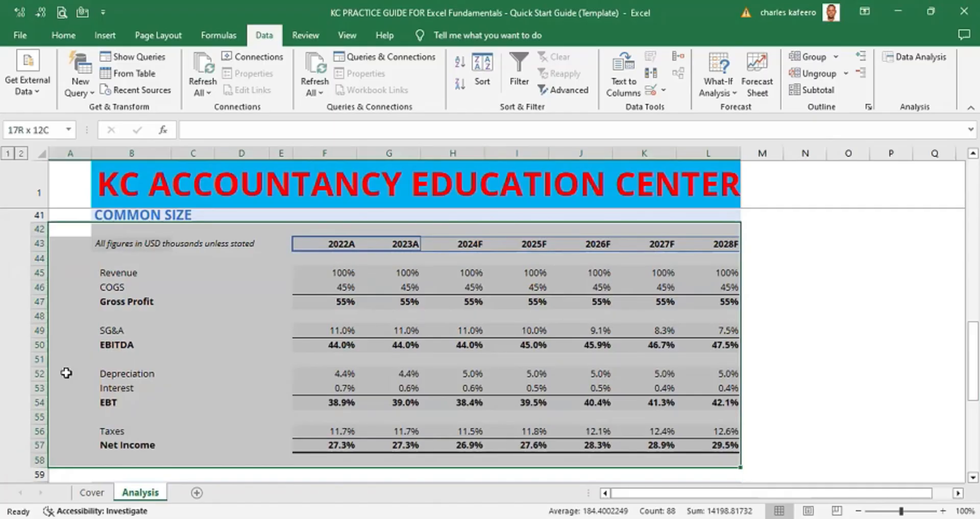
pyautogui.hotkey('shift', 'alt', 'Right')
pyautogui.press('Return')
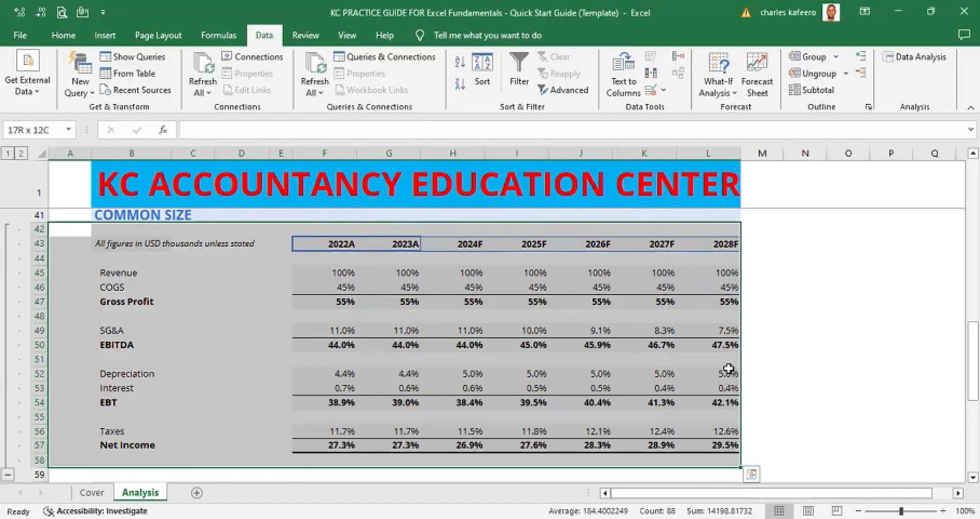
pyautogui.click(805, 358)
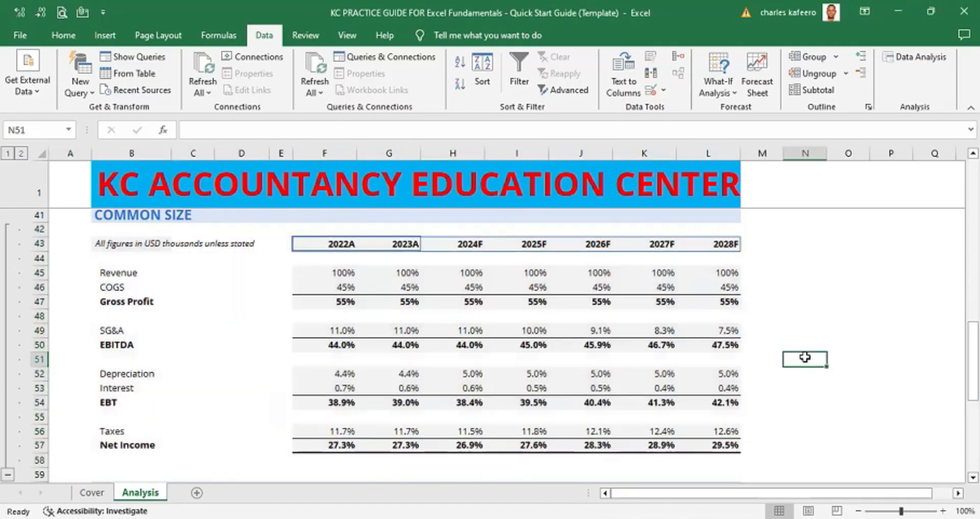
# - Collapse and re-expand the Common Size row group
pyautogui.click(7, 476)
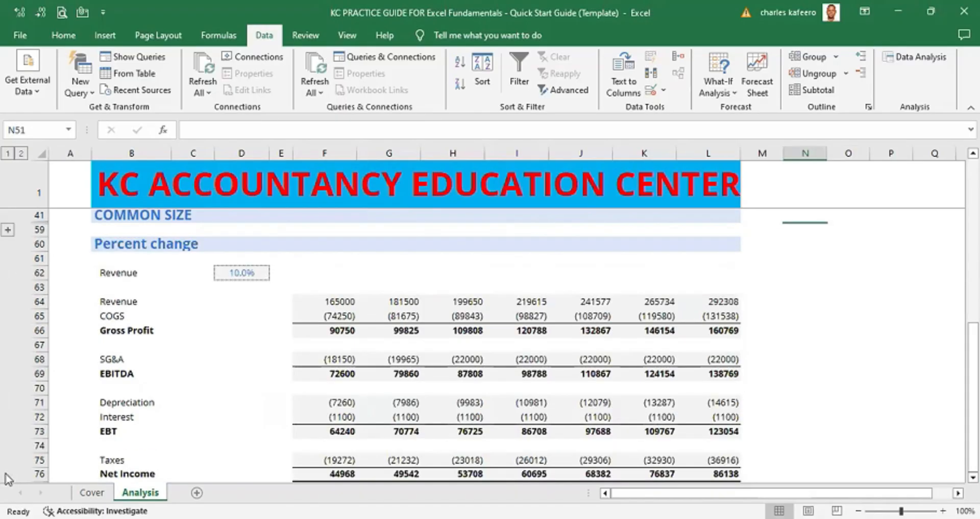
pyautogui.click(9, 231)
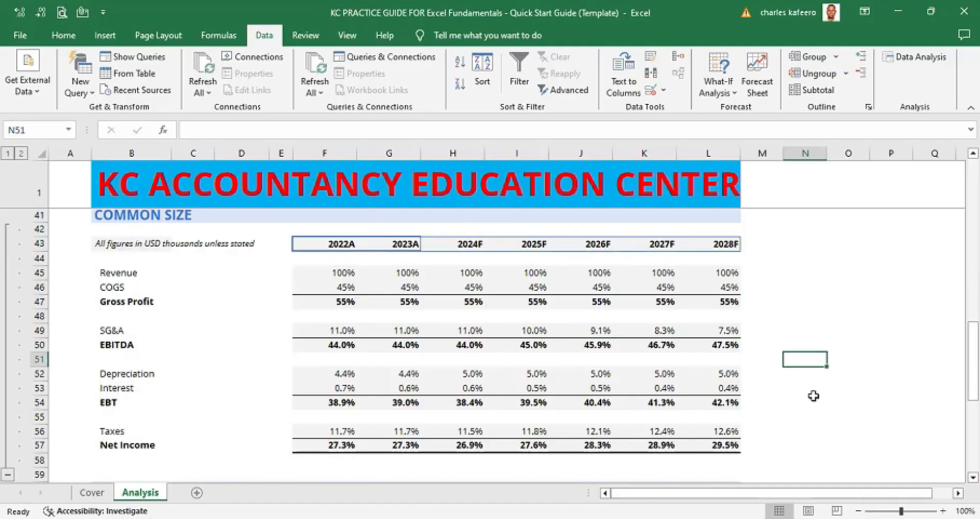
pyautogui.scroll(-4, 490, 346)
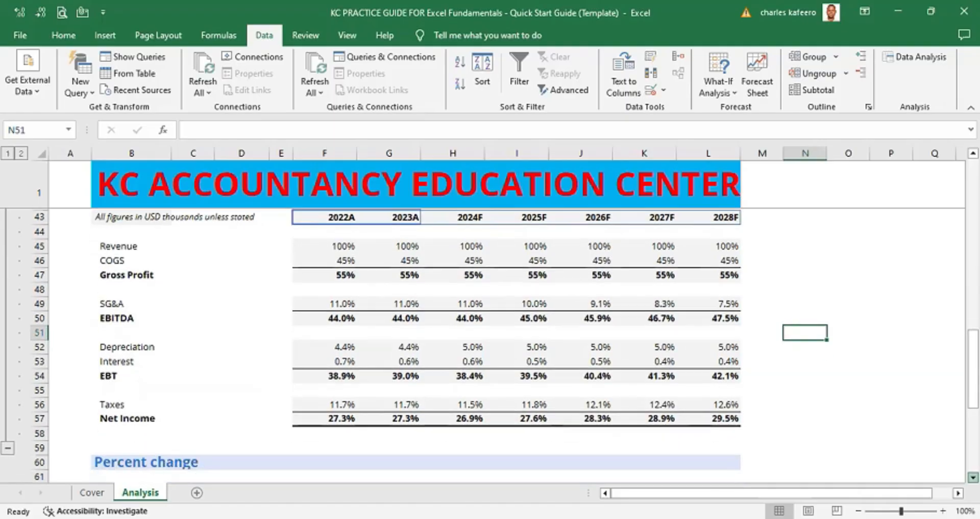
pyautogui.scroll(-2, 490, 346)
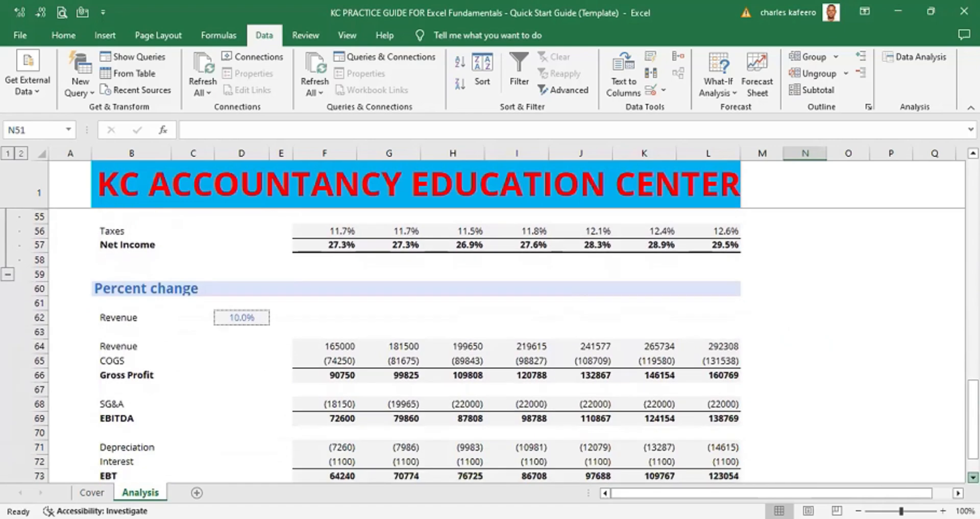
pyautogui.scroll(-1, 490, 346)
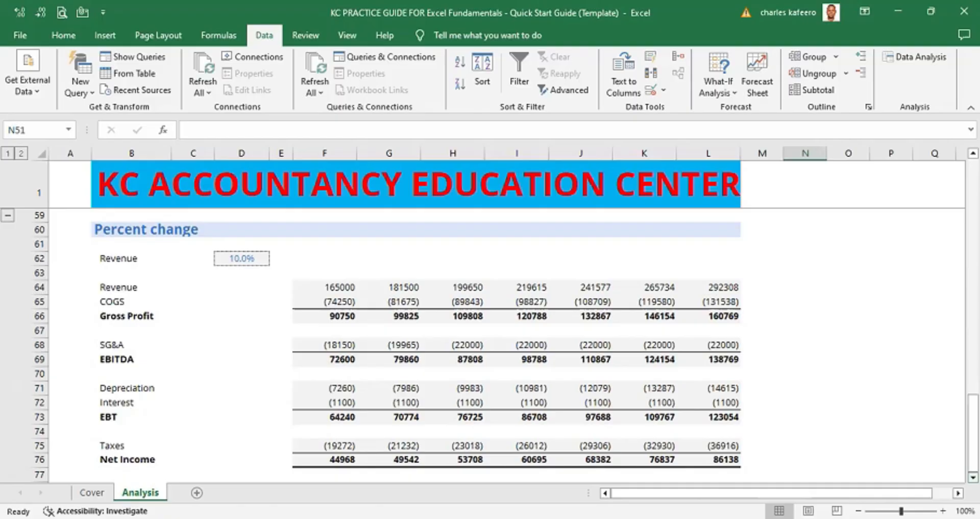
pyautogui.scroll(-2, 489, 345)
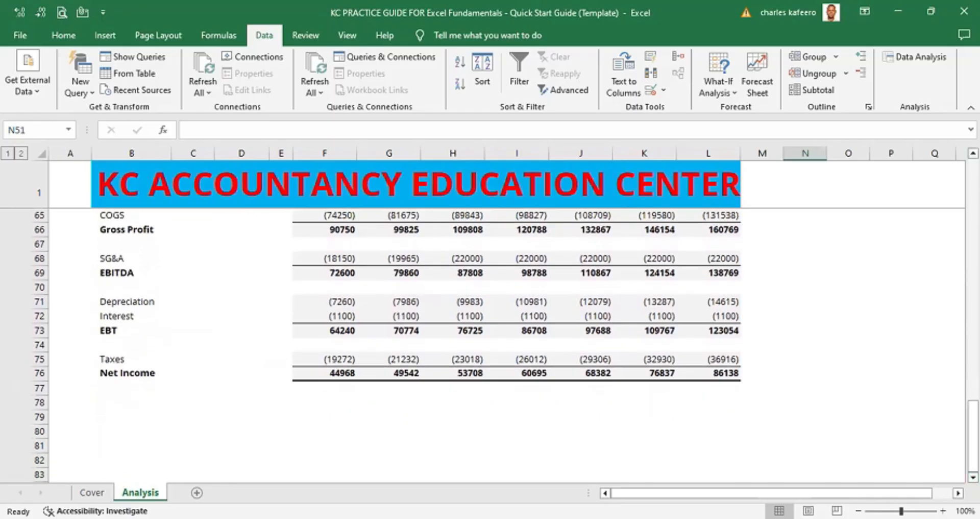
pyautogui.scroll(2, 489, 345)
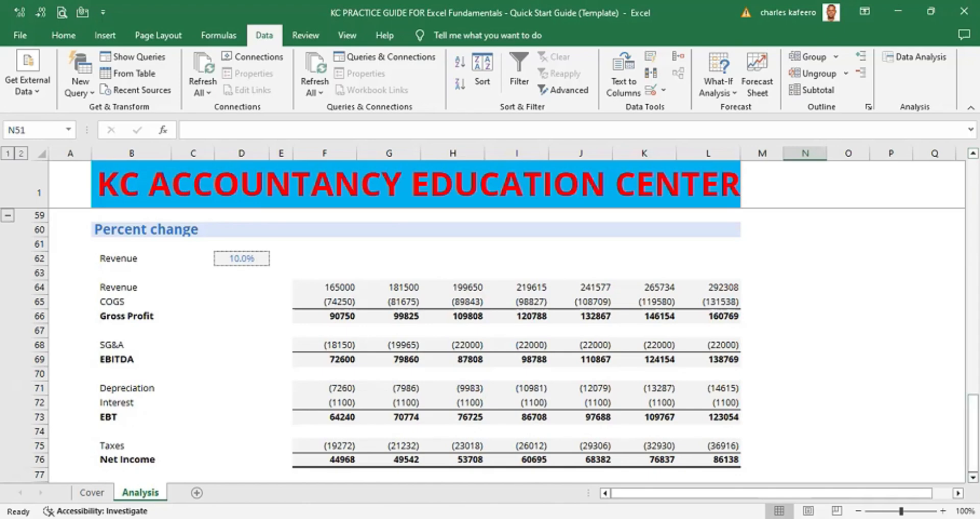
# - Group rows 61 through 76 of the Percent change section as rows, then deselect the range
pyautogui.click(973, 478)
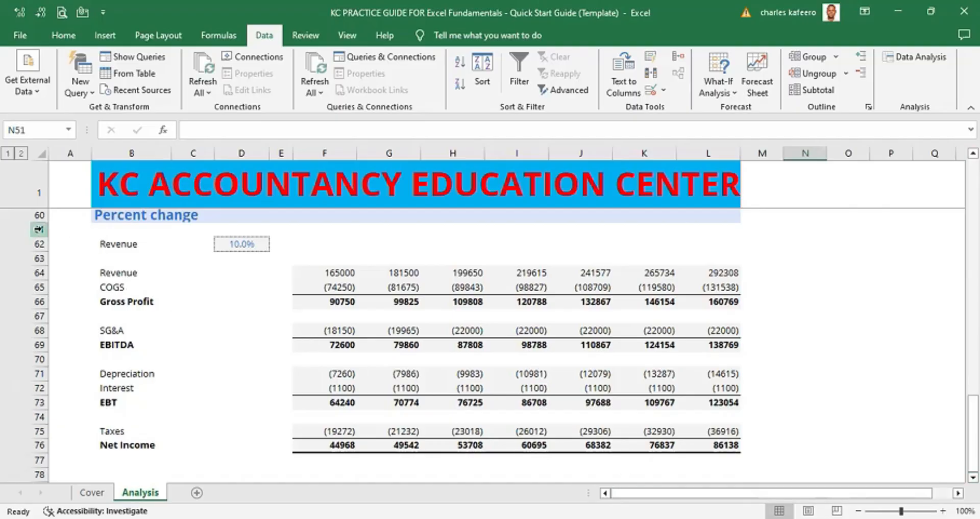
pyautogui.click(31, 215)
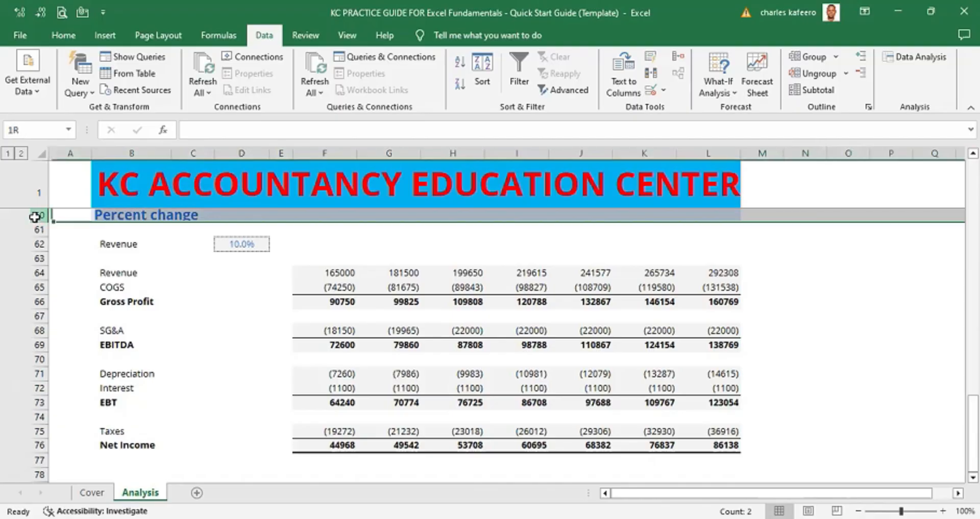
pyautogui.click(69, 226)
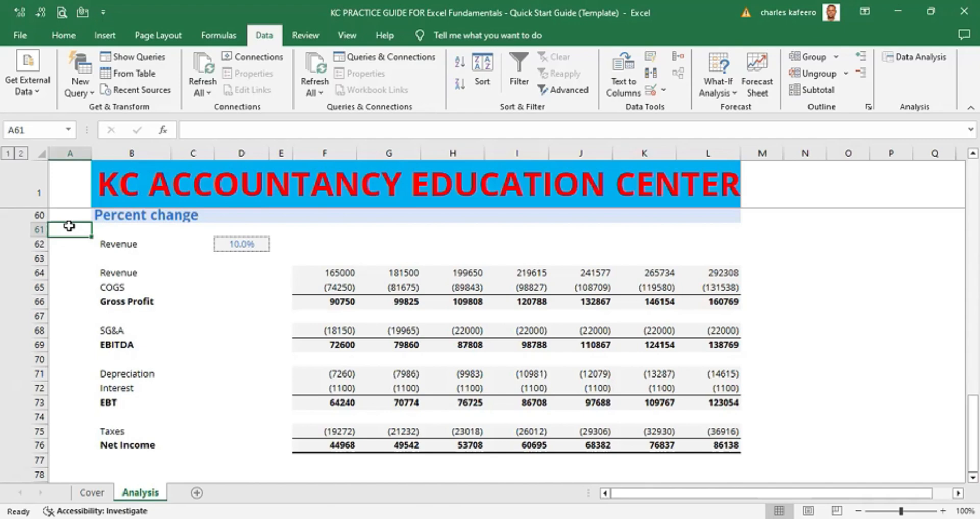
pyautogui.hotkey('shift', 'Down')
pyautogui.hotkey('shift', 'Down')
pyautogui.hotkey('shift', 'Down')
pyautogui.hotkey('shift', 'Down')
pyautogui.hotkey('shift', 'Down')
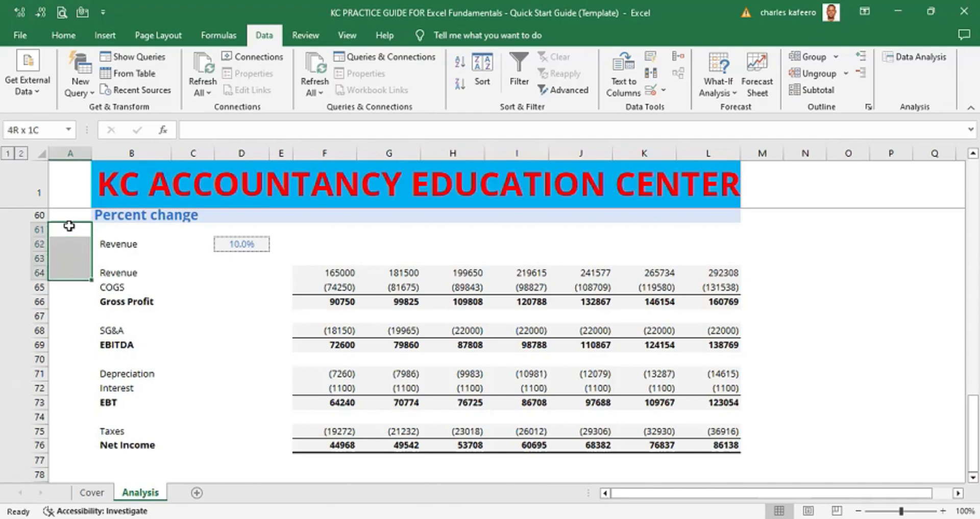
pyautogui.hotkey('shift', 'Down')
pyautogui.hotkey('shift', 'Down')
pyautogui.hotkey('shift', 'Down')
pyautogui.hotkey('shift', 'Down')
pyautogui.hotkey('shift', 'Down')
pyautogui.hotkey('shift', 'Down')
pyautogui.hotkey('shift', 'Down')
pyautogui.hotkey('shift', 'Down')
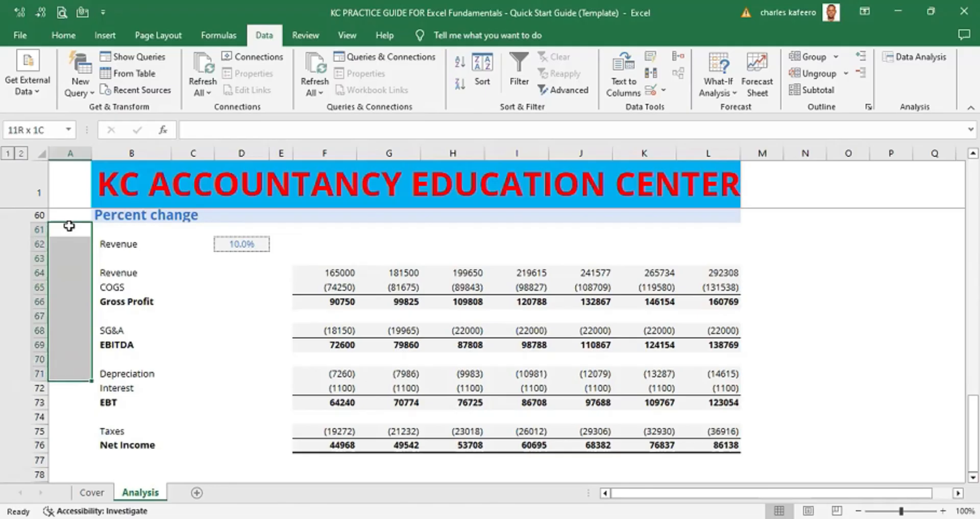
pyautogui.hotkey('shift', 'Down')
pyautogui.hotkey('shift', 'Down')
pyautogui.hotkey('shift', 'Down')
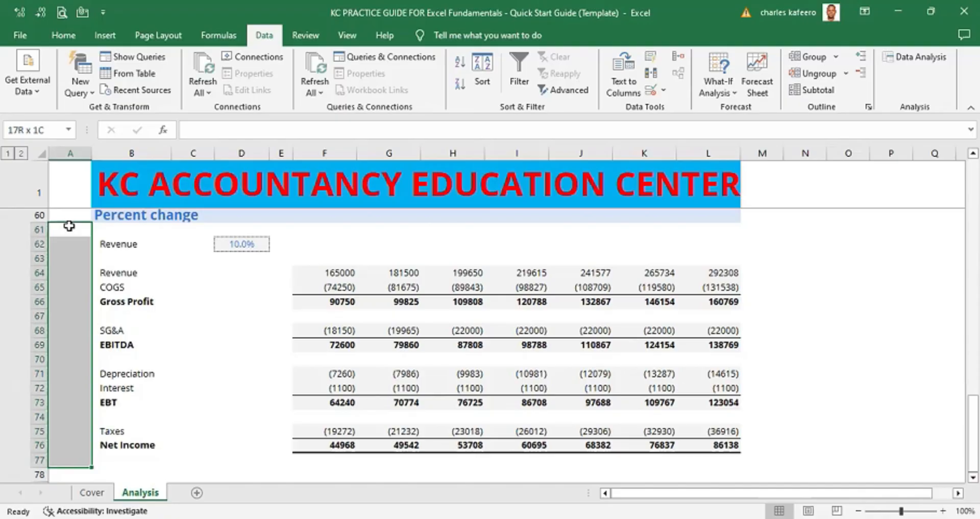
pyautogui.hotkey('shift', 'Up')
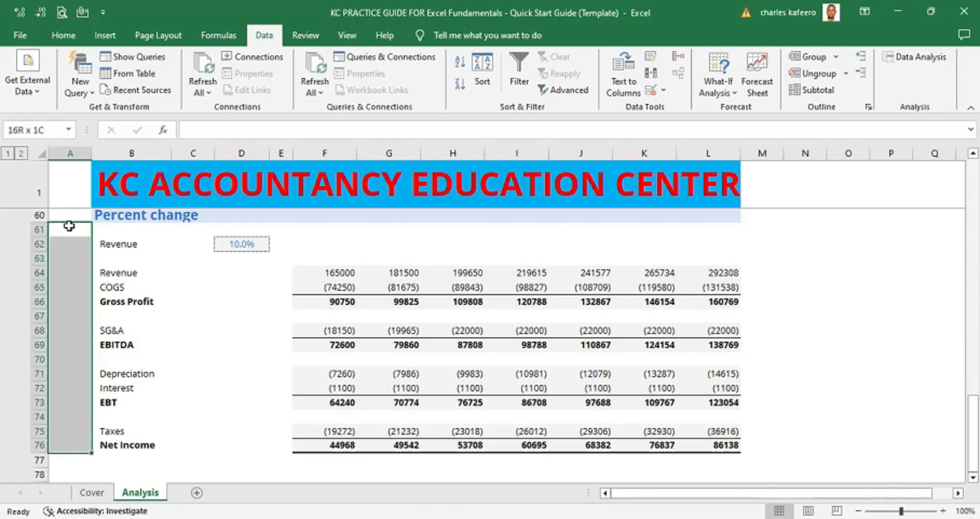
pyautogui.hotkey('shift', 'alt', 'Right')
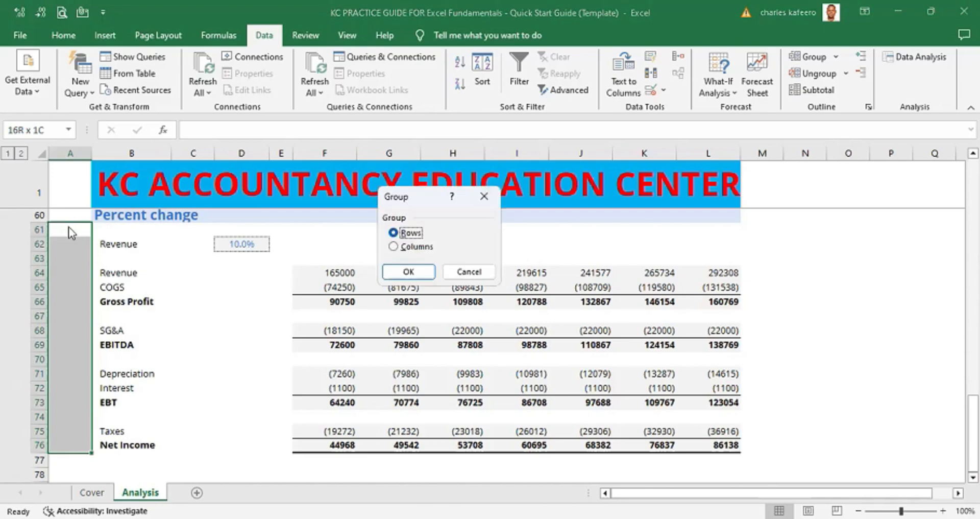
pyautogui.press('Return')
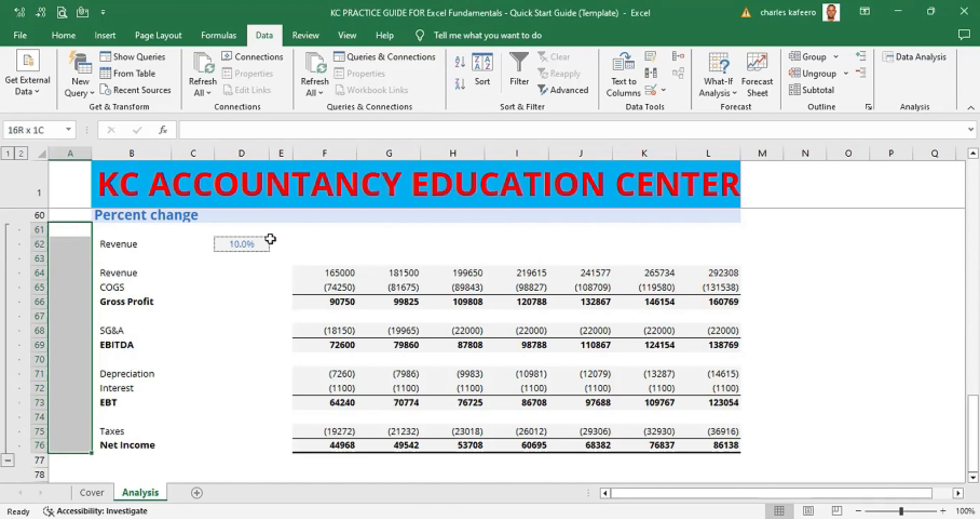
pyautogui.click(815, 297)
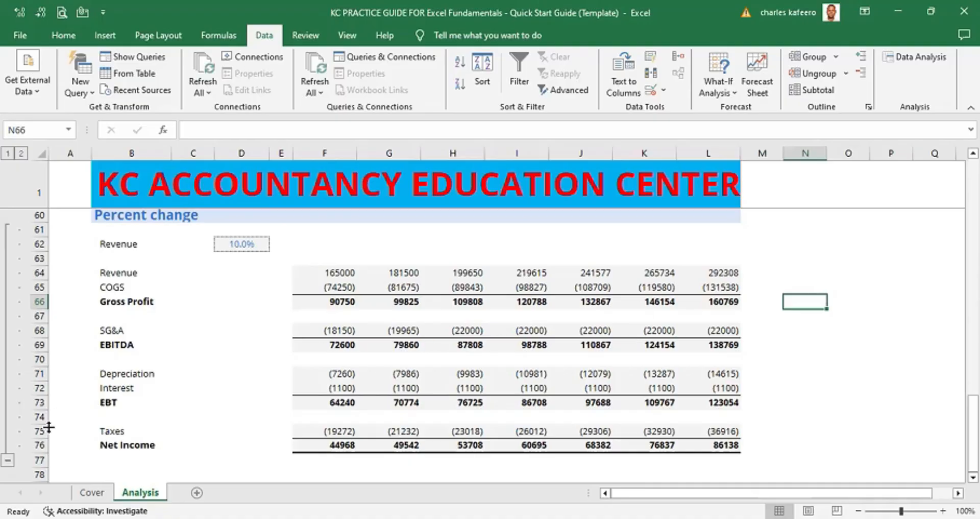
# - Collapse the Percent change, Common Size, Target EBITDA, Income Statement and Assumptions row groups one by one
pyautogui.click(8, 459)
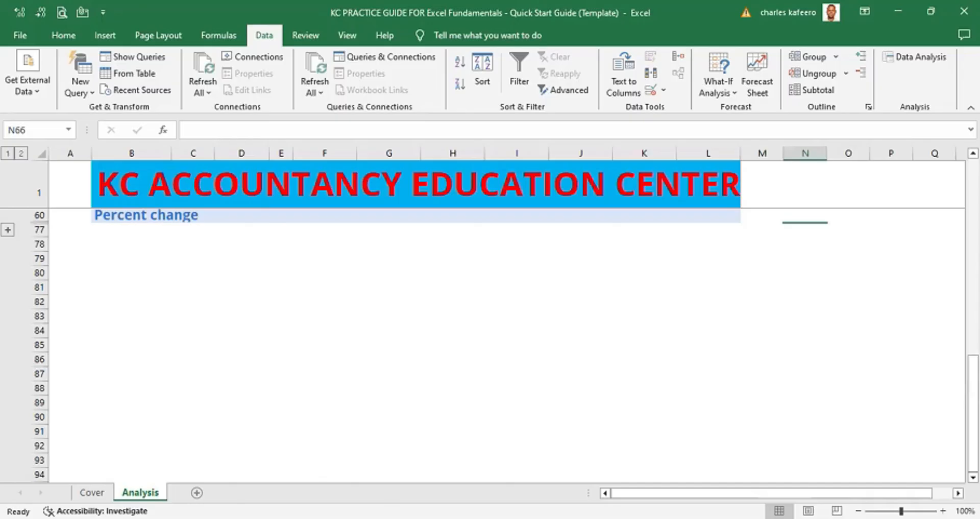
pyautogui.scroll(3, 10, 331)
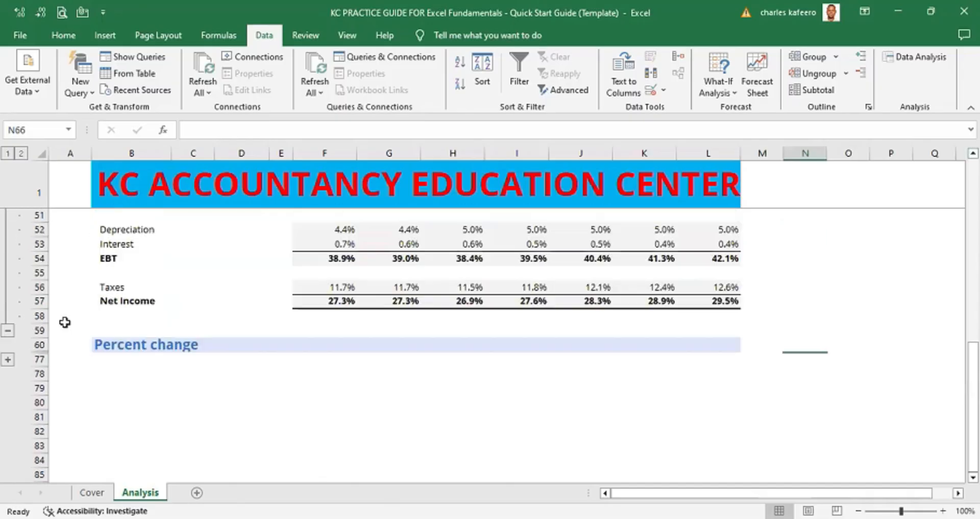
pyautogui.click(8, 332)
pyautogui.scroll(2, 8, 263)
pyautogui.click(7, 262)
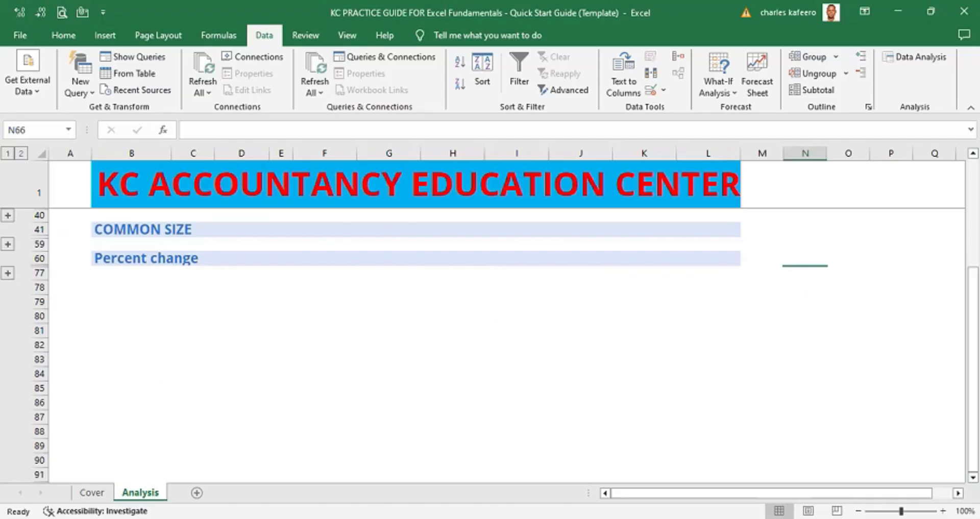
pyautogui.scroll(4, 490, 345)
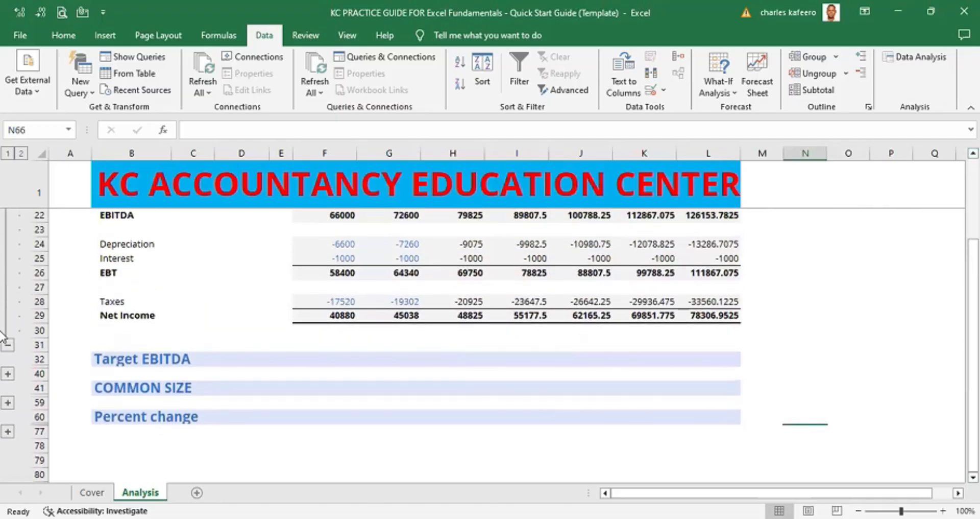
pyautogui.click(7, 345)
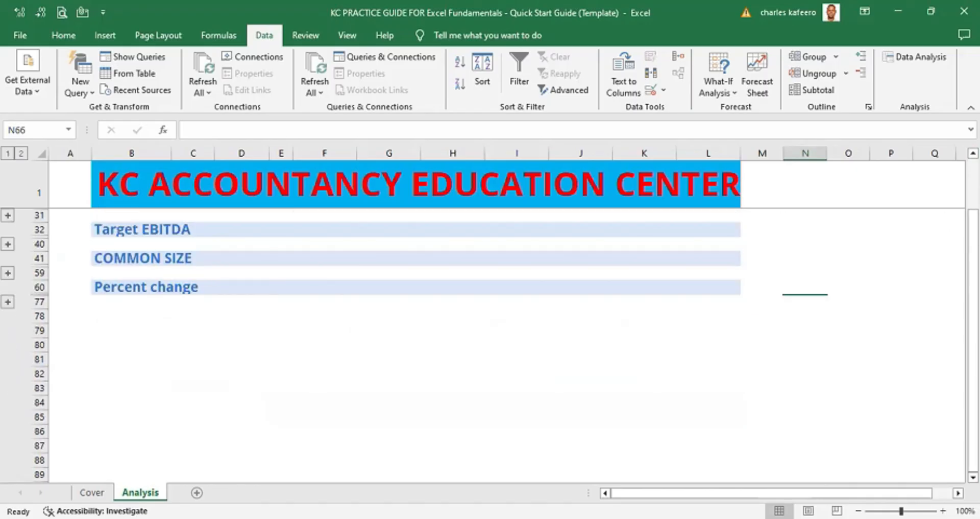
pyautogui.scroll(3, 333, 336)
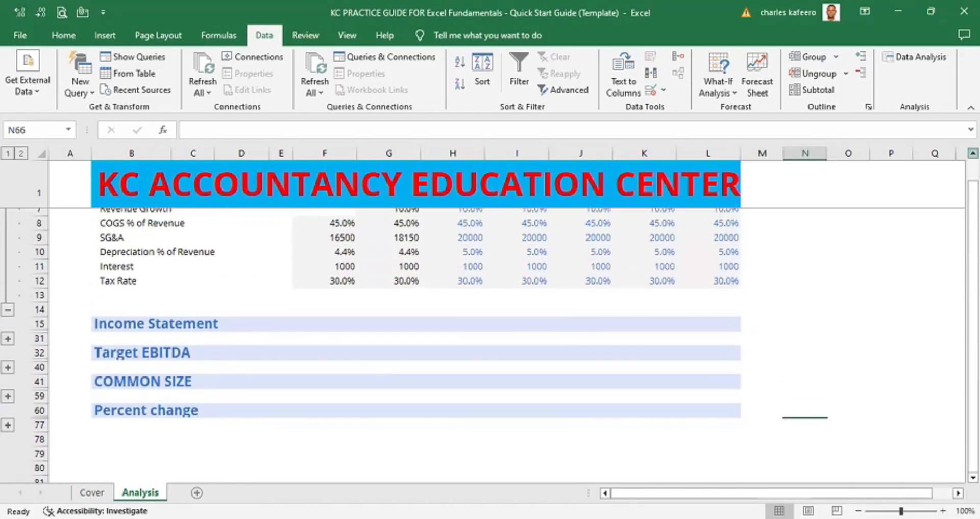
pyautogui.click(8, 316)
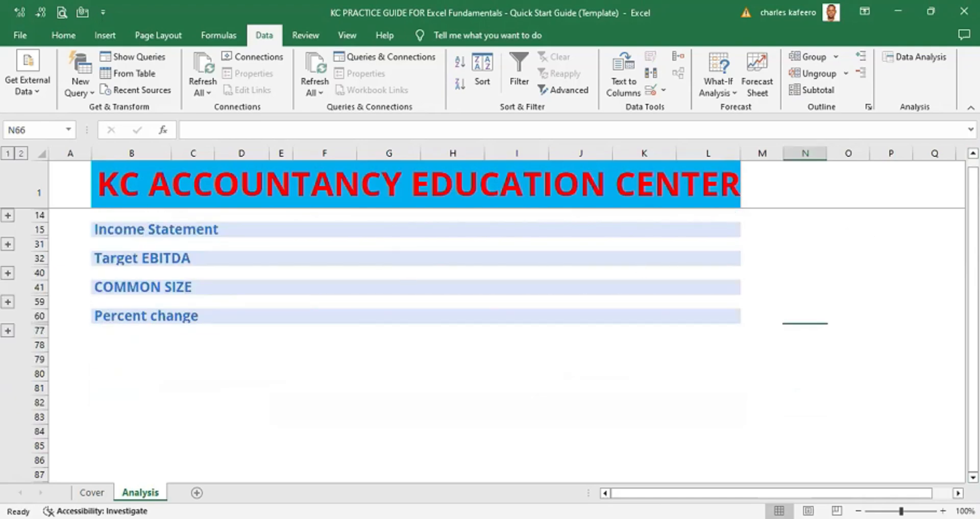
# - Expand the Assumptions row group and collapse it again
pyautogui.click(973, 153)
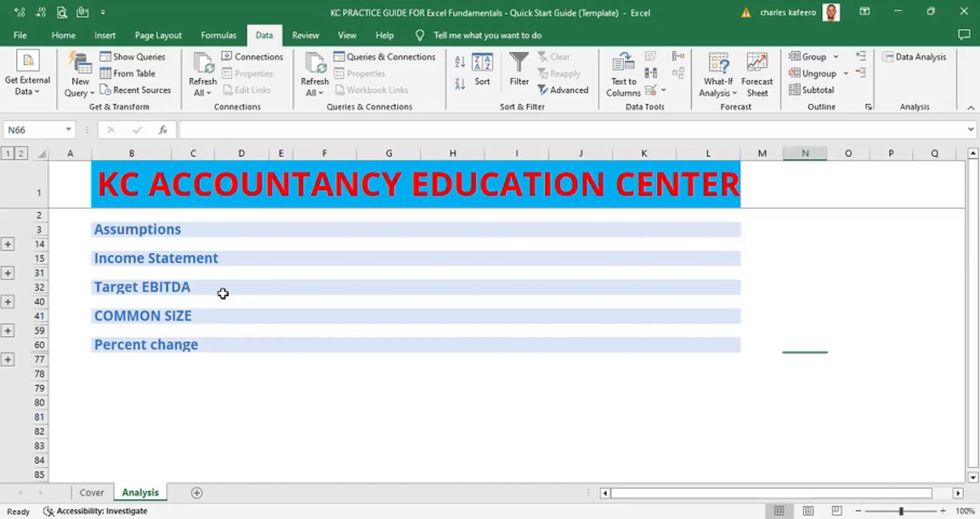
pyautogui.click(8, 244)
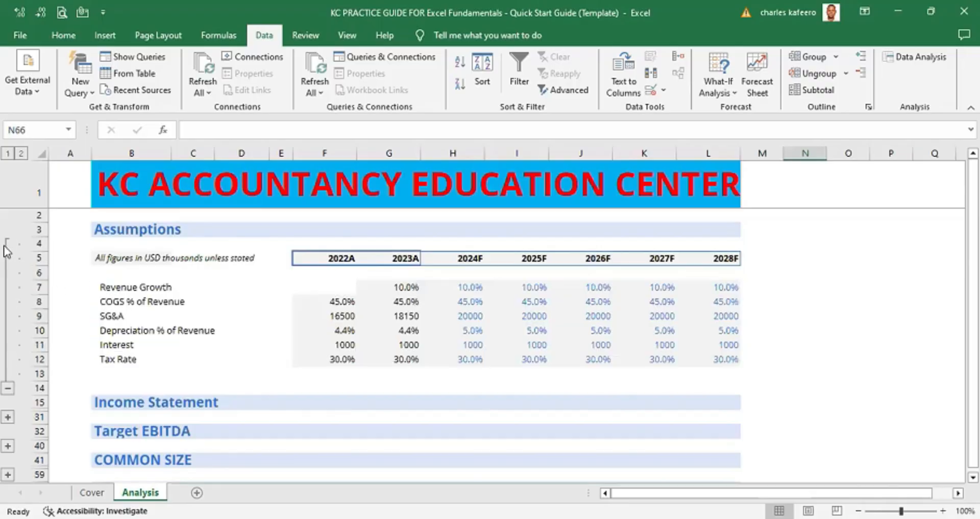
pyautogui.click(8, 392)
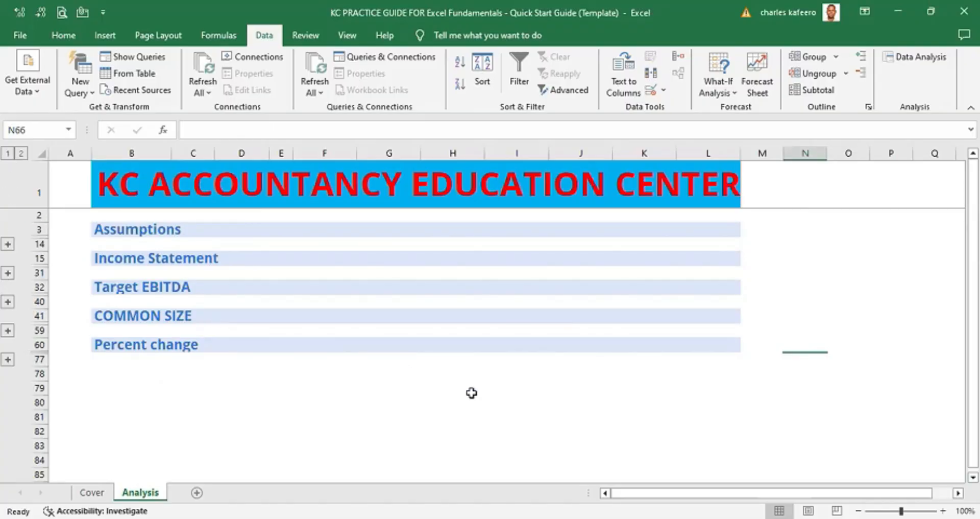
# - Toggle the Assumptions row group collapsed and expanded several times, finishing with it expanded
pyautogui.scroll(2, 471, 393)
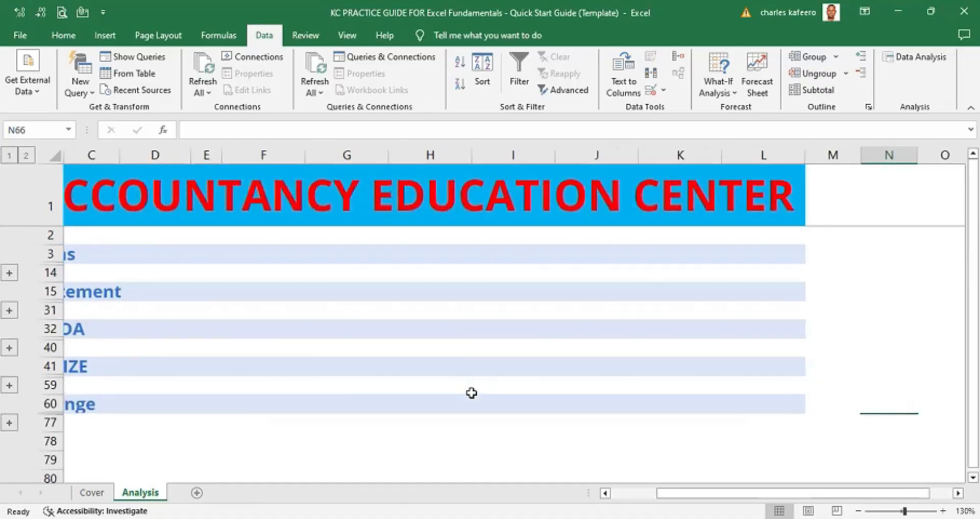
pyautogui.moveTo(658, 493); pyautogui.dragTo(615, 493)
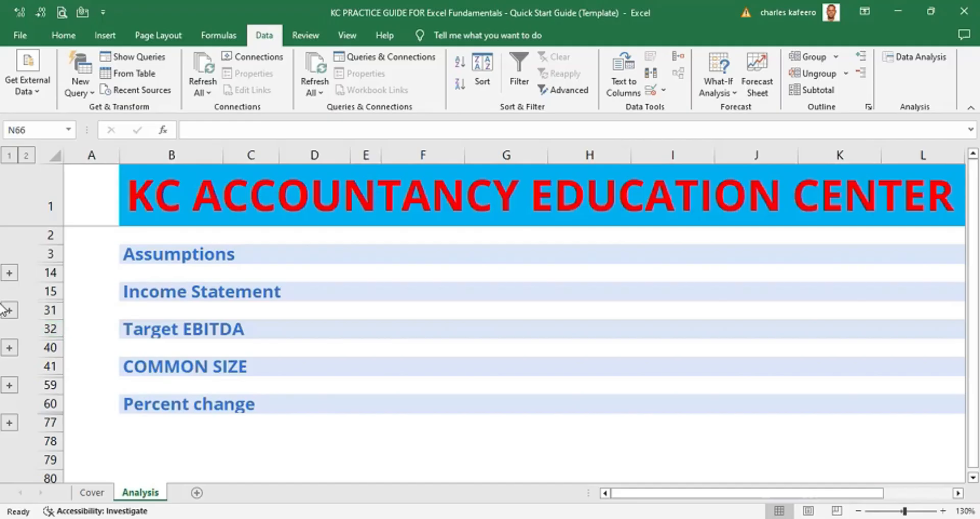
pyautogui.click(10, 273)
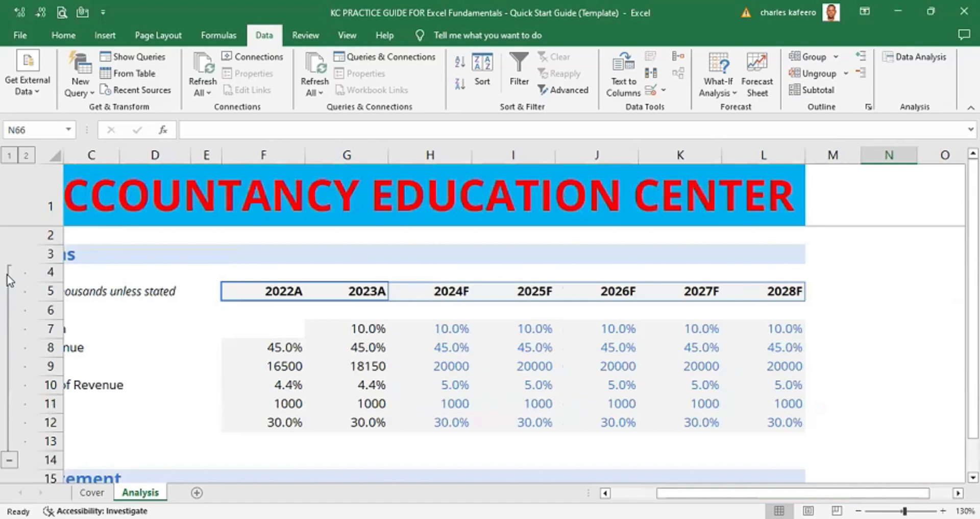
pyautogui.keyDown('ctrl'); pyautogui.scroll(-1, 633, 477); pyautogui.keyUp('ctrl')
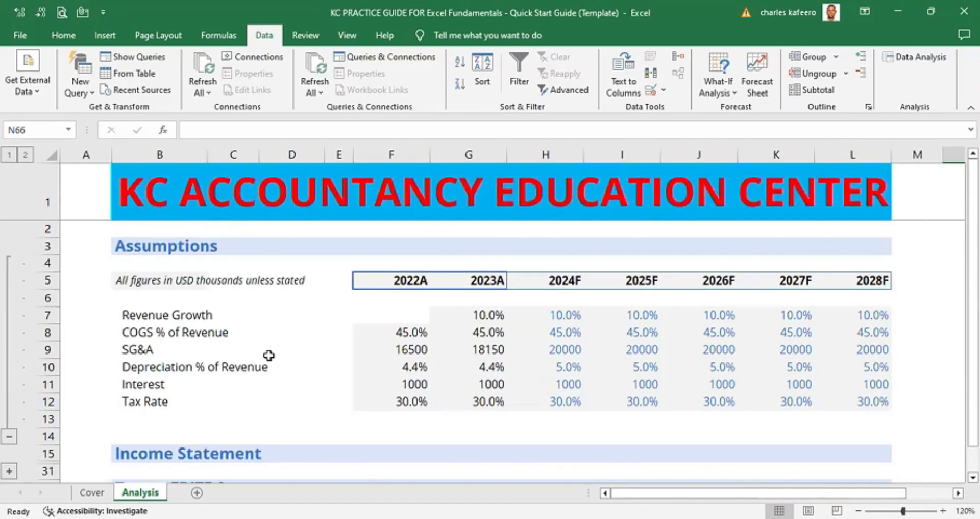
pyautogui.click(10, 436)
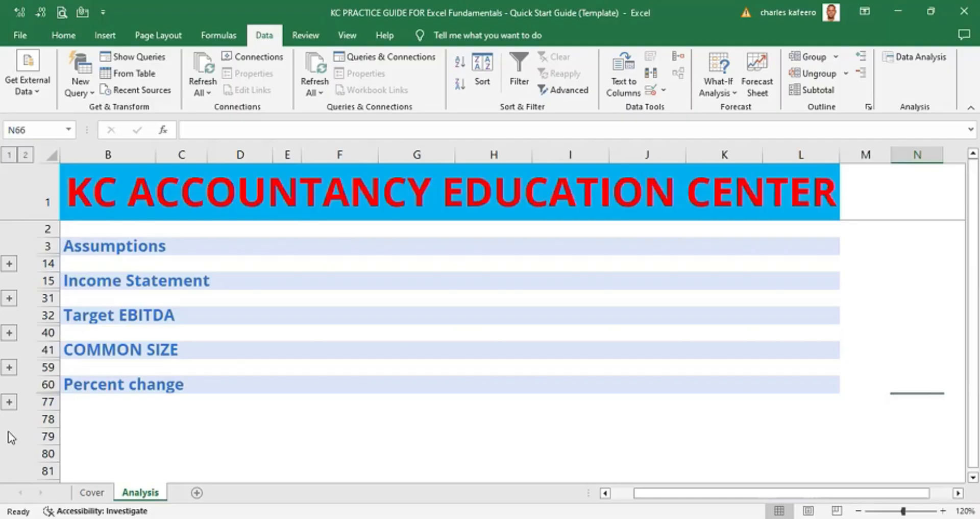
pyautogui.click(9, 264)
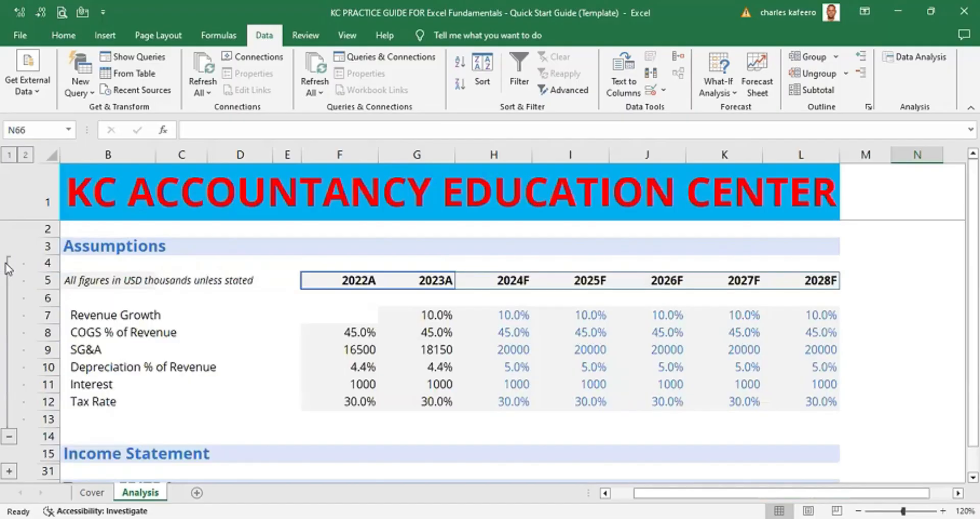
pyautogui.click(10, 436)
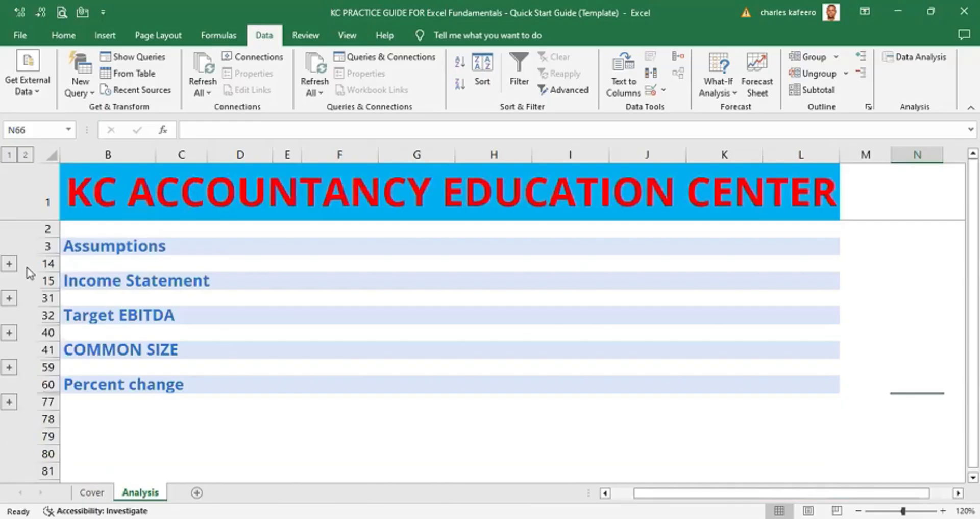
pyautogui.click(10, 264)
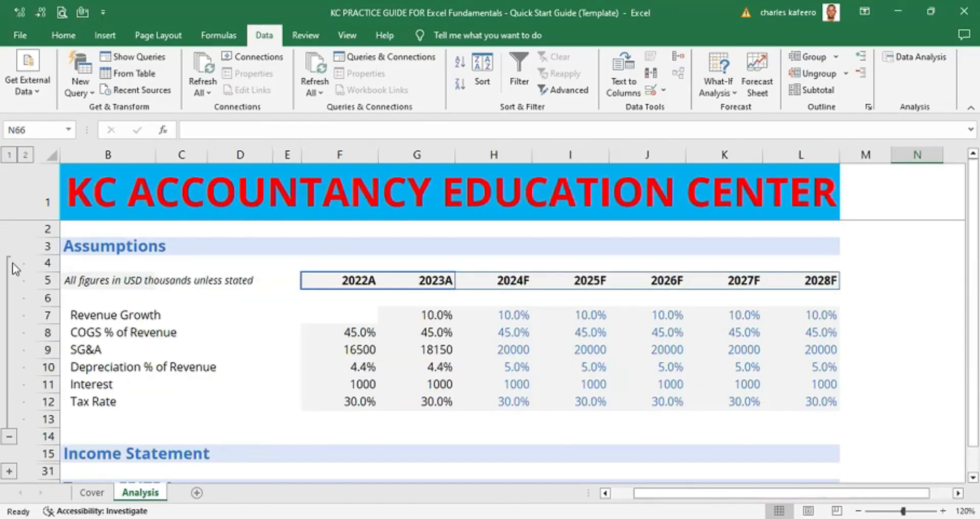
pyautogui.click(10, 437)
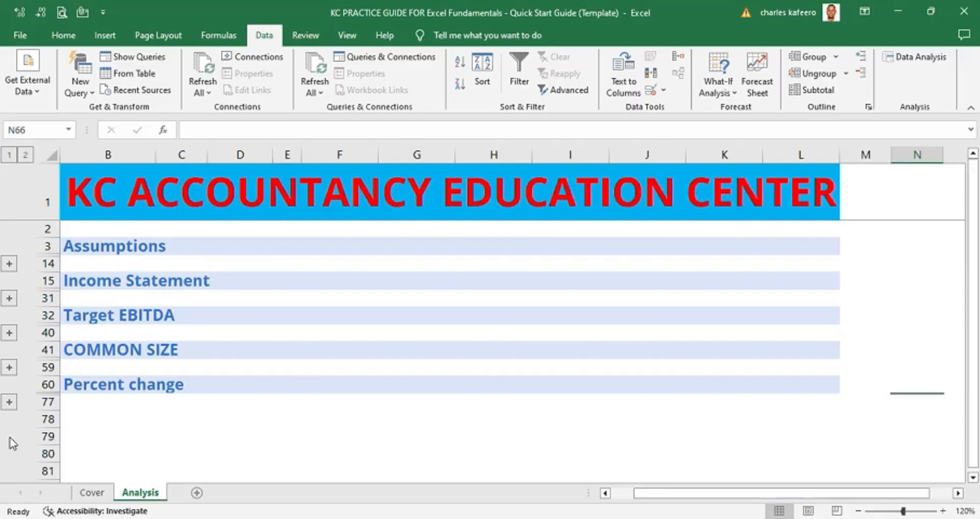
pyautogui.click(9, 265)
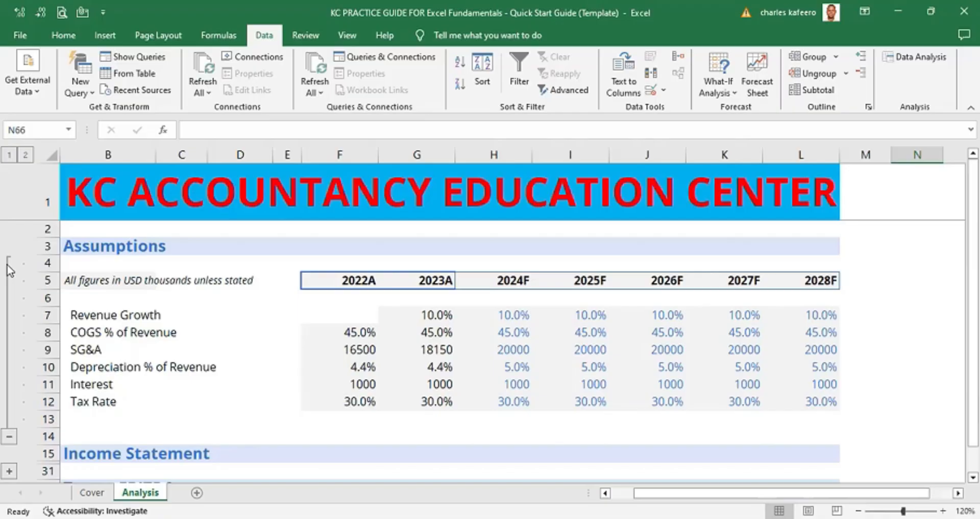
pyautogui.click(9, 438)
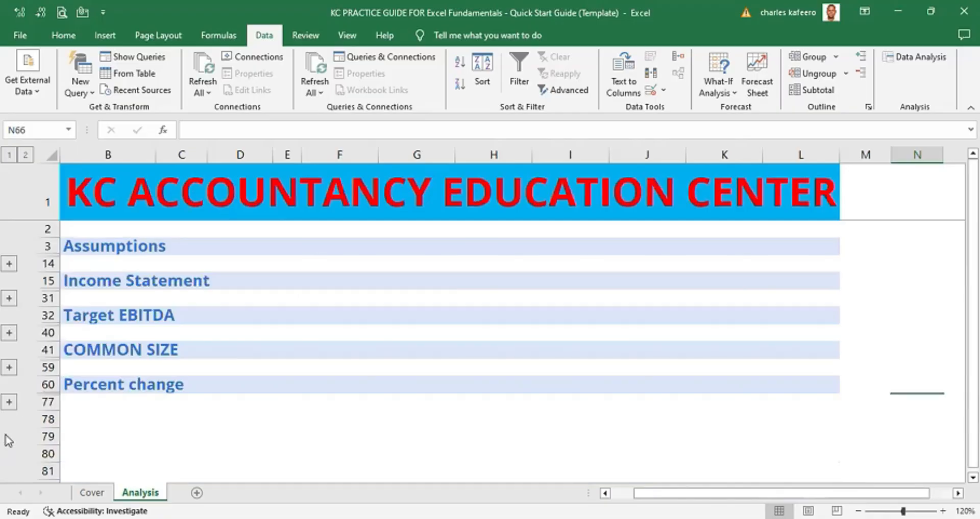
pyautogui.click(10, 265)
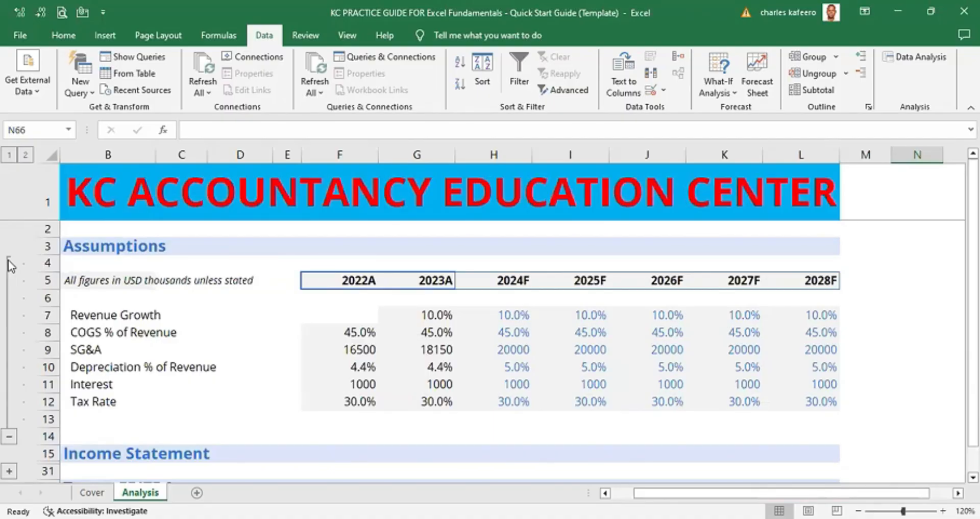
pyautogui.click(10, 437)
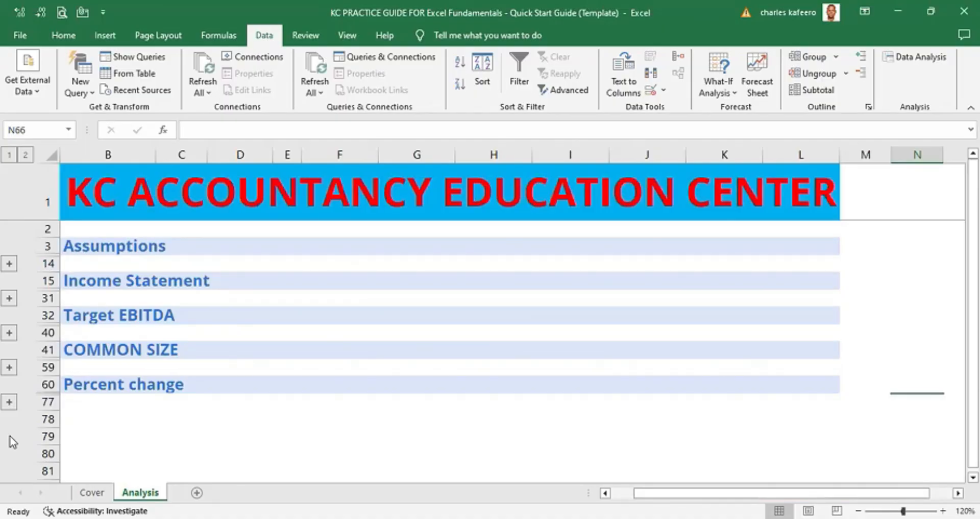
pyautogui.click(9, 264)
# - Move through the Assumptions table from the Revenue Growth label across to the 2027F COGS cell
pyautogui.click(134, 310)
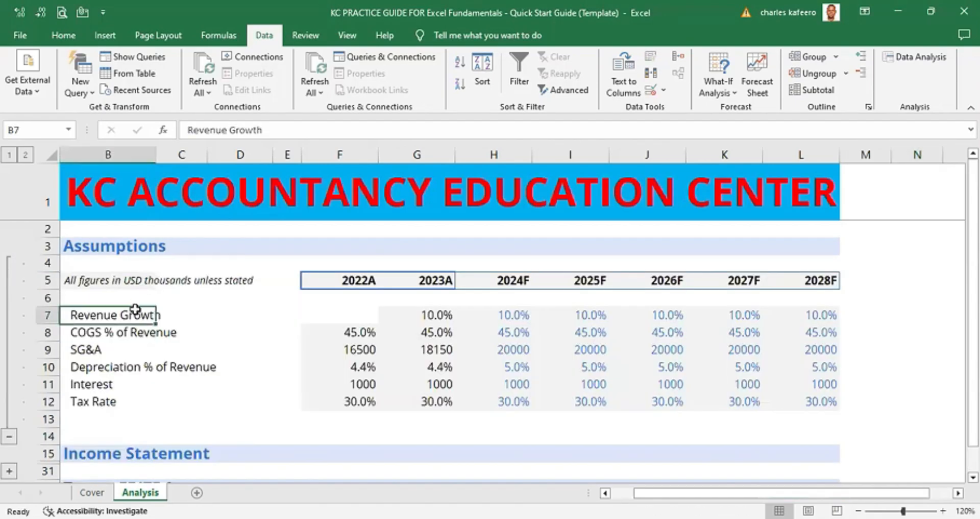
pyautogui.press('Right')
pyautogui.press('Right')
pyautogui.press('Right')
pyautogui.press('Down')
pyautogui.press('Right')
pyautogui.press('Right')
pyautogui.press('Right')
pyautogui.press('Right')
pyautogui.press('Right')
pyautogui.press('Right')
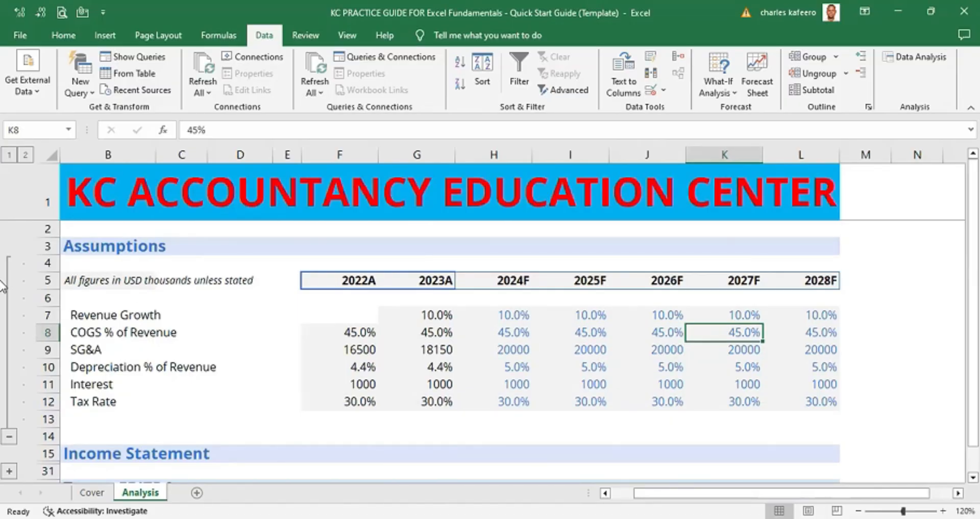
# - Switch the row outline between levels 1 and 2 repeatedly to collapse and expand all section groups
pyautogui.click(10, 436)
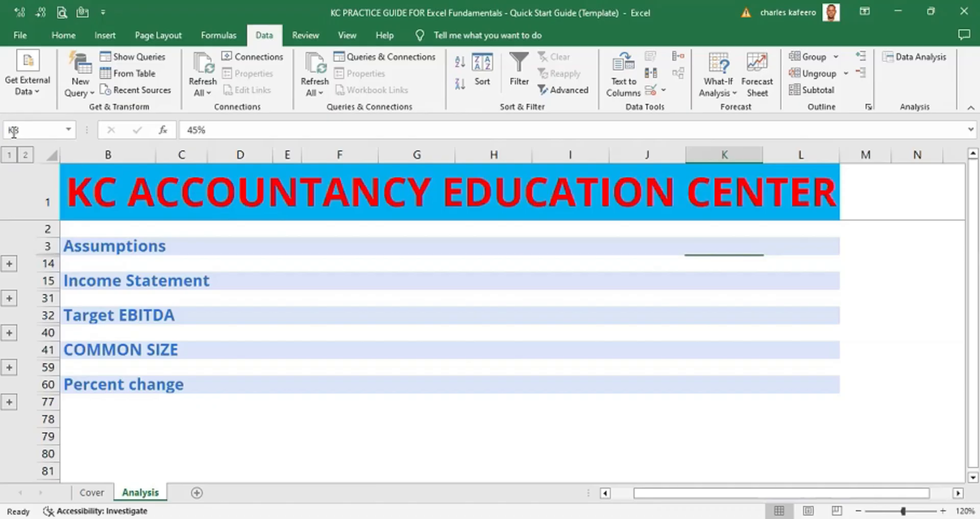
pyautogui.click(4, 157)
pyautogui.click(7, 158)
pyautogui.click(26, 156)
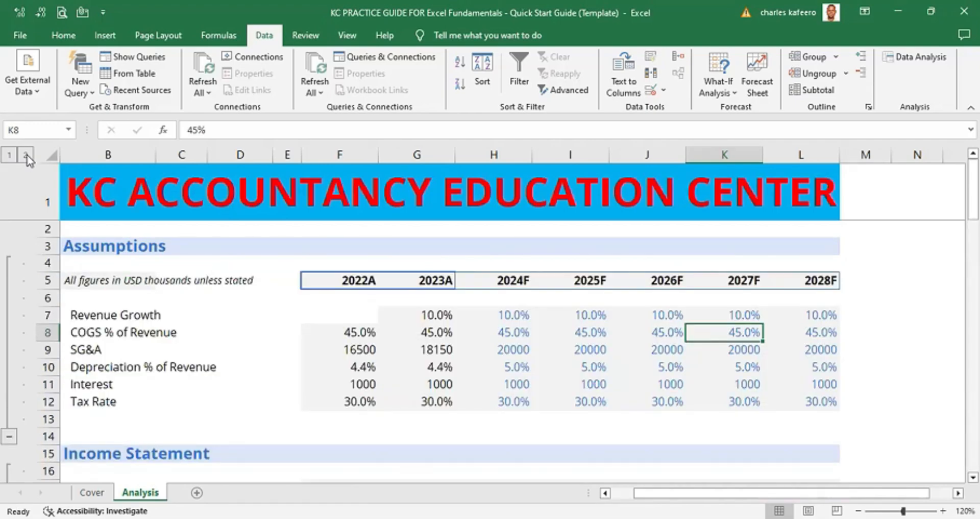
pyautogui.click(9, 154)
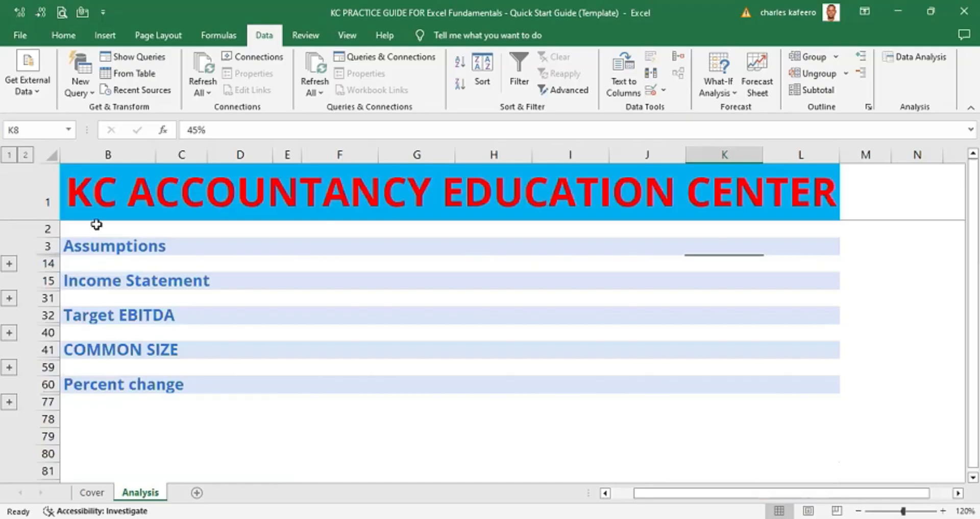
pyautogui.click(26, 156)
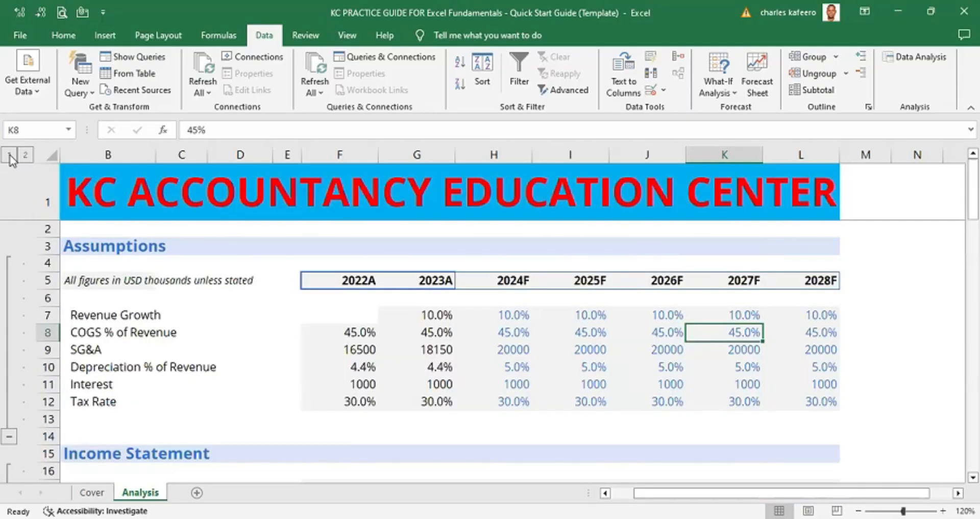
pyautogui.click(10, 155)
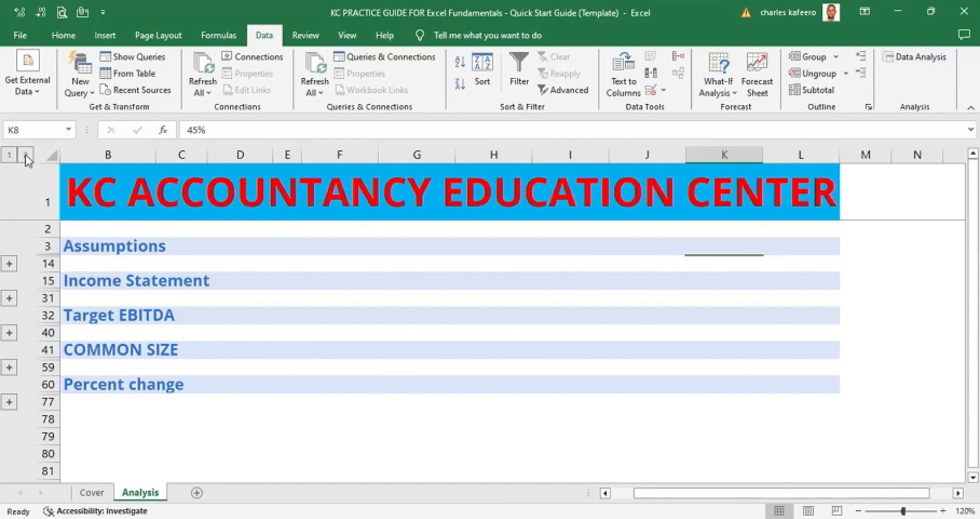
pyautogui.click(25, 156)
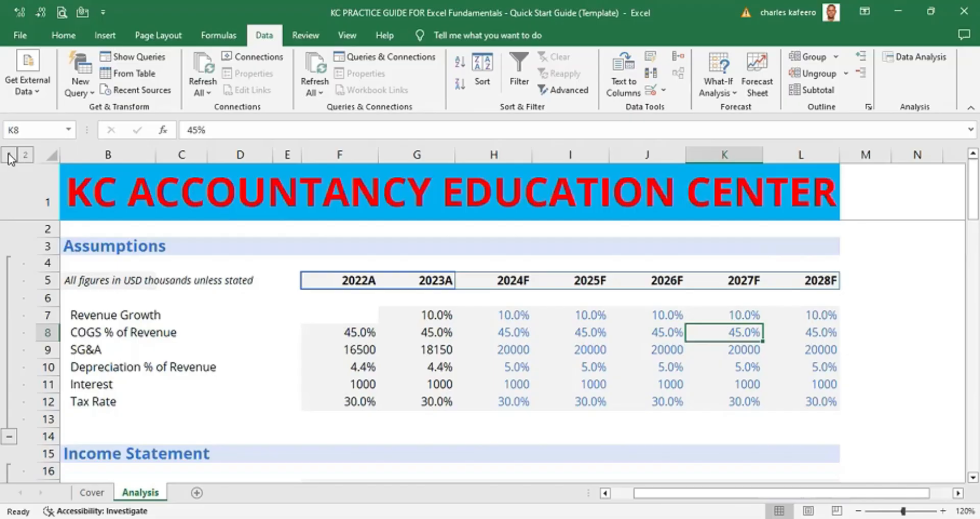
pyautogui.click(9, 156)
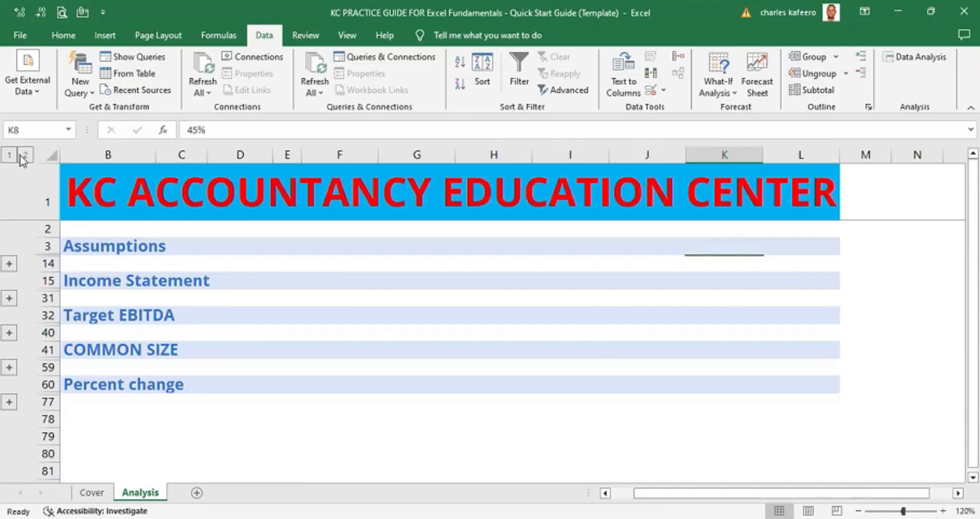
pyautogui.click(24, 156)
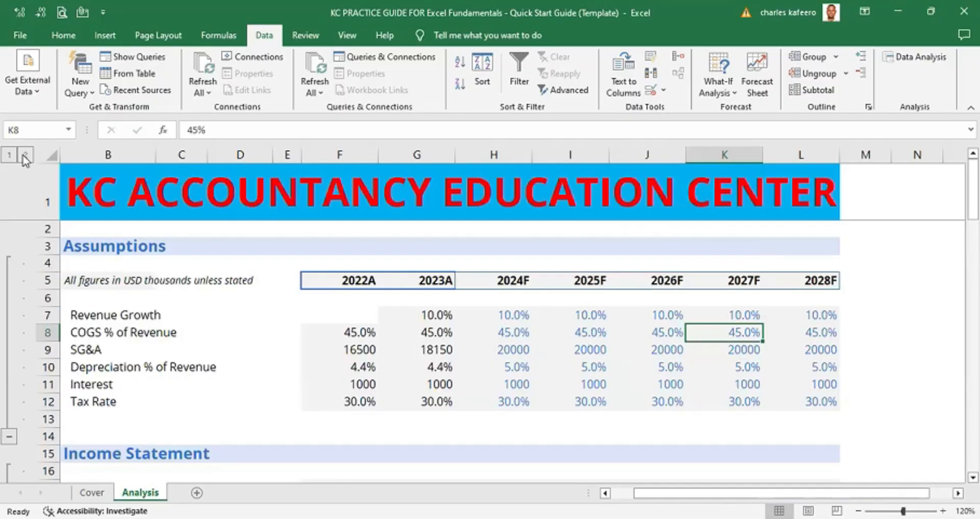
pyautogui.click(10, 155)
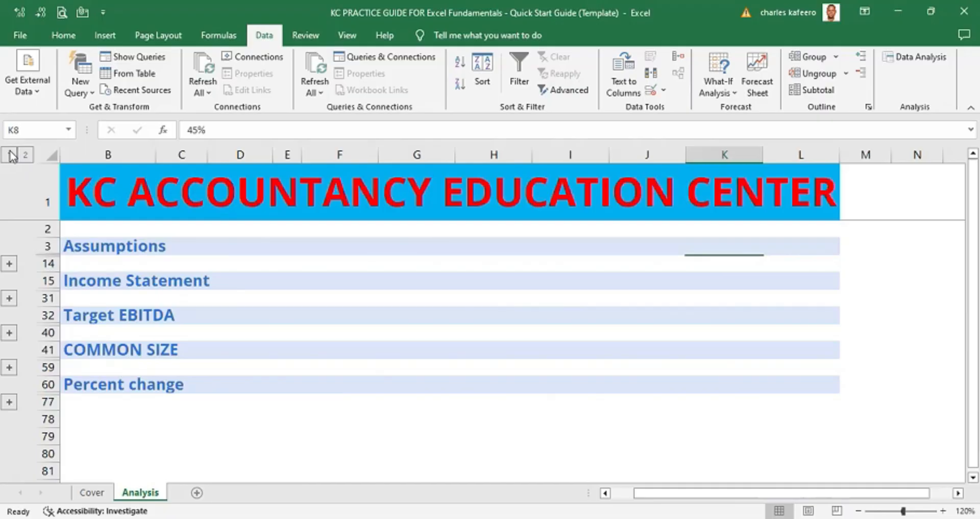
pyautogui.click(606, 493)
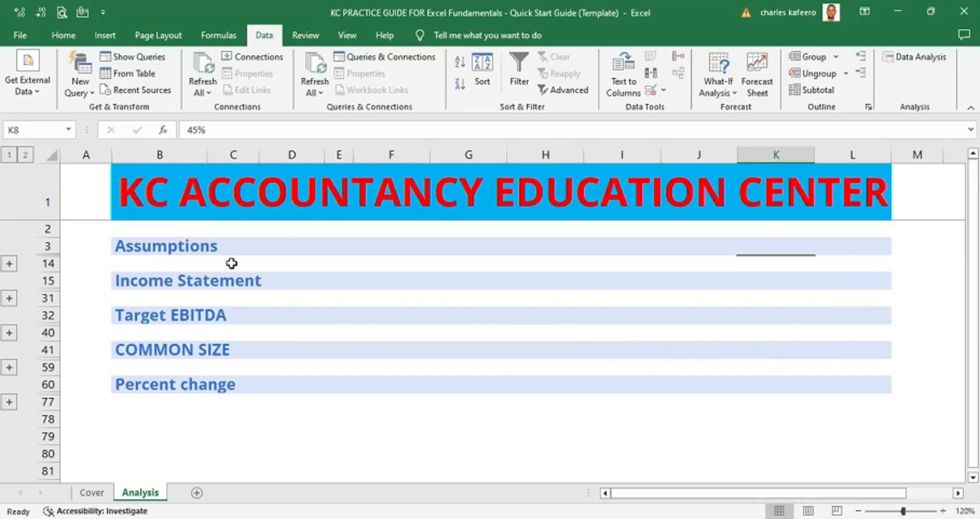
pyautogui.click(24, 155)
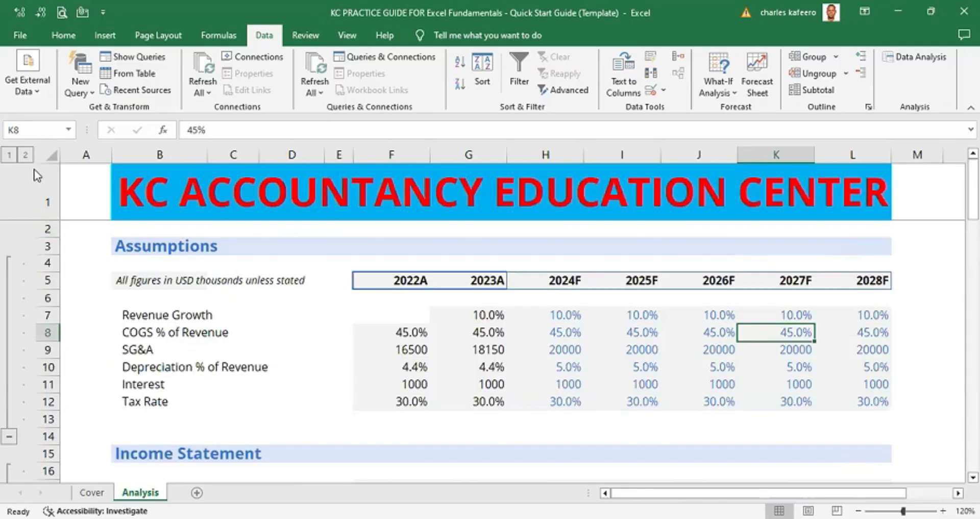
pyautogui.click(9, 154)
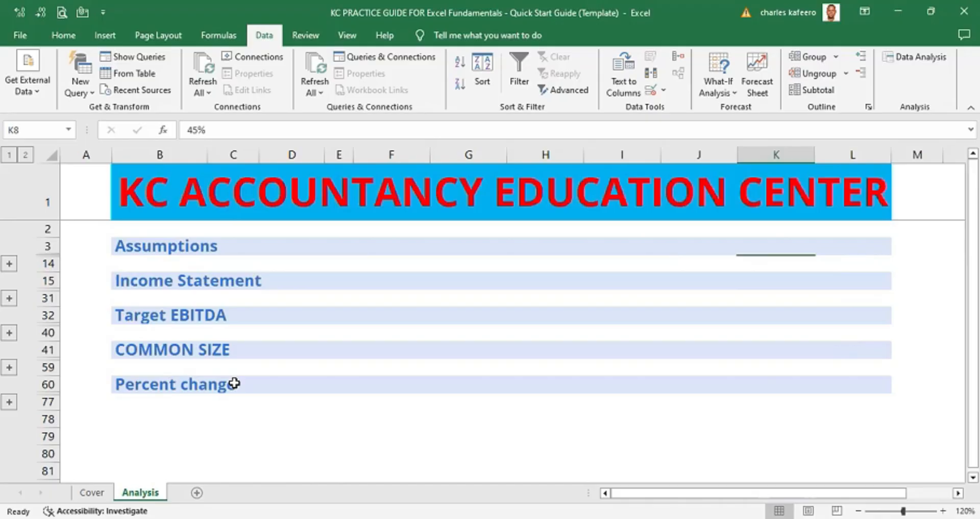
# - Expand the Assumptions group and select column A, then cell A2
pyautogui.click(10, 264)
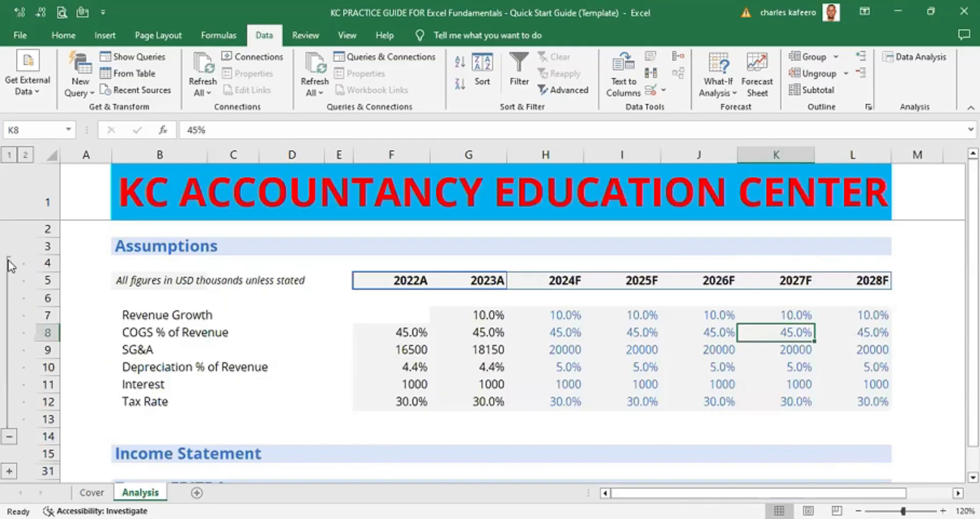
pyautogui.click(88, 154)
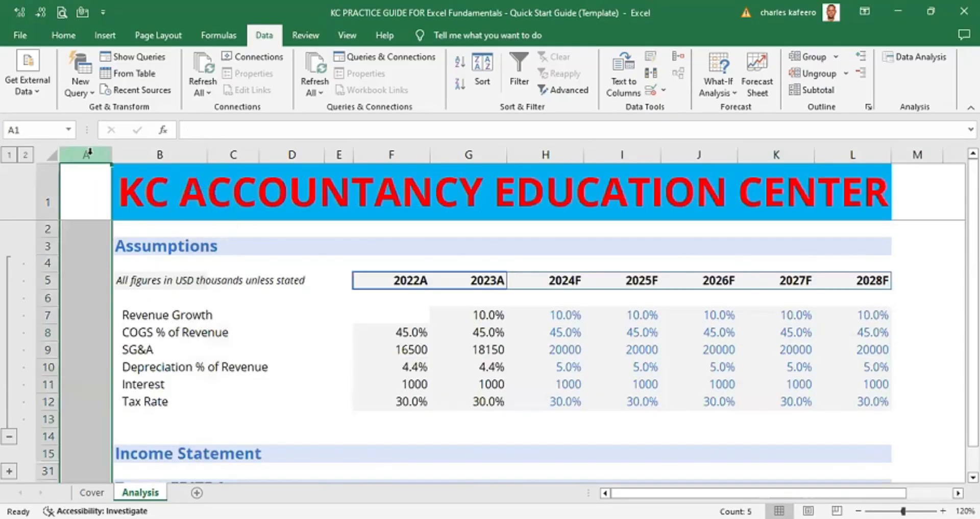
pyautogui.click(84, 227)
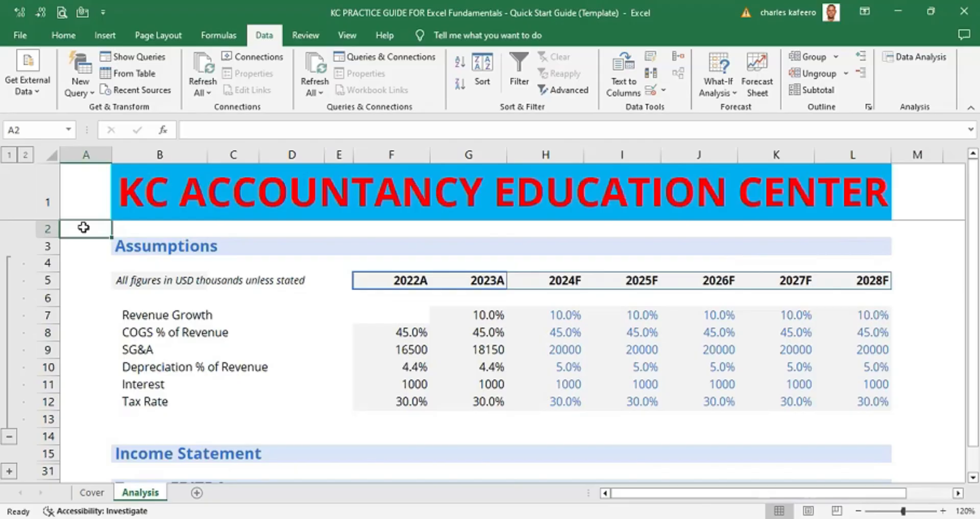
# - Jump down column A through each section heading to the sheet's last row
pyautogui.press('Down')
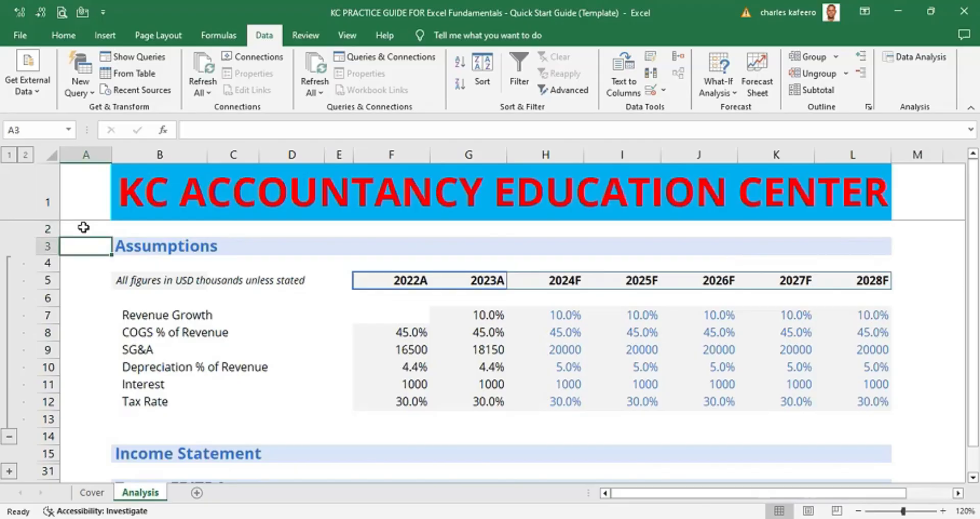
pyautogui.hotkey('ctrl', 'Down')
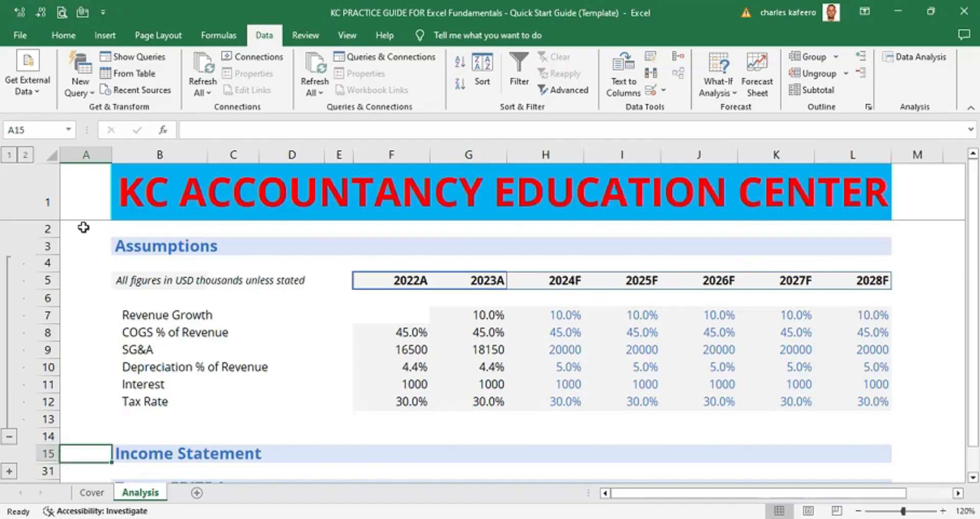
pyautogui.hotkey('ctrl', 'Down')
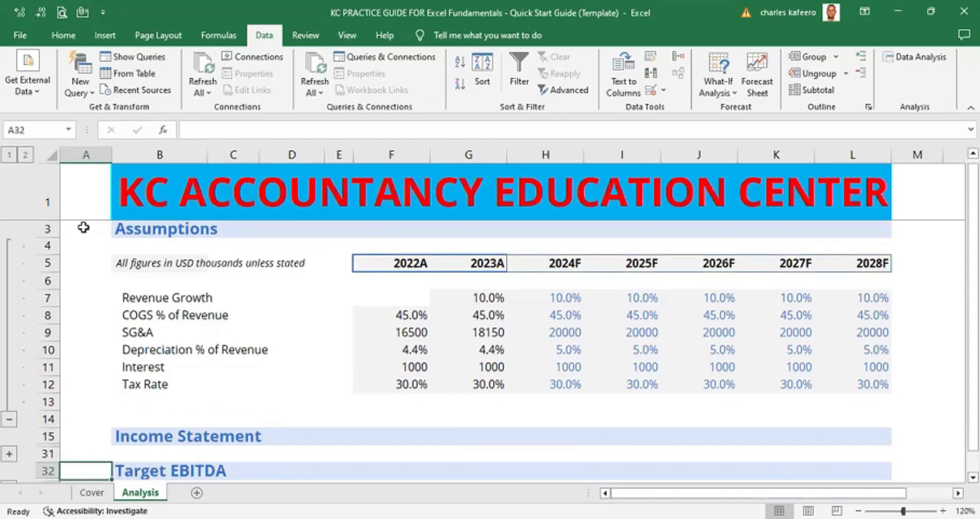
pyautogui.hotkey('ctrl', 'Down')
pyautogui.hotkey('ctrl', 'Down')
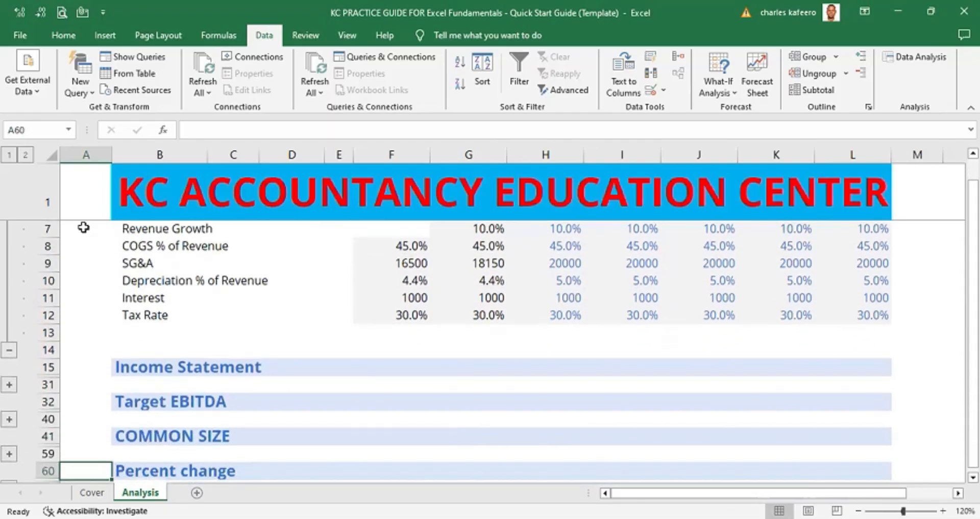
pyautogui.hotkey('ctrl', 'Down')
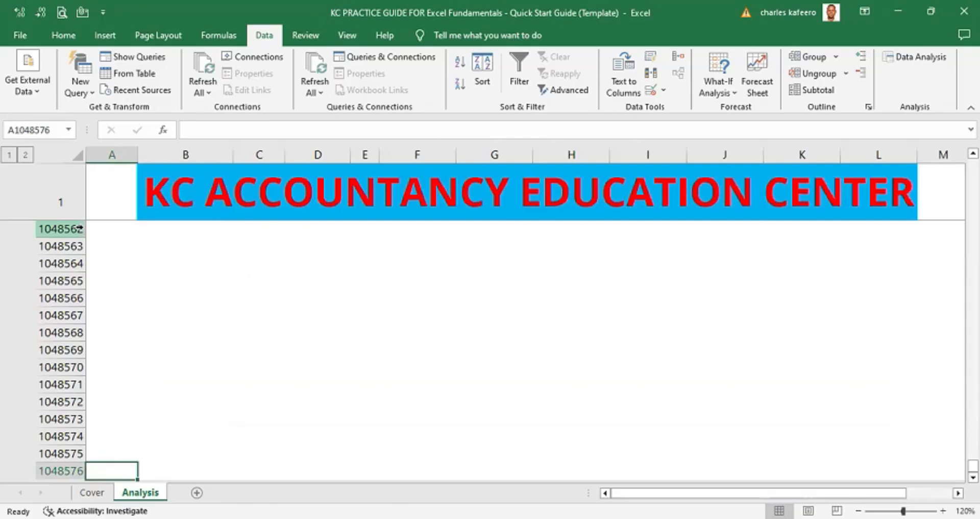
# - Return to the Assumptions heading and collapse the Assumptions group
pyautogui.hotkey('ctrl', 'Up')
pyautogui.hotkey('ctrl', 'Up')
pyautogui.hotkey('ctrl', 'Up')
pyautogui.hotkey('ctrl', 'Up')
pyautogui.hotkey('ctrl', 'Up')
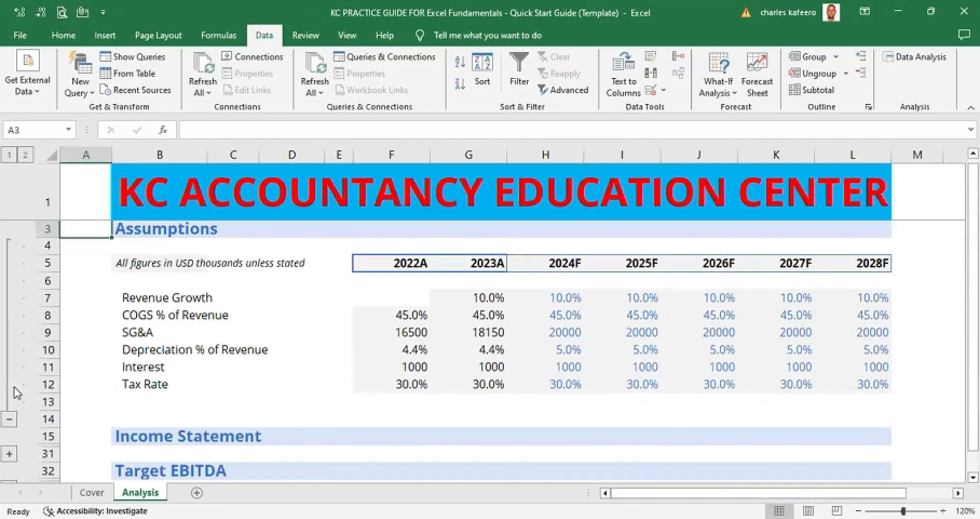
pyautogui.click(11, 419)
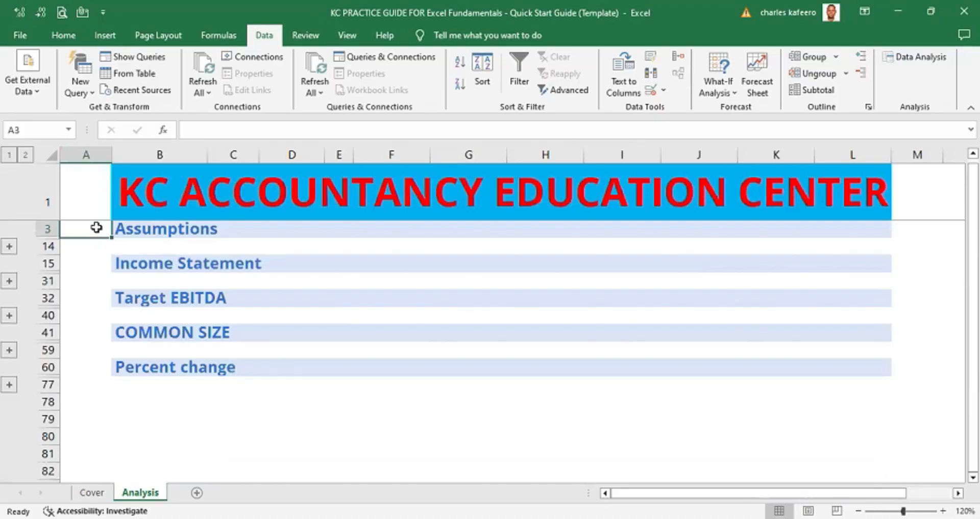
# - Move down column A through the collapsed section headings, from Assumptions to Percent change
pyautogui.click(90, 155)
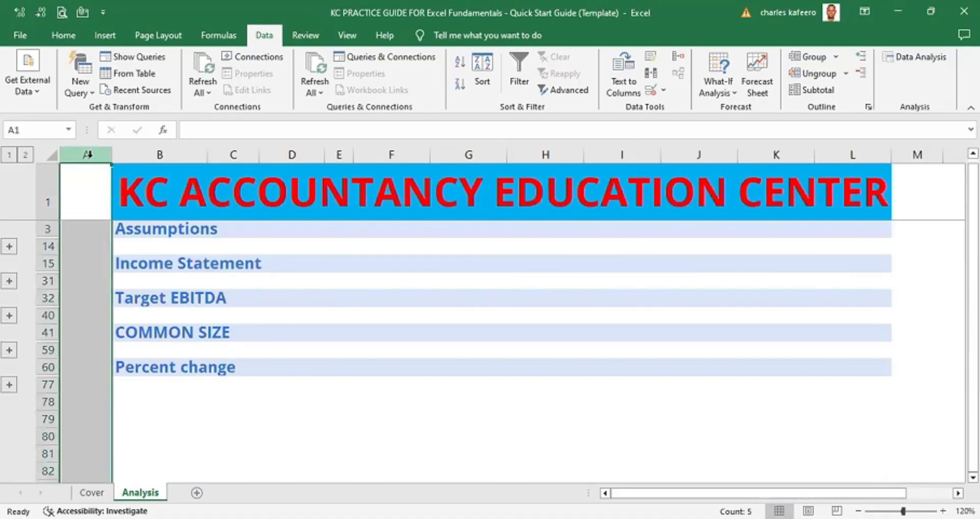
pyautogui.click(291, 422)
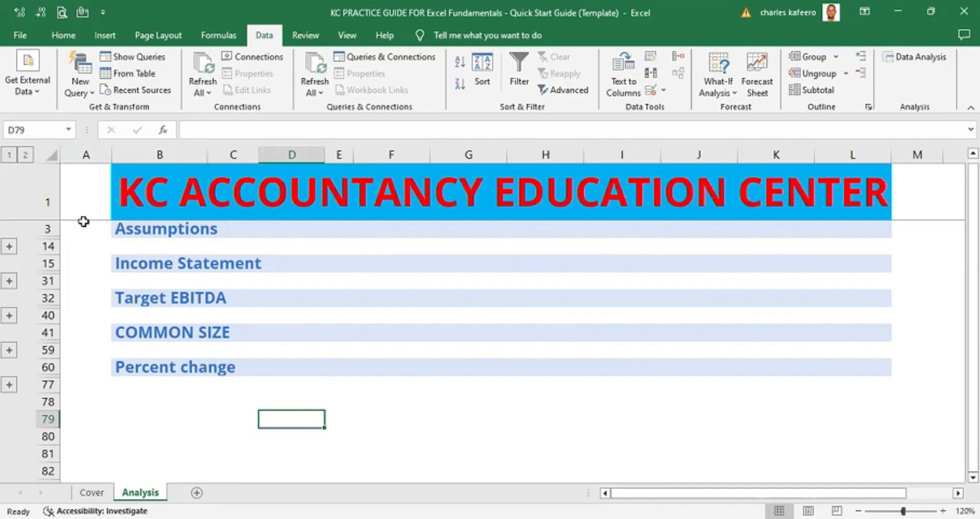
pyautogui.click(84, 202)
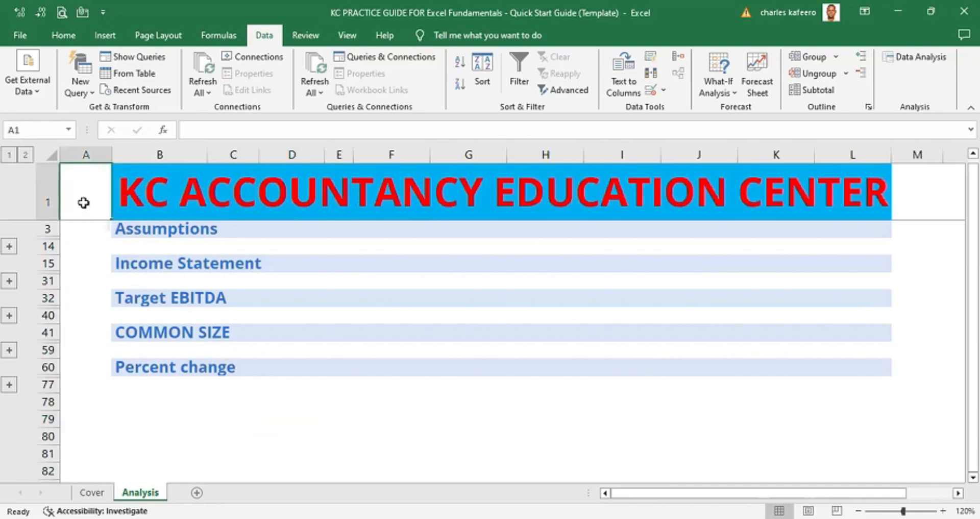
pyautogui.press('Down')
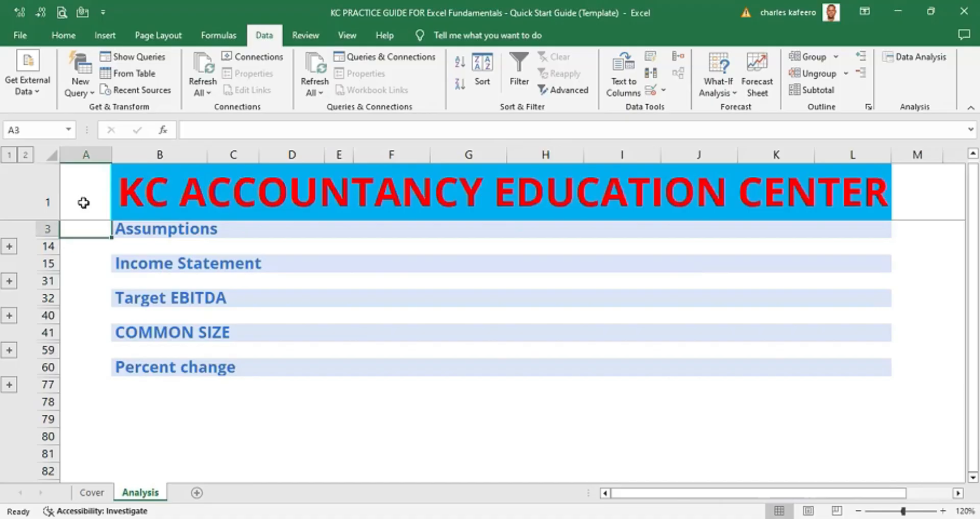
pyautogui.press('Down')
pyautogui.press('Down')
pyautogui.press('Down')
pyautogui.press('Down')
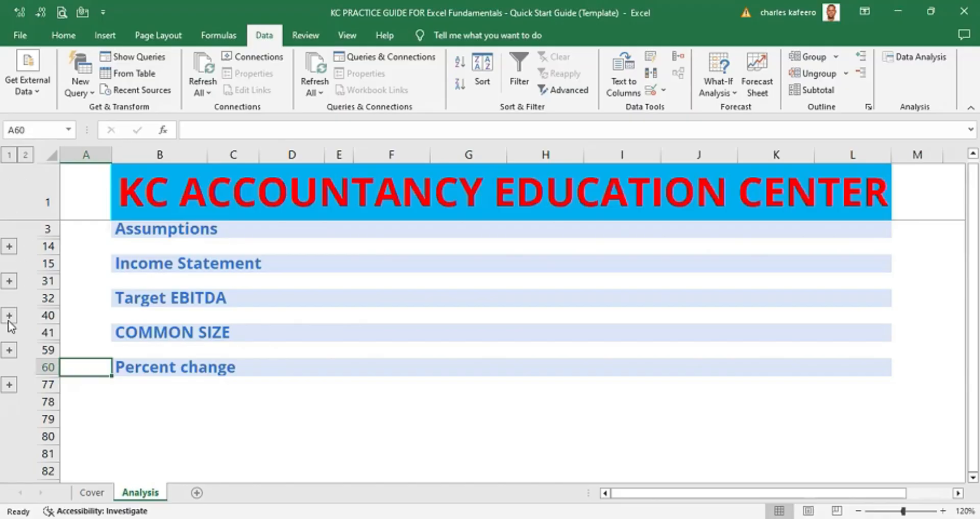
# - Expand the Assumptions group, show all outline levels, and collapse back to outline level 1
pyautogui.click(9, 246)
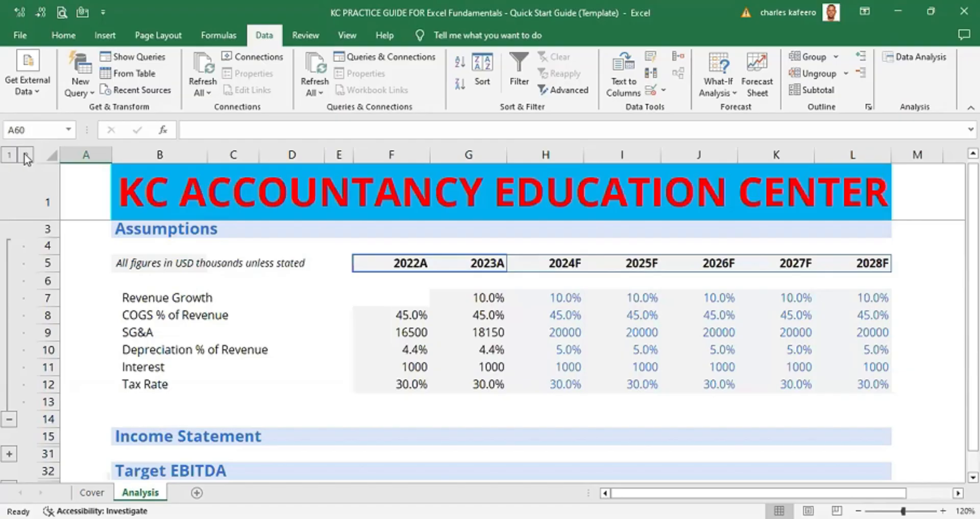
pyautogui.click(24, 155)
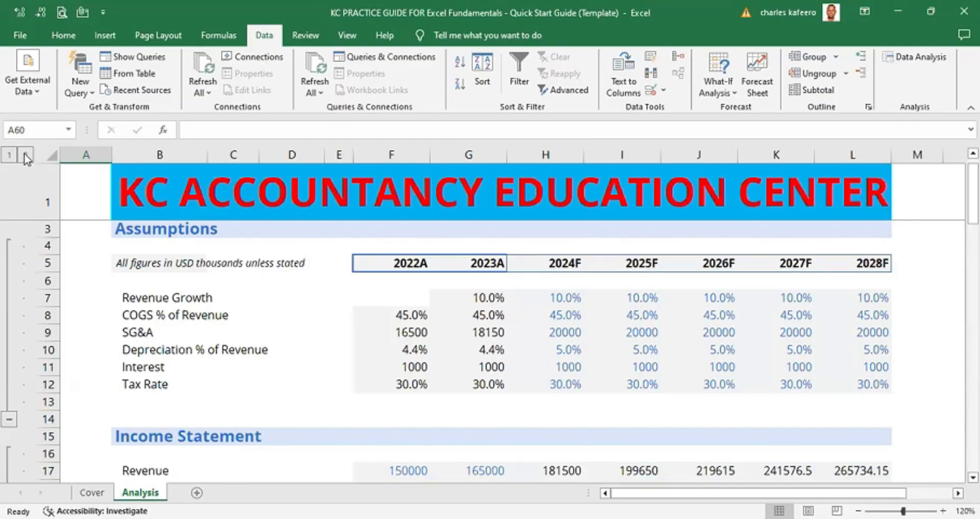
pyautogui.click(9, 154)
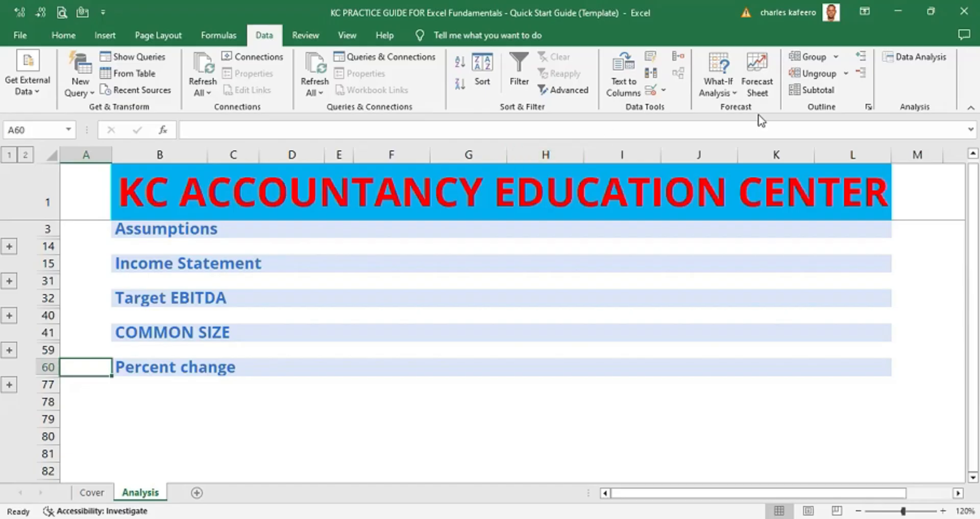
# - Open the outline Settings dialog twice and close it without changes
pyautogui.click(869, 106)
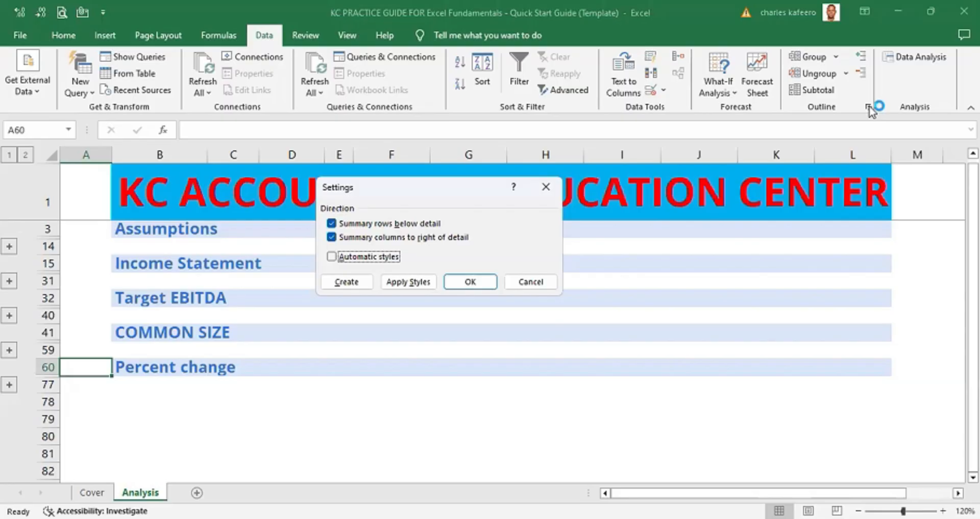
pyautogui.click(545, 187)
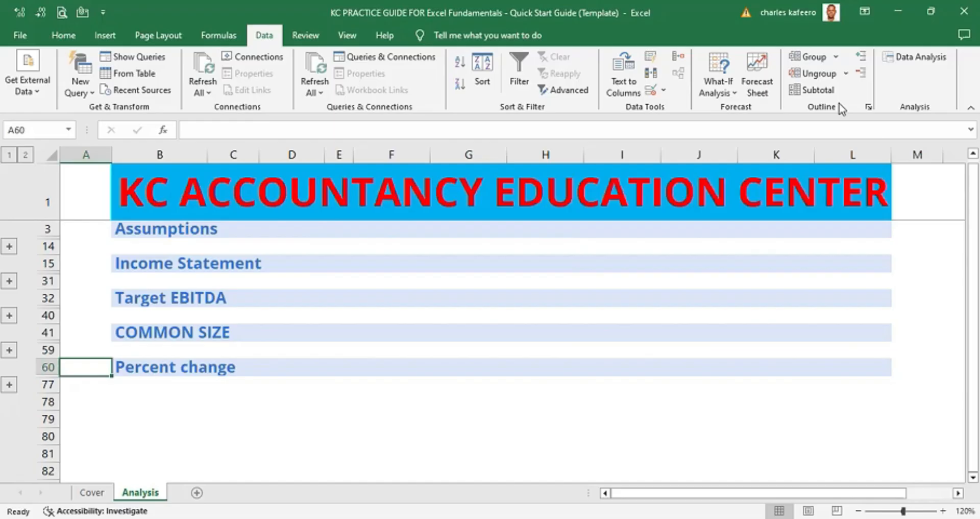
pyautogui.click(869, 106)
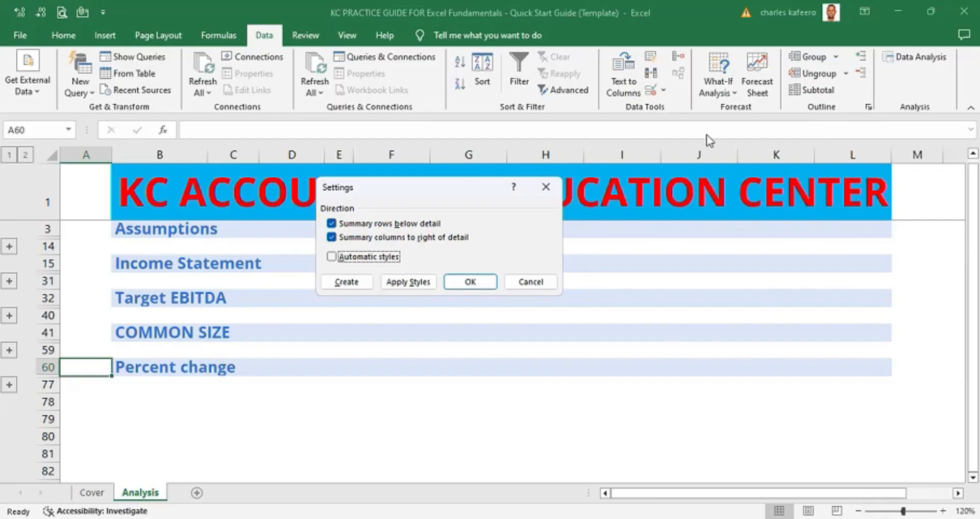
pyautogui.click(545, 187)
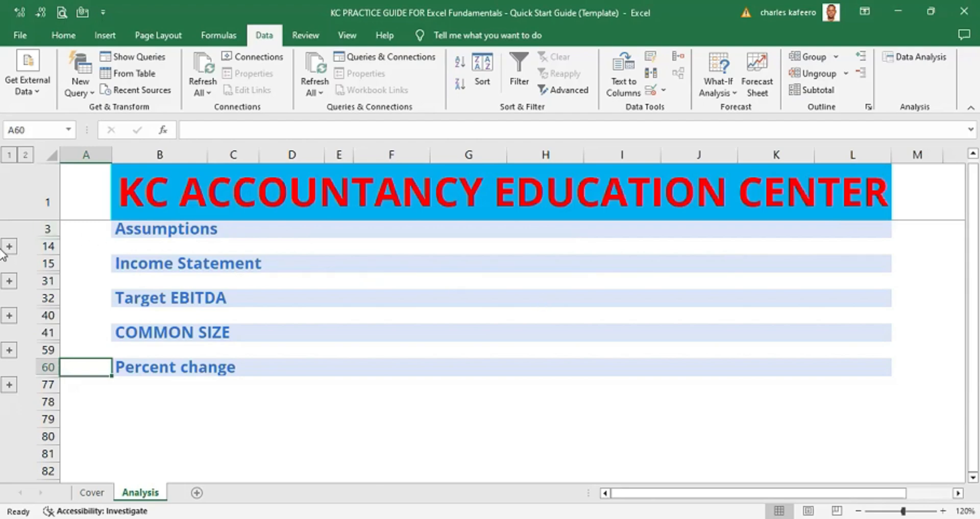
# - Select the collapsed Assumptions range A3:L14 and show its detail with Show Detail
pyautogui.click(76, 226)
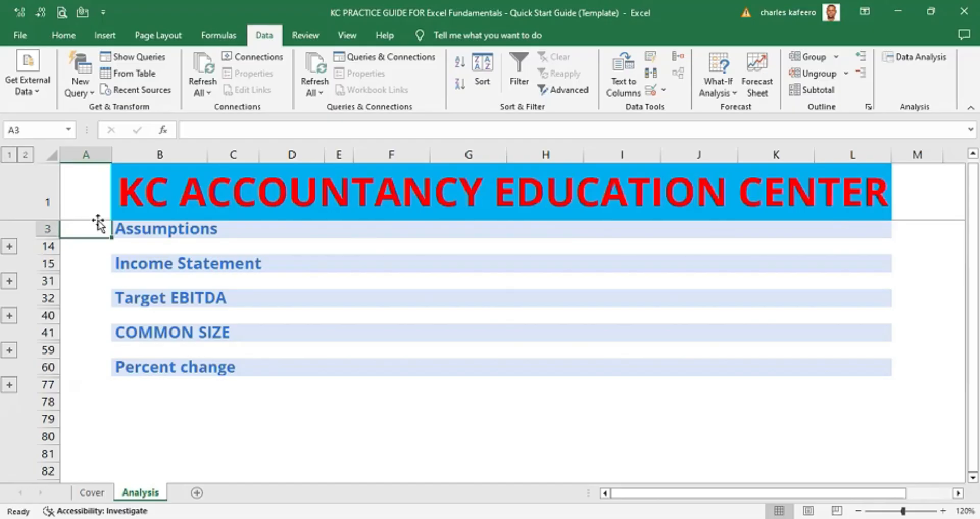
pyautogui.hotkey('shift', 'Down')
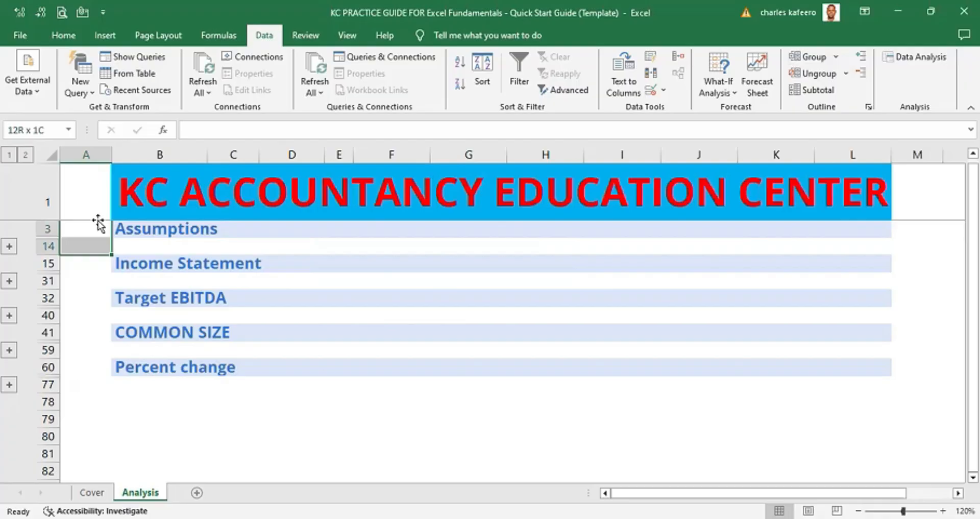
pyautogui.hotkey('shift', 'Right')
pyautogui.hotkey('shift', 'Right')
pyautogui.hotkey('shift', 'Right')
pyautogui.hotkey('shift', 'Right')
pyautogui.hotkey('shift', 'Right')
pyautogui.hotkey('shift', 'Right')
pyautogui.hotkey('shift', 'Right')
pyautogui.hotkey('shift', 'Right')
pyautogui.hotkey('shift', 'Right')
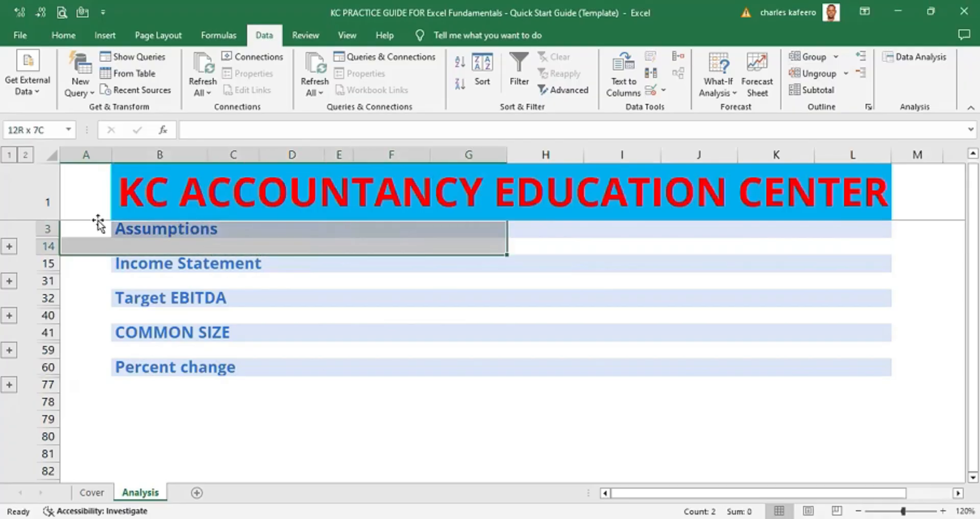
pyautogui.hotkey('shift', 'Right')
pyautogui.hotkey('shift', 'Right')
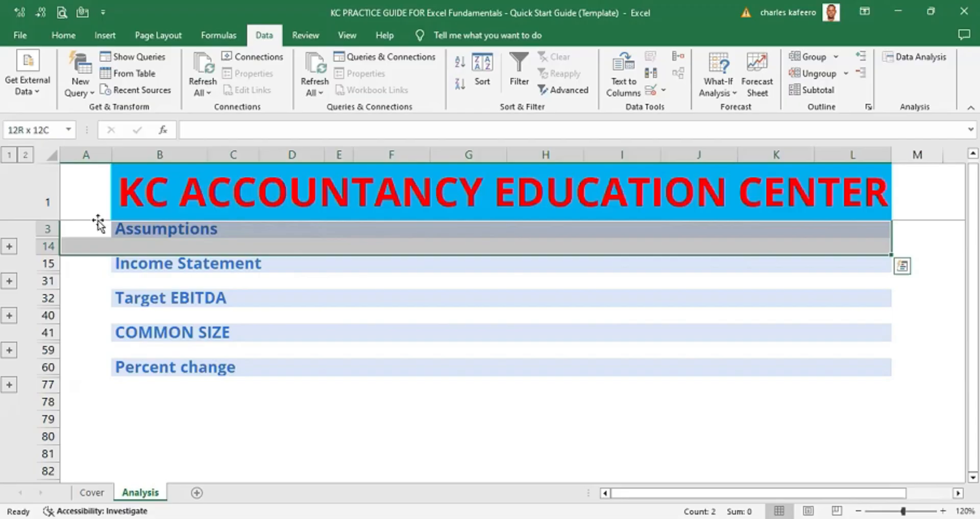
pyautogui.press('alt')
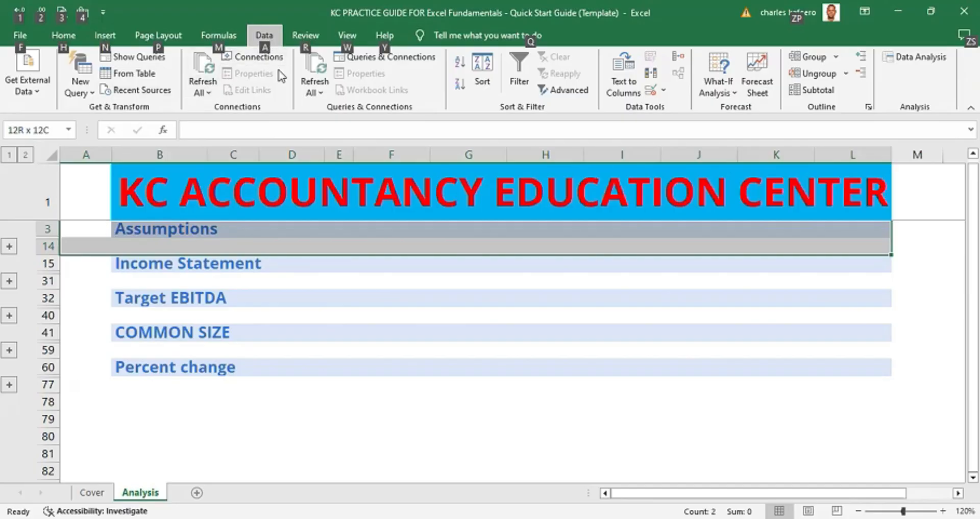
pyautogui.press('a')
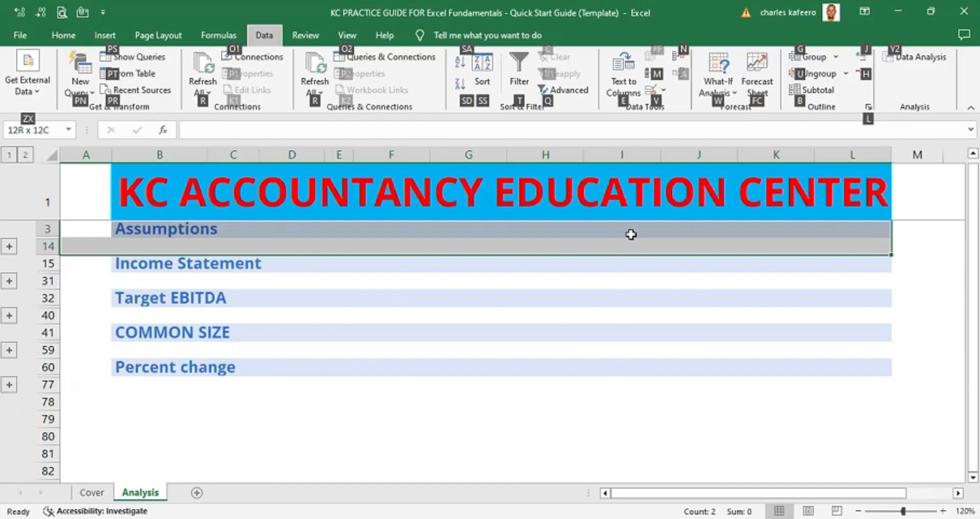
pyautogui.press('j')
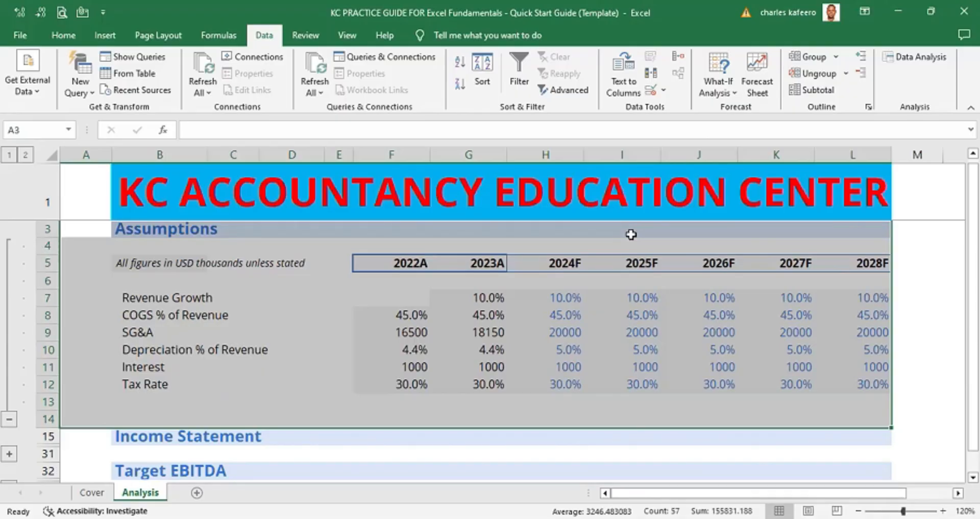
# - Hide the Assumptions group's detail again with Hide Detail
pyautogui.press('alt')
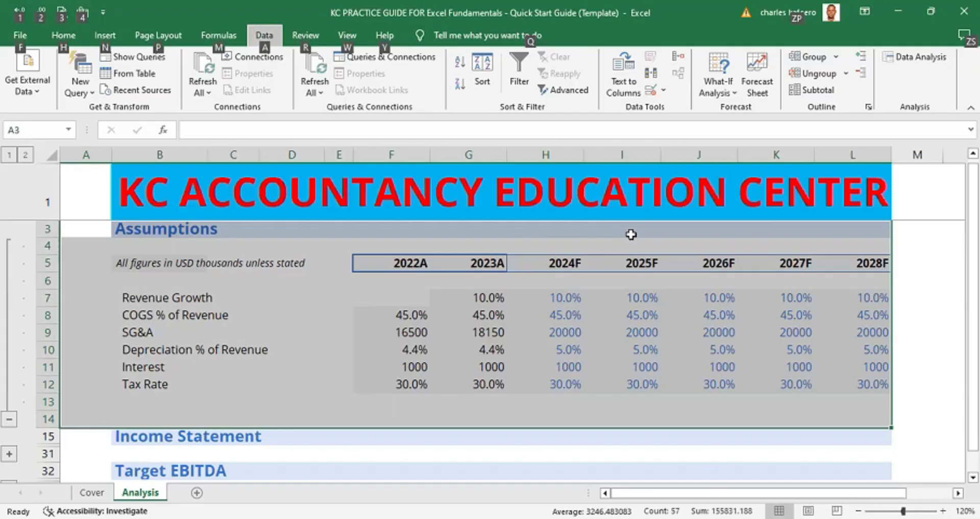
pyautogui.press('a')
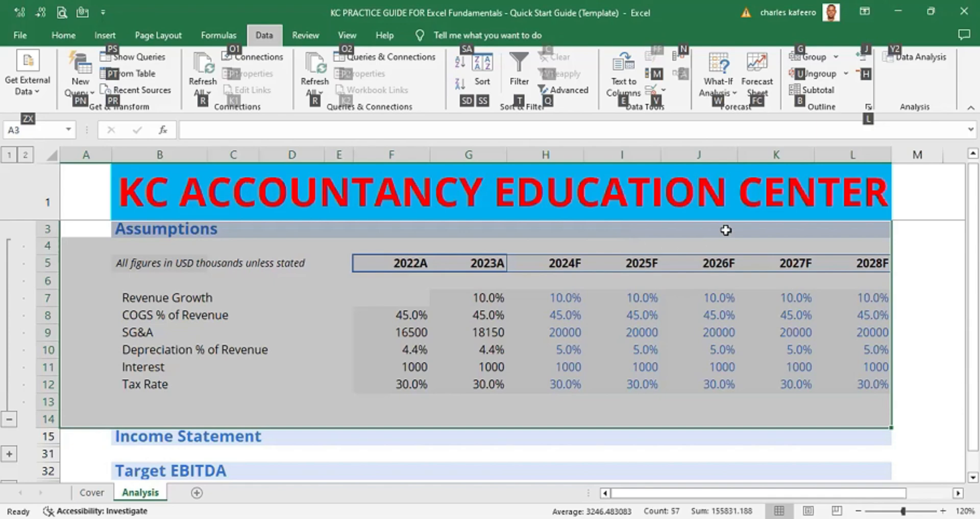
pyautogui.click(867, 75)
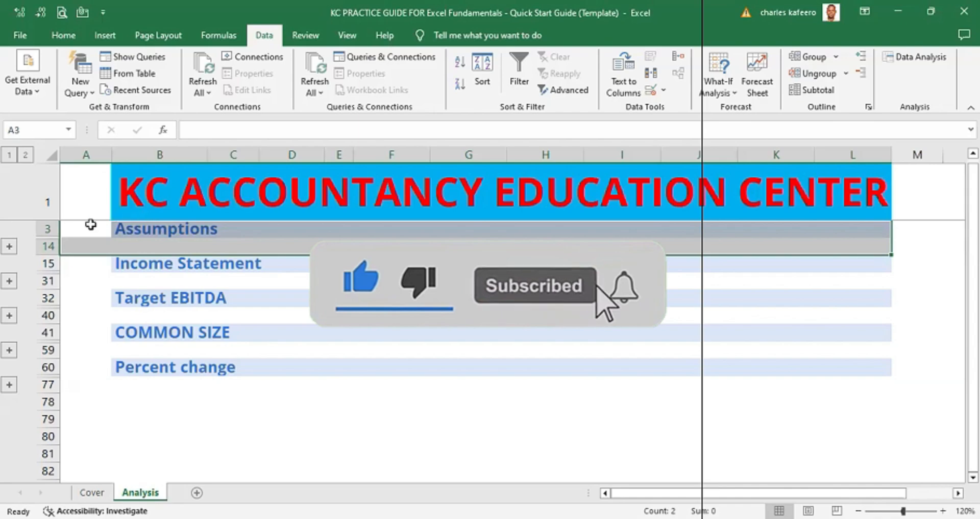
# - Select column A from row 3 to row 78 and show the detail of all section groups
pyautogui.click(97, 282)
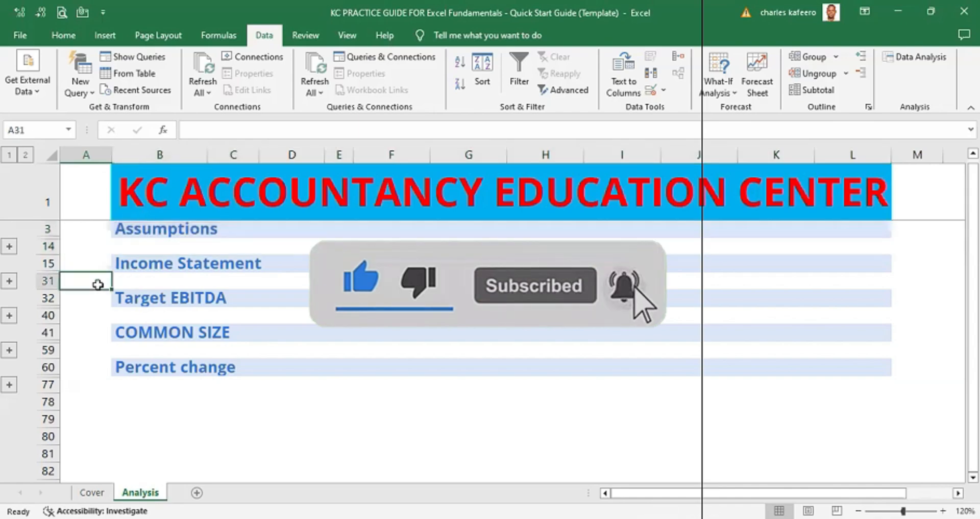
pyautogui.click(100, 227)
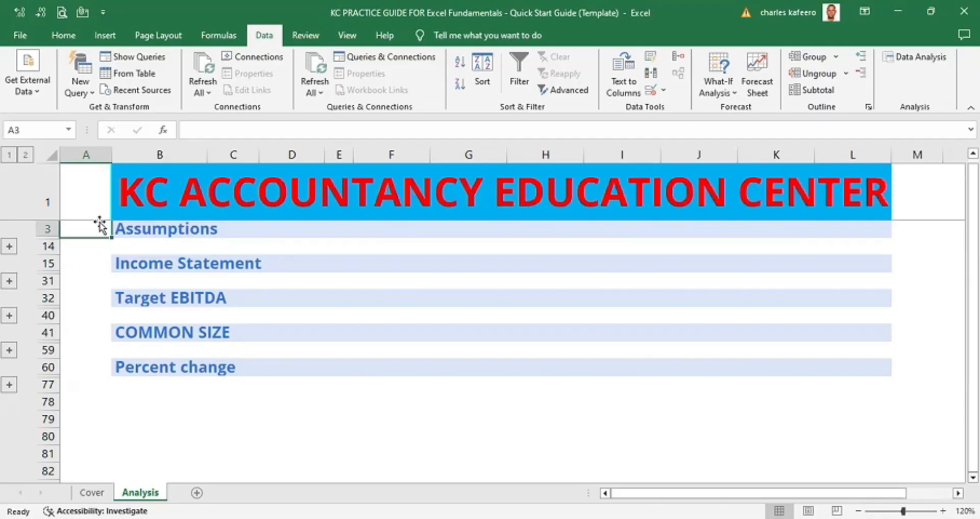
pyautogui.hotkey('shift', 'Down')
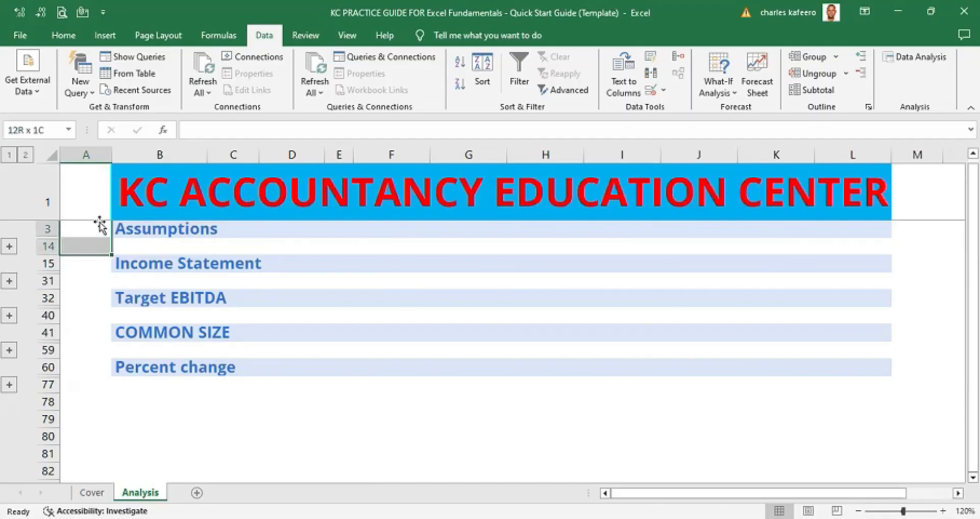
pyautogui.hotkey('shift', 'Down')
pyautogui.hotkey('shift', 'Down')
pyautogui.hotkey('shift', 'Down')
pyautogui.hotkey('shift', 'Down')
pyautogui.hotkey('shift', 'Down')
pyautogui.hotkey('shift', 'Down')
pyautogui.hotkey('shift', 'Down')
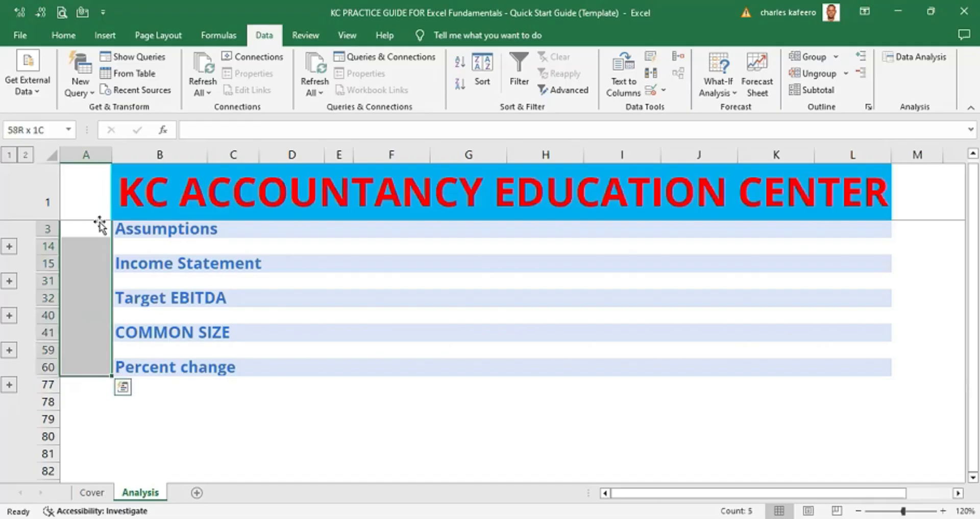
pyautogui.hotkey('shift', 'Down')
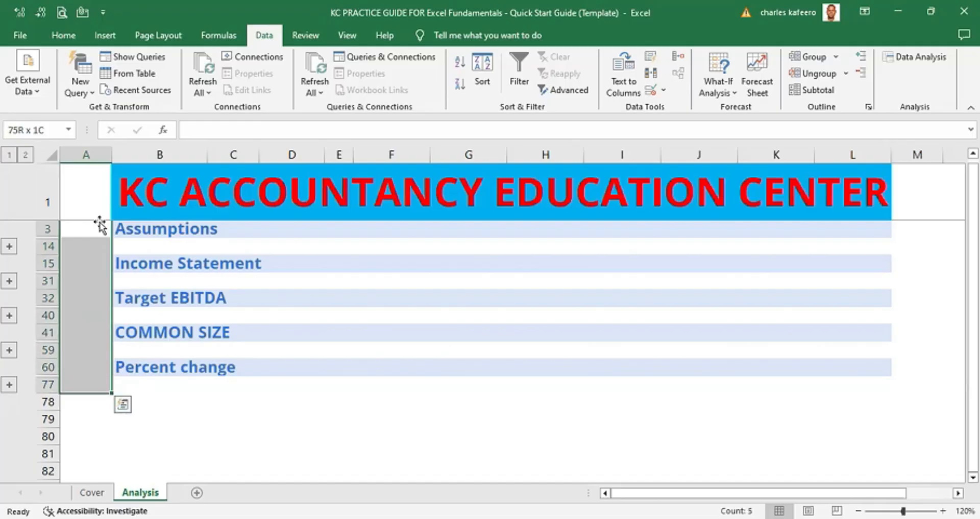
pyautogui.hotkey('shift', 'Down')
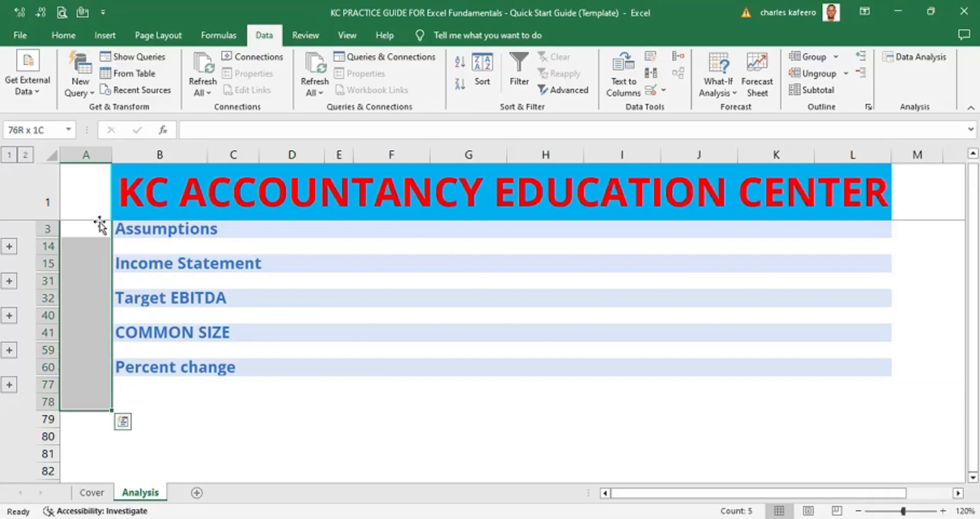
pyautogui.press('alt')
pyautogui.press('a')
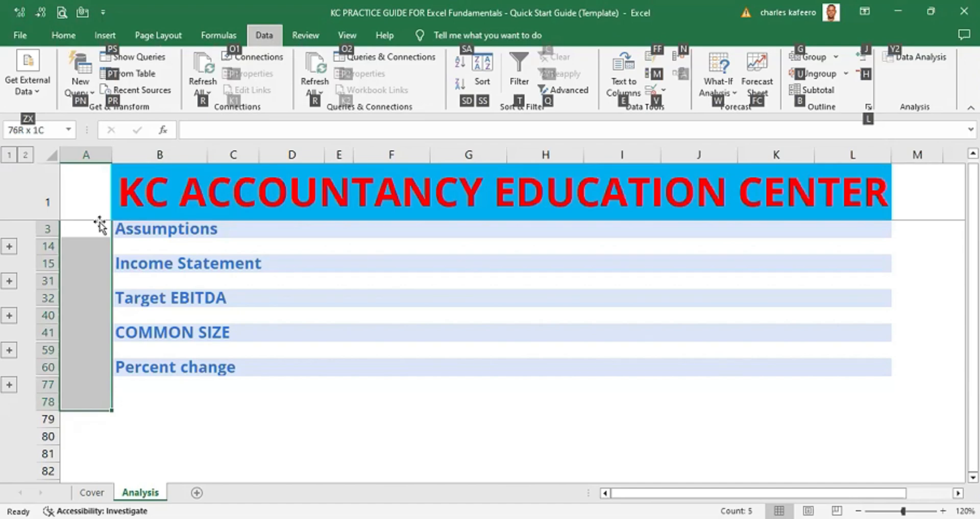
pyautogui.press('j')
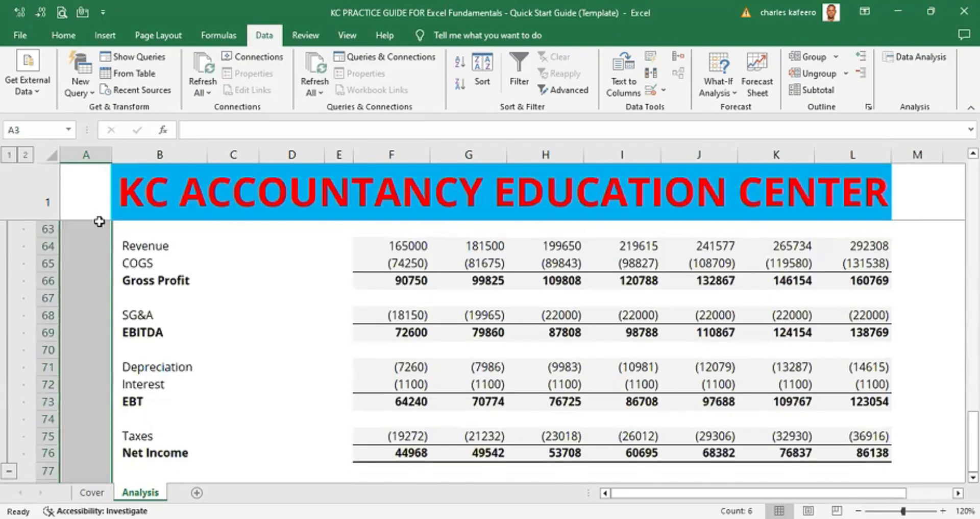
# - Hide the detail of all selected section groups with Hide Detail
pyautogui.moveTo(973, 441); pyautogui.dragTo(973, 187)
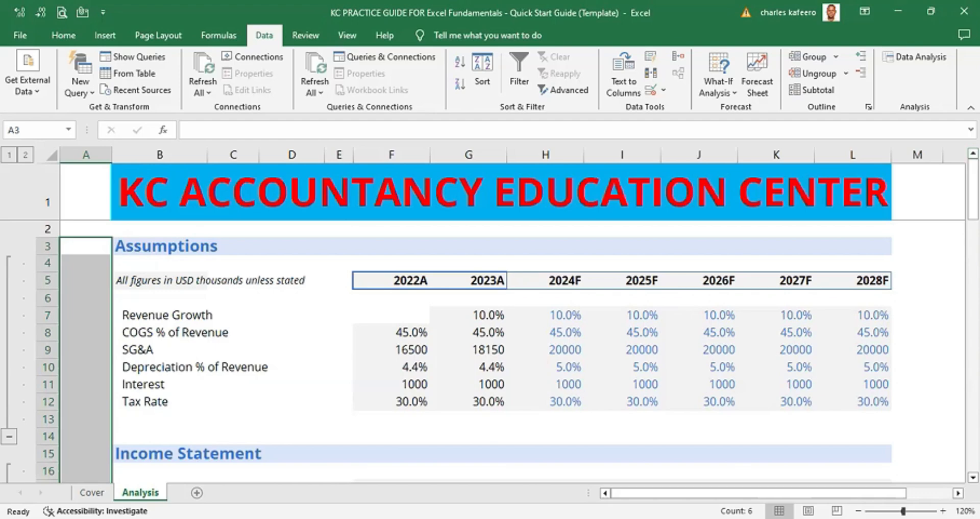
pyautogui.scroll(-7, 490, 347)
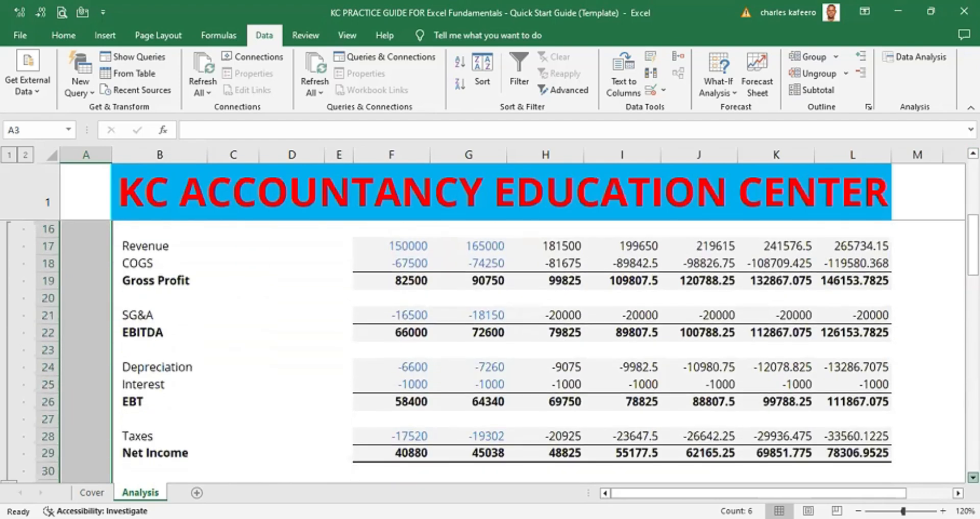
pyautogui.scroll(-8, 490, 347)
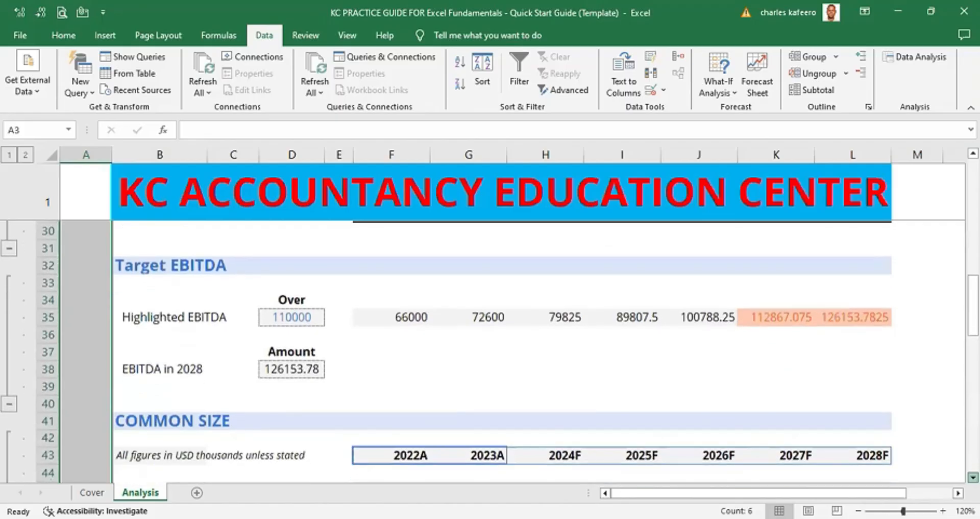
pyautogui.scroll(-4, 490, 347)
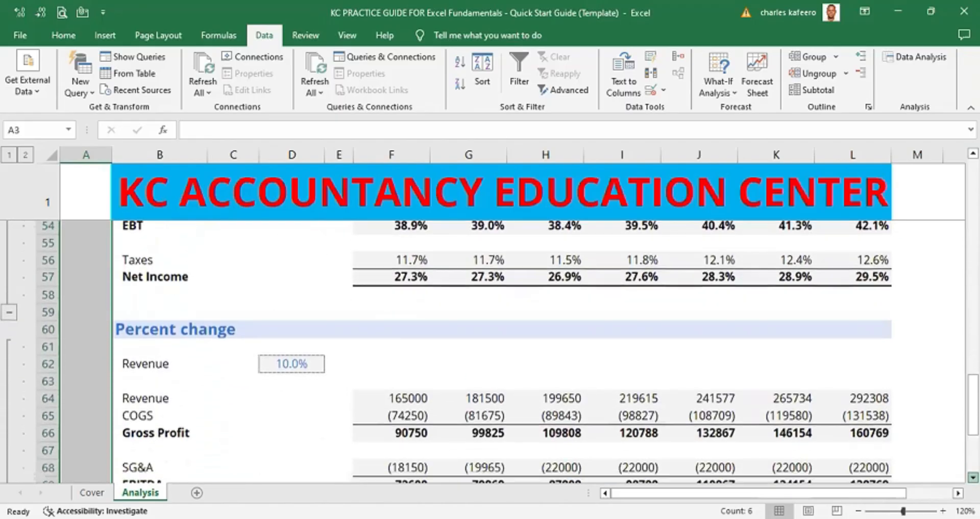
pyautogui.scroll(-3, 490, 347)
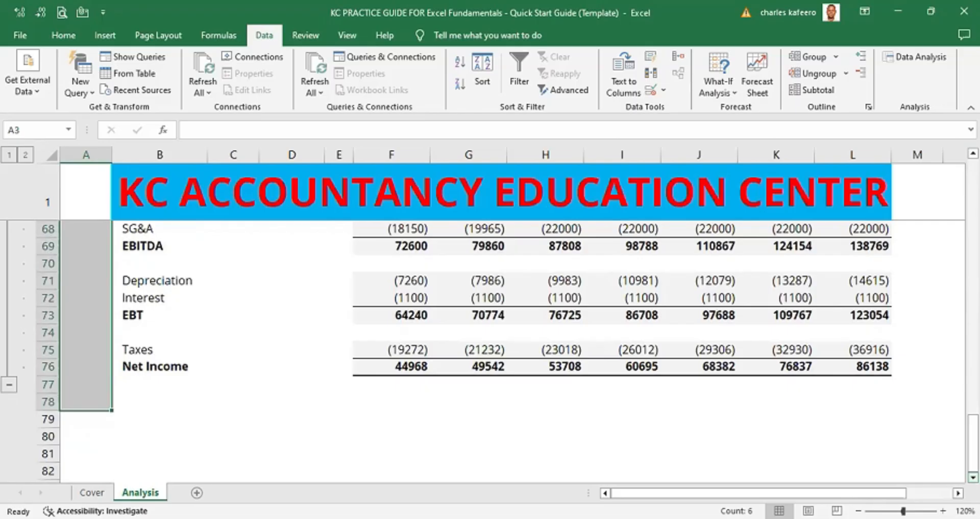
pyautogui.press('alt')
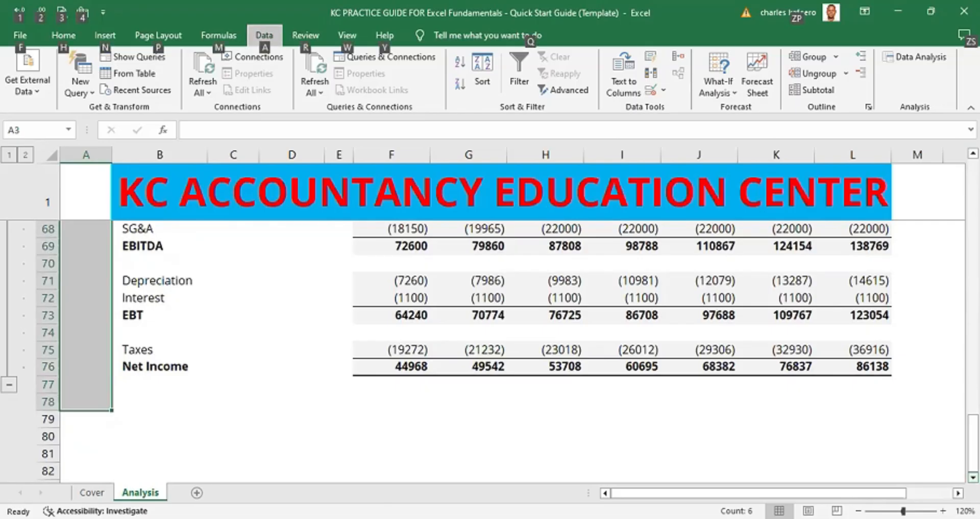
pyautogui.press('a')
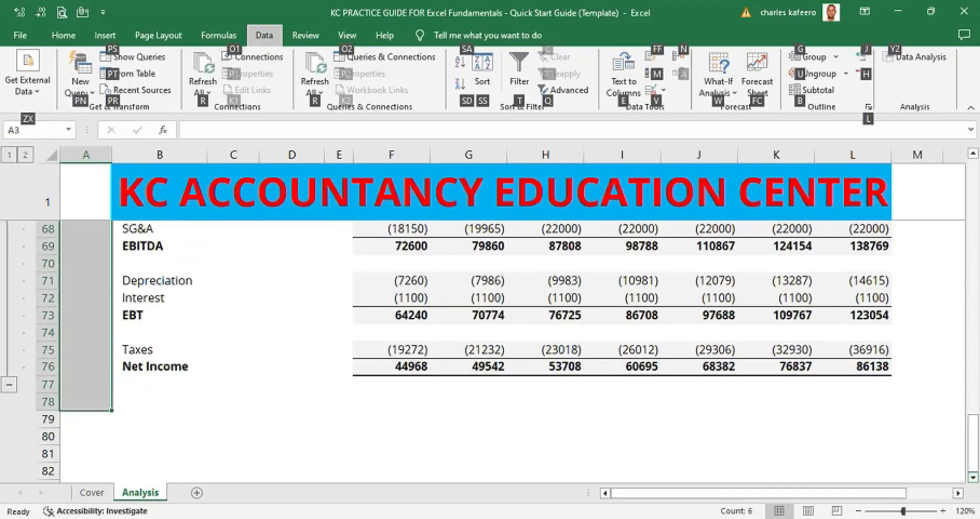
pyautogui.press('h')
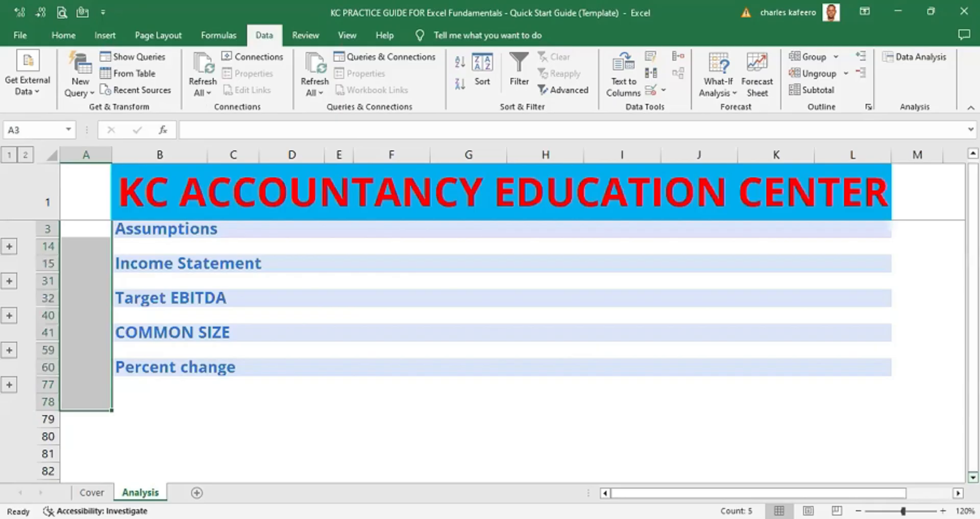
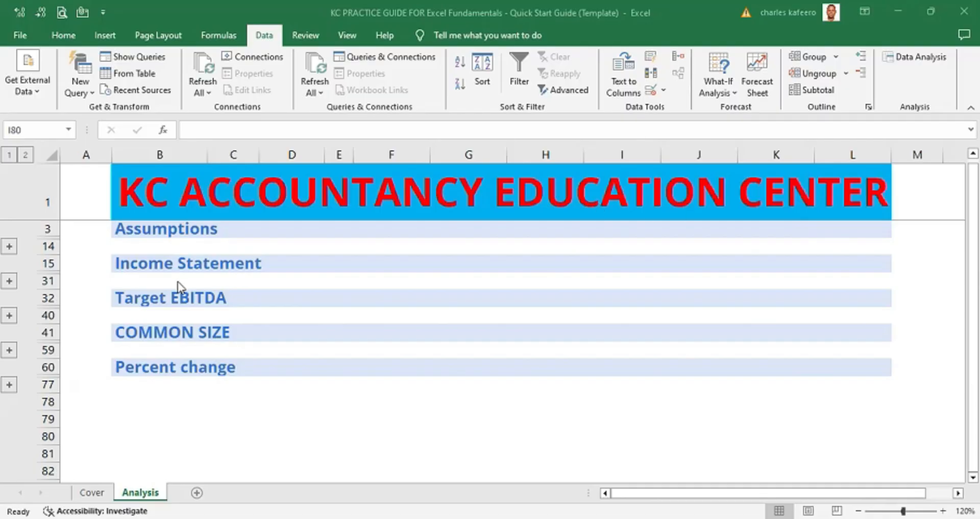
# - Show the rows of all section groups and zoom the worksheet out to 100%
pyautogui.click(79, 221)
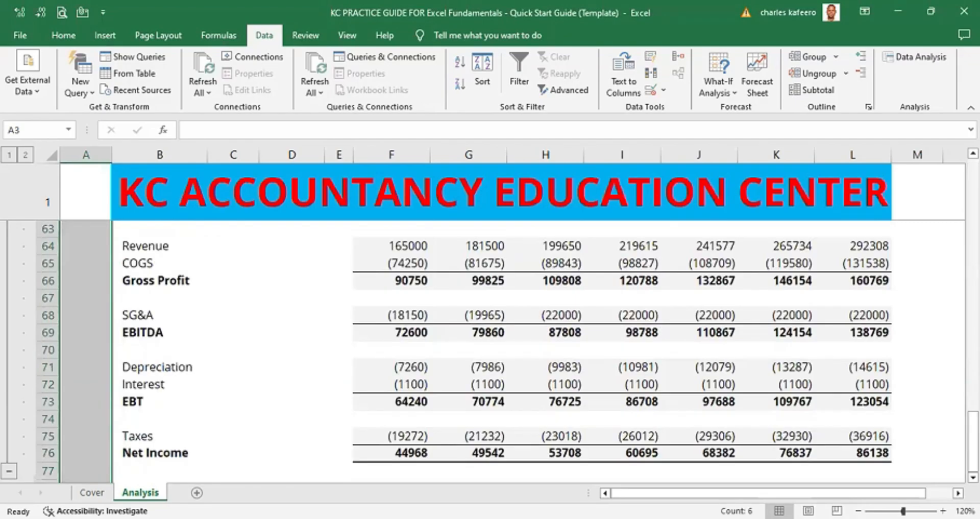
pyautogui.scroll(10, 878, 427)
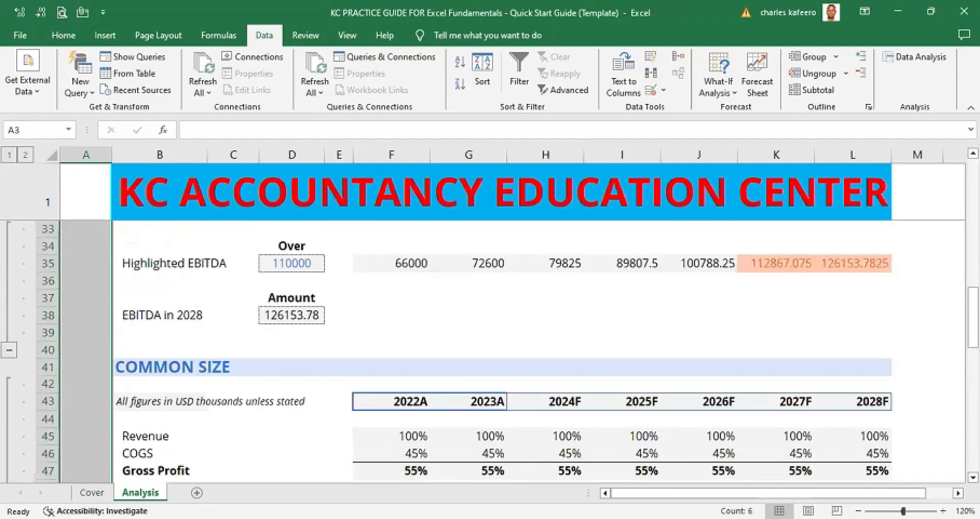
pyautogui.click(859, 508)
pyautogui.click(859, 508)
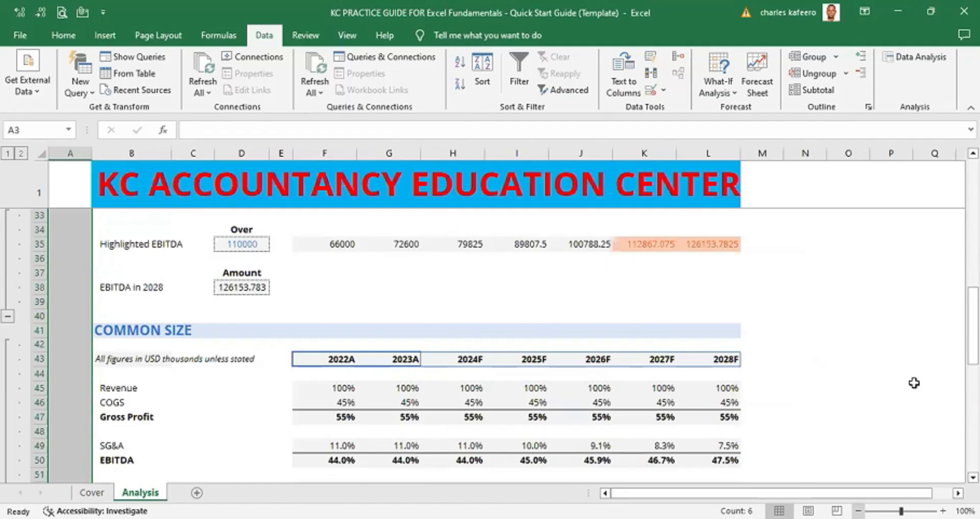
pyautogui.click(848, 258)
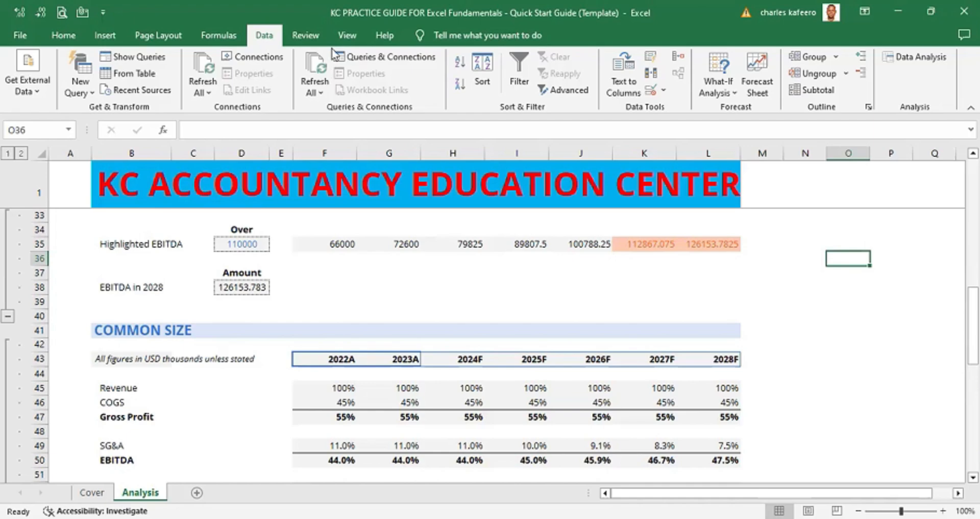
# - Switch the worksheet to Page Break Preview
pyautogui.click(347, 35)
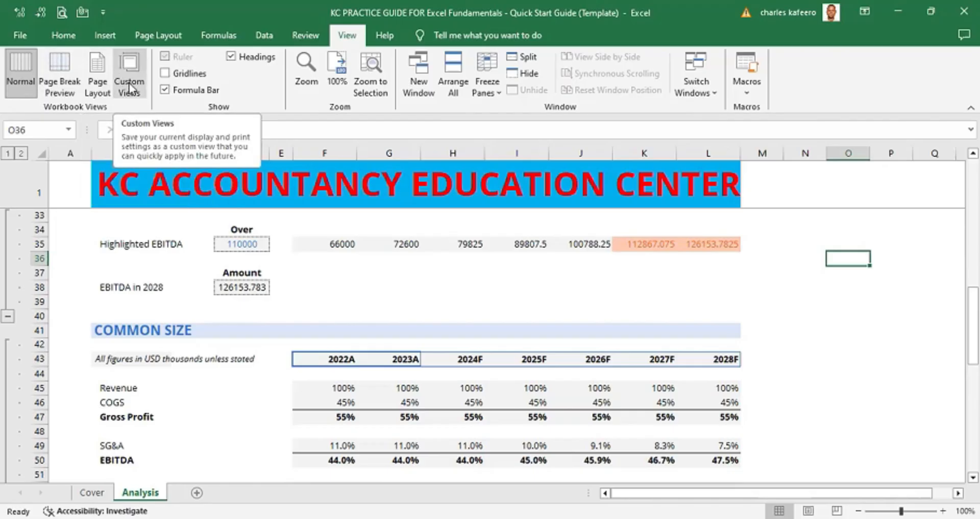
pyautogui.click(804, 273)
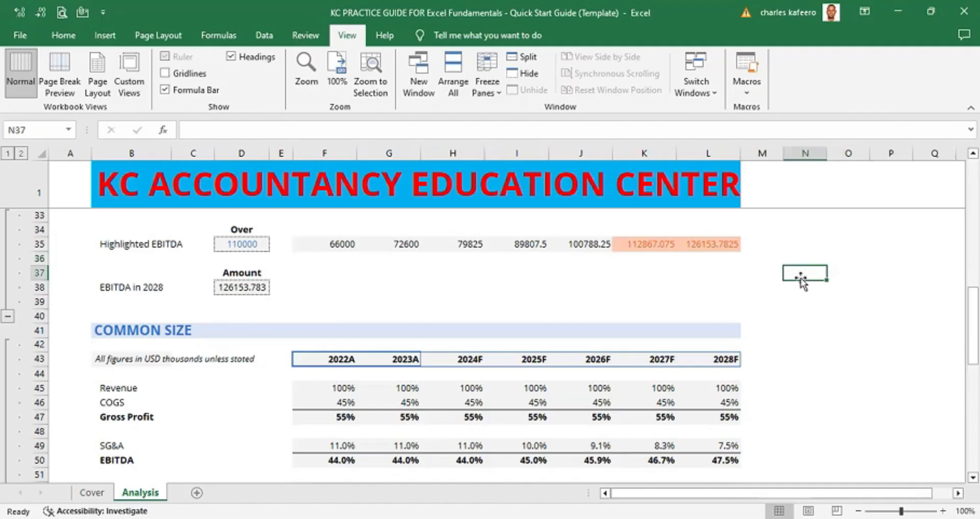
pyautogui.click(64, 35)
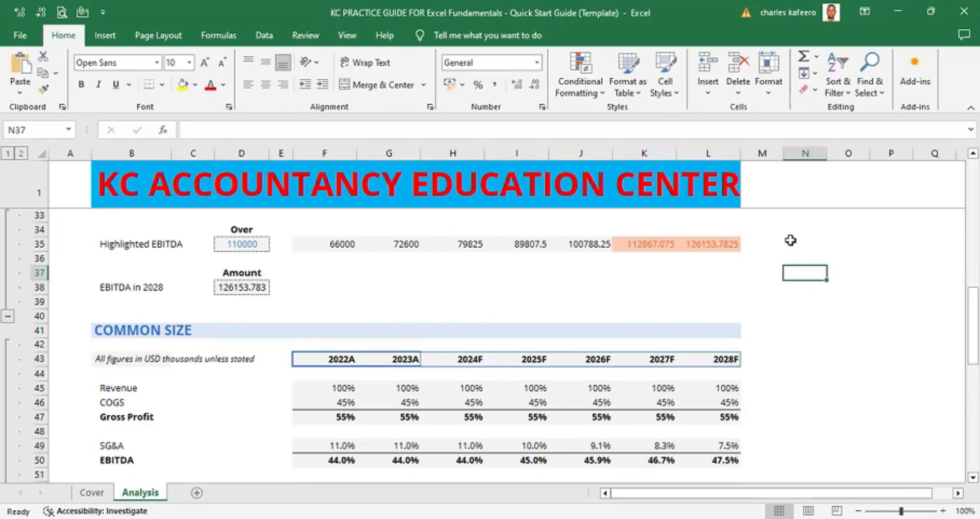
pyautogui.press('alt')
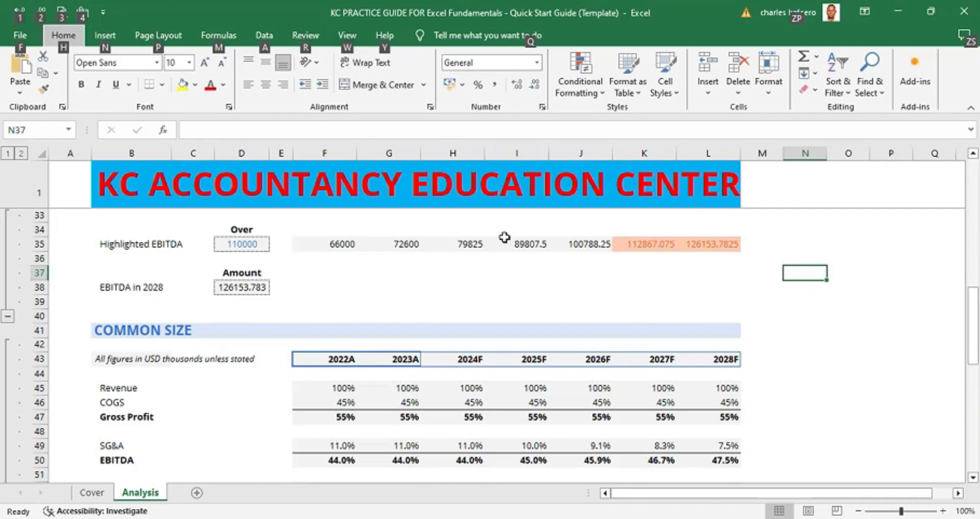
pyautogui.press('w')
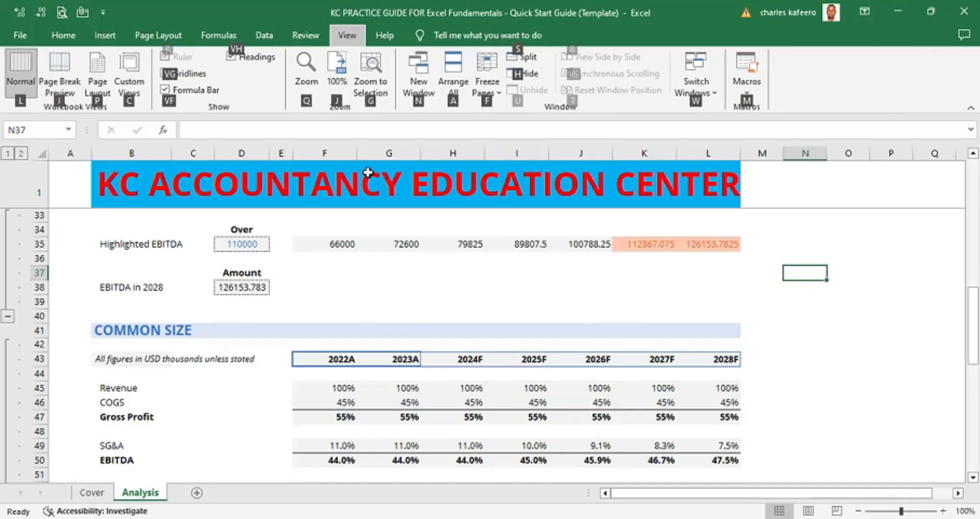
pyautogui.press('i')
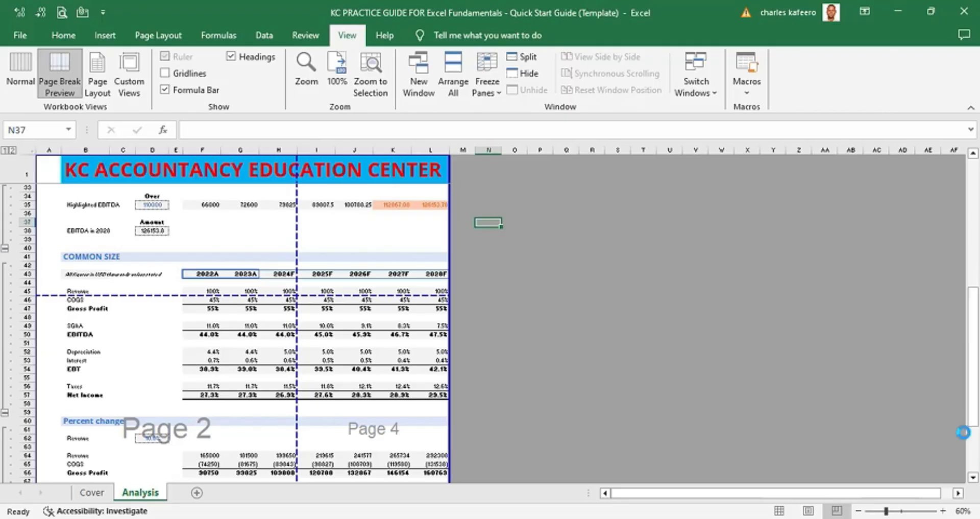
# - Scroll through the whole sheet in Page Break Preview to examine where the pages break
pyautogui.scroll(3, 963, 431)
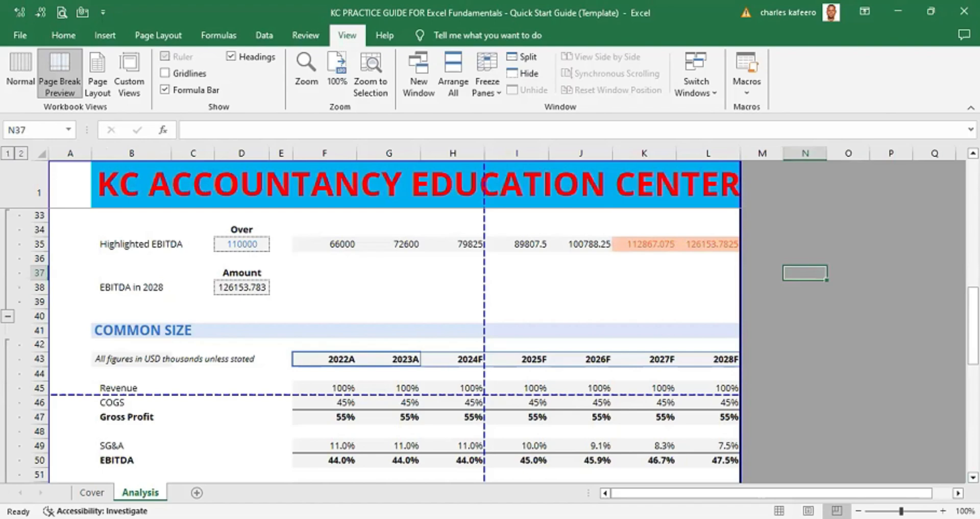
pyautogui.scroll(-1, 490, 347)
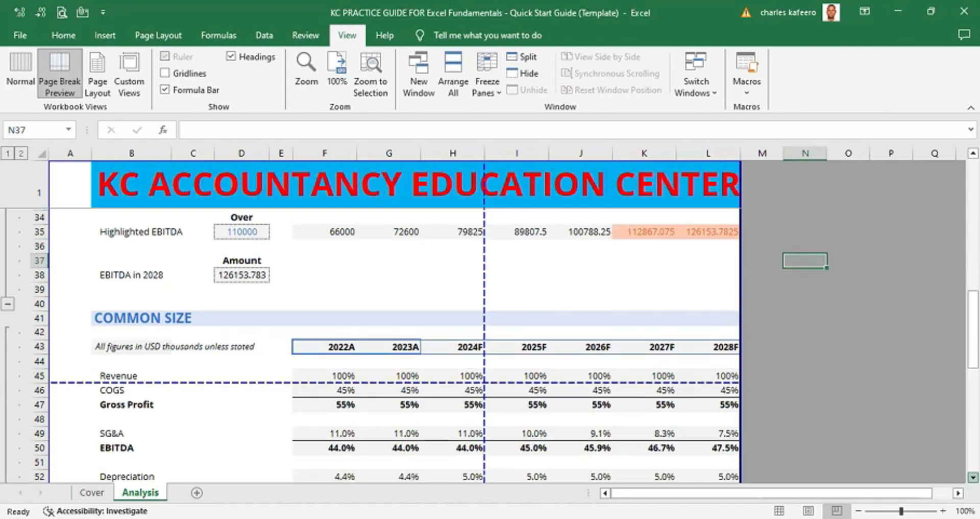
pyautogui.scroll(-4, 490, 347)
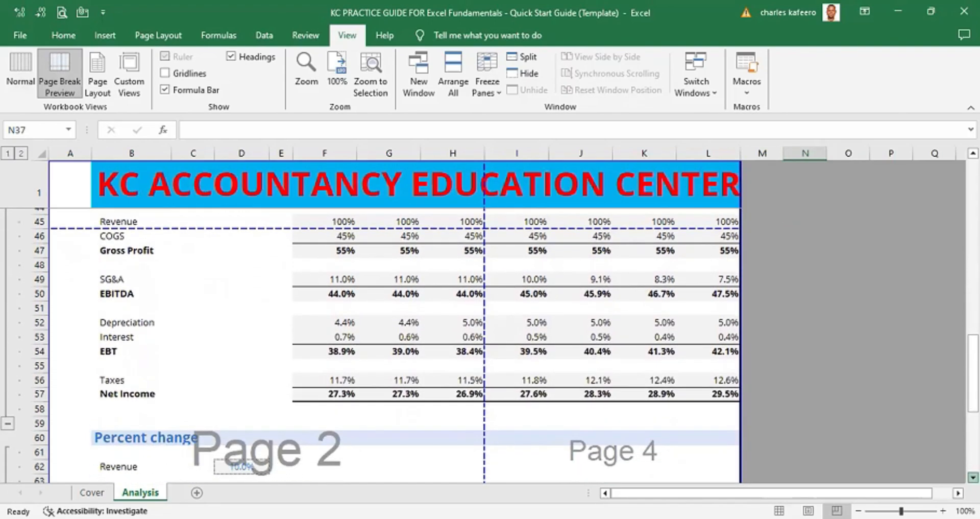
pyautogui.scroll(-1, 490, 347)
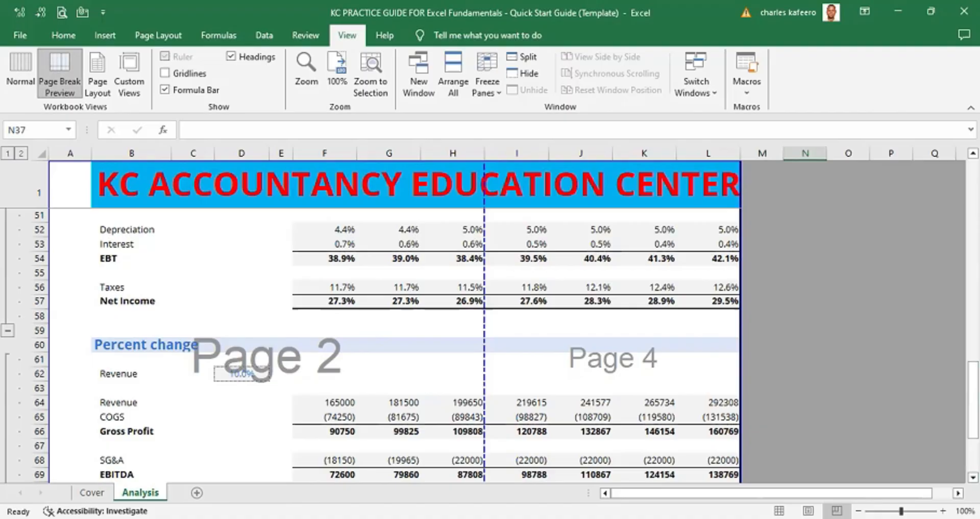
pyautogui.moveTo(972, 399); pyautogui.dragTo(973, 242)
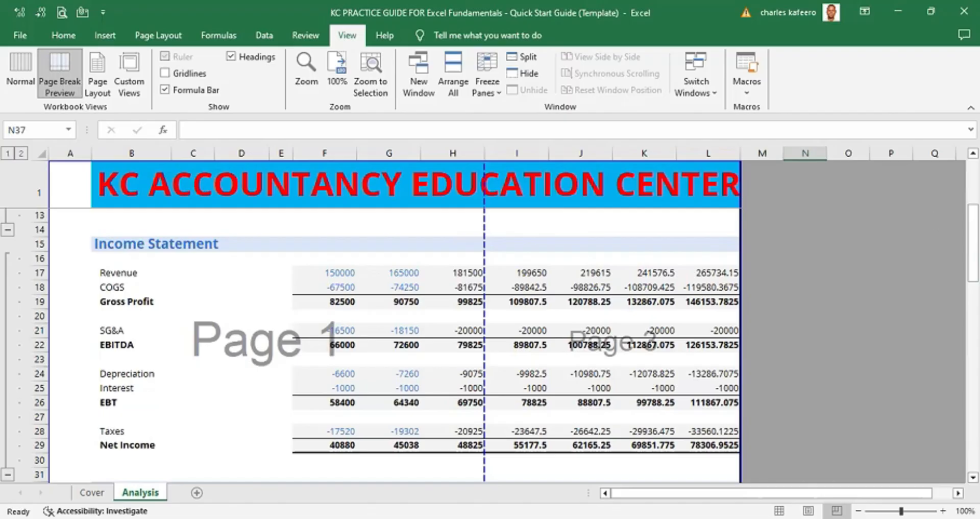
pyautogui.moveTo(973, 235); pyautogui.dragTo(973, 188)
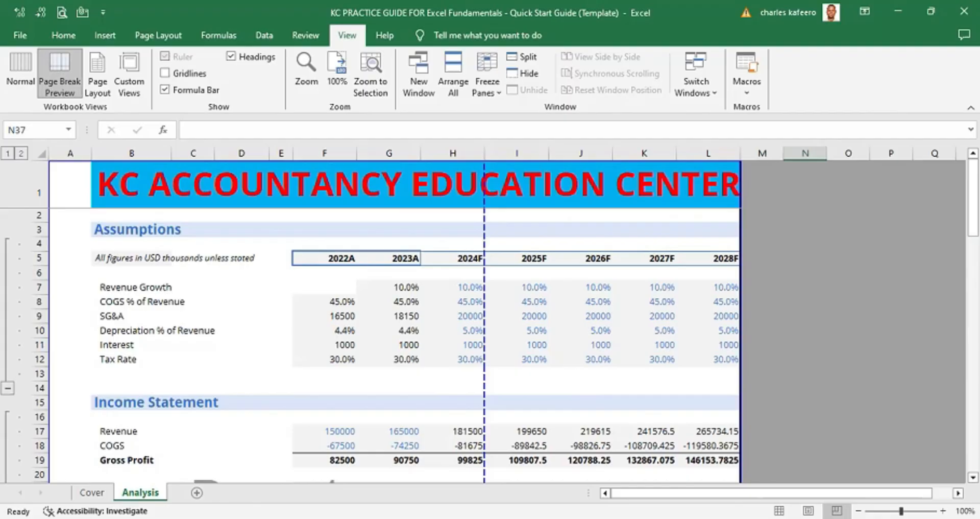
pyautogui.scroll(-1, 510, 322)
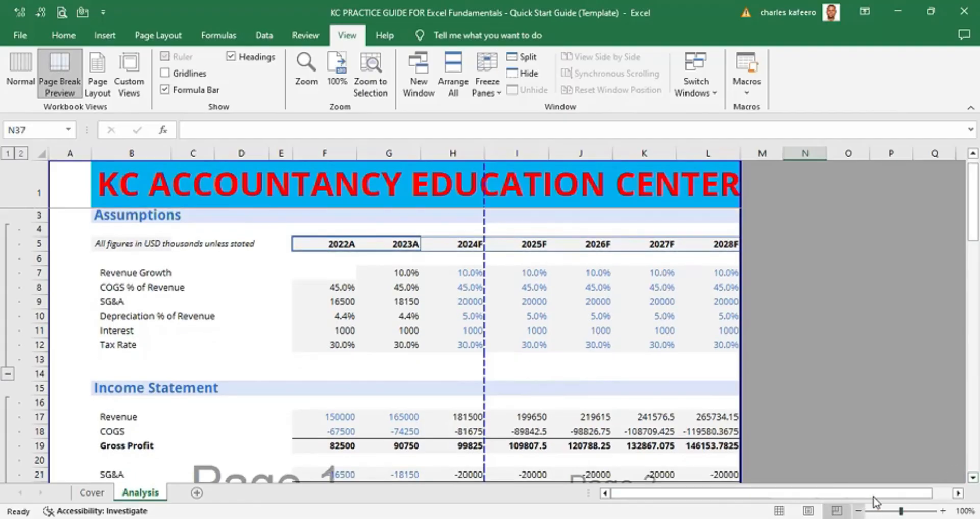
pyautogui.scroll(-4, 510, 322)
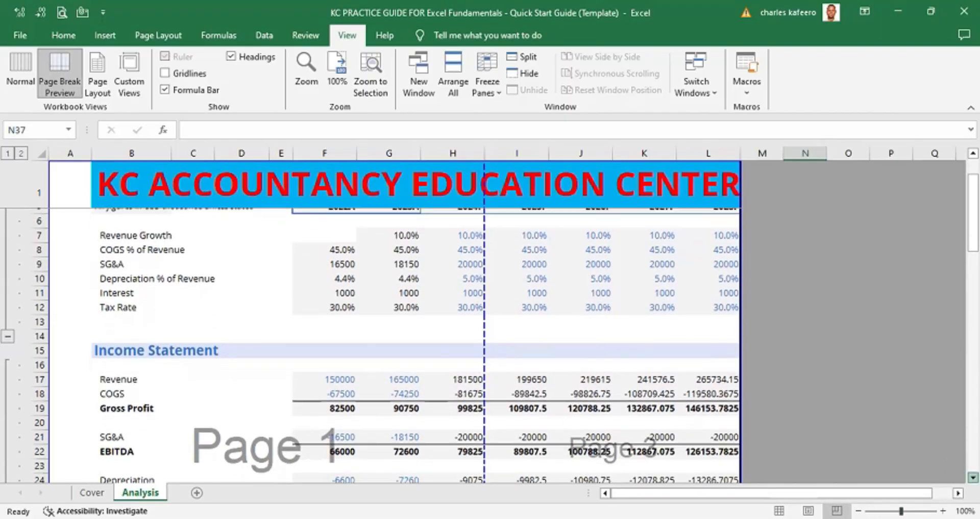
pyautogui.scroll(-4, 511, 322)
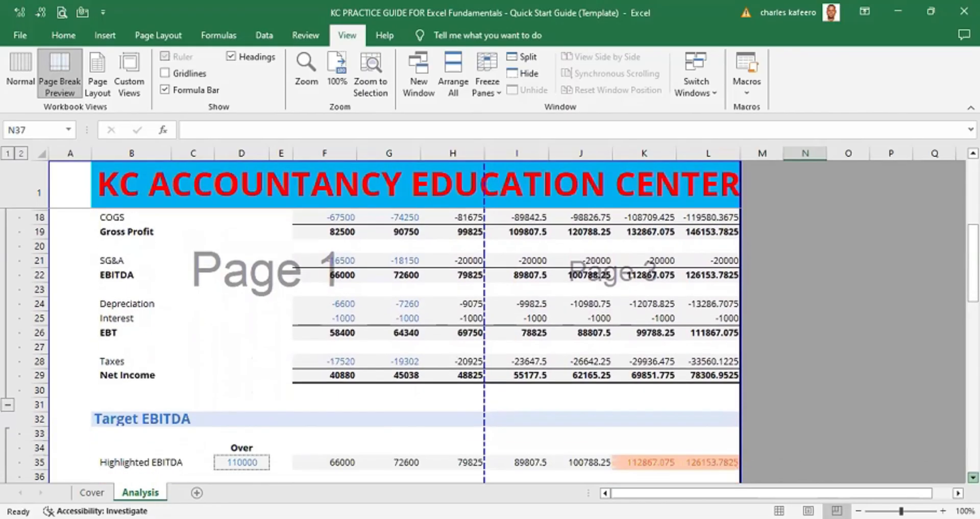
pyautogui.scroll(-16, 510, 321)
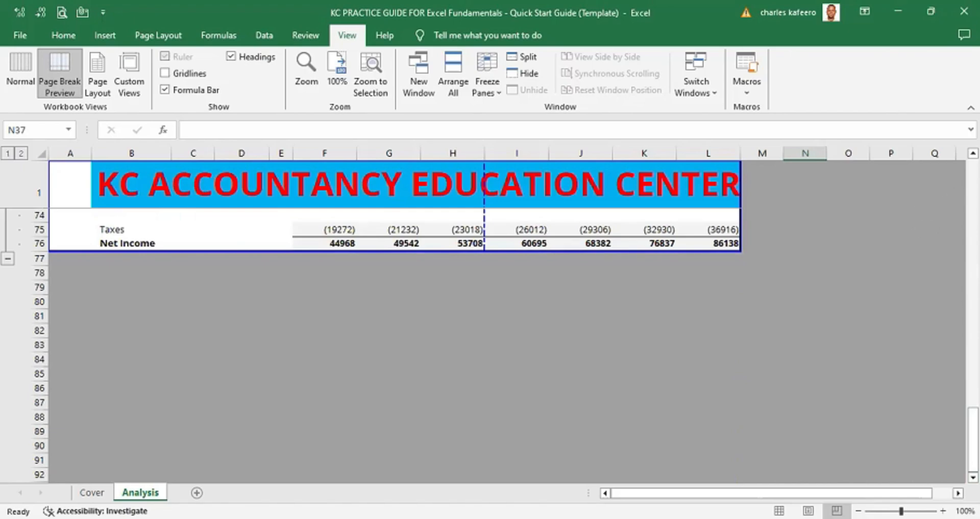
pyautogui.scroll(3, 973, 153)
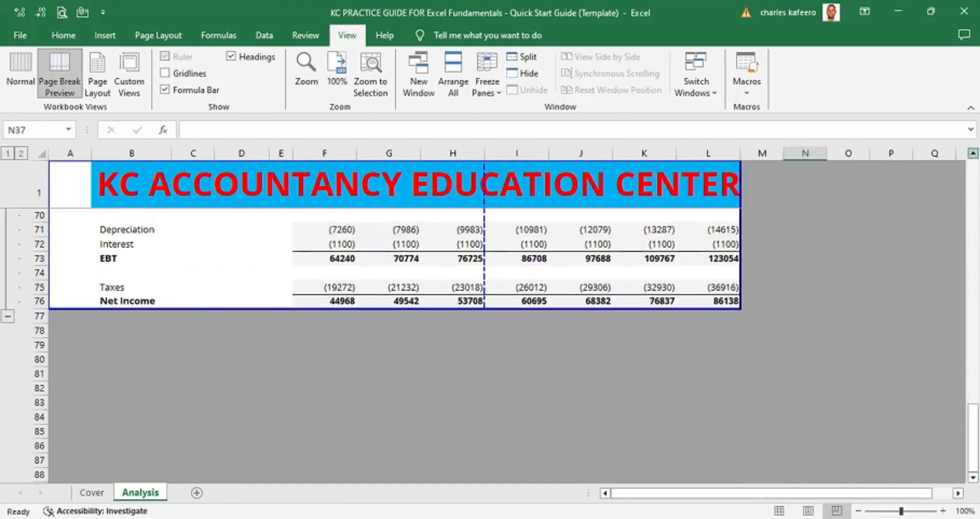
pyautogui.scroll(15, 490, 314)
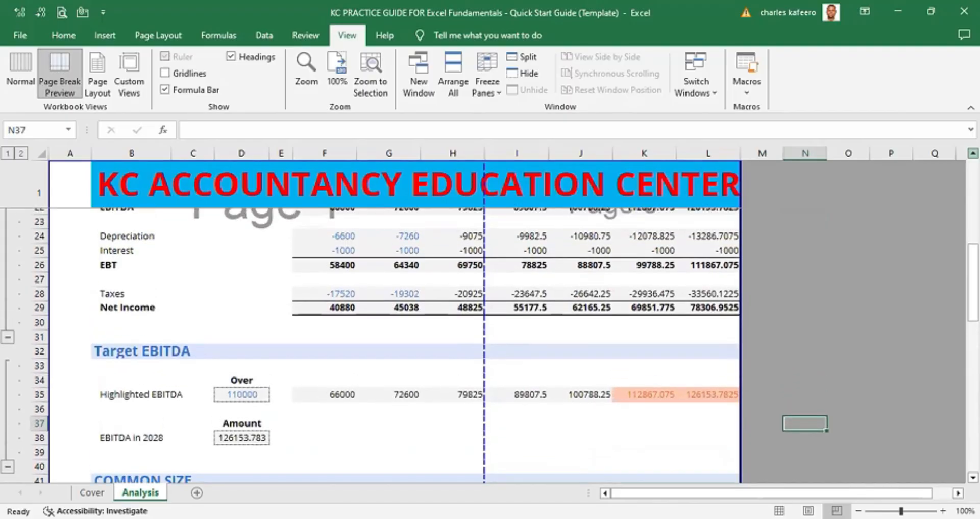
pyautogui.scroll(5, 490, 314)
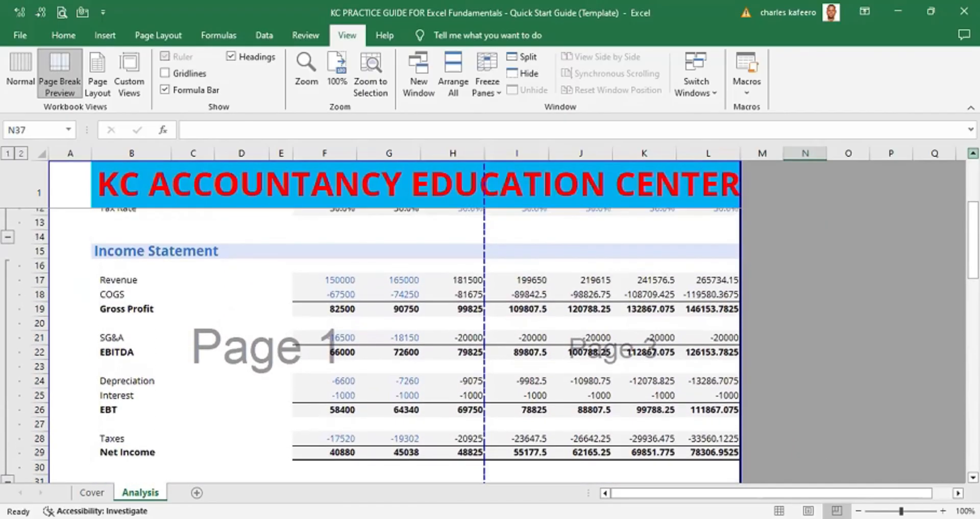
pyautogui.scroll(1, 490, 314)
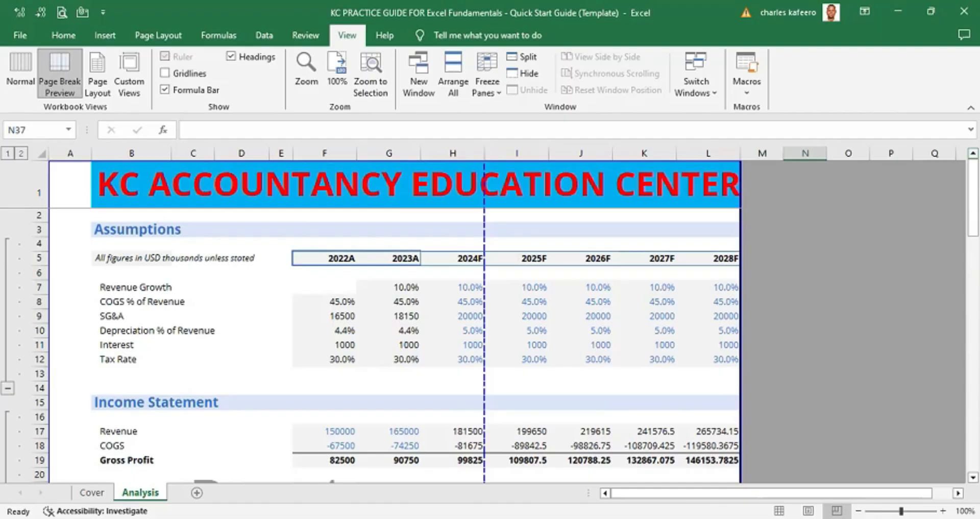
# - Return the worksheet to Normal view
pyautogui.press('alt')
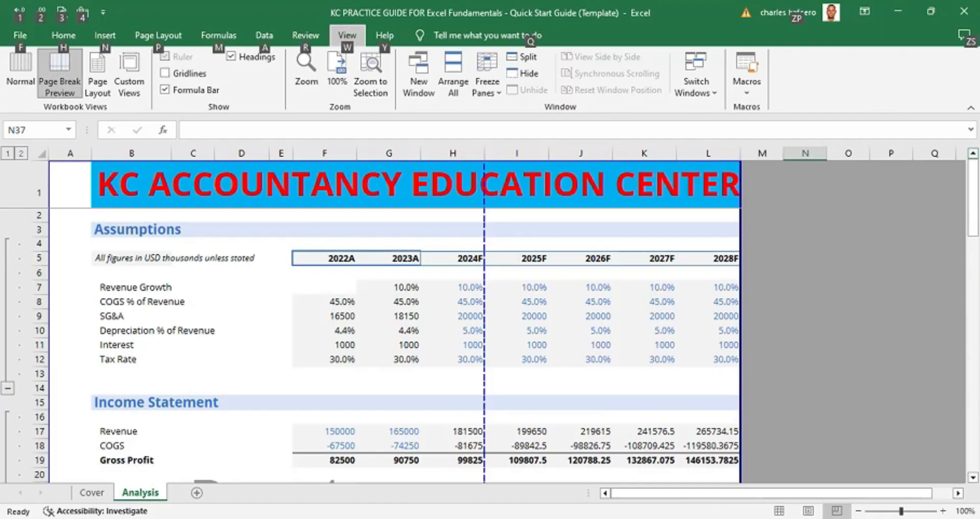
pyautogui.press('w')
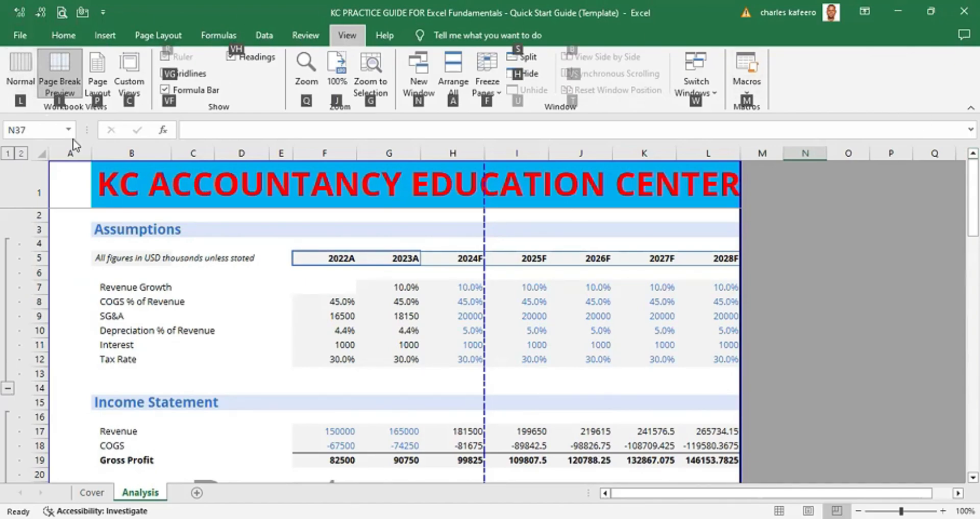
pyautogui.press('l')
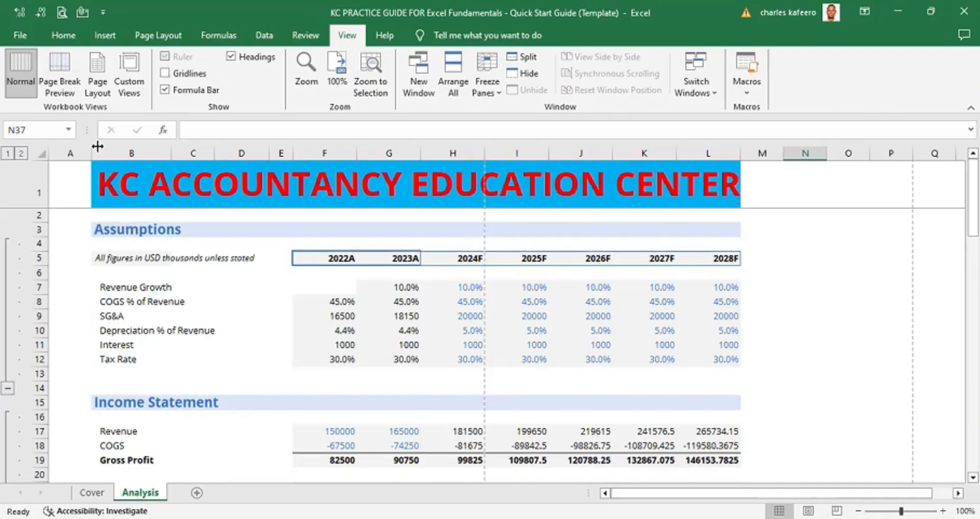
# - Open Page Setup and set the page orientation to Landscape
pyautogui.click(162, 35)
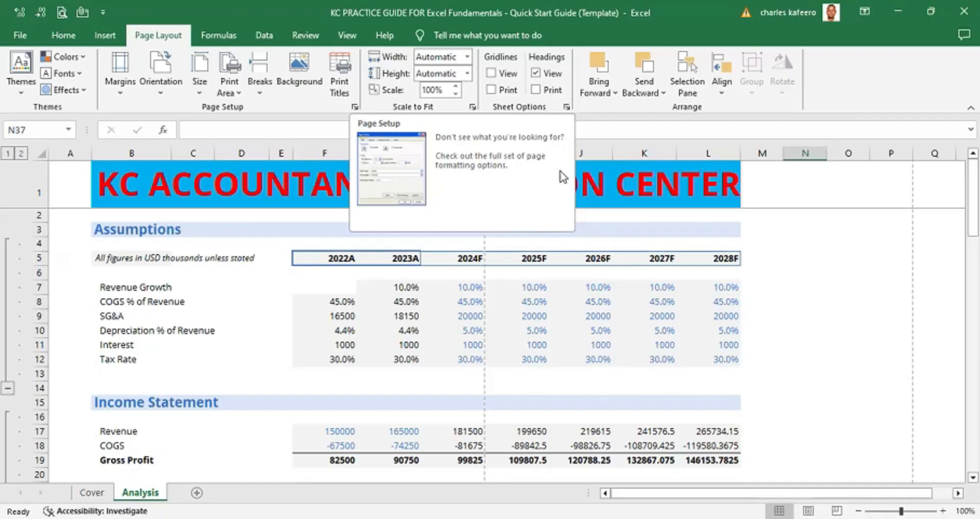
pyautogui.click(795, 241)
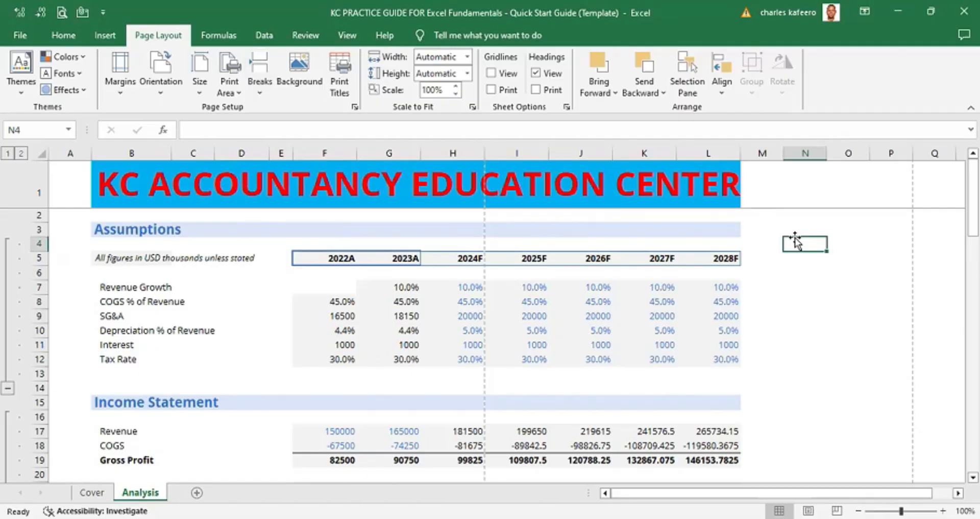
pyautogui.press('alt')
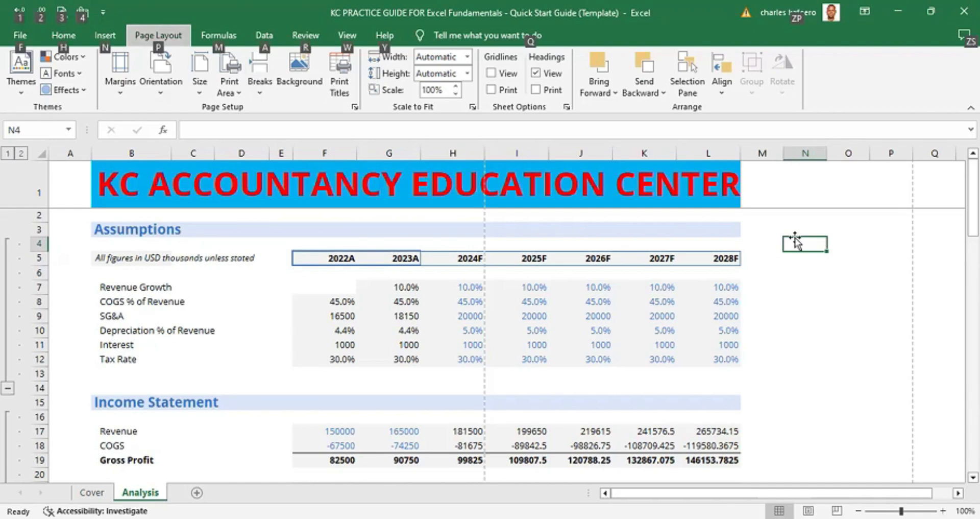
pyautogui.press('p')
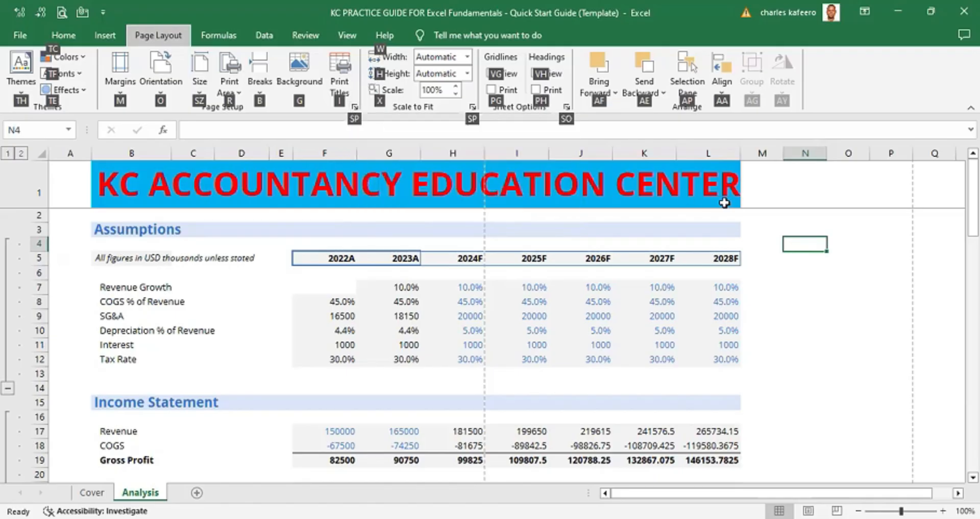
pyautogui.press('s')
pyautogui.press('p')
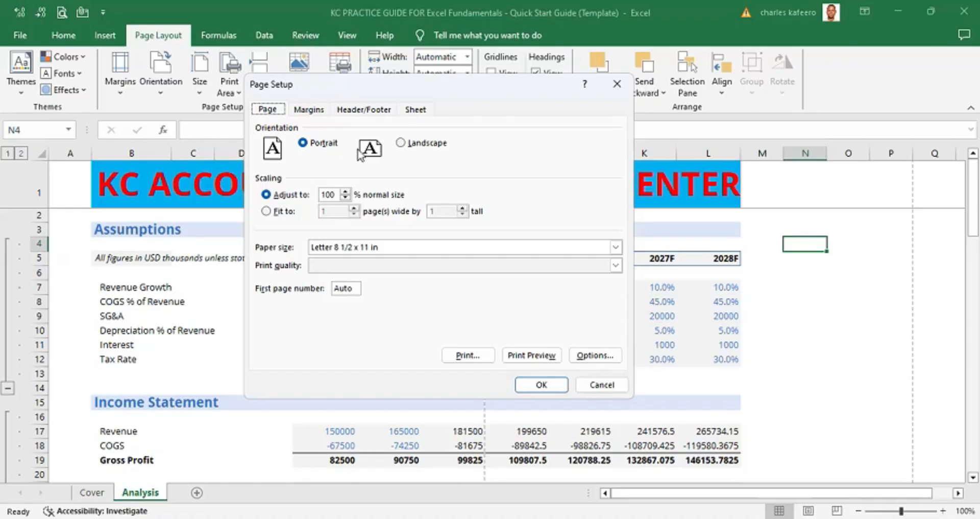
pyautogui.click(402, 143)
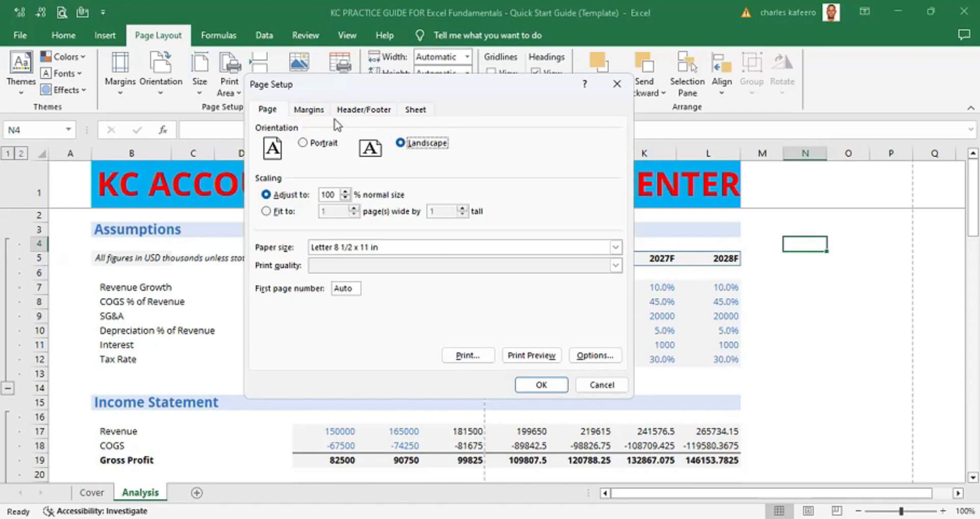
# - Set the top, bottom, left and right page margins to 0.3 and center the page horizontally
pyautogui.click(313, 110)
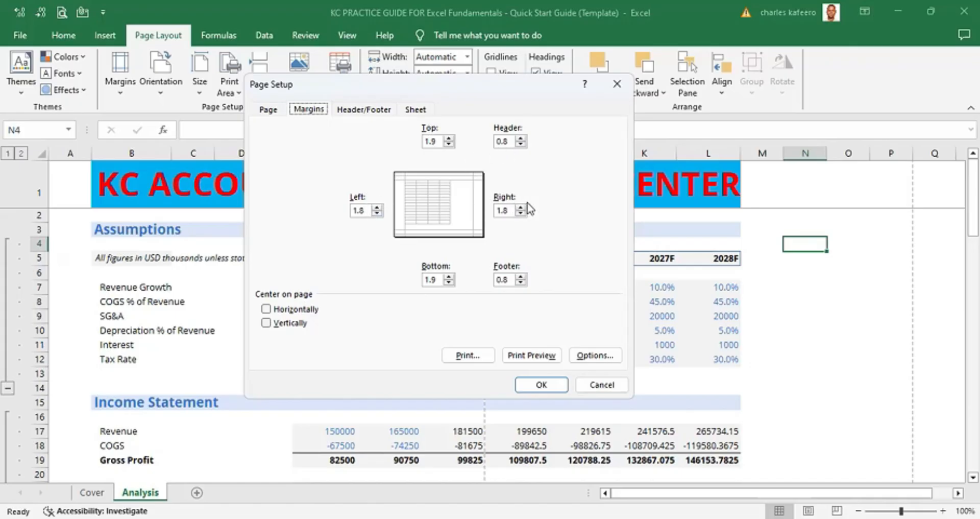
pyautogui.click(445, 285)
pyautogui.press('Tab')
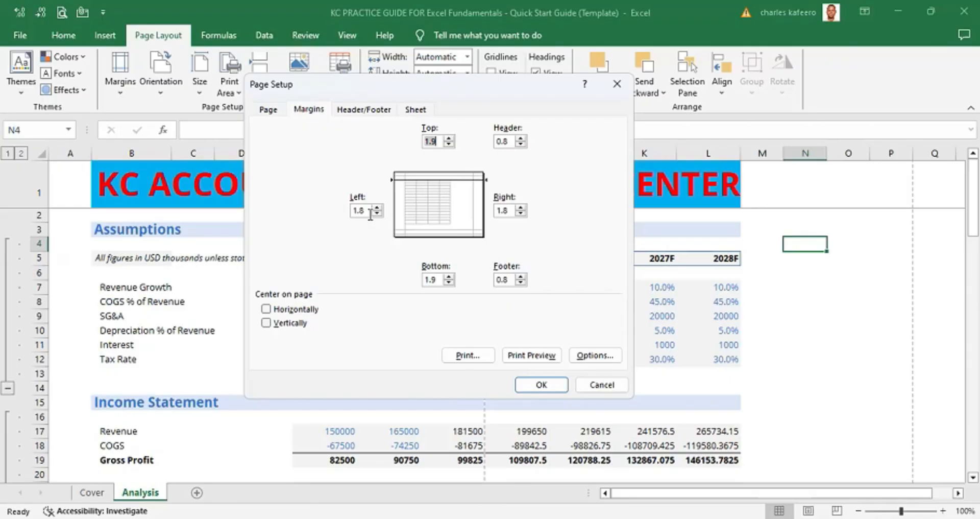
pyautogui.write('0.3')
pyautogui.press('Tab')
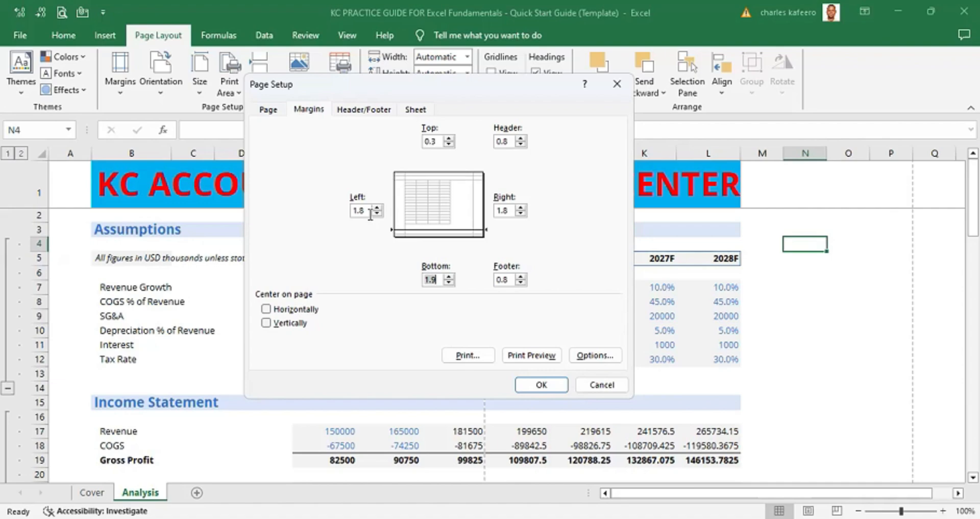
pyautogui.write('0.3')
pyautogui.press('Tab')
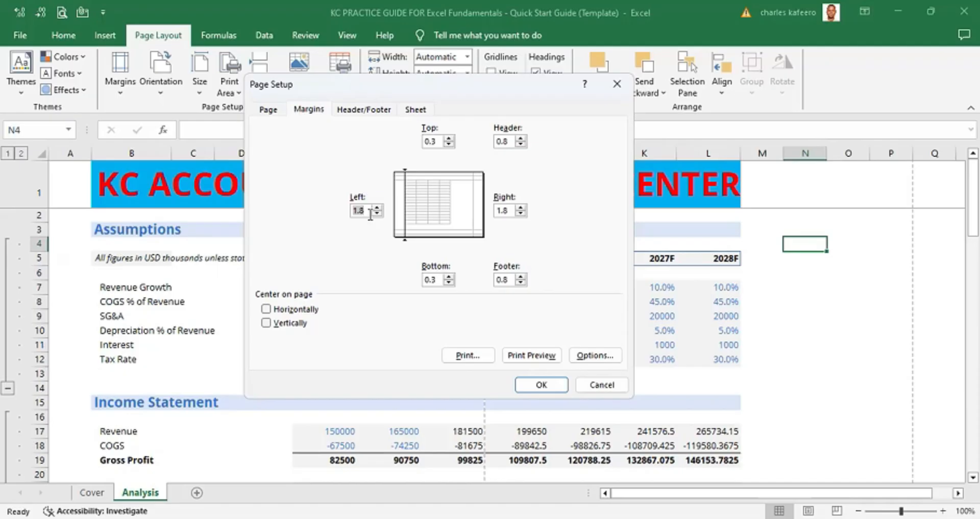
pyautogui.write('0.3')
pyautogui.press('Tab')
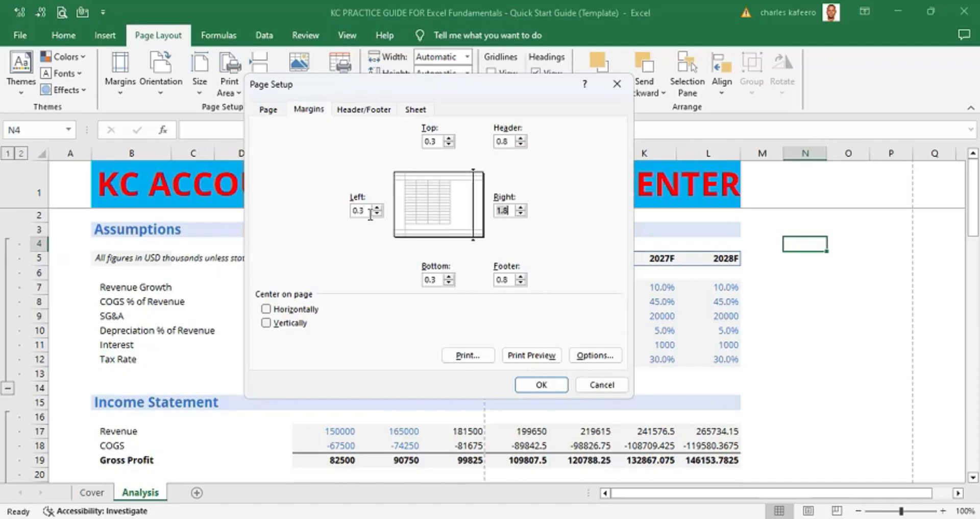
pyautogui.write('0.3')
pyautogui.click(266, 309)
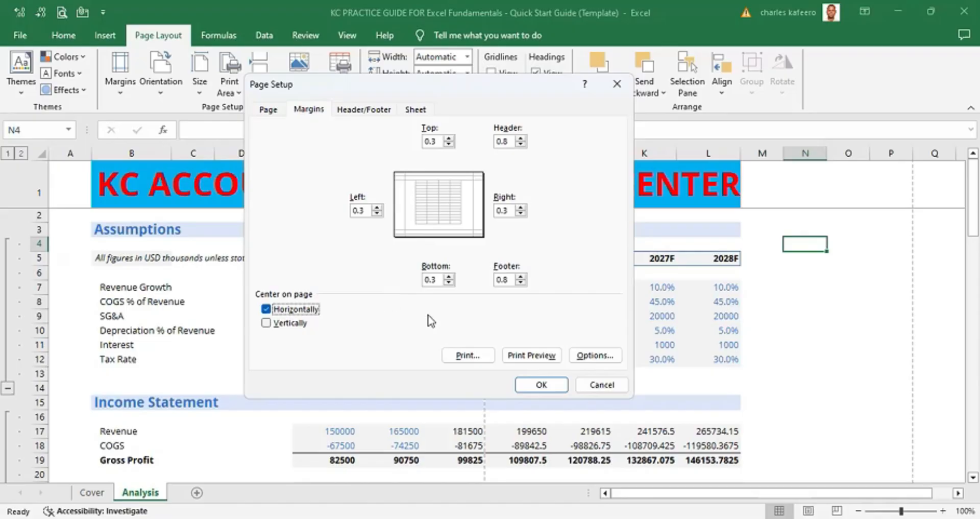
pyautogui.click(540, 388)
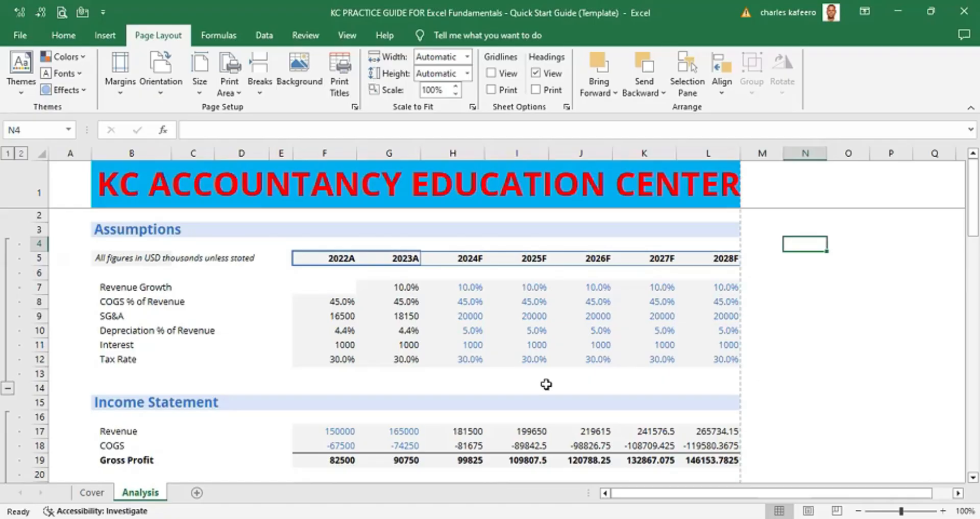
# - Zoom in and out across the worksheet to examine how the page layout fits
pyautogui.keyDown('ctrl'); pyautogui.scroll(-3, 546, 384); pyautogui.keyUp('ctrl')
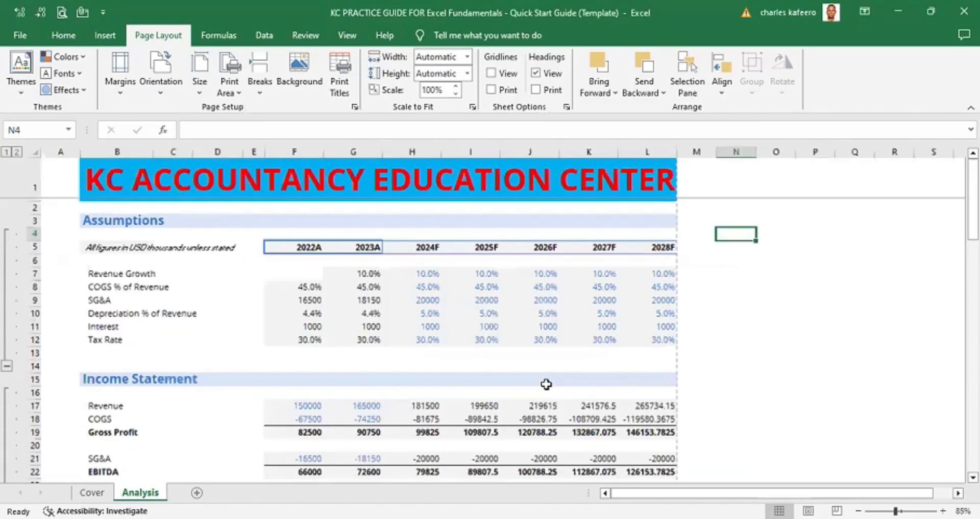
pyautogui.keyDown('ctrl'); pyautogui.scroll(-3, 546, 383); pyautogui.keyUp('ctrl')
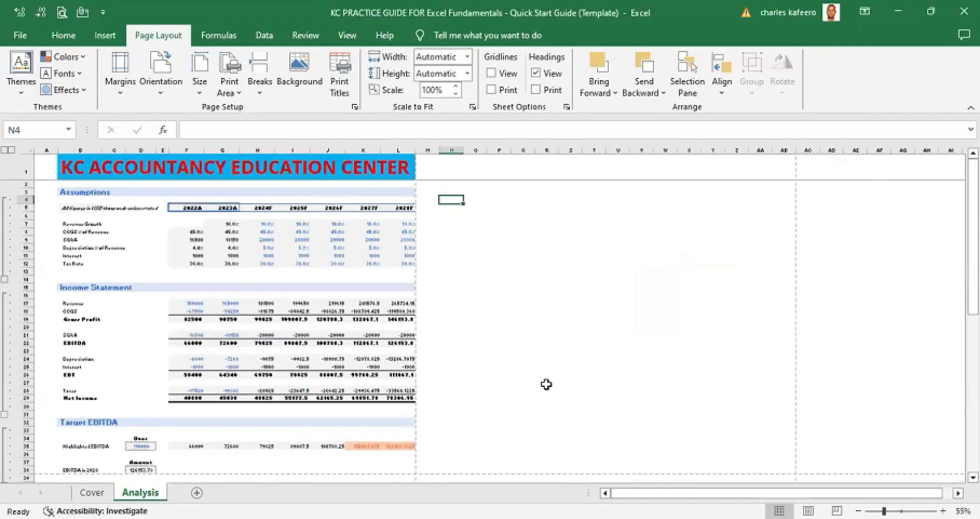
pyautogui.keyDown('ctrl'); pyautogui.scroll(-1, 547, 384); pyautogui.keyUp('ctrl')
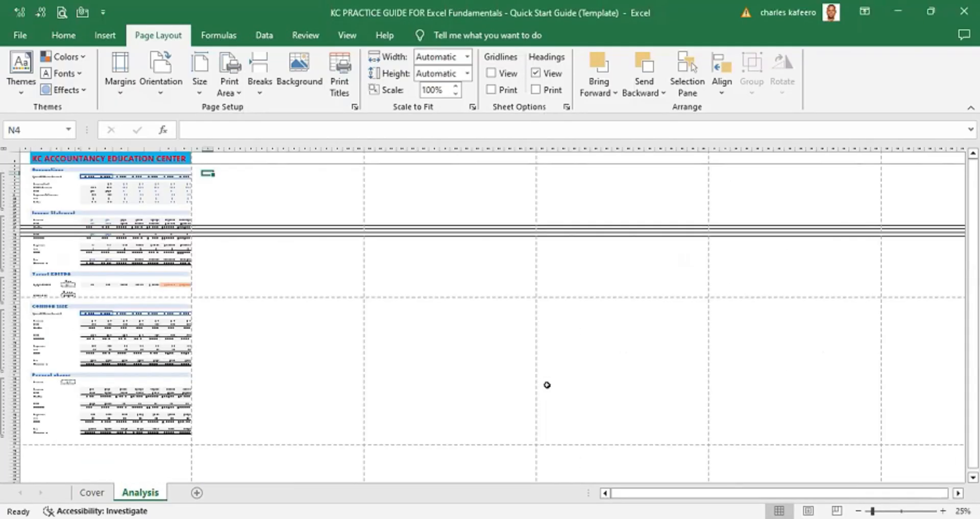
pyautogui.keyDown('ctrl'); pyautogui.scroll(2, 547, 384); pyautogui.keyUp('ctrl')
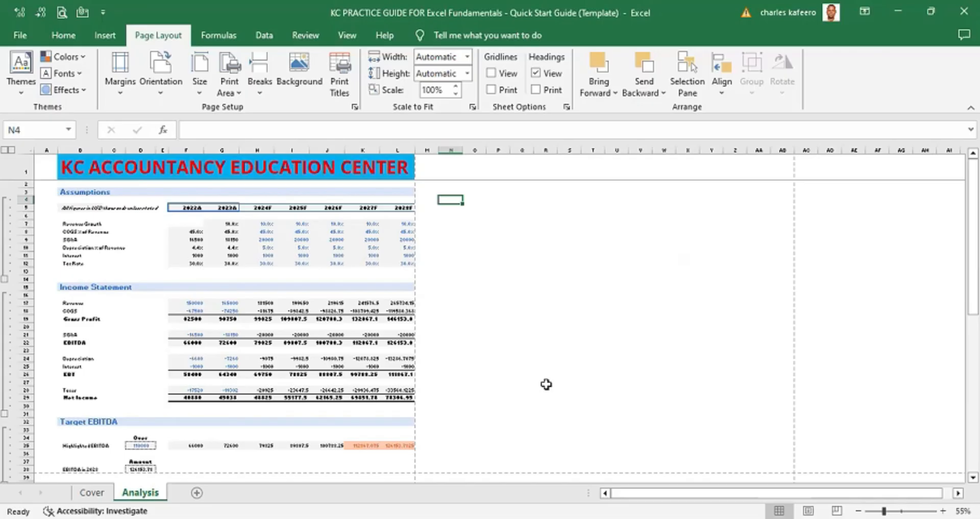
pyautogui.keyDown('ctrl'); pyautogui.scroll(1, 546, 384); pyautogui.keyUp('ctrl')
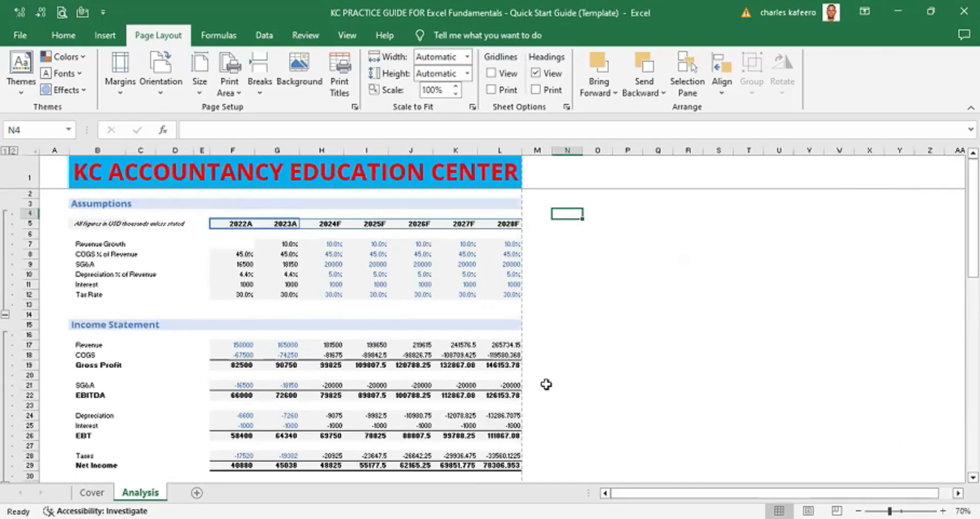
pyautogui.keyDown('ctrl'); pyautogui.scroll(4, 546, 383); pyautogui.keyUp('ctrl')
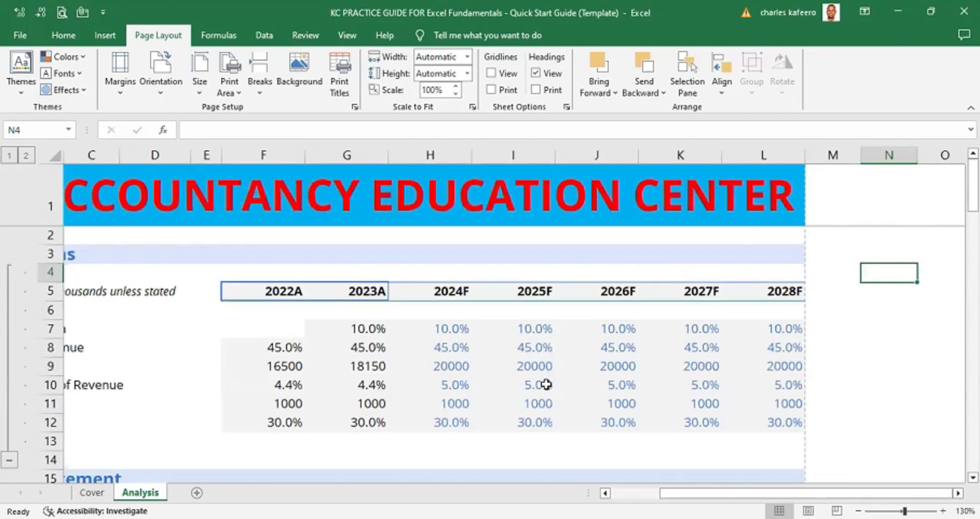
pyautogui.keyDown('ctrl'); pyautogui.scroll(-1, 546, 384); pyautogui.keyUp('ctrl')
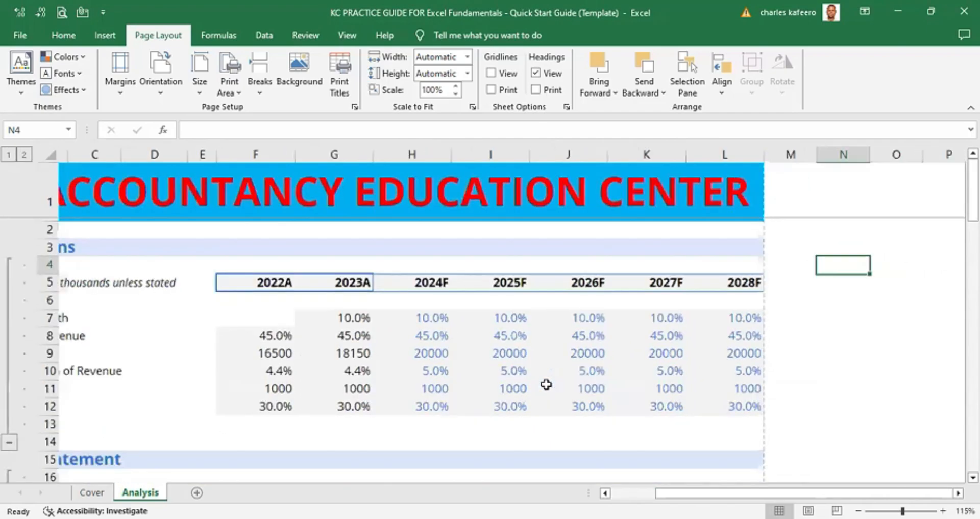
pyautogui.click(612, 494)
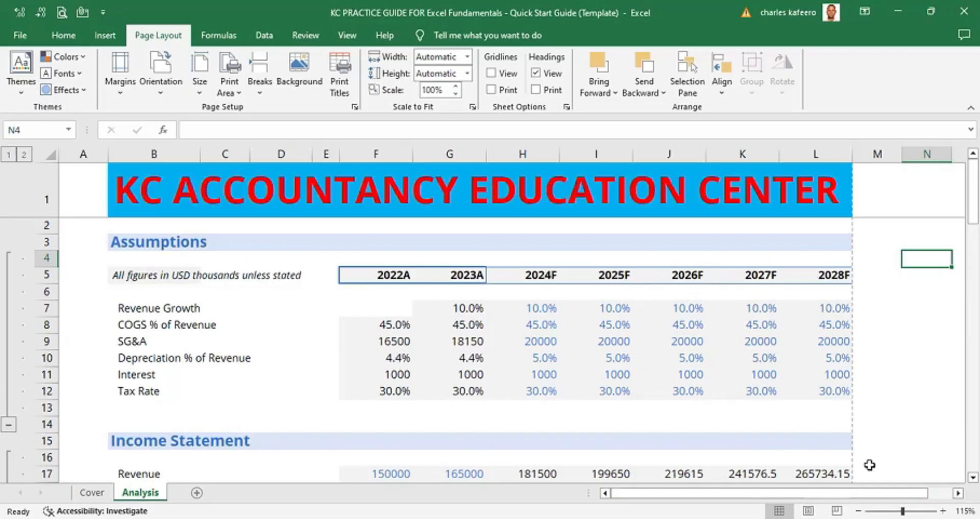
pyautogui.scroll(-3, 870, 465)
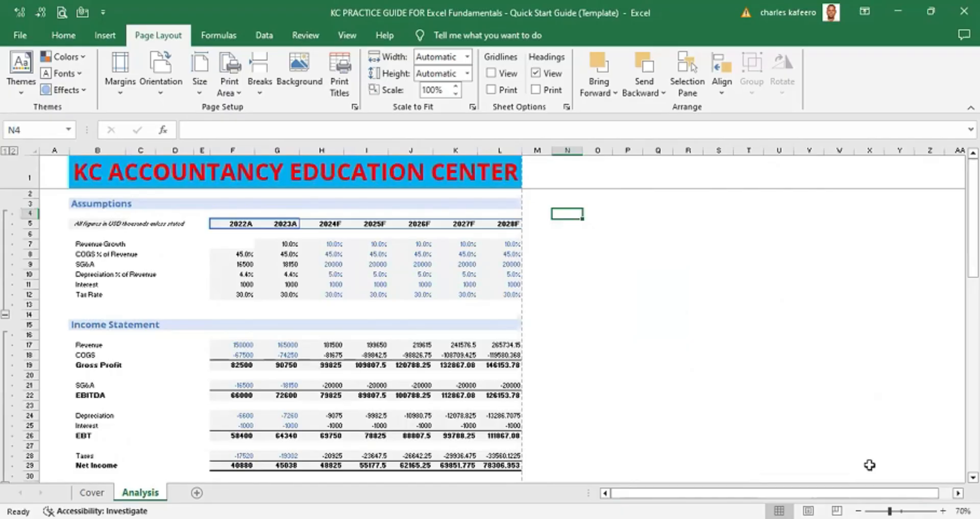
pyautogui.scroll(-1, 869, 465)
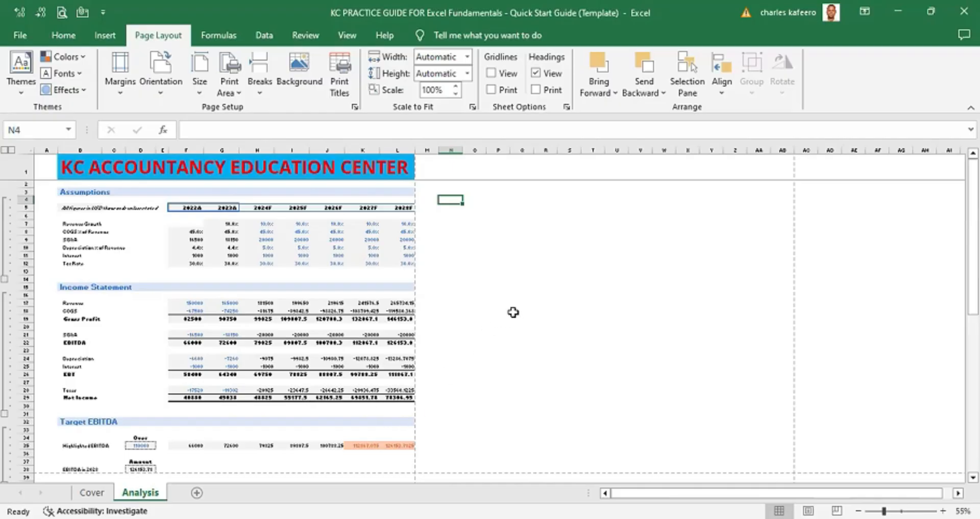
pyautogui.keyDown('ctrl'); pyautogui.scroll(1, 512, 312); pyautogui.keyUp('ctrl')
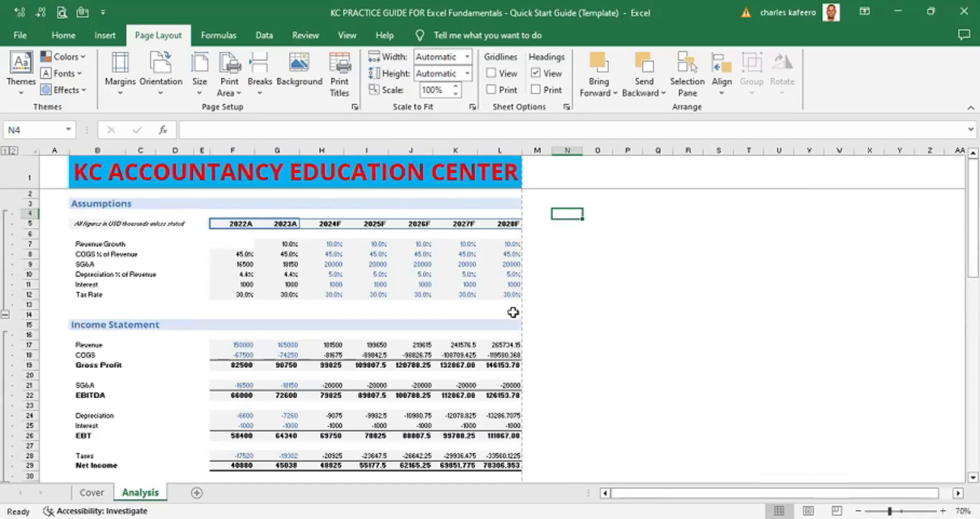
pyautogui.keyDown('ctrl'); pyautogui.scroll(-1, 513, 312); pyautogui.keyUp('ctrl')
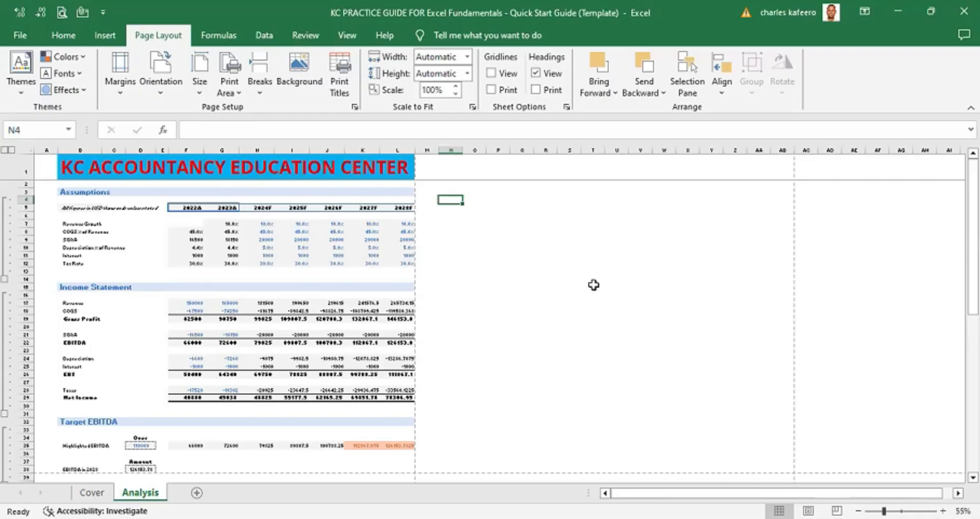
# - Open Page Setup's sheet settings and set the print area to the range B3:L39
pyautogui.press('alt')
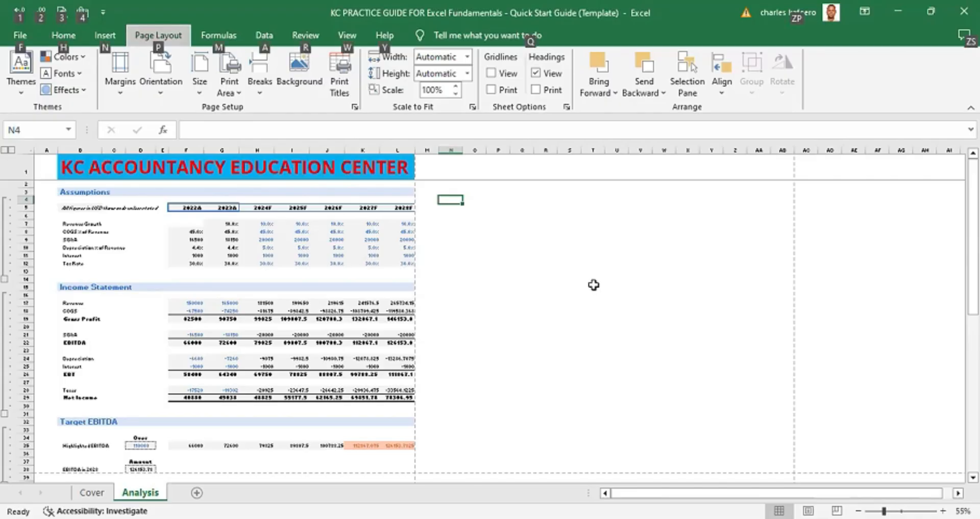
pyautogui.press('p')
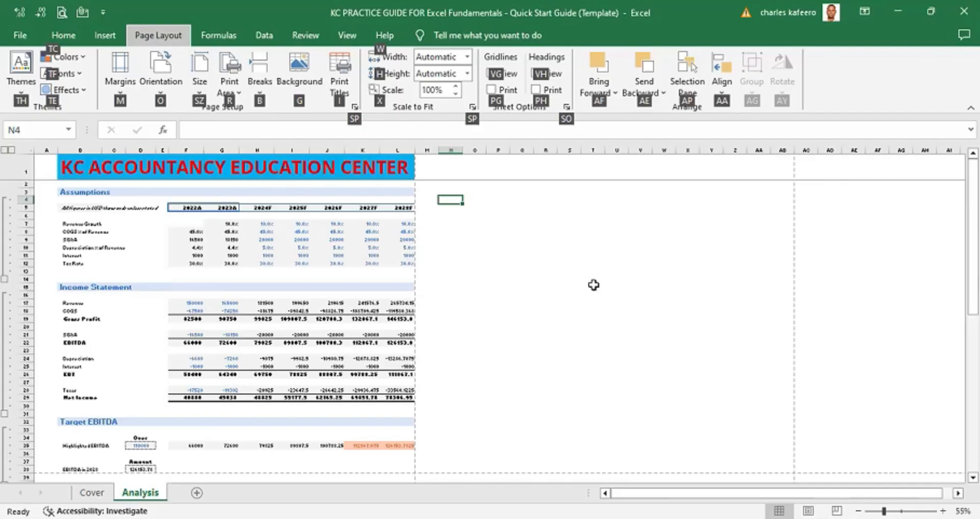
pyautogui.press('s')
pyautogui.press('p')
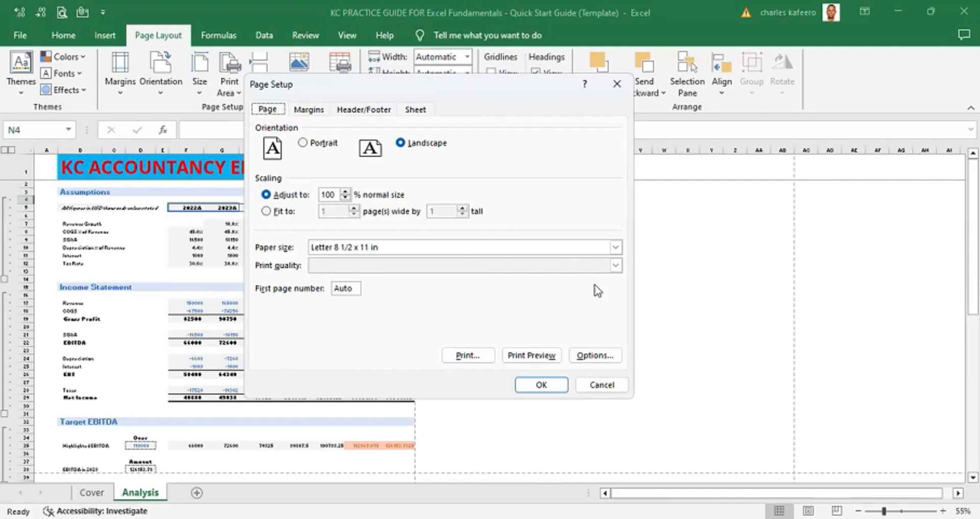
pyautogui.hotkey('ctrl', 'Tab')
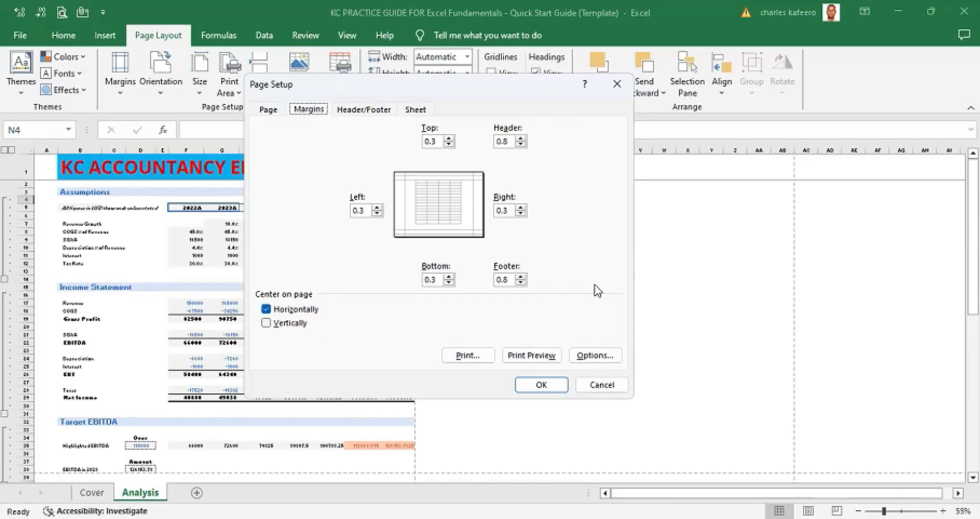
pyautogui.hotkey('ctrl', 'Tab')
pyautogui.hotkey('ctrl', 'Tab')
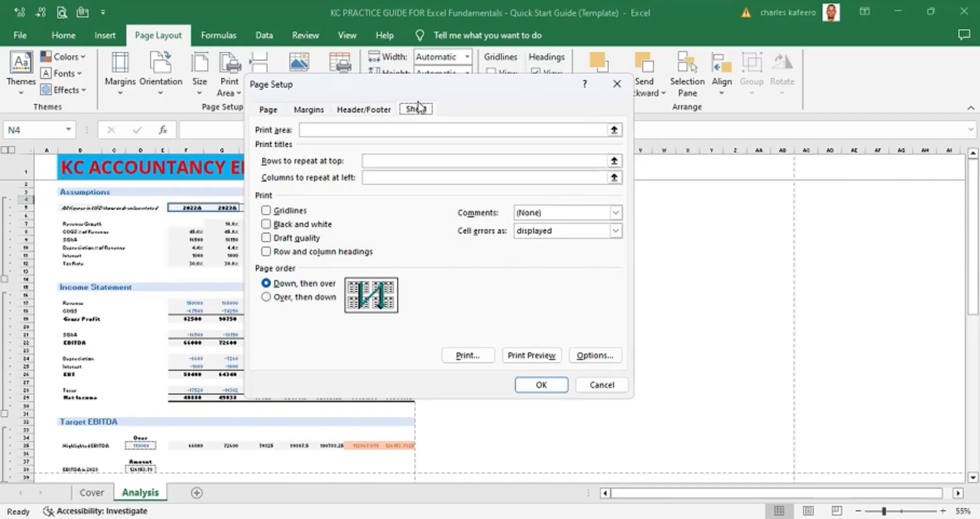
pyautogui.press('Tab')
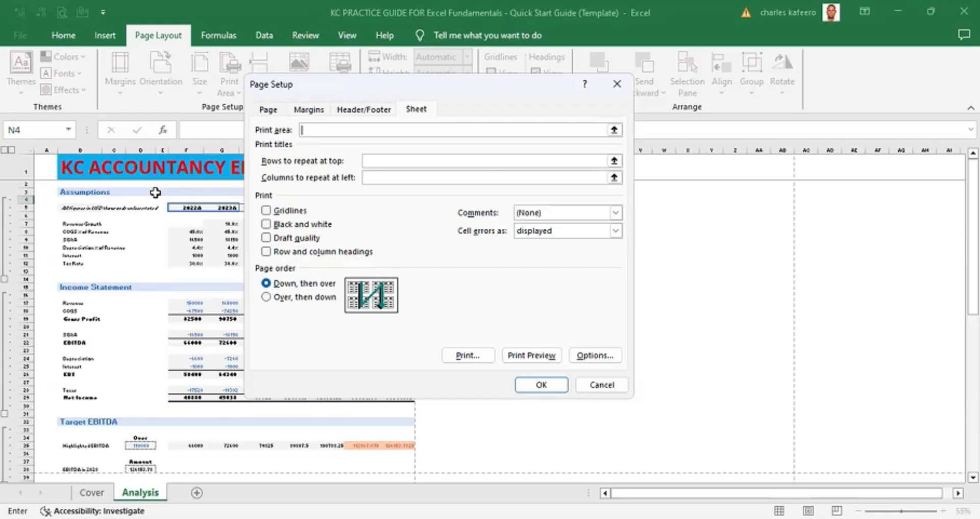
pyautogui.press('Up')
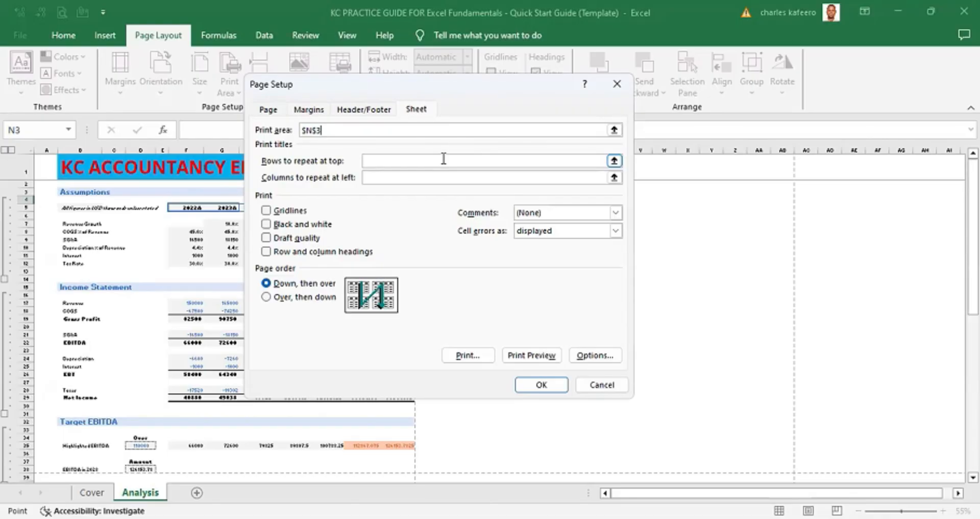
pyautogui.press('Down')
pyautogui.press('Down')
pyautogui.press('Left')
pyautogui.press('Left')
pyautogui.press('Left')
pyautogui.press('Left')
pyautogui.press('Left')
pyautogui.press('Left')
pyautogui.press('Left')
pyautogui.press('Left')
pyautogui.press('Left')
pyautogui.press('Left')
pyautogui.press('Left')
pyautogui.press('Left')
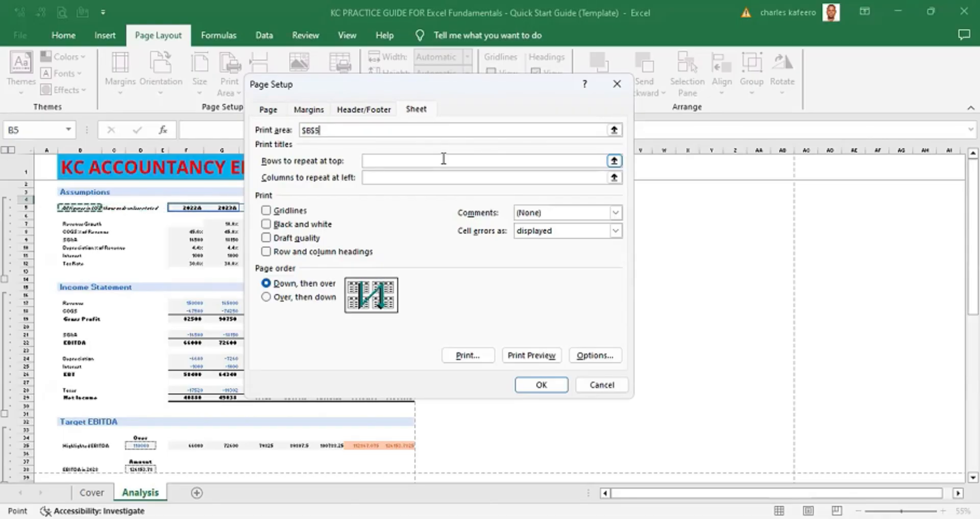
pyautogui.press('Left')
pyautogui.press('Up')
pyautogui.press('Up')
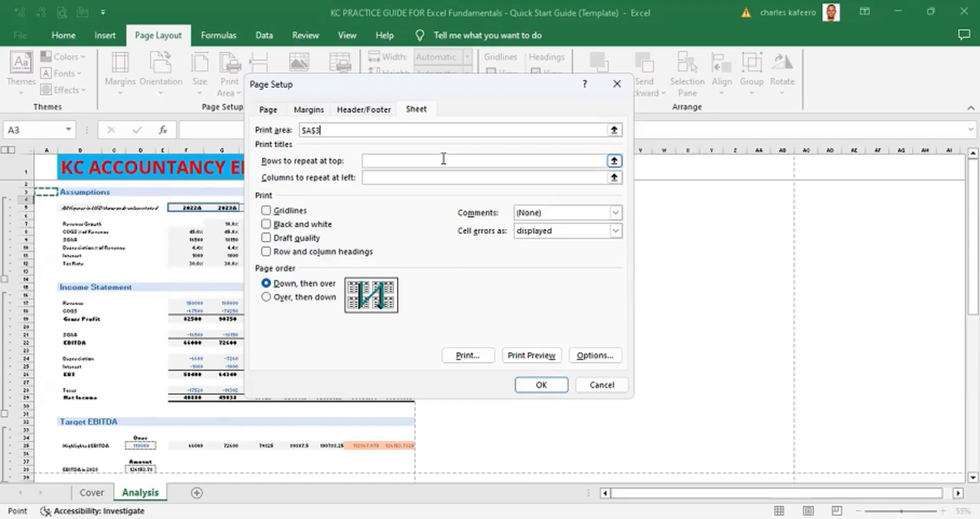
pyautogui.press('Right')
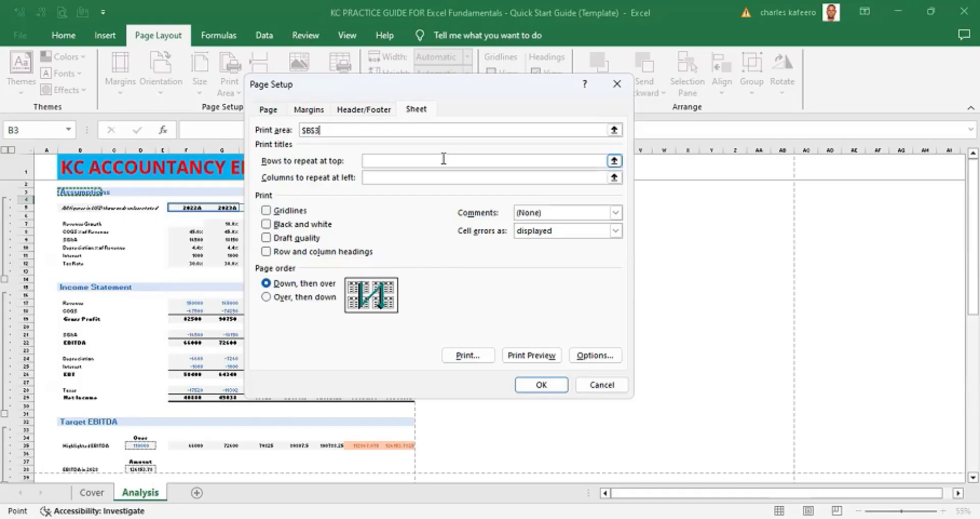
pyautogui.hotkey('shift', 'Down')
pyautogui.hotkey('shift', 'Down')
pyautogui.hotkey('shift', 'Down')
pyautogui.hotkey('shift', 'Down')
pyautogui.hotkey('shift', 'Down')
pyautogui.hotkey('shift', 'Down')
pyautogui.hotkey('shift', 'Down')
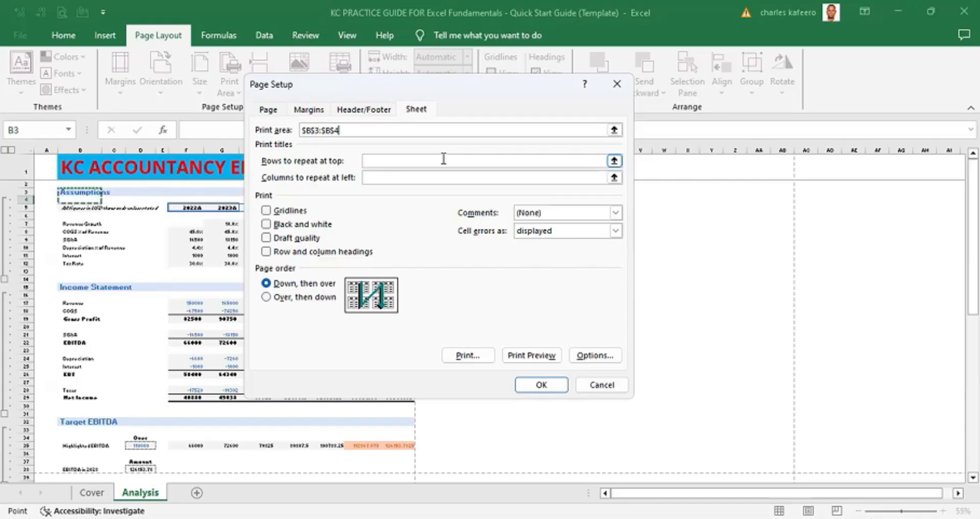
pyautogui.hotkey('shift', 'Down')
pyautogui.hotkey('shift', 'Down')
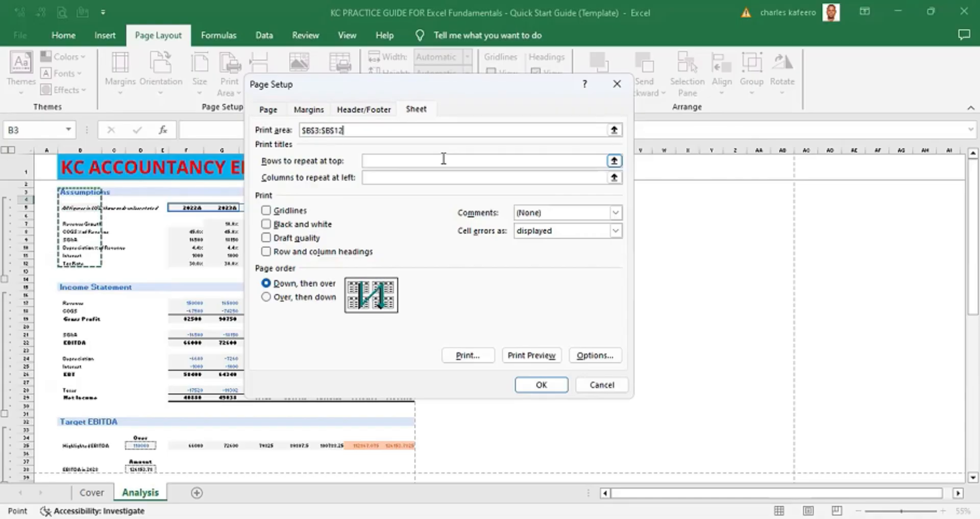
pyautogui.hotkey('shift', 'Down')
pyautogui.hotkey('shift', 'Down')
pyautogui.hotkey('shift', 'Down')
pyautogui.hotkey('shift', 'Down')
pyautogui.hotkey('shift', 'Down')
pyautogui.hotkey('shift', 'Down')
pyautogui.hotkey('shift', 'Down')
pyautogui.hotkey('shift', 'Down')
pyautogui.hotkey('shift', 'Down')
pyautogui.hotkey('shift', 'Down')
pyautogui.hotkey('shift', 'Down')
pyautogui.hotkey('shift', 'Down')
pyautogui.hotkey('shift', 'Down')
pyautogui.hotkey('shift', 'Down')
pyautogui.hotkey('shift', 'Down')
pyautogui.hotkey('shift', 'Down')
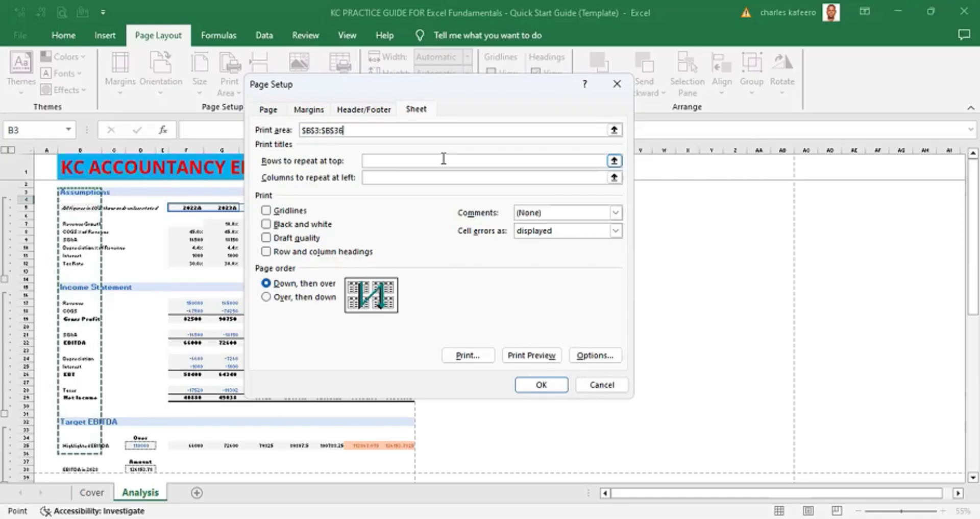
pyautogui.hotkey('shift', 'Down')
pyautogui.hotkey('shift', 'Down')
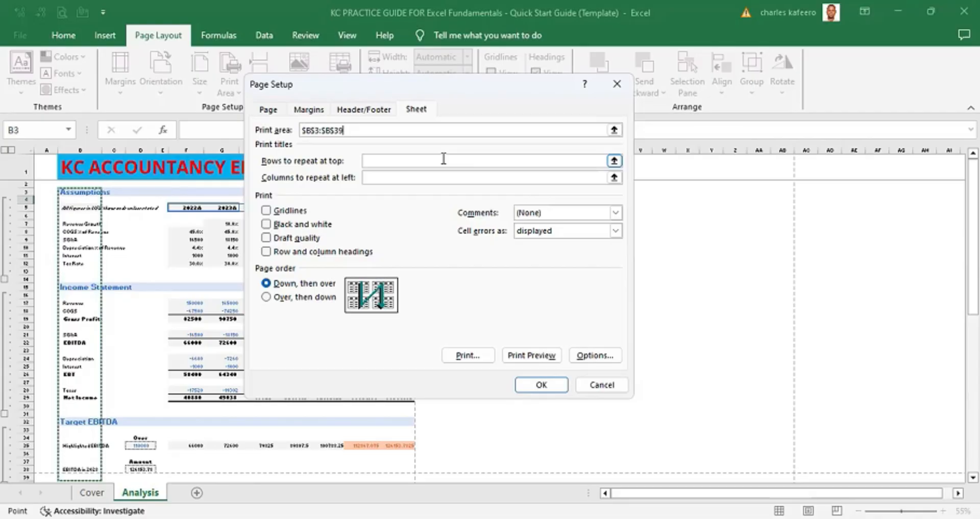
pyautogui.hotkey('shift', 'Right')
pyautogui.hotkey('shift', 'Right')
pyautogui.hotkey('shift', 'Right')
pyautogui.hotkey('shift', 'Right')
pyautogui.hotkey('shift', 'Right')
pyautogui.hotkey('shift', 'Right')
pyautogui.hotkey('shift', 'Right')
pyautogui.hotkey('shift', 'Right')
pyautogui.hotkey('shift', 'Right')
pyautogui.hotkey('shift', 'Right')
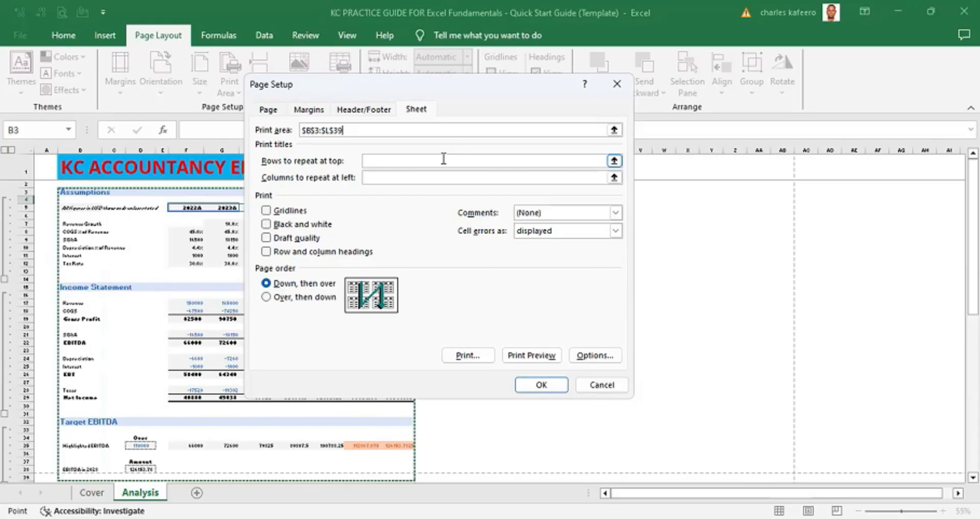
# - Add B41:L57 as a second range to the print area and apply the page setup
pyautogui.write(',')
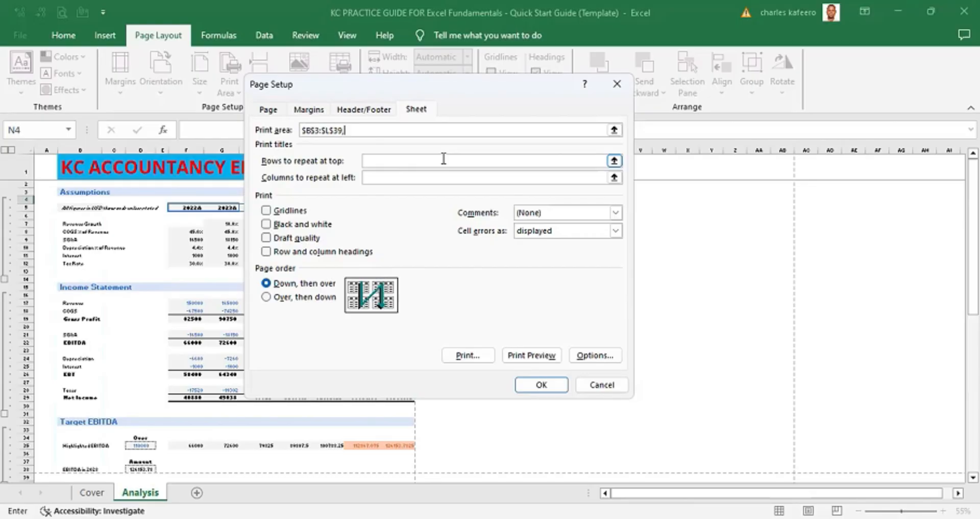
pyautogui.press('Down')
pyautogui.press('Down')
pyautogui.press('Left')
pyautogui.press('Left')
pyautogui.press('Left')
pyautogui.press('Left')
pyautogui.press('Left')
pyautogui.press('Left')
pyautogui.press('Left')
pyautogui.press('Left')
pyautogui.press('Left')
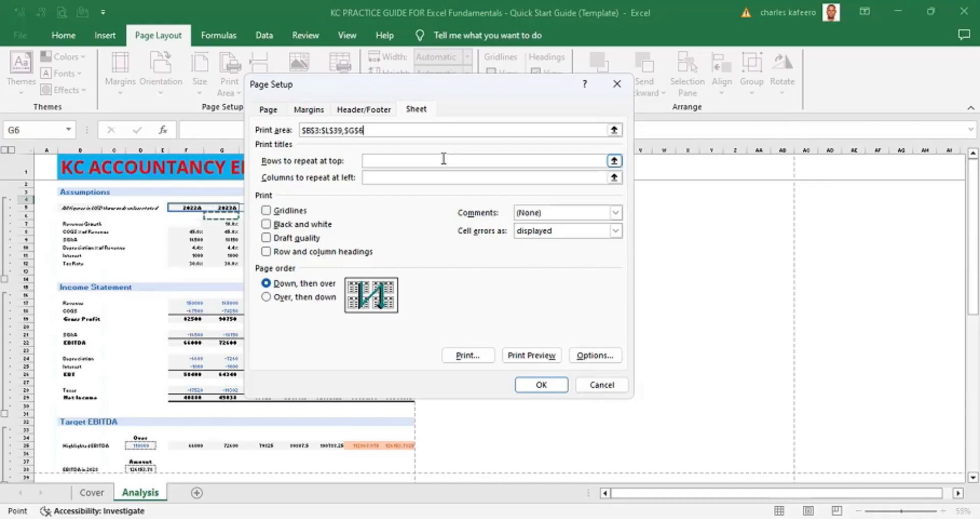
pyautogui.press('Left')
pyautogui.press('Left')
pyautogui.press('Left')
pyautogui.press('Left')
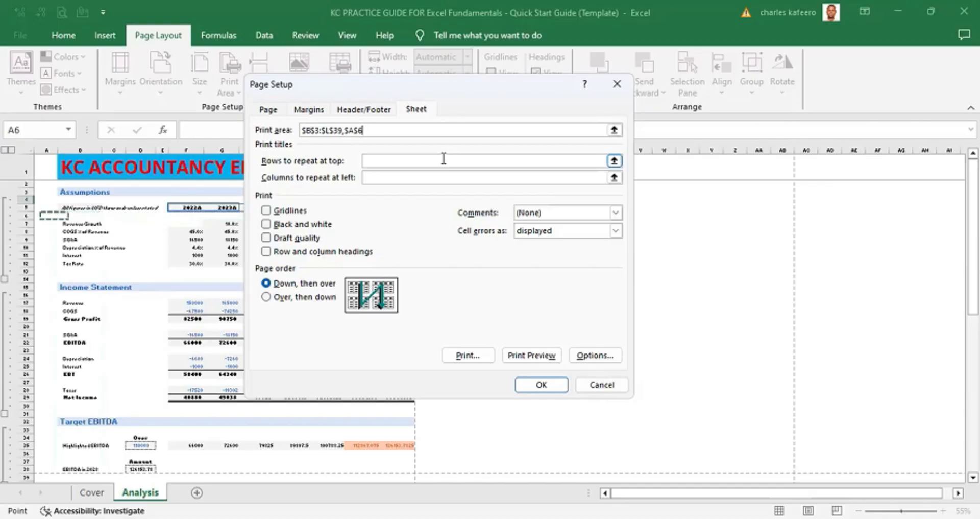
pyautogui.press('Right')
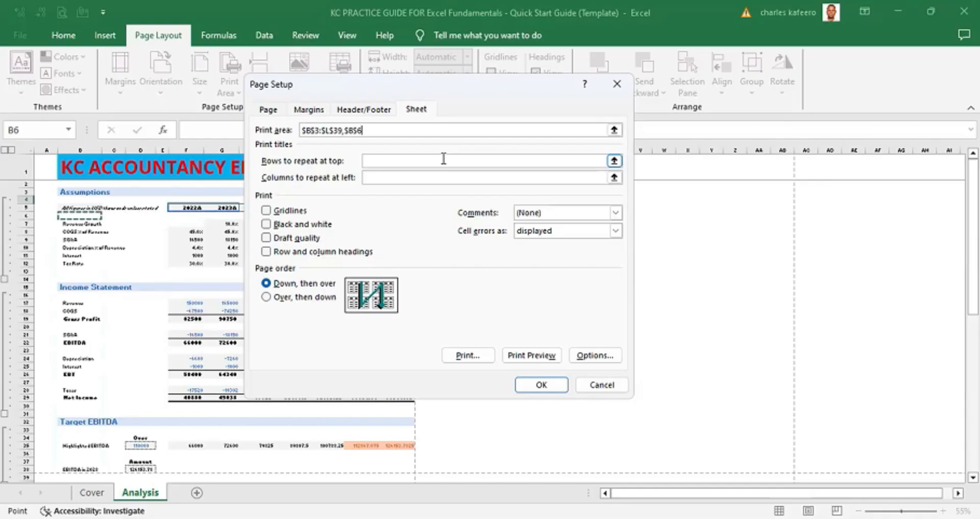
pyautogui.press('Down')
pyautogui.press('Down')
pyautogui.press('Down')
pyautogui.press('Down')
pyautogui.press('Down')
pyautogui.press('Down')
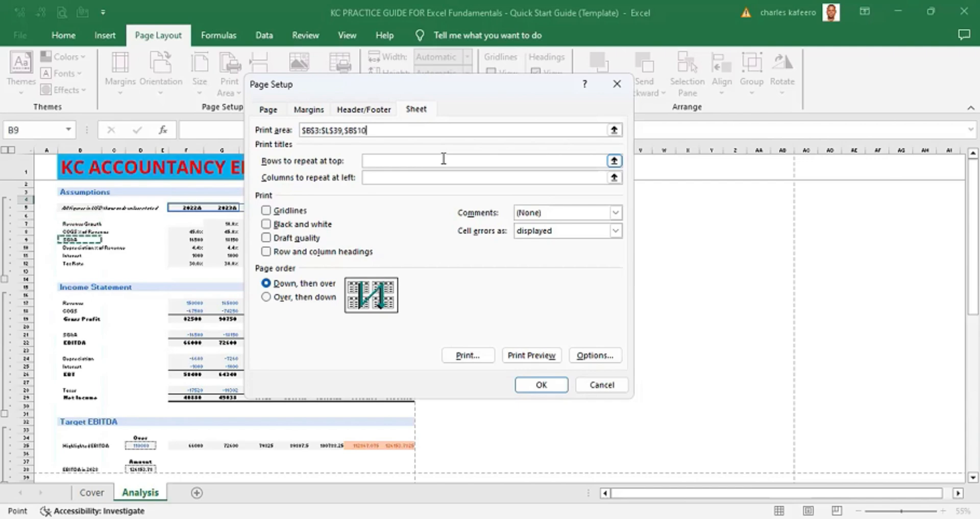
pyautogui.press('Down')
pyautogui.press('Down')
pyautogui.press('Down')
pyautogui.press('Down')
pyautogui.press('Down')
pyautogui.press('Down')
pyautogui.press('Down')
pyautogui.press('Down')
pyautogui.press('Down')
pyautogui.press('Down')
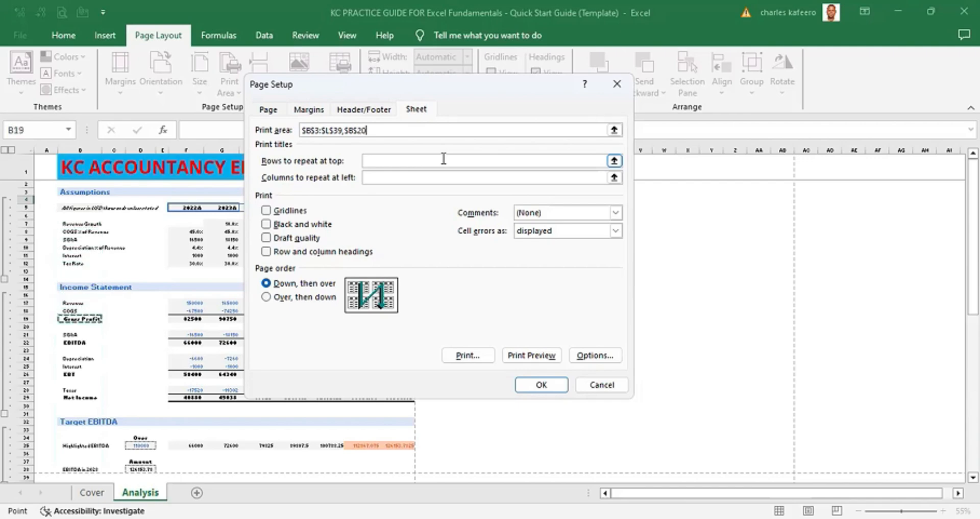
pyautogui.press('Down')
pyautogui.press('Down')
pyautogui.press('Down')
pyautogui.press('Down')
pyautogui.press('Down')
pyautogui.press('Down')
pyautogui.press('Down')
pyautogui.press('Down')
pyautogui.press('Down')
pyautogui.press('Down')
pyautogui.press('Down')
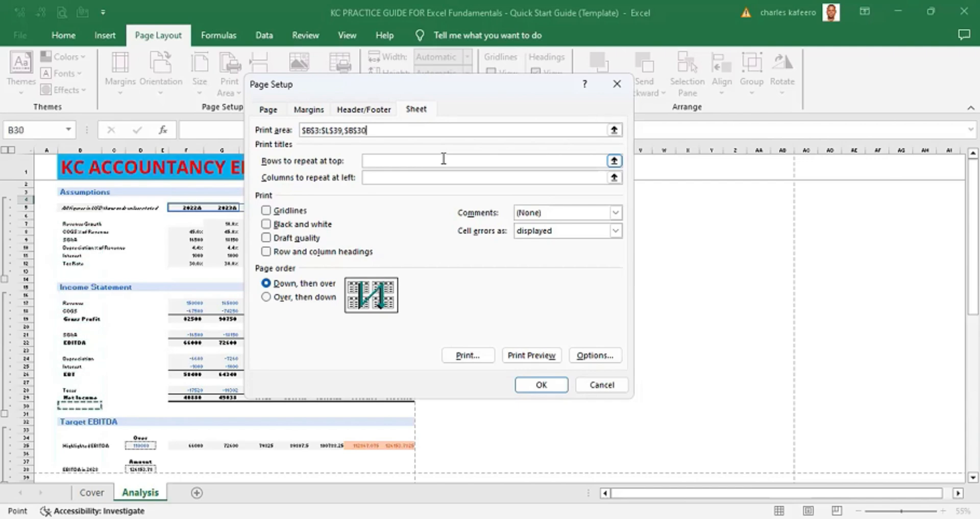
pyautogui.press('Down')
pyautogui.press('Down')
pyautogui.press('Down')
pyautogui.press('Down')
pyautogui.press('Down')
pyautogui.press('Down')
pyautogui.press('Down')
pyautogui.press('Down')
pyautogui.press('Down')
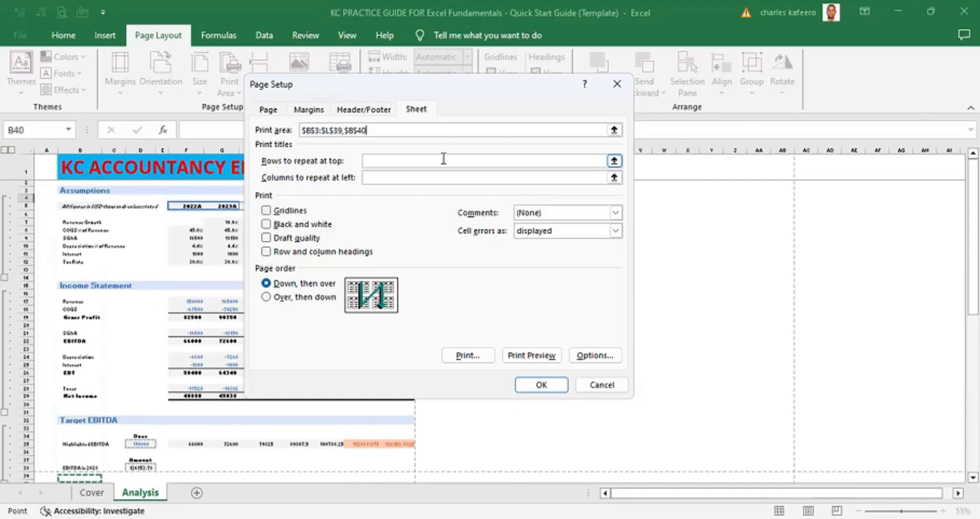
pyautogui.press('Up')
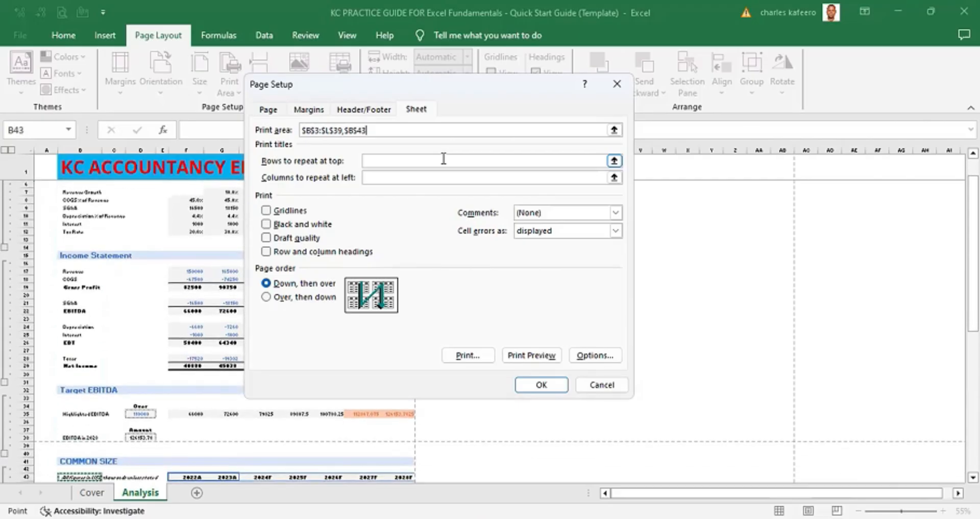
pyautogui.press('Up')
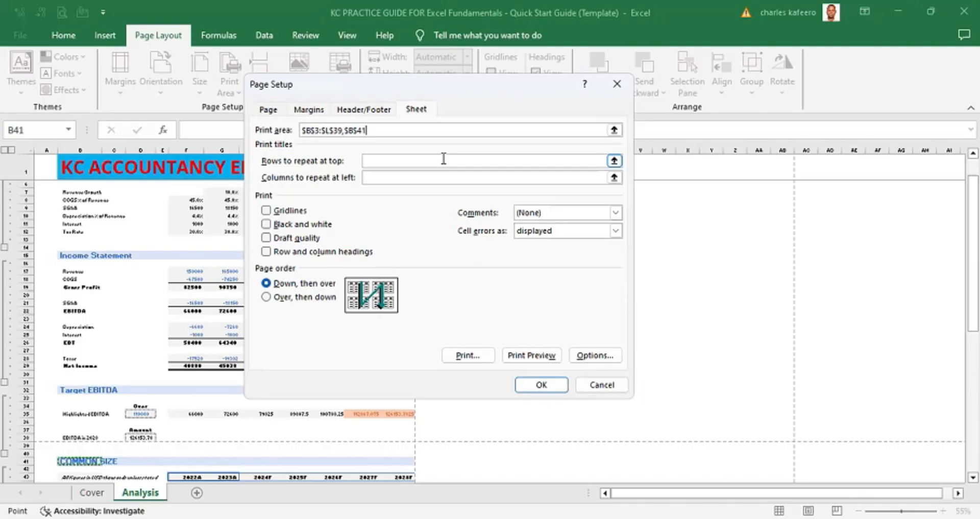
pyautogui.hotkey('shift', 'Right')
pyautogui.hotkey('shift', 'Right')
pyautogui.hotkey('shift', 'Right')
pyautogui.hotkey('shift', 'Right')
pyautogui.hotkey('shift', 'Right')
pyautogui.hotkey('shift', 'Right')
pyautogui.hotkey('shift', 'Right')
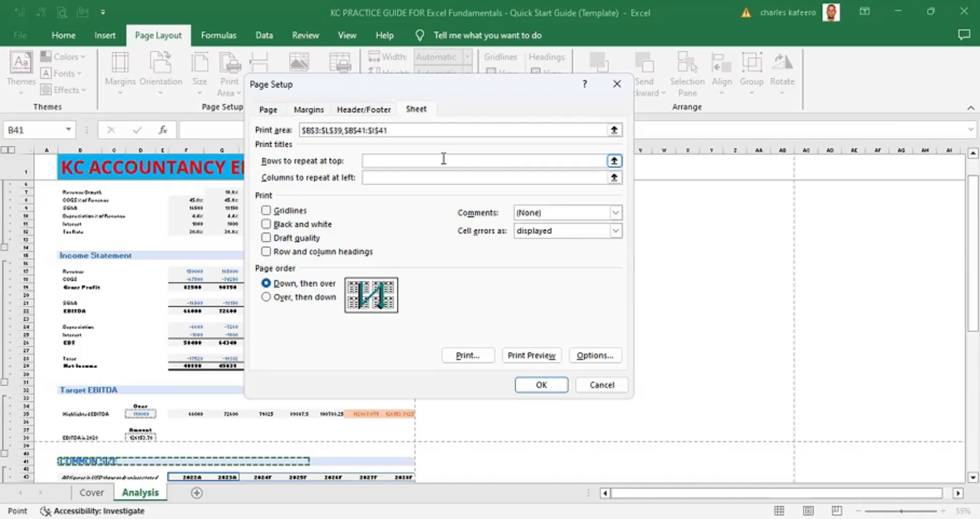
pyautogui.hotkey('shift', 'Right')
pyautogui.hotkey('shift', 'Right')
pyautogui.hotkey('shift', 'Right')
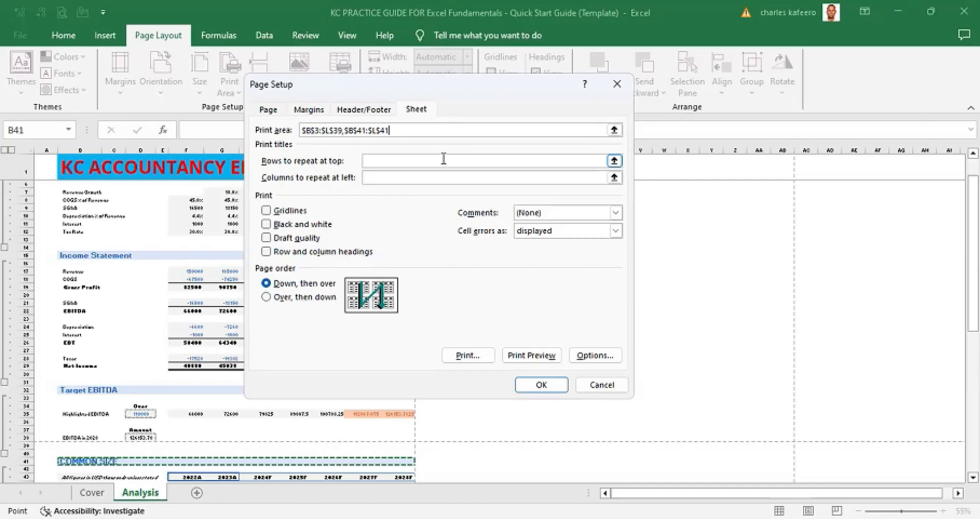
pyautogui.hotkey('shift', 'Down')
pyautogui.hotkey('shift', 'Down')
pyautogui.hotkey('shift', 'Down')
pyautogui.hotkey('shift', 'Down')
pyautogui.hotkey('shift', 'Down')
pyautogui.hotkey('shift', 'Down')
pyautogui.hotkey('shift', 'Down')
pyautogui.hotkey('shift', 'Down')
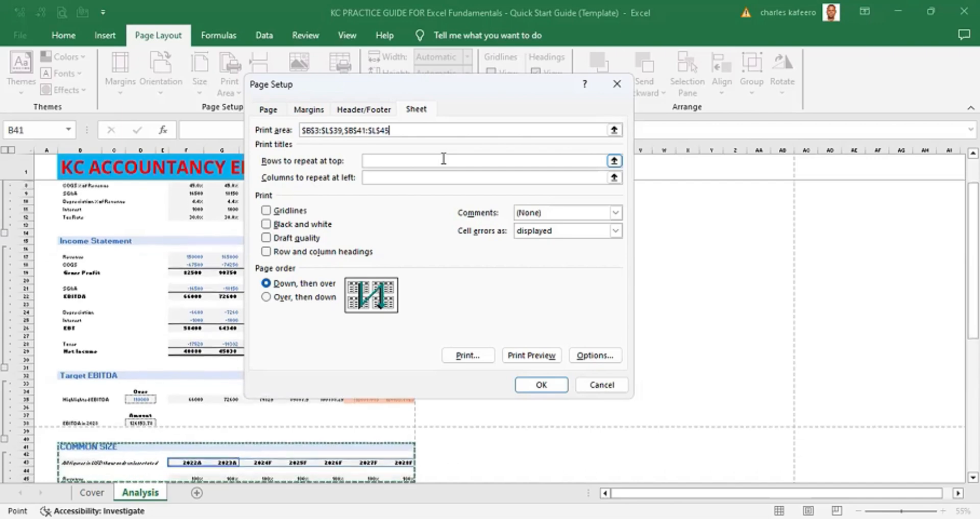
pyautogui.hotkey('shift', 'Down')
pyautogui.hotkey('shift', 'Down')
pyautogui.hotkey('shift', 'Down')
pyautogui.hotkey('shift', 'Down')
pyautogui.hotkey('shift', 'Down')
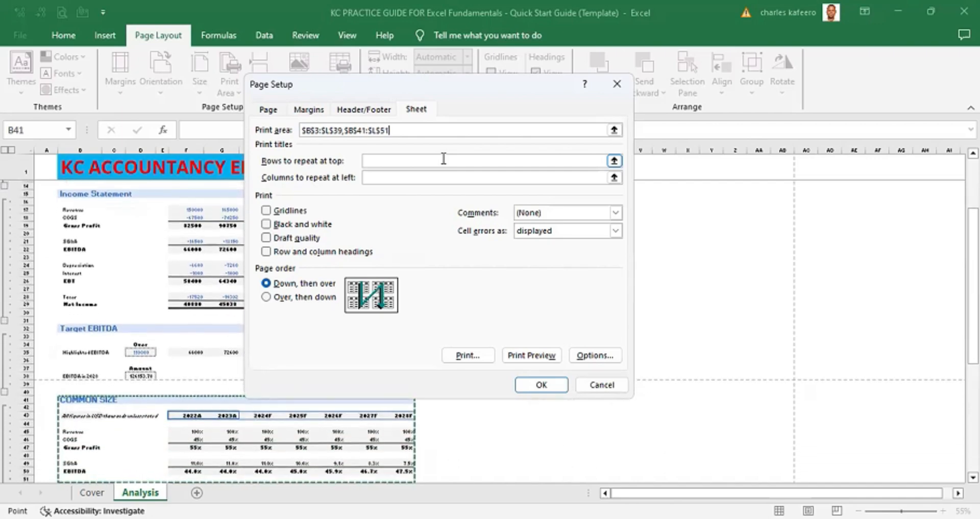
pyautogui.hotkey('shift', 'Down')
pyautogui.hotkey('shift', 'Down')
pyautogui.hotkey('shift', 'Down')
pyautogui.hotkey('shift', 'Down')
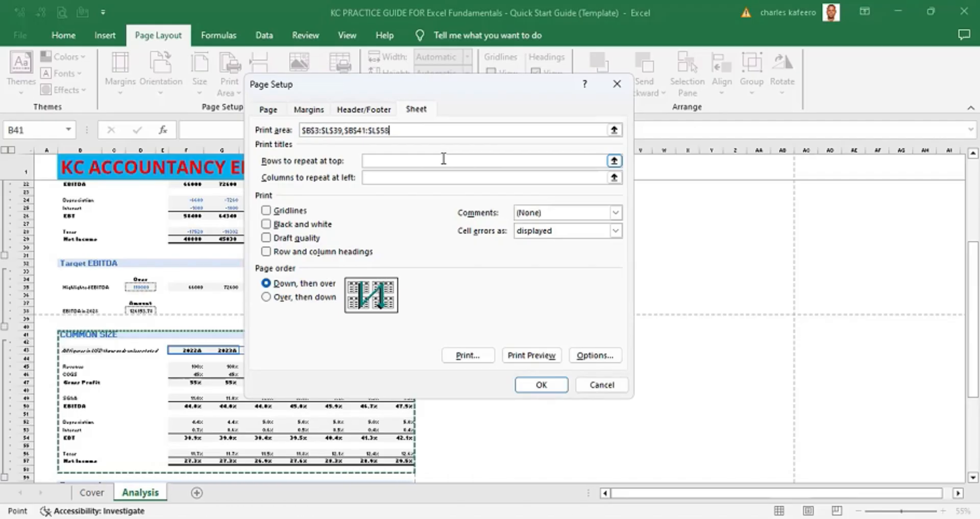
pyautogui.press('BackSpace')
pyautogui.write('7')
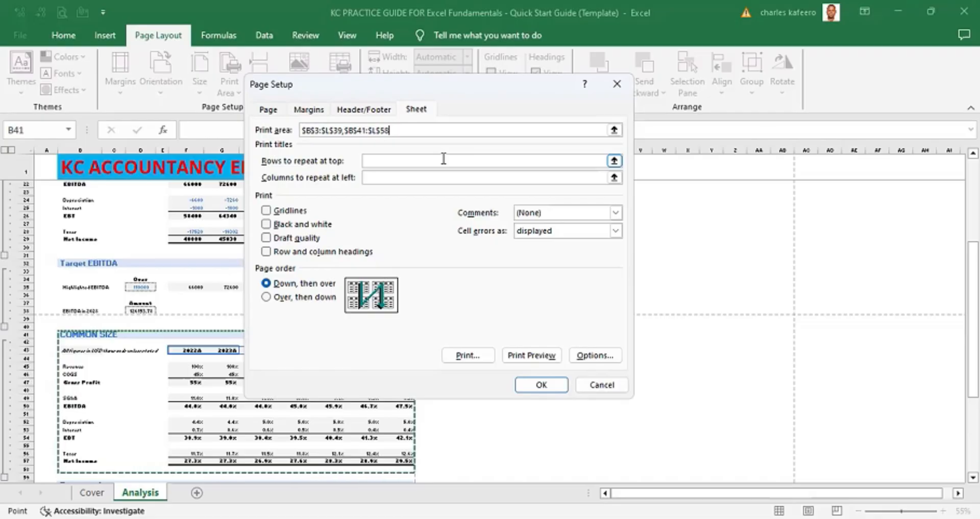
pyautogui.press('Return')
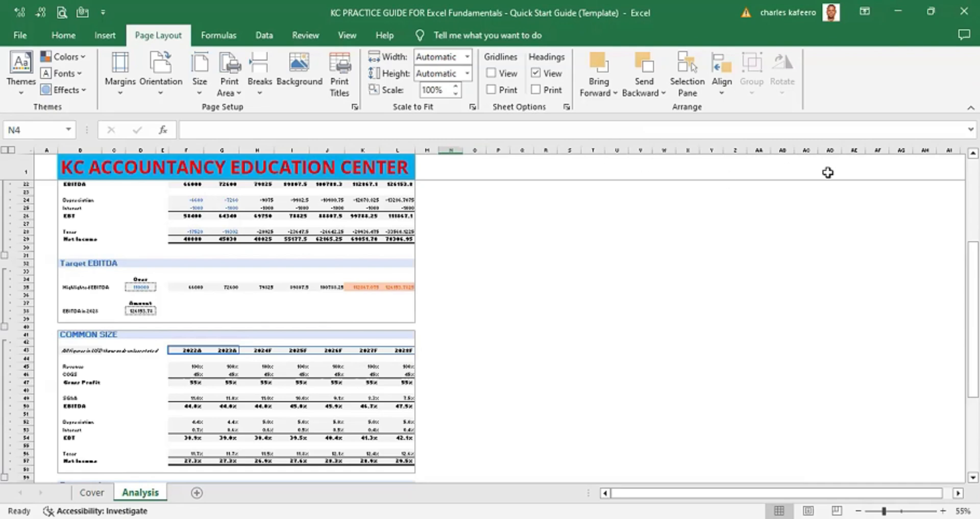
# - Switch to Page Break Preview and scroll through the printed pages to check the page breaks
pyautogui.scroll(7, 236, 327)
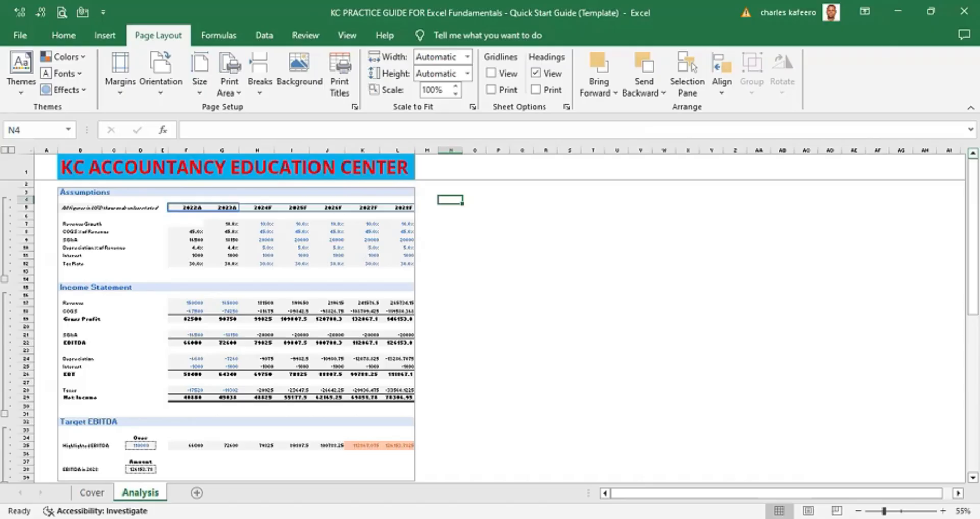
pyautogui.press('alt')
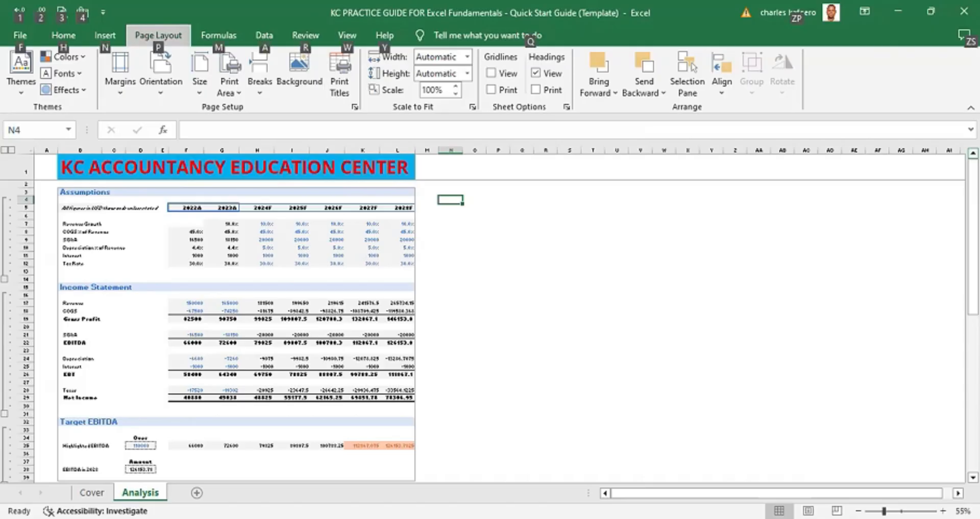
pyautogui.press('w')
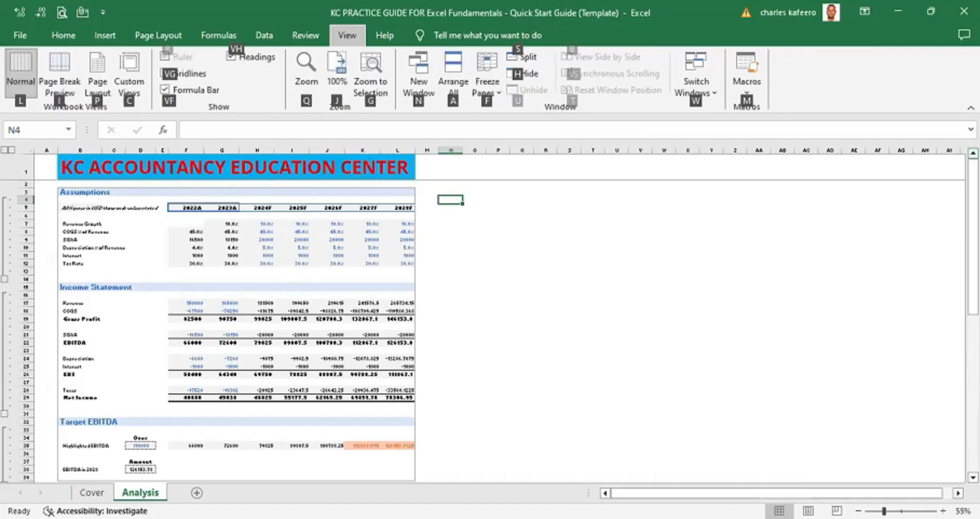
pyautogui.press('i')
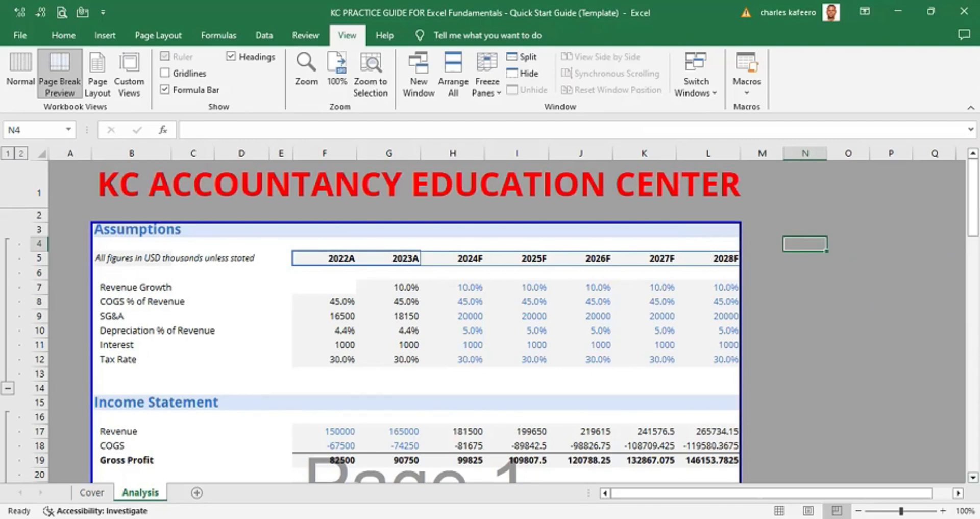
pyautogui.scroll(-3, 416, 345)
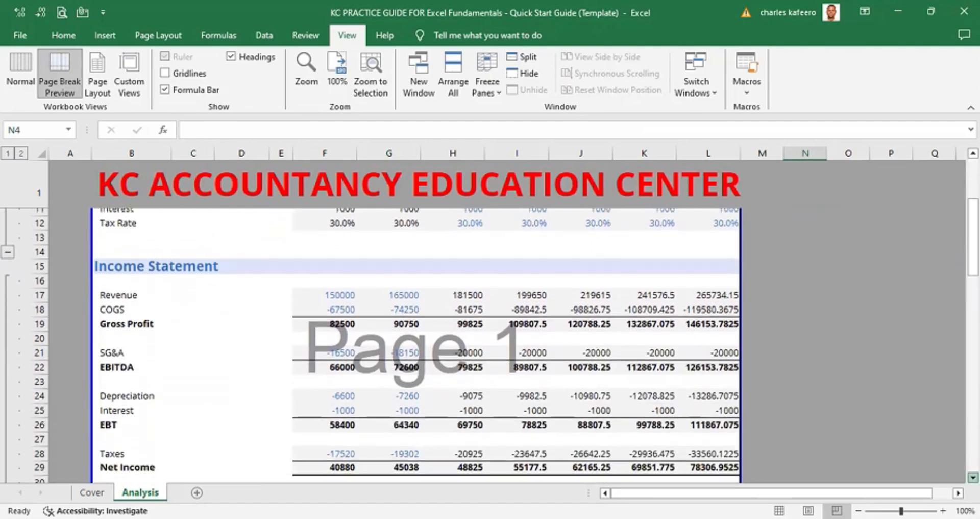
pyautogui.scroll(-11, 416, 344)
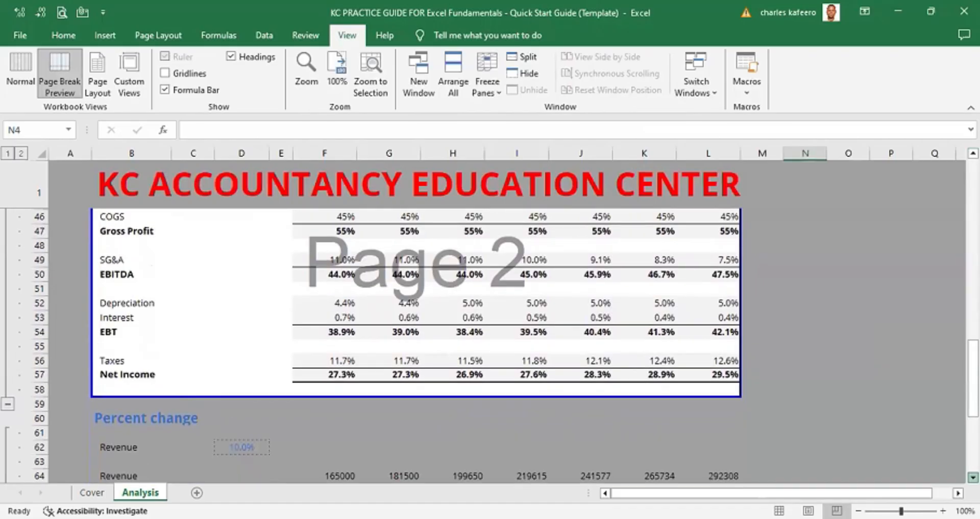
pyautogui.scroll(-4, 416, 345)
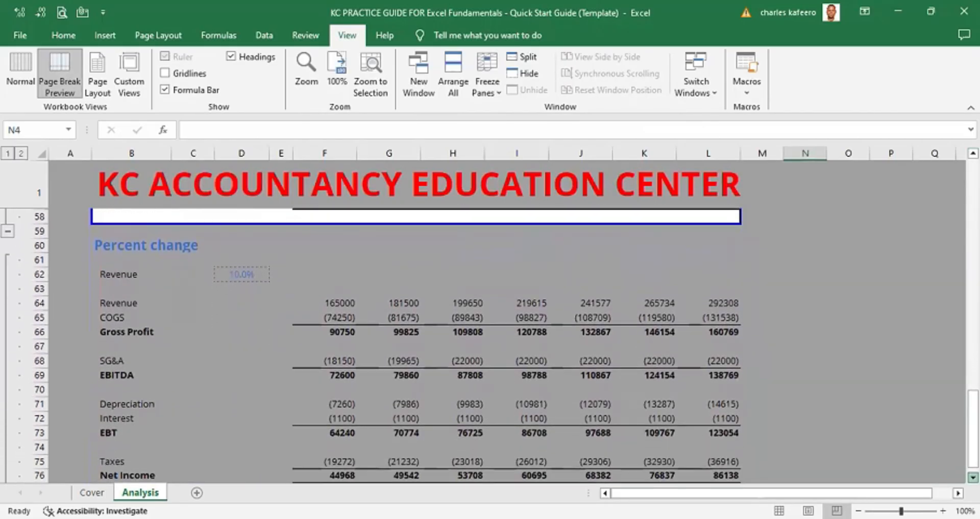
pyautogui.scroll(-2, 490, 326)
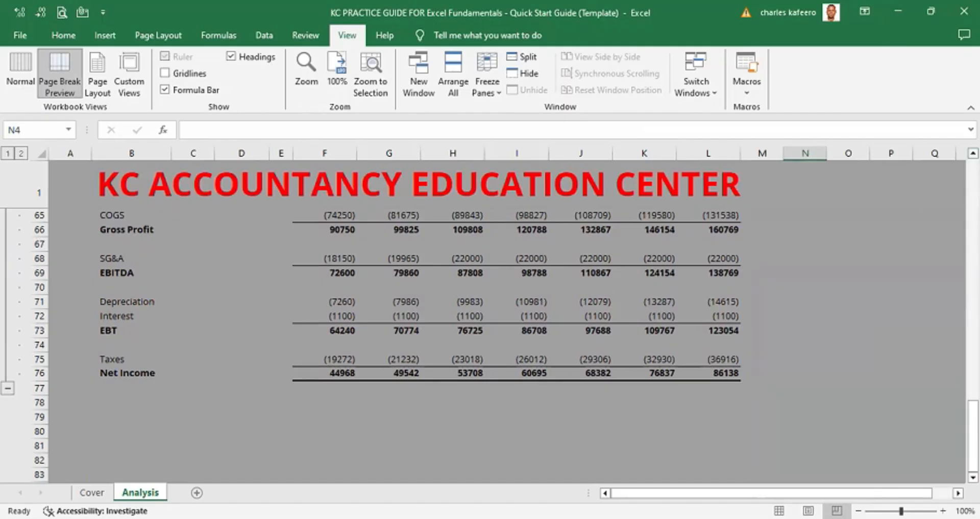
pyautogui.scroll(3, 973, 152)
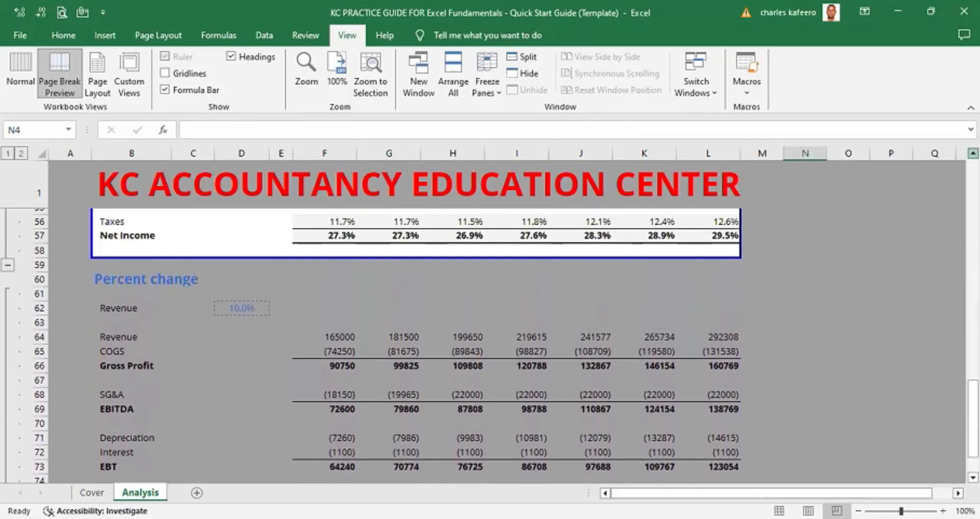
pyautogui.scroll(2, 973, 152)
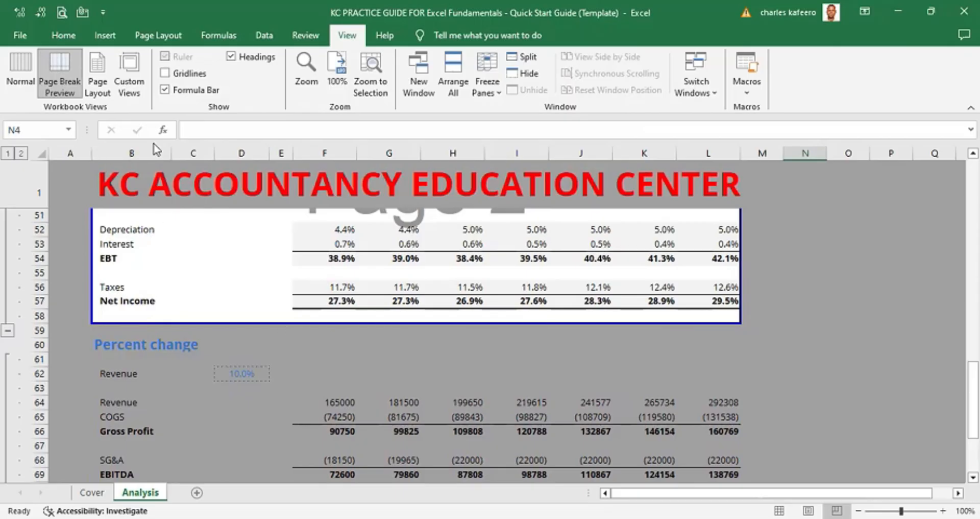
# - Toggle between Normal view and Page Break Preview, ending in Normal view
pyautogui.press('alt')
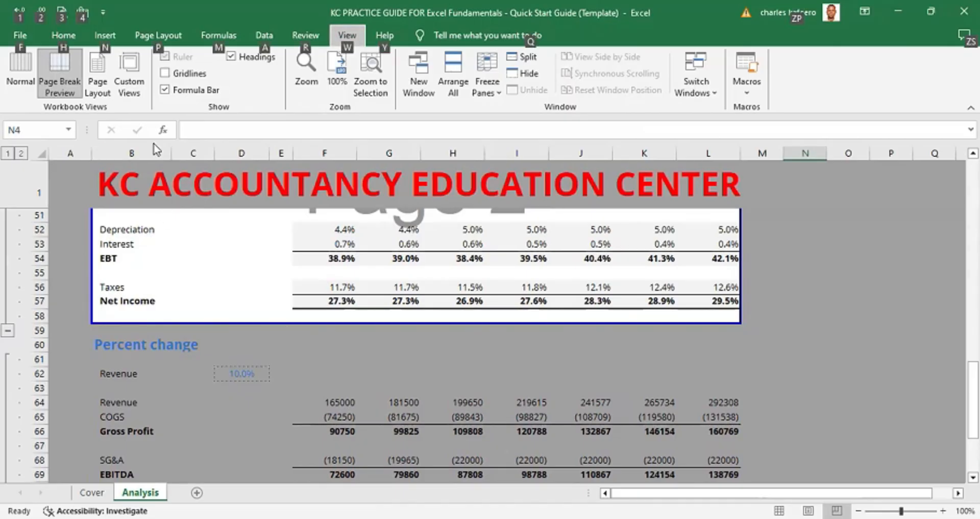
pyautogui.press('w')
pyautogui.press('l')
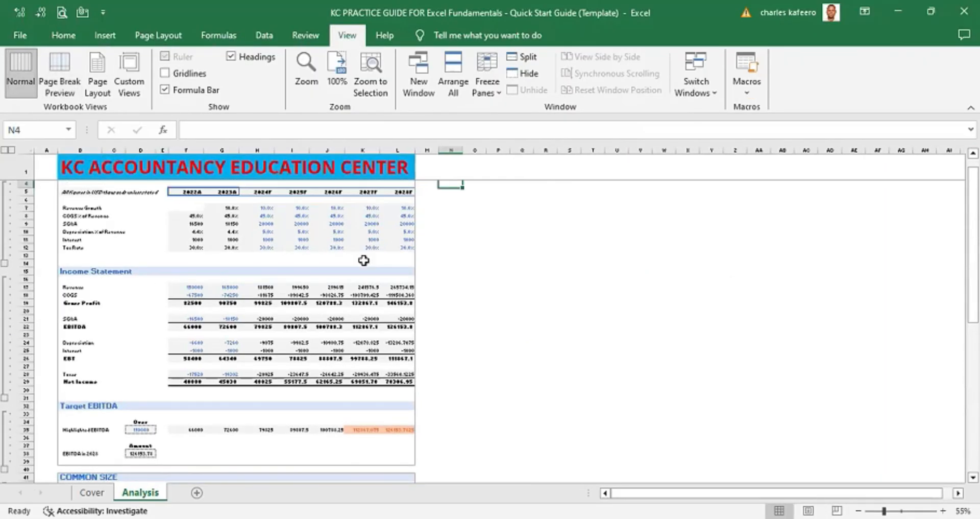
pyautogui.hotkey('alt', 'w')
pyautogui.press('i')
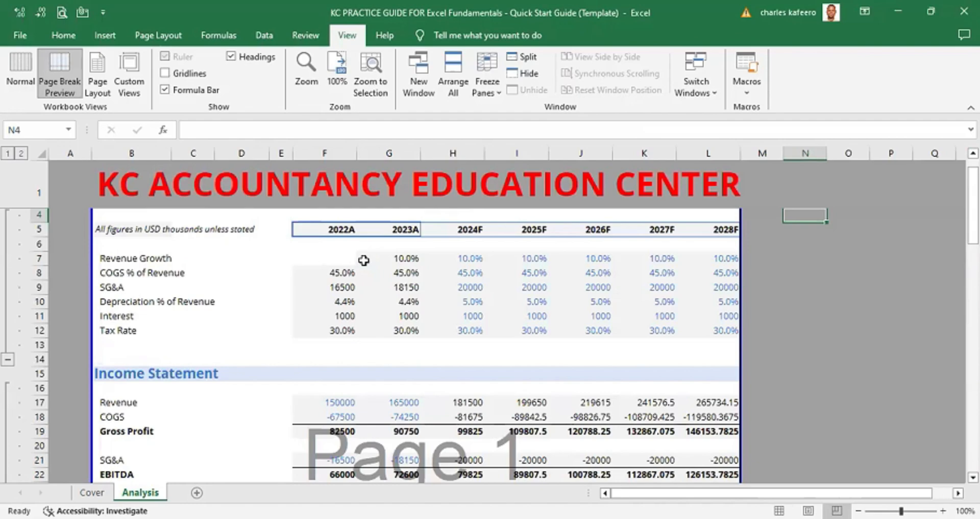
pyautogui.hotkey('alt', 'w')
pyautogui.press('l')
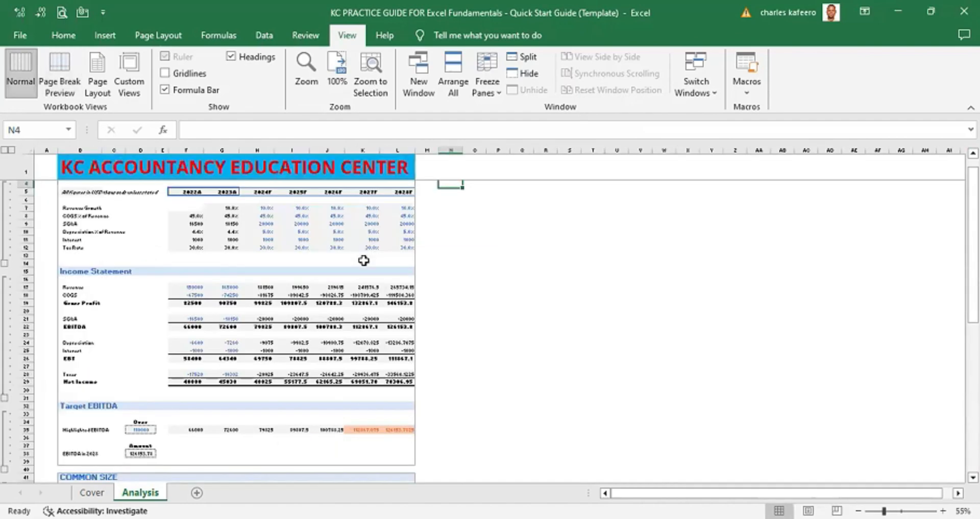
# - Zoom in and scroll through the worksheet sections in Normal view to review the print layout
pyautogui.scroll(1, 363, 261)
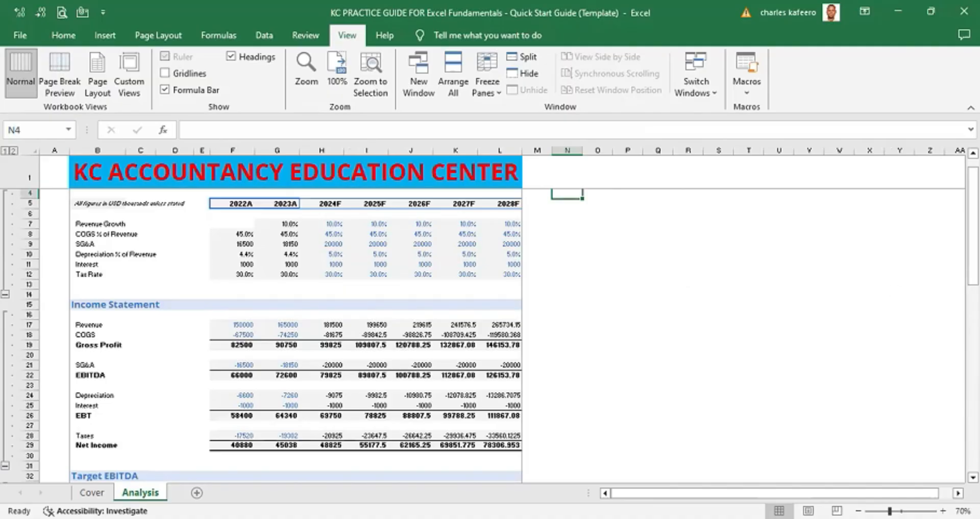
pyautogui.scroll(-7, 363, 331)
pyautogui.scroll(1, 364, 332)
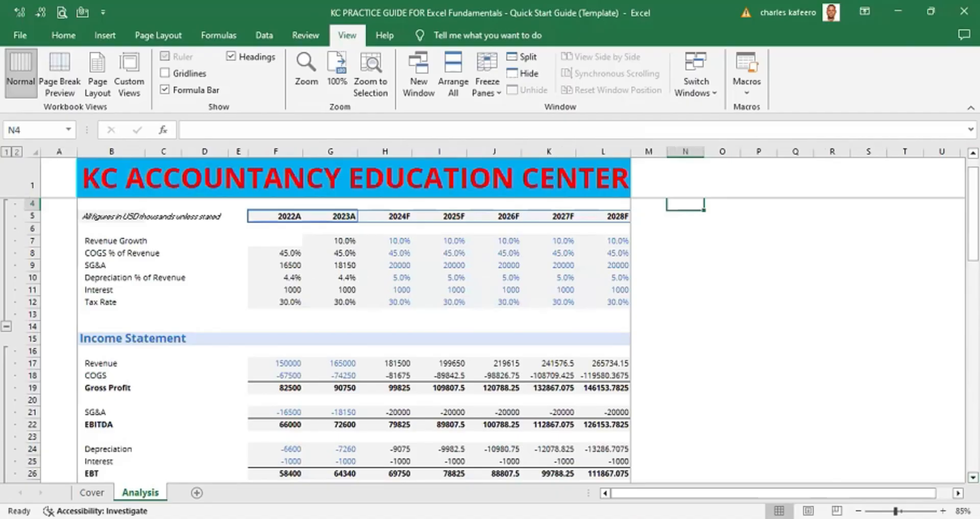
pyautogui.scroll(-5, 358, 332)
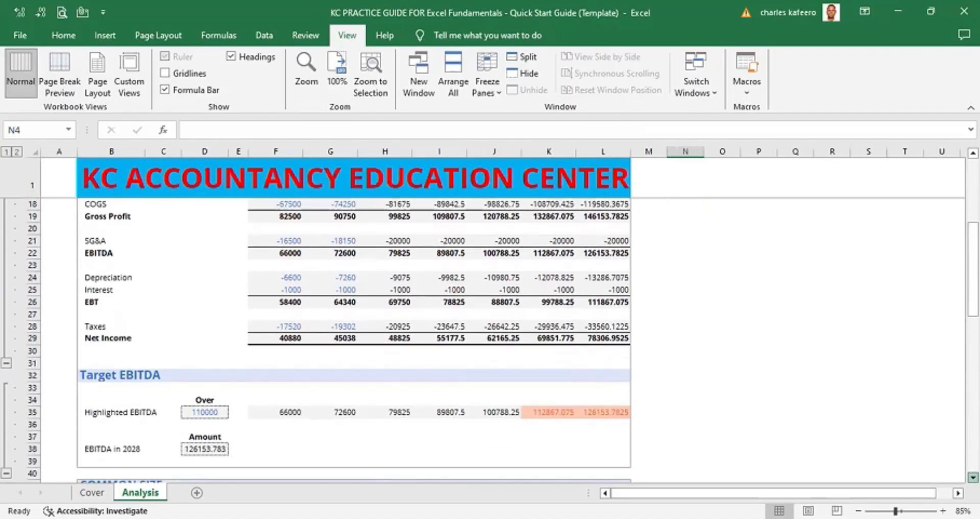
pyautogui.scroll(-6, 357, 331)
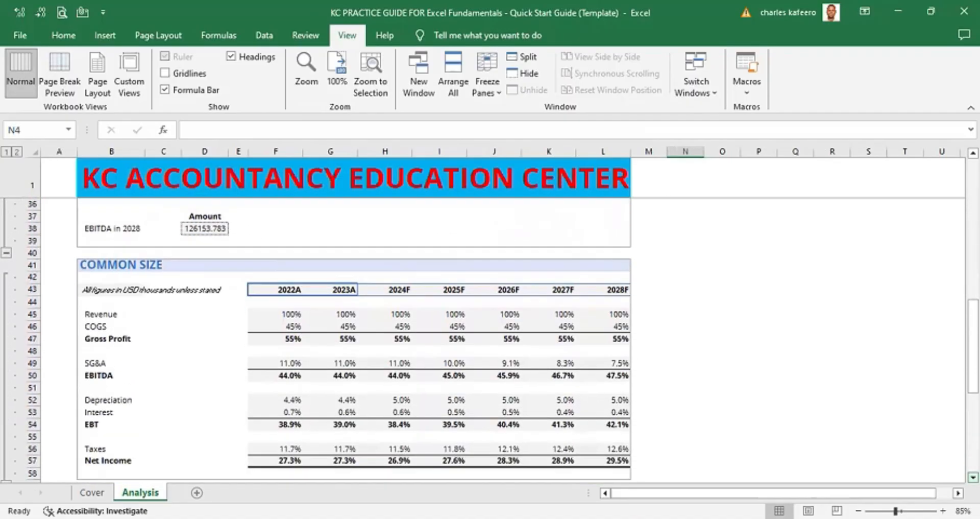
pyautogui.scroll(-4, 357, 331)
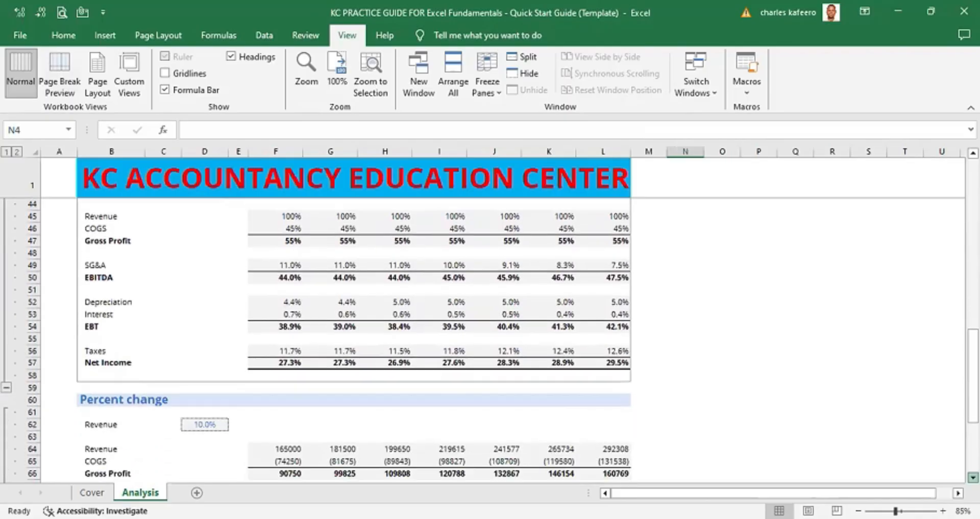
pyautogui.scroll(-1, 396, 330)
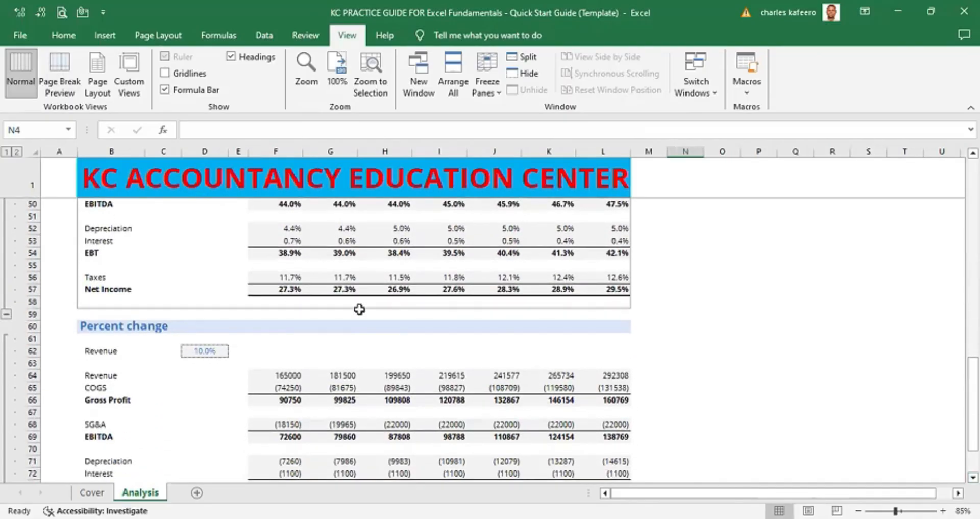
pyautogui.scroll(1, 359, 308)
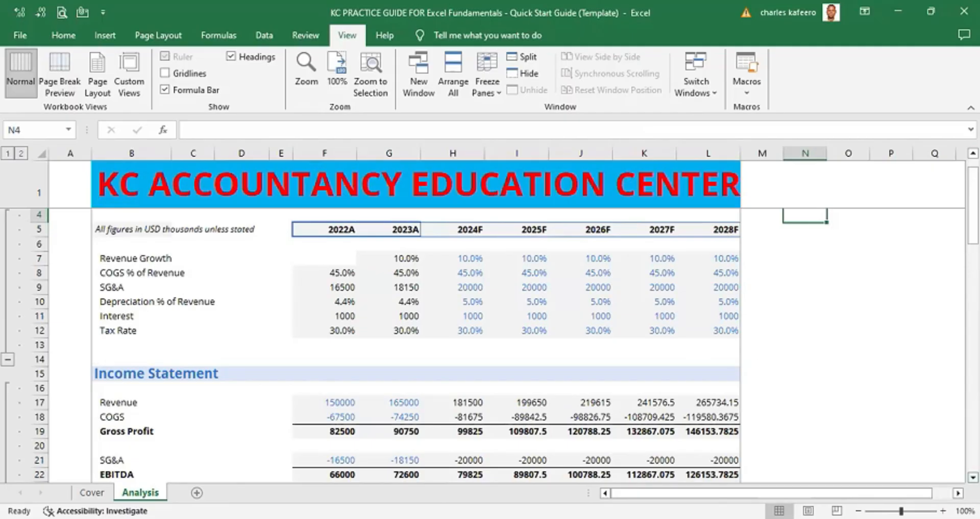
pyautogui.scroll(-6, 490, 324)
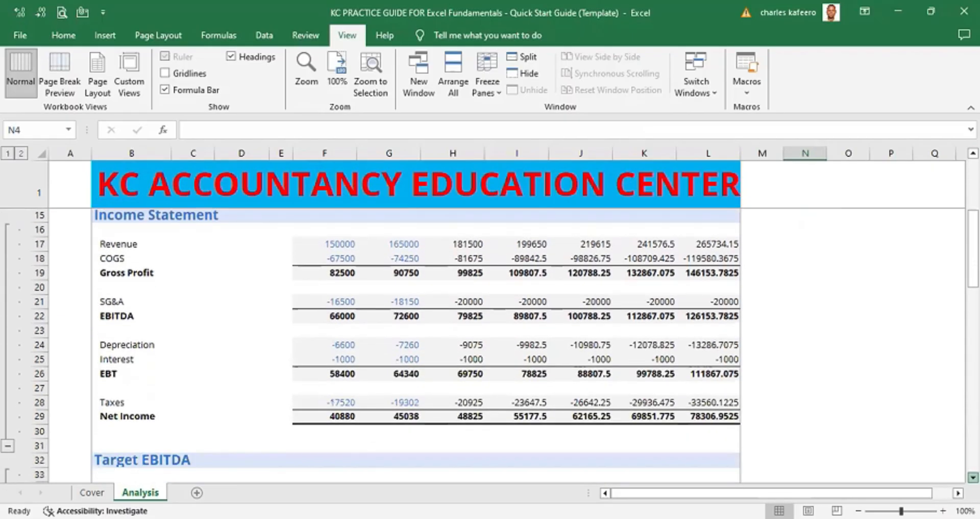
pyautogui.scroll(-6, 490, 346)
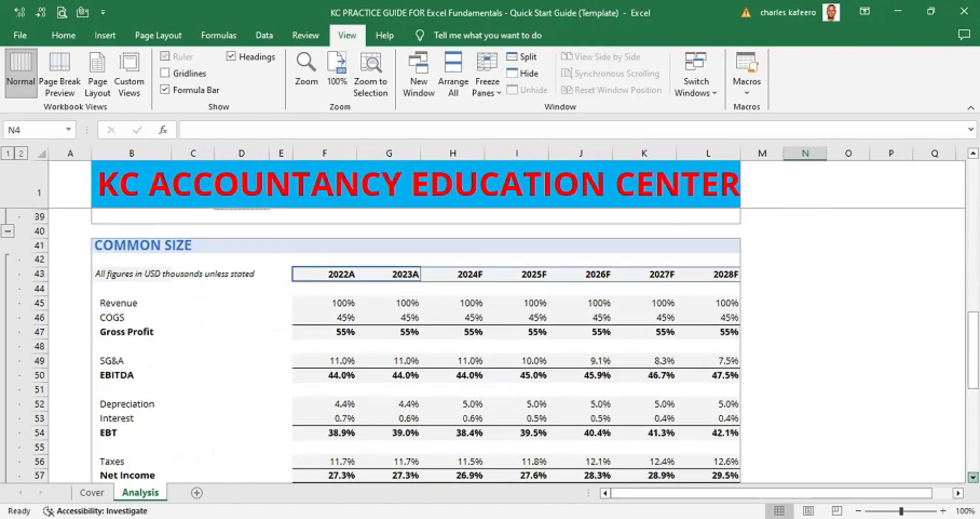
pyautogui.scroll(-3, 490, 346)
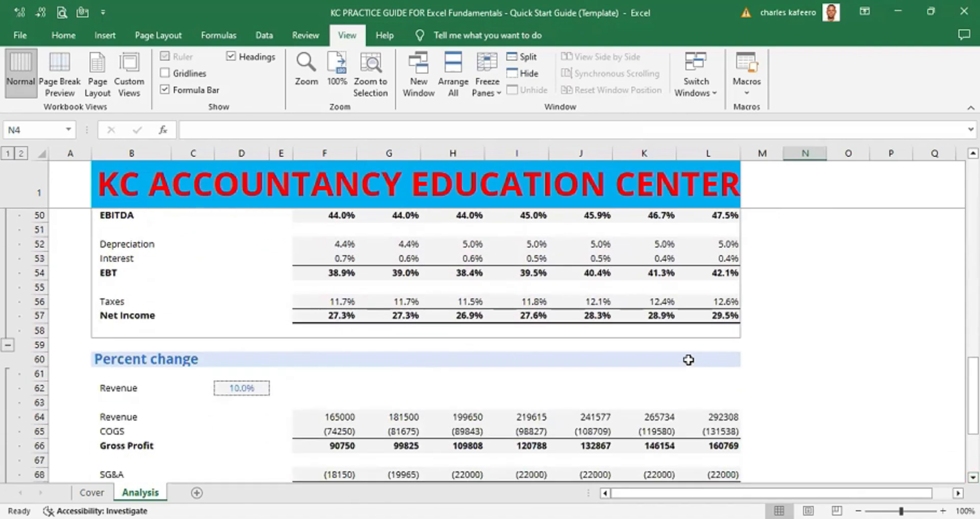
pyautogui.click(648, 339)
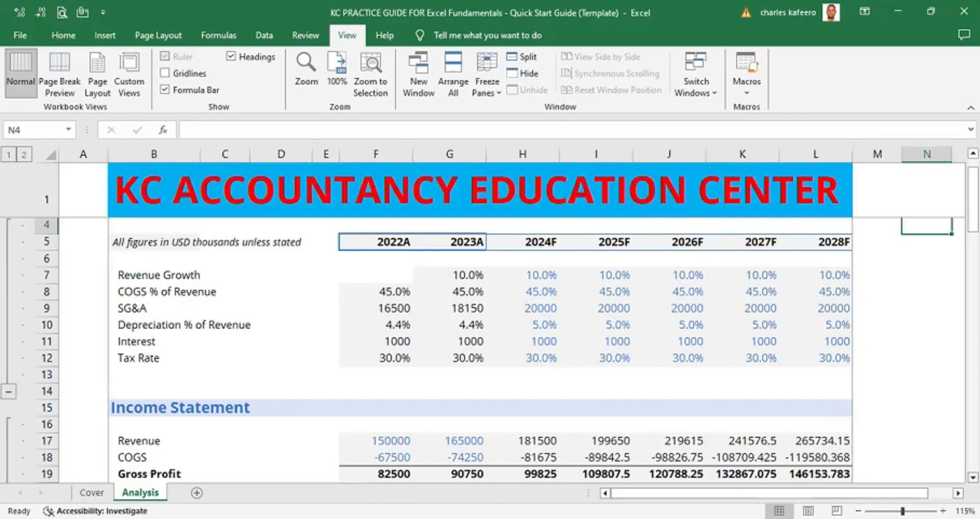
pyautogui.scroll(-20, 490, 324)
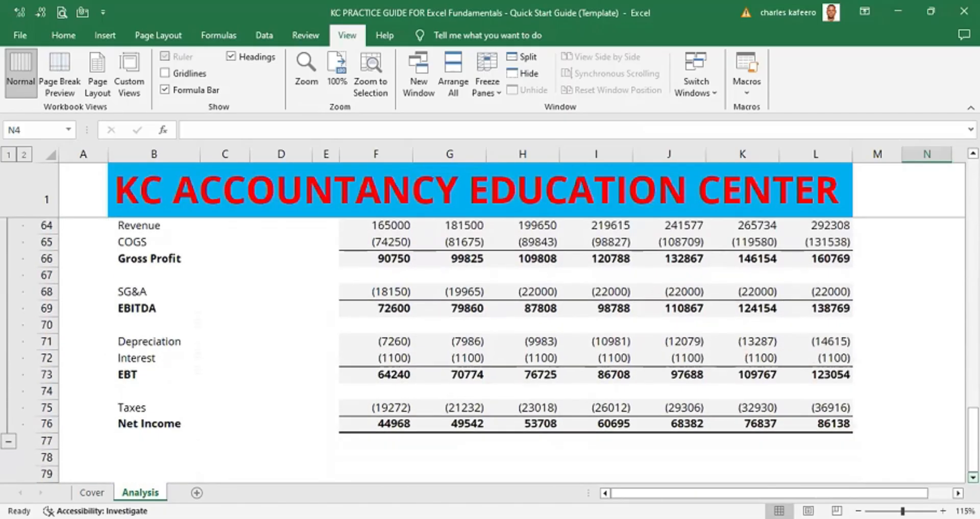
pyautogui.scroll(-2, 490, 351)
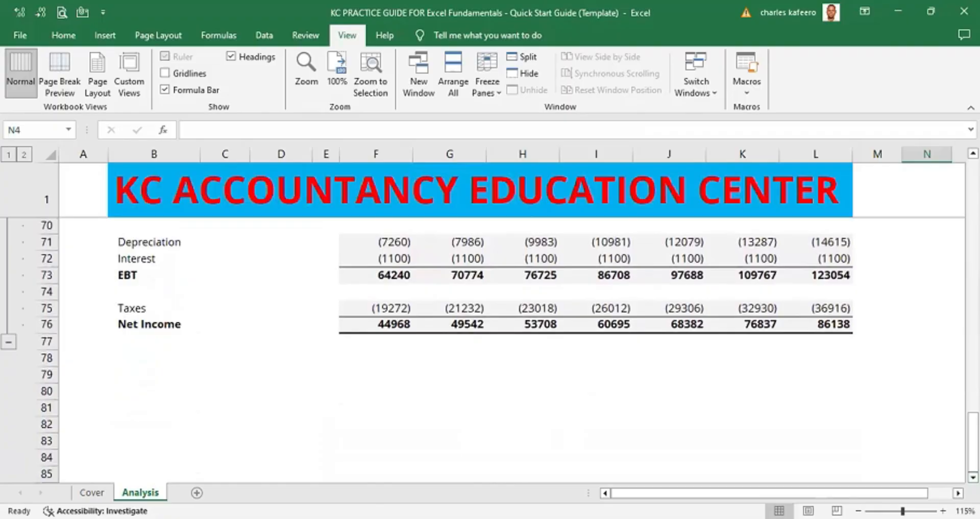
pyautogui.scroll(8, 973, 153)
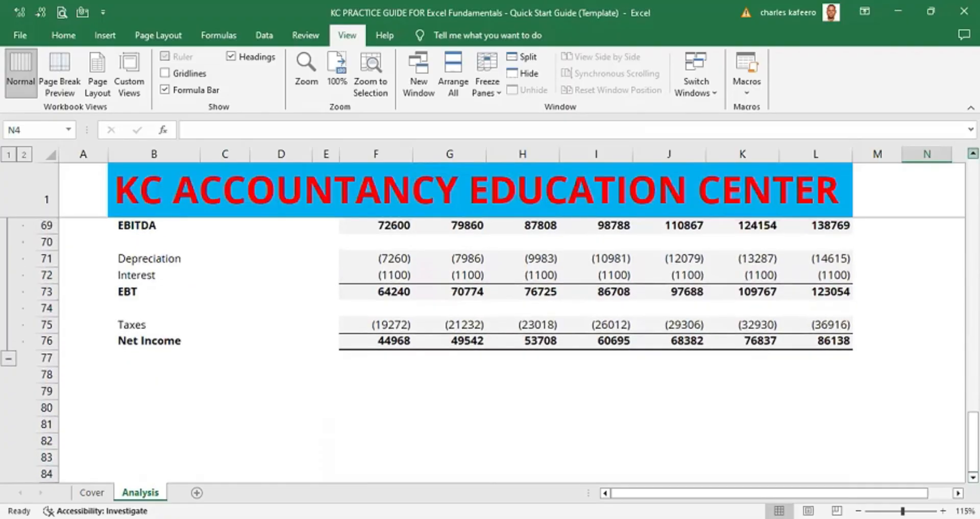
pyautogui.scroll(3, 973, 153)
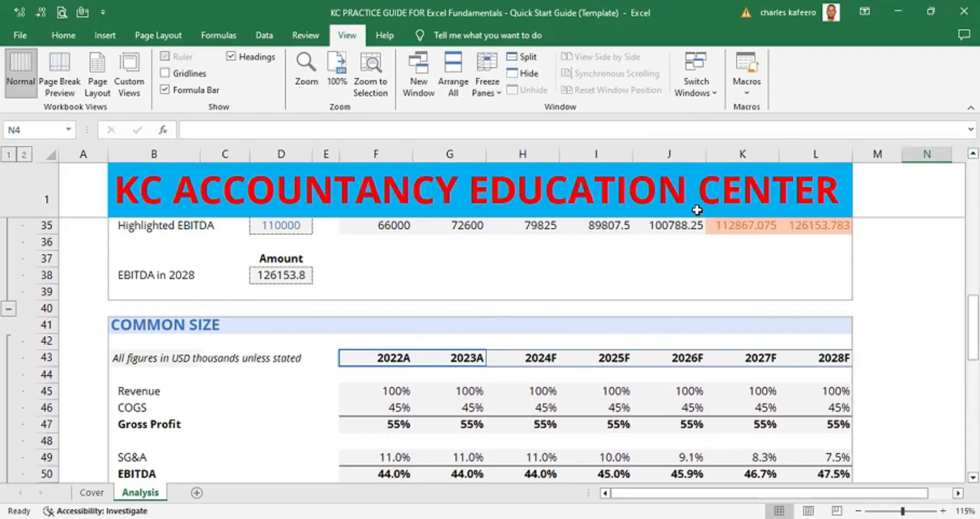
pyautogui.scroll(10, 869, 229)
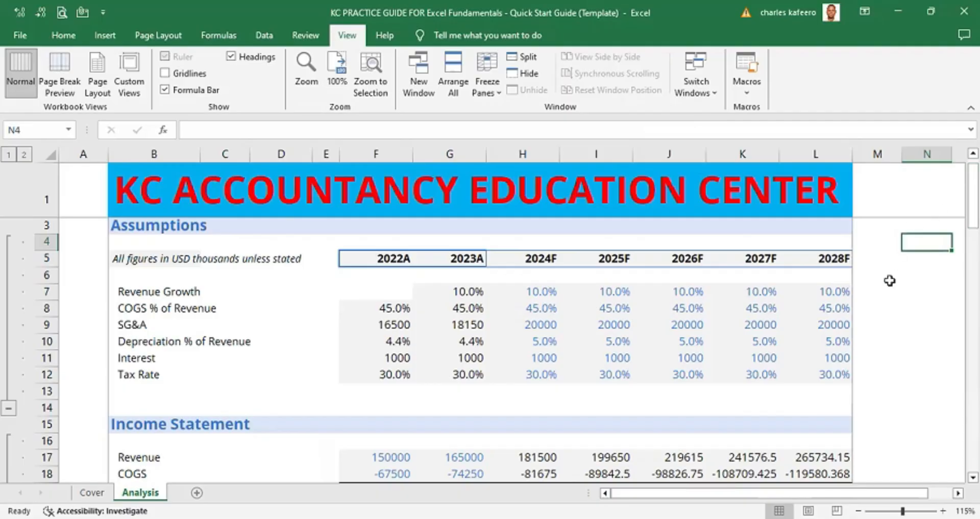
# - Zoom far out and scroll the whole worksheet to review how all sections fit
pyautogui.scroll(-5, 889, 280)
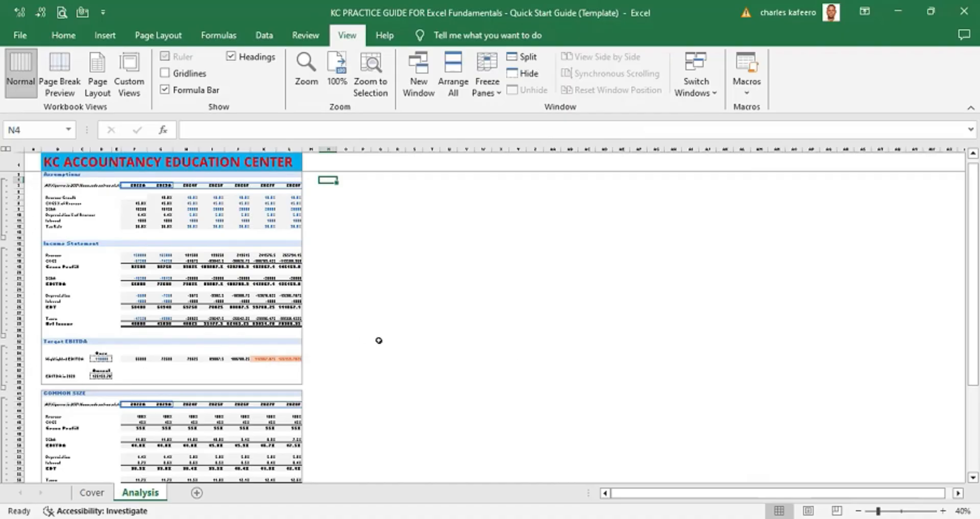
pyautogui.click(973, 477)
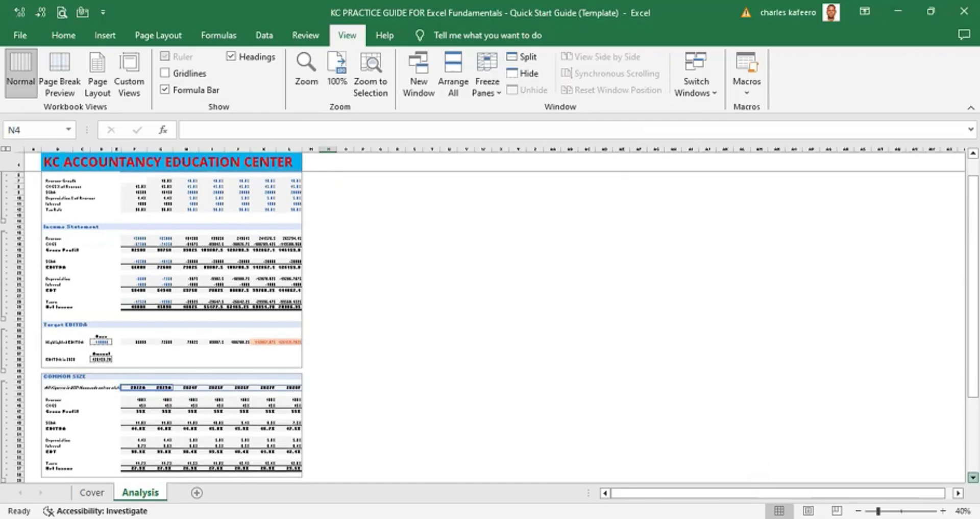
pyautogui.click(972, 477)
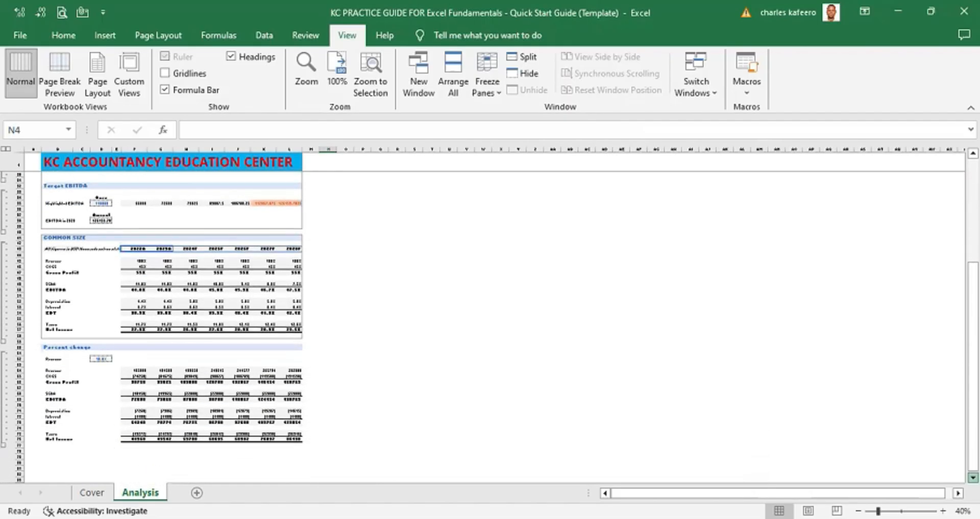
pyautogui.click(973, 477)
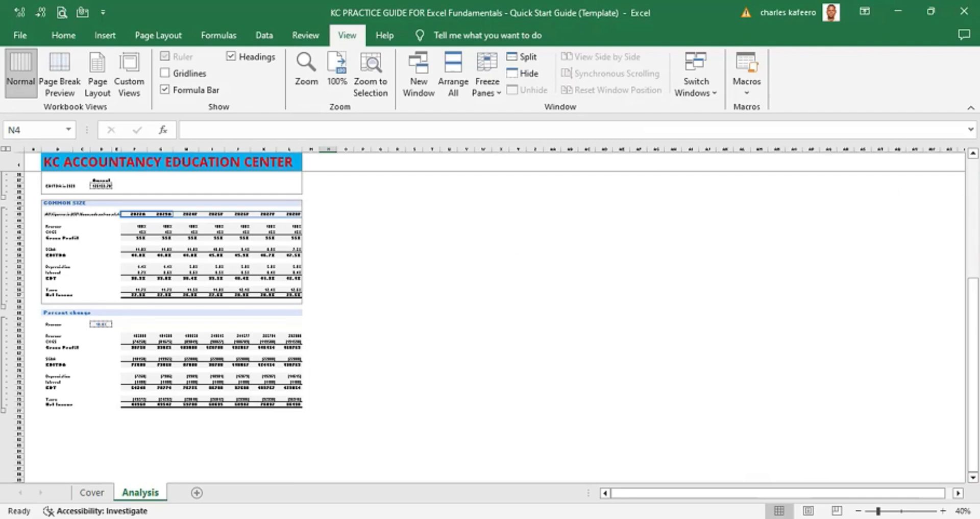
pyautogui.moveTo(973, 303); pyautogui.dragTo(972, 169)
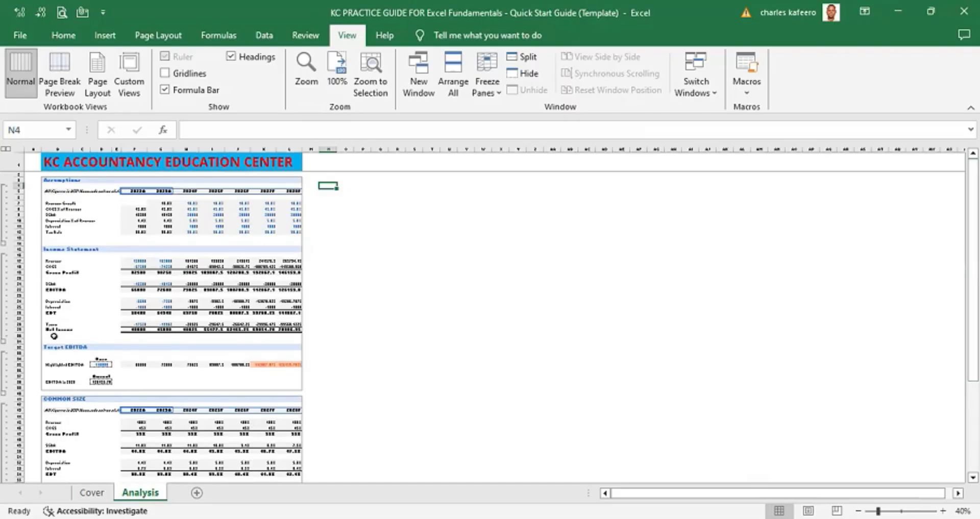
pyautogui.click(270, 410)
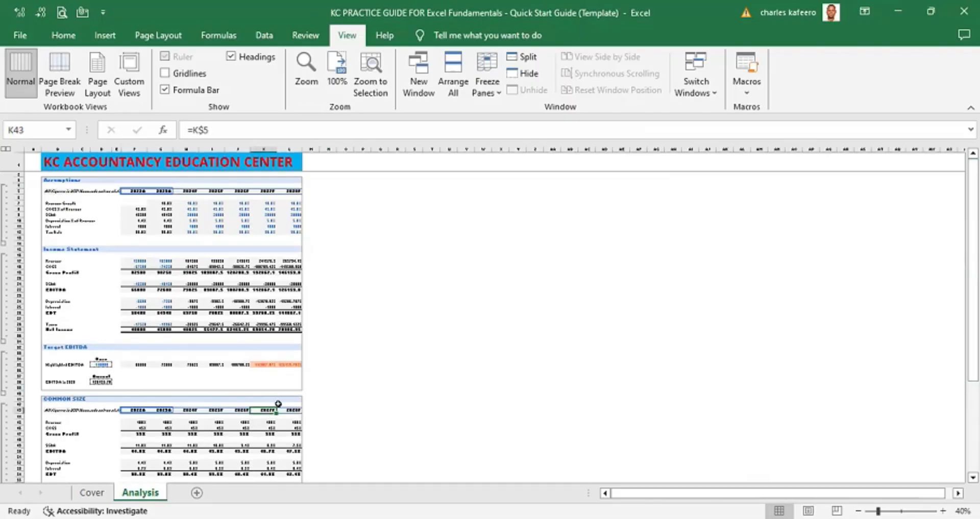
pyautogui.click(386, 246)
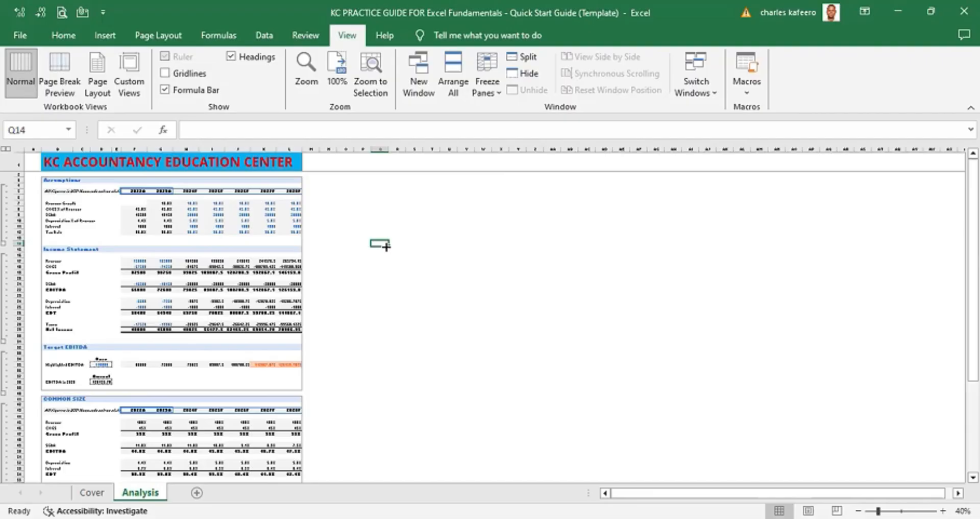
pyautogui.press('alt')
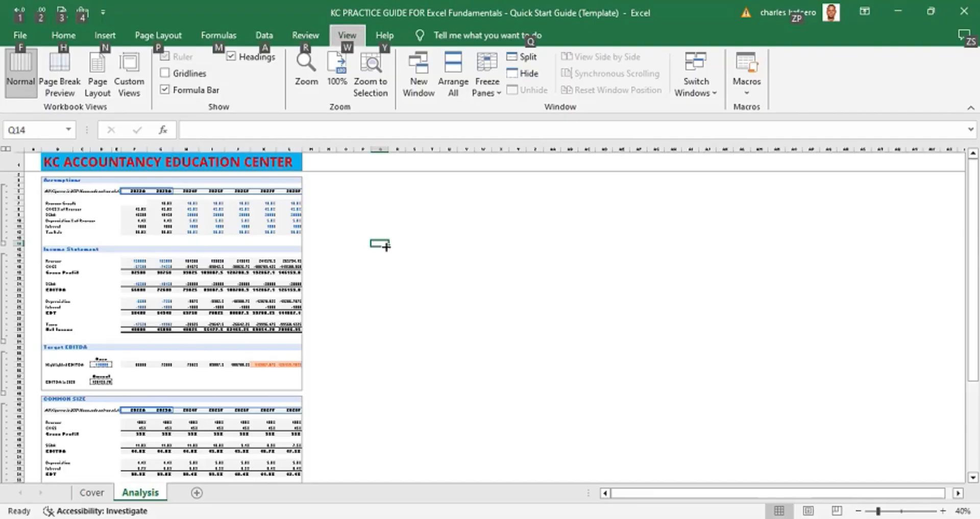
pyautogui.press('p')
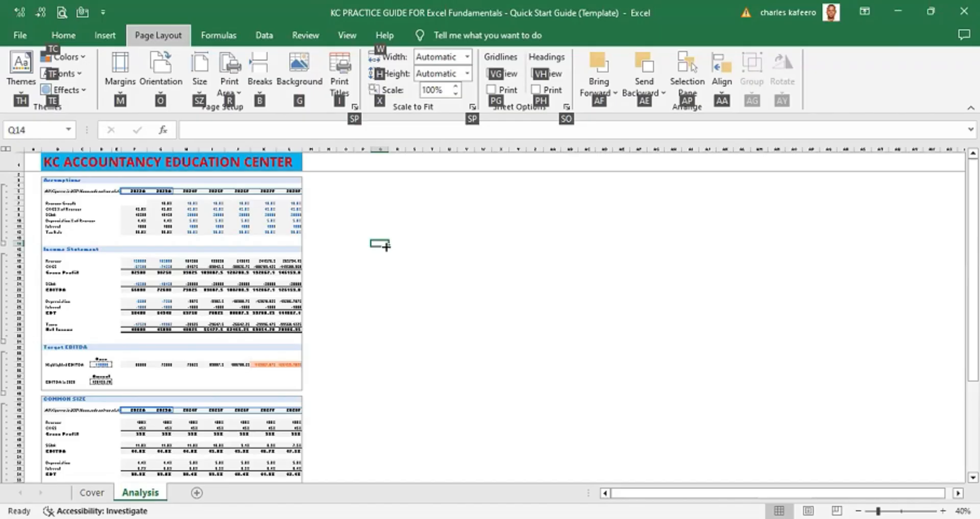
pyautogui.press('Escape')
pyautogui.press('Escape')
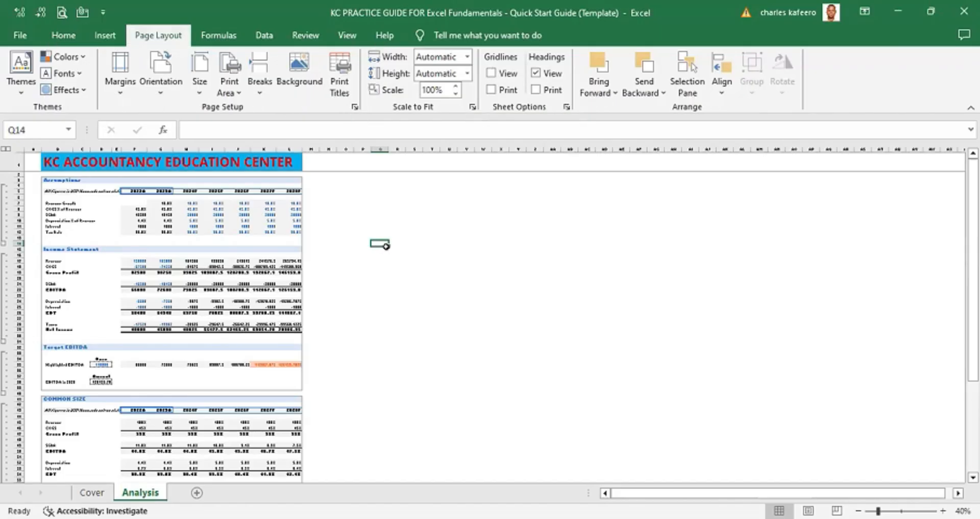
# - Open the Page Setup sheet settings and start deleting the existing print area range to redefine it
pyautogui.hotkey('alt', 'p')
pyautogui.press('s')
pyautogui.press('p')
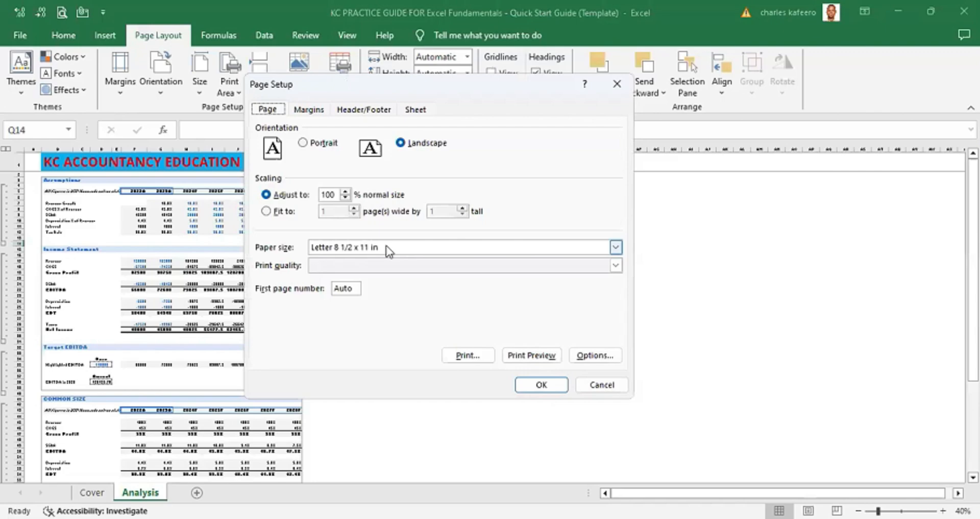
pyautogui.hotkey('ctrl', 'Tab')
pyautogui.hotkey('ctrl', 'Tab')
pyautogui.hotkey('ctrl', 'Tab')
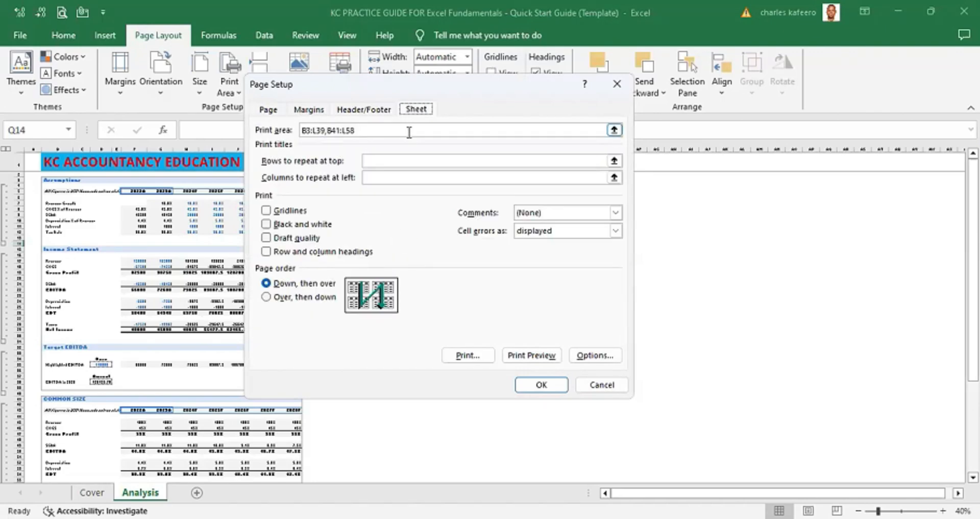
pyautogui.click(377, 132)
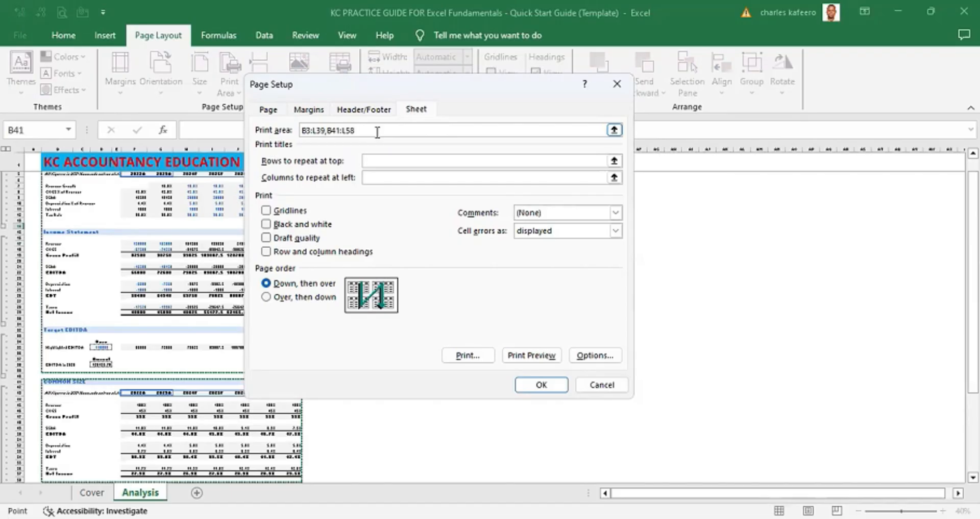
pyautogui.press('BackSpace')
pyautogui.press('BackSpace')
pyautogui.press('BackSpace')
pyautogui.press('BackSpace')
pyautogui.press('BackSpace')
pyautogui.press('BackSpace')
pyautogui.press('BackSpace')
pyautogui.press('BackSpace')
pyautogui.press('BackSpace')
pyautogui.press('BackSpace')
pyautogui.press('BackSpace')
pyautogui.press('BackSpace')
pyautogui.press('BackSpace')
pyautogui.press('BackSpace')
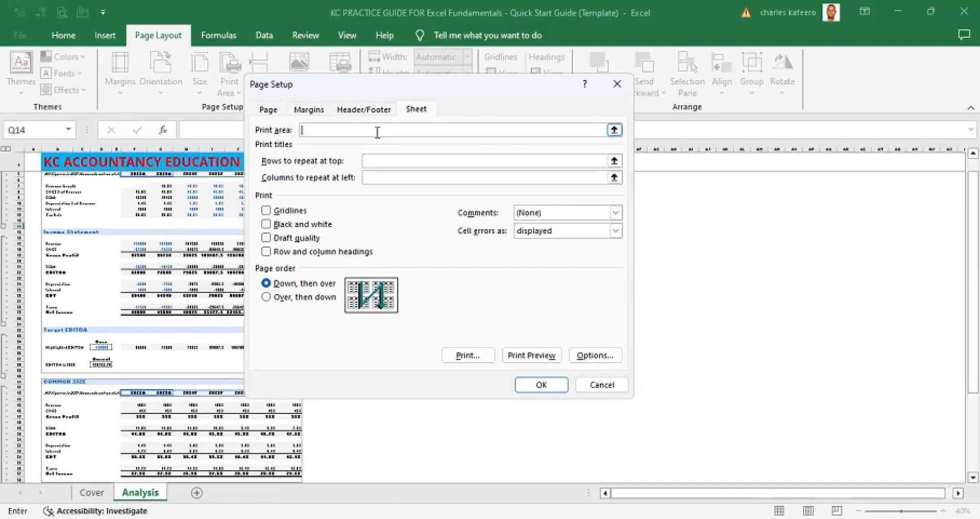
# - Close the Page Setup dialog without applying the cleared print area
pyautogui.press('Tab')
pyautogui.click(411, 109)
pyautogui.press('Tab')
pyautogui.click(602, 380)
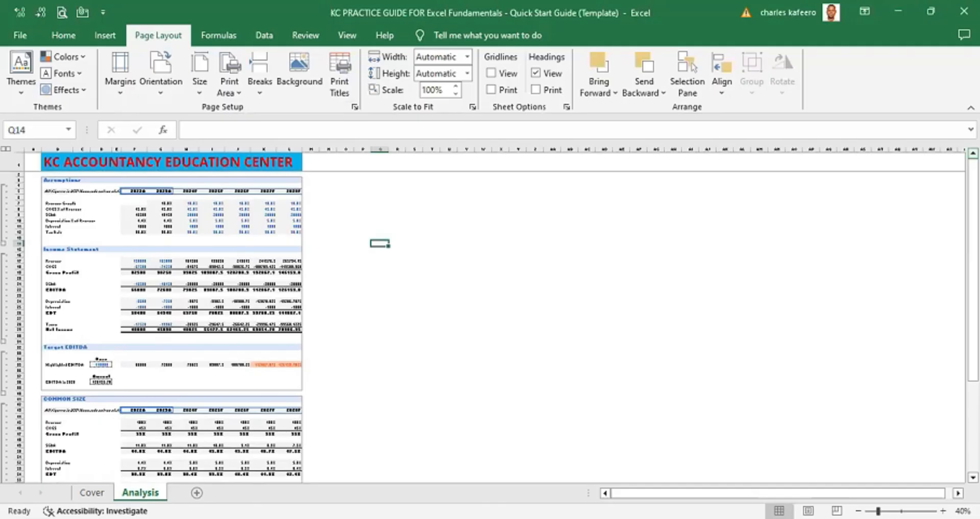
# - Reopen Page Setup's sheet settings and clear the existing print area range
pyautogui.scroll(1, 482, 314)
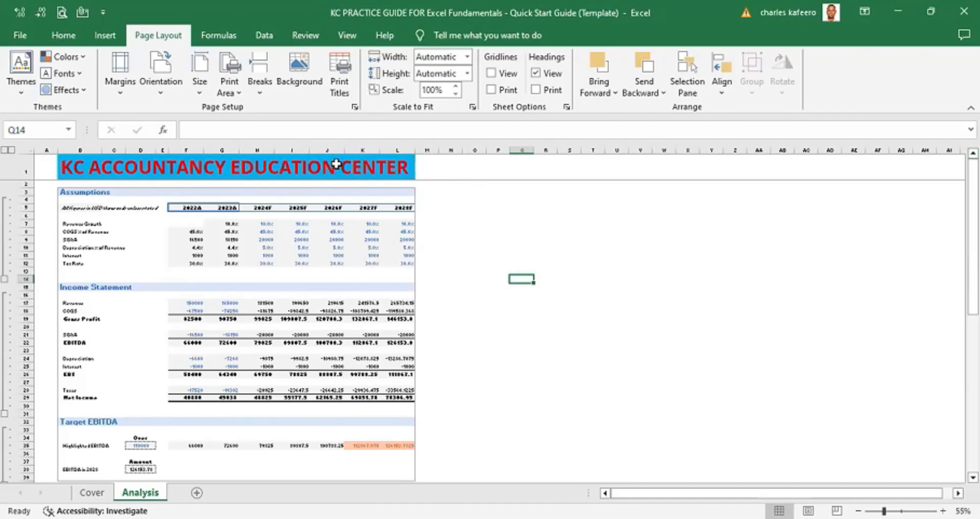
pyautogui.press('alt')
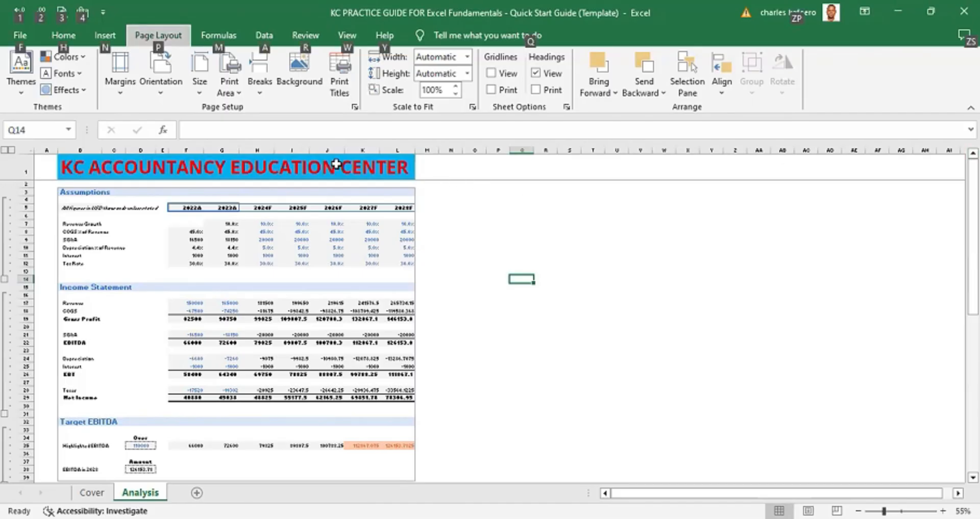
pyautogui.press('o')
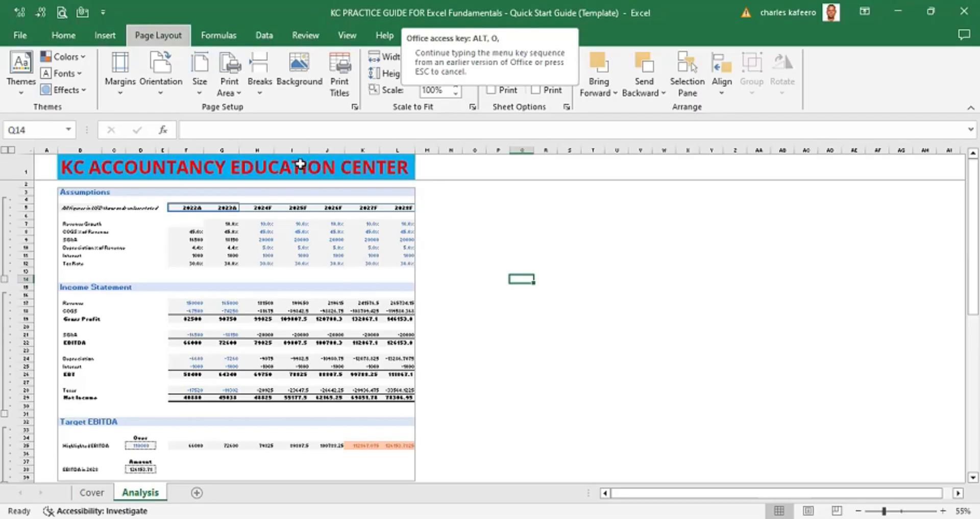
pyautogui.press('Escape')
pyautogui.press('Up')
pyautogui.press('Up')
pyautogui.press('Up')
pyautogui.press('Up')
pyautogui.press('Right')
pyautogui.press('alt')
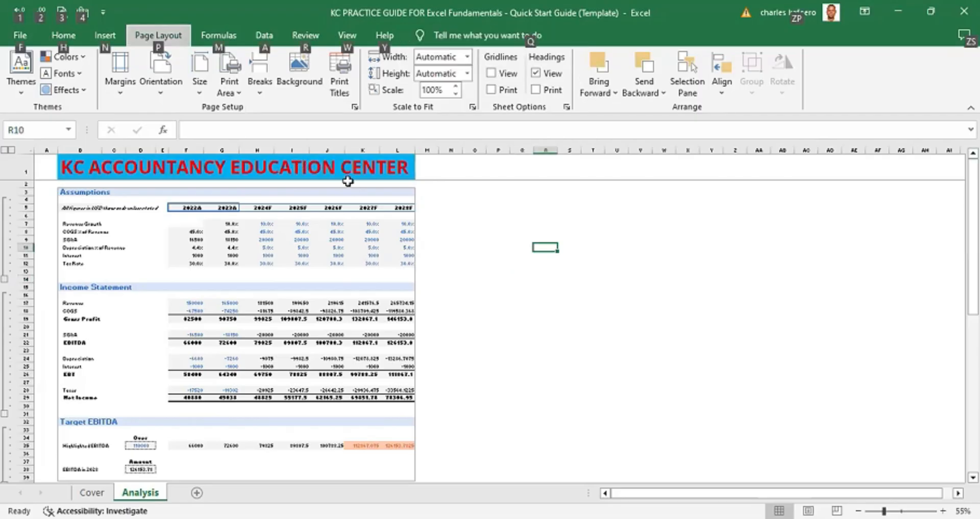
pyautogui.press('p')
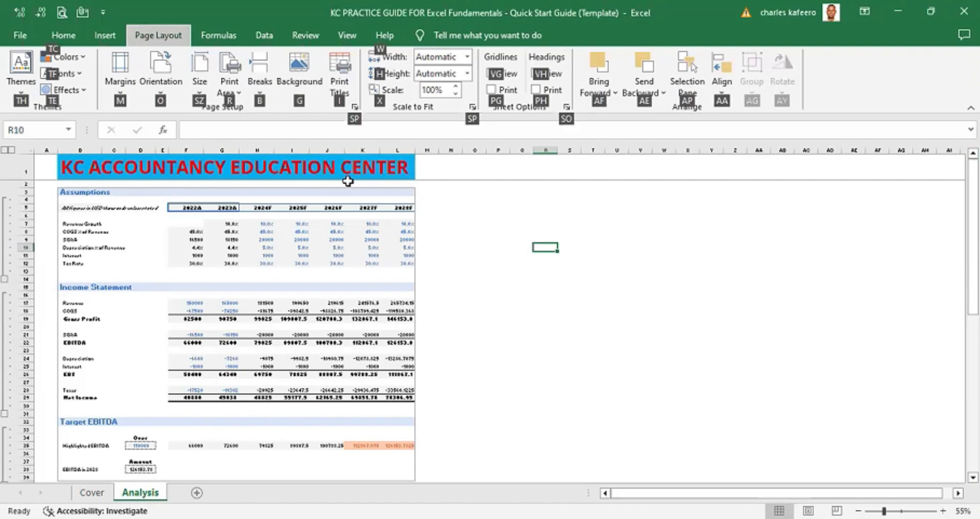
pyautogui.press('alt')
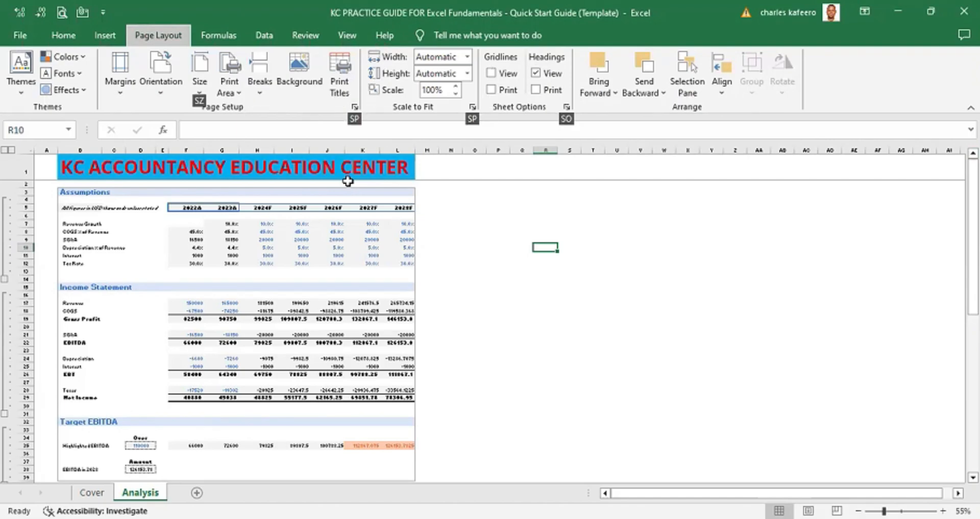
pyautogui.press('p')
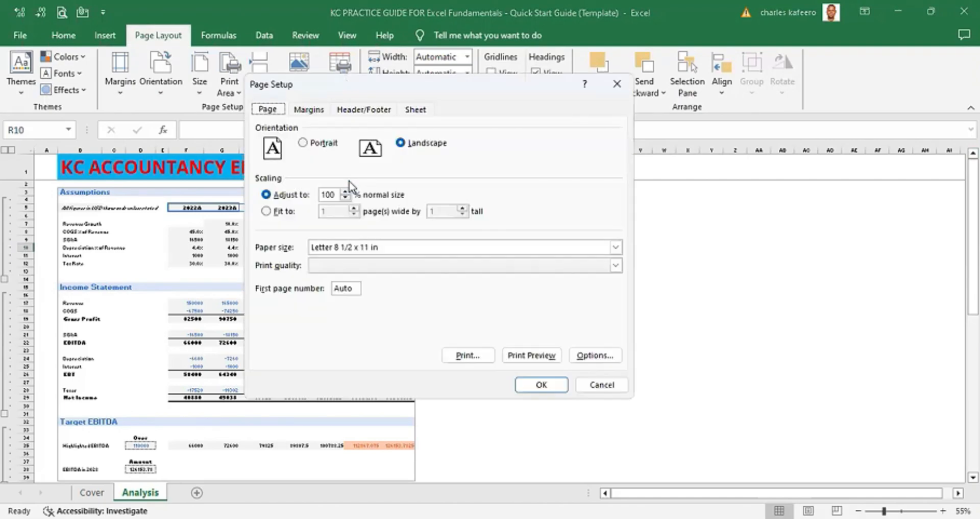
pyautogui.click(364, 109)
pyautogui.hotkey('ctrl', 'Tab')
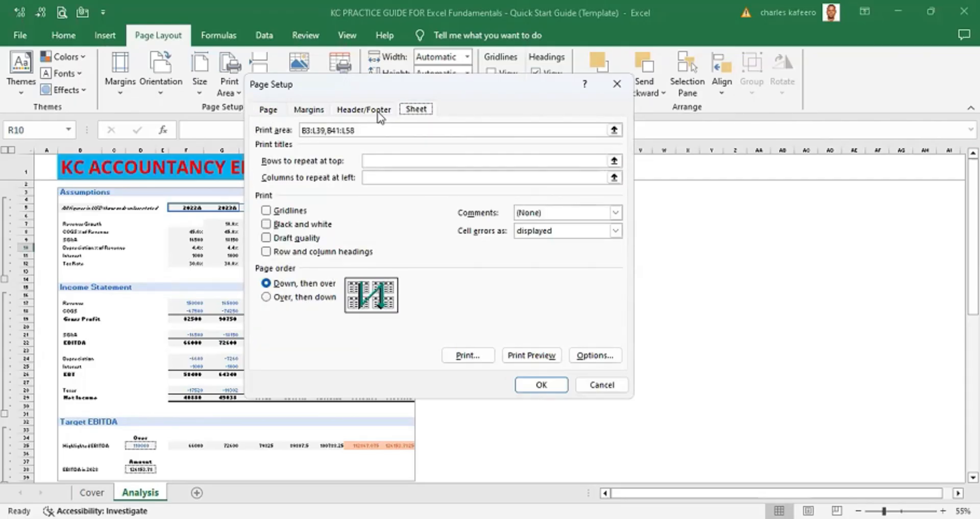
pyautogui.press('Tab')
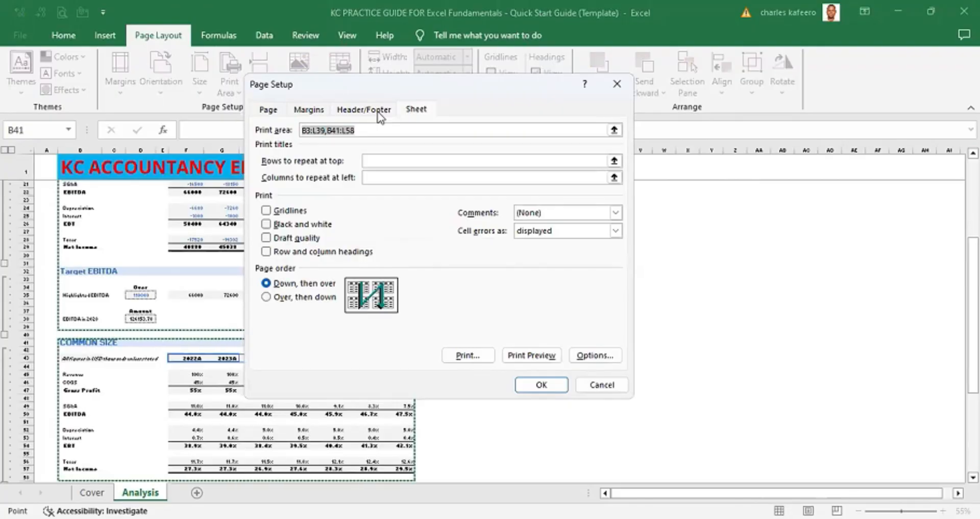
pyautogui.press('BackSpace')
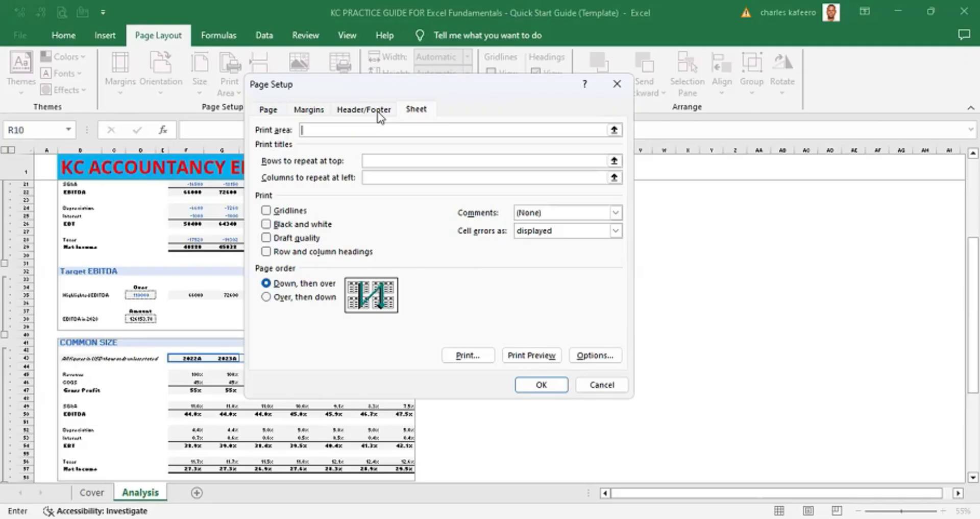
# - Set the first print area range to B3:L39 by selecting it on the worksheet
pyautogui.press('Up')
pyautogui.press('Up')
pyautogui.press('Left')
pyautogui.press('Left')
pyautogui.press('Left')
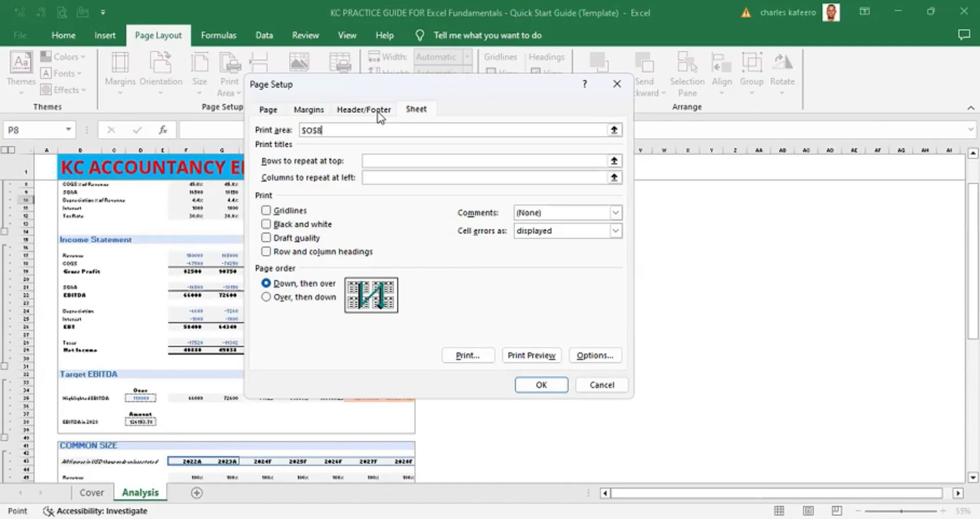
pyautogui.press('Left')
pyautogui.press('Left')
pyautogui.press('Left')
pyautogui.press('Left')
pyautogui.press('Left')
pyautogui.press('Left')
pyautogui.press('Left')
pyautogui.press('Left')
pyautogui.press('Left')
pyautogui.press('Left')
pyautogui.press('Left')
pyautogui.press('Left')
pyautogui.press('Up')
pyautogui.press('Up')
pyautogui.press('Up')
pyautogui.press('Up')
pyautogui.press('Up')
pyautogui.press('Up')
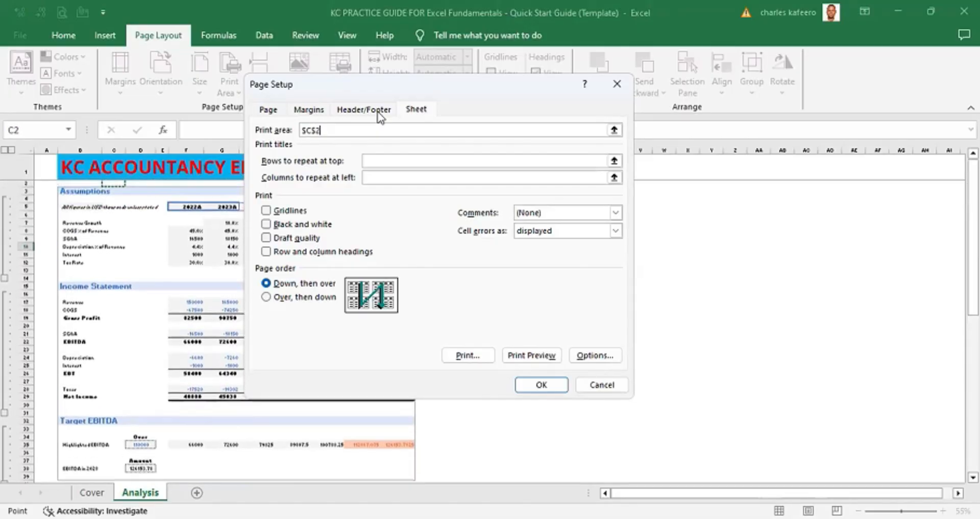
pyautogui.press('Down')
pyautogui.press('Left')
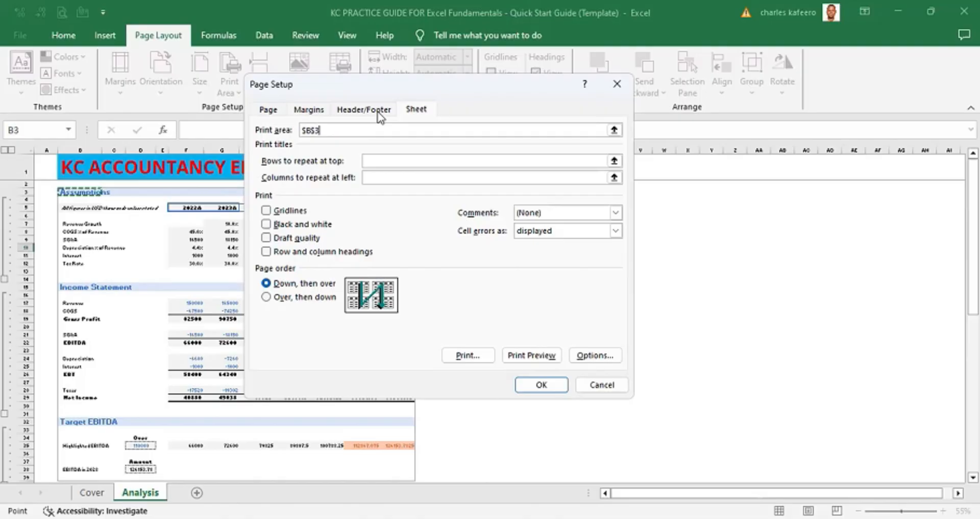
pyautogui.click(379, 113)
pyautogui.hotkey('shift', 'Down')
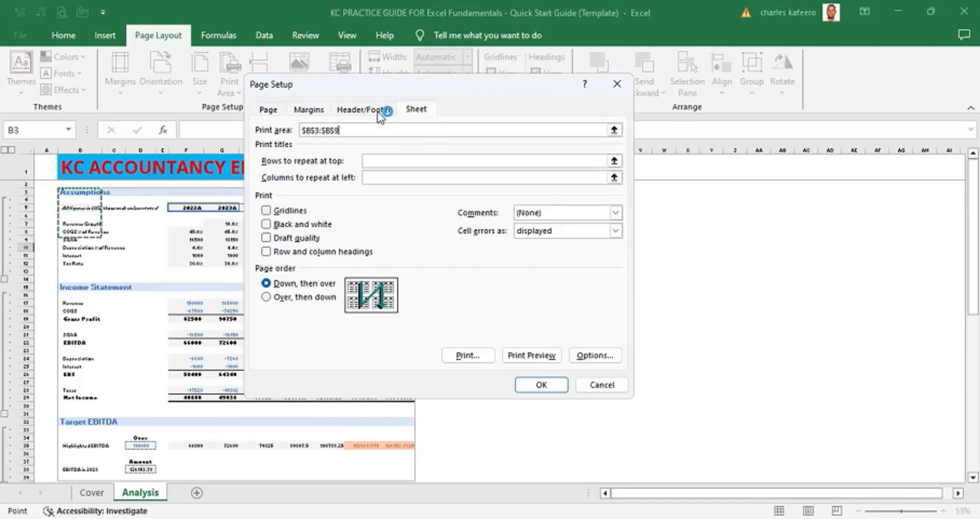
pyautogui.hotkey('shift', 'Down')
pyautogui.hotkey('shift', 'Down')
pyautogui.hotkey('shift', 'Down')
pyautogui.hotkey('shift', 'Down')
pyautogui.hotkey('shift', 'Down')
pyautogui.hotkey('shift', 'Down')
pyautogui.hotkey('shift', 'Down')
pyautogui.hotkey('shift', 'Down')
pyautogui.hotkey('shift', 'Down')
pyautogui.hotkey('shift', 'Down')
pyautogui.hotkey('shift', 'Down')
pyautogui.hotkey('shift', 'Down')
pyautogui.hotkey('shift', 'Down')
pyautogui.hotkey('shift', 'Down')
pyautogui.hotkey('shift', 'Down')
pyautogui.hotkey('shift', 'Down')
pyautogui.hotkey('shift', 'Down')
pyautogui.hotkey('shift', 'Down')
pyautogui.hotkey('shift', 'Down')
pyautogui.hotkey('shift', 'Down')
pyautogui.hotkey('shift', 'Down')
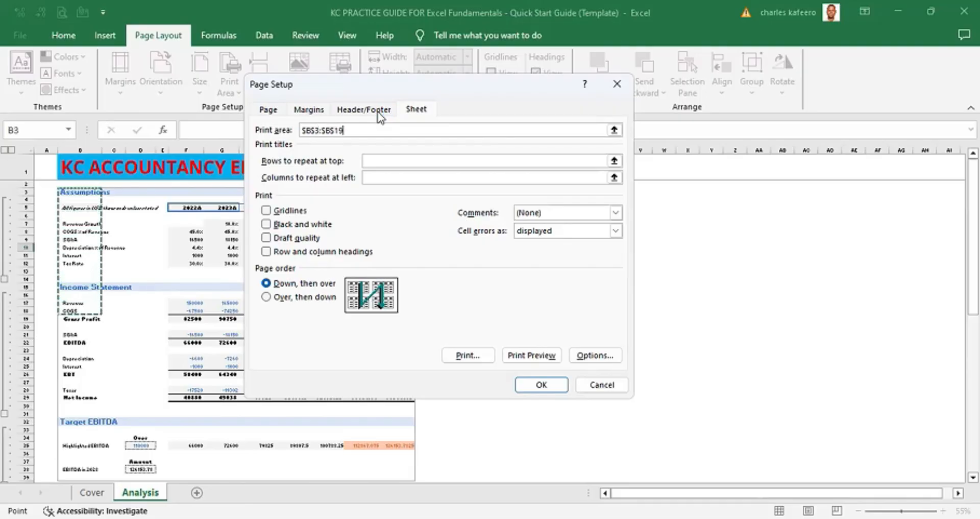
pyautogui.hotkey('shift', 'Down')
pyautogui.hotkey('shift', 'Down')
pyautogui.hotkey('shift', 'Down')
pyautogui.hotkey('shift', 'Down')
pyautogui.hotkey('shift', 'Down')
pyautogui.hotkey('shift', 'Down')
pyautogui.hotkey('shift', 'Down')
pyautogui.hotkey('shift', 'Down')
pyautogui.hotkey('shift', 'Down')
pyautogui.hotkey('shift', 'Down')
pyautogui.hotkey('shift', 'Down')
pyautogui.hotkey('shift', 'Down')
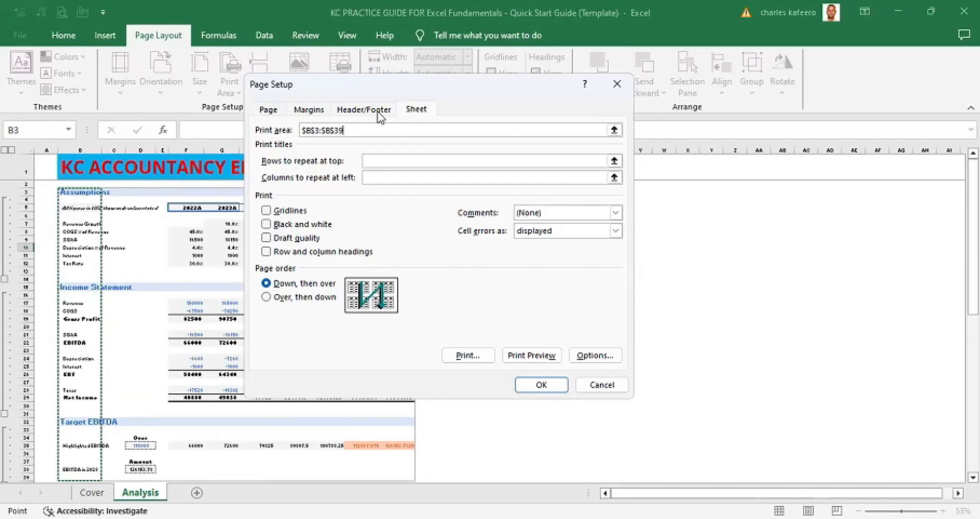
pyautogui.hotkey('shift', 'Right')
pyautogui.hotkey('shift', 'Right')
pyautogui.hotkey('shift', 'Right')
pyautogui.hotkey('shift', 'Right')
pyautogui.hotkey('shift', 'Right')
pyautogui.hotkey('shift', 'Right')
pyautogui.hotkey('shift', 'Right')
pyautogui.hotkey('shift', 'Right')
pyautogui.hotkey('shift', 'Right')
pyautogui.hotkey('shift', 'Right')
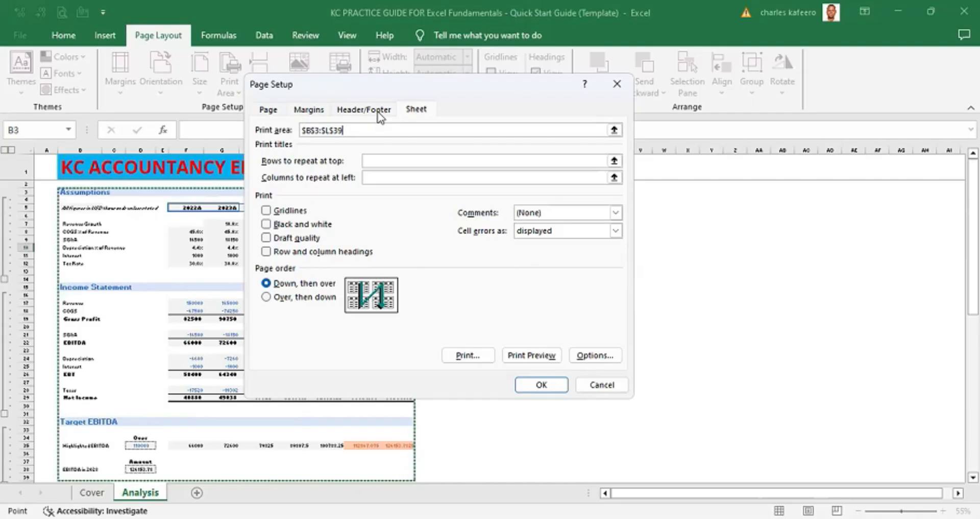
# - Add a second print area range B41:C77 after a comma and apply the Page Setup changes
pyautogui.write(',')
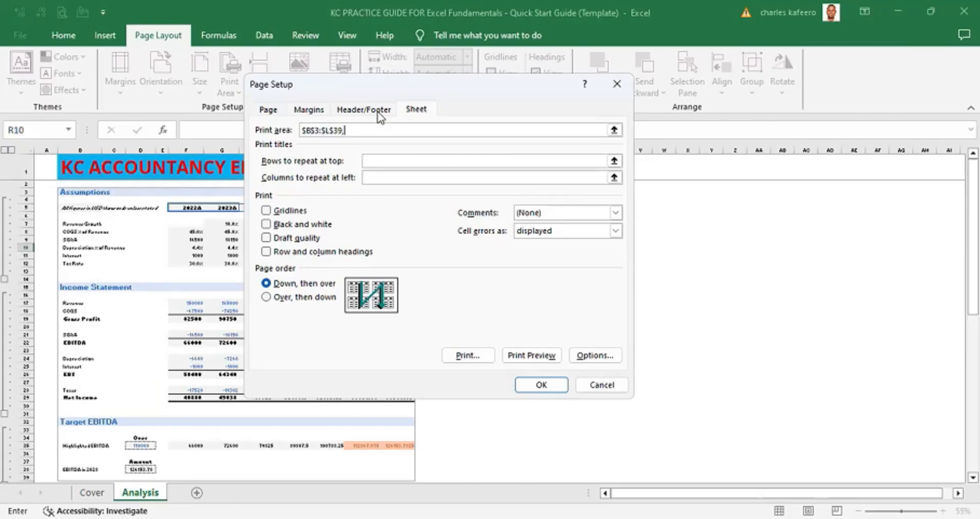
pyautogui.press('Left')
pyautogui.press('Left')
pyautogui.press('Left')
pyautogui.press('Left')
pyautogui.press('Left')
pyautogui.press('Left')
pyautogui.press('Left')
pyautogui.press('Left')
pyautogui.press('Left')
pyautogui.press('Left')
pyautogui.press('Left')
pyautogui.press('Left')
pyautogui.press('Left')
pyautogui.press('Left')
pyautogui.press('Left')
pyautogui.press('Left')
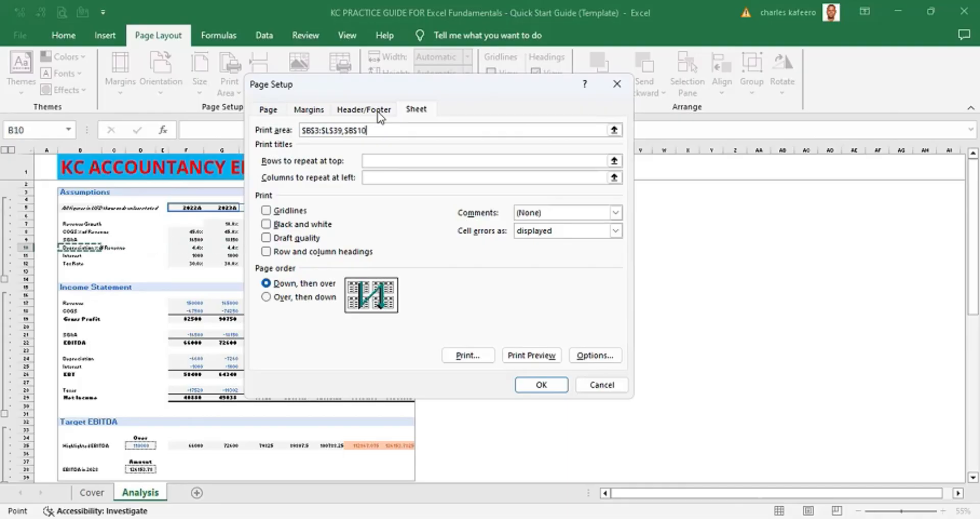
pyautogui.press('Down')
pyautogui.press('Down')
pyautogui.press('Down')
pyautogui.press('Down')
pyautogui.press('Down')
pyautogui.press('Down')
pyautogui.press('Down')
pyautogui.press('Down')
pyautogui.press('Down')
pyautogui.press('Down')
pyautogui.press('Down')
pyautogui.press('Down')
pyautogui.press('Down')
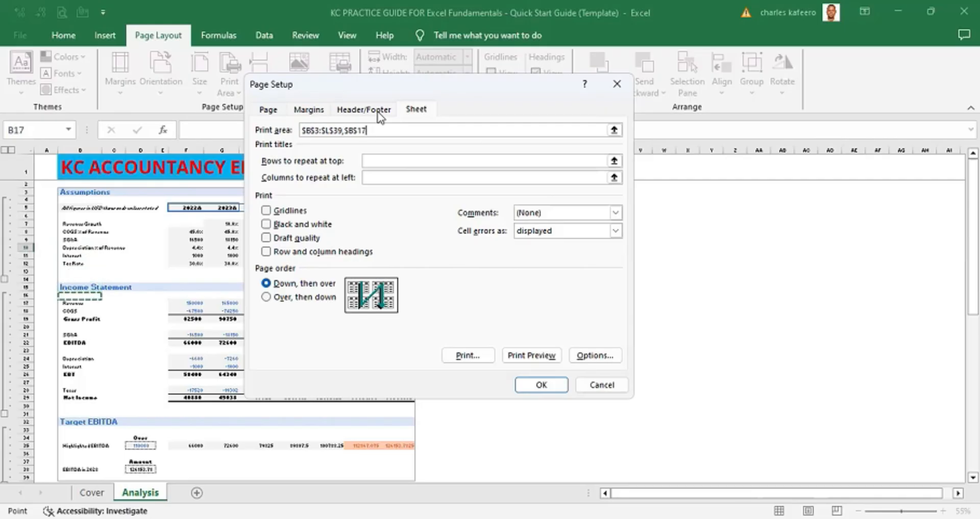
pyautogui.press('Down')
pyautogui.press('Down')
pyautogui.press('Down')
pyautogui.press('Down')
pyautogui.press('Down')
pyautogui.press('Down')
pyautogui.press('Down')
pyautogui.press('Down')
pyautogui.press('Down')
pyautogui.press('Down')
pyautogui.press('Down')
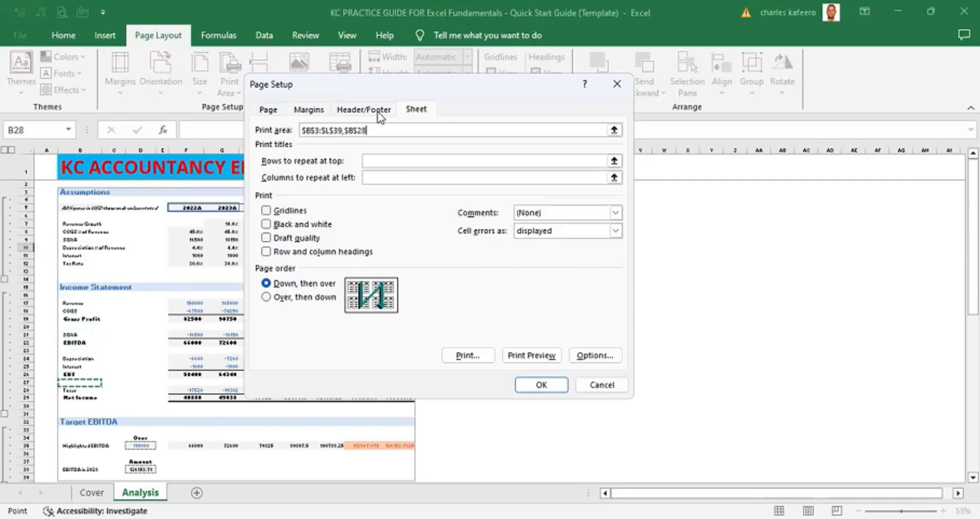
pyautogui.press('Down')
pyautogui.press('Down')
pyautogui.press('Down')
pyautogui.press('Down')
pyautogui.press('Down')
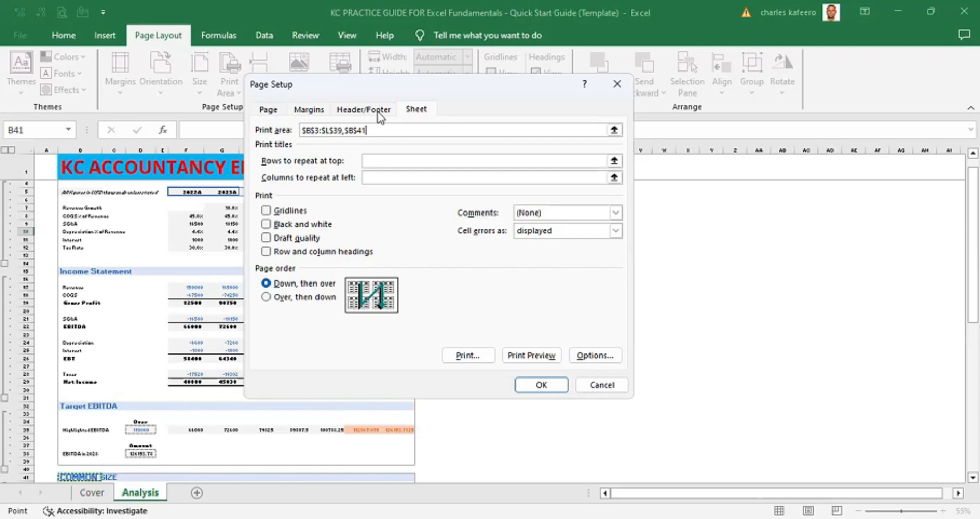
pyautogui.hotkey('shift', 'Down')
pyautogui.hotkey('shift', 'Down')
pyautogui.hotkey('shift', 'Down')
pyautogui.hotkey('shift', 'Down')
pyautogui.hotkey('shift', 'Down')
pyautogui.hotkey('shift', 'Down')
pyautogui.hotkey('shift', 'Down')
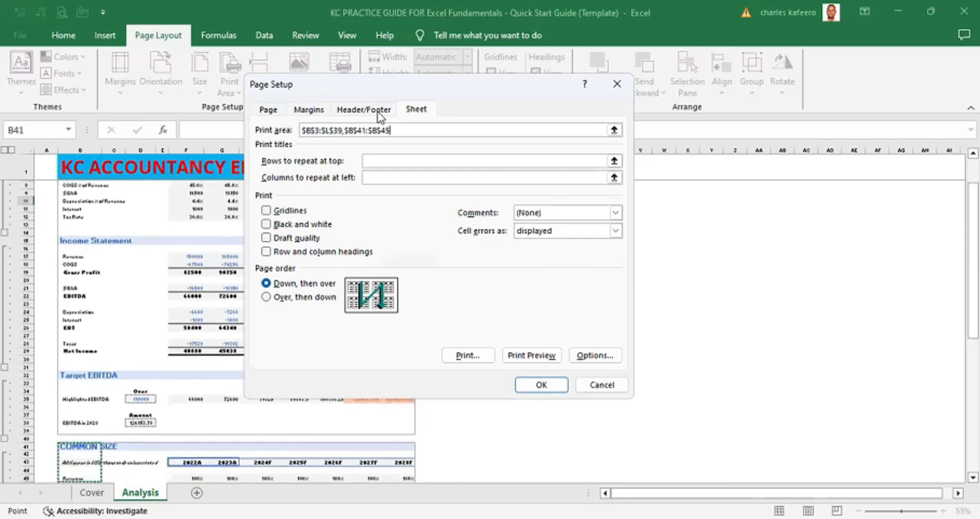
pyautogui.hotkey('shift', 'Down')
pyautogui.hotkey('shift', 'Down')
pyautogui.hotkey('shift', 'Down')
pyautogui.hotkey('shift', 'Down')
pyautogui.hotkey('shift', 'Down')
pyautogui.hotkey('shift', 'Down')
pyautogui.hotkey('shift', 'Down')
pyautogui.hotkey('shift', 'Down')
pyautogui.hotkey('shift', 'Down')
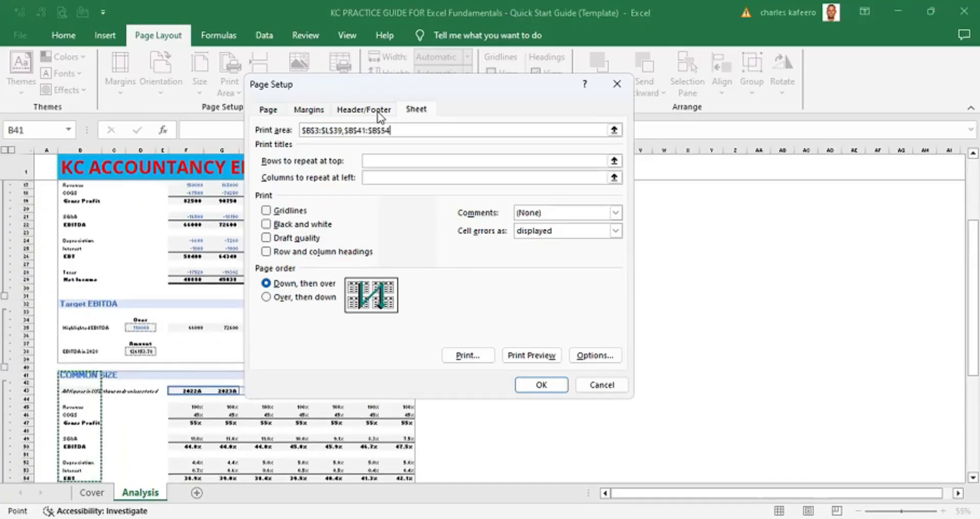
pyautogui.hotkey('shift', 'Down')
pyautogui.hotkey('shift', 'Down')
pyautogui.hotkey('shift', 'Down')
pyautogui.hotkey('shift', 'Down')
pyautogui.hotkey('shift', 'Down')
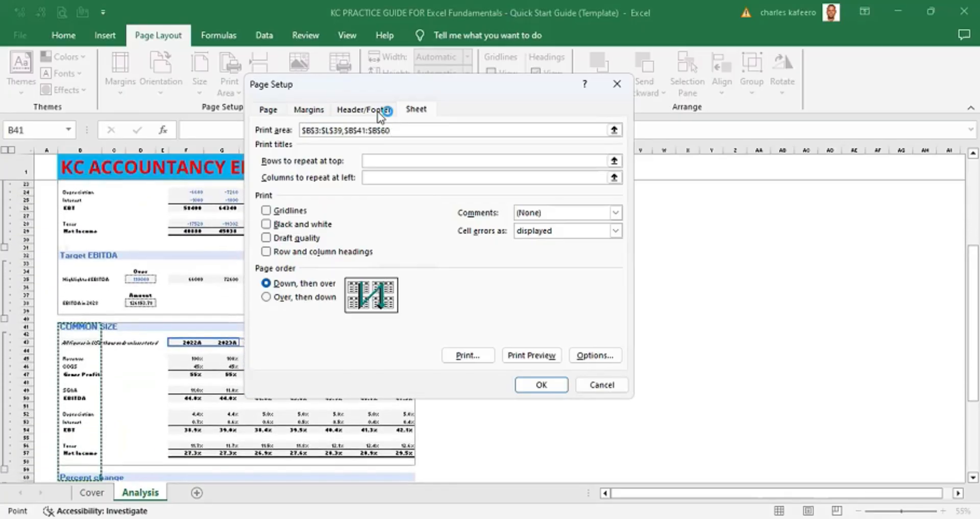
pyautogui.hotkey('shift', 'Down')
pyautogui.hotkey('shift', 'Down')
pyautogui.hotkey('shift', 'Down')
pyautogui.hotkey('shift', 'Down')
pyautogui.hotkey('shift', 'Down')
pyautogui.hotkey('shift', 'Down')
pyautogui.hotkey('shift', 'Down')
pyautogui.hotkey('shift', 'Down')
pyautogui.hotkey('shift', 'Down')
pyautogui.hotkey('shift', 'Down')
pyautogui.hotkey('shift', 'Down')
pyautogui.hotkey('shift', 'Down')
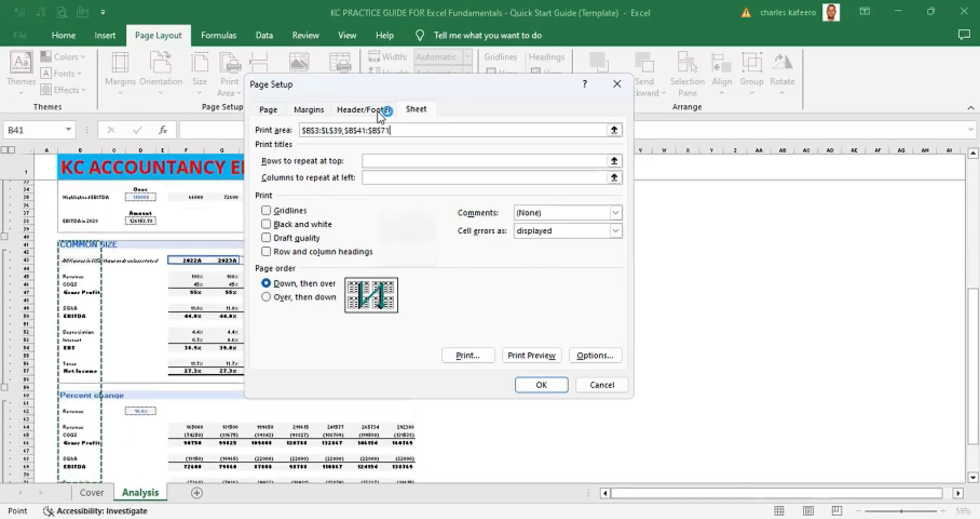
pyautogui.hotkey('shift', 'Down')
pyautogui.hotkey('shift', 'Down')
pyautogui.hotkey('shift', 'Down')
pyautogui.hotkey('shift', 'Down')
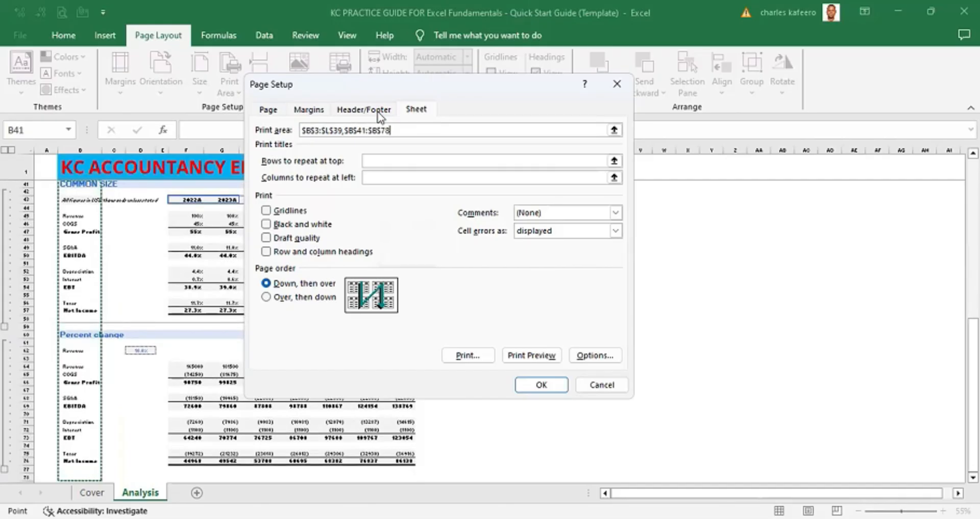
pyautogui.hotkey('shift', 'Up')
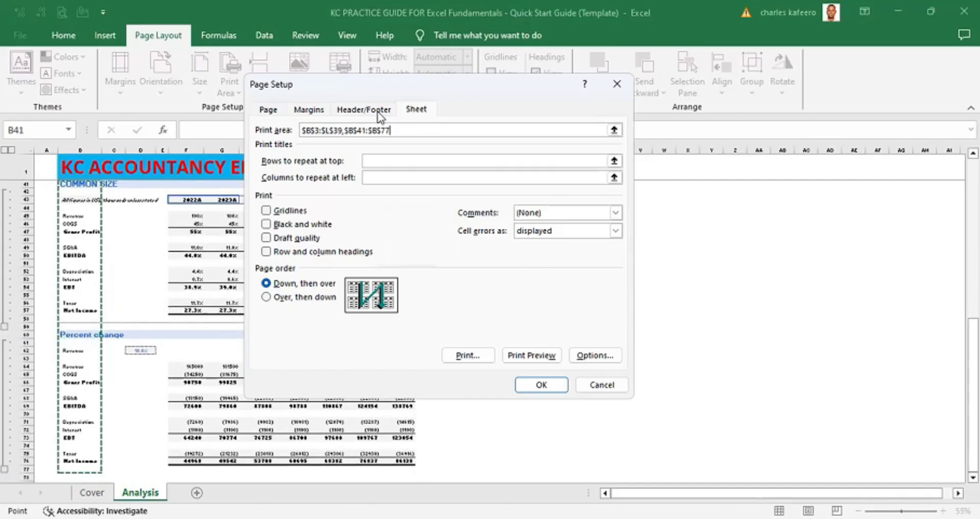
pyautogui.hotkey('shift', 'Up')
pyautogui.hotkey('shift', 'Down')
pyautogui.hotkey('shift', 'Right')
pyautogui.hotkey('shift', 'Right')
pyautogui.hotkey('shift', 'Right')
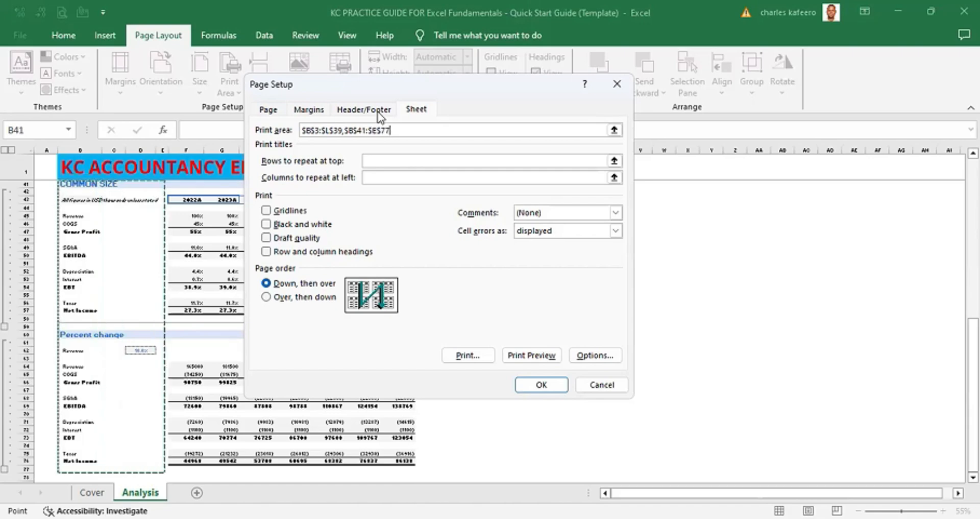
pyautogui.hotkey('shift', 'Right')
pyautogui.hotkey('shift', 'Right')
pyautogui.hotkey('shift', 'Right')
pyautogui.hotkey('shift', 'Right')
pyautogui.hotkey('shift', 'Right')
pyautogui.hotkey('shift', 'Right')
pyautogui.hotkey('shift', 'Right')
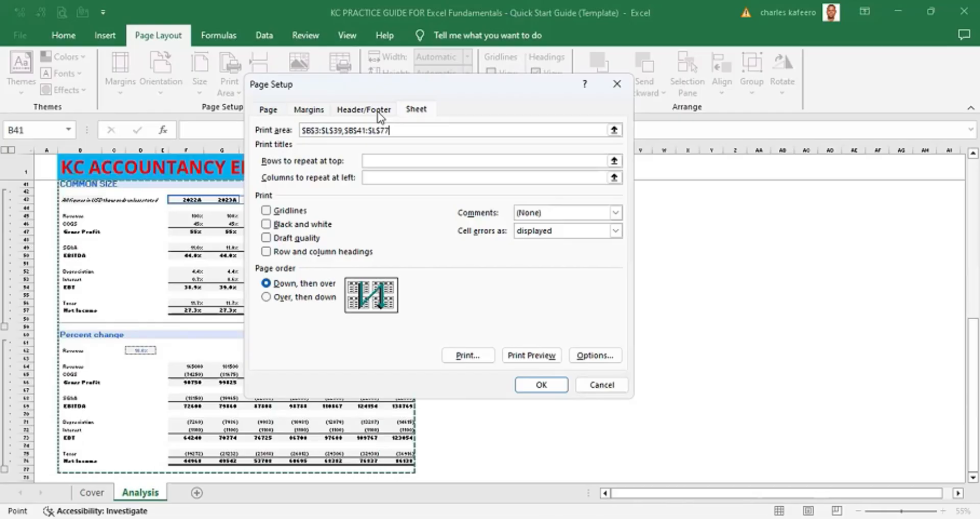
pyautogui.hotkey('shift', 'Left')
pyautogui.hotkey('shift', 'Left')
pyautogui.hotkey('shift', 'Left')
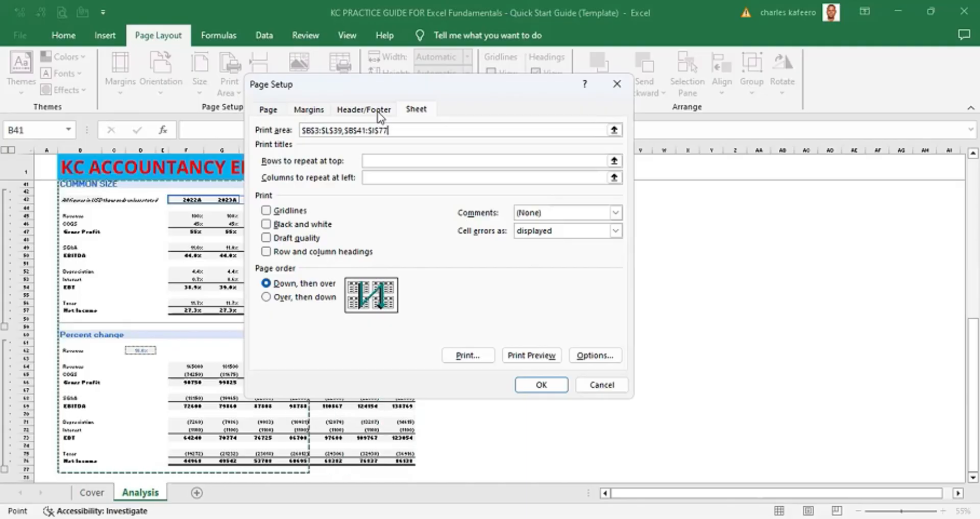
pyautogui.hotkey('shift', 'Left')
pyautogui.hotkey('shift', 'Left')
pyautogui.hotkey('shift', 'Left')
pyautogui.hotkey('shift', 'Left')
pyautogui.hotkey('shift', 'Left')
pyautogui.hotkey('shift', 'Left')
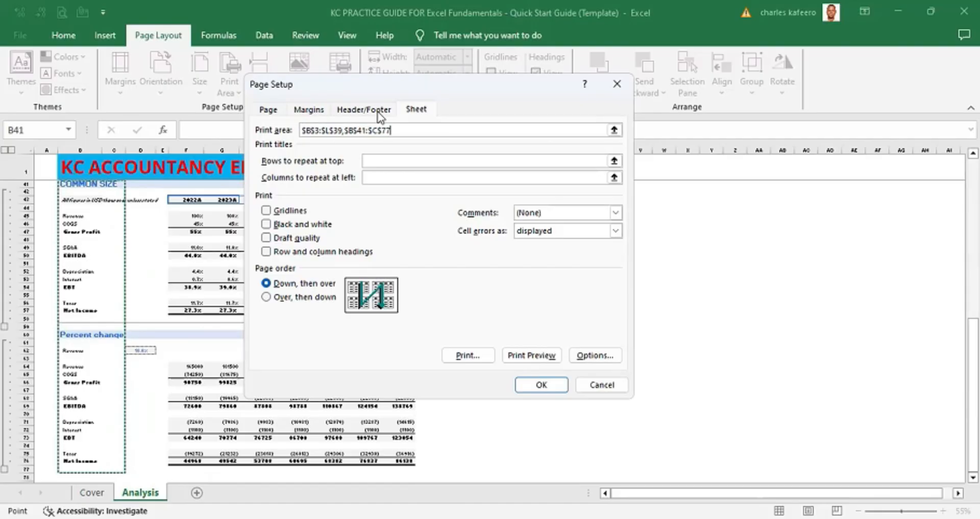
pyautogui.press('Return')
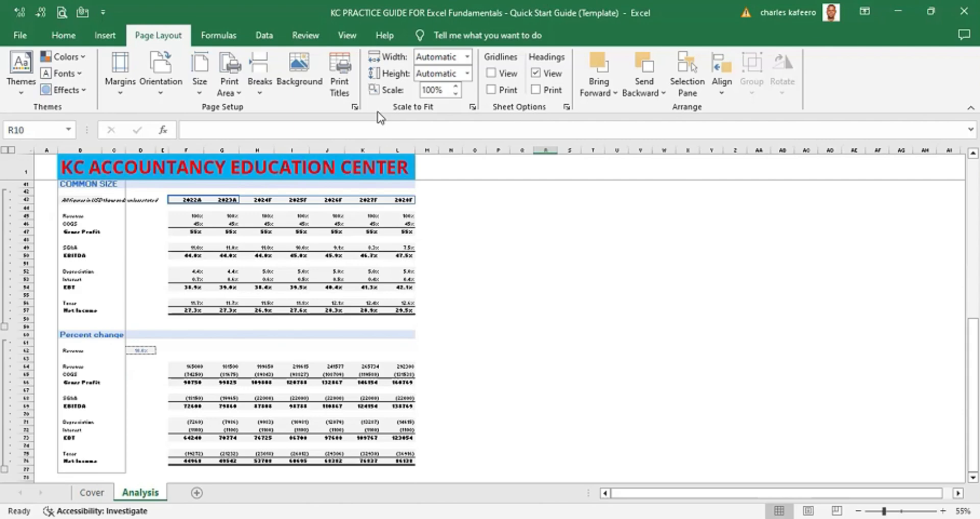
# - Switch to Page Break Preview and review how the worksheet splits into printed pages
pyautogui.press('alt')
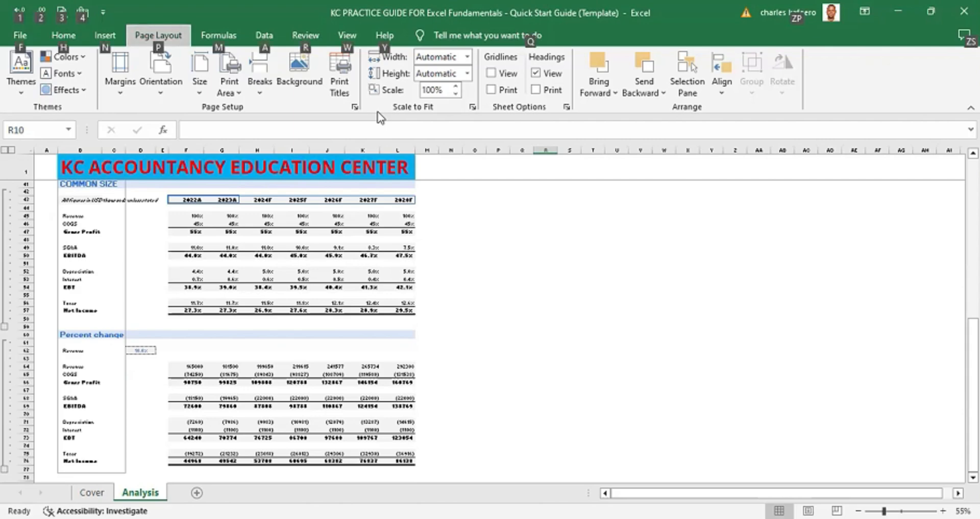
pyautogui.press('w')
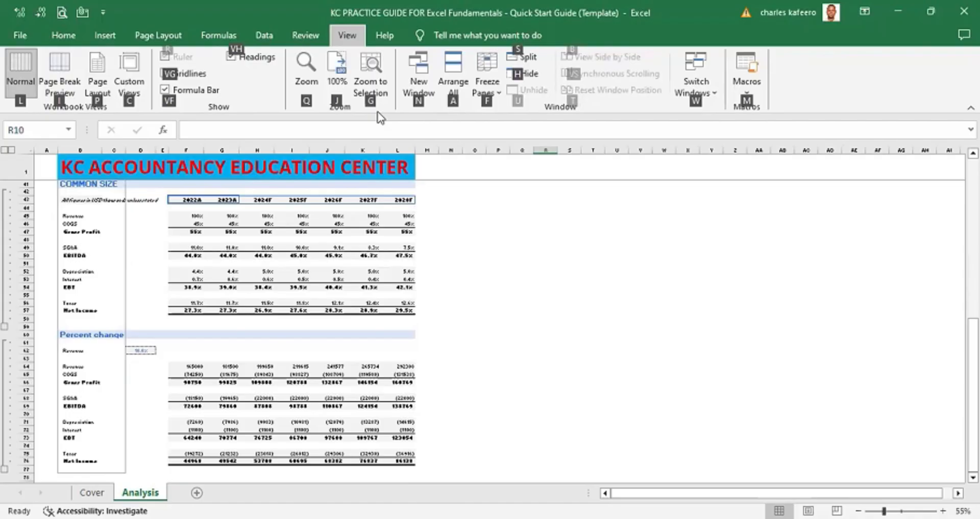
pyautogui.press('i')
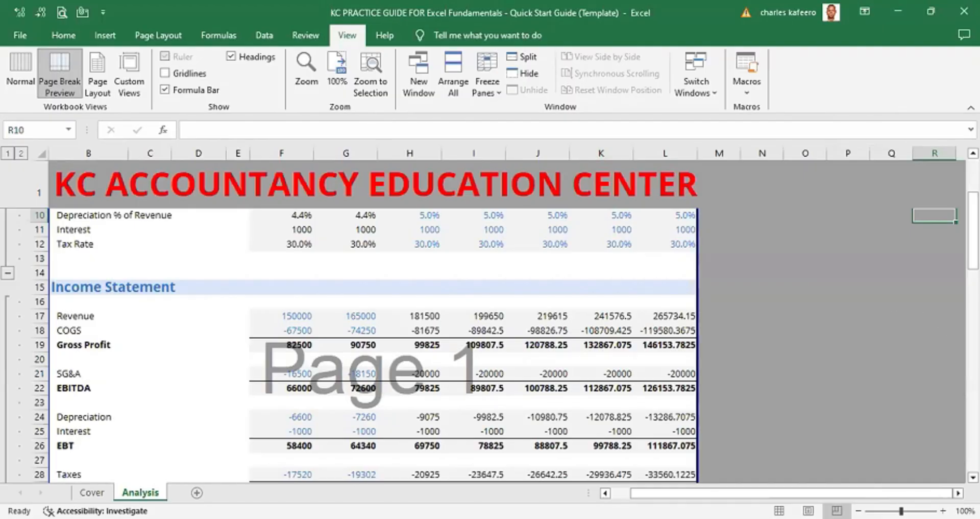
pyautogui.click(973, 477)
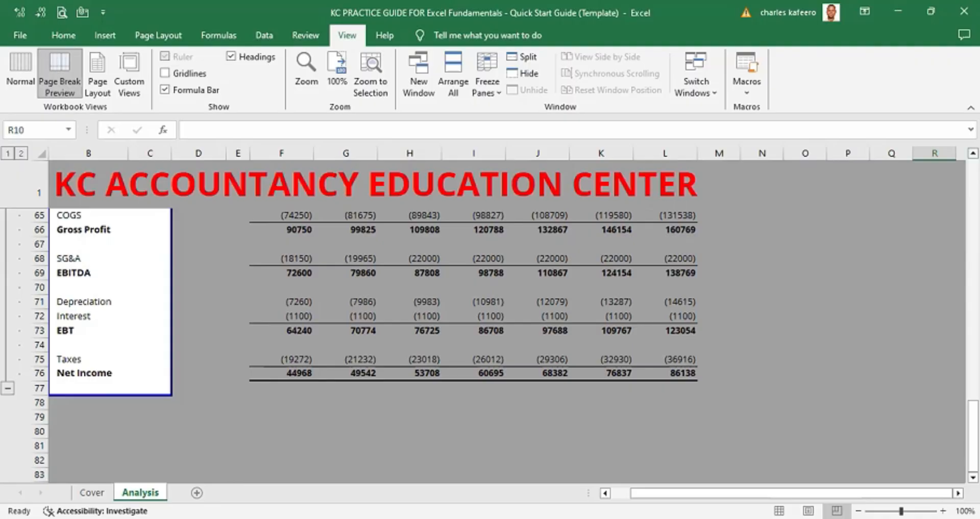
pyautogui.scroll(10, 490, 316)
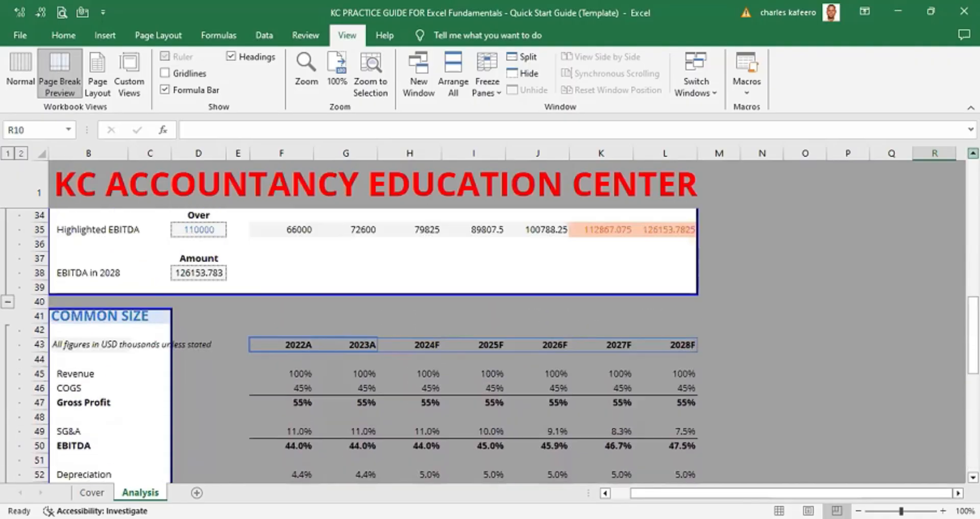
pyautogui.scroll(4, 490, 316)
pyautogui.scroll(3, 490, 317)
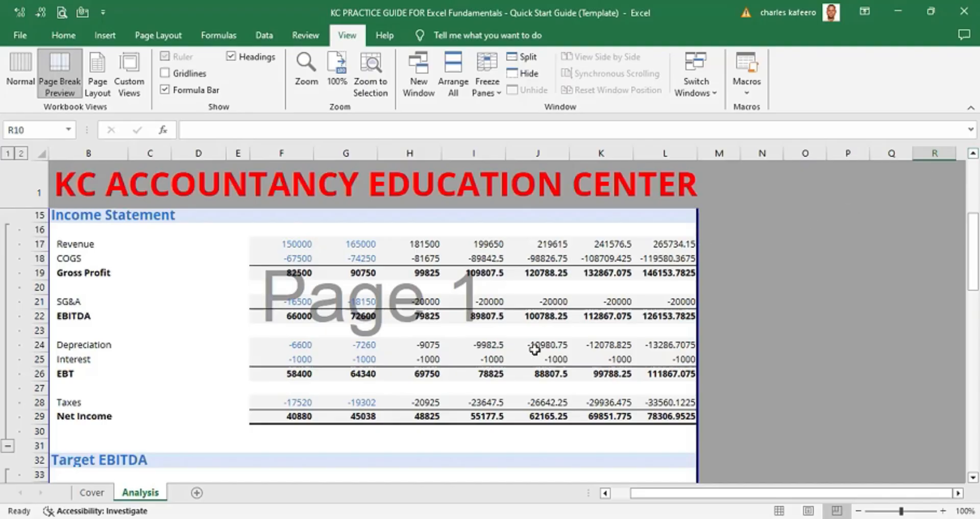
pyautogui.click(973, 476)
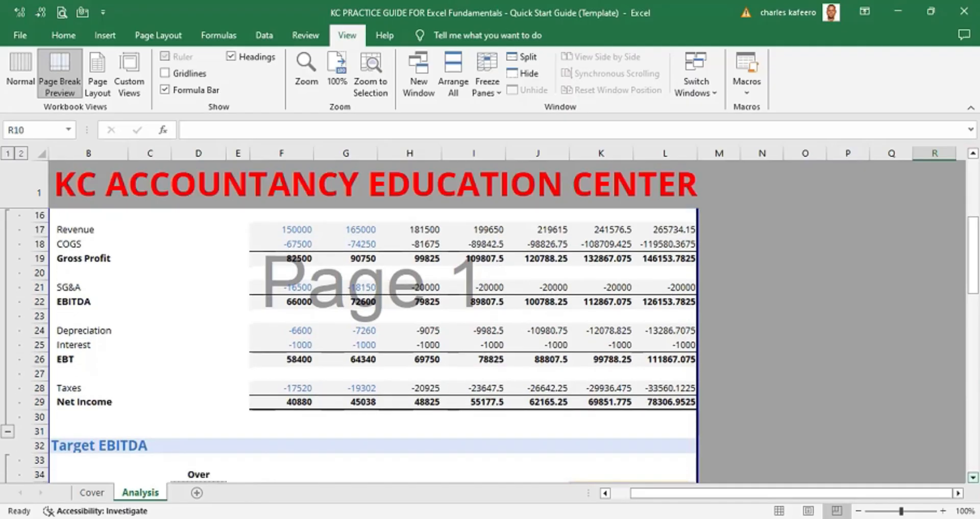
pyautogui.scroll(-4, 973, 476)
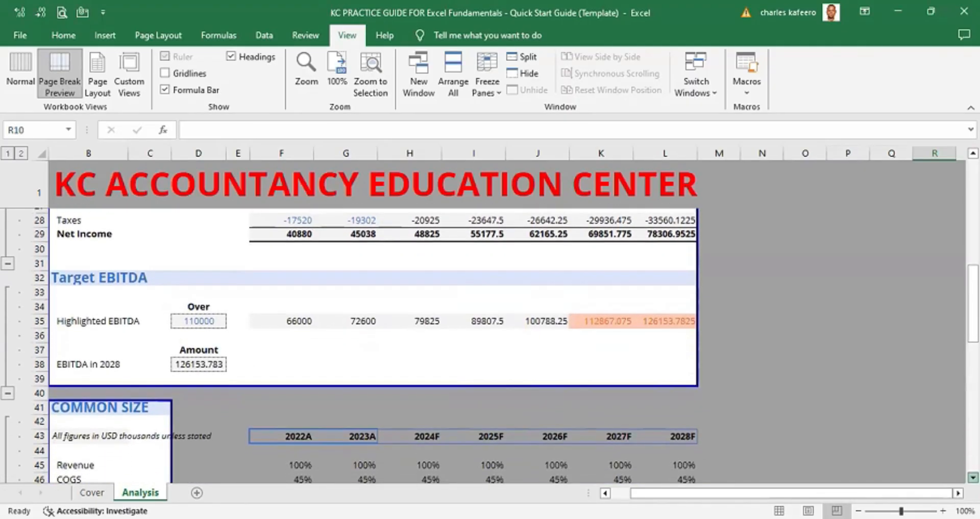
pyautogui.scroll(-2, 570, 355)
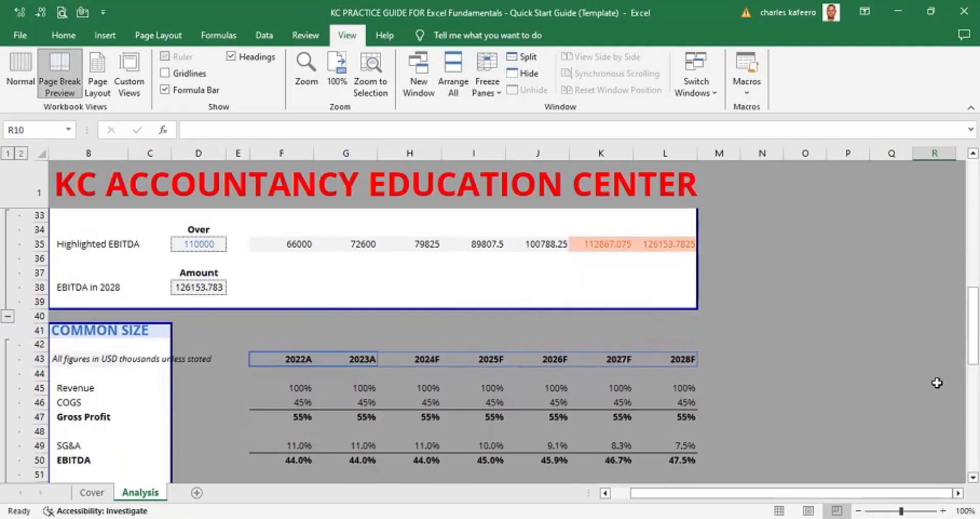
pyautogui.scroll(-5, 490, 346)
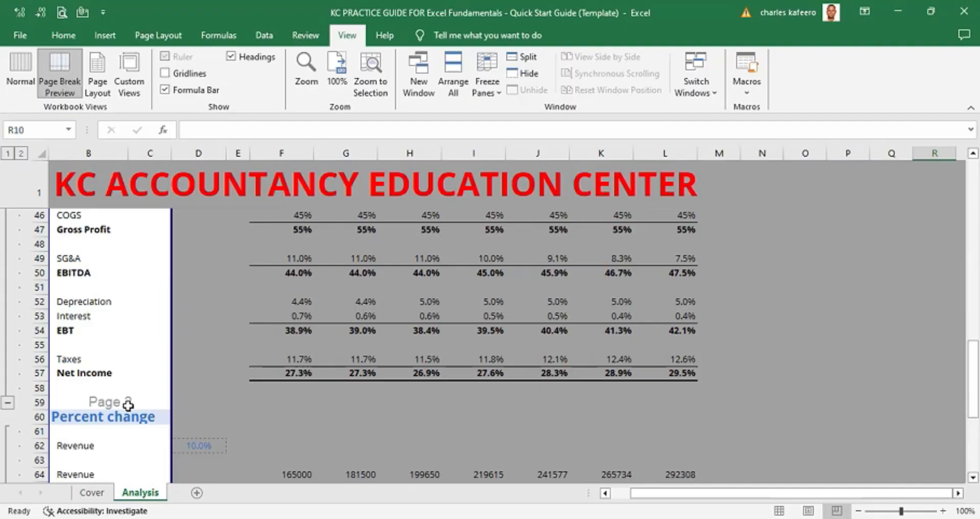
# - Try setting the page scaling to 90% of normal size in Page Setup, then cancel the dialog
pyautogui.press('alt')
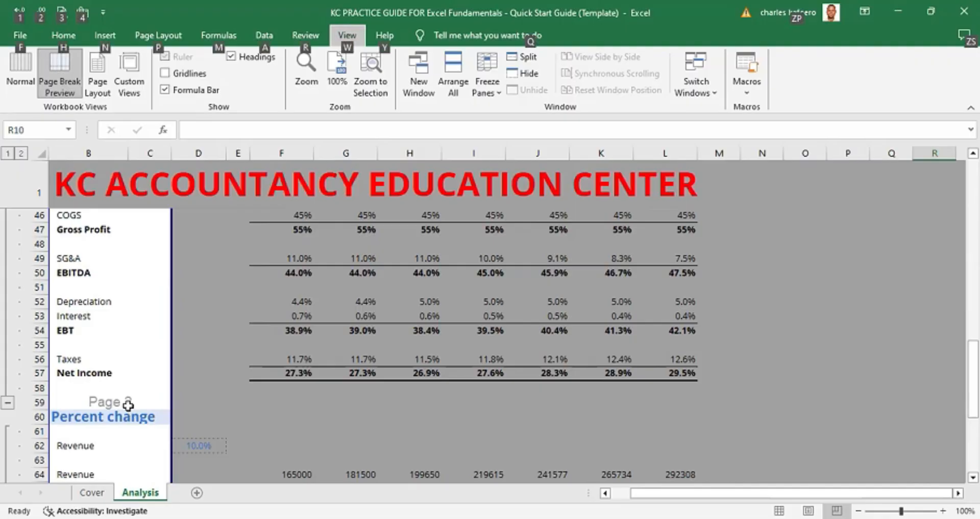
pyautogui.press('p')
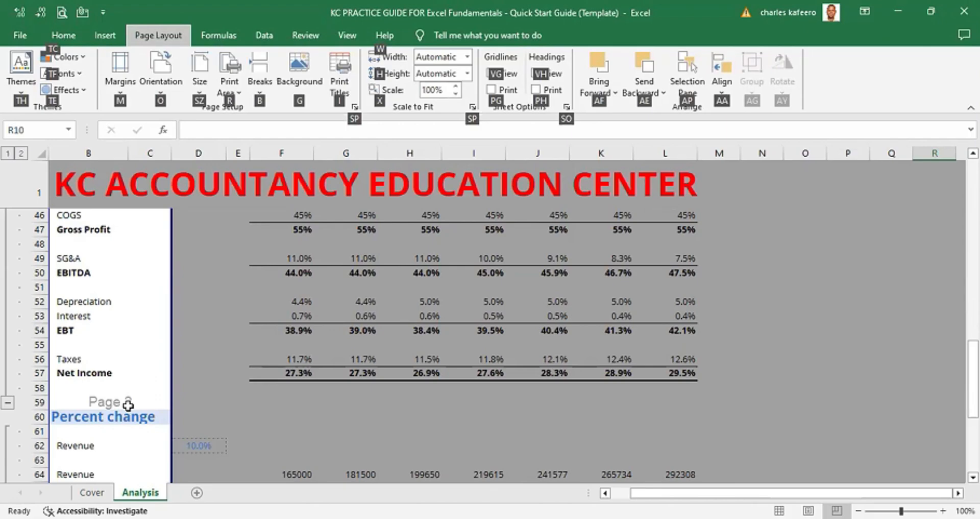
pyautogui.press('alt')
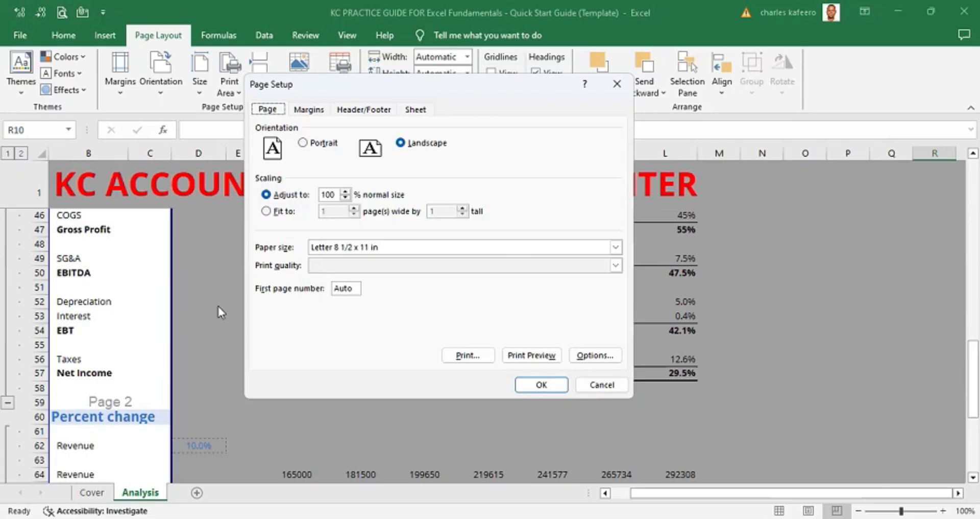
pyautogui.click(336, 194)
pyautogui.press('BackSpace')
pyautogui.press('BackSpace')
pyautogui.press('BackSpace')
pyautogui.write('90')
pyautogui.click(560, 361)
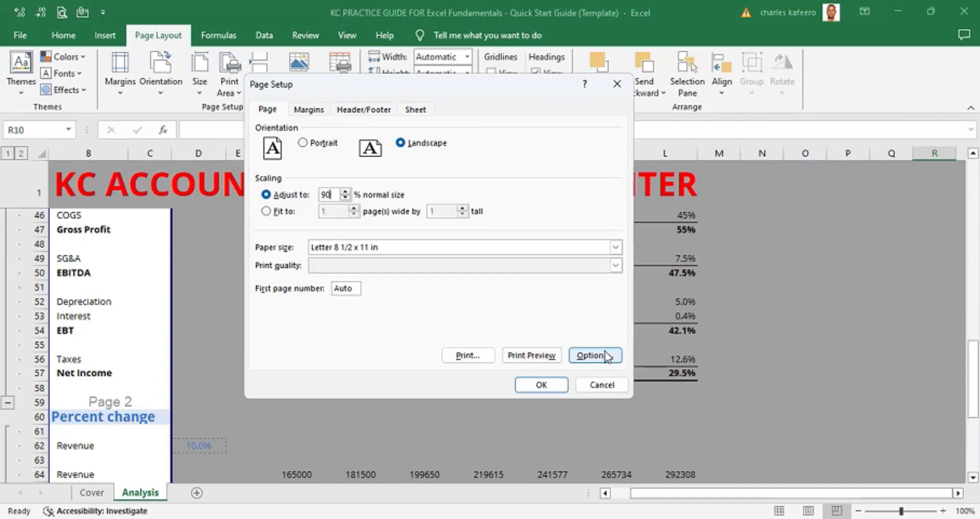
pyautogui.click(603, 386)
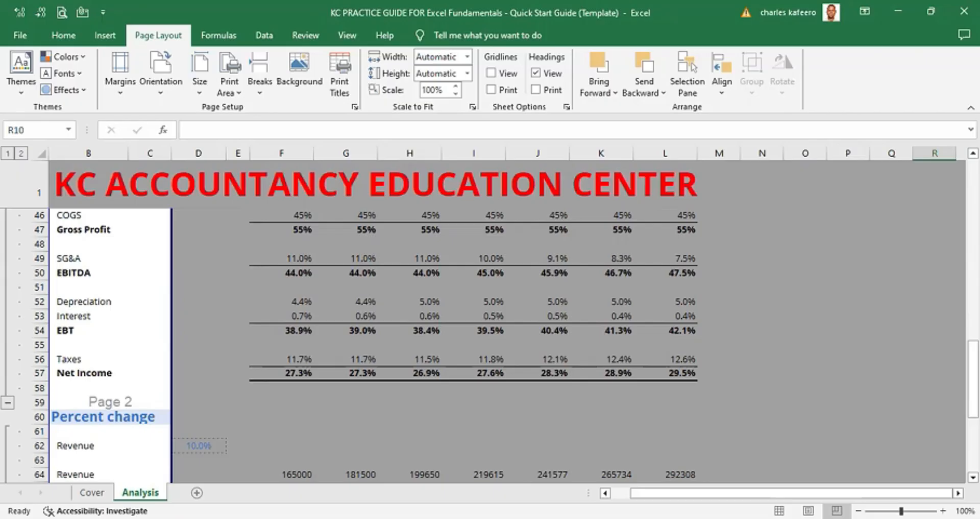
# - Switch the worksheet back to Normal view
pyautogui.scroll(6, 490, 347)
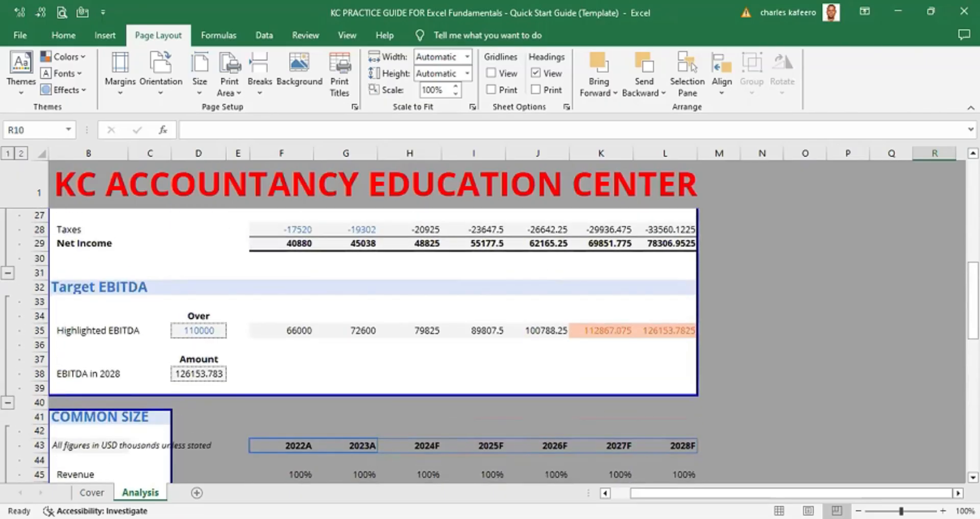
pyautogui.scroll(6, 372, 347)
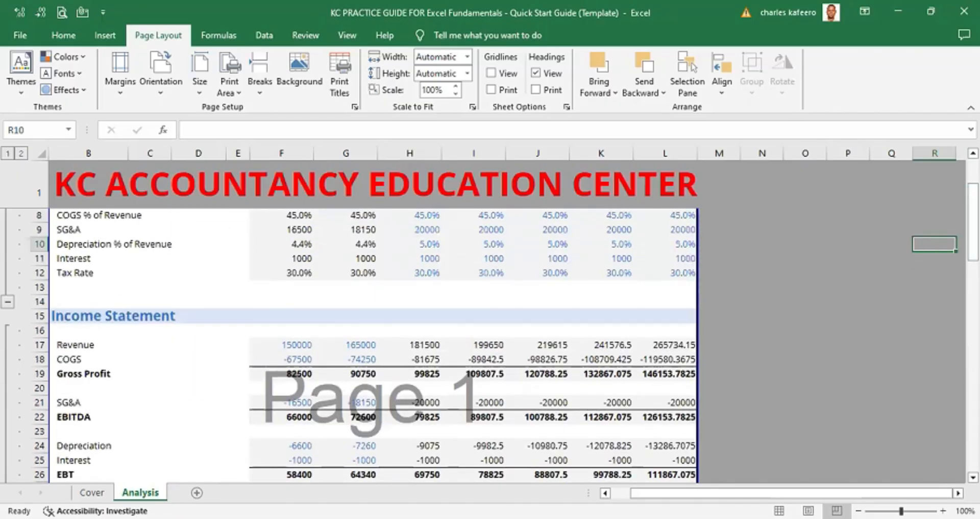
pyautogui.scroll(-1, 490, 332)
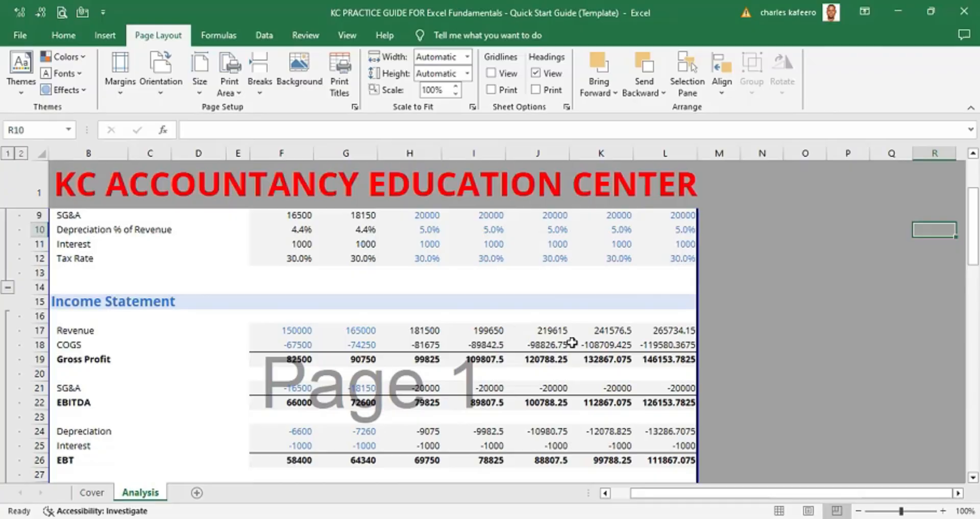
pyautogui.press('alt')
pyautogui.press('w')
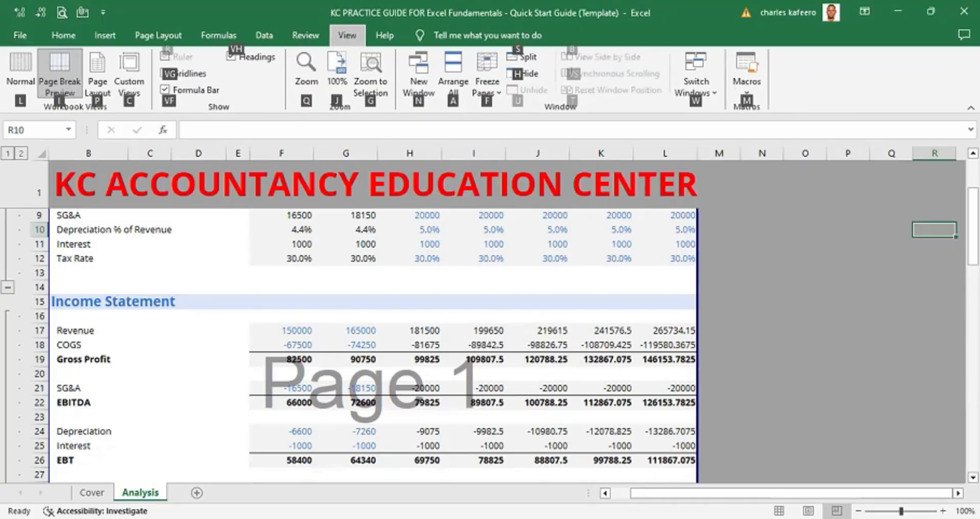
pyautogui.press('l')
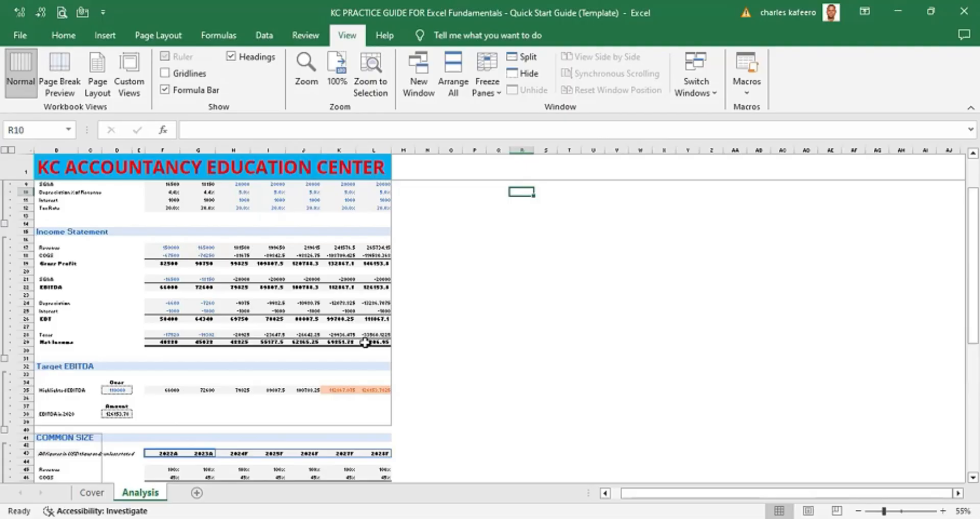
# - Reopen Page Setup's sheet settings and extend the second print area range to B41:L77, then apply
pyautogui.press('alt')
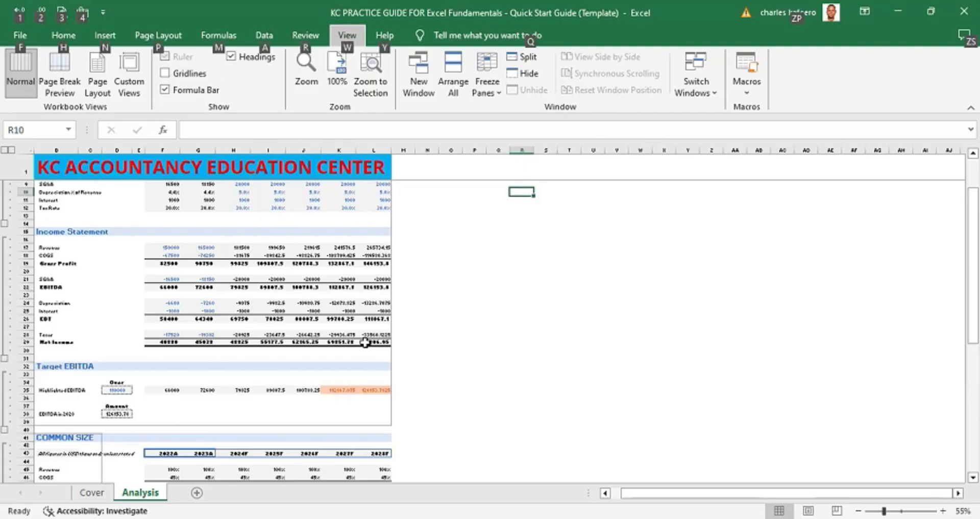
pyautogui.press('p')
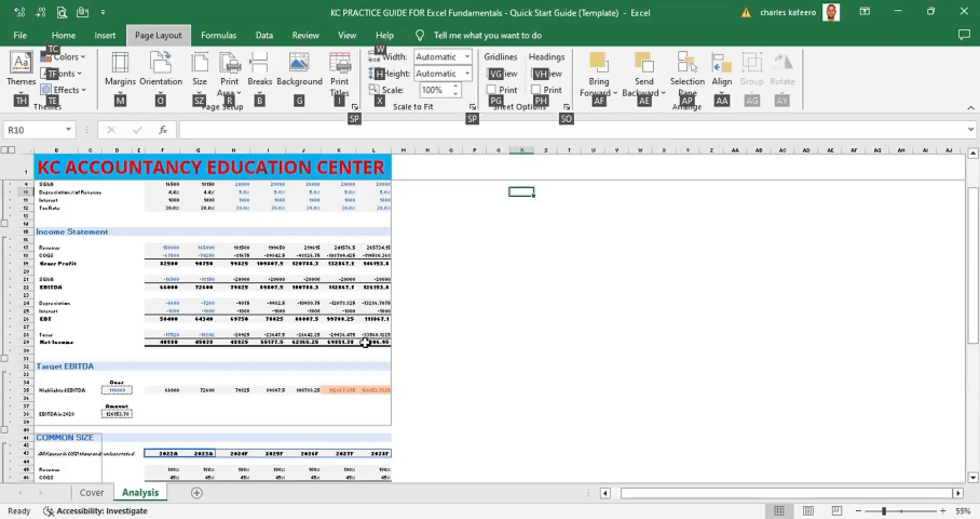
pyautogui.press('s')
pyautogui.press('p')
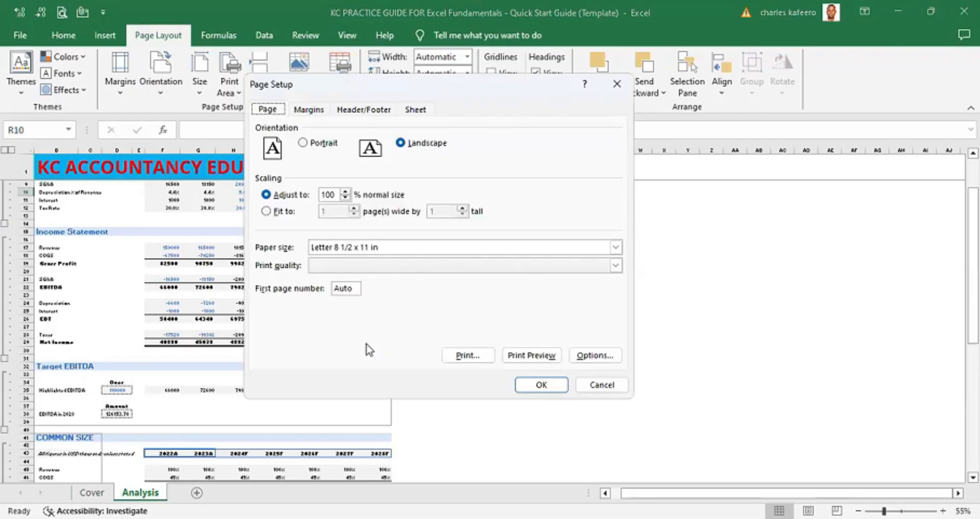
pyautogui.hotkey('ctrl', 'Tab')
pyautogui.hotkey('ctrl', 'Tab')
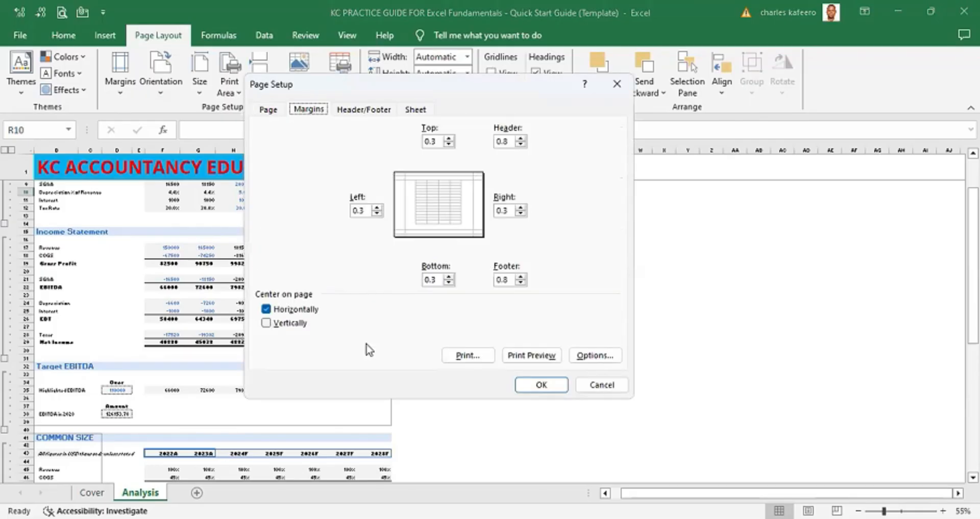
pyautogui.hotkey('ctrl', 'Tab')
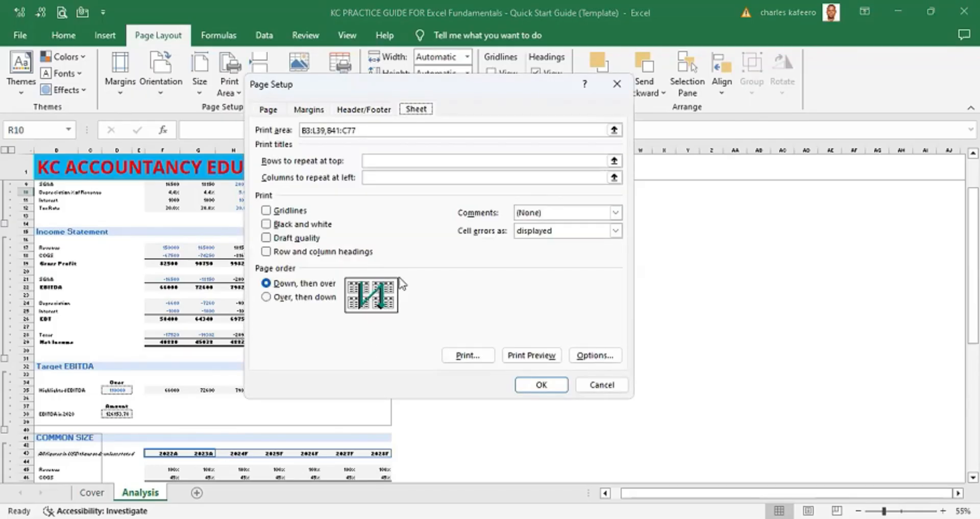
pyautogui.click(363, 130)
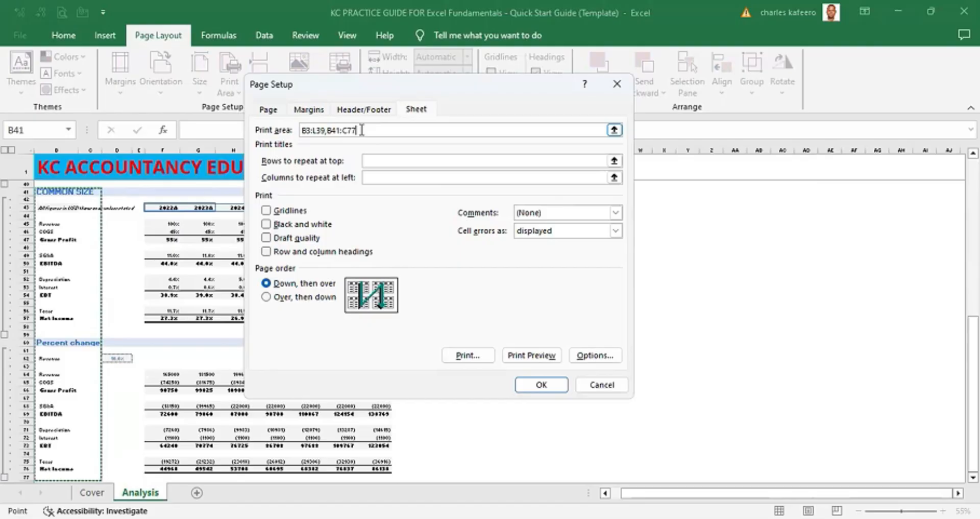
pyautogui.hotkey('shift', 'Right')
pyautogui.hotkey('shift', 'Right')
pyautogui.hotkey('shift', 'Right')
pyautogui.hotkey('shift', 'Right')
pyautogui.hotkey('shift', 'Right')
pyautogui.hotkey('shift', 'Right')
pyautogui.hotkey('shift', 'Right')
pyautogui.hotkey('shift', 'Right')
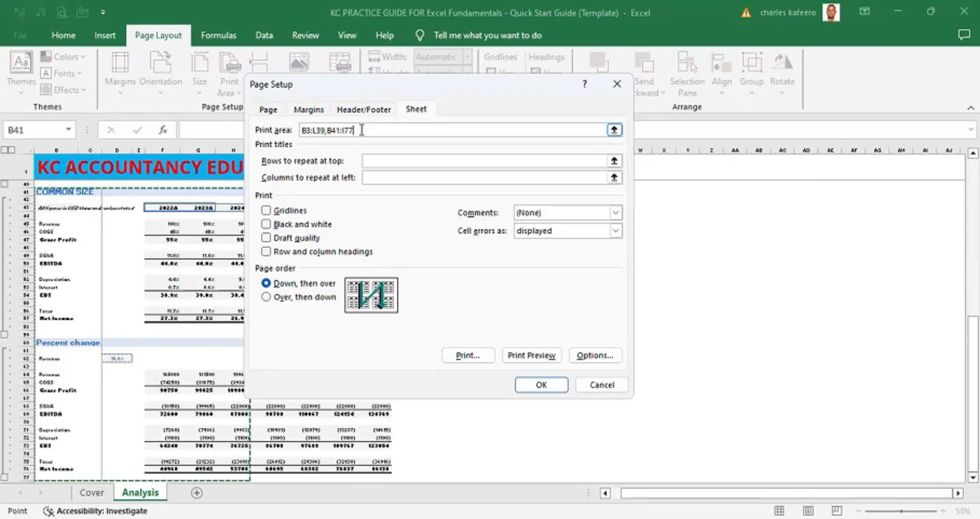
pyautogui.hotkey('shift', 'Right')
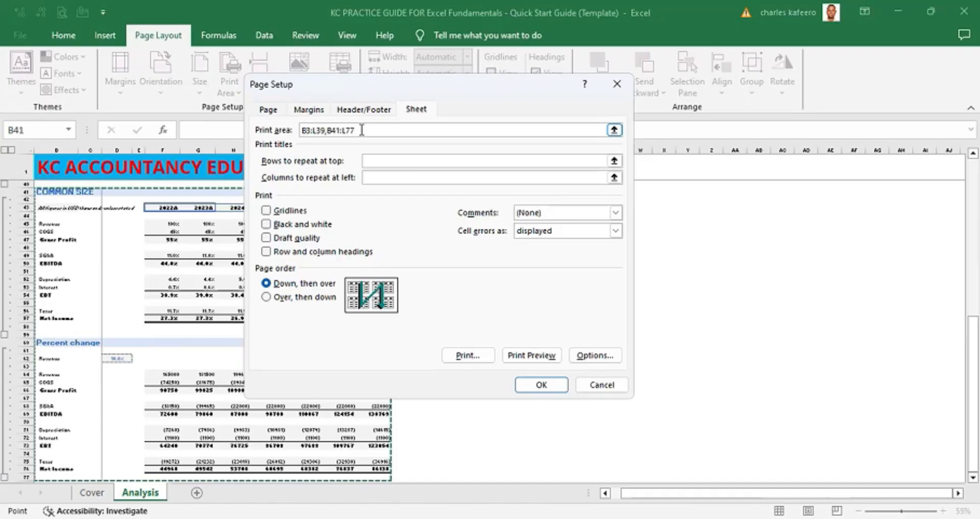
pyautogui.press('Return')
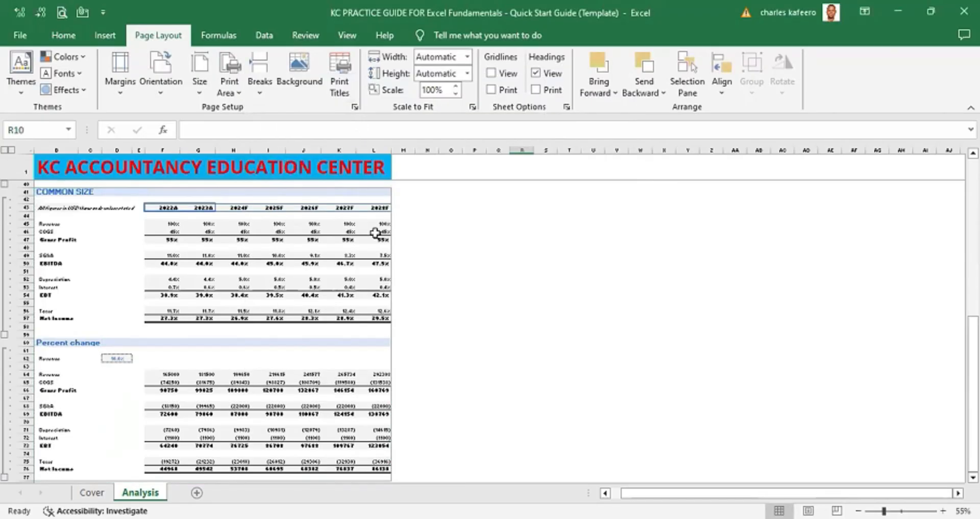
# - Switch to Page Break Preview and review the updated printed pages
pyautogui.click(487, 241)
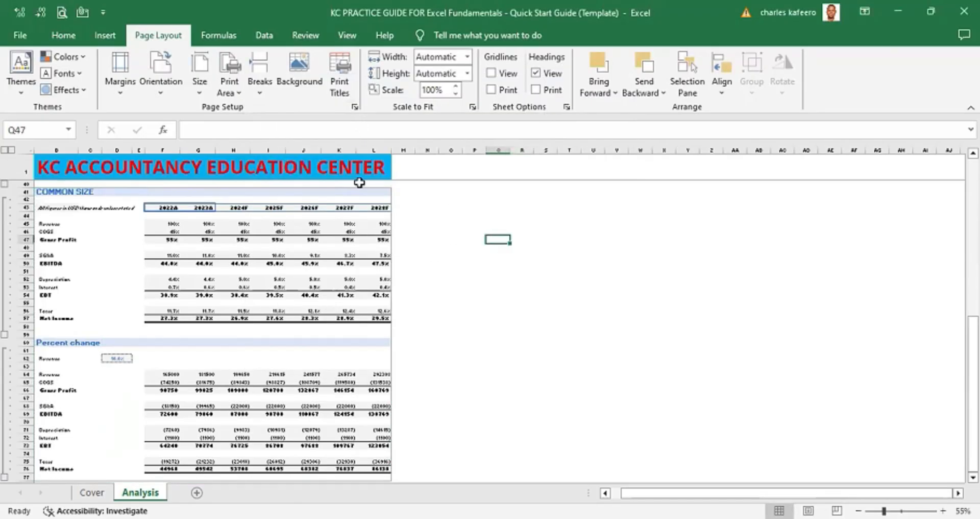
pyautogui.press('alt')
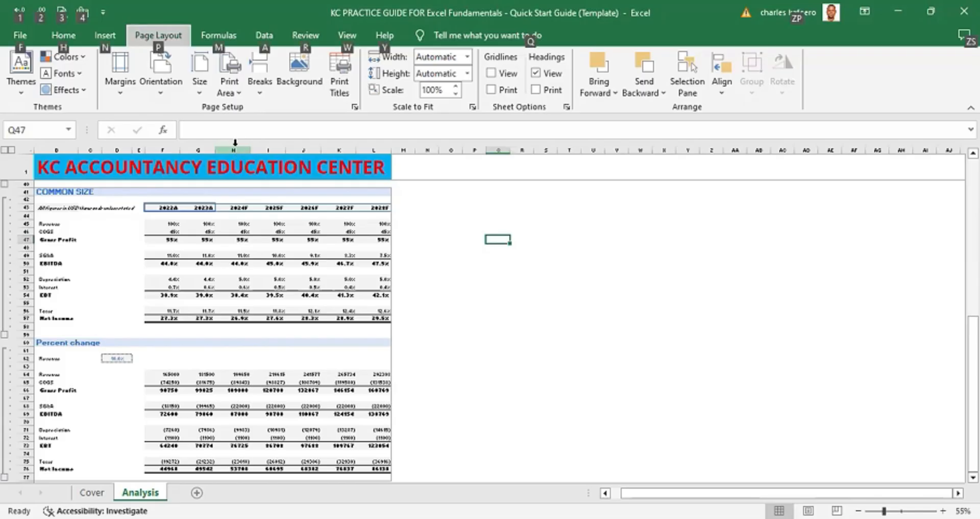
pyautogui.press('w')
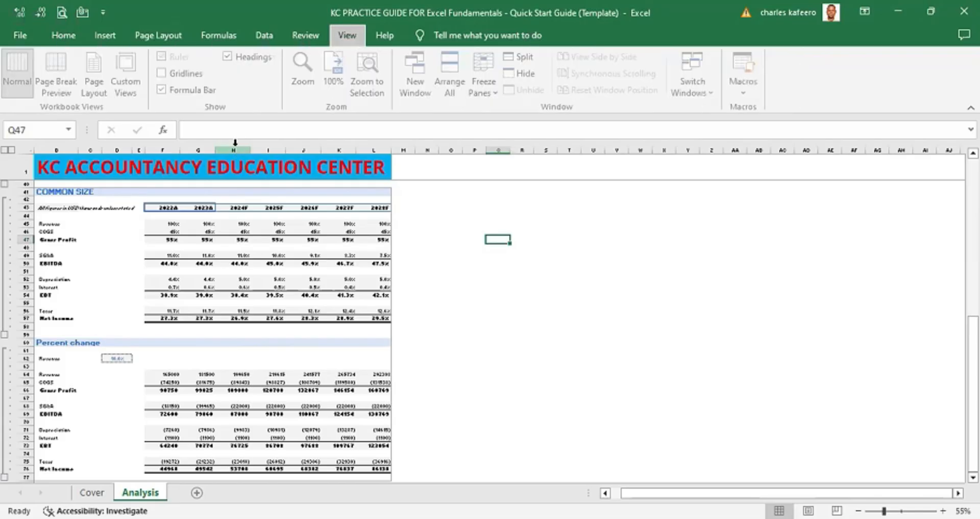
pyautogui.press('i')
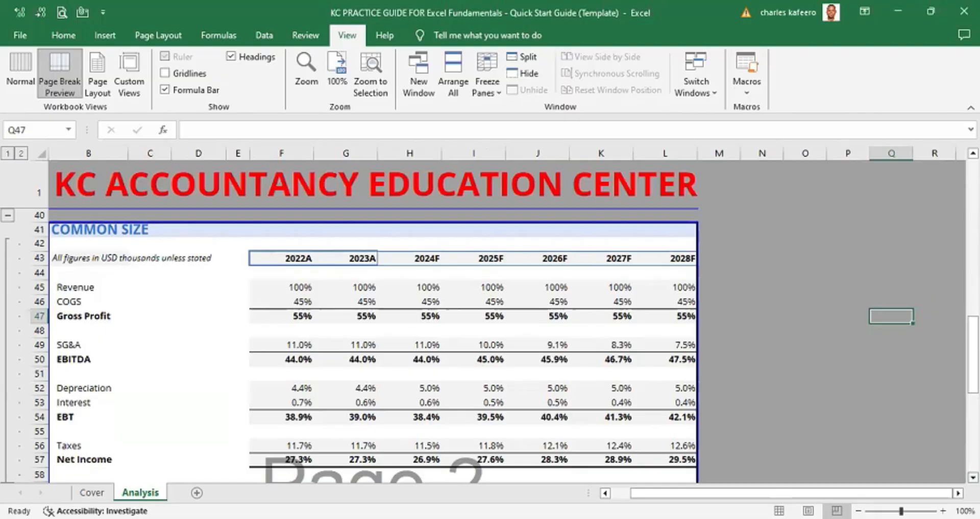
pyautogui.scroll(-4, 373, 345)
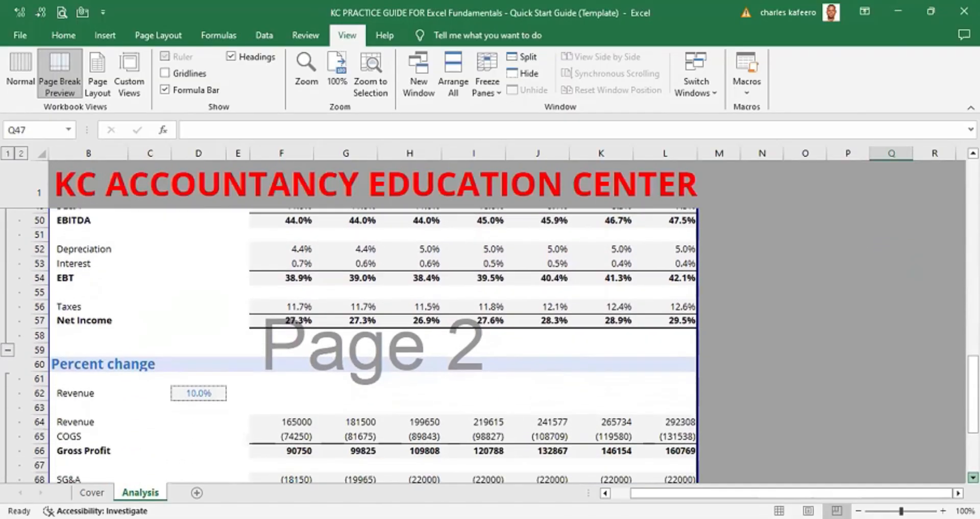
pyautogui.scroll(-8, 372, 345)
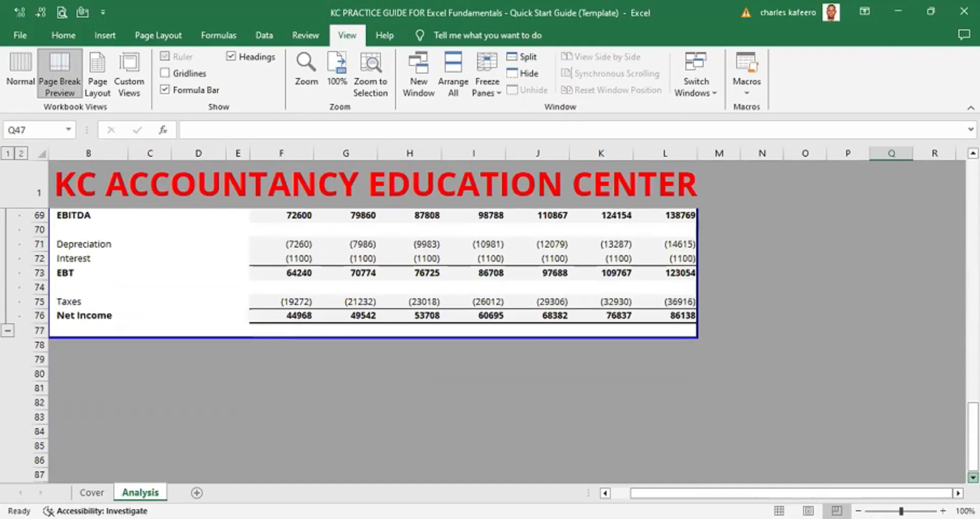
# - Set the page scaling to 80% of normal size in Page Setup
pyautogui.scroll(-1, 973, 477)
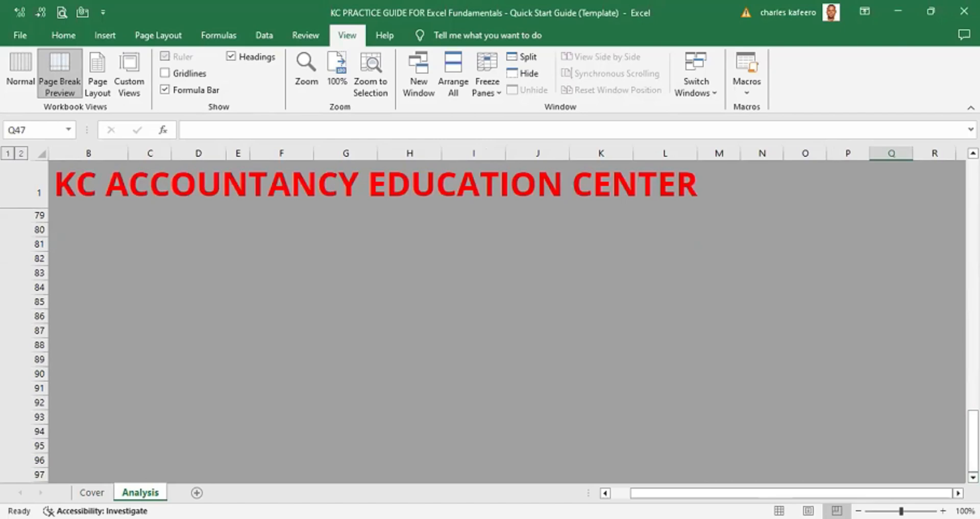
pyautogui.scroll(18, 972, 153)
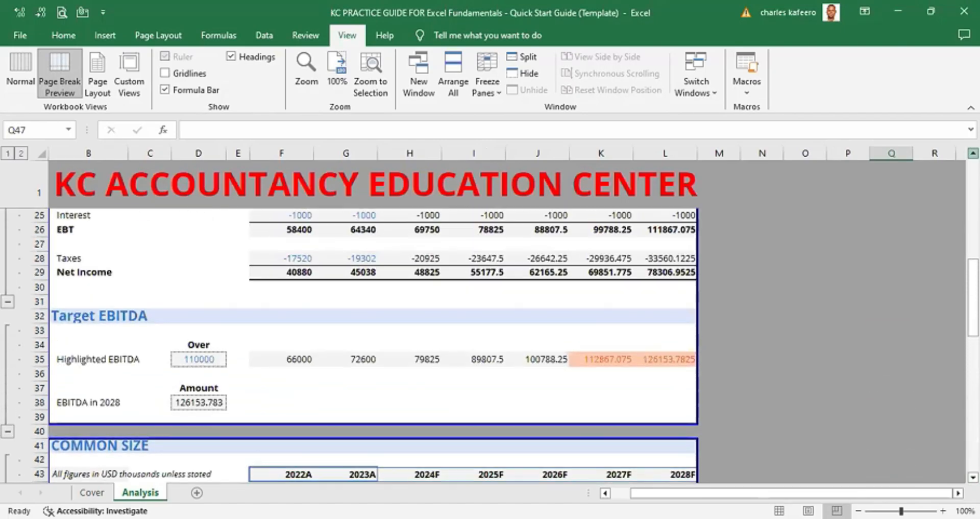
pyautogui.scroll(8, 973, 152)
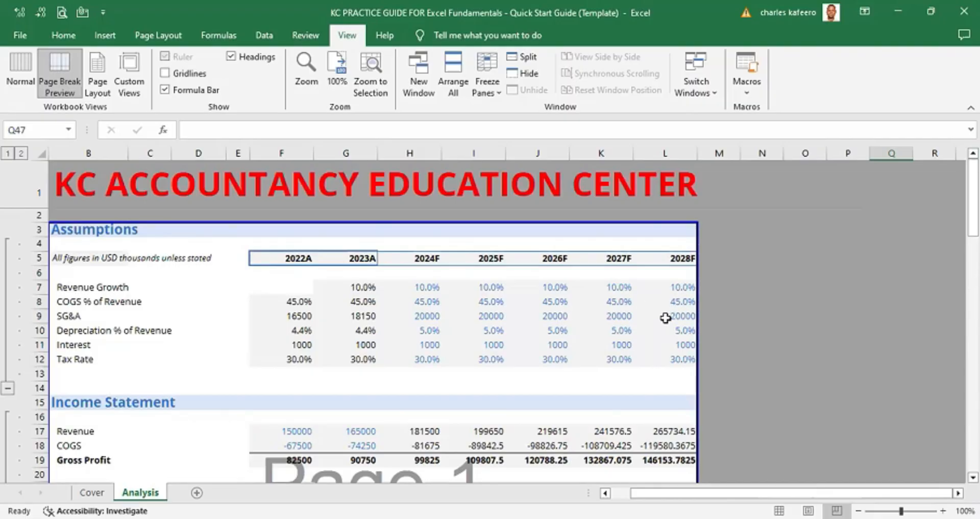
pyautogui.press('alt')
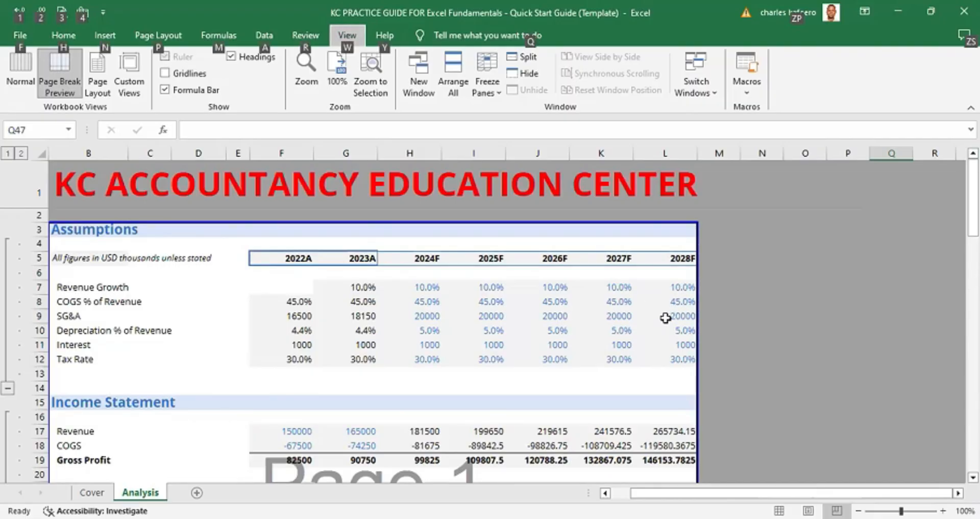
pyautogui.press('p')
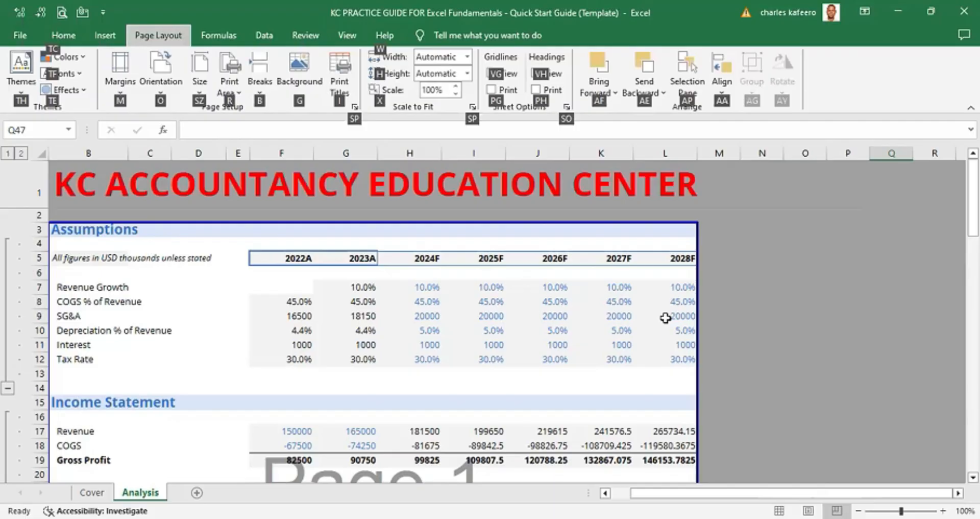
pyautogui.press('s')
pyautogui.press('p')
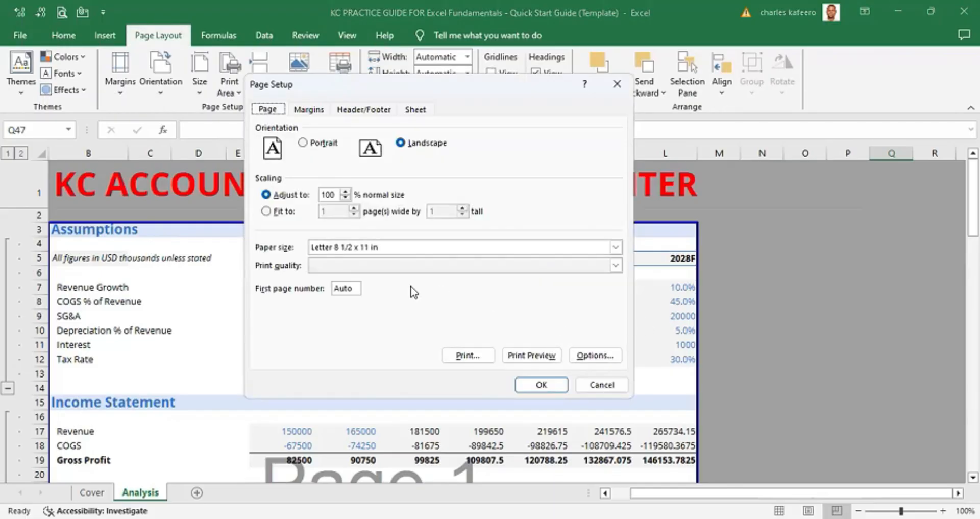
pyautogui.click(337, 195)
pyautogui.press('BackSpace')
pyautogui.press('BackSpace')
pyautogui.press('BackSpace')
pyautogui.write('80')
pyautogui.click(543, 385)
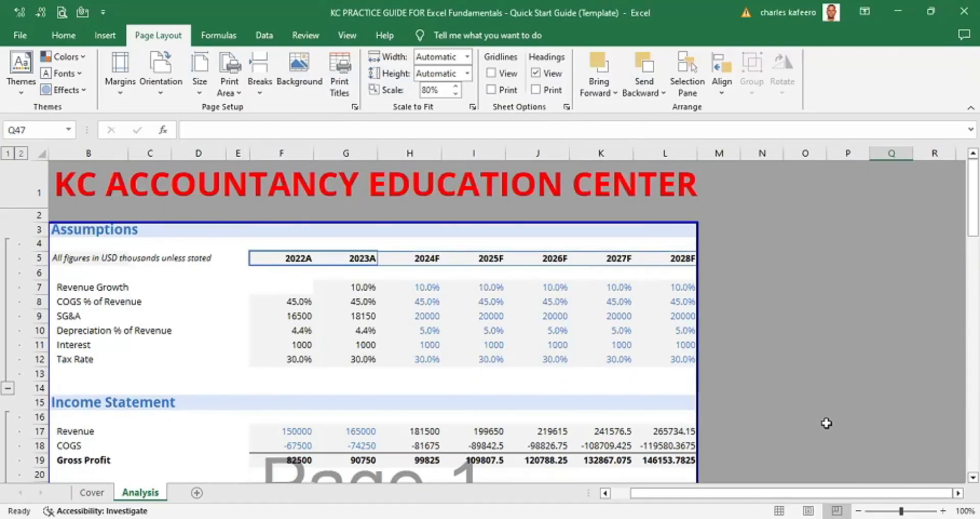
# - Reopen Page Setup and set the page scaling to 70% of normal size
pyautogui.scroll(-4, 373, 317)
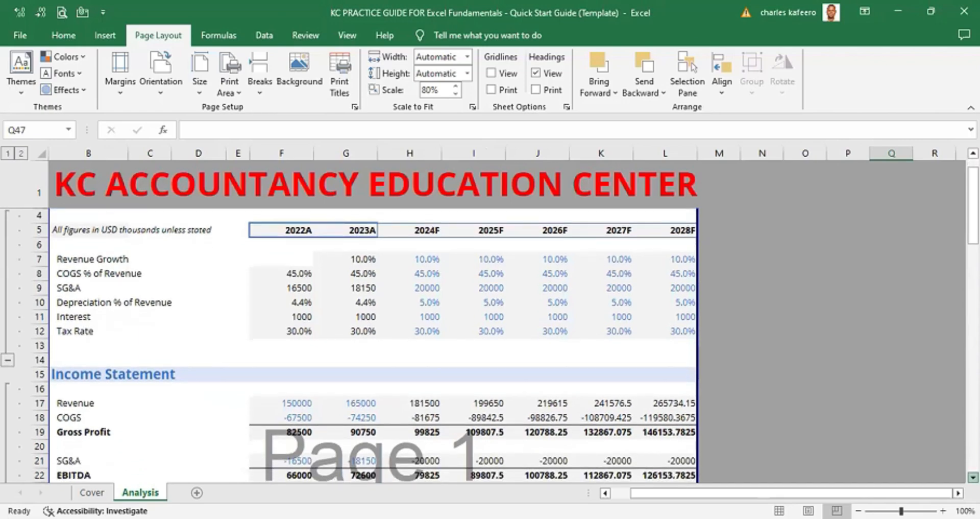
pyautogui.scroll(-4, 372, 316)
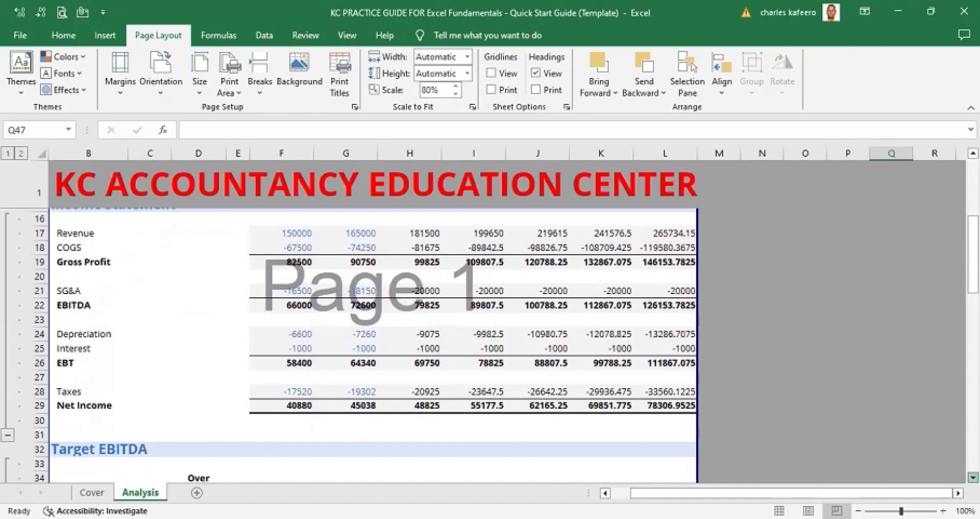
pyautogui.scroll(-3, 373, 316)
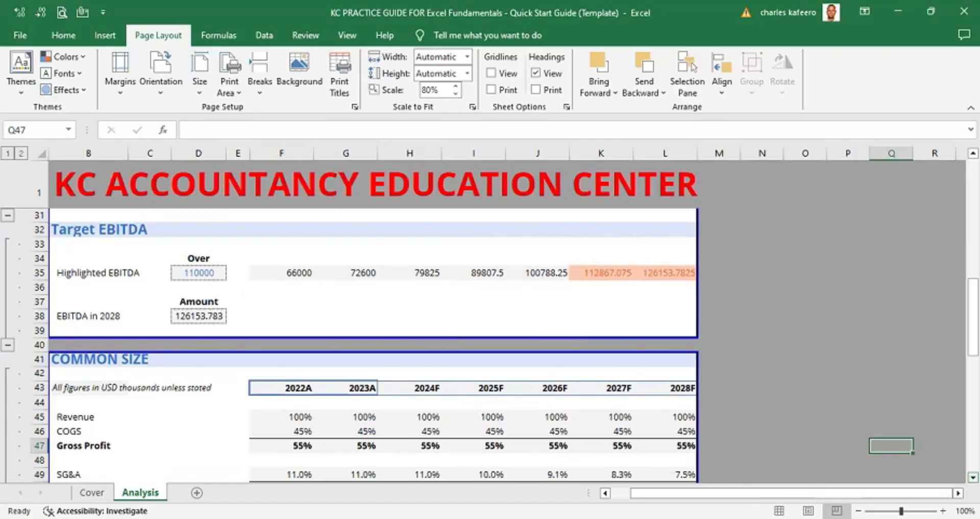
pyautogui.press('alt')
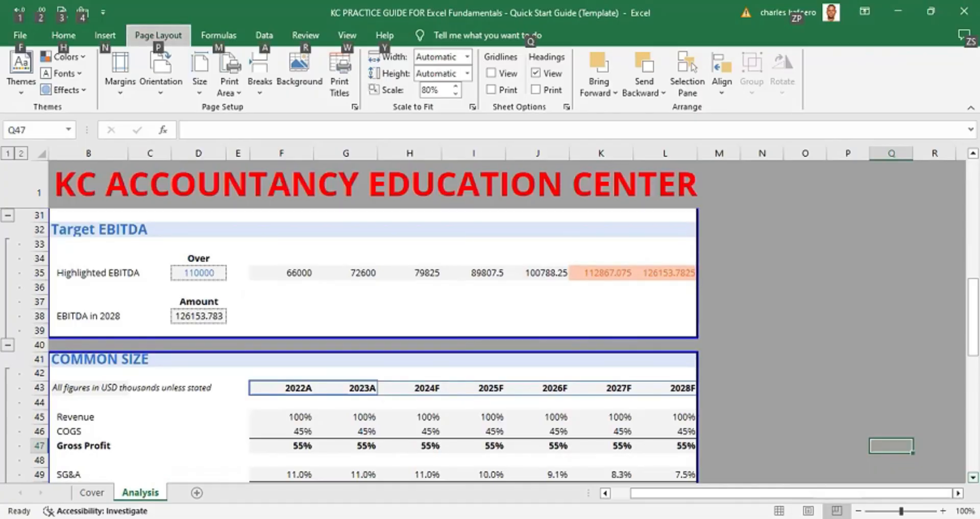
pyautogui.press('p')
pyautogui.press('s')
pyautogui.press('p')
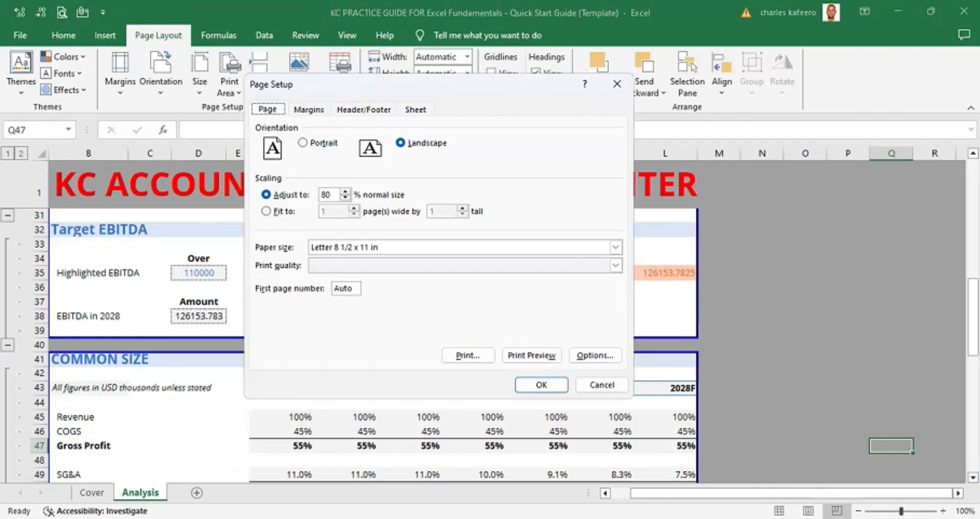
pyautogui.click(326, 193)
pyautogui.write('70')
pyautogui.press('Return')
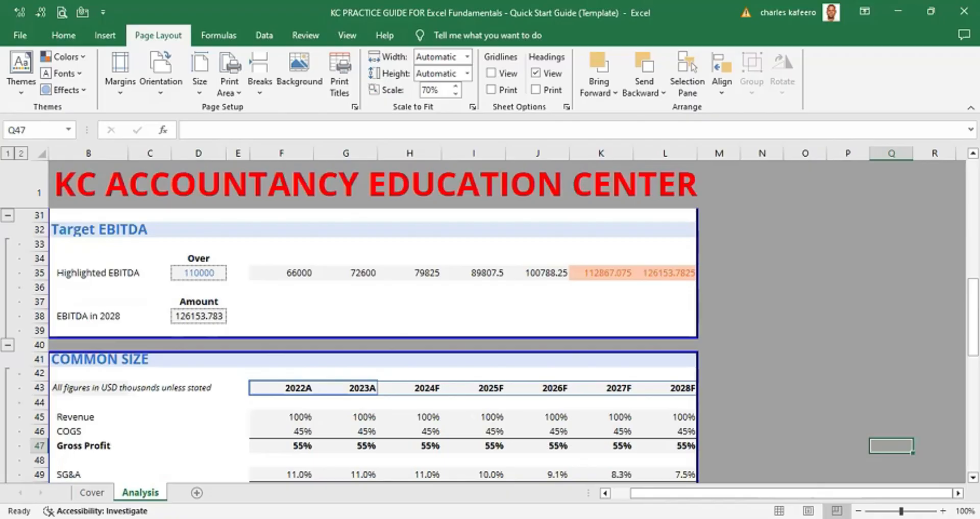
# - Switch the worksheet back to Normal view
pyautogui.press('alt')
pyautogui.press('w')
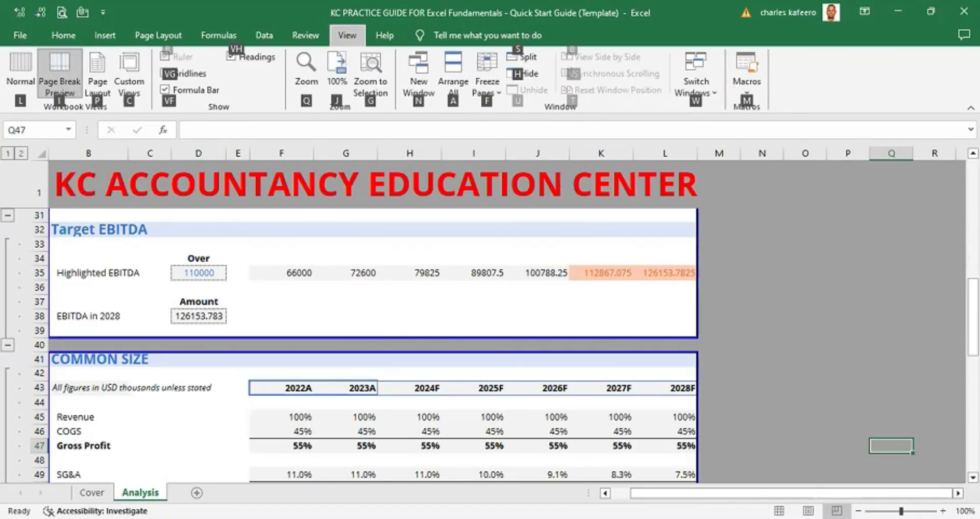
pyautogui.press('l')
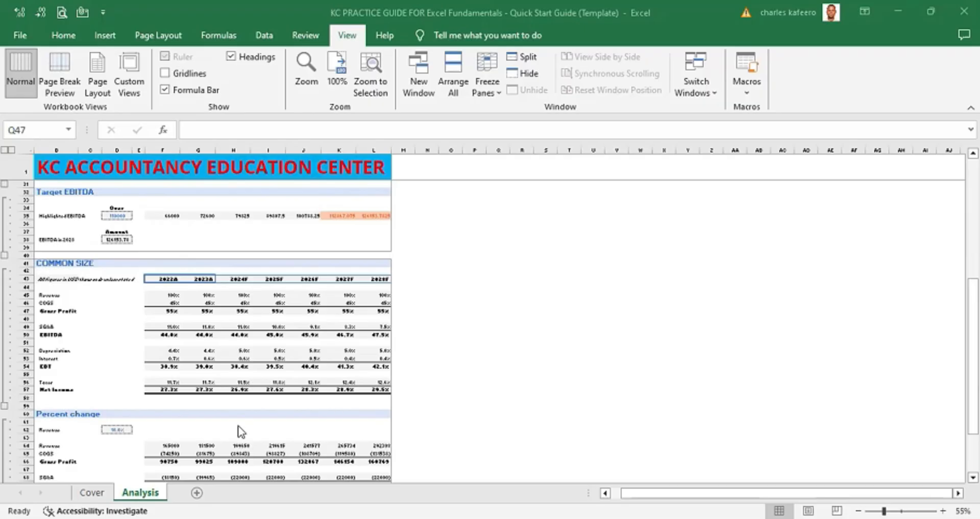
# - Select the Cover and Analysis sheets together as a group
pyautogui.click(97, 495)
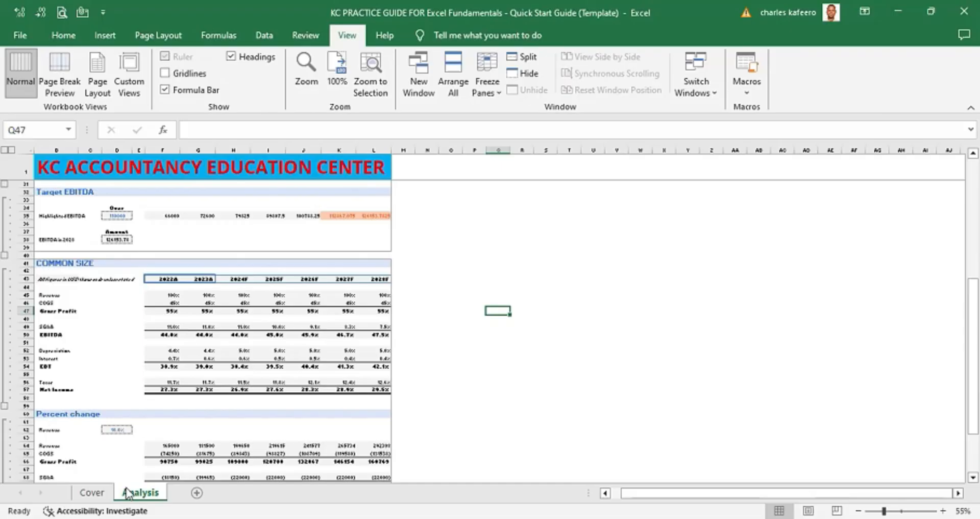
pyautogui.hotkey('ctrl', 'pageup')
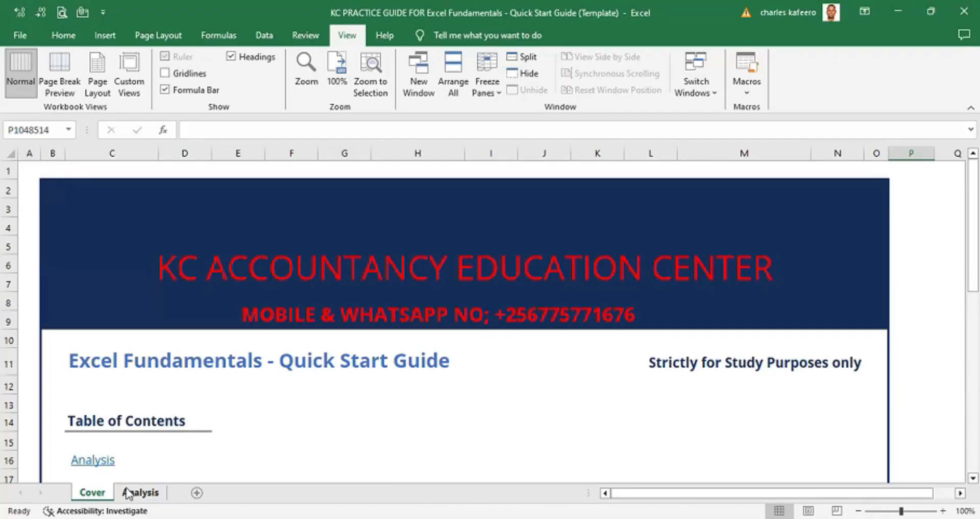
pyautogui.click(128, 493)
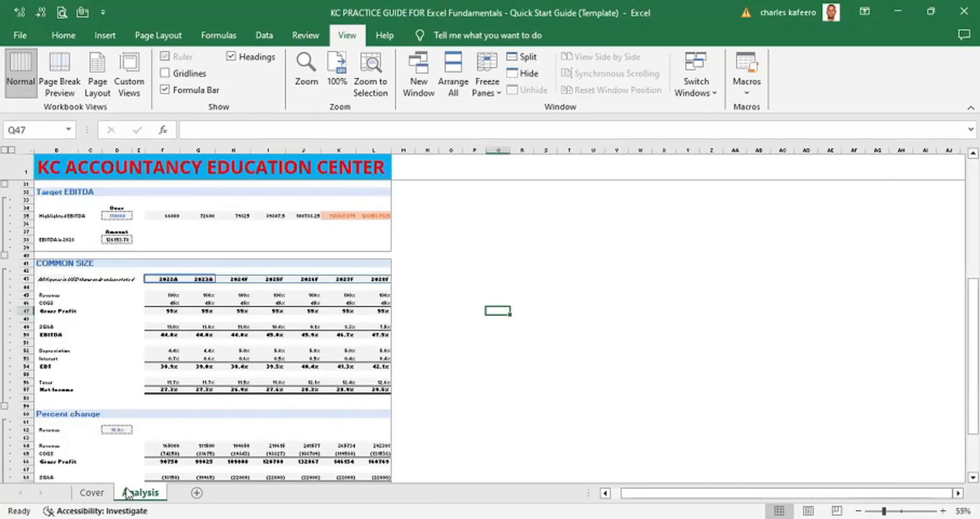
pyautogui.hotkey('ctrl', 'pageup')
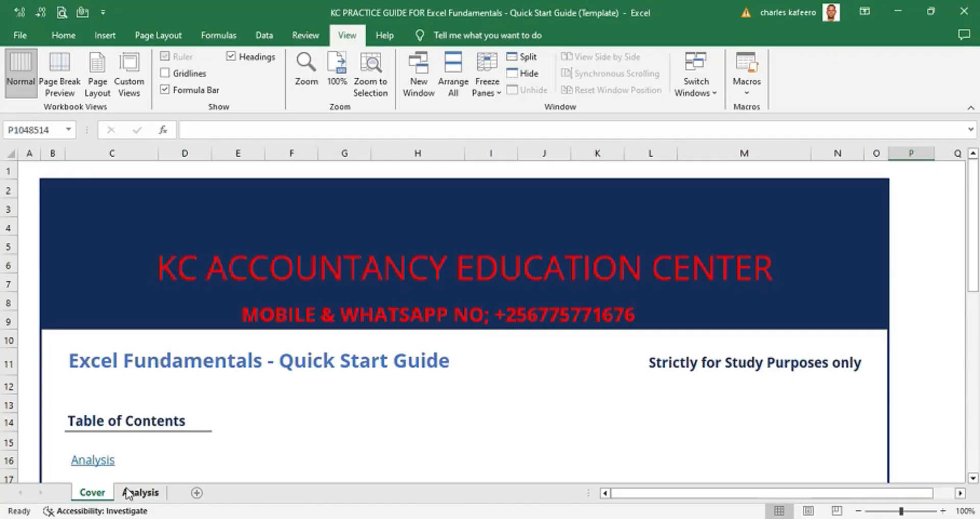
pyautogui.keyDown('ctrl'); pyautogui.click(127, 493); pyautogui.keyUp('ctrl')
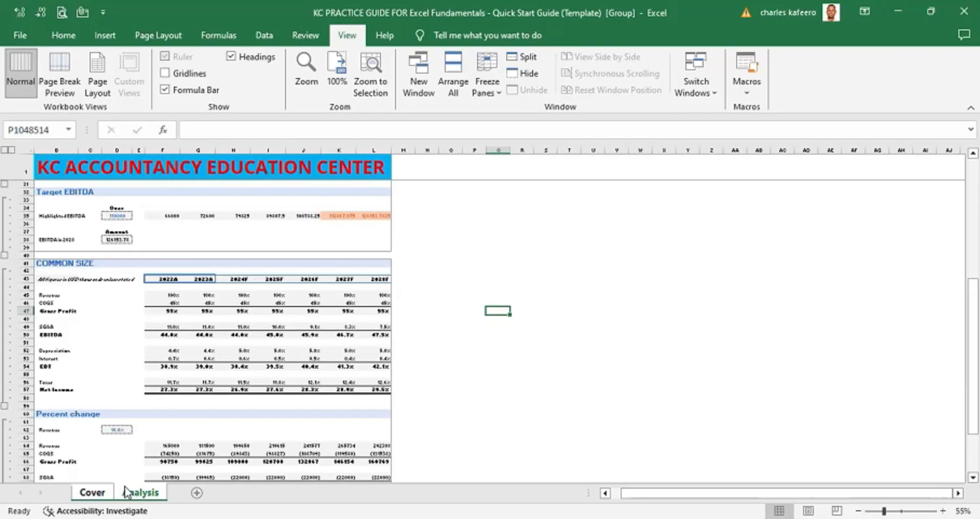
# - Open Save As, browse, and navigate to the New folder on the Desktop
pyautogui.press('alt')
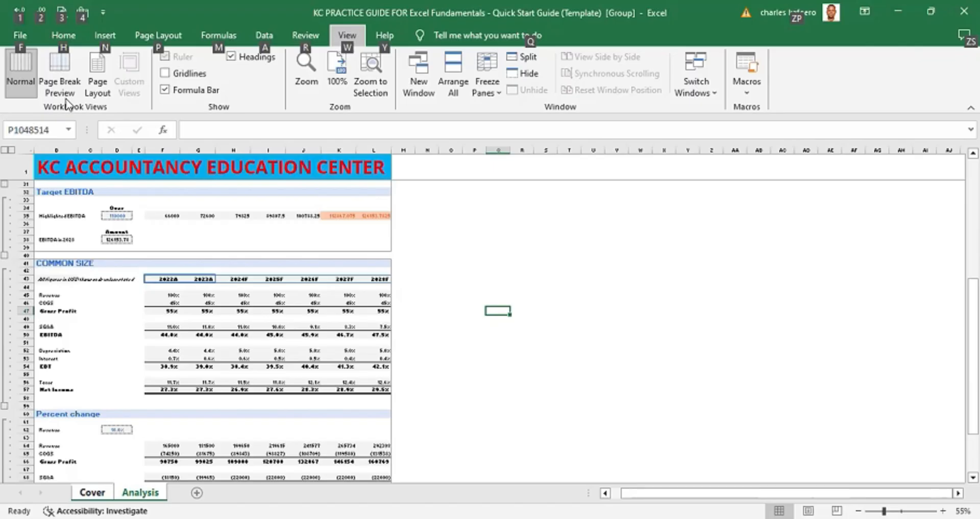
pyautogui.press('Escape')
pyautogui.hotkey('alt', 'f')
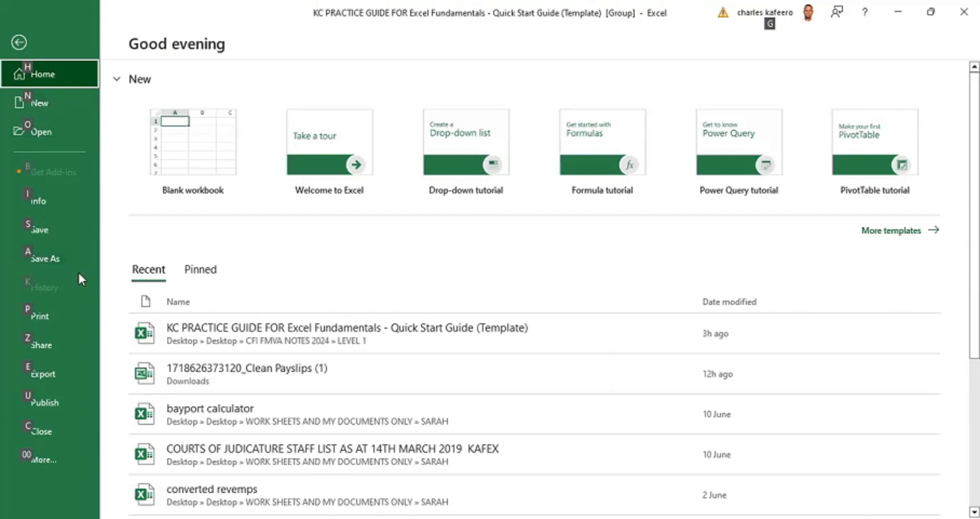
pyautogui.press('a')
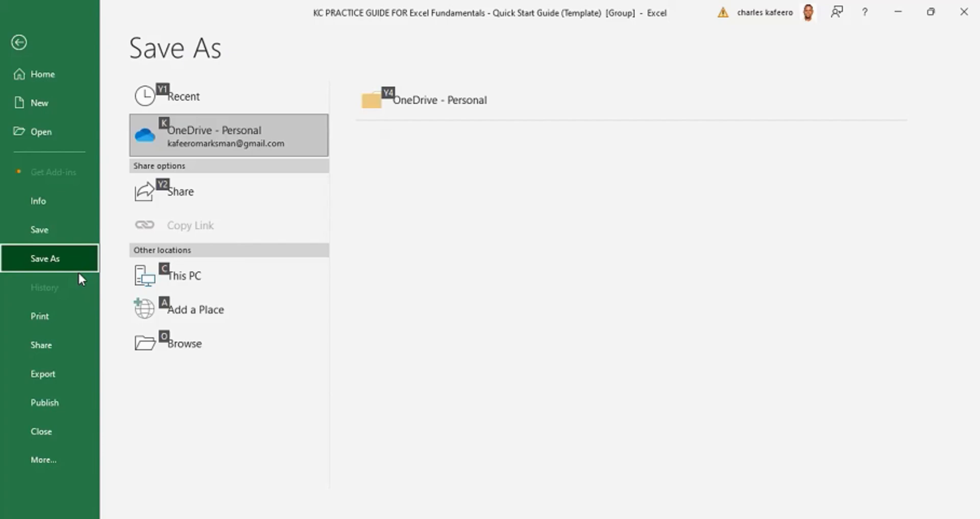
pyautogui.press('Tab')
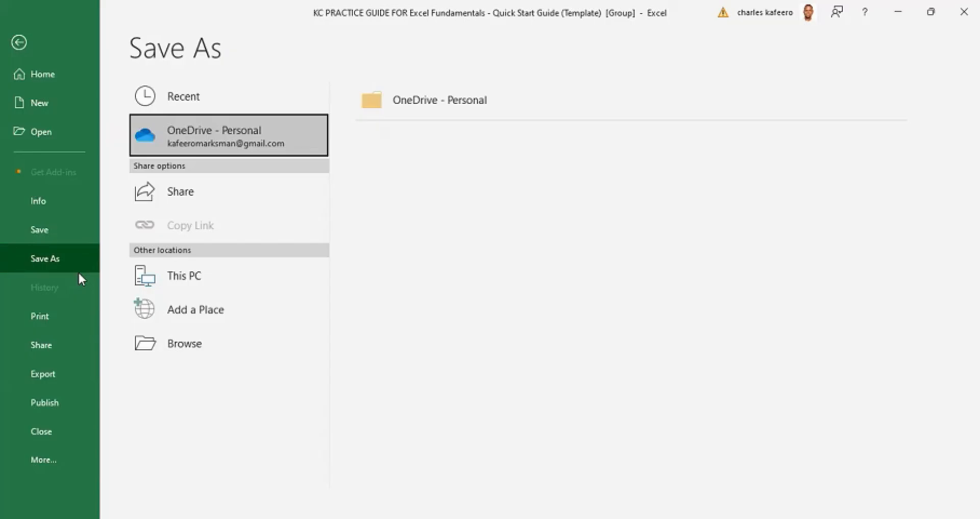
pyautogui.press('Down')
pyautogui.press('Down')
pyautogui.press('Down')
pyautogui.press('Down')
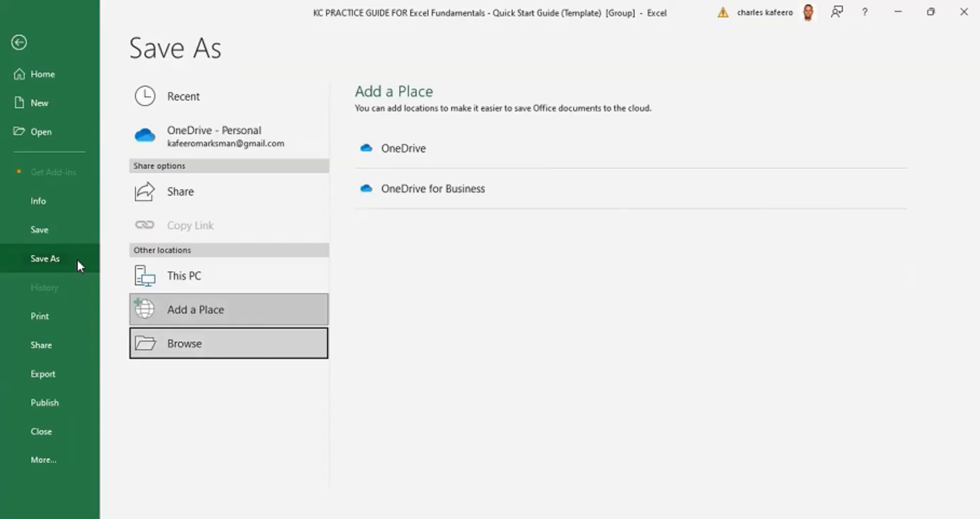
pyautogui.click(195, 350)
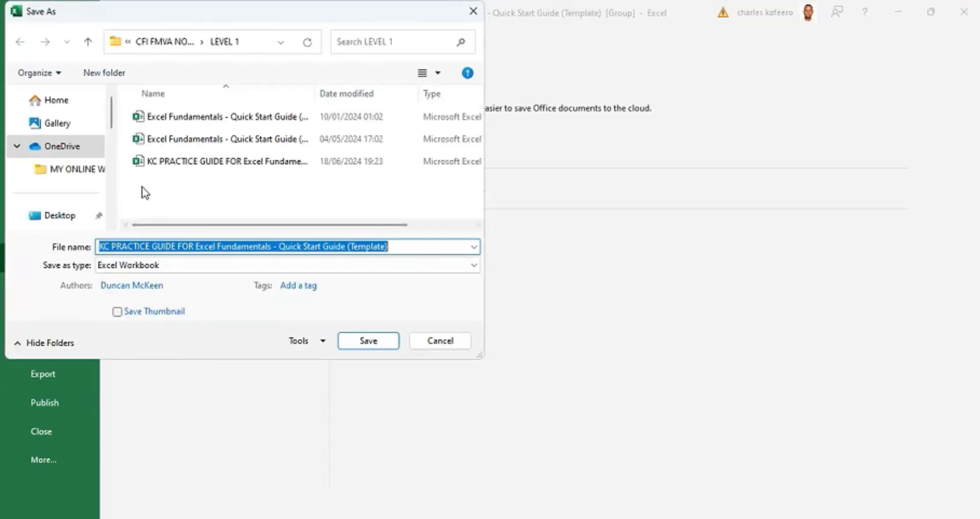
pyautogui.scroll(-1, 77, 186)
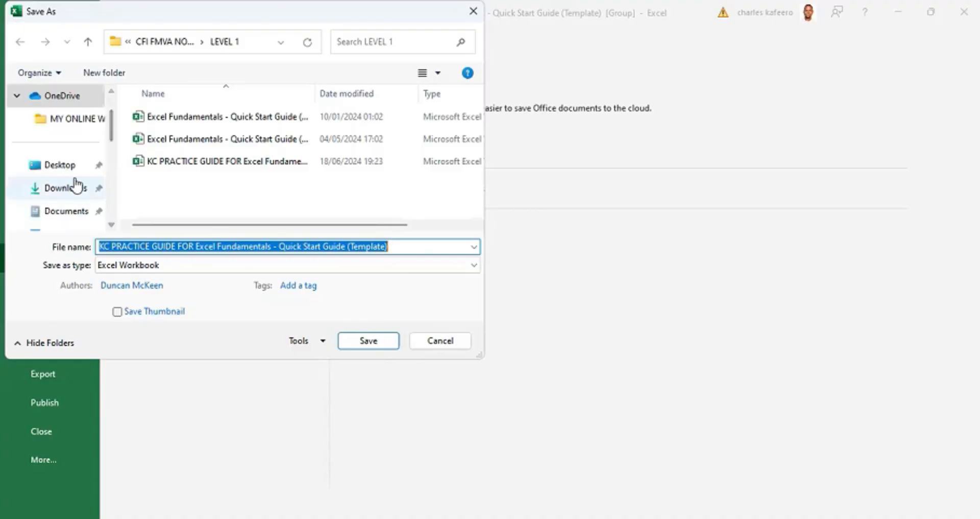
pyautogui.click(67, 172)
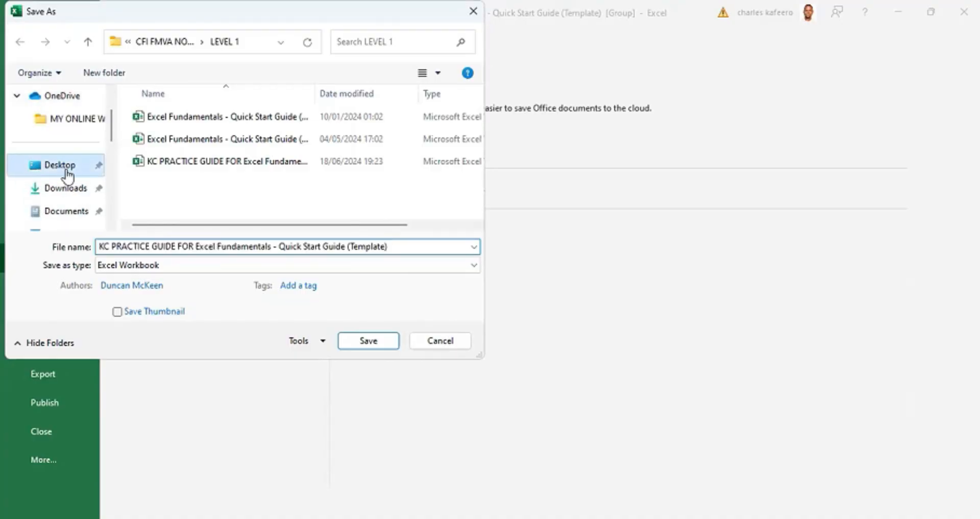
pyautogui.doubleClick(265, 137)
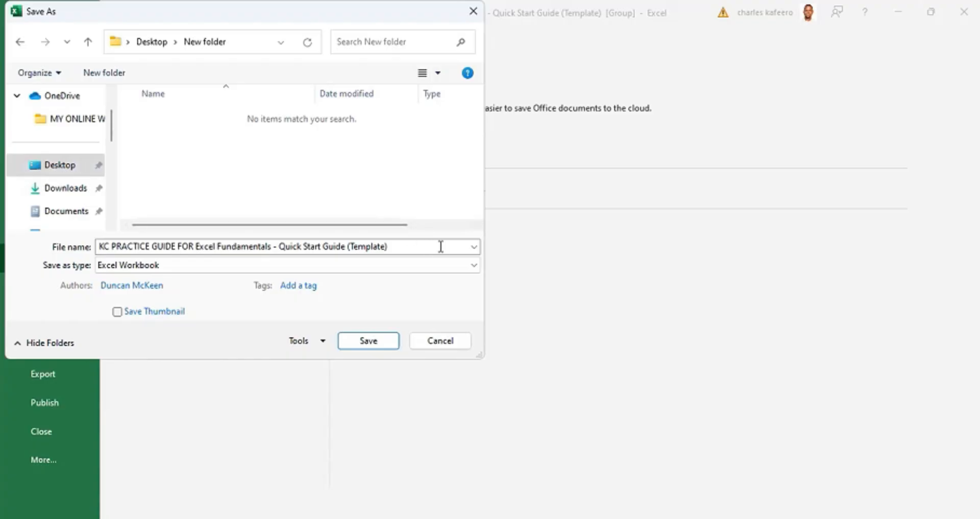
# - Set the file type to PDF and save the grouped sheets with the existing file name
pyautogui.click(472, 262)
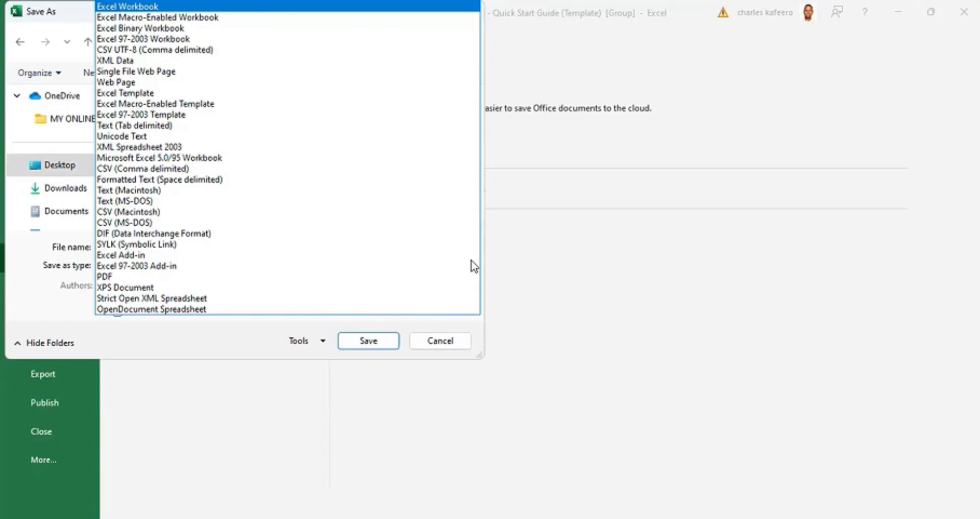
pyautogui.click(111, 276)
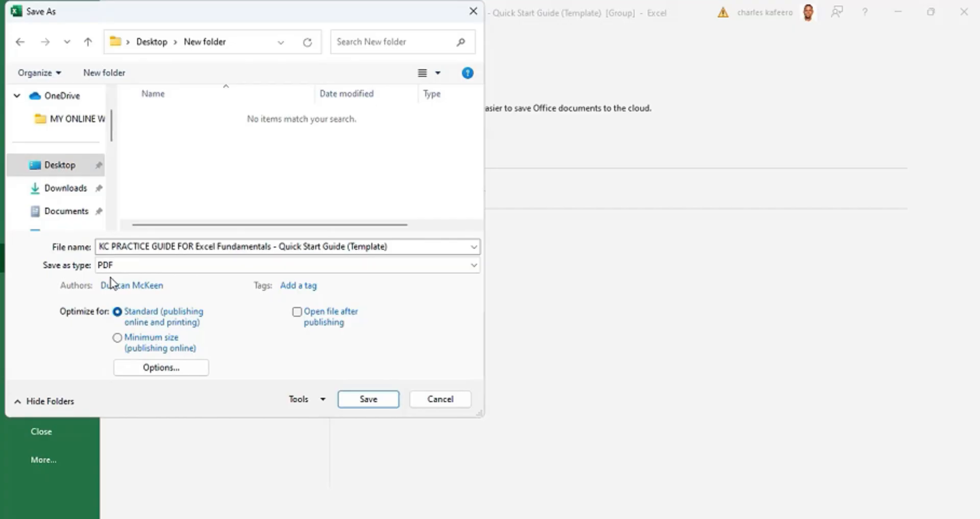
pyautogui.click(111, 283)
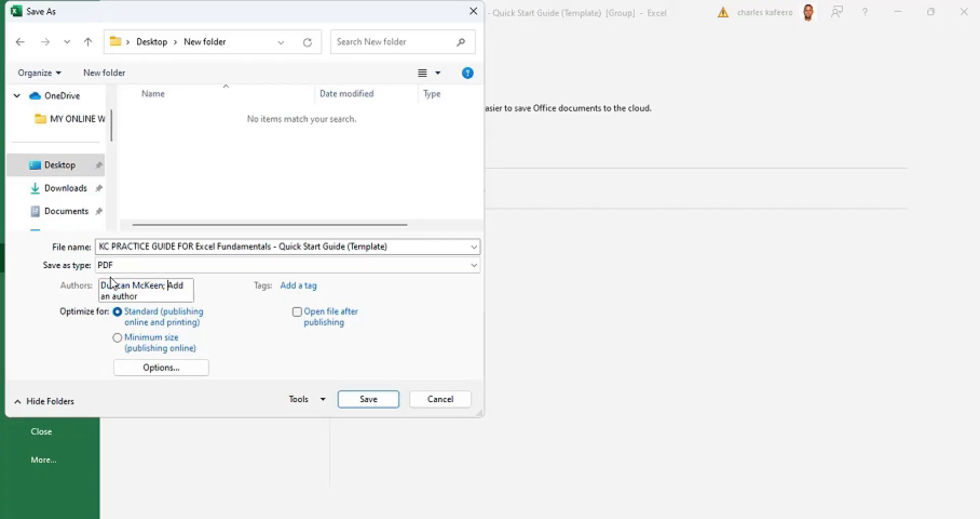
pyautogui.press('Tab')
pyautogui.press('Tab')
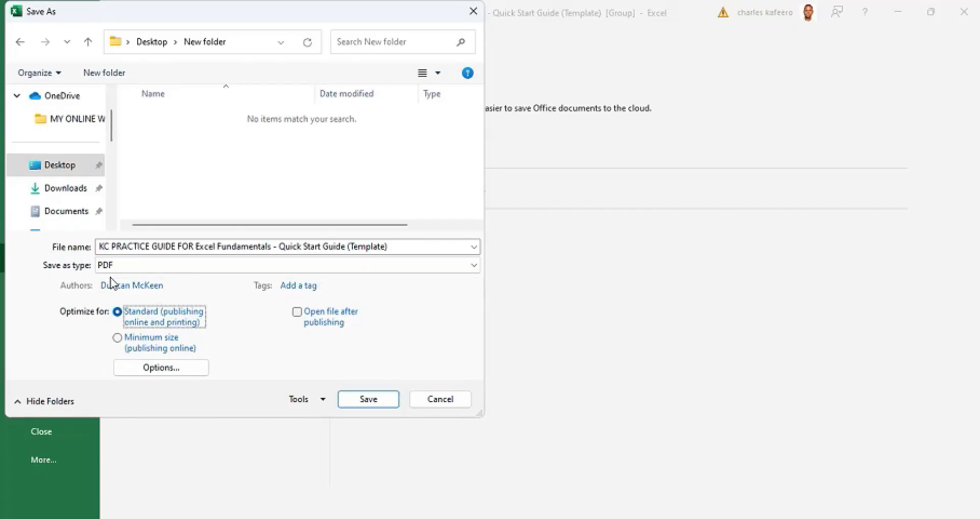
pyautogui.press('Tab')
pyautogui.press('Tab')
pyautogui.press('Tab')
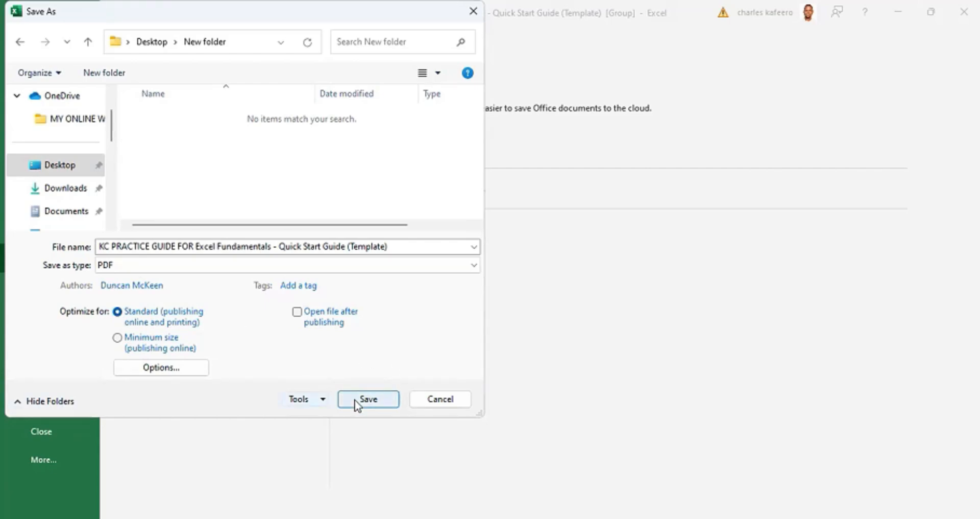
pyautogui.click(367, 398)
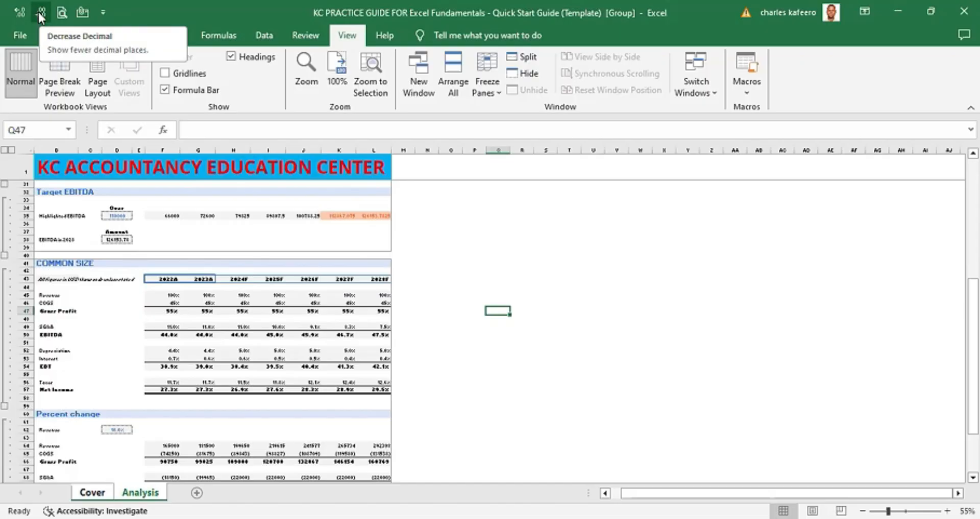
pyautogui.press('alt')
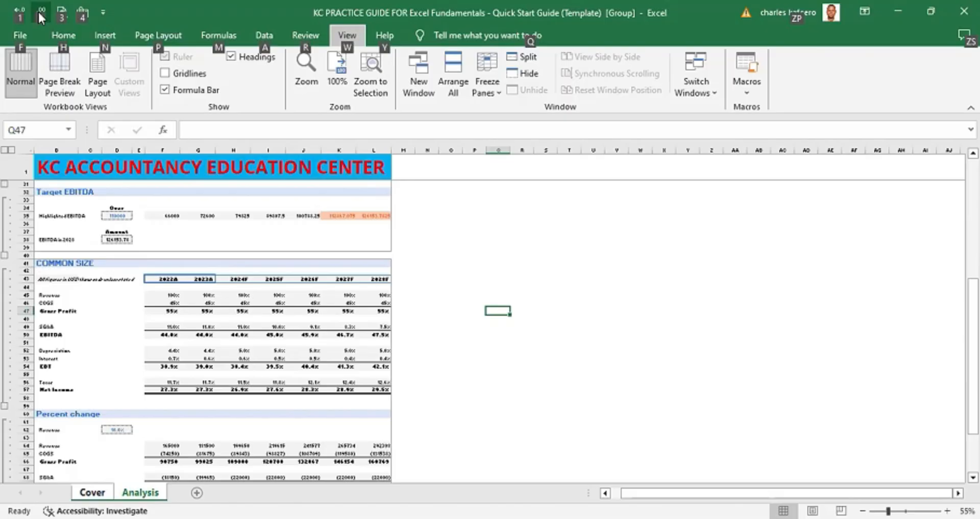
pyautogui.press('f')
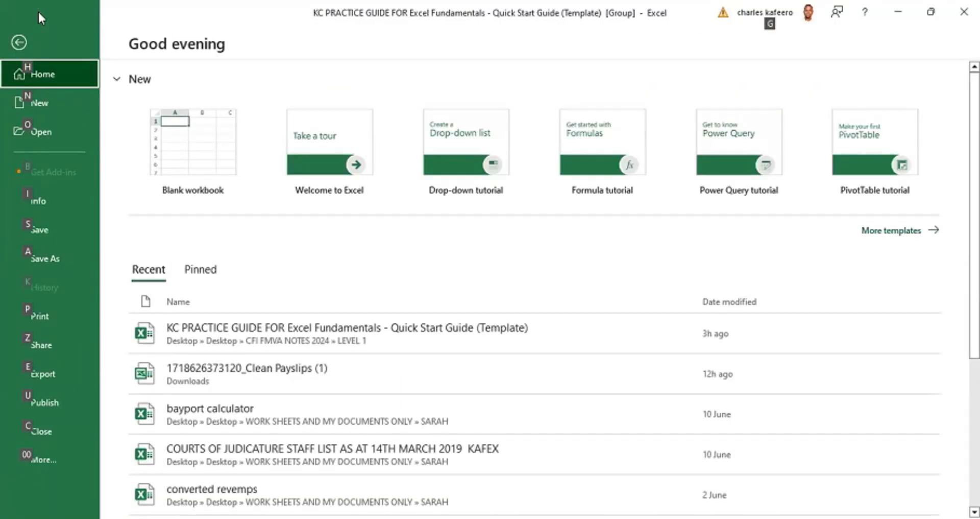
pyautogui.press('o')
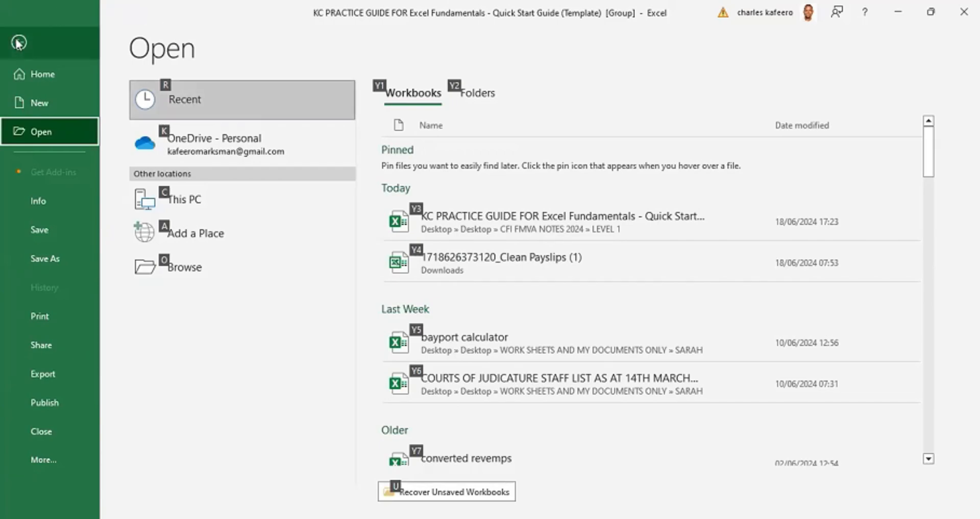
pyautogui.press('Escape')
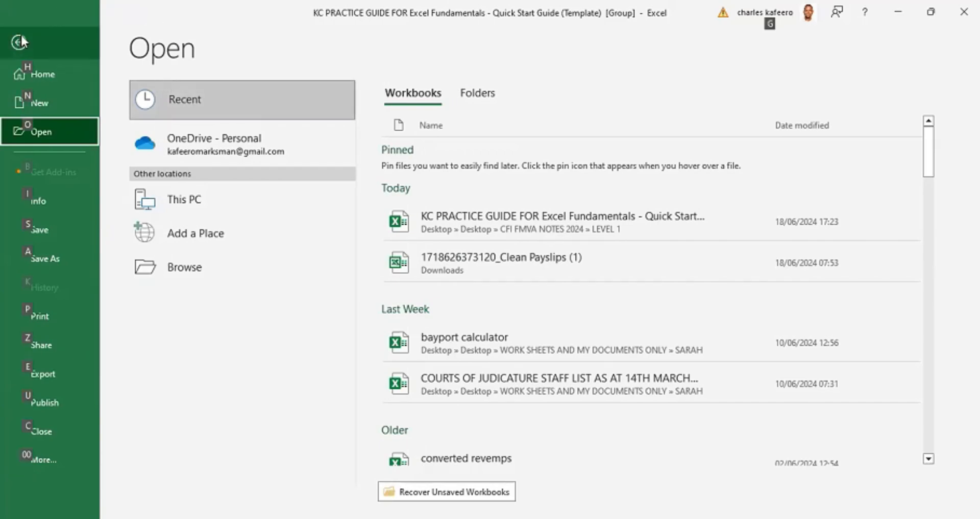
pyautogui.press('Escape')
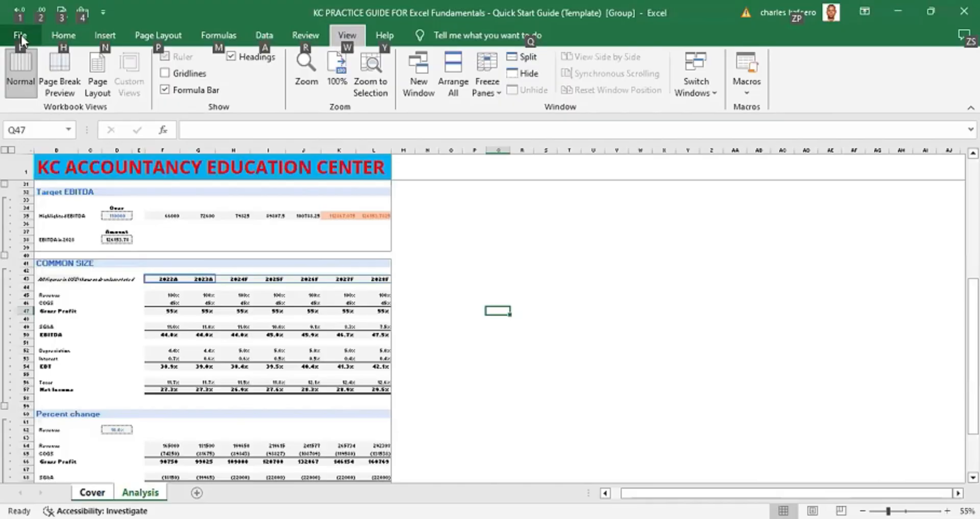
# - Open Excel Options and go to the Quick Access Toolbar settings
pyautogui.press('f')
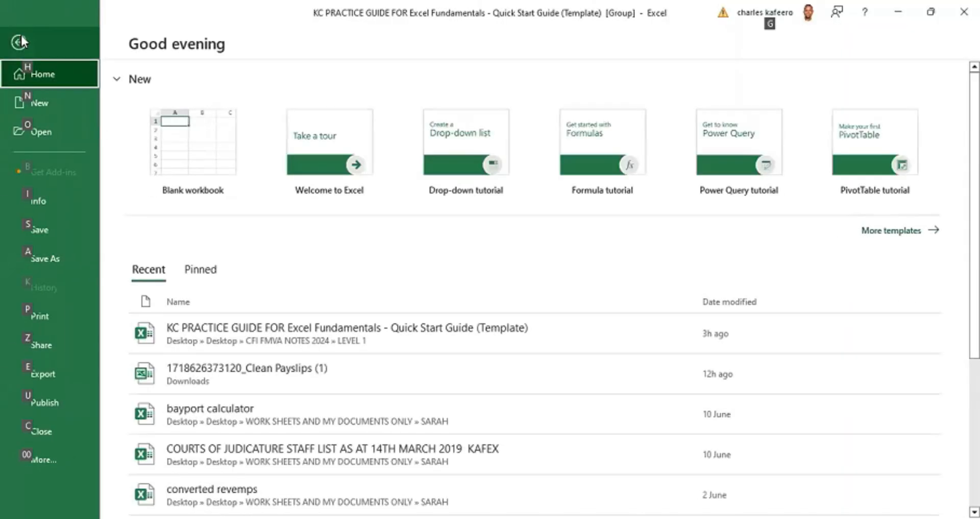
pyautogui.press('0')
pyautogui.press('0')
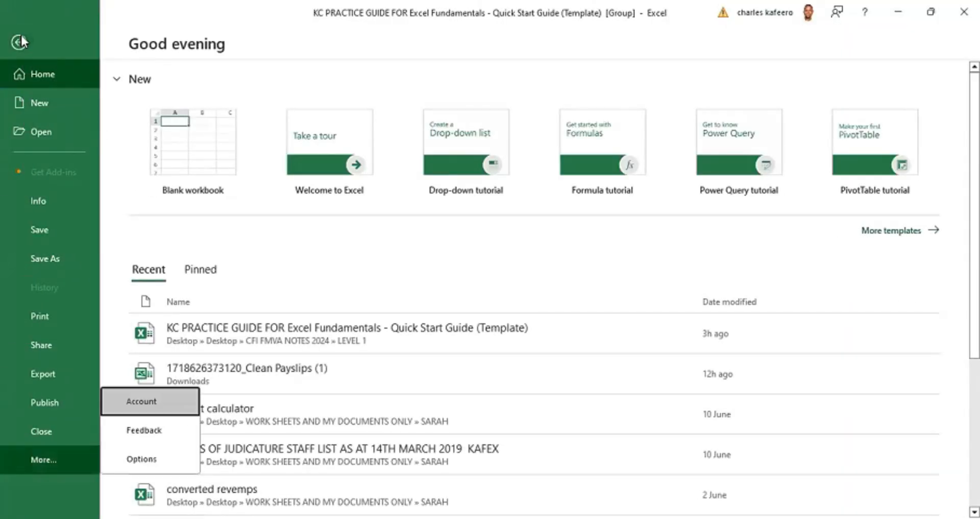
pyautogui.press('Down')
pyautogui.press('Down')
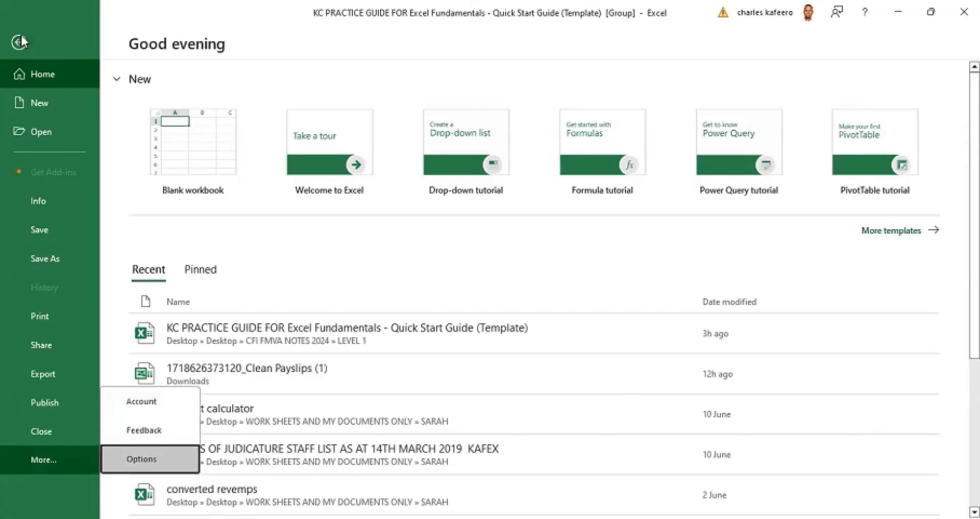
pyautogui.press('Return')
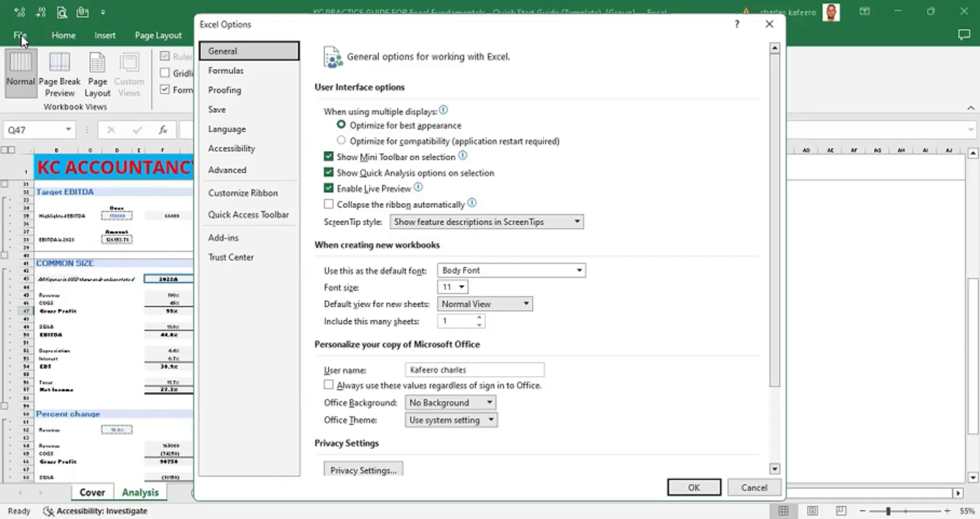
pyautogui.press('Down')
pyautogui.press('Down')
pyautogui.press('Down')
pyautogui.press('Down')
pyautogui.press('Down')
pyautogui.press('Down')
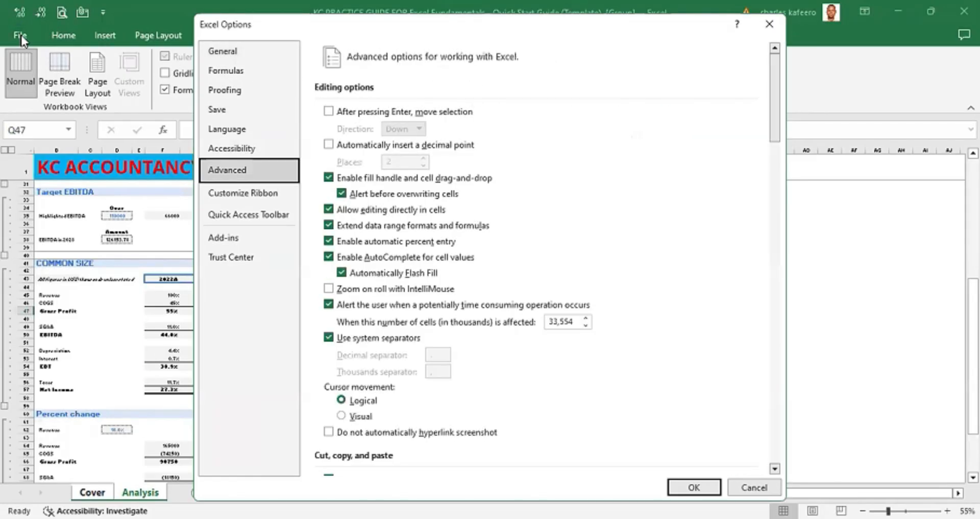
pyautogui.click(243, 215)
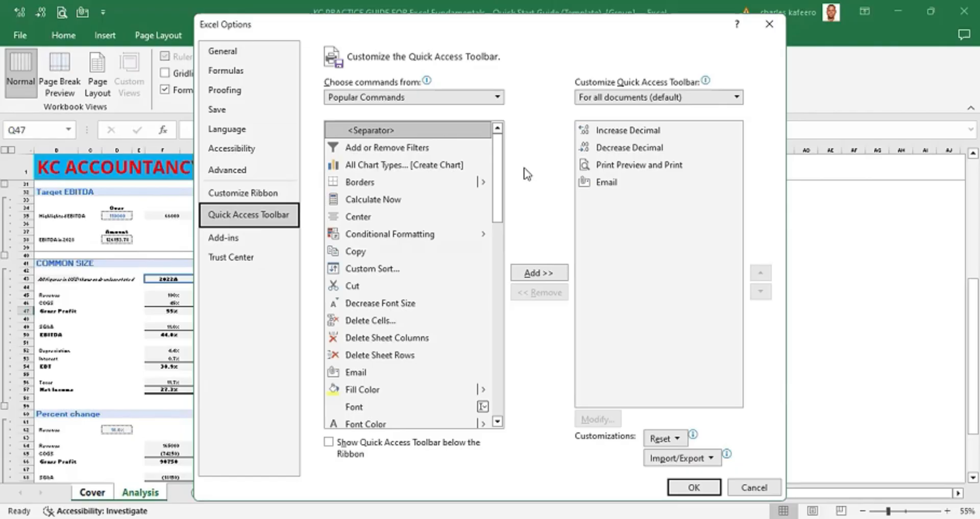
# - Choose commands from the Print Preview Tab list and add a print command to the Quick Access Toolbar
pyautogui.click(497, 98)
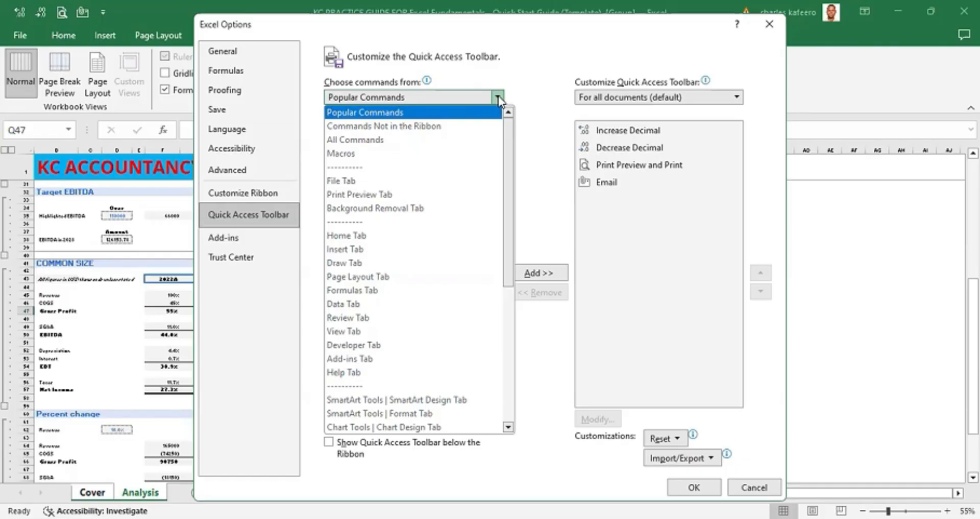
pyautogui.press('p')
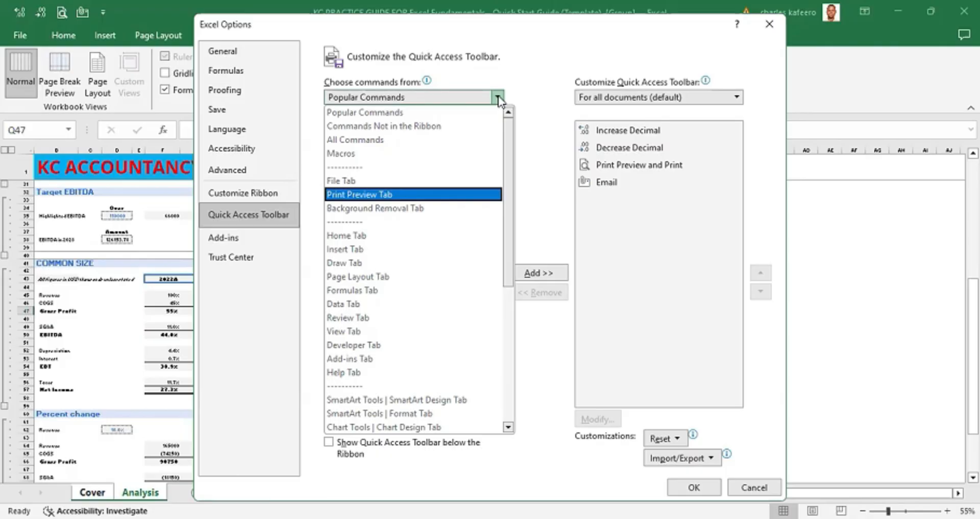
pyautogui.press('Down')
pyautogui.press('Down')
pyautogui.press('Down')
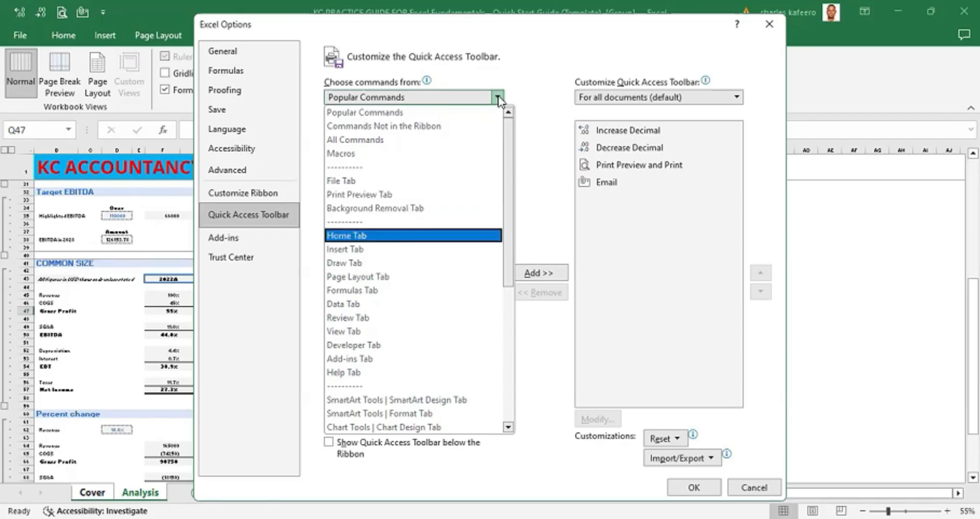
pyautogui.press('Up')
pyautogui.press('Up')
pyautogui.press('Up')
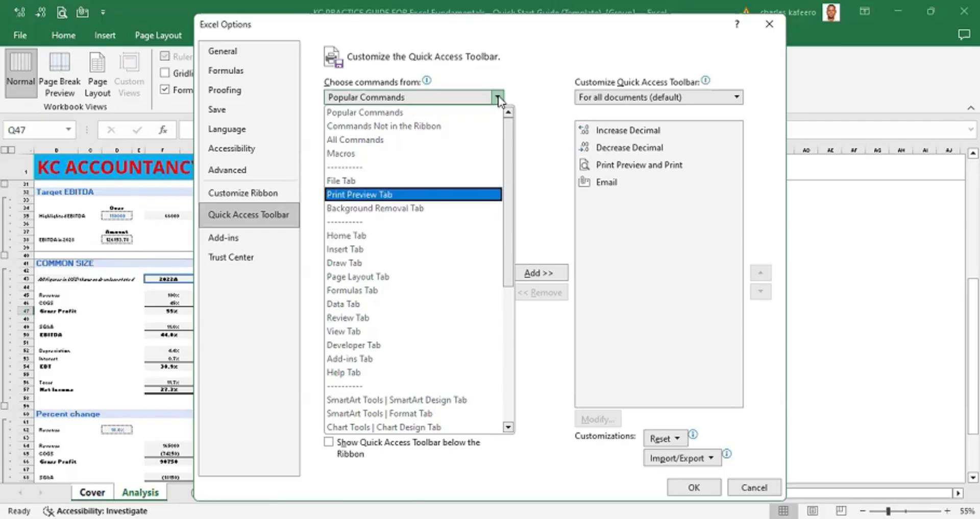
pyautogui.press('pagedown')
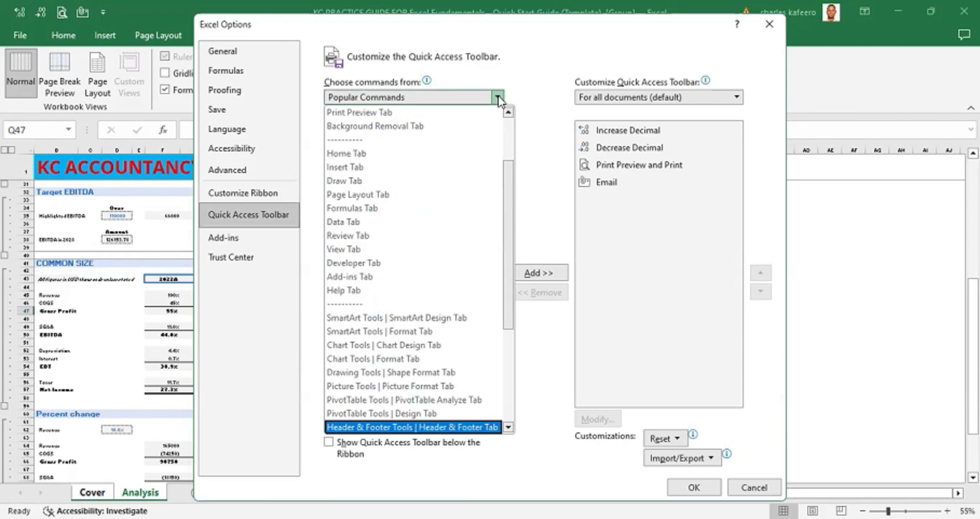
pyautogui.press('Up')
pyautogui.press('Up')
pyautogui.press('Up')
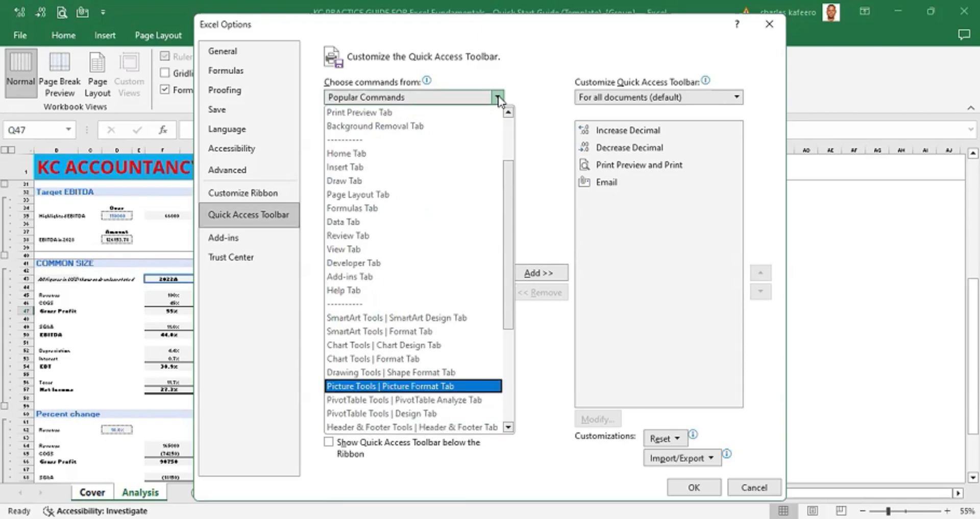
pyautogui.press('Down')
pyautogui.press('Down')
pyautogui.press('Down')
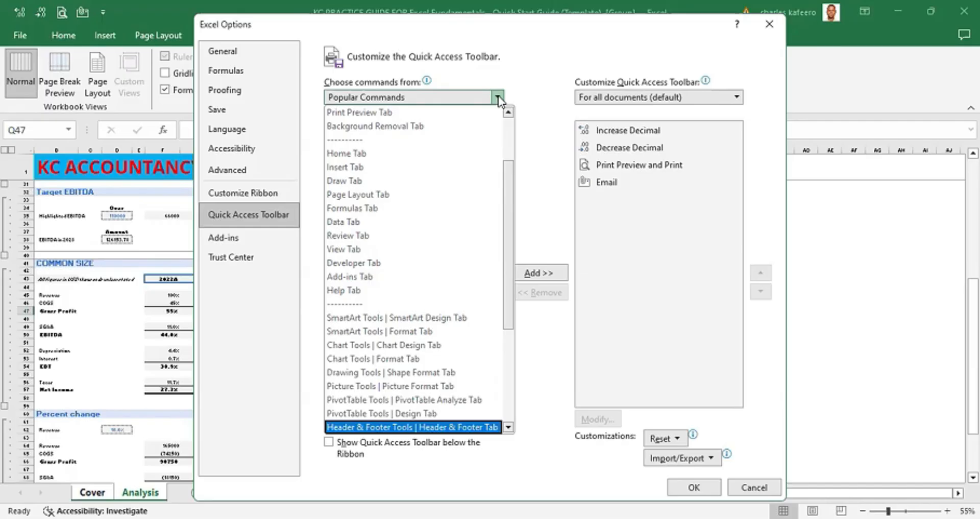
pyautogui.press('pagedown')
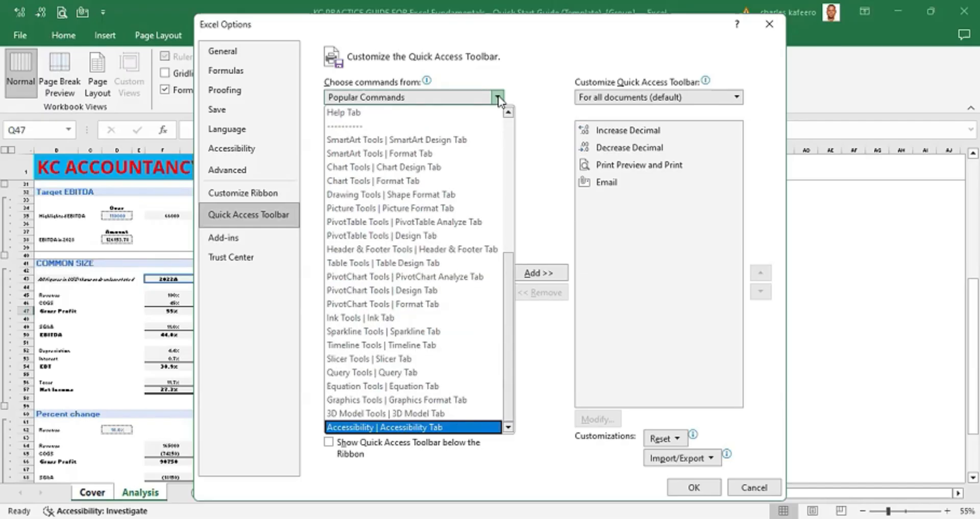
pyautogui.press('Up')
pyautogui.press('Up')
pyautogui.press('pageup')
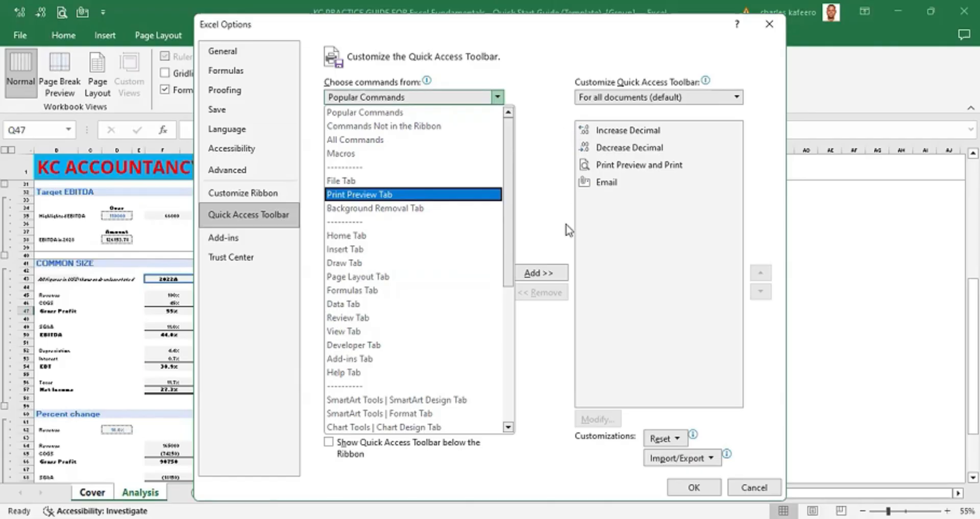
pyautogui.click(532, 275)
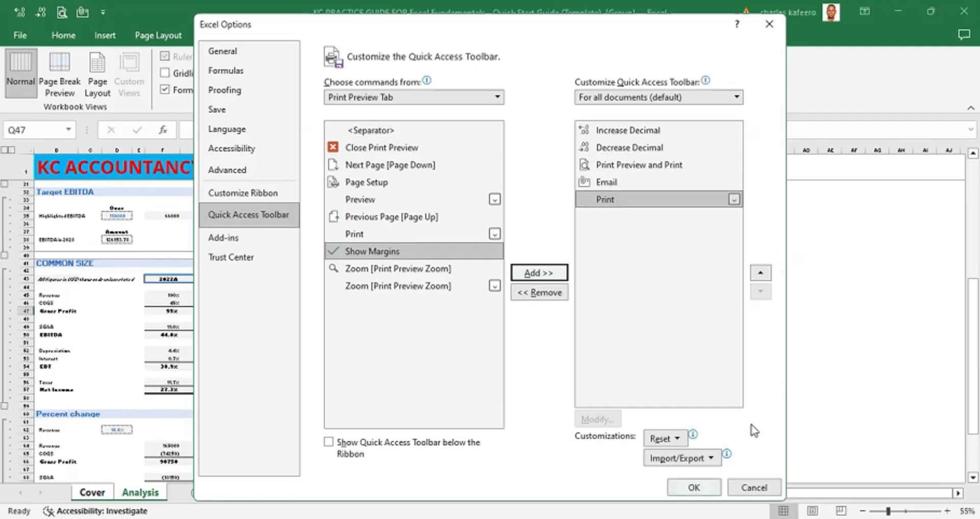
pyautogui.click(694, 487)
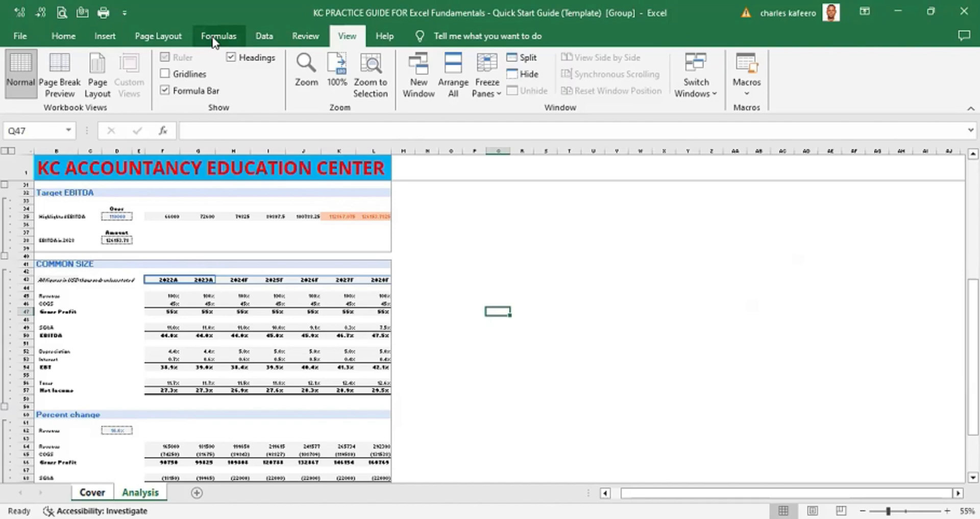
# - Open the print preview of the grouped sheets and page through all three pages
pyautogui.press('alt')
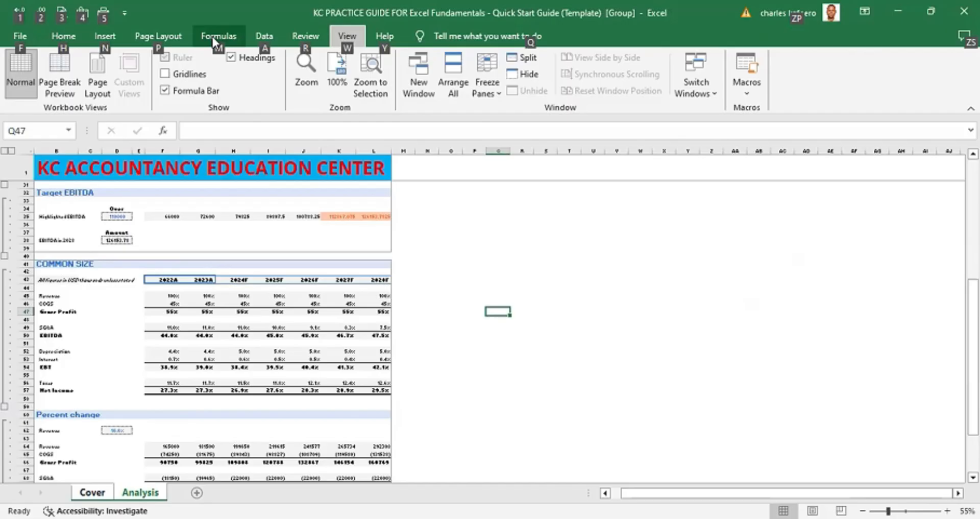
pyautogui.hotkey('ctrl', 'p')
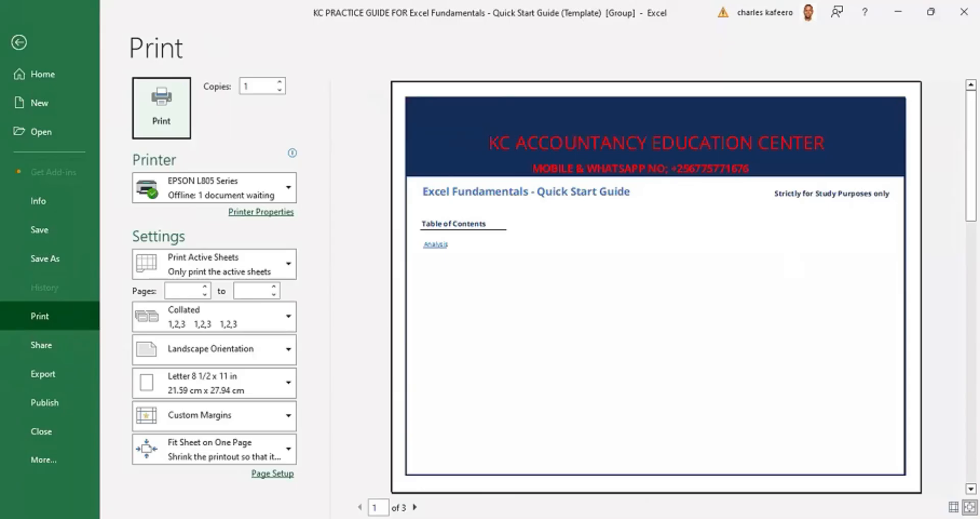
pyautogui.click(970, 489)
pyautogui.click(970, 489)
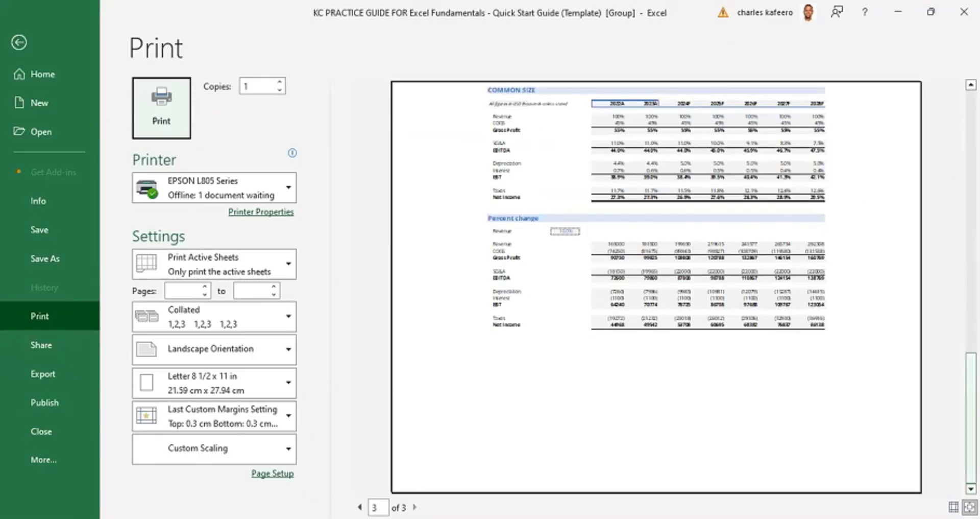
pyautogui.scroll(1, 656, 287)
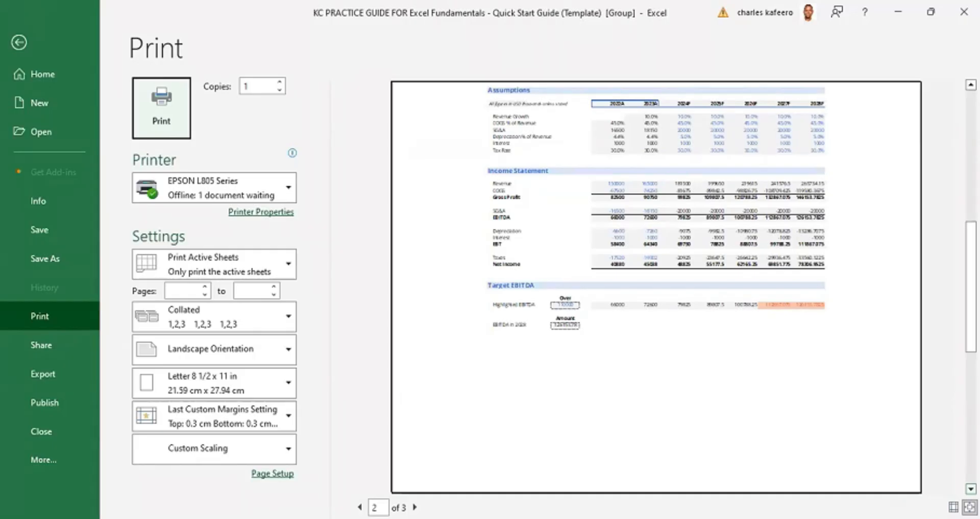
pyautogui.click(971, 489)
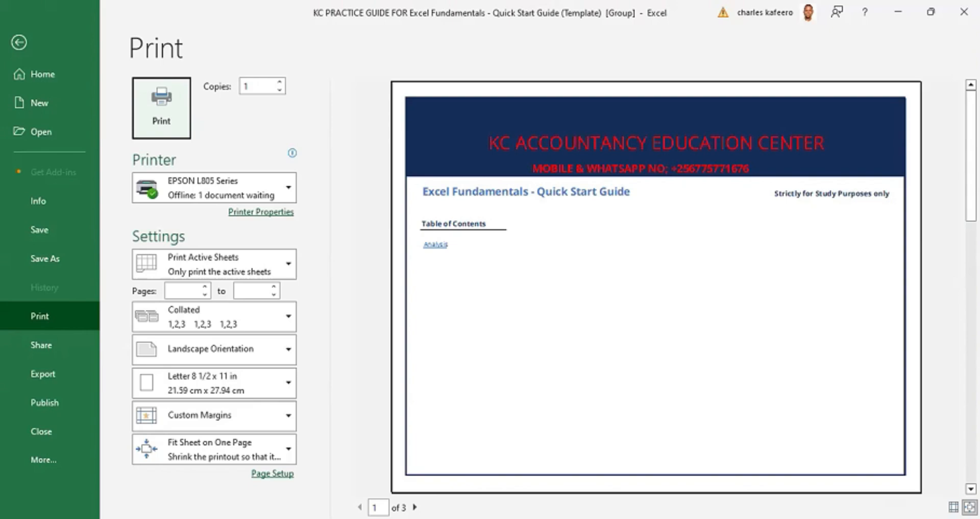
pyautogui.press('Escape')
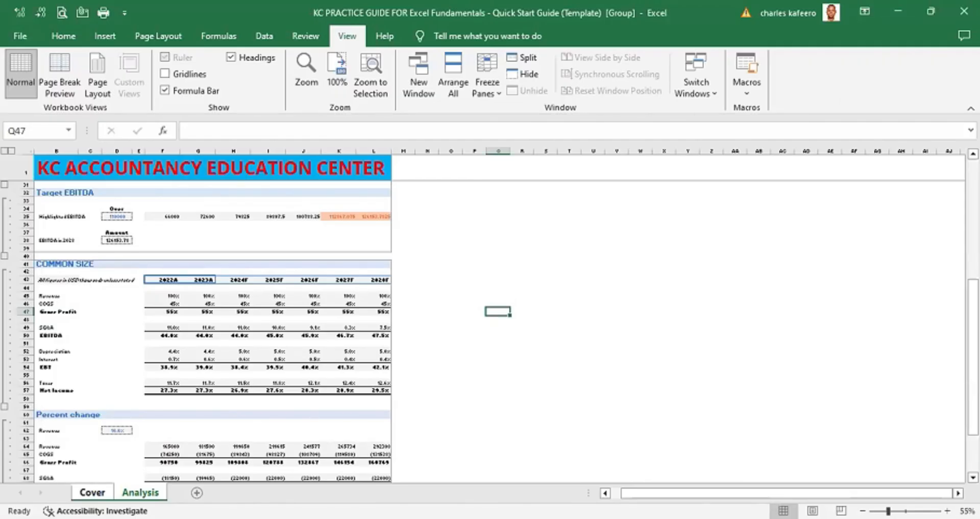
# - Zoom the Analysis sheet to 100% and step down through the Assumptions rows to the Income Statement heading
pyautogui.click(497, 320)
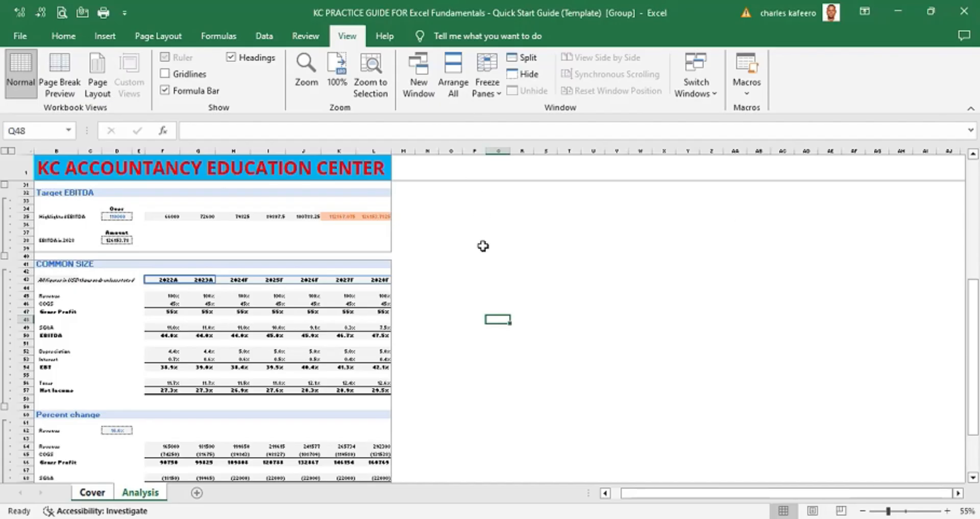
pyautogui.scroll(3, 483, 246)
pyautogui.click(617, 496)
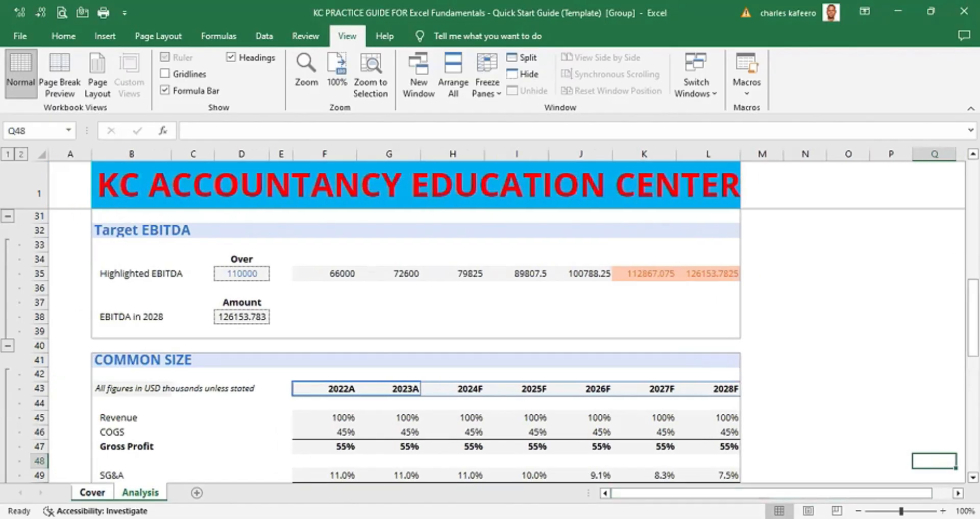
pyautogui.scroll(10, 314, 314)
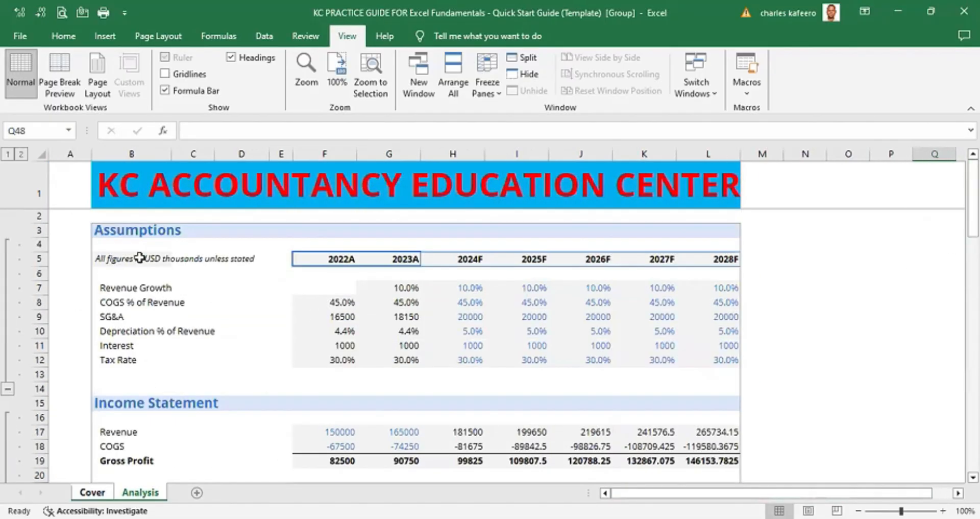
pyautogui.click(74, 220)
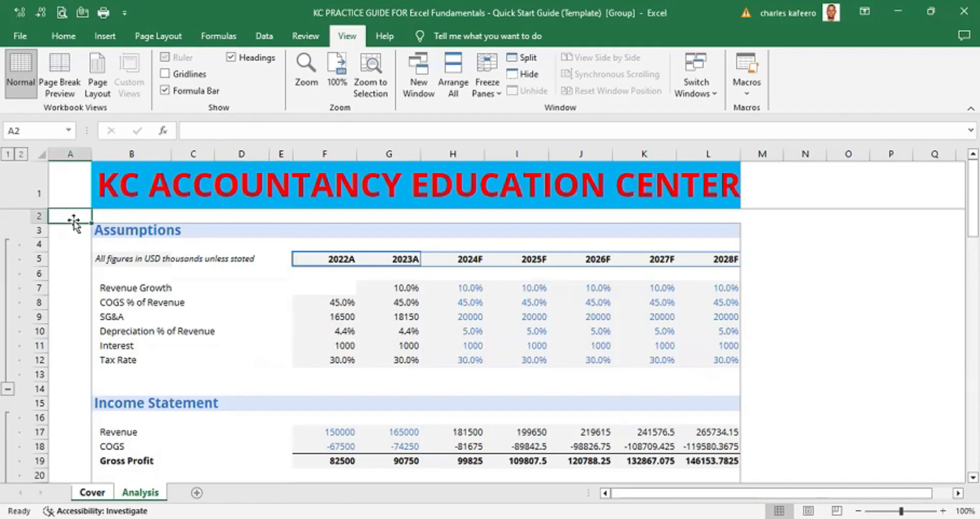
pyautogui.press('Down')
pyautogui.press('Down')
pyautogui.press('Down')
pyautogui.press('Down')
pyautogui.press('Down')
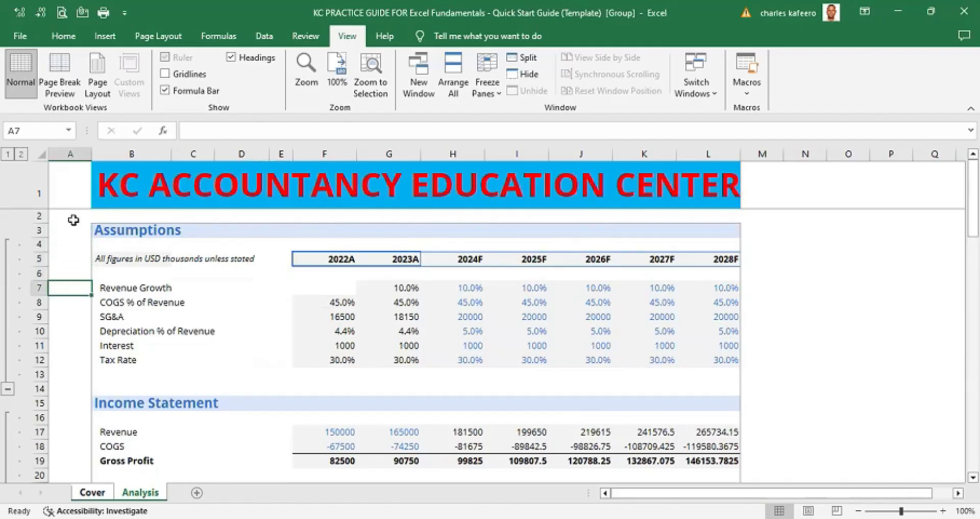
pyautogui.press('Down')
pyautogui.press('Down')
pyautogui.press('Down')
pyautogui.press('Down')
pyautogui.press('Down')
pyautogui.press('Down')
pyautogui.press('Down')
pyautogui.press('Down')
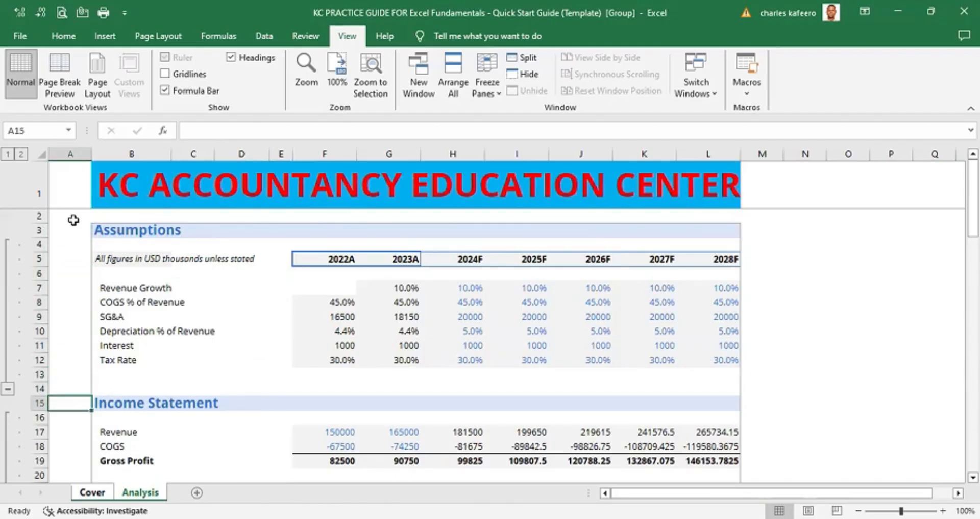